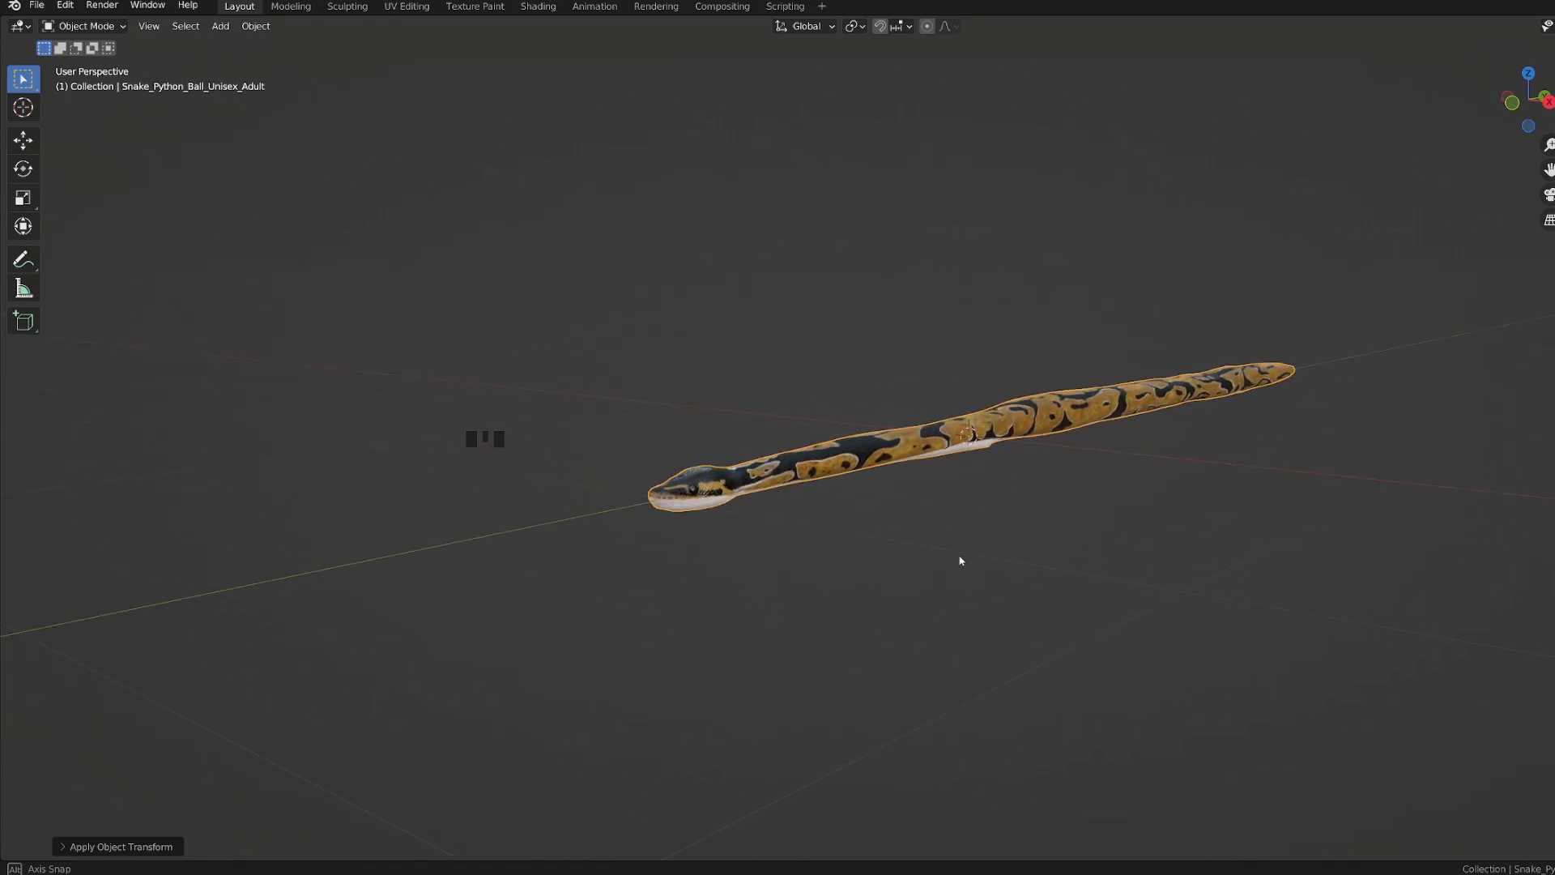
- Apply the scale and all transforms of the snake mesh
{"action": "key", "text": "ctrl+a"}
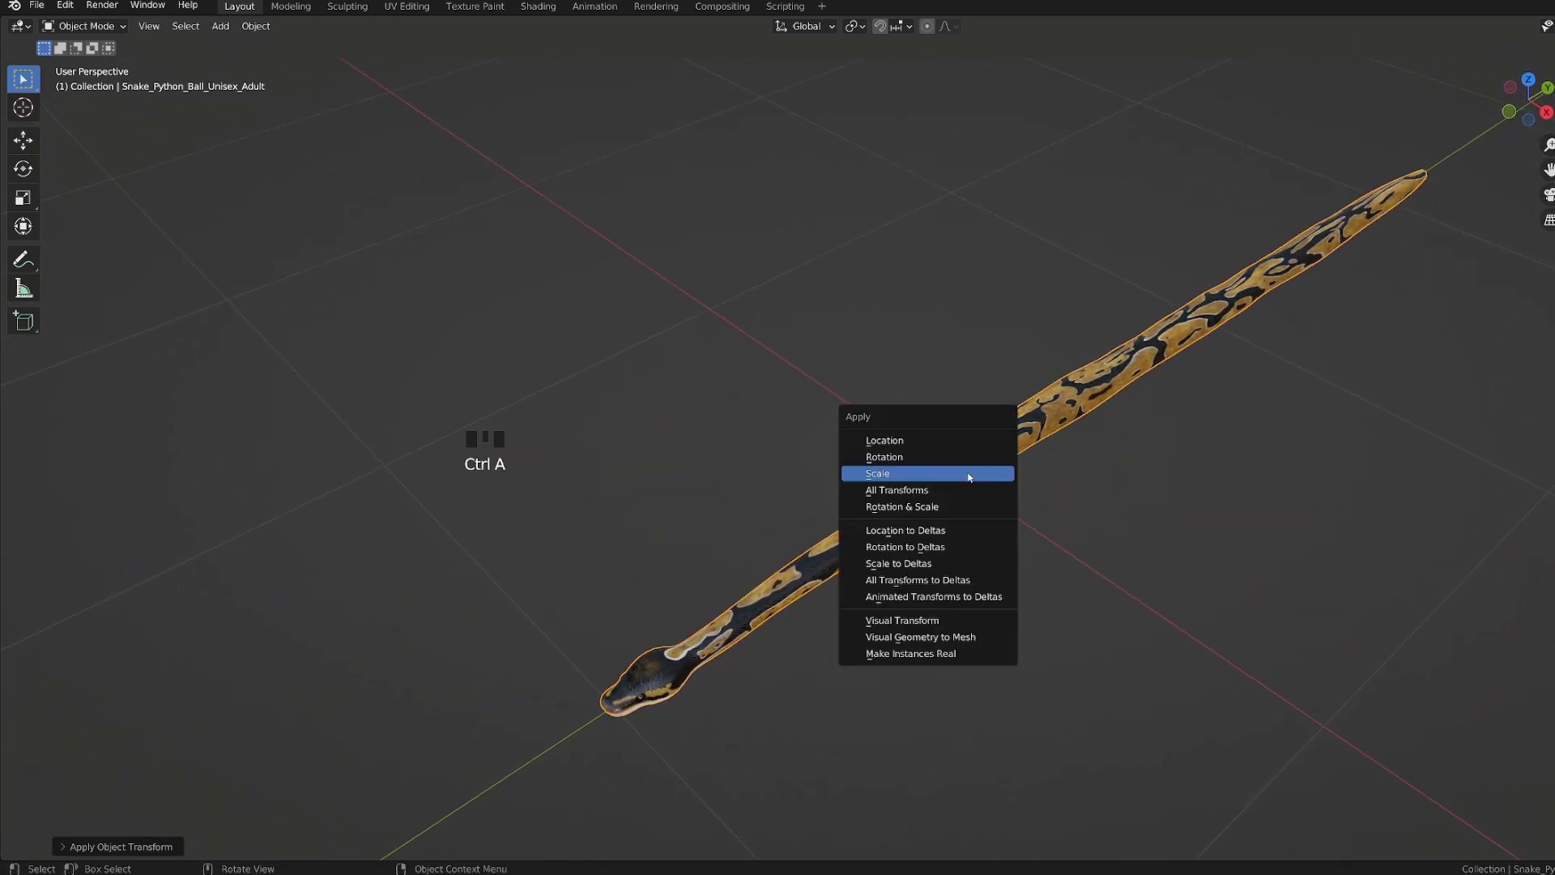
{"action": "left_click", "coordinate": [967, 476]}
{"action": "key", "text": "ctrl+a"}
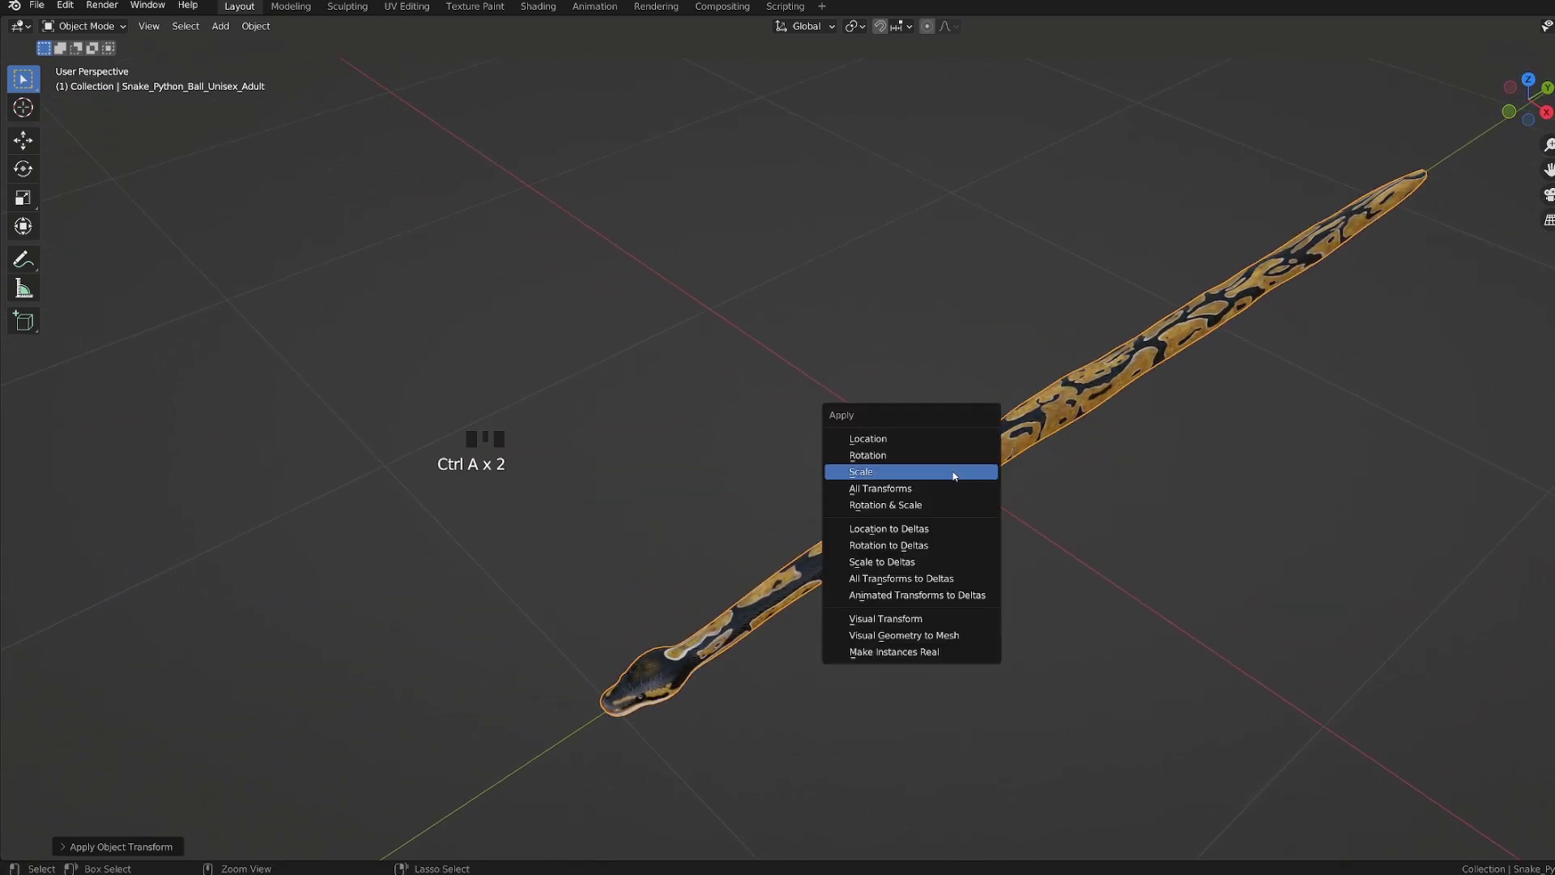
{"action": "left_click", "coordinate": [876, 492]}
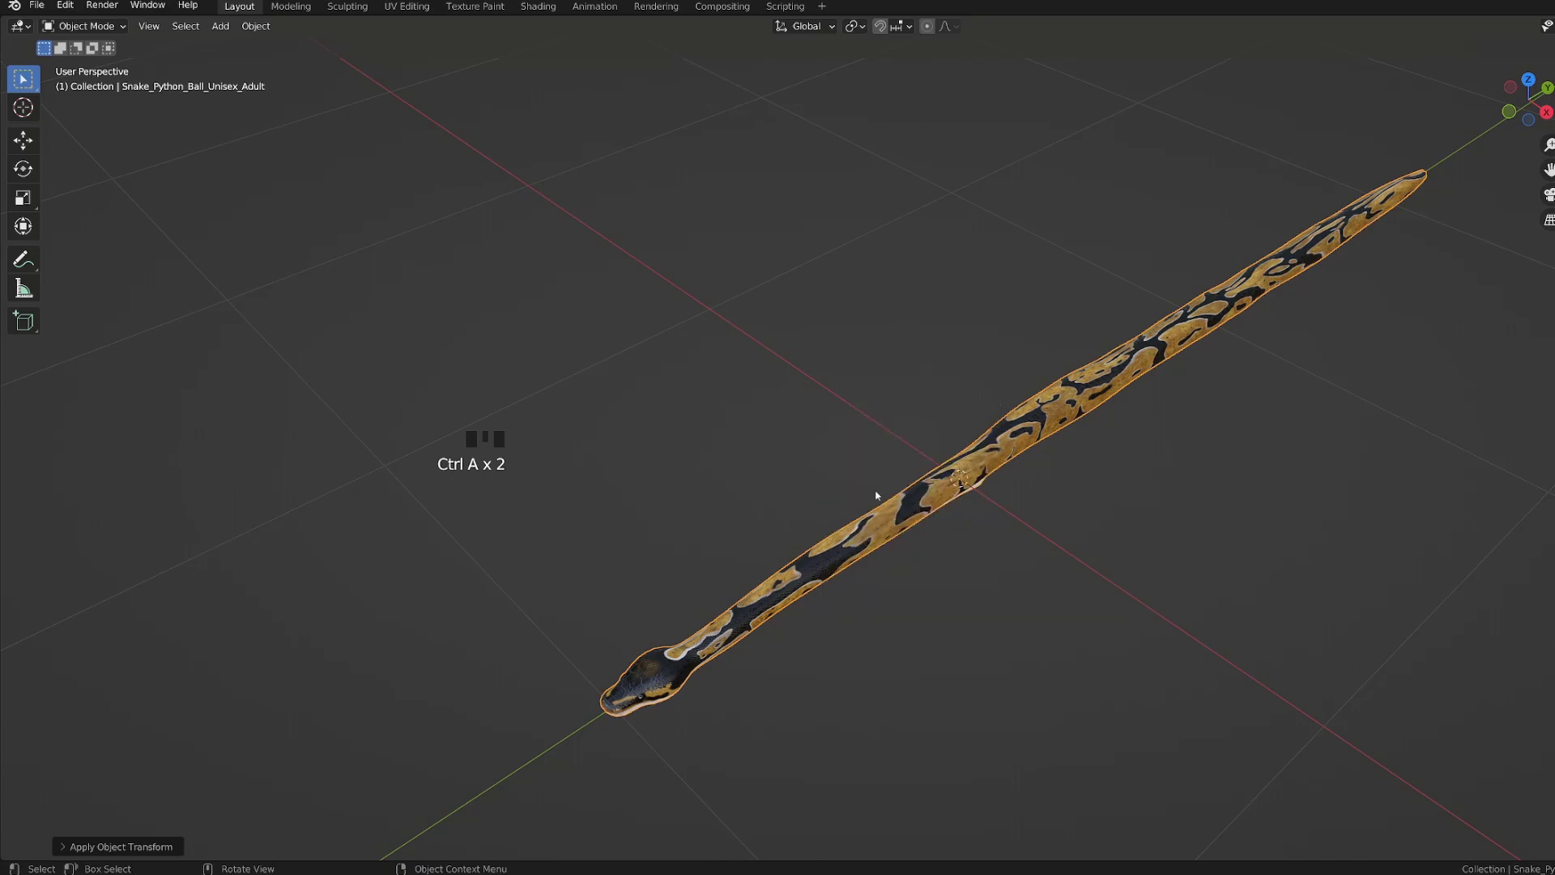
{"action": "middle_click_drag", "start_coordinate": [949, 476], "coordinate": [899, 441]}
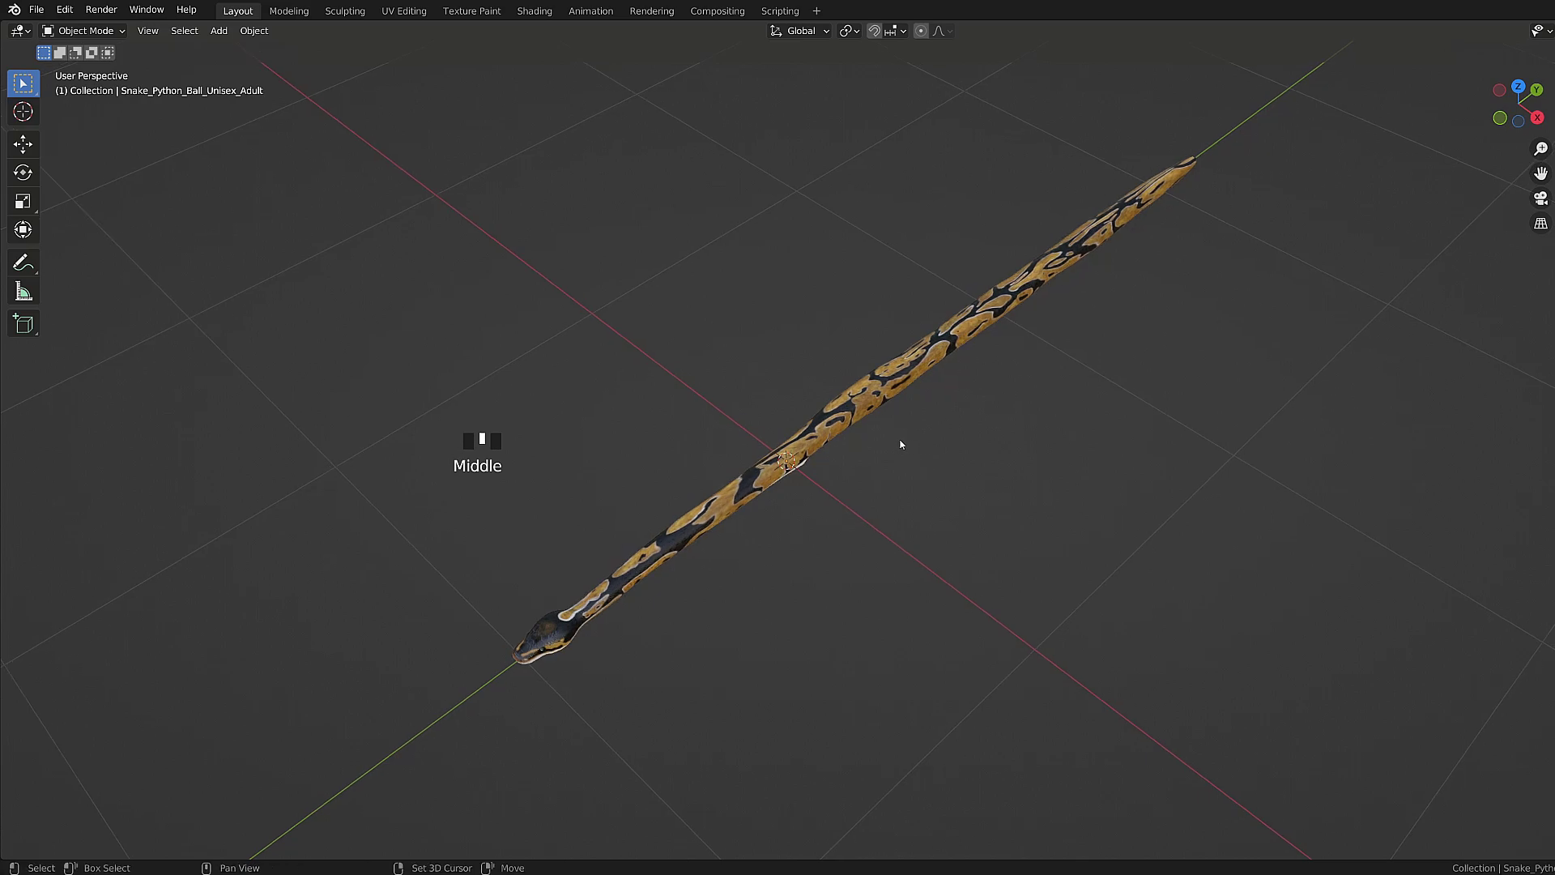
- Add a single-bone armature at the world origin, in the middle of the snake, and select it
{"action": "key", "text": "shift+a"}
{"action": "mouse_move", "coordinate": [850, 563]}
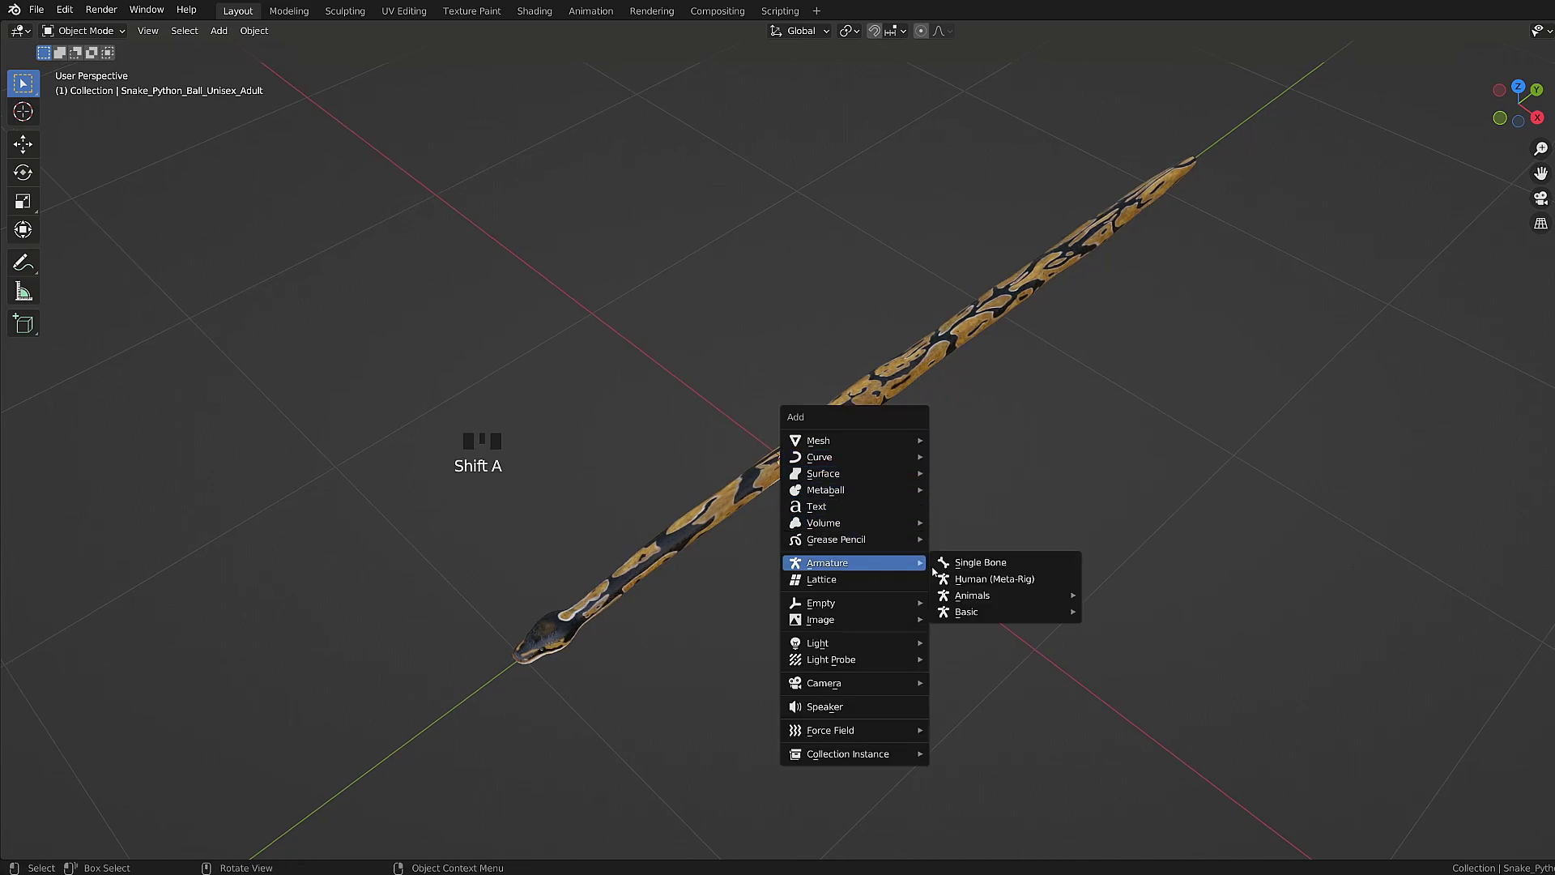
{"action": "left_click", "coordinate": [976, 560]}
{"action": "middle_click_drag", "start_coordinate": [978, 573], "coordinate": [875, 337]}
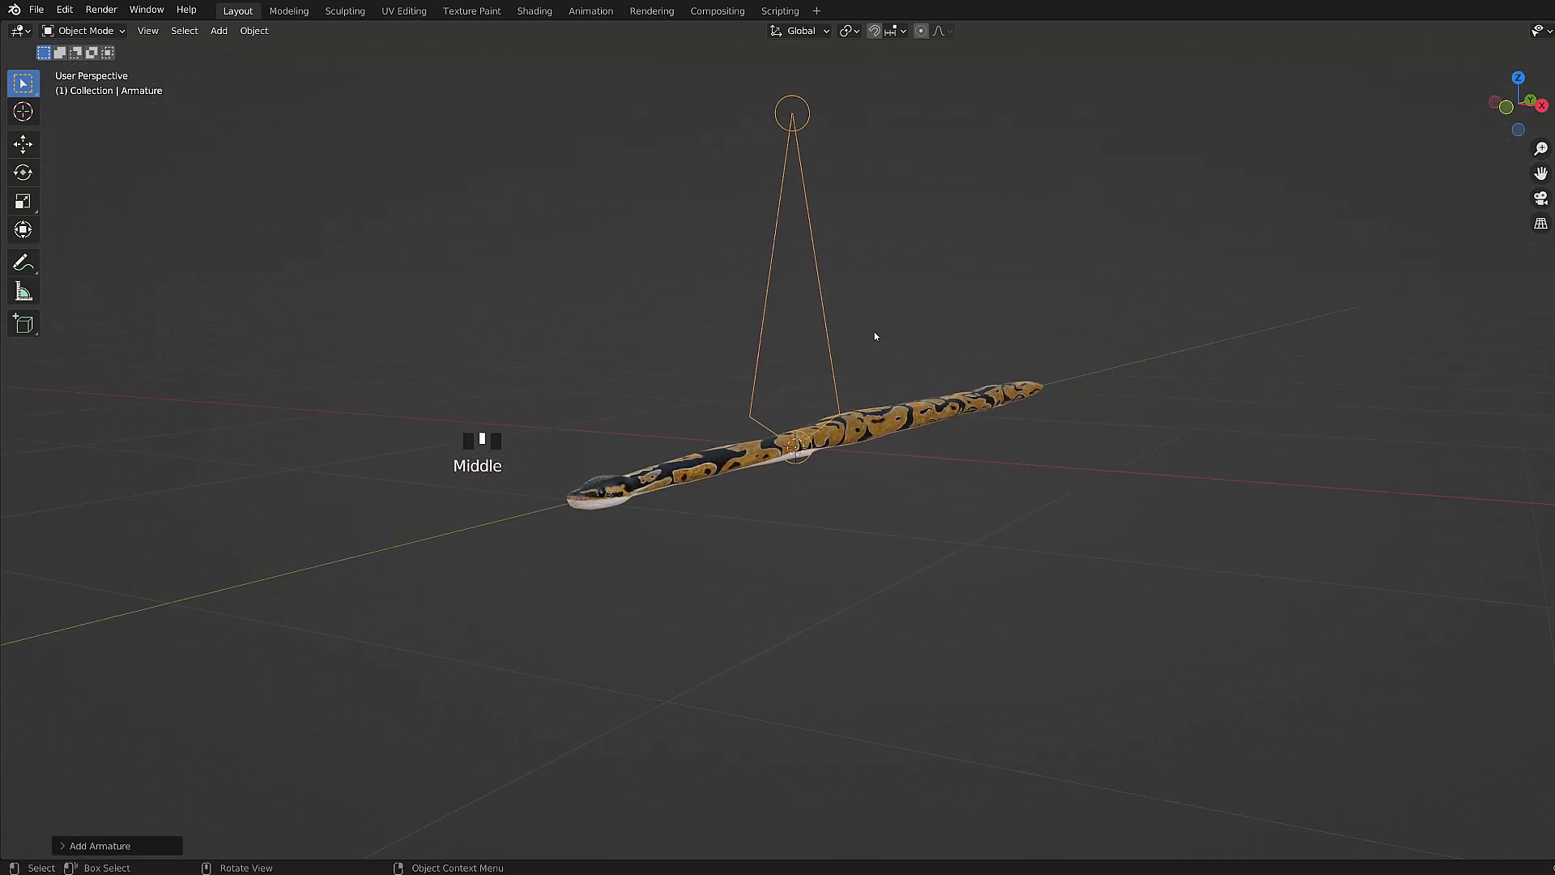
{"action": "left_click", "coordinate": [816, 299]}
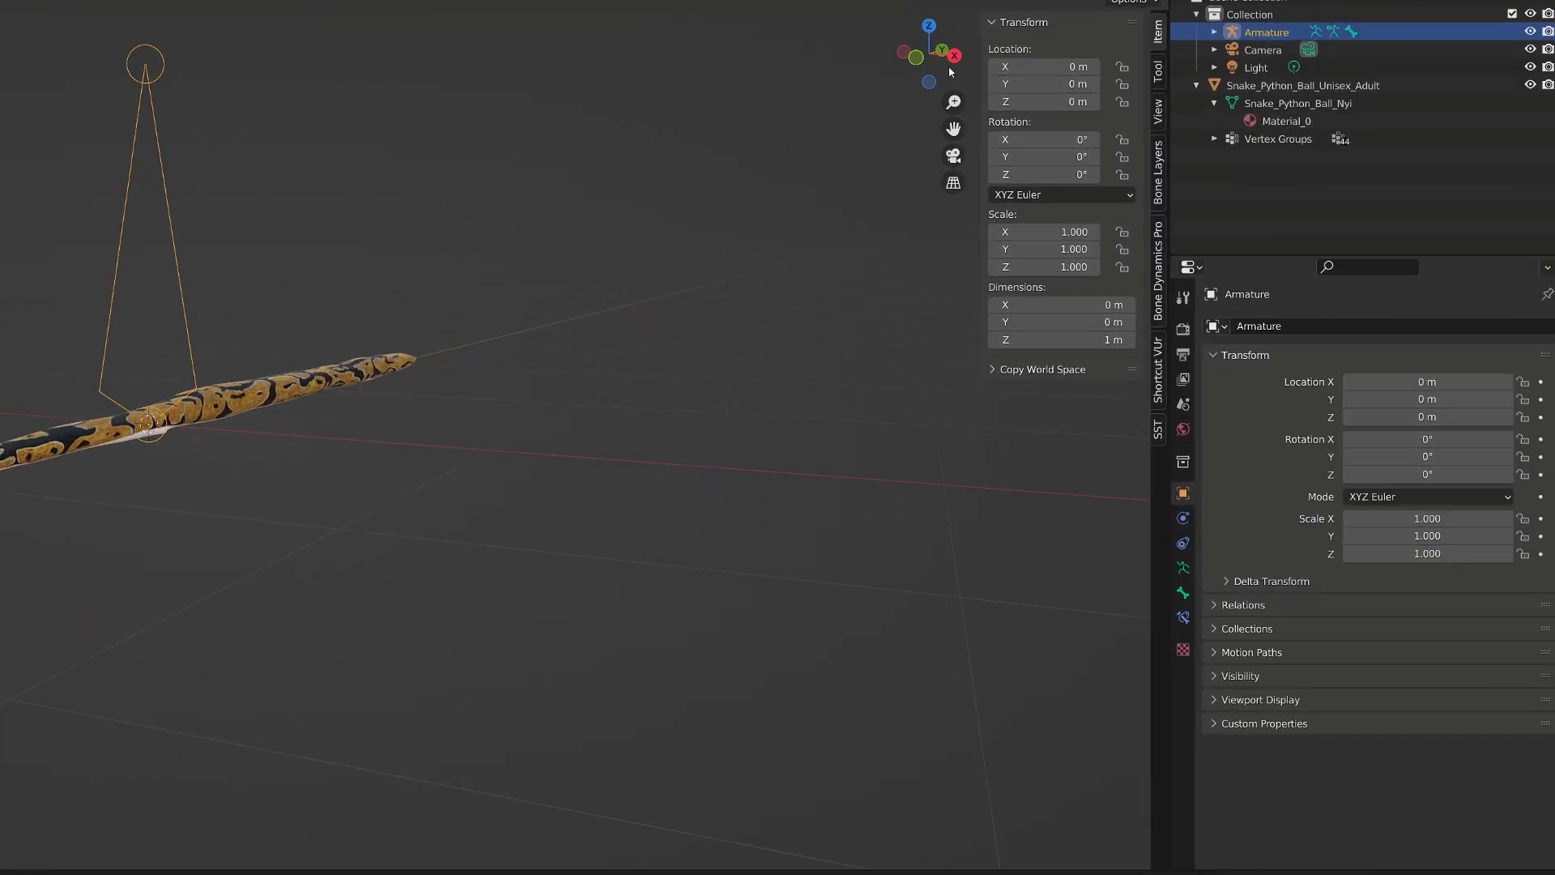
{"action": "key", "text": "alt+z"}
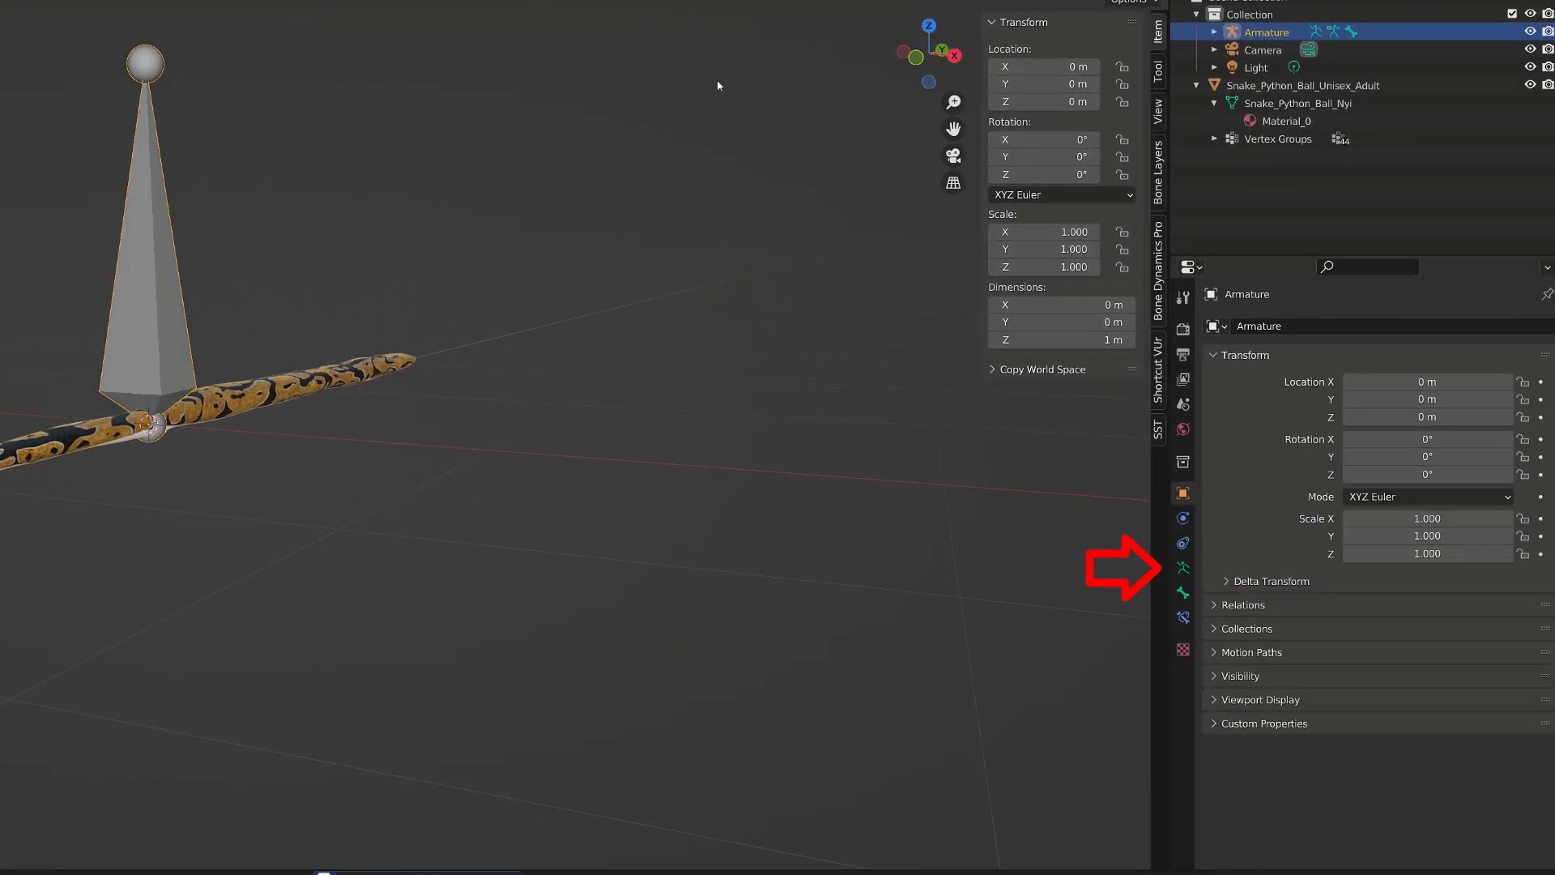
- Turn on Names, In Front and Axes in the armature's viewport display settings
{"action": "middle_click_drag", "start_coordinate": [350, 210], "coordinate": [377, 356]}
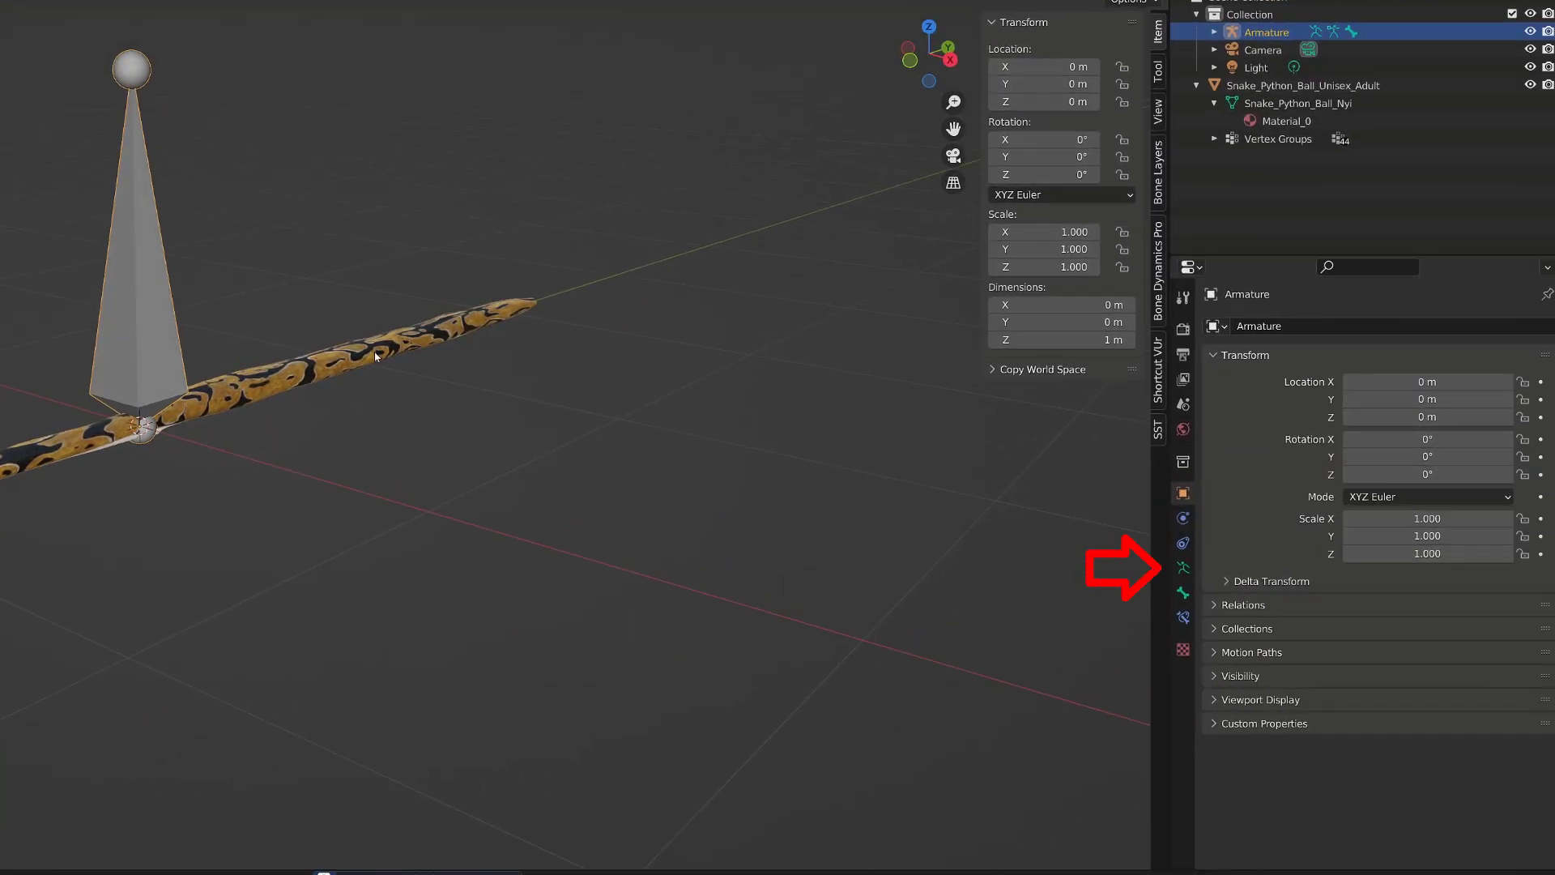
{"action": "left_click", "coordinate": [1181, 567]}
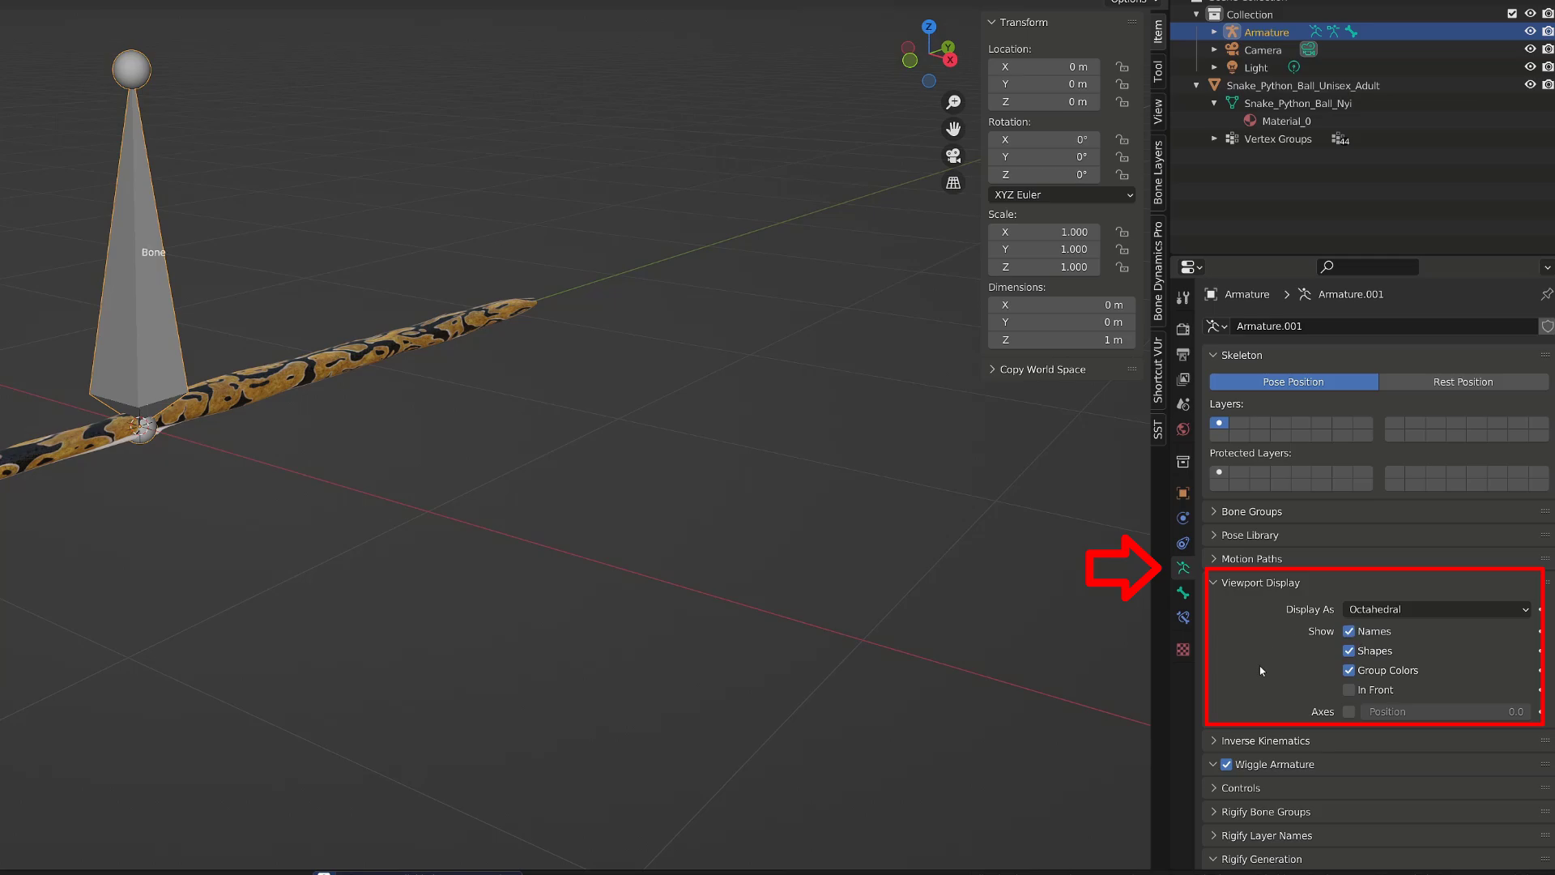
{"action": "left_click", "coordinate": [1348, 690]}
{"action": "left_click", "coordinate": [1347, 711]}
{"action": "middle_click_drag", "start_coordinate": [411, 478], "coordinate": [369, 460]}
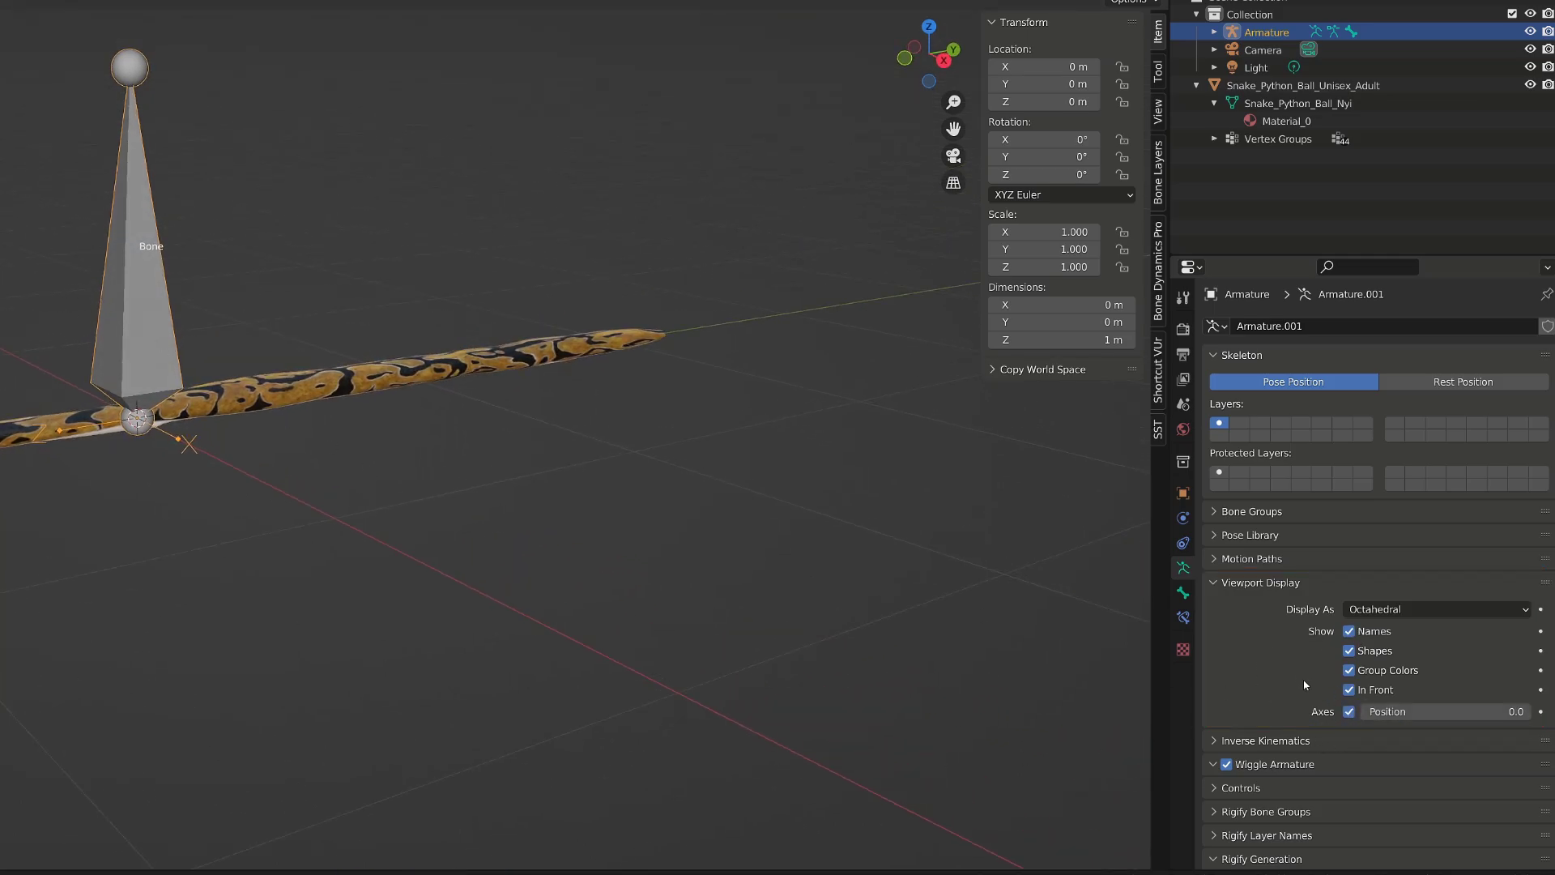
{"action": "scroll", "coordinate": [1265, 737], "scroll_direction": "down", "scroll_amount": 3}
- Set the armature object's viewport display type to Wire
{"action": "left_click", "coordinate": [1183, 493]}
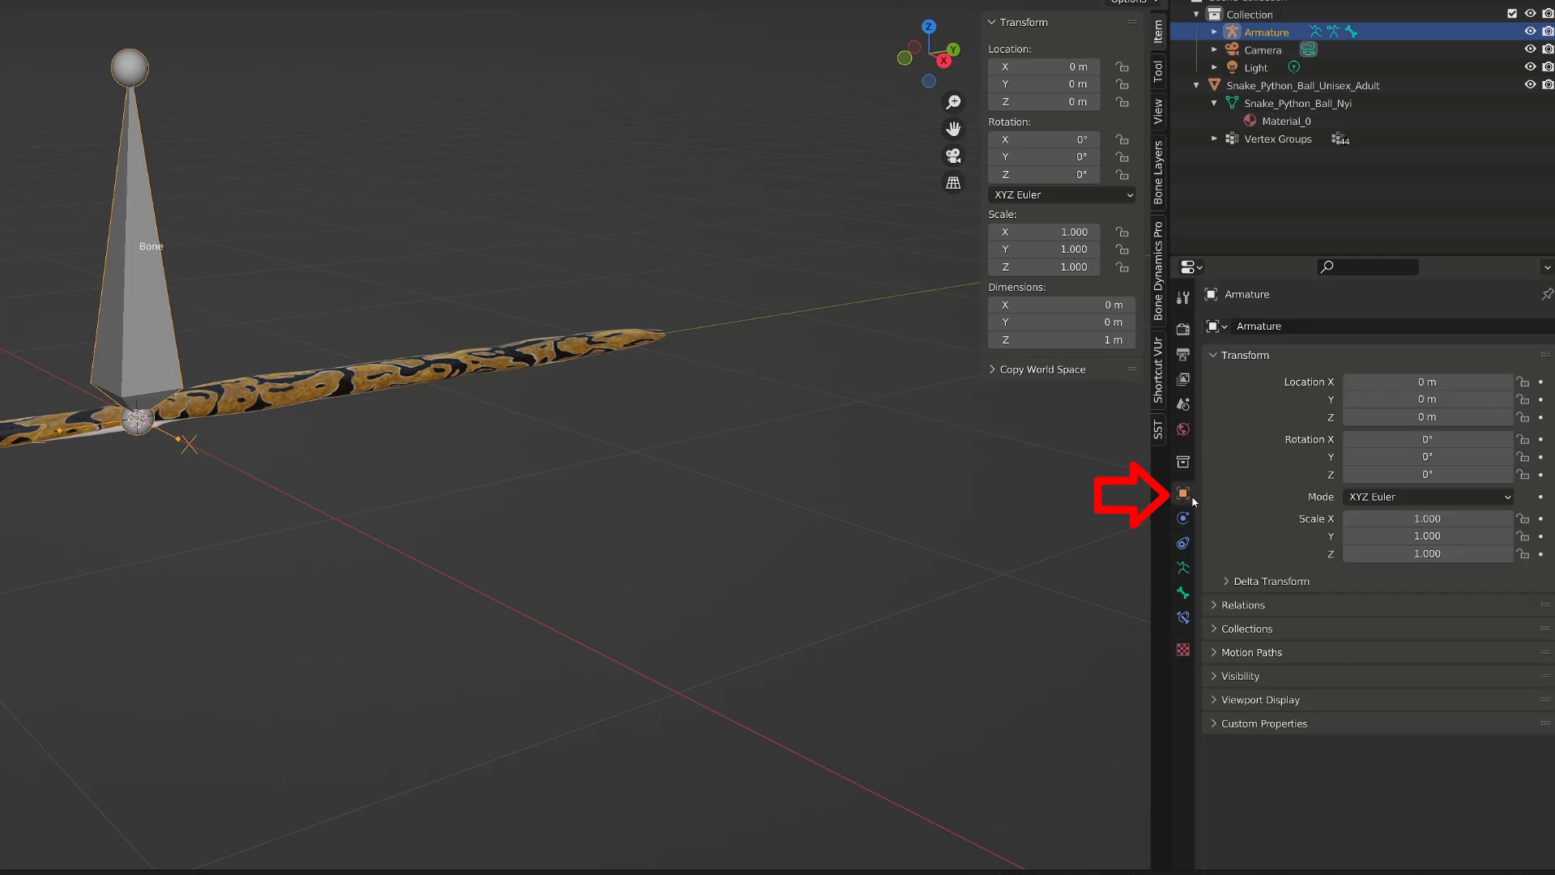
{"action": "left_click", "coordinate": [1260, 700]}
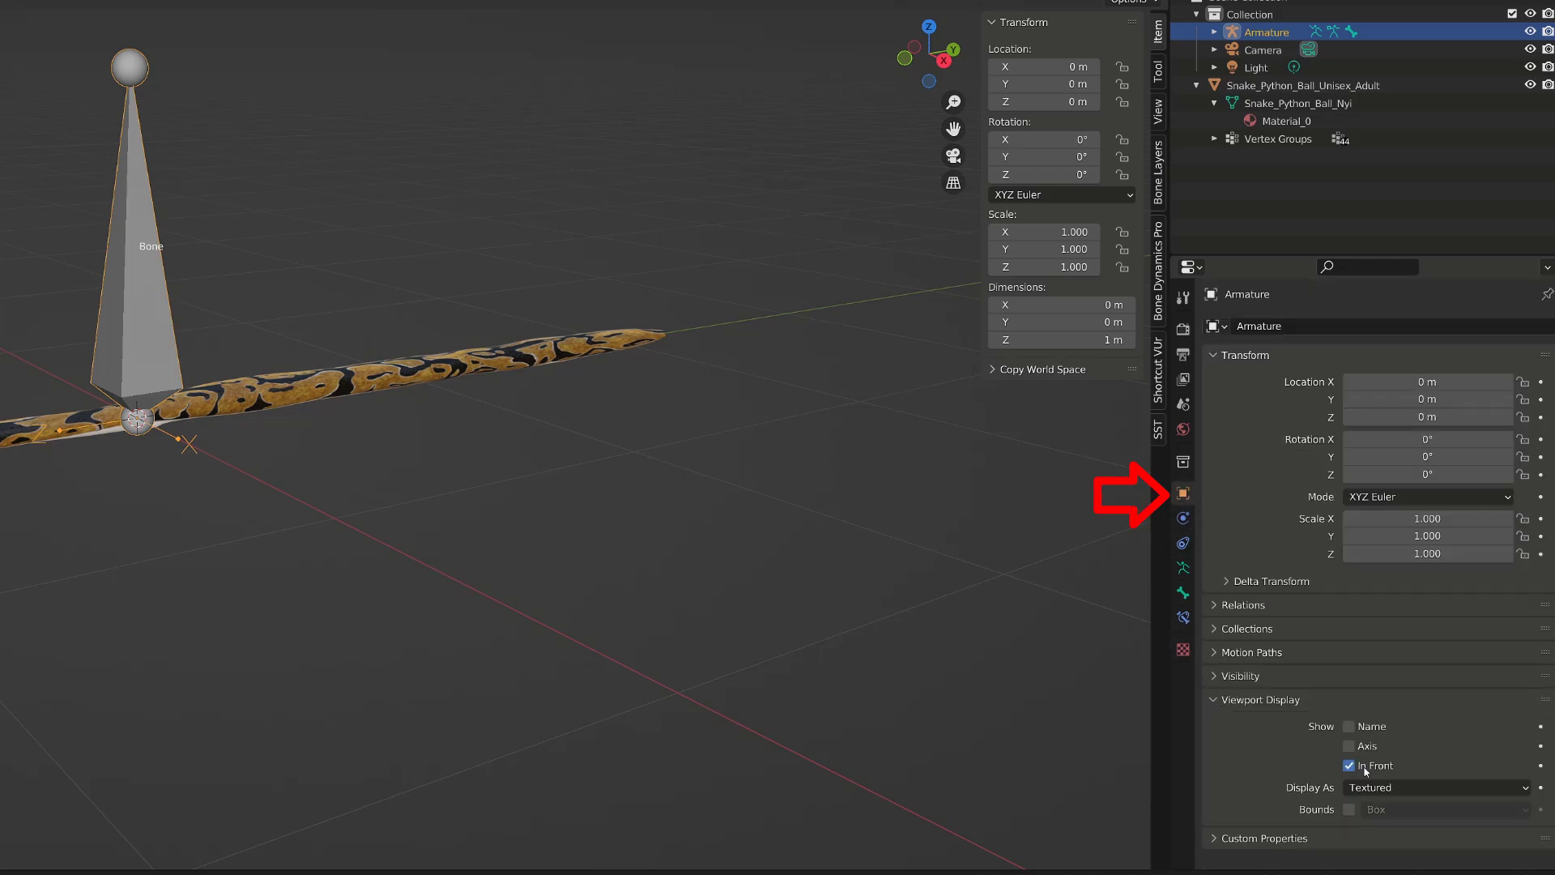
{"action": "left_click", "coordinate": [1409, 787]}
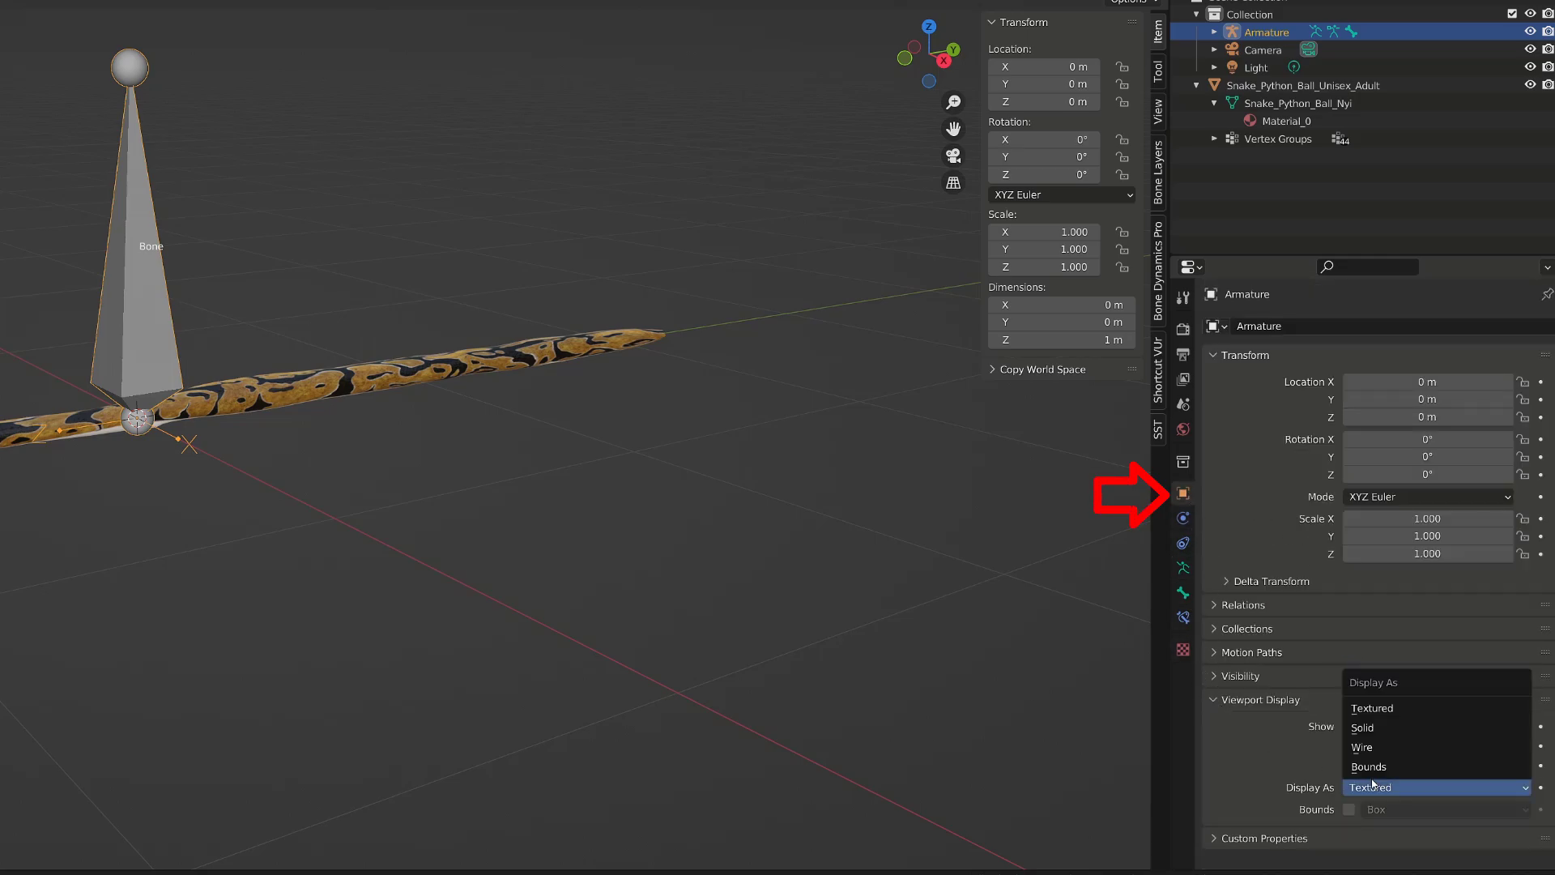
{"action": "left_click", "coordinate": [1397, 746]}
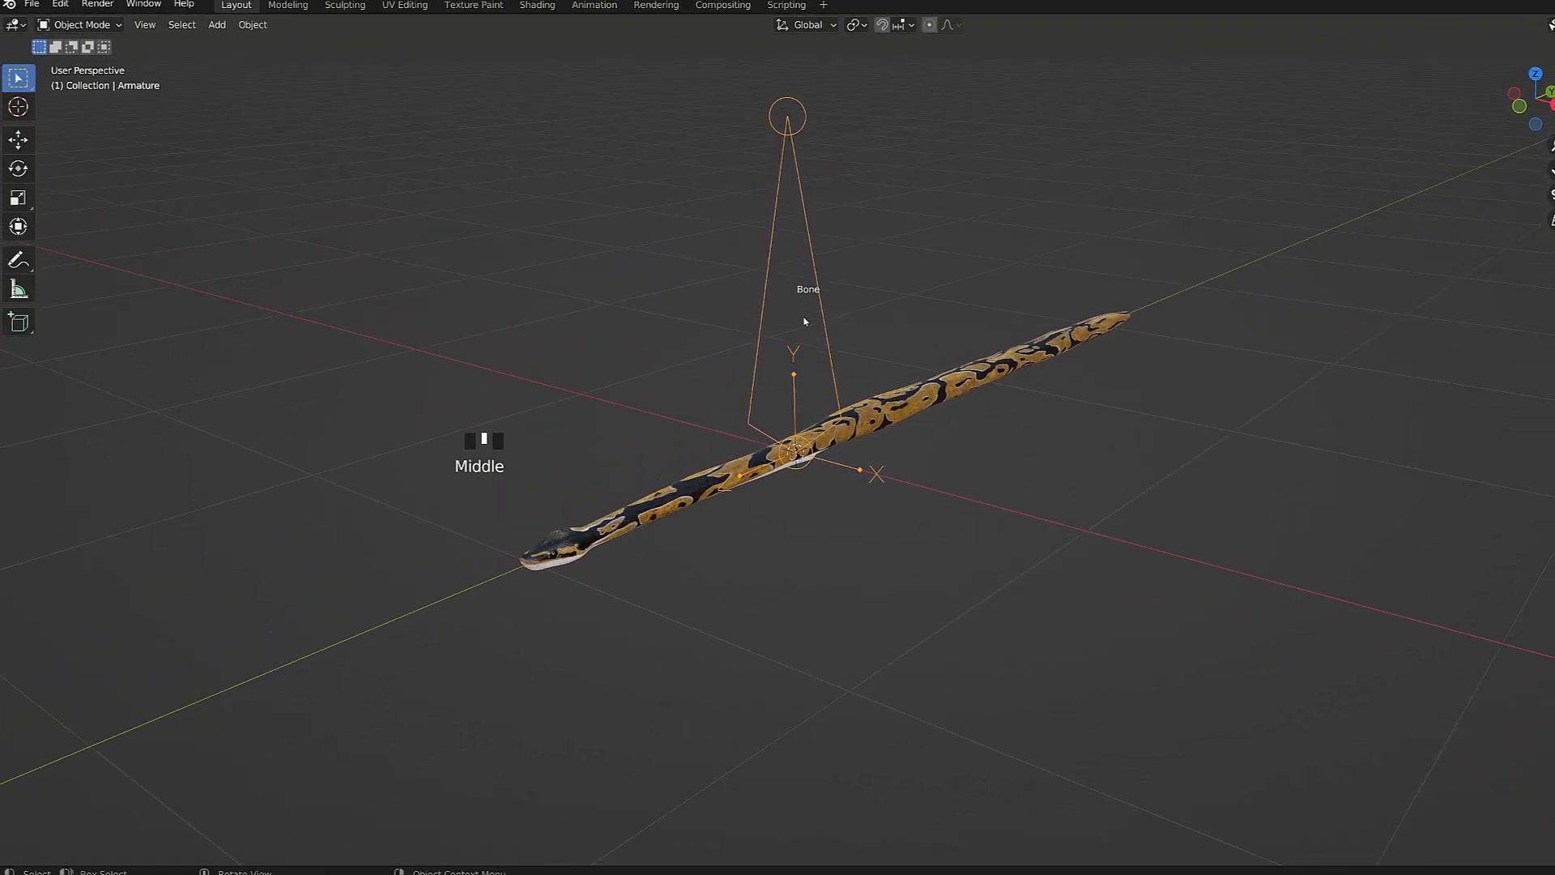
- Enter Edit Mode on the armature and rename its bone as ROOT
{"action": "key", "text": "Tab"}
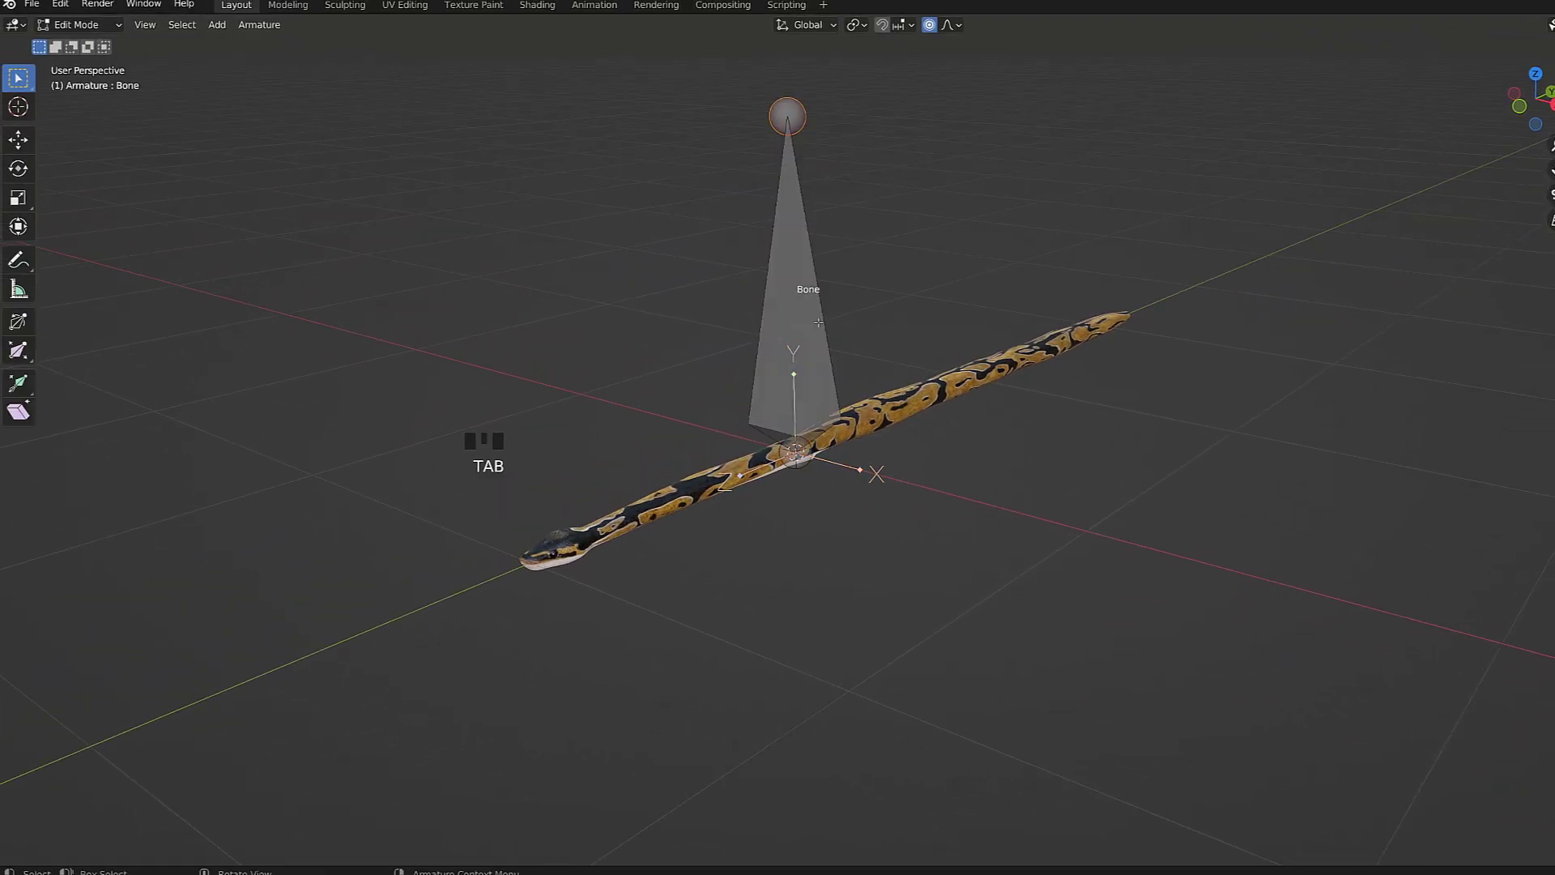
{"action": "left_click", "coordinate": [805, 314]}
{"action": "key", "text": "F2"}
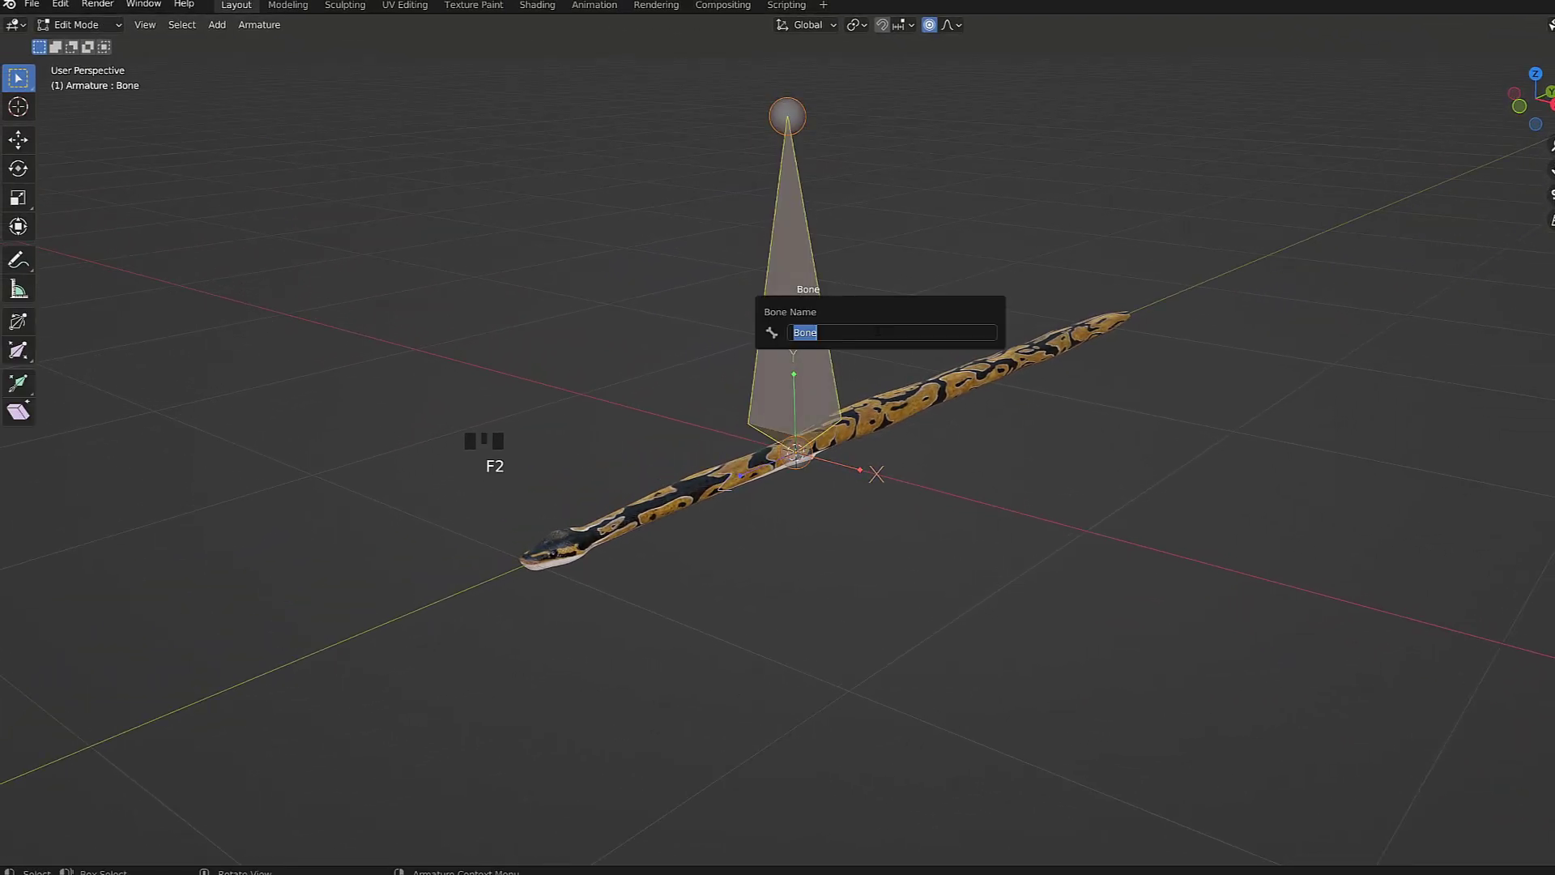
{"action": "type", "text": "ROOT"}
{"action": "key", "text": "Return"}
- Snap the ROOT bone's tip to the 3D cursor, then move it along the Y axis to lay the bone flat
{"action": "middle_click_drag", "start_coordinate": [824, 161], "coordinate": [812, 191]}
{"action": "left_click", "coordinate": [794, 143]}
{"action": "key", "text": "shift+s"}
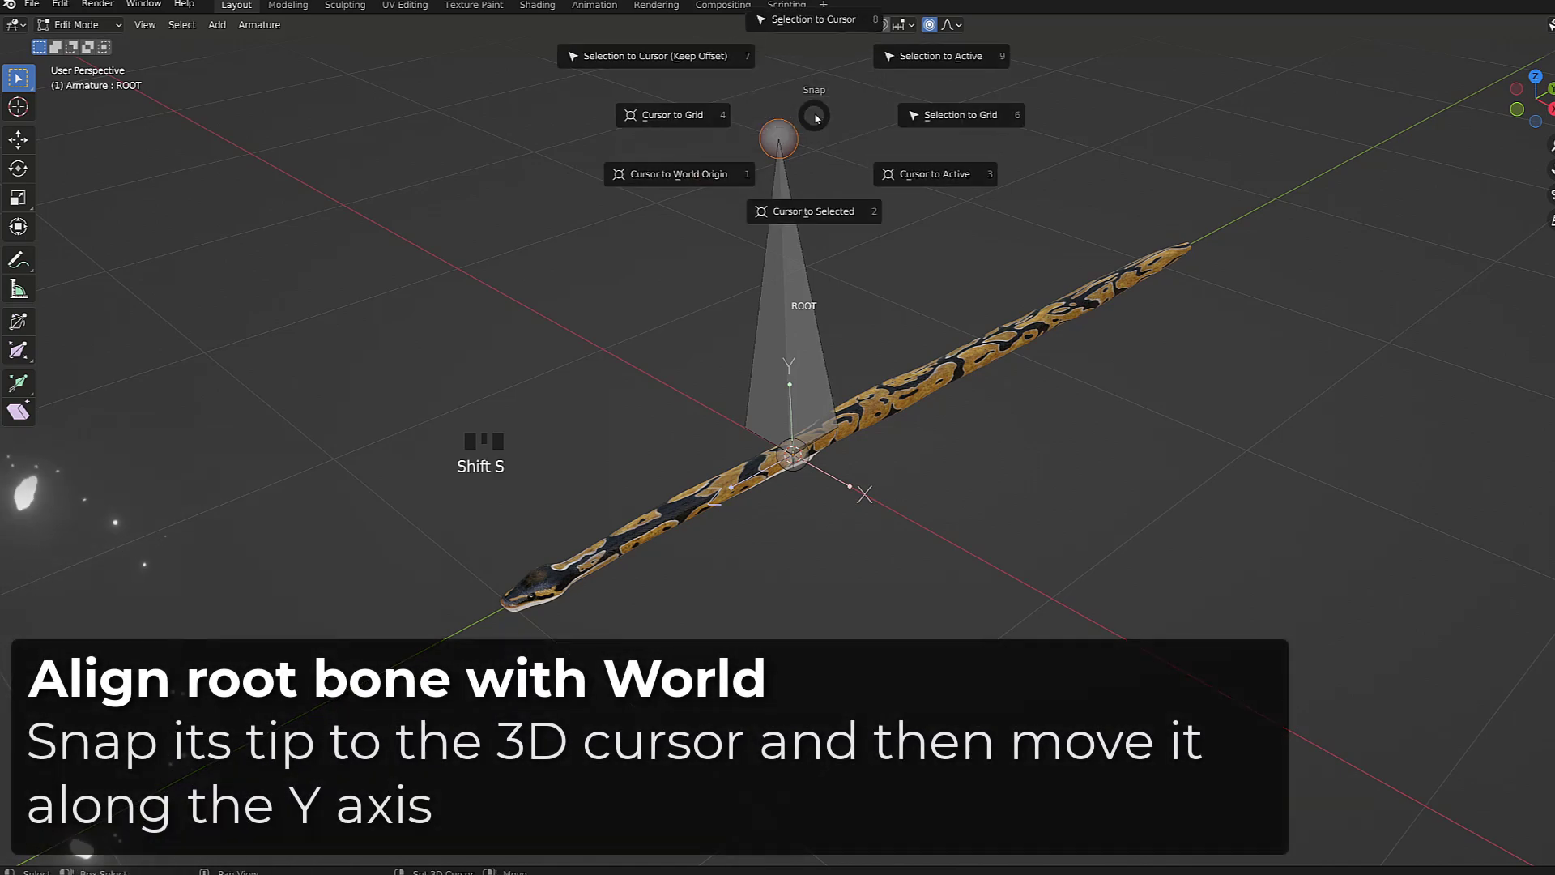
{"action": "left_click", "coordinate": [834, 18]}
{"action": "middle_click_drag", "start_coordinate": [899, 459], "coordinate": [852, 463]}
{"action": "key", "text": "g"}
{"action": "key", "text": "y"}
{"action": "left_click", "coordinate": [842, 438]}
- Duplicate the ROOT bone in right view and place the copy about 0.83 m toward the head, starting at the head's base
{"action": "key", "text": "KP_7"}
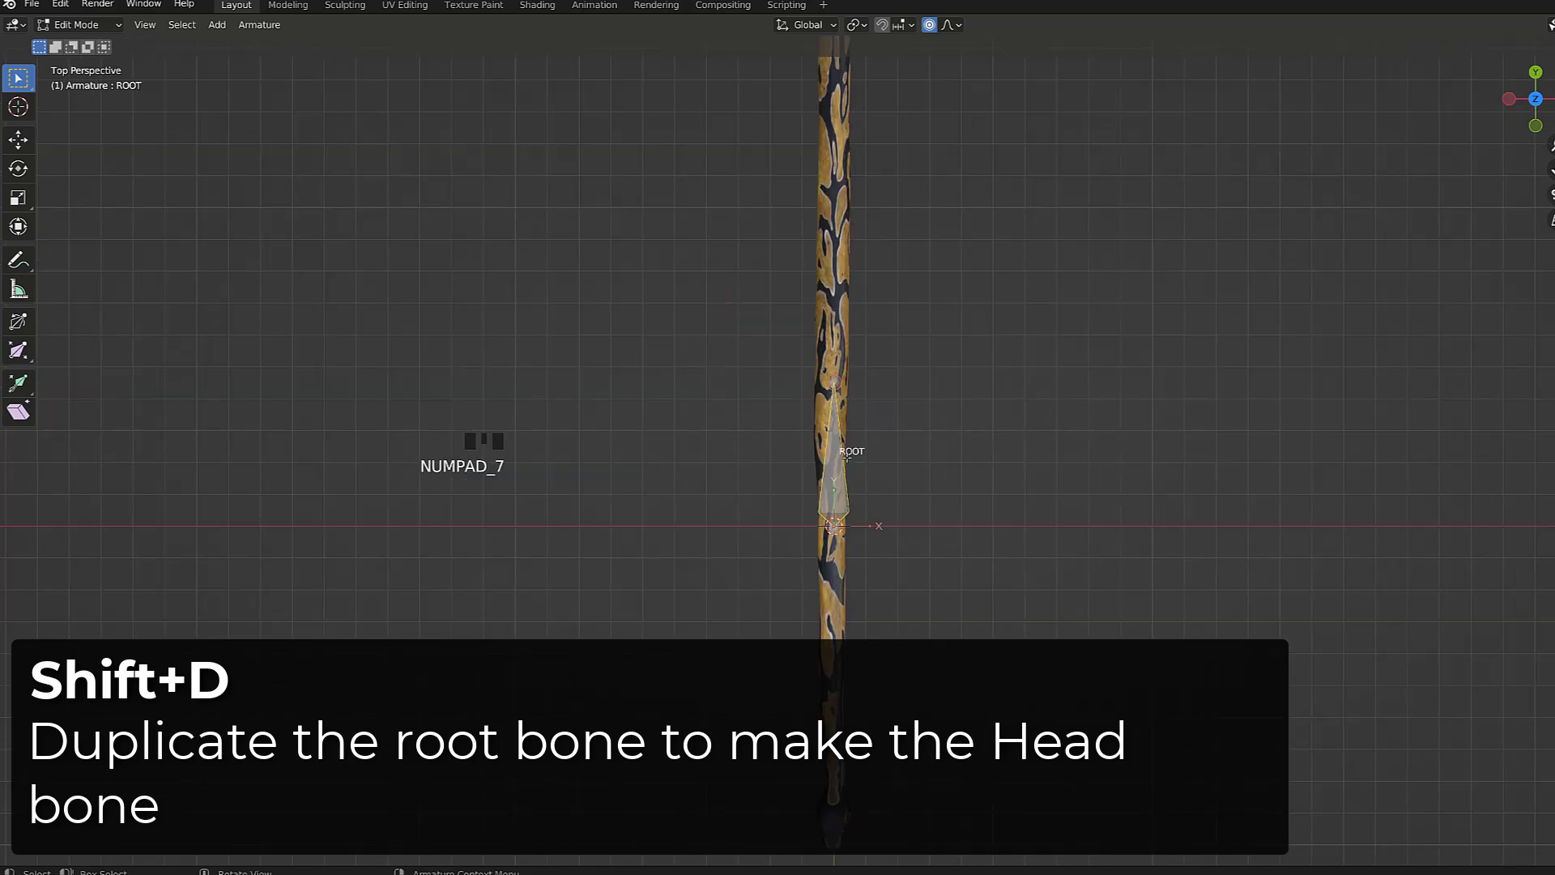
{"action": "key", "text": "KP_3"}
{"action": "key", "text": "shift+d"}
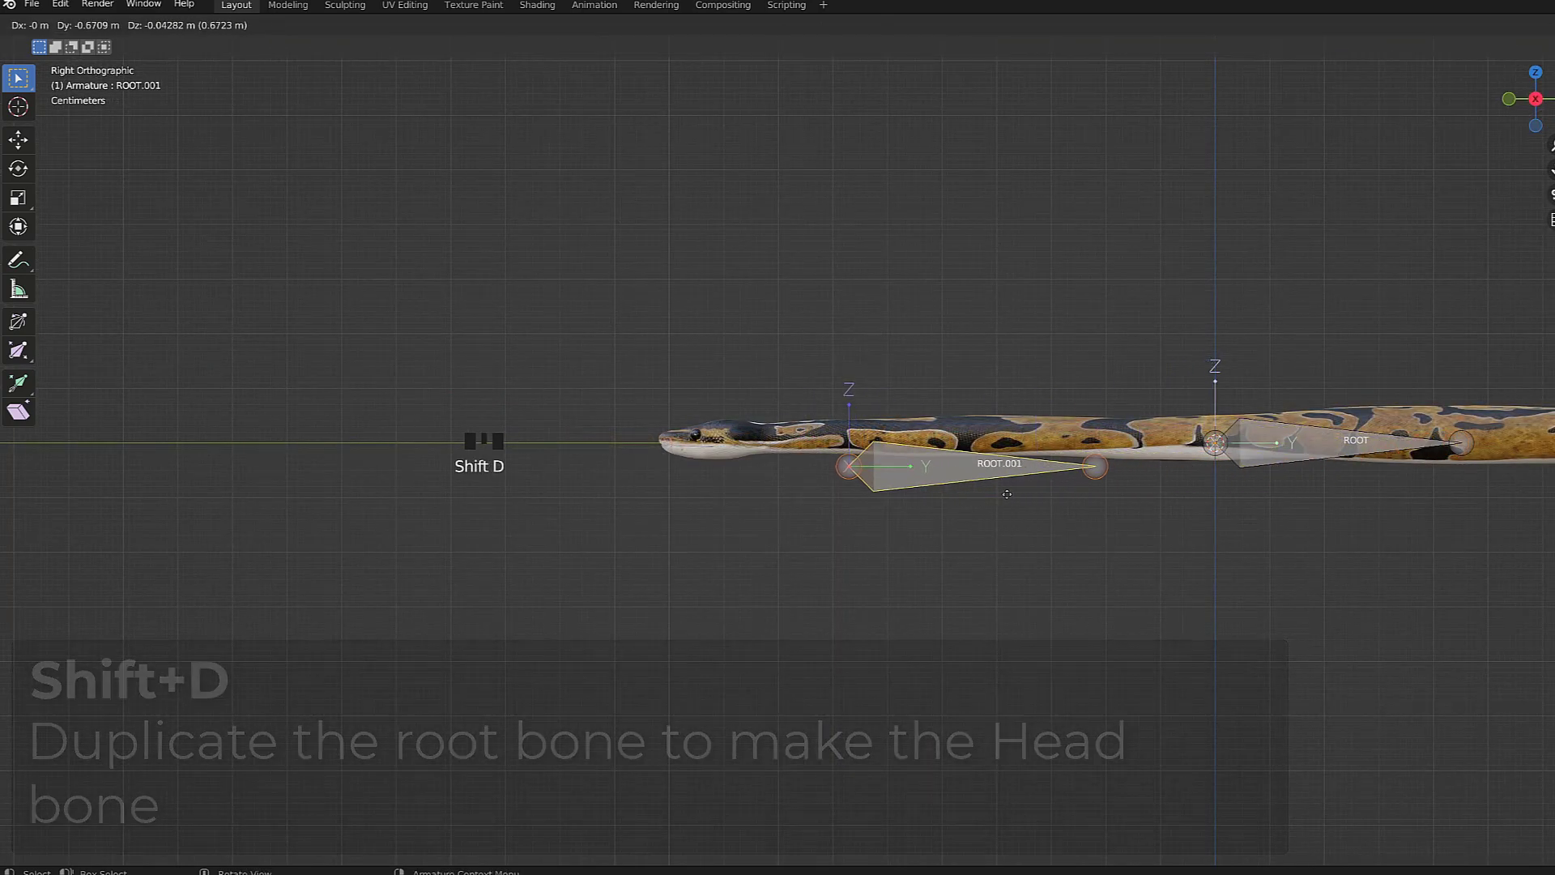
{"action": "left_click", "coordinate": [931, 470]}
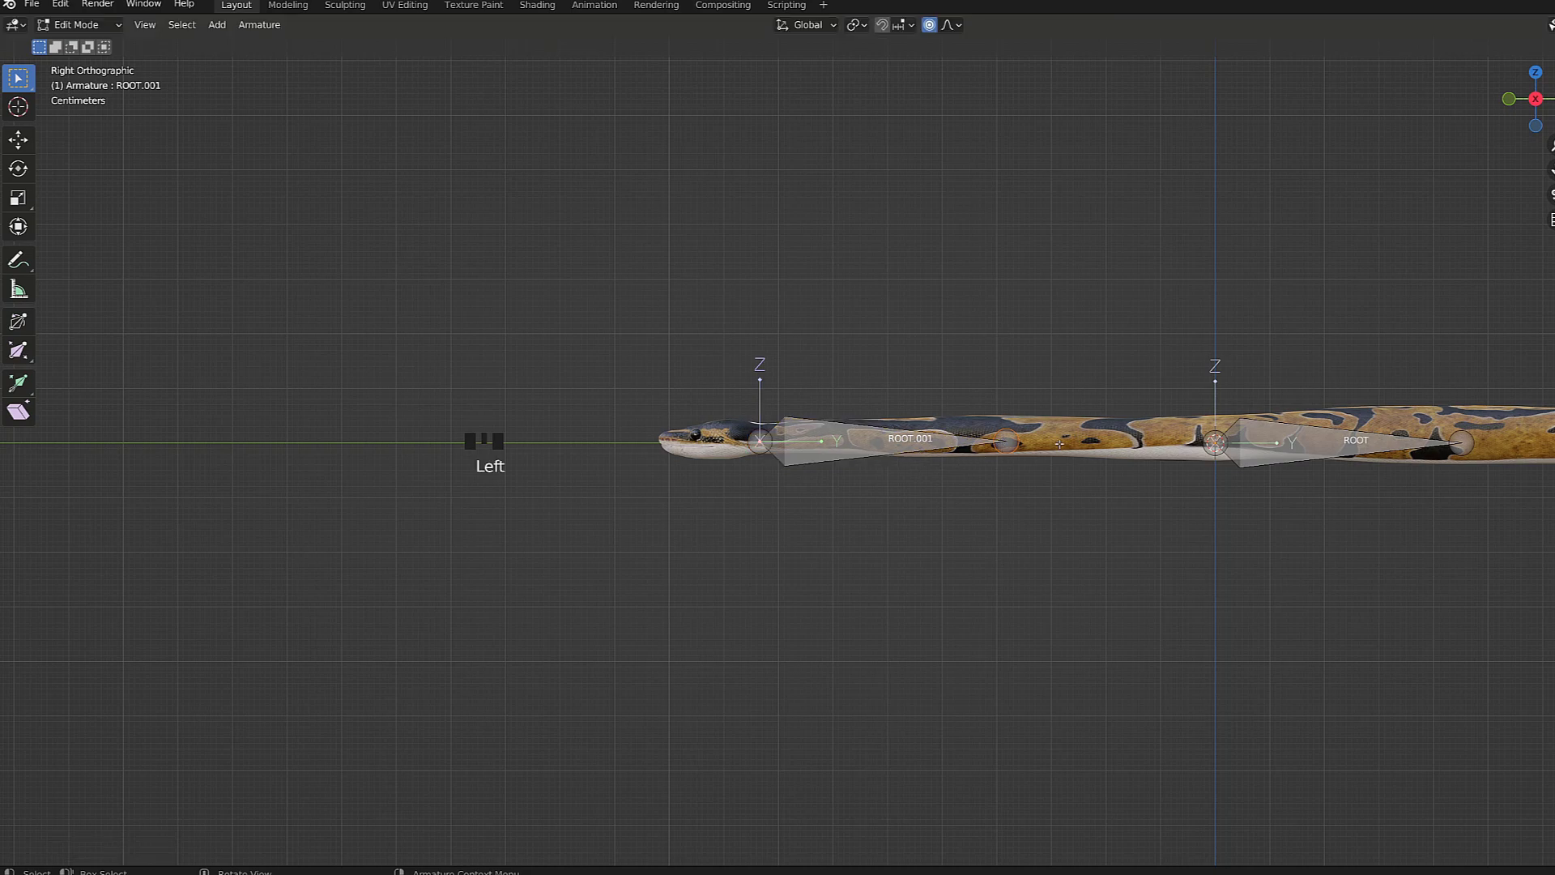
- Move the duplicated bone's tip along the Y axis to the snake's snout
{"action": "key", "text": "g"}
{"action": "key", "text": "y"}
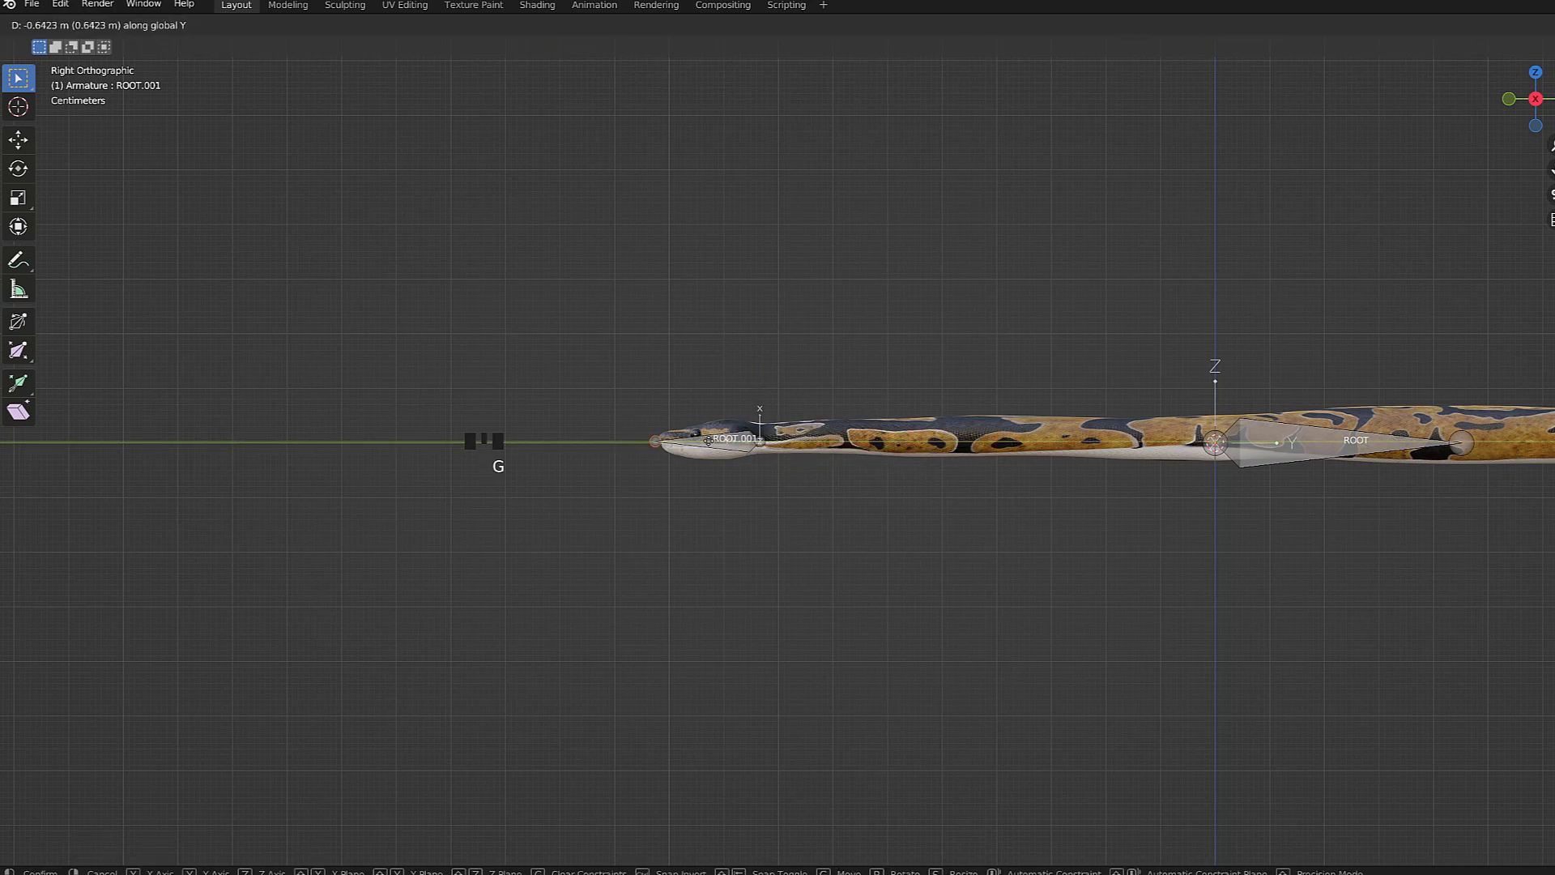
{"action": "left_click", "coordinate": [709, 440]}
- Rename the duplicated bone as DEF_HEAD
{"action": "key", "text": "F2"}
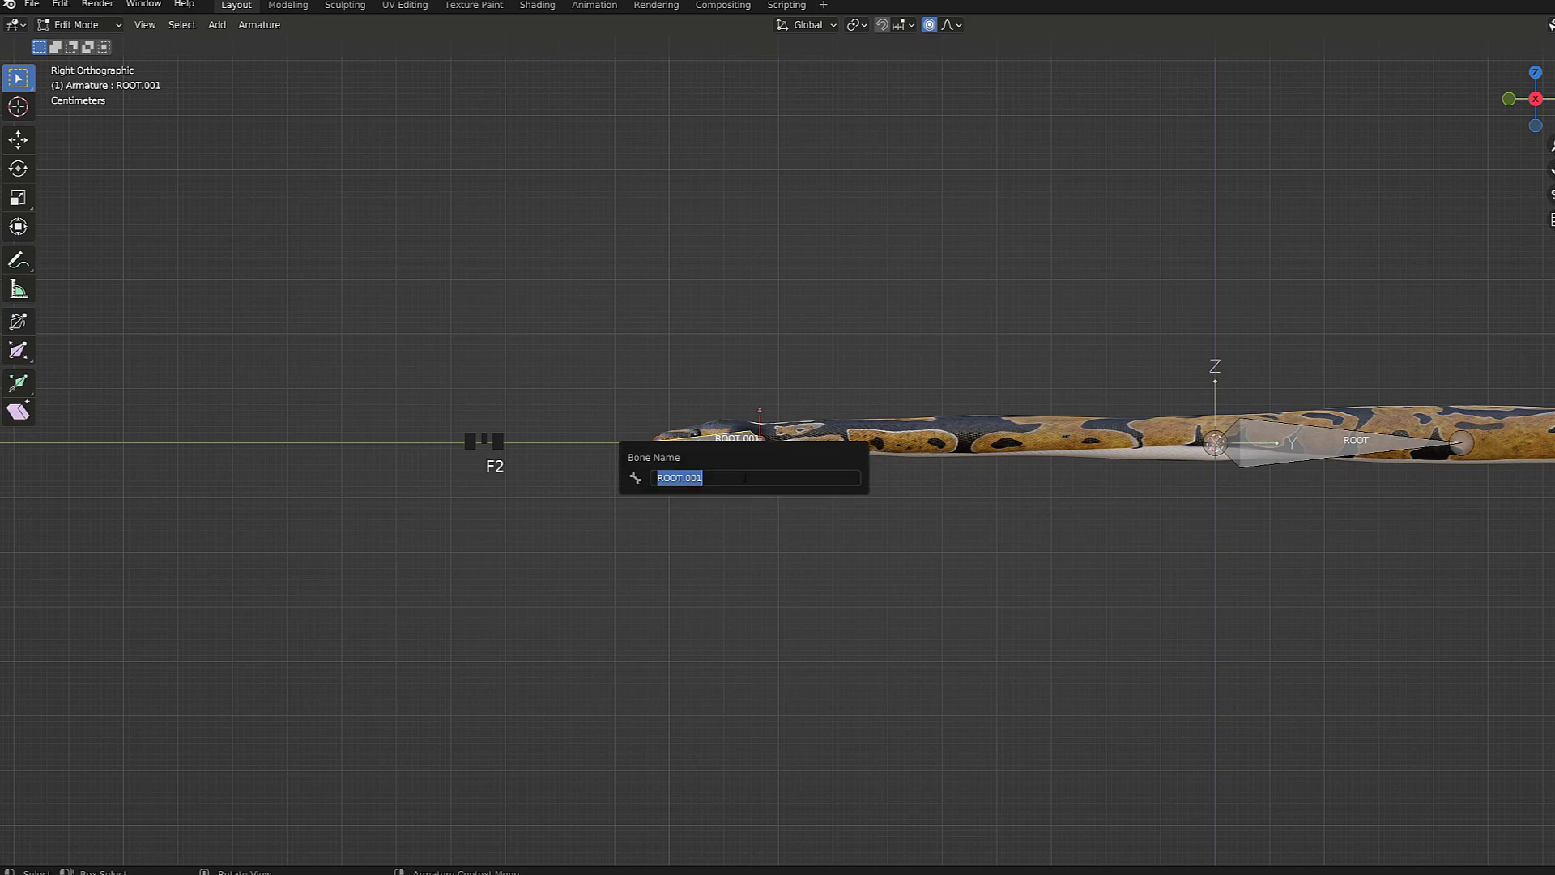
{"action": "key", "text": "BackSpace"}
{"action": "key", "text": "BackSpace"}
{"action": "key", "text": "BackSpace"}
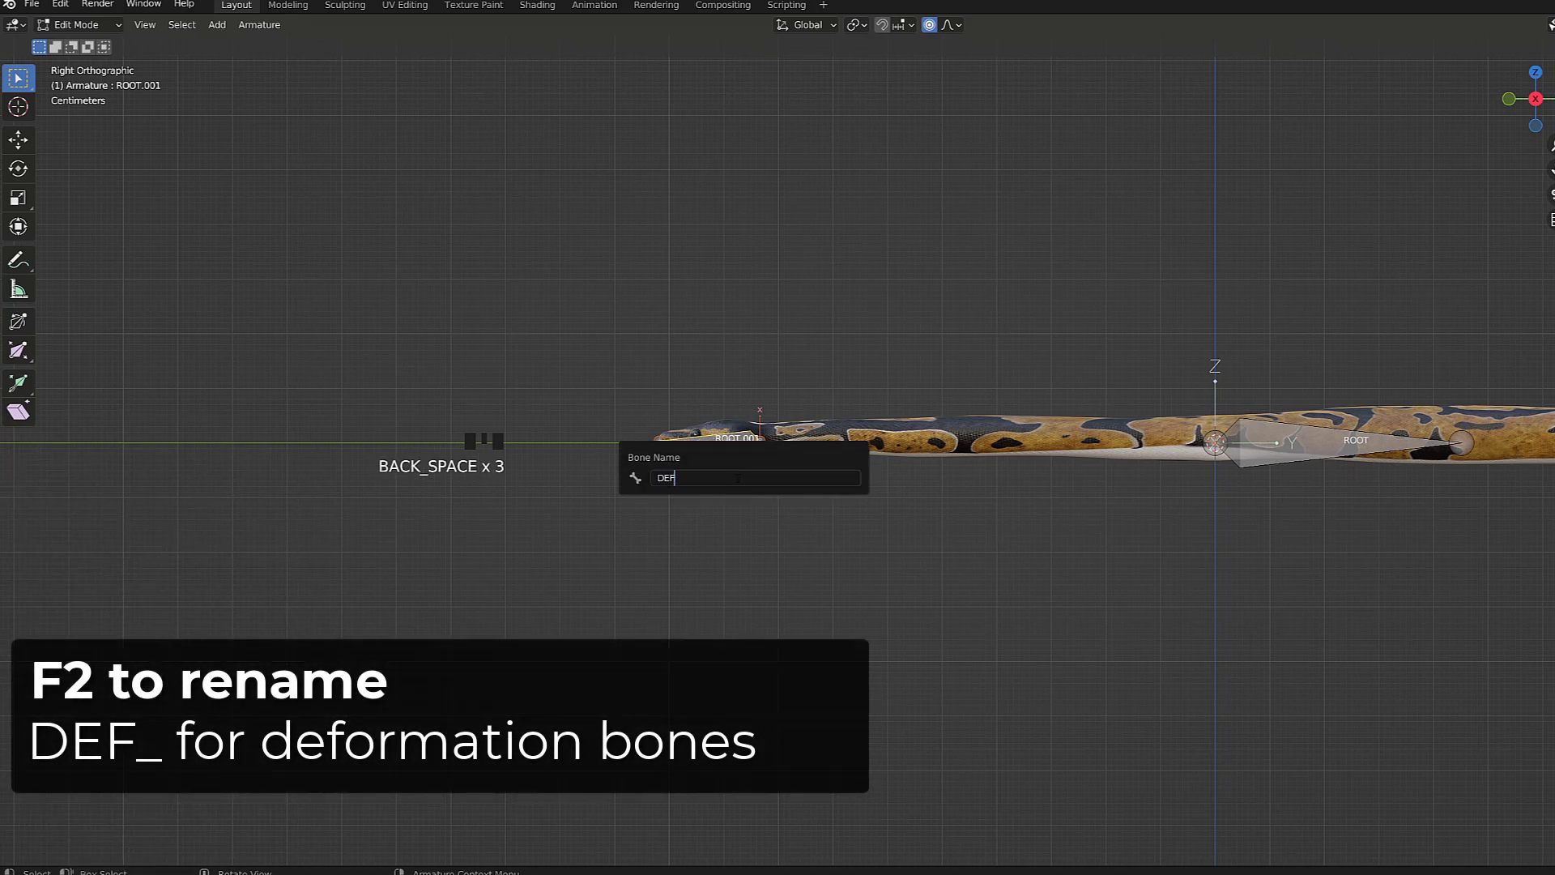
{"action": "type", "text": "DEF_HEAD"}
{"action": "key", "text": "Return"}
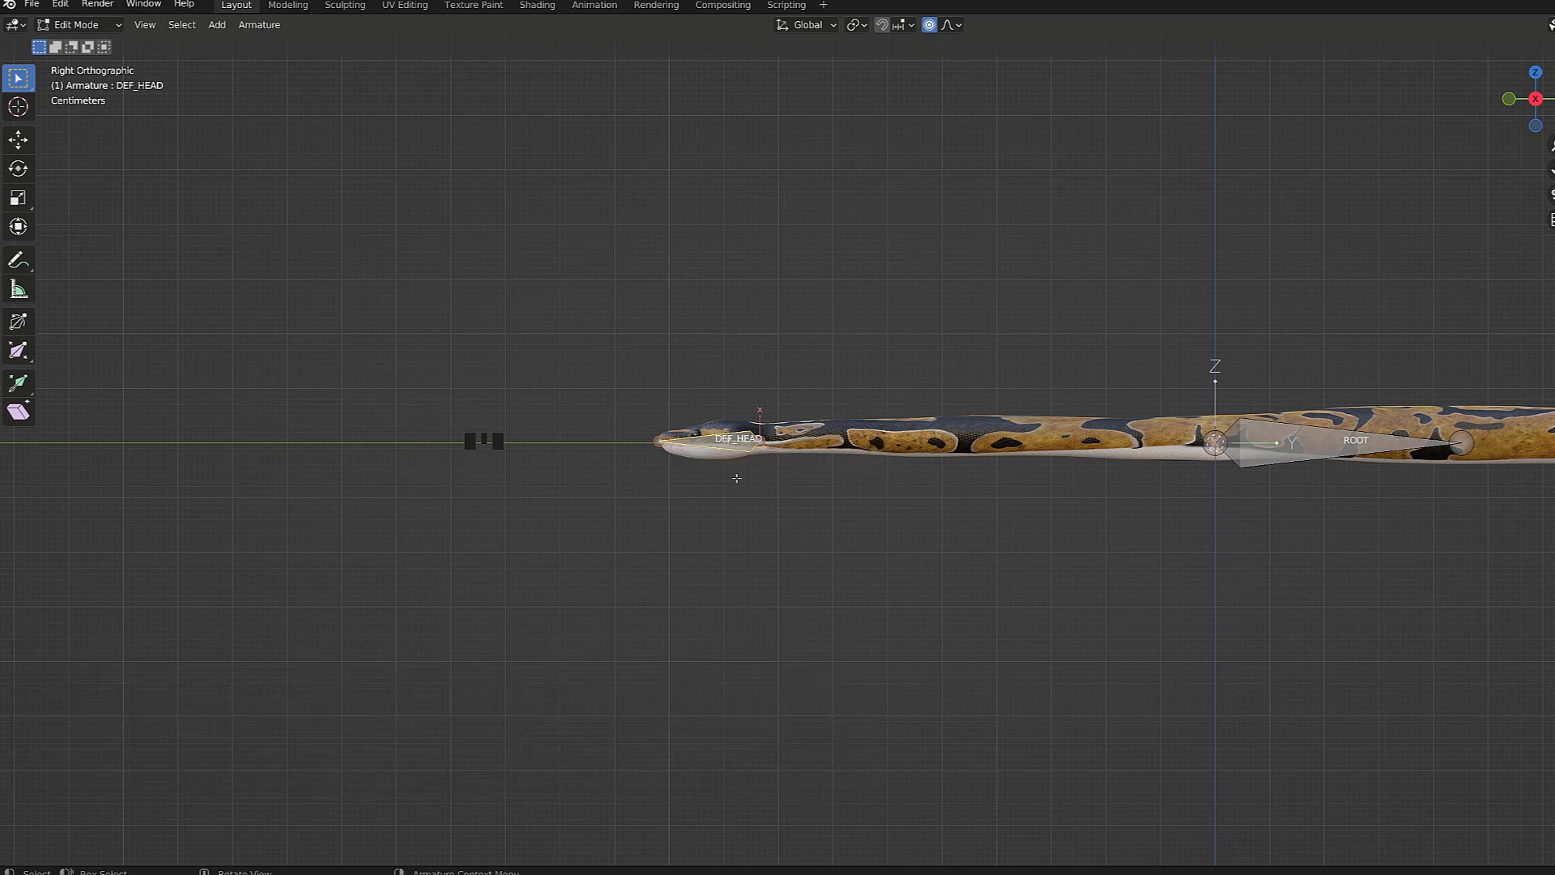
- Extrude a body bone about 3.1 m long from the head bone's base along the Y axis to the snake's tail tip
{"action": "scroll", "coordinate": [770, 449], "scroll_direction": "down", "scroll_amount": 4}
{"action": "middle_click_drag", "start_coordinate": [867, 494], "coordinate": [656, 473], "text": "shift"}
{"action": "key", "text": "e"}
{"action": "key", "text": "y"}
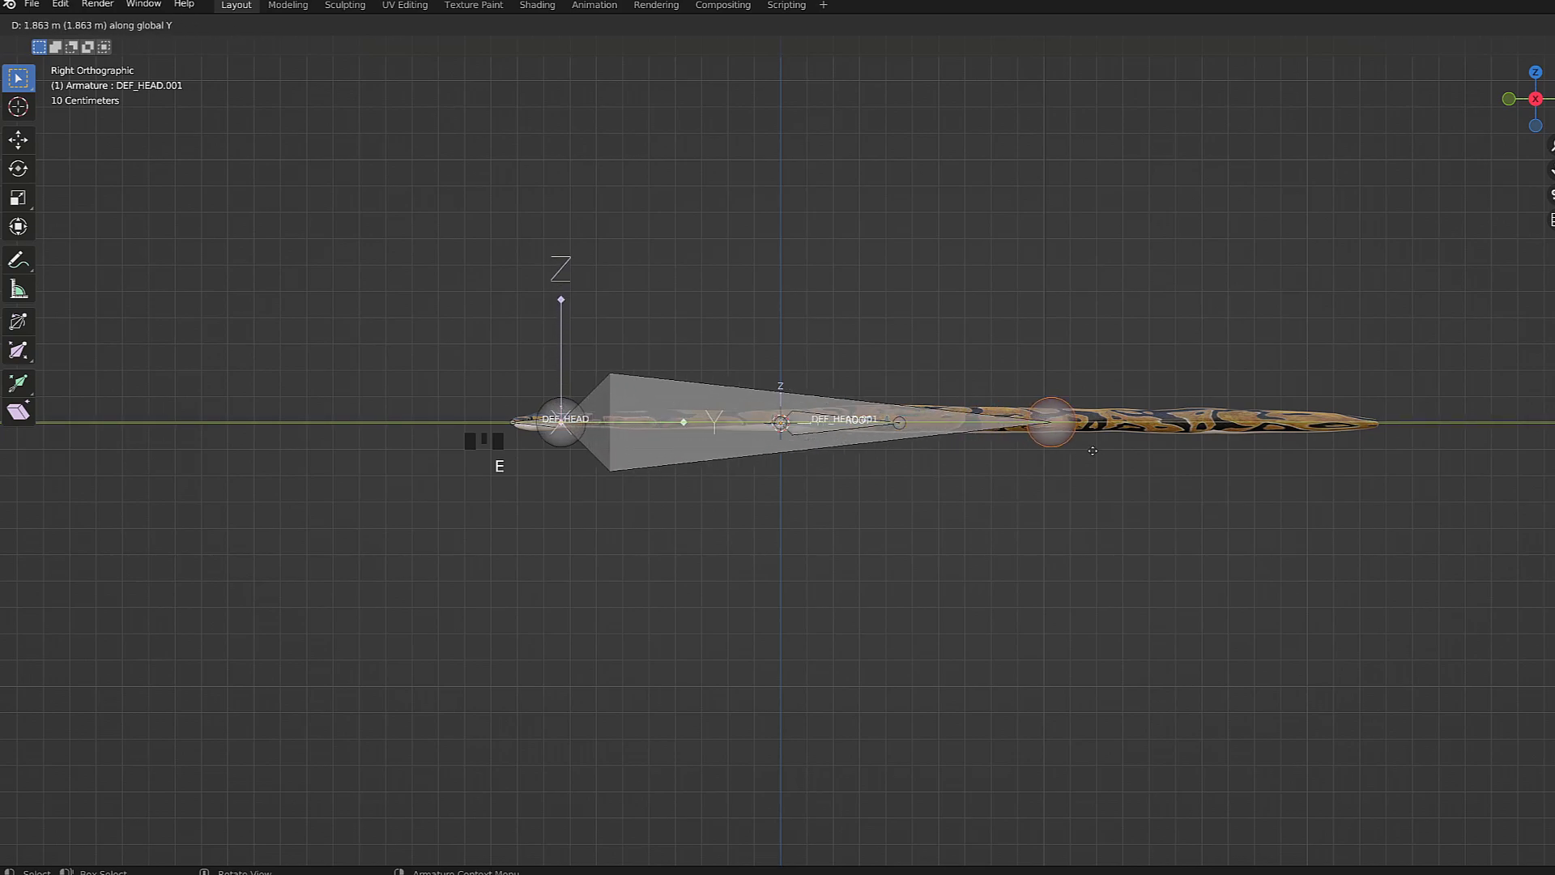
{"action": "left_click", "coordinate": [1402, 442]}
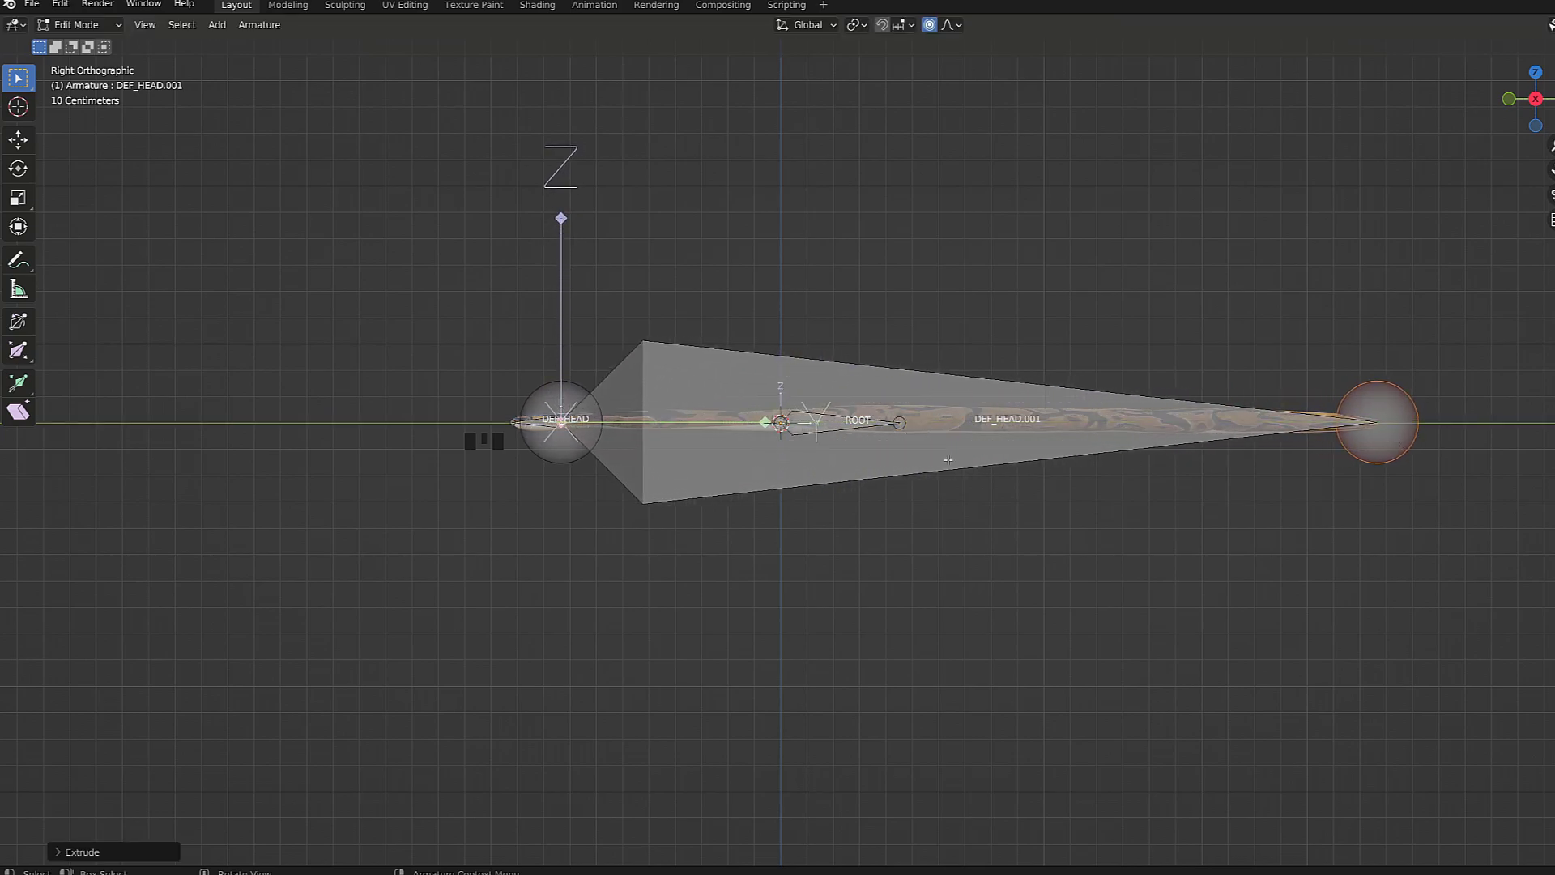
{"action": "key", "text": "ctrl+z"}
{"action": "key", "text": "ctrl+z"}
{"action": "key", "text": "ctrl+z"}
{"action": "key", "text": "ctrl+z"}
{"action": "key", "text": "ctrl+z"}
{"action": "key", "text": "ctrl+z"}
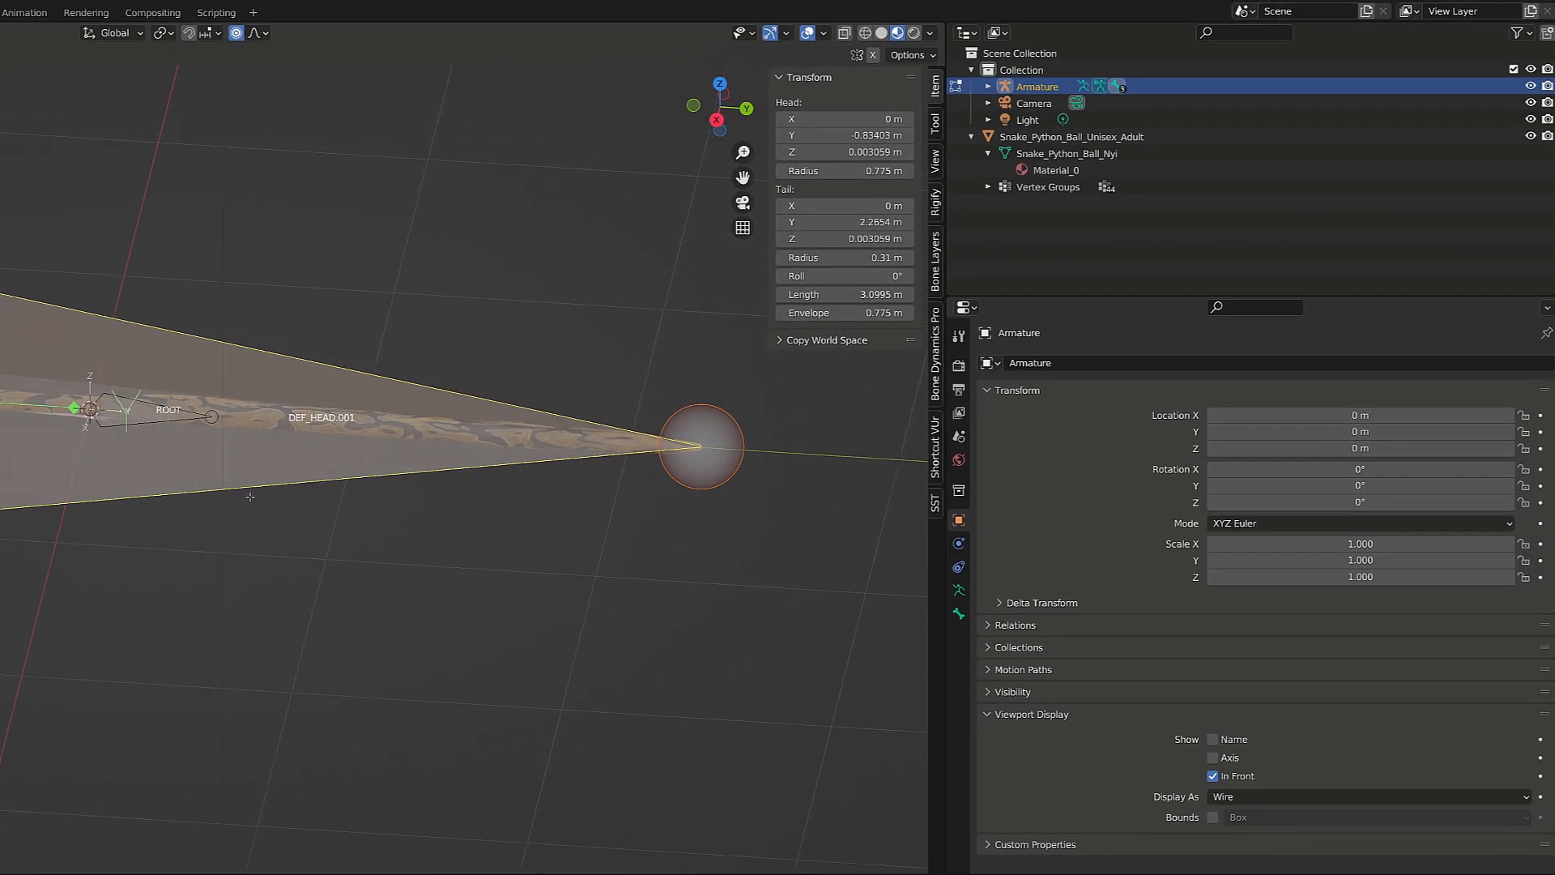
- Set the armature's bones to display as B-Bone
{"action": "middle_click_drag", "start_coordinate": [251, 497], "coordinate": [275, 462]}
{"action": "left_click", "coordinate": [958, 613]}
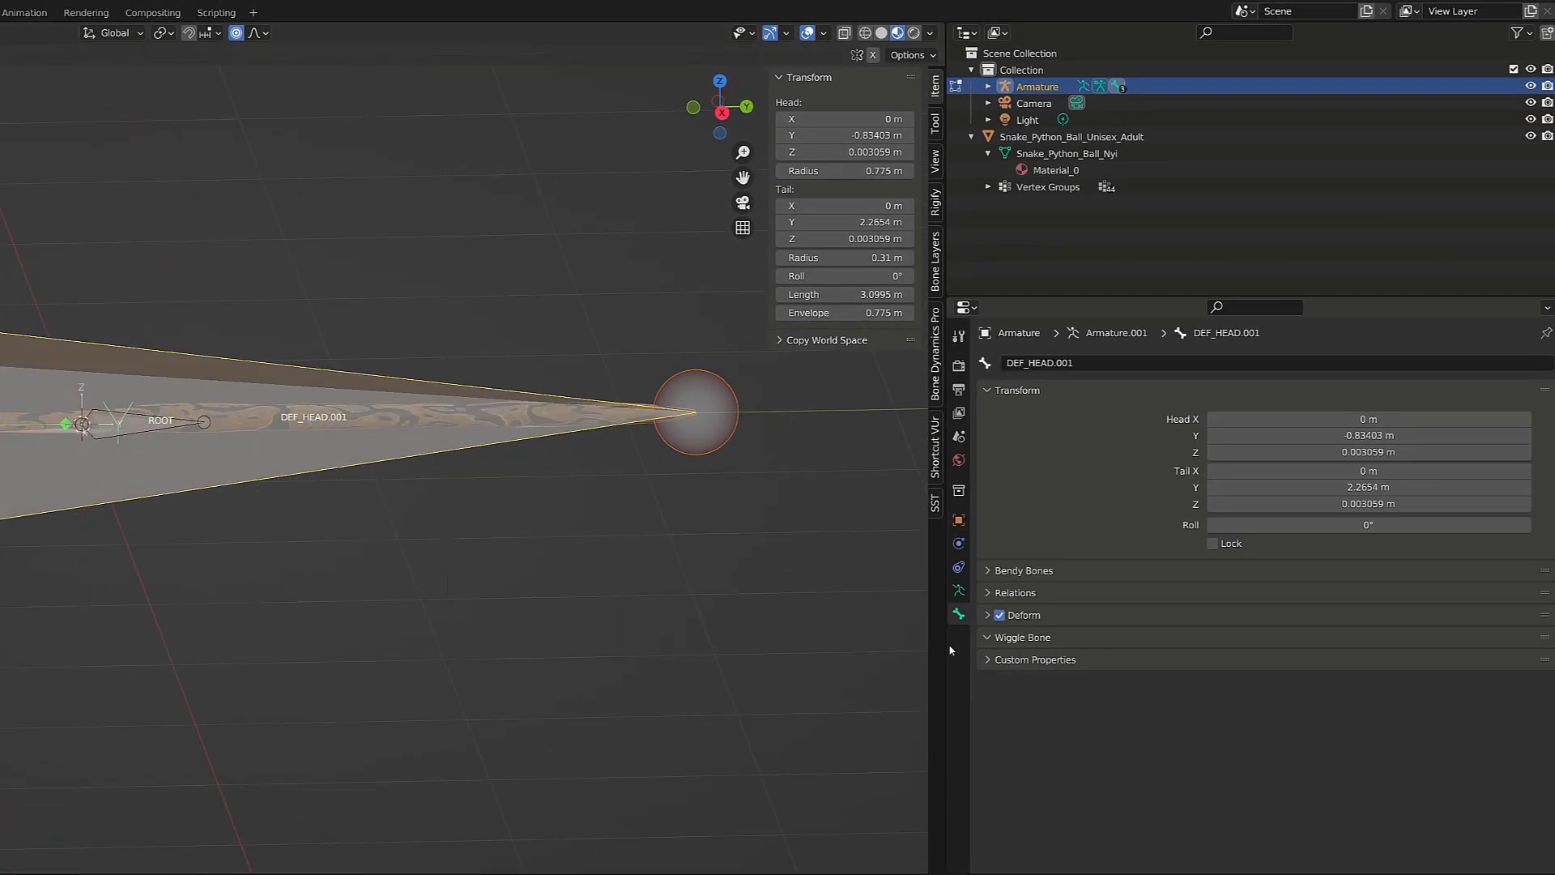
{"action": "left_click", "coordinate": [958, 589]}
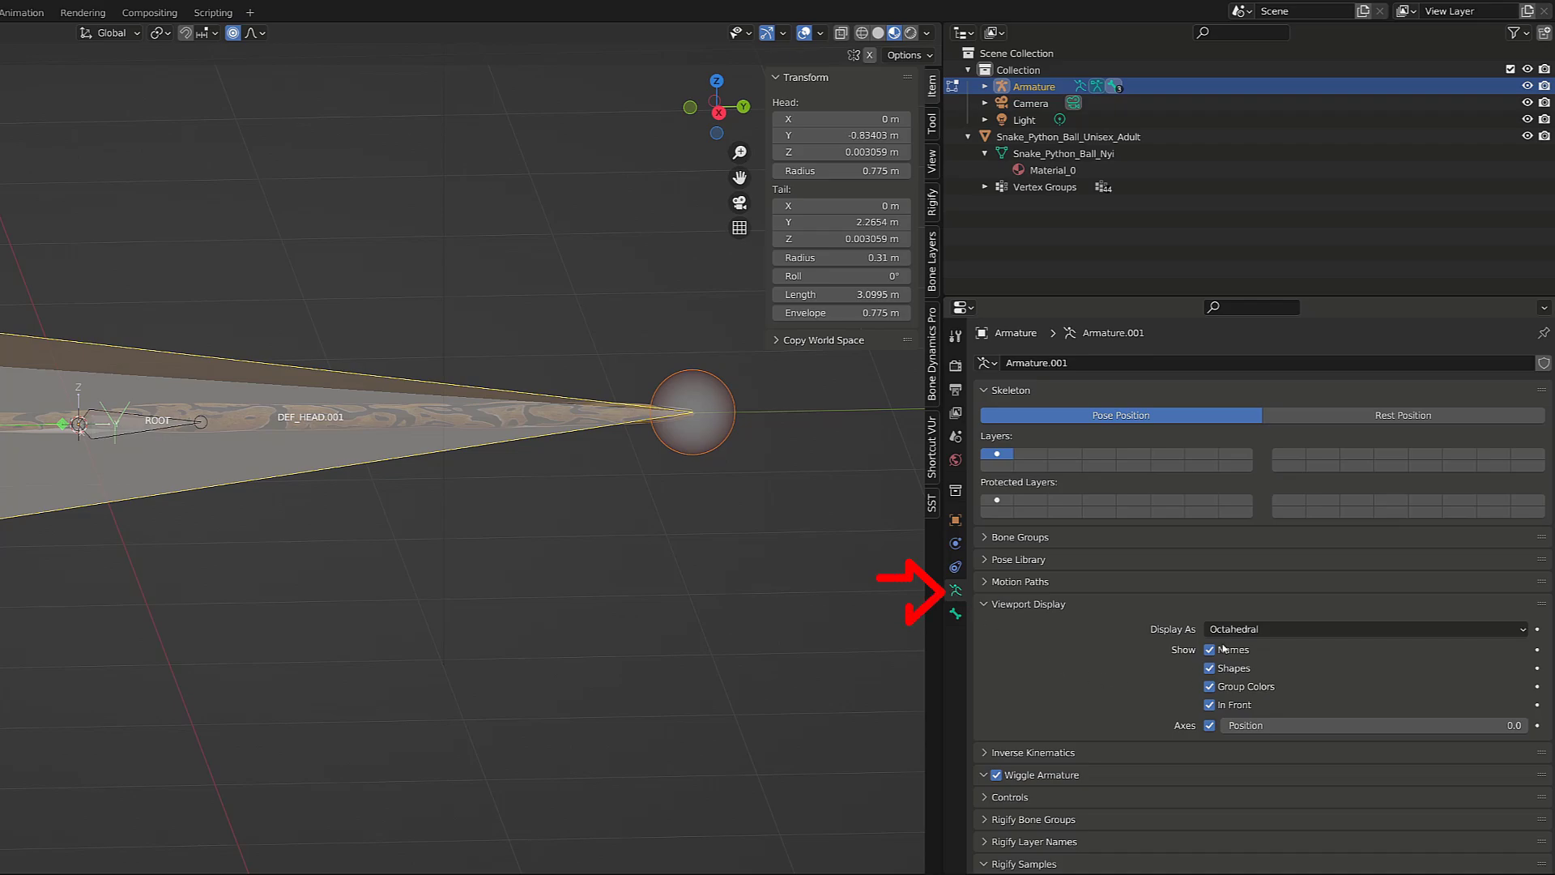
{"action": "left_click", "coordinate": [1242, 629]}
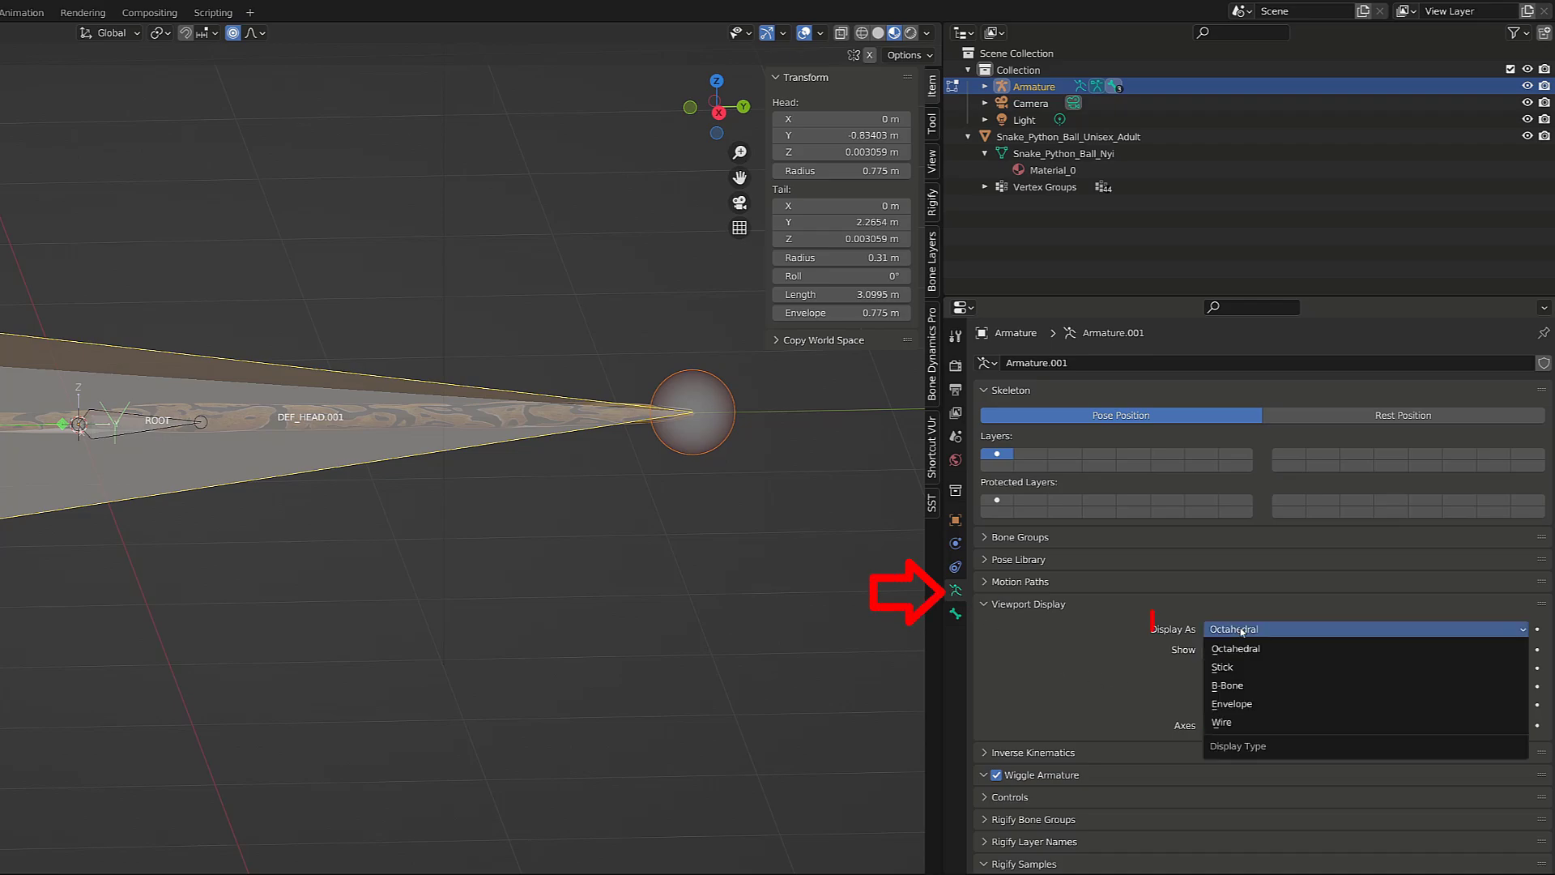
{"action": "left_click", "coordinate": [1232, 685]}
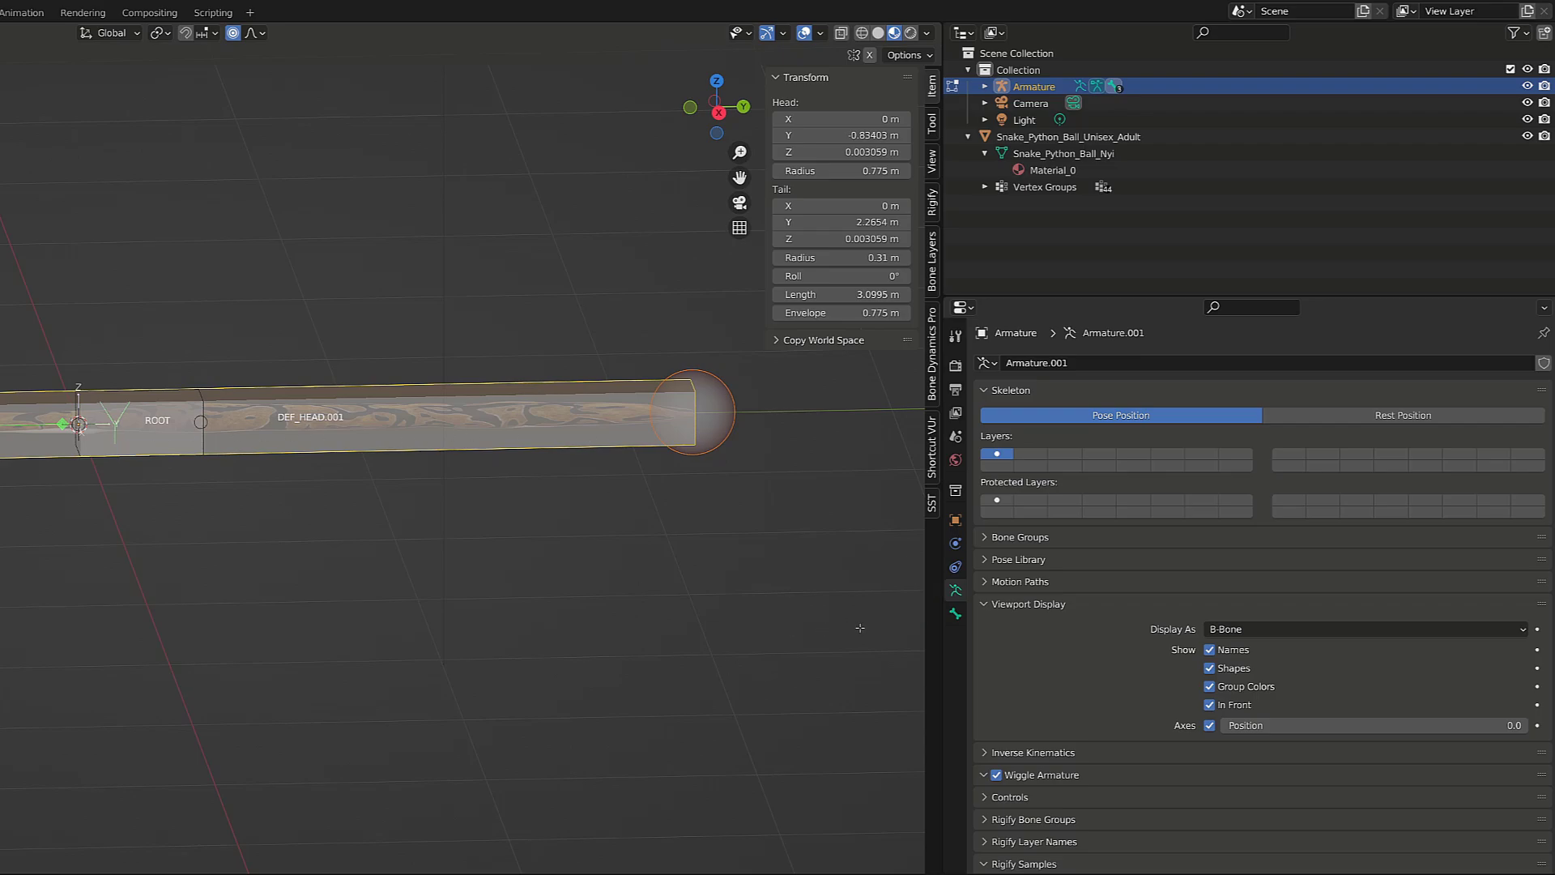
- Scale the body bone's display thickness down to fit the snake's body and set its Bendy Bones segments to 6
{"action": "key", "text": "alt+shift+s"}
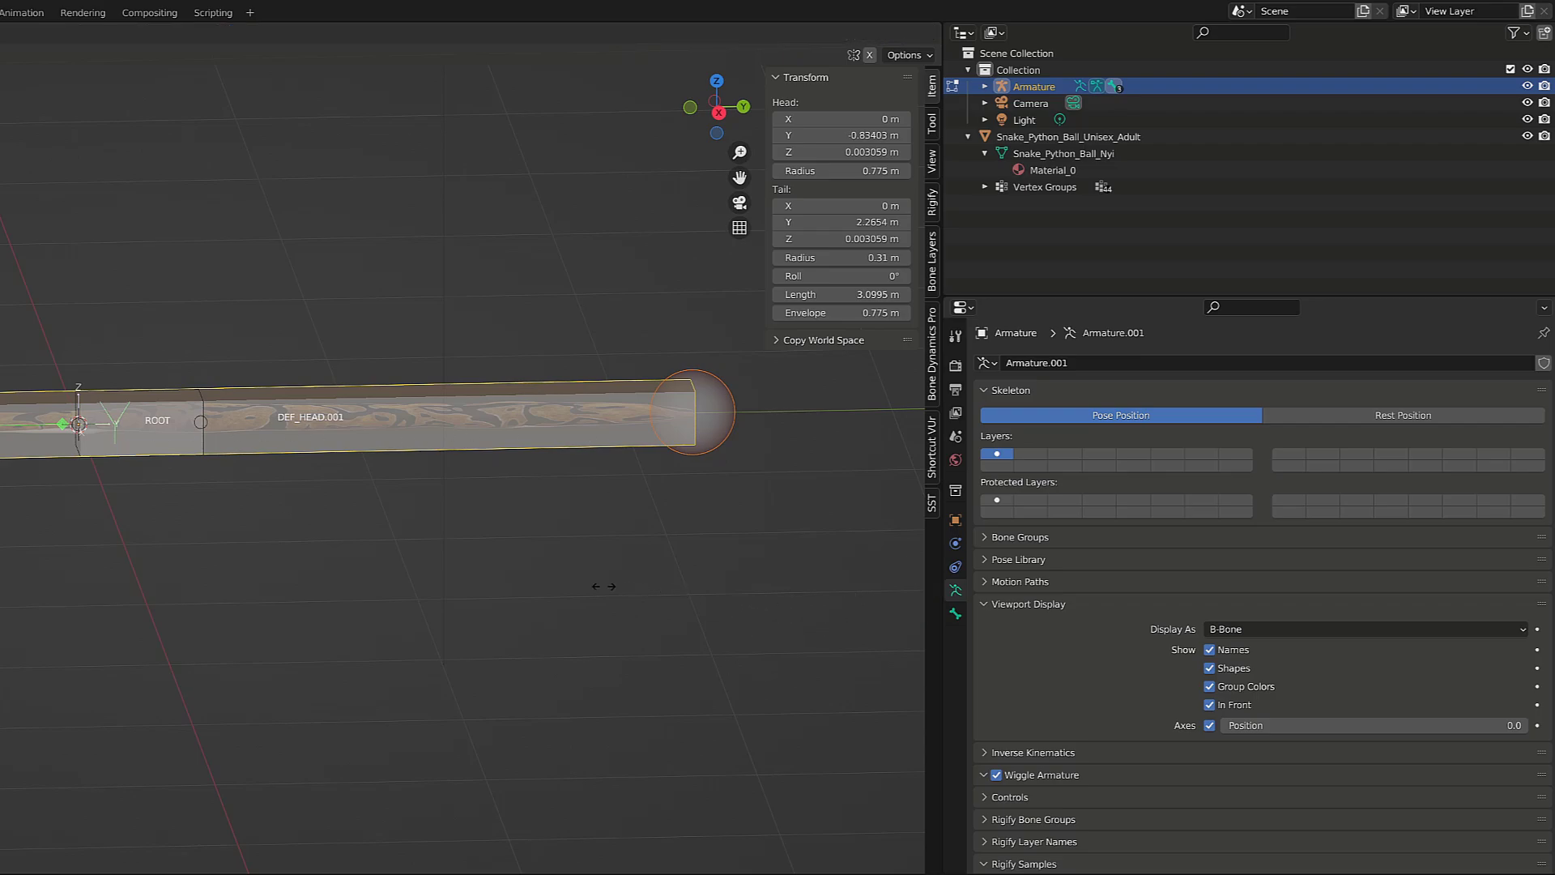
{"action": "left_click", "coordinate": [168, 477]}
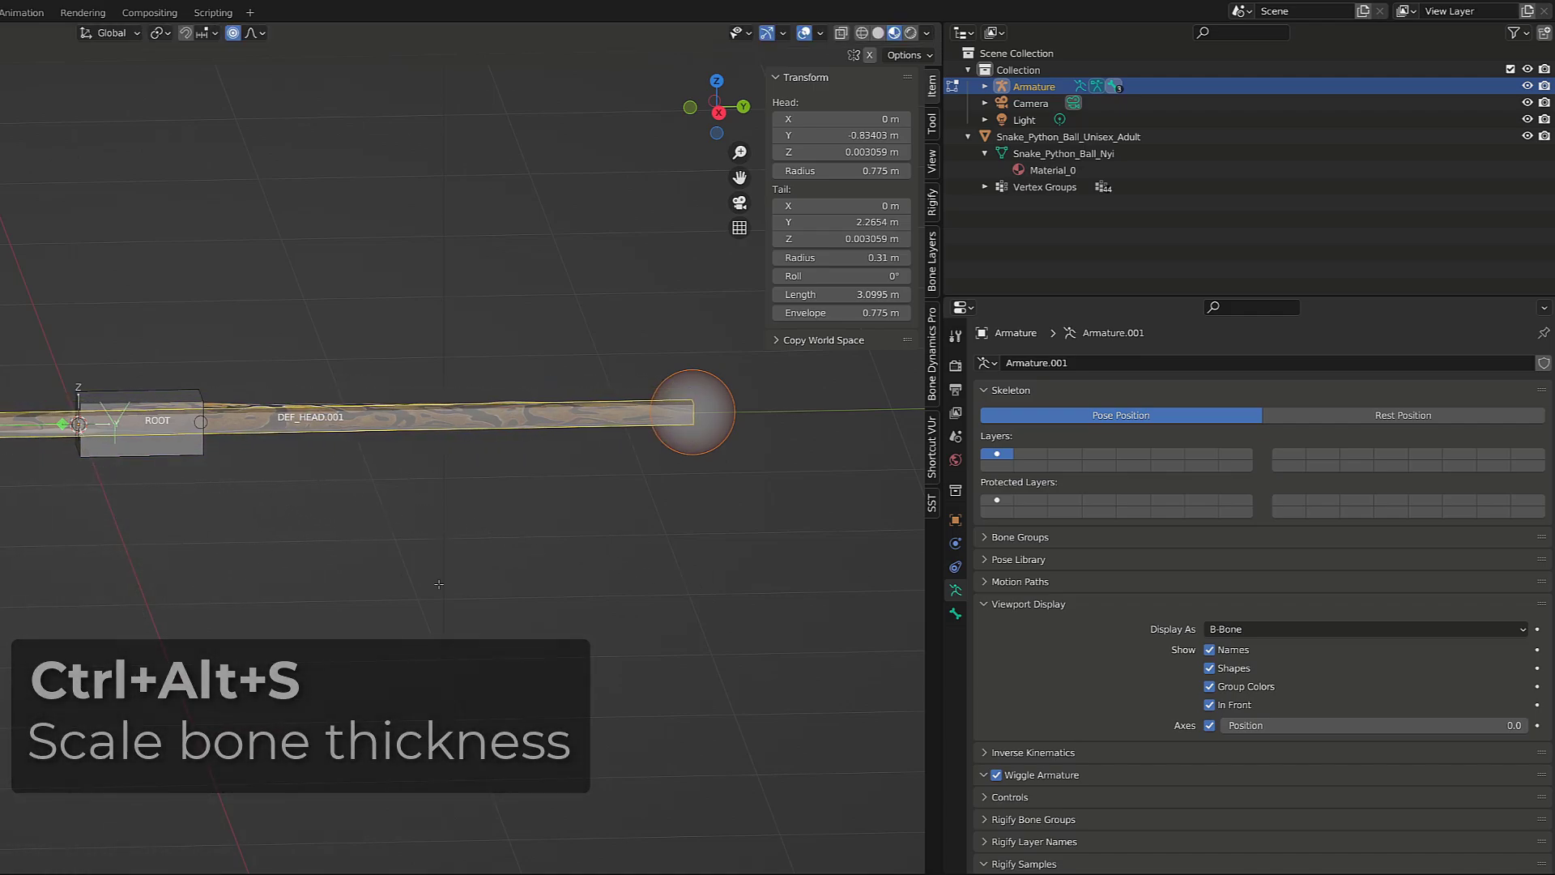
{"action": "left_click", "coordinate": [955, 614]}
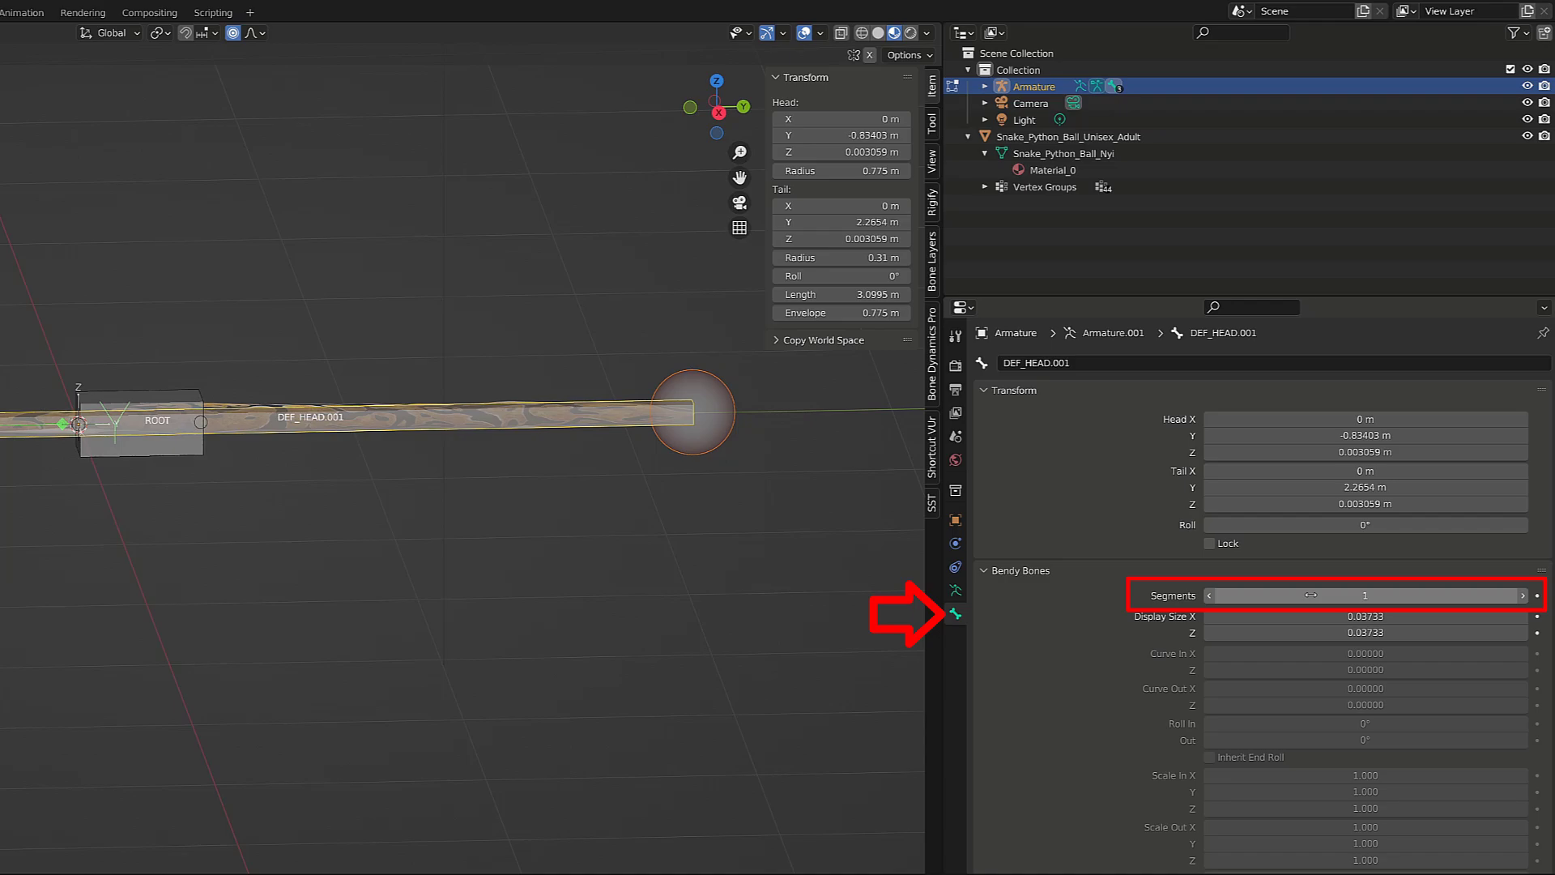
{"action": "left_click", "coordinate": [1311, 595]}
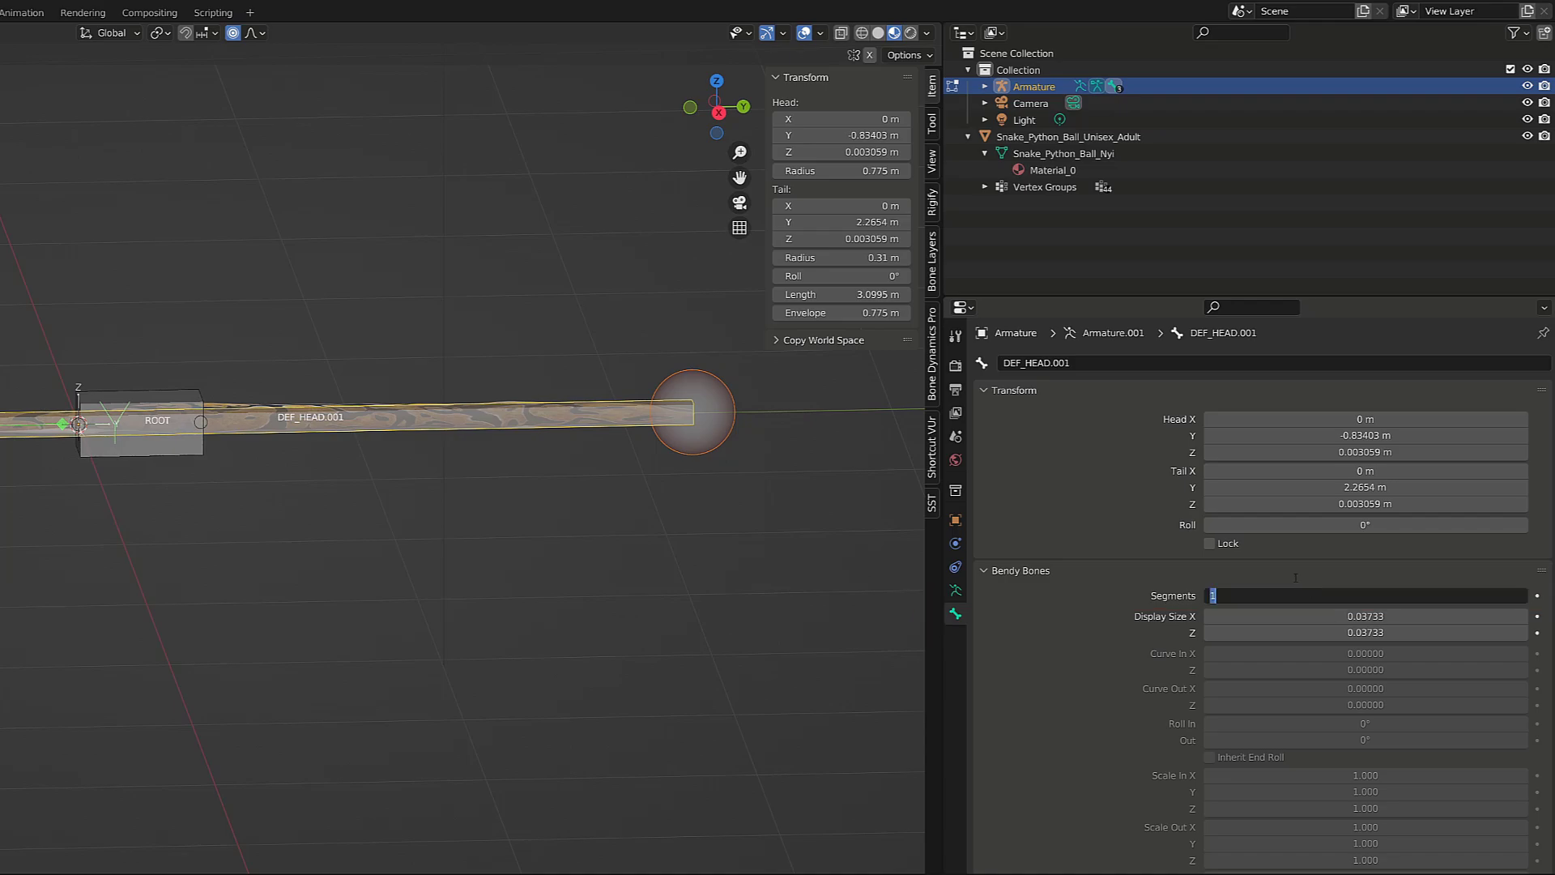
{"action": "type", "text": "6"}
{"action": "key", "text": "Return"}
- Set the armature's bones to display as Octahedral
{"action": "middle_click_drag", "start_coordinate": [523, 431], "coordinate": [354, 474]}
{"action": "left_click", "coordinate": [930, 341]}
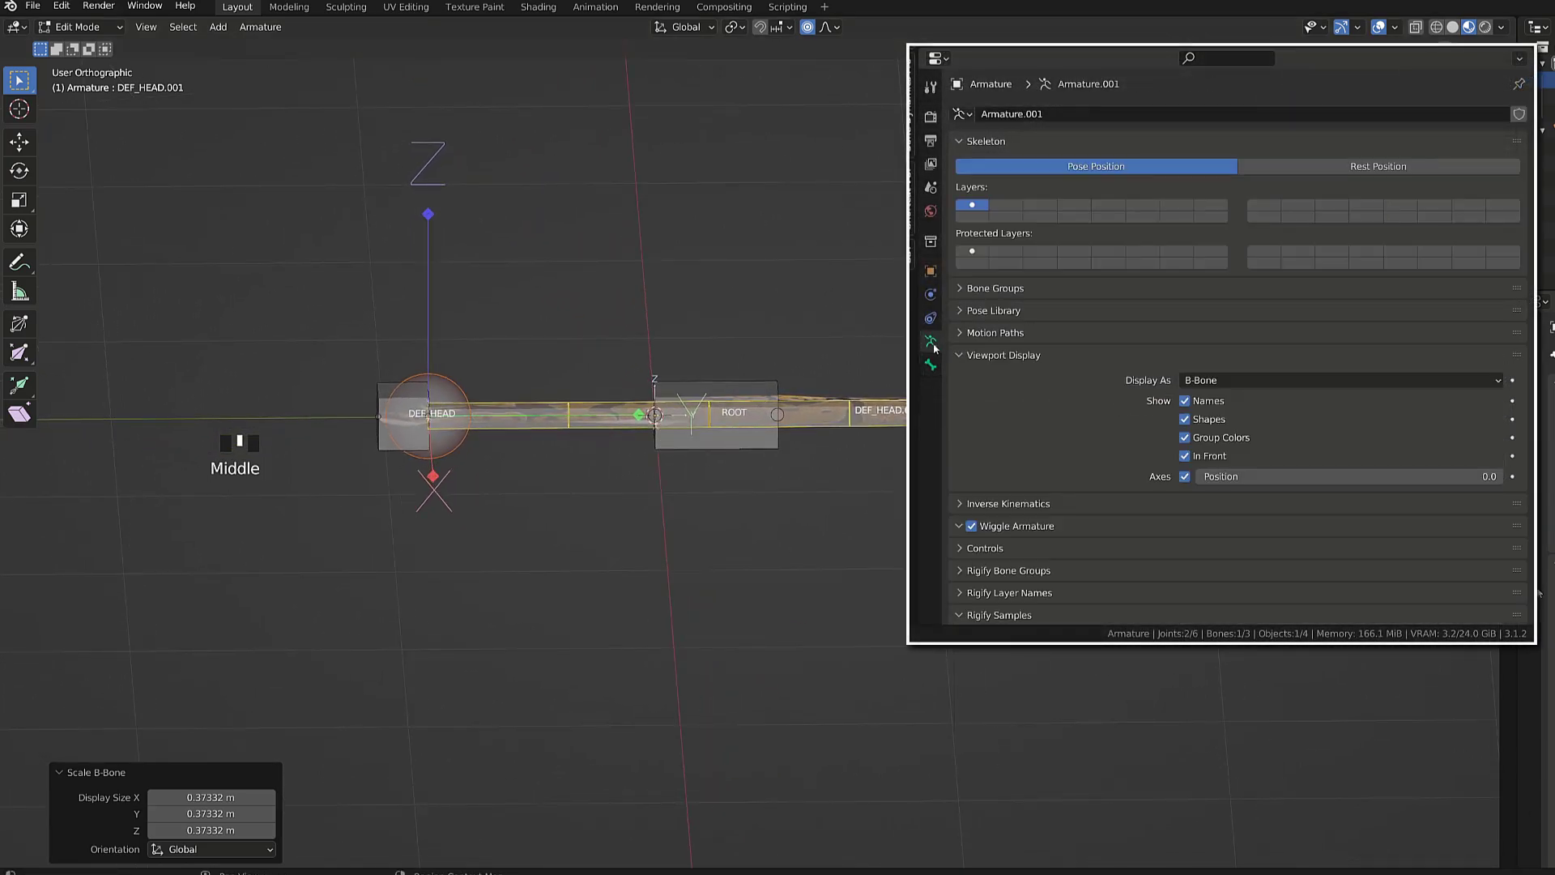
{"action": "left_click", "coordinate": [1248, 381]}
{"action": "left_click", "coordinate": [1211, 399]}
- Subdivide the long body bone with 7 cuts
{"action": "middle_click_drag", "start_coordinate": [846, 465], "coordinate": [859, 472]}
{"action": "right_click", "coordinate": [859, 472]}
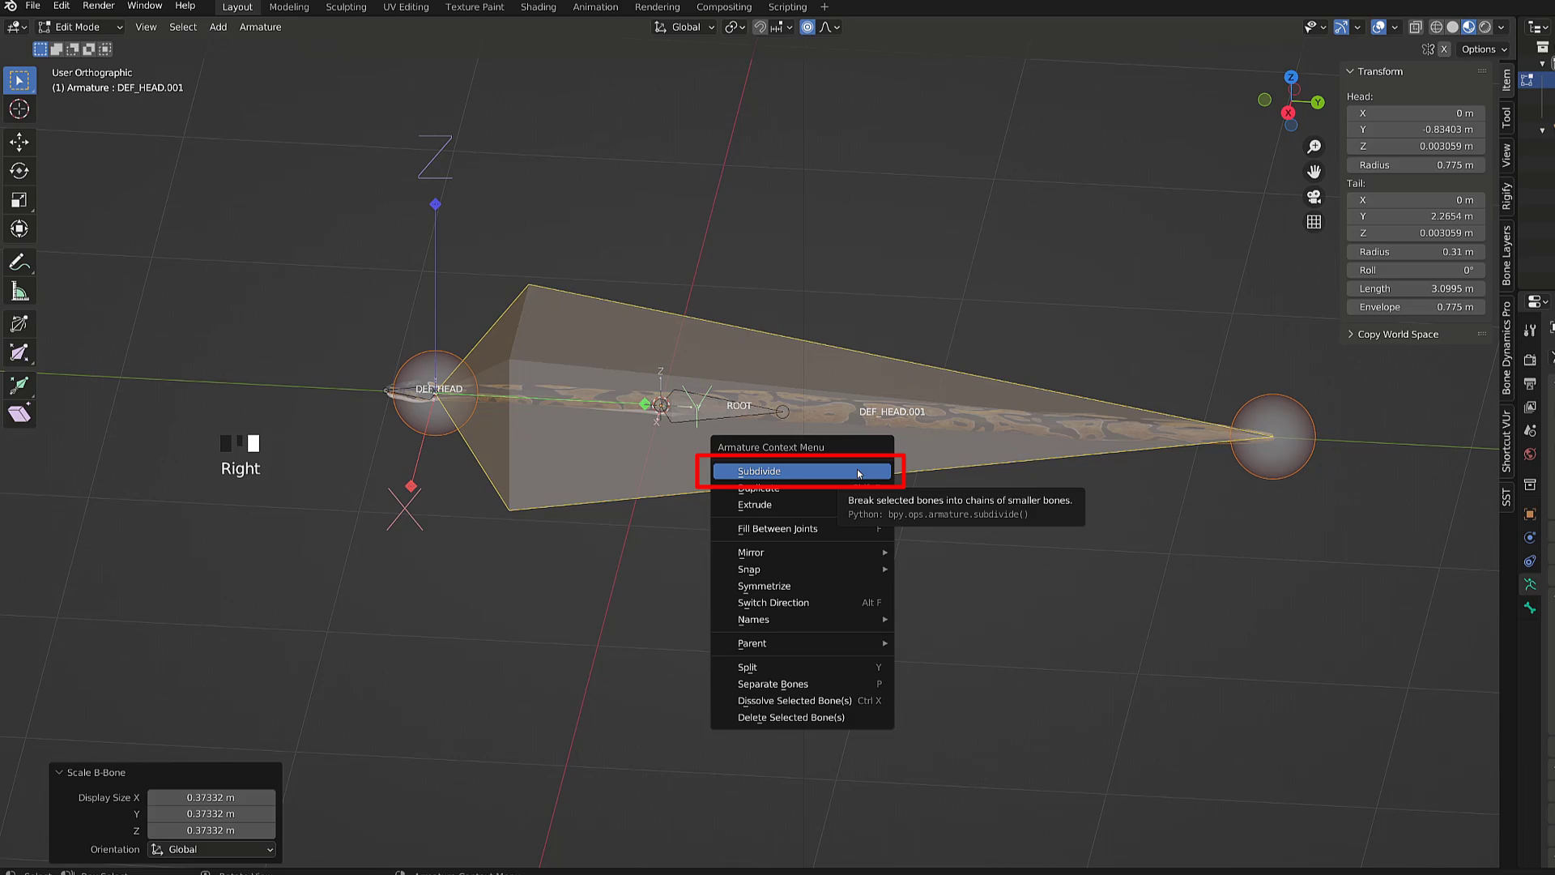
{"action": "left_click", "coordinate": [857, 469]}
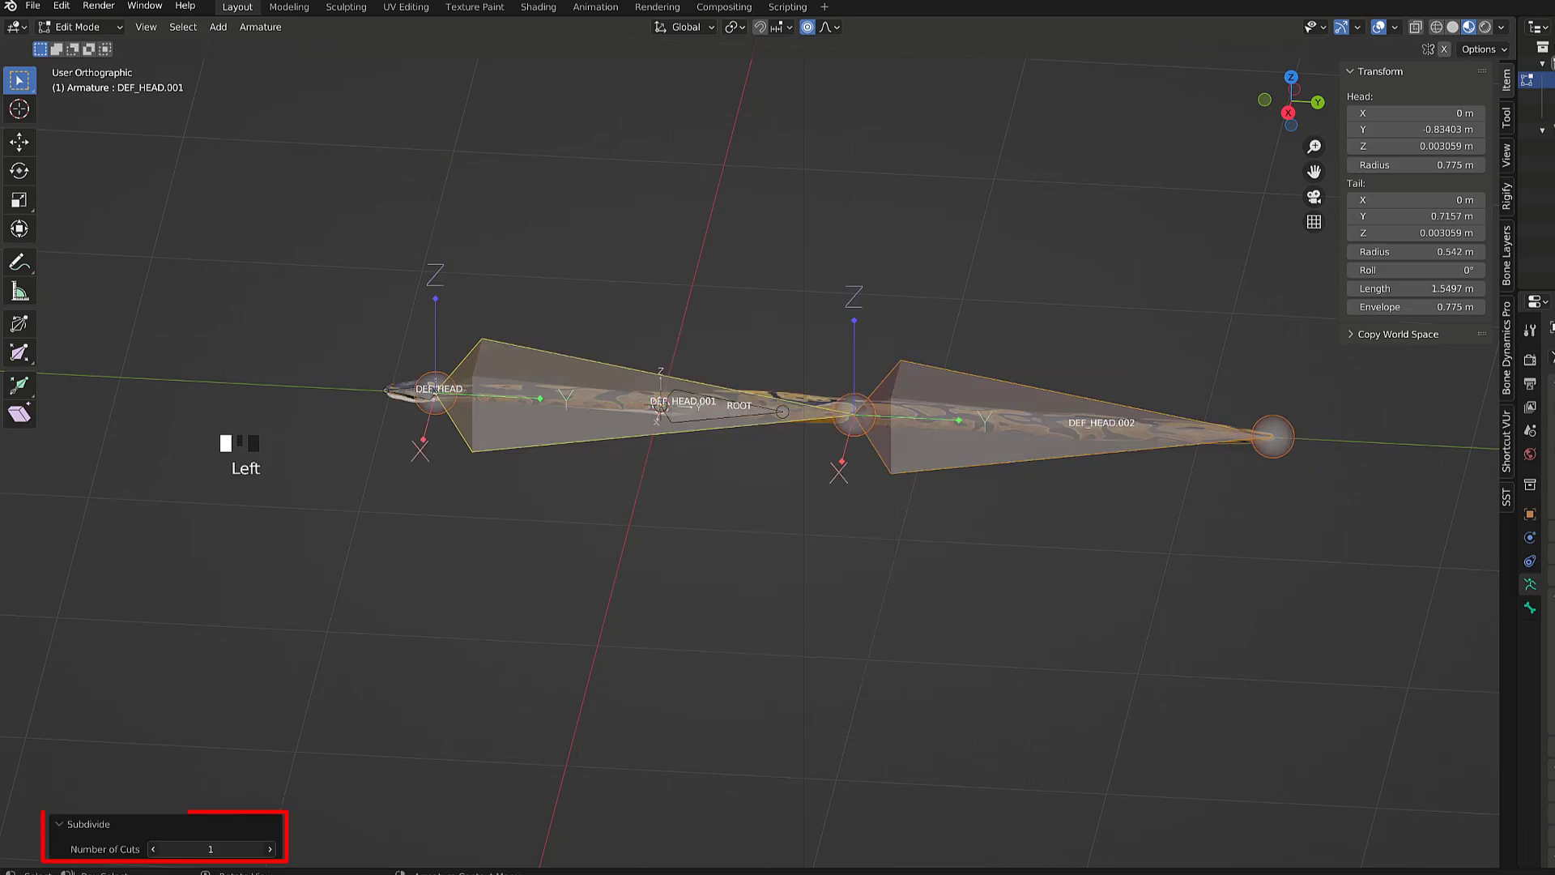
{"action": "left_click", "coordinate": [211, 846]}
{"action": "key", "text": "Return"}
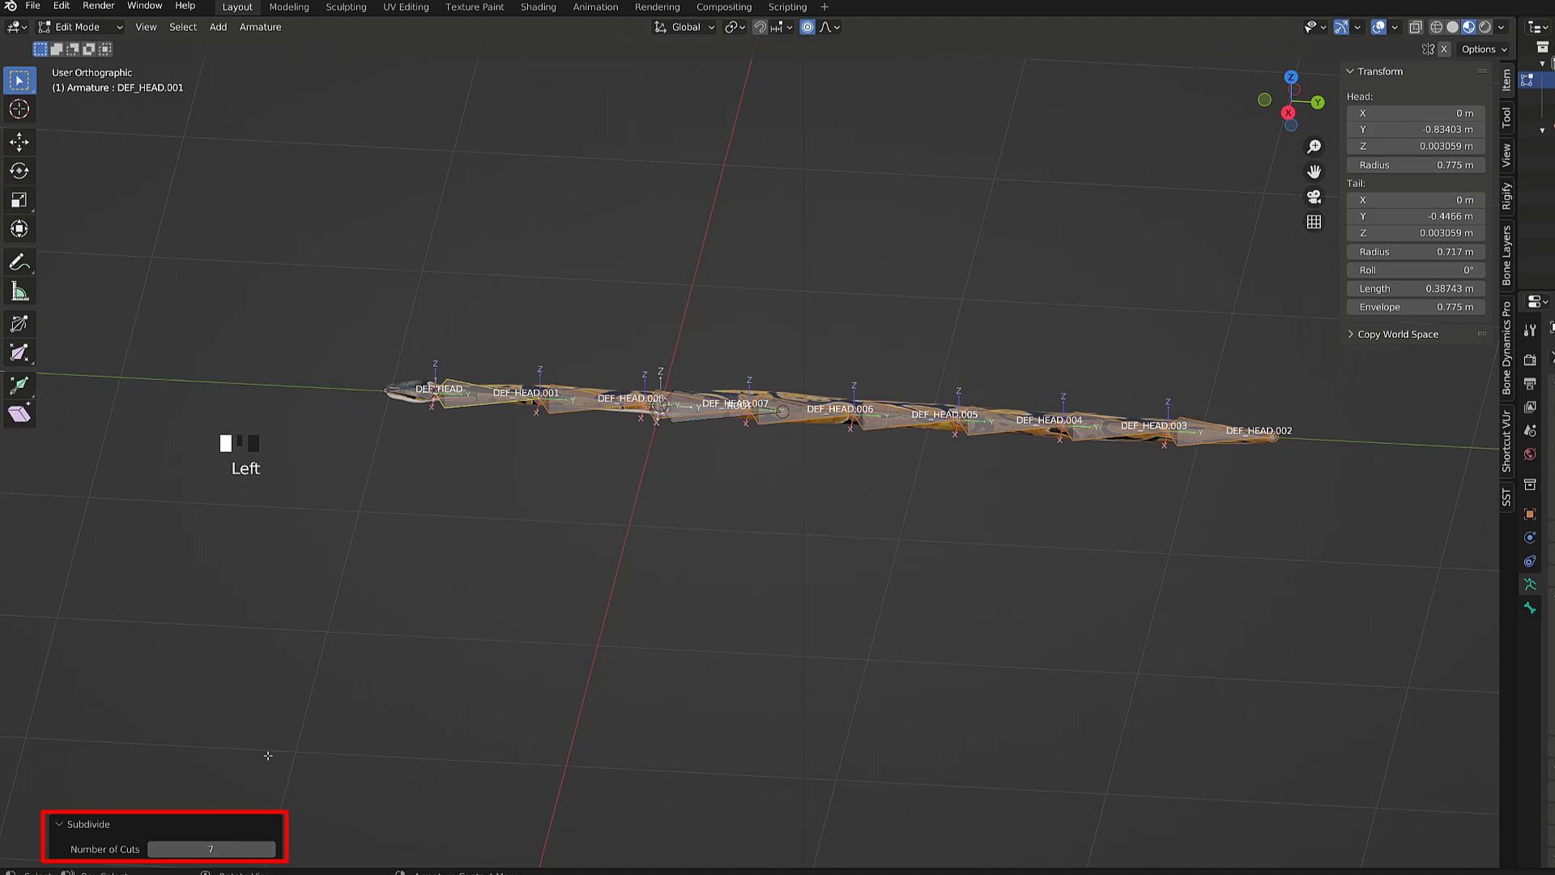
- Batch-rename the selected subdivided body bones, replacing HEAD with TAIL in the bone names
{"action": "middle_click_drag", "start_coordinate": [406, 500], "coordinate": [466, 514]}
{"action": "left_click", "coordinate": [494, 411]}
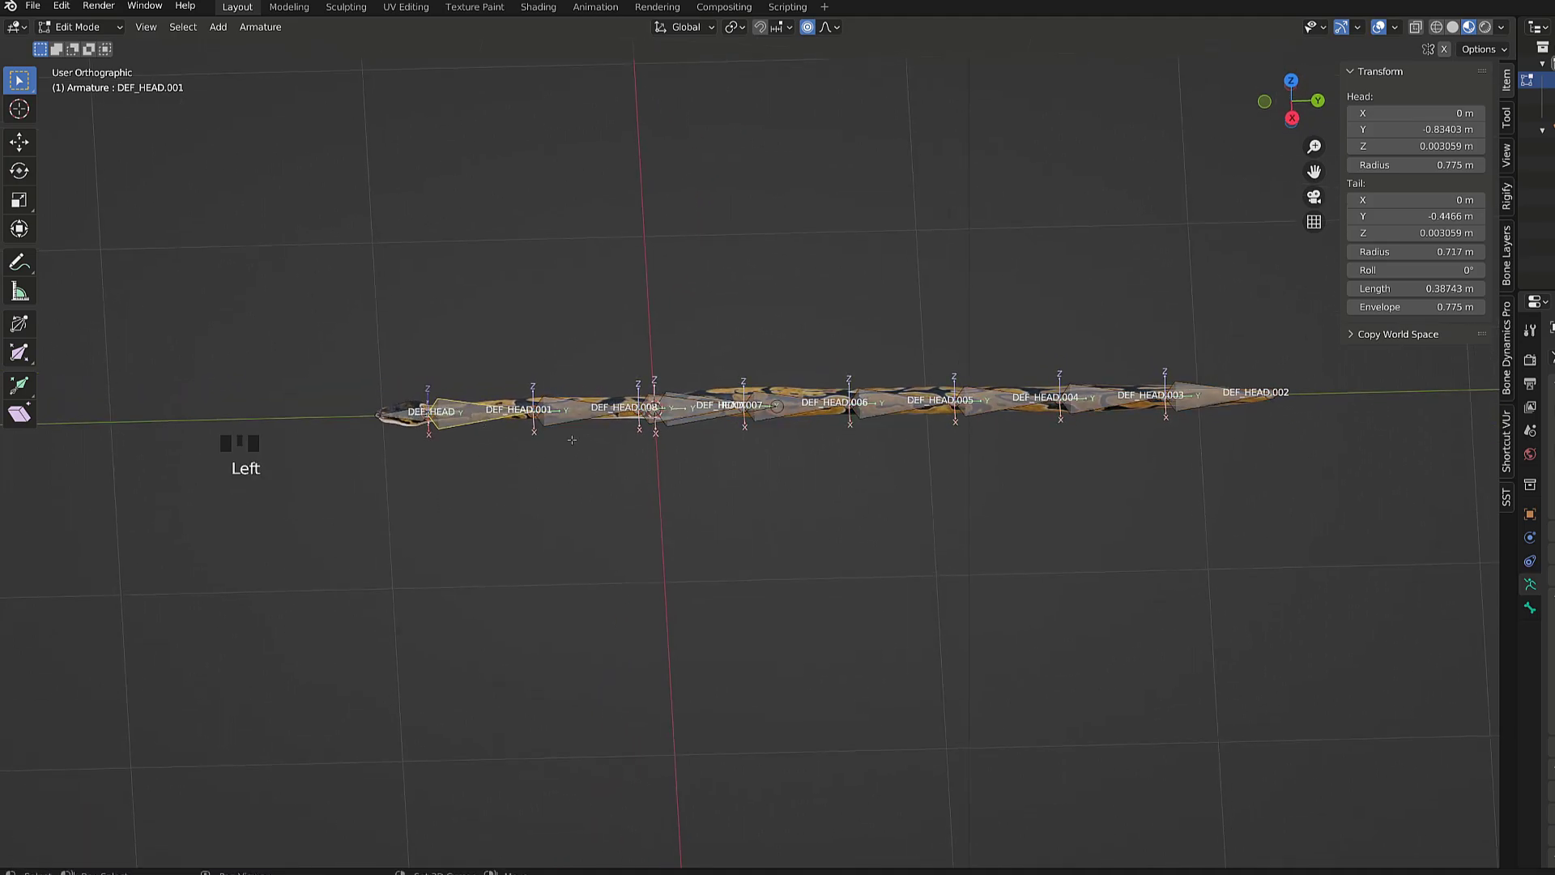
{"action": "left_click", "coordinate": [600, 413], "text": "shift"}
{"action": "left_click", "coordinate": [712, 418], "text": "shift"}
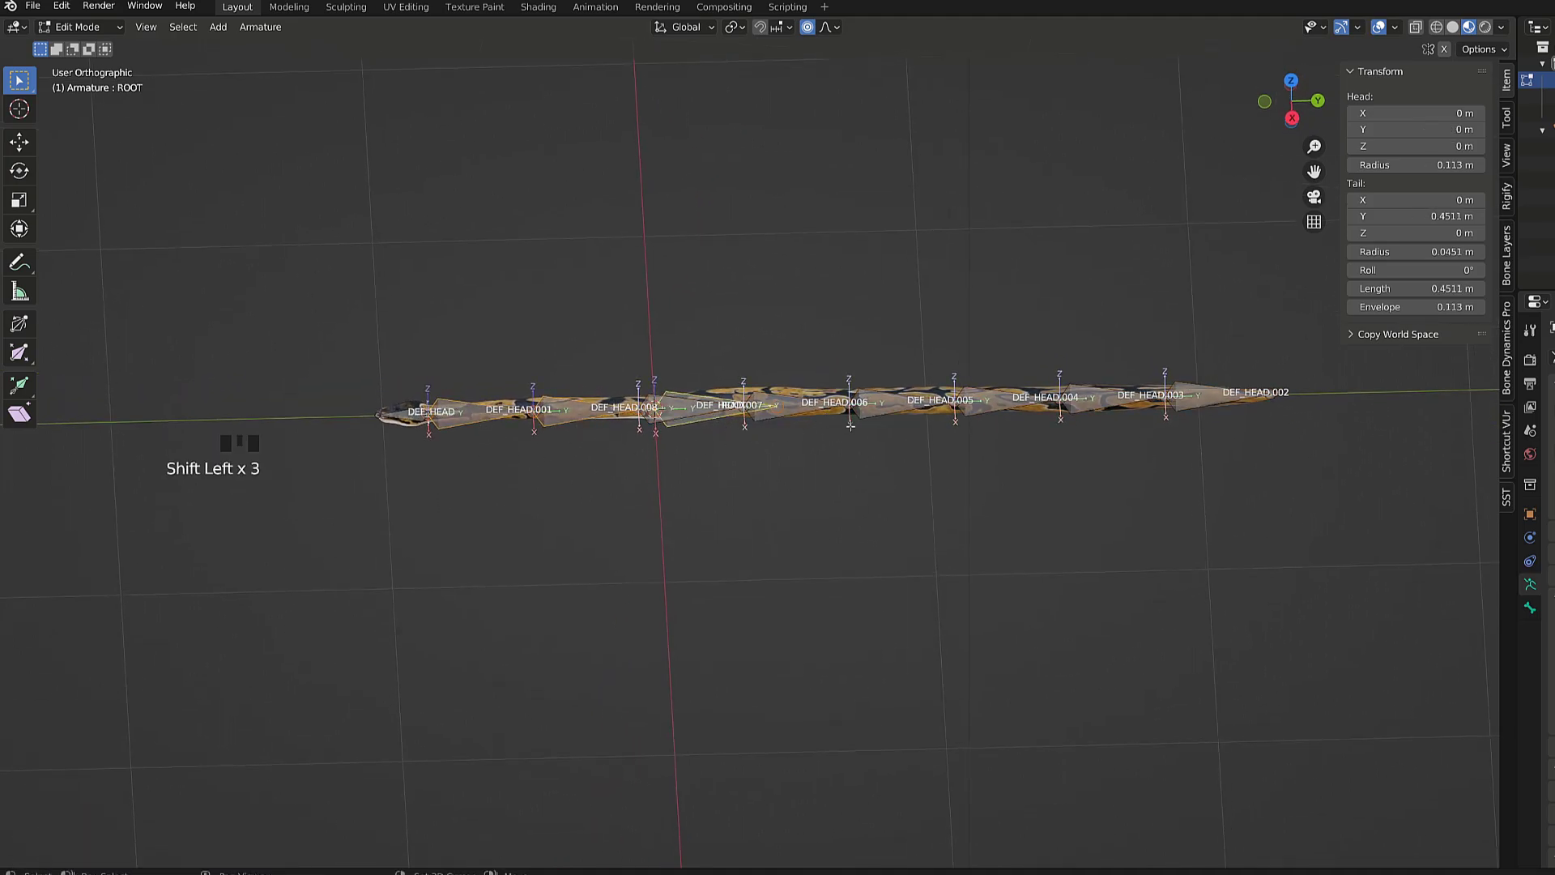
{"action": "left_click", "coordinate": [899, 403], "text": "shift"}
{"action": "left_click", "coordinate": [985, 402], "text": "shift"}
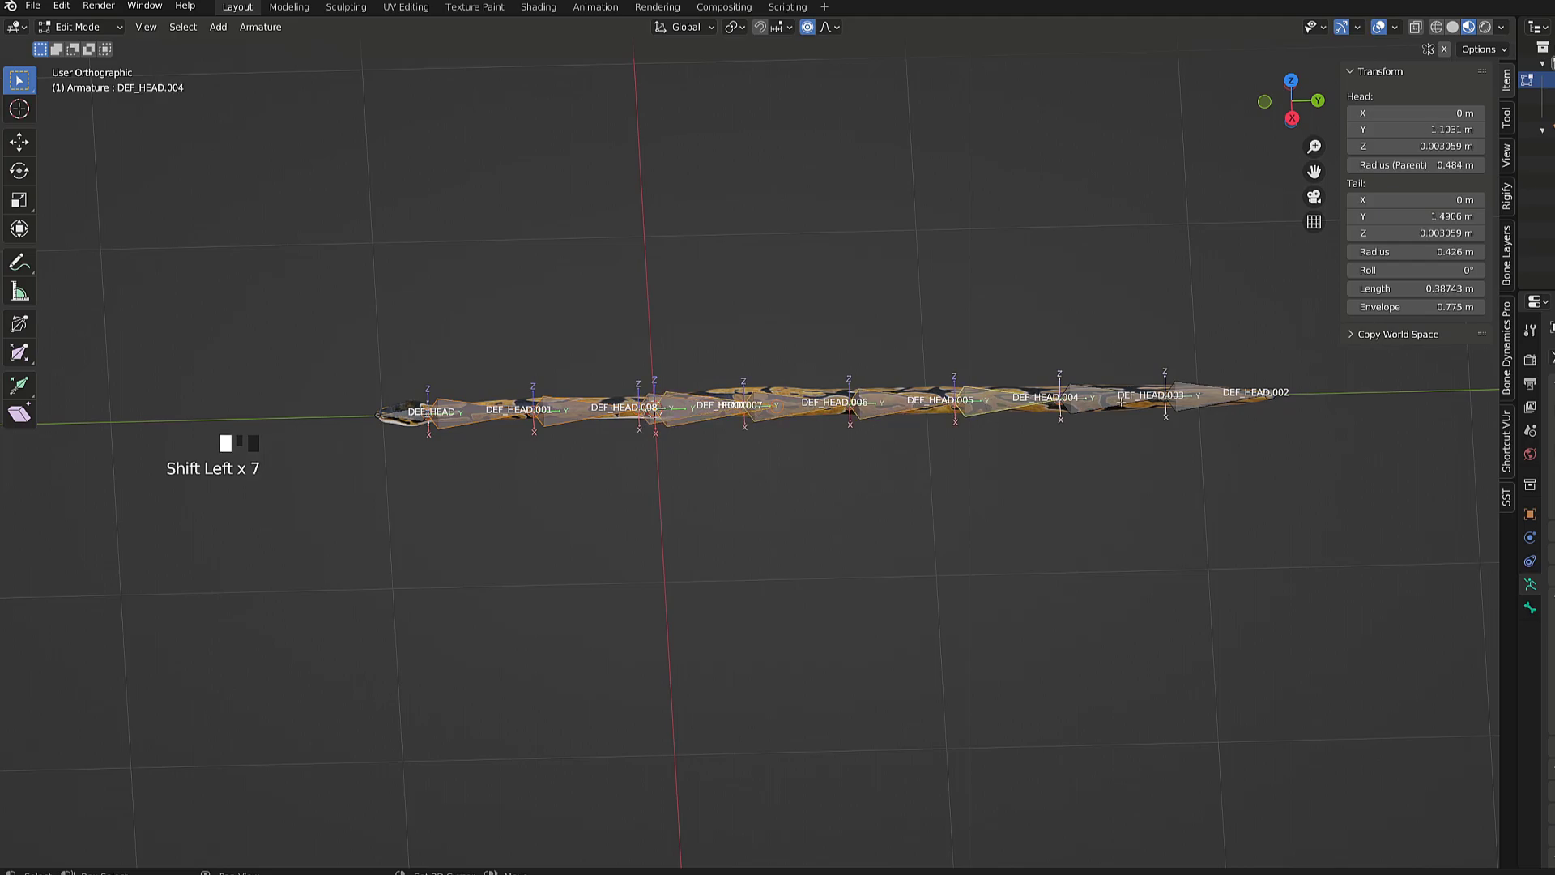
{"action": "left_click", "coordinate": [1198, 401], "text": "shift"}
{"action": "key", "text": "ctrl+shift+F2"}
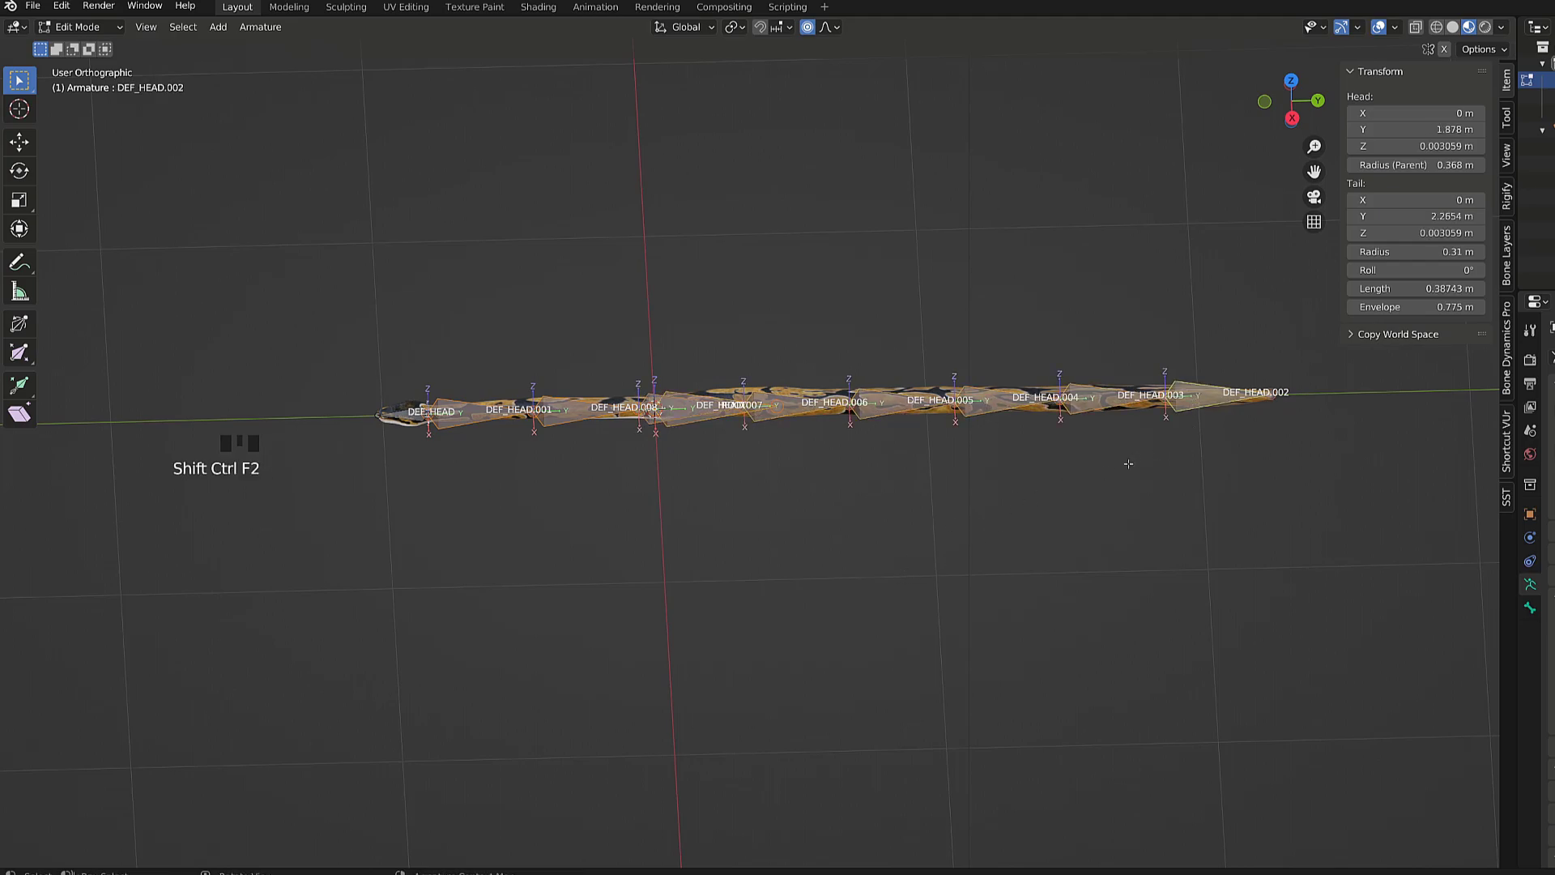
{"action": "key", "text": "ctrl+F2"}
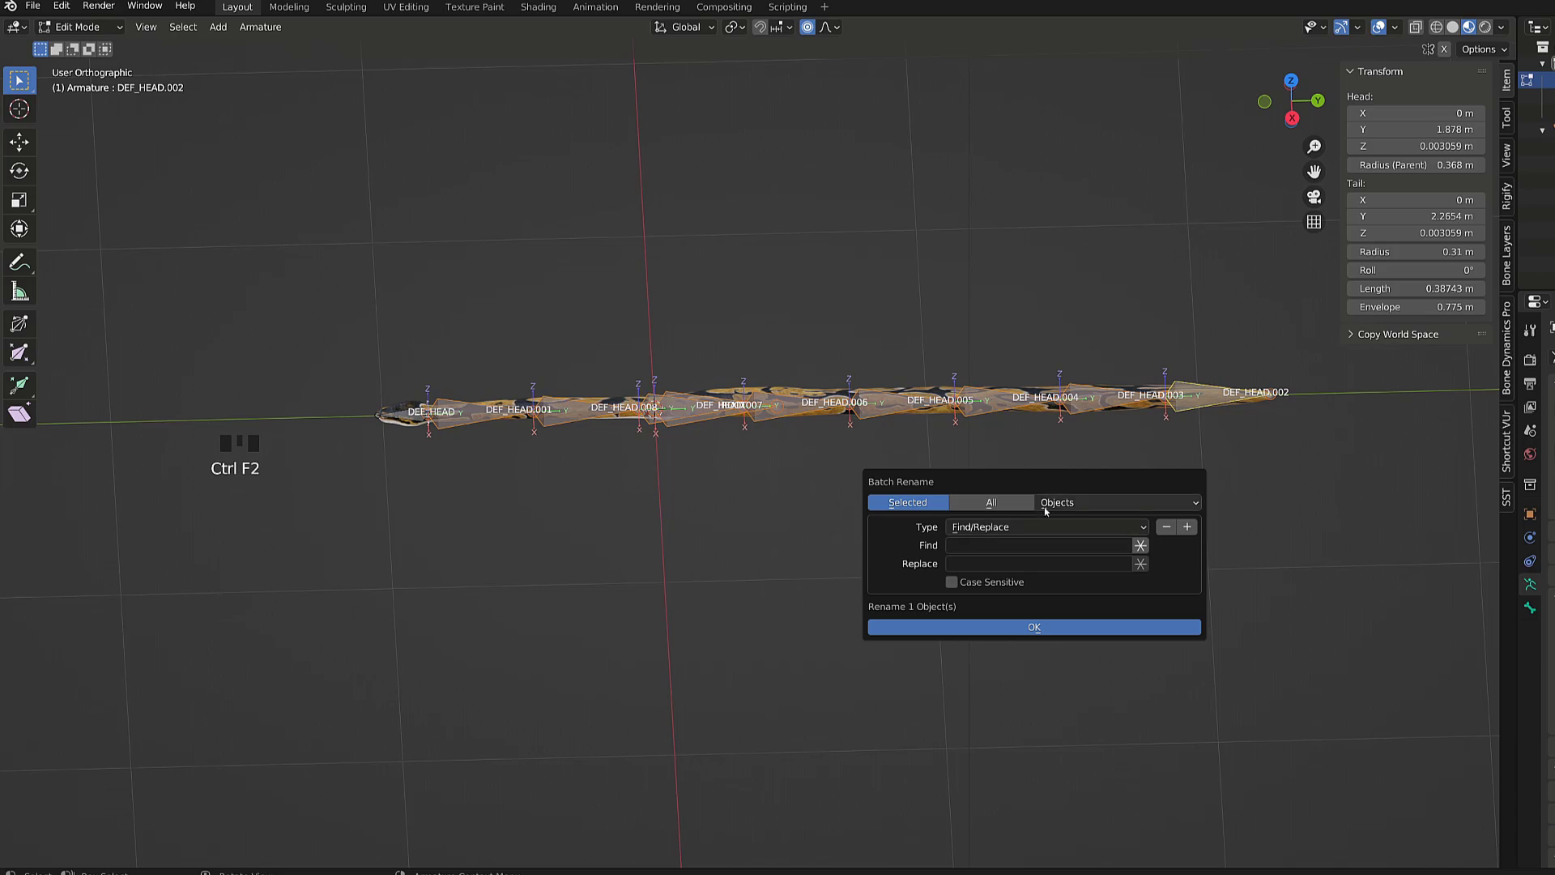
{"action": "left_click", "coordinate": [1045, 506]}
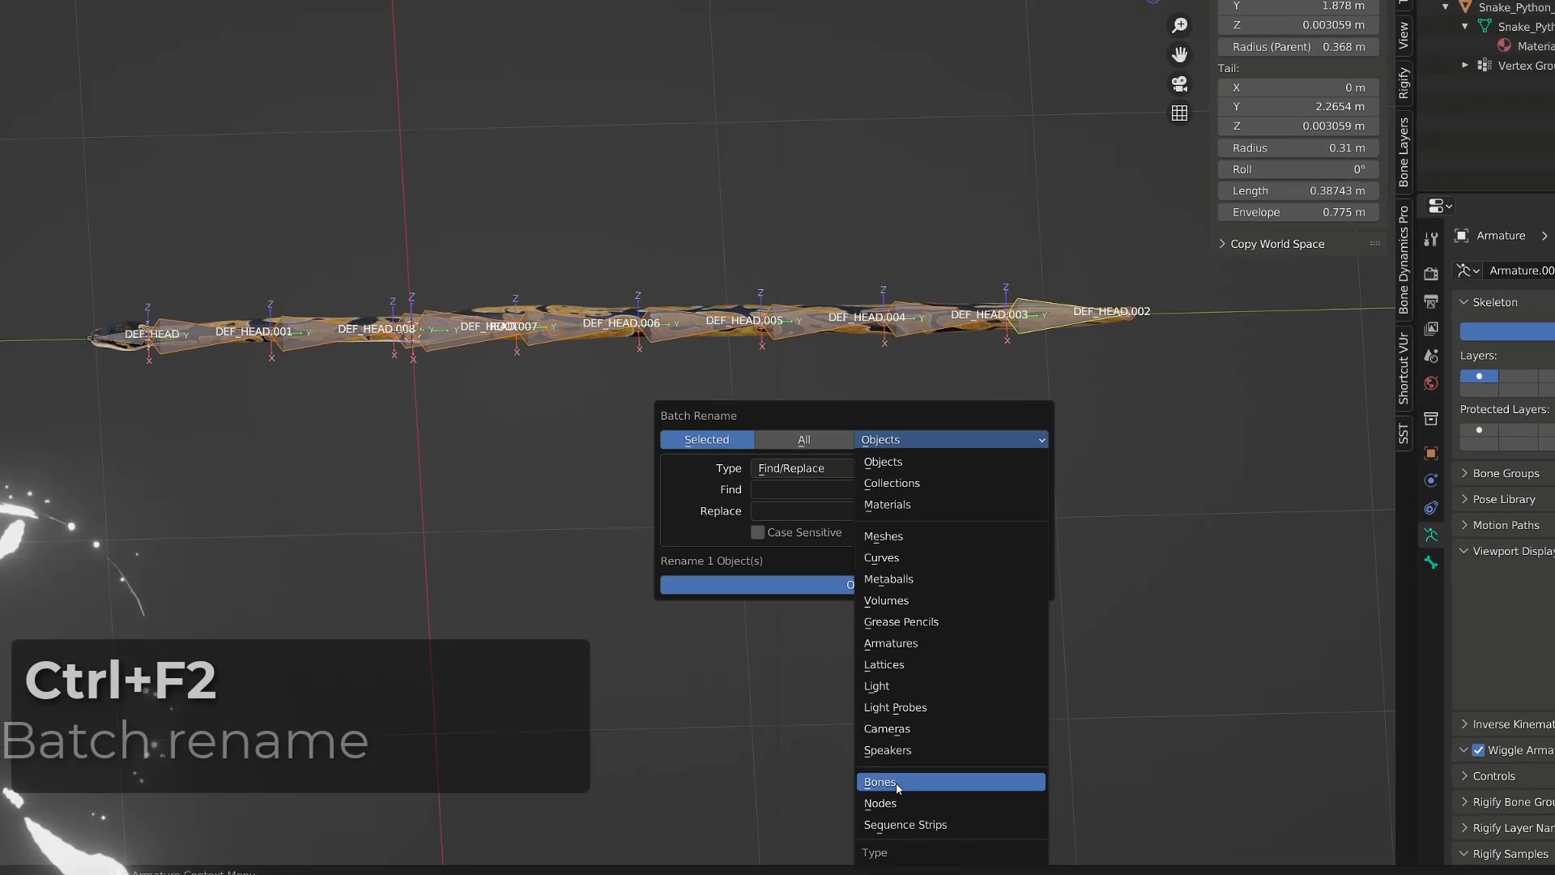
{"action": "left_click", "coordinate": [896, 783]}
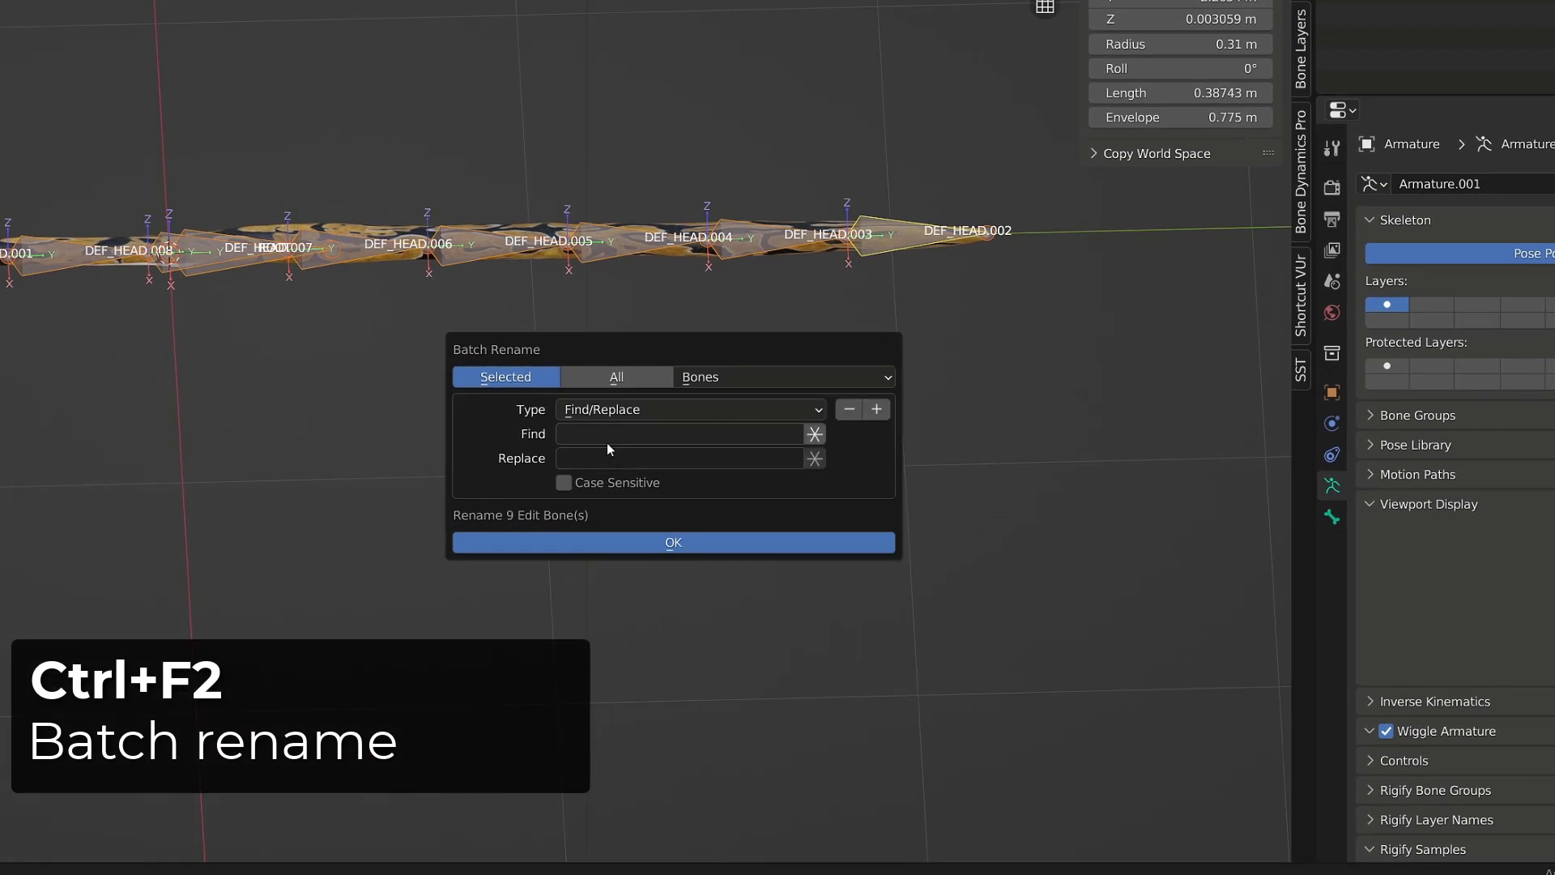
{"action": "left_click", "coordinate": [610, 435]}
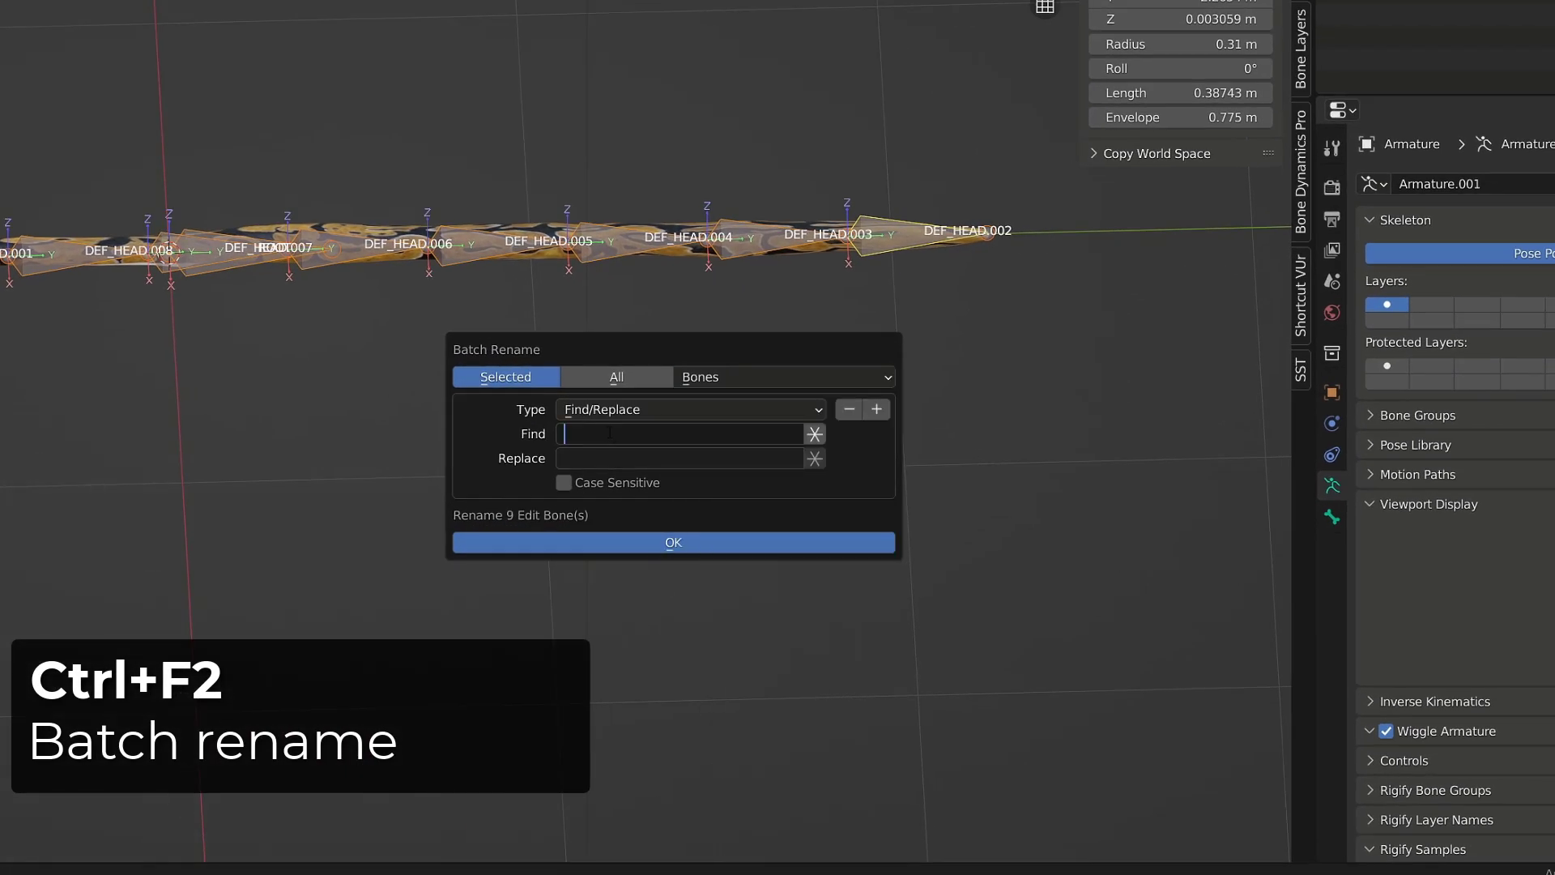
{"action": "type", "text": "HEAD"}
{"action": "key", "text": "Tab"}
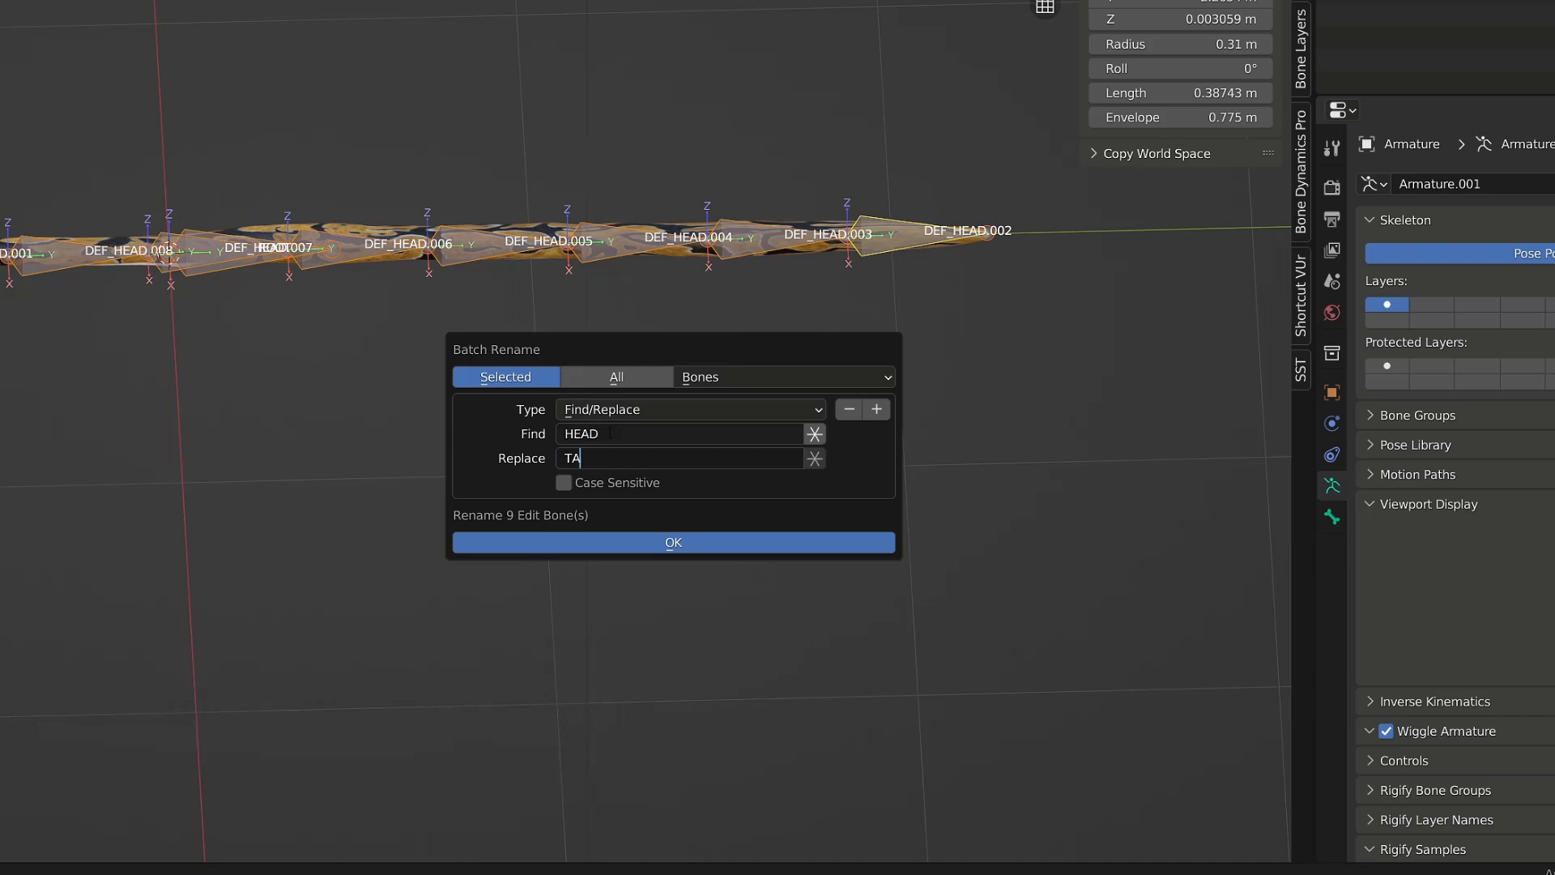
{"action": "type", "text": "TAIL"}
{"action": "left_click", "coordinate": [737, 547]}
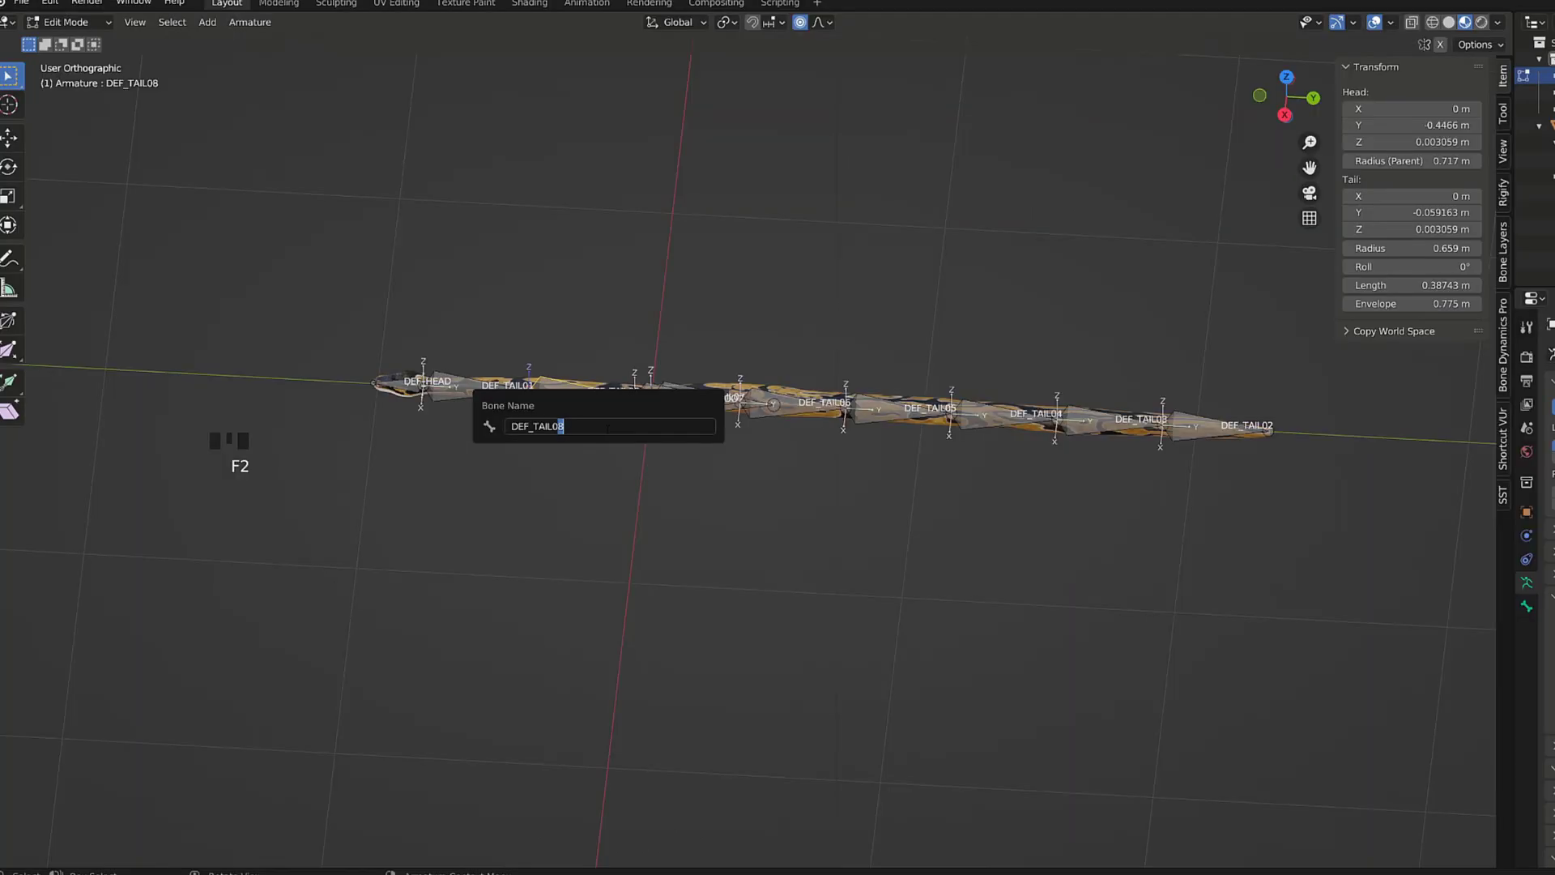
- Renumber the tail bones in order from the head to the tail tip as DEF_TAIL01 to DEF_TAIL08
{"action": "key", "text": "Return"}
{"action": "left_click", "coordinate": [657, 405]}
{"action": "left_click", "coordinate": [656, 405]}
{"action": "left_click", "coordinate": [656, 405]}
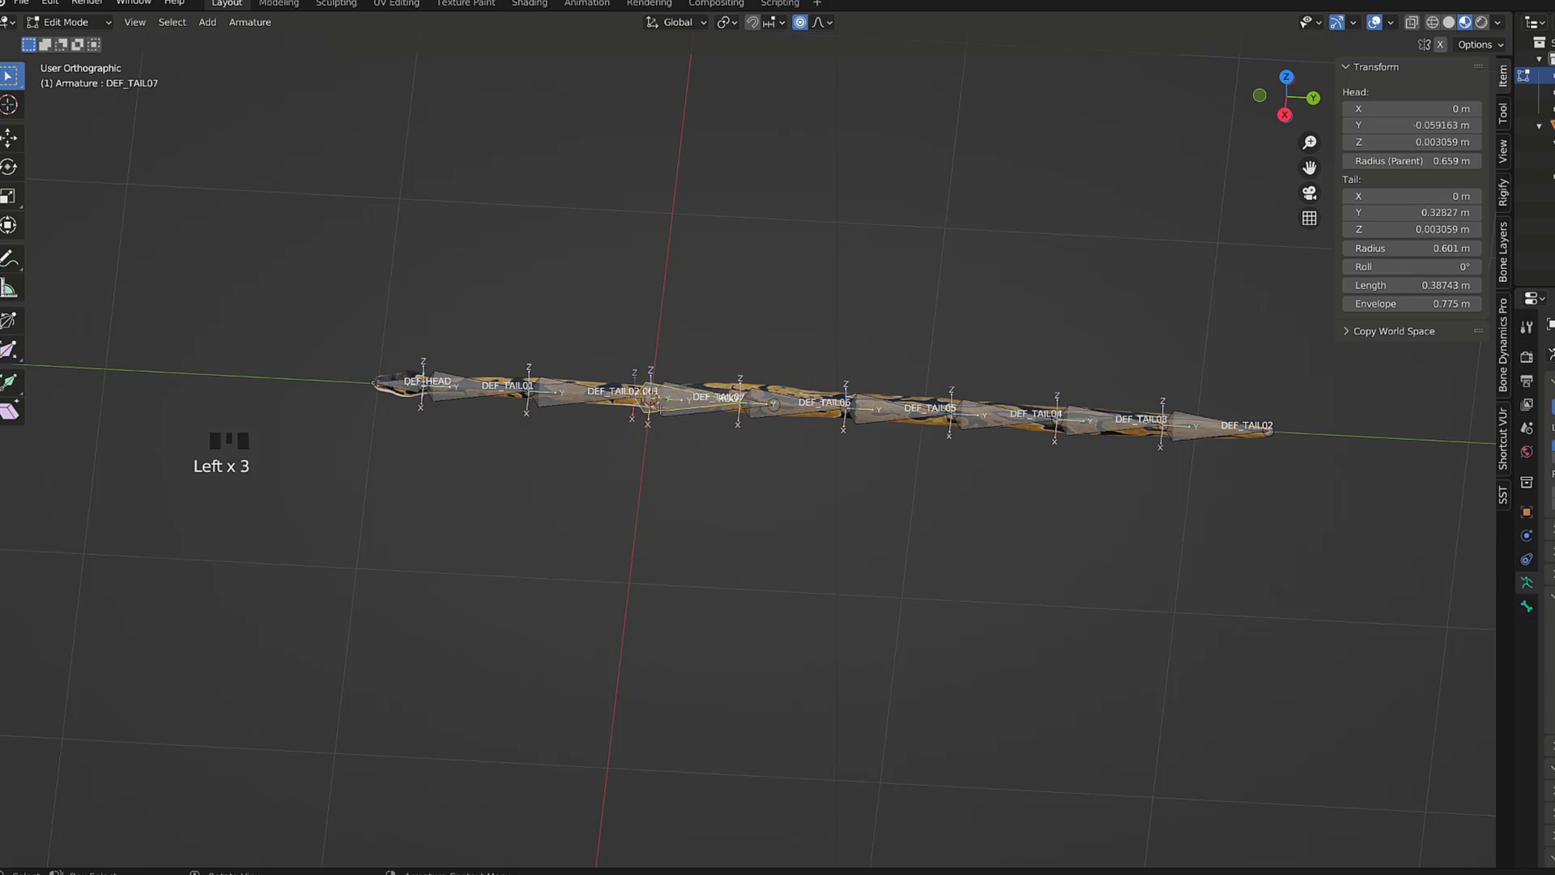
{"action": "key", "text": "F2"}
- Parent the DEF_HEAD and DEF_TAIL01 bones to the ROOT bone with Keep Offset
{"action": "left_click", "coordinate": [615, 413]}
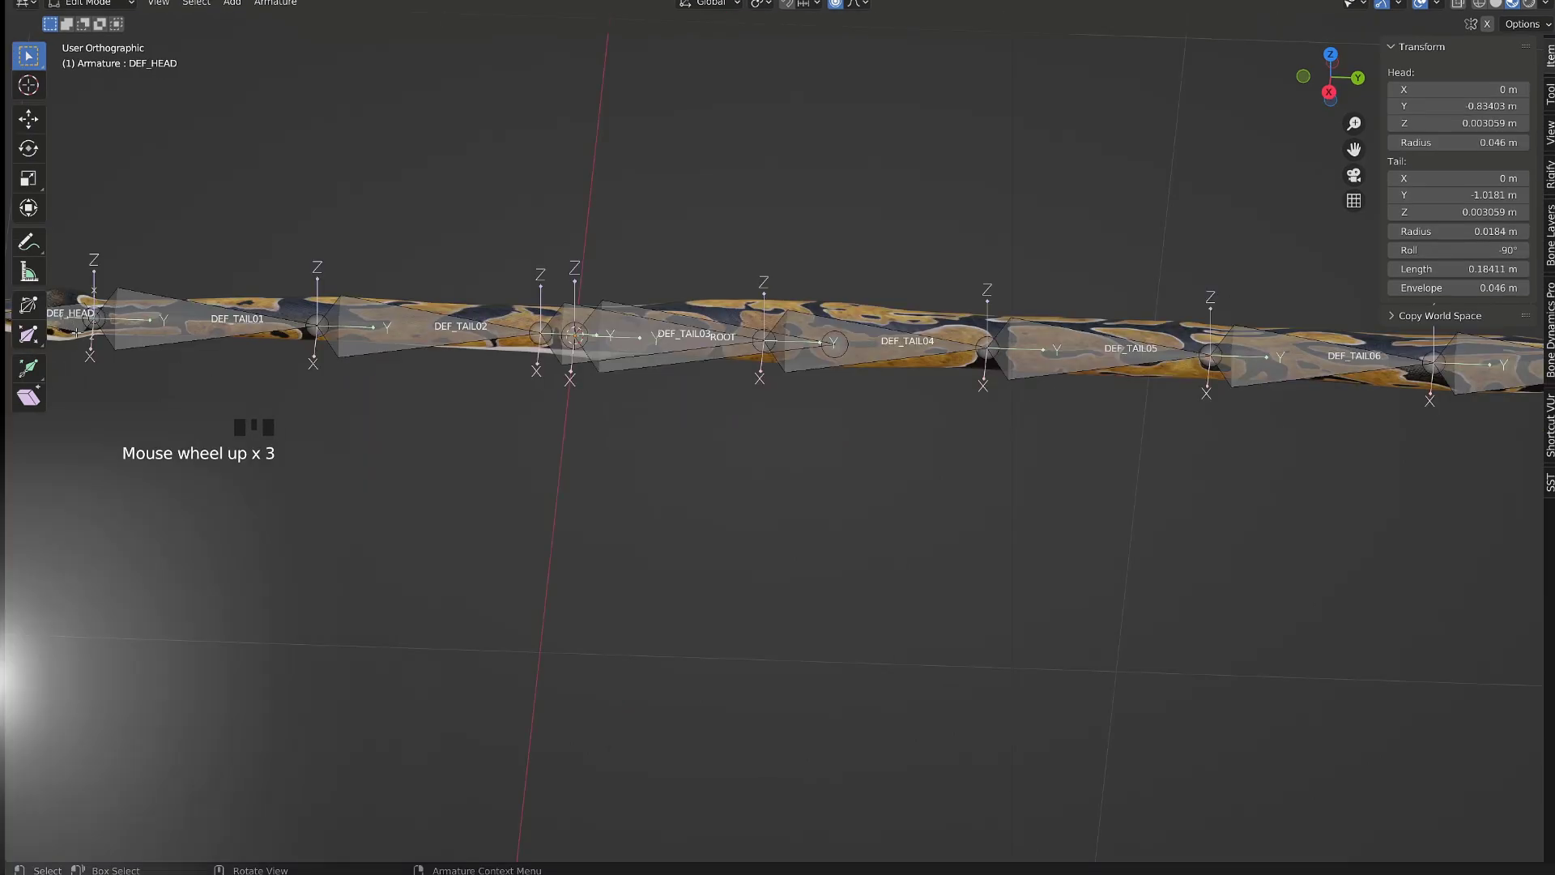
{"action": "middle_click_drag", "start_coordinate": [260, 387], "coordinate": [278, 387], "text": "shift"}
{"action": "left_click", "coordinate": [278, 387]}
{"action": "left_click", "coordinate": [303, 374], "text": "shift"}
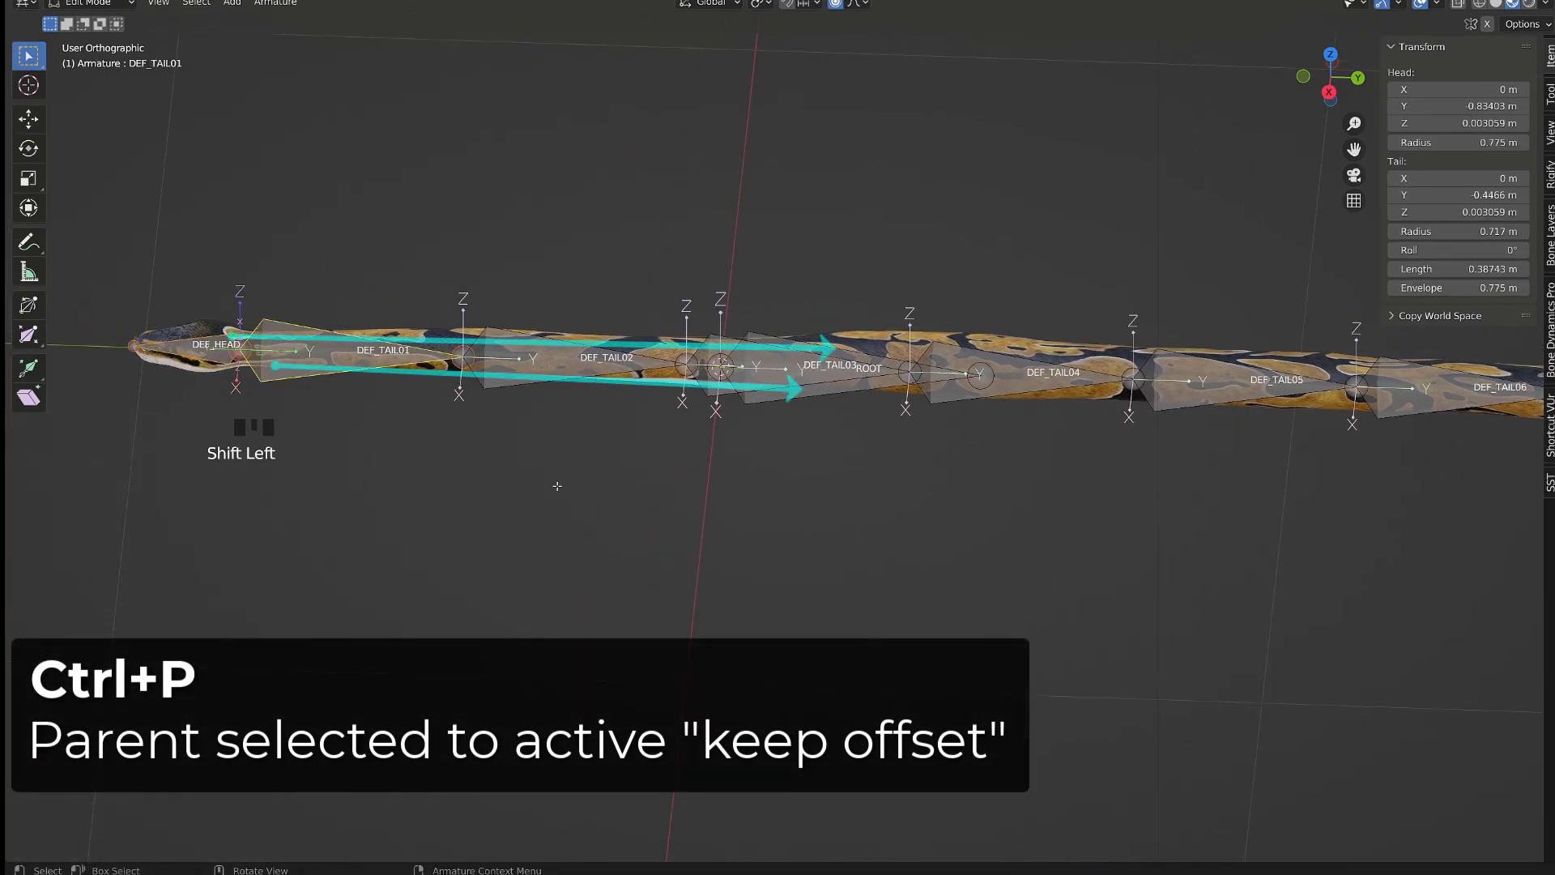
{"action": "middle_click_drag", "start_coordinate": [704, 402], "coordinate": [785, 333]}
{"action": "left_click", "coordinate": [761, 389], "text": "shift"}
{"action": "key", "text": "ctrl+p"}
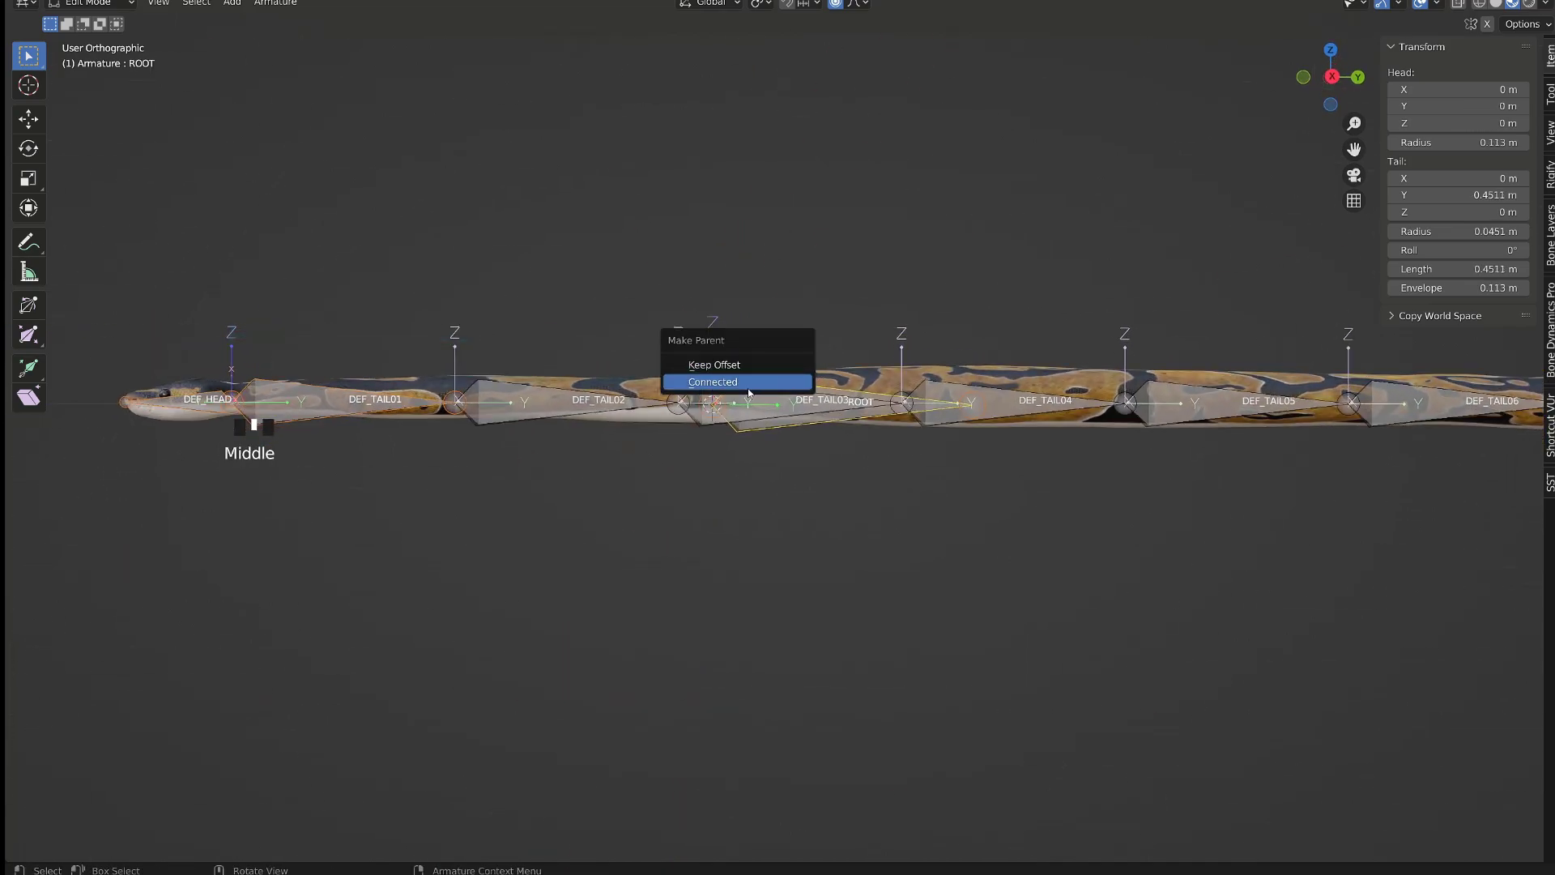
{"action": "left_click", "coordinate": [753, 364]}
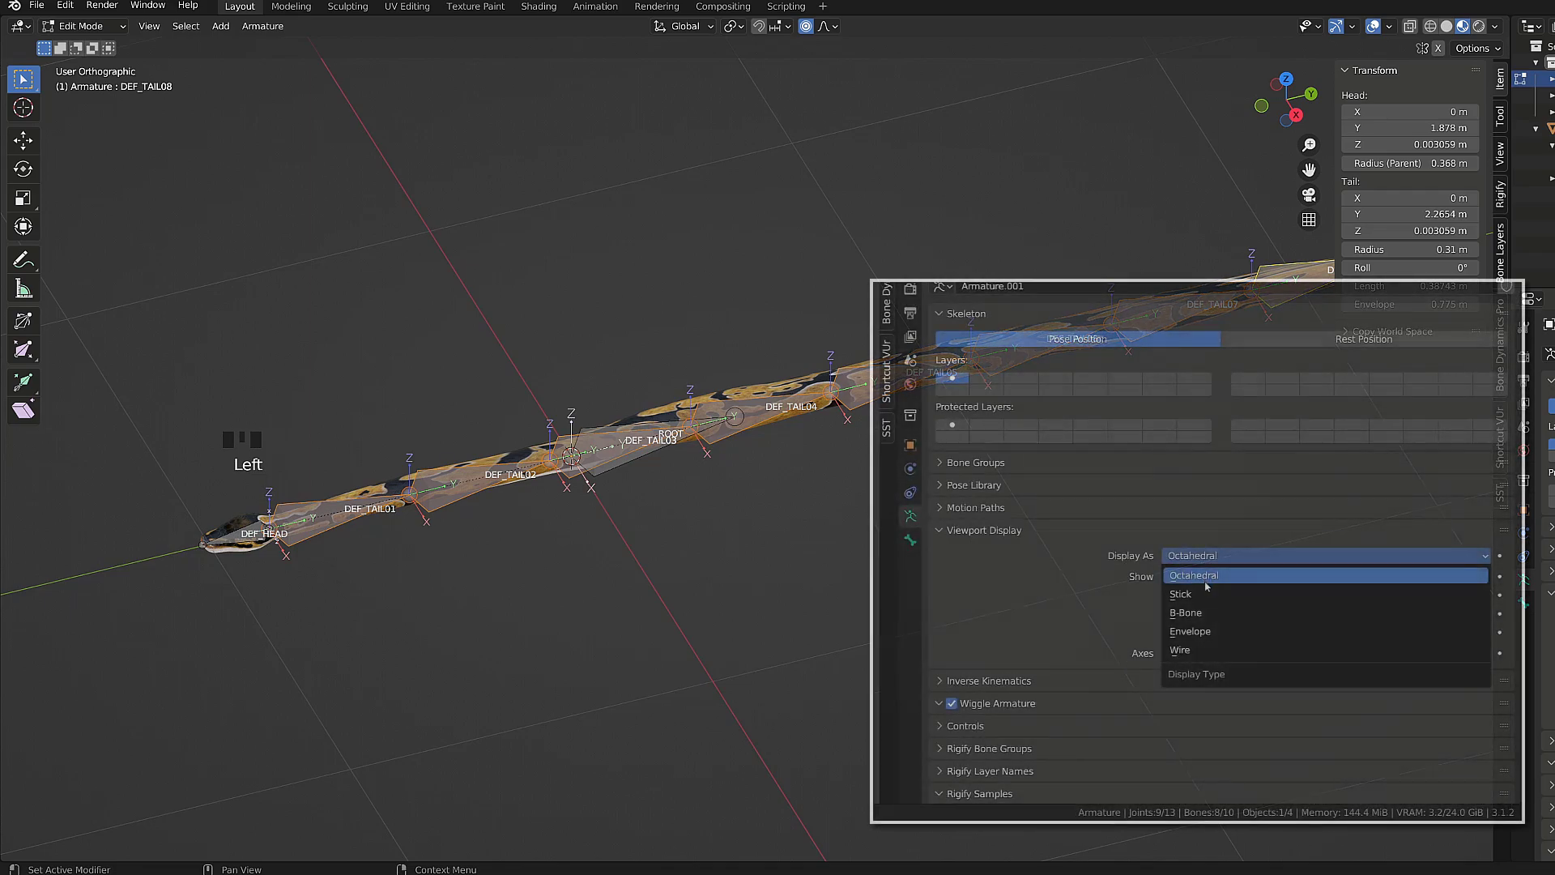
- Display the armature's bones as B-Bone to check the segmented tail chain
{"action": "left_click", "coordinate": [1197, 615]}
{"action": "middle_click_drag", "start_coordinate": [1053, 567], "coordinate": [1018, 596]}
{"action": "scroll", "coordinate": [768, 468], "scroll_direction": "down", "scroll_amount": 3}
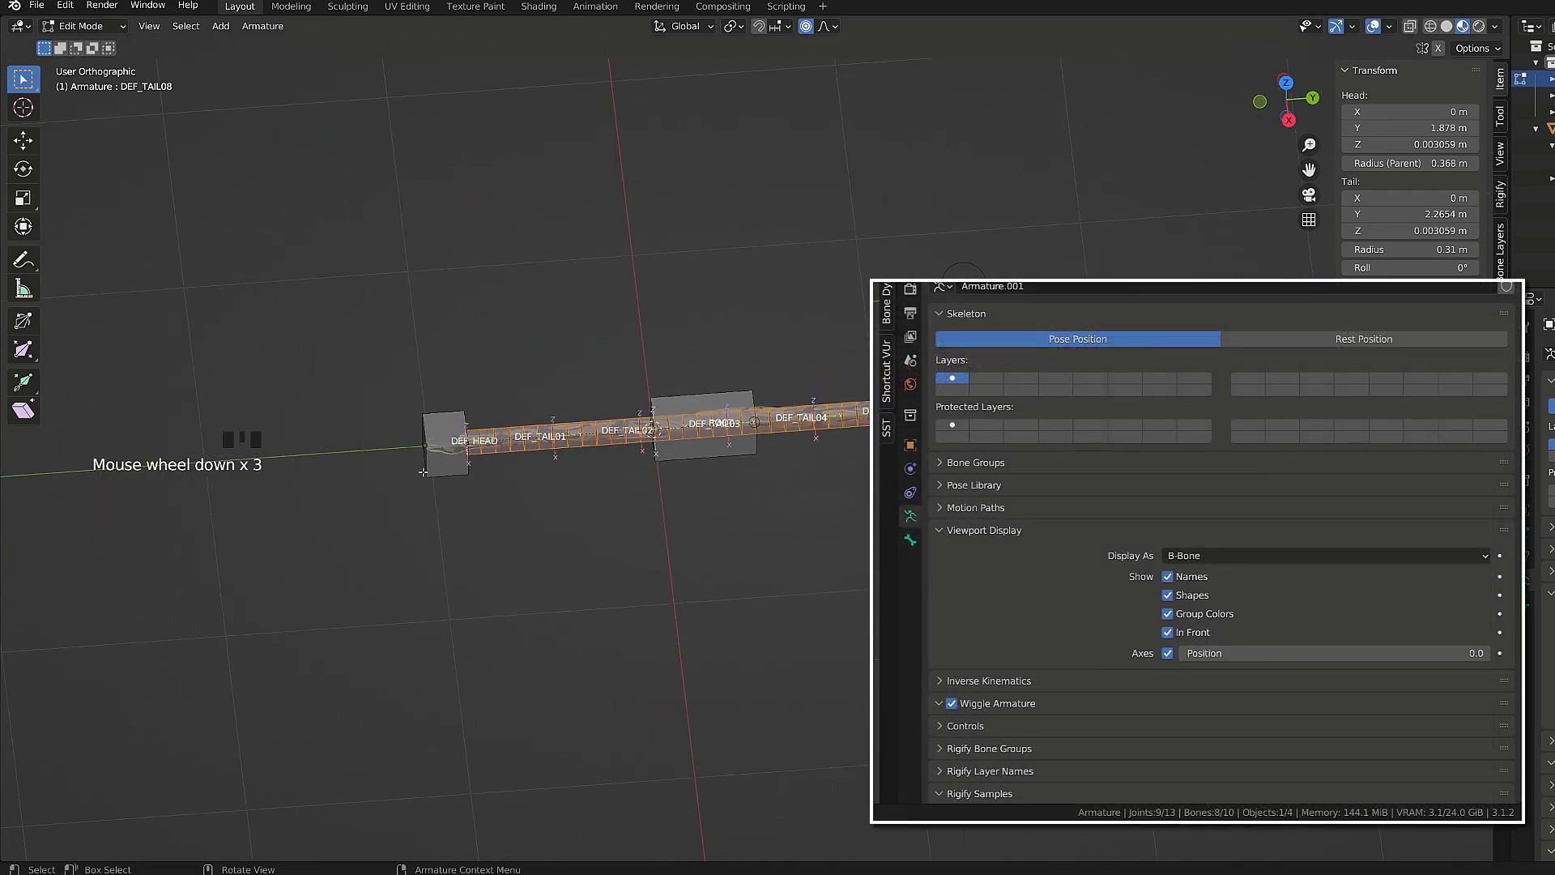
{"action": "left_click", "coordinate": [1219, 555]}
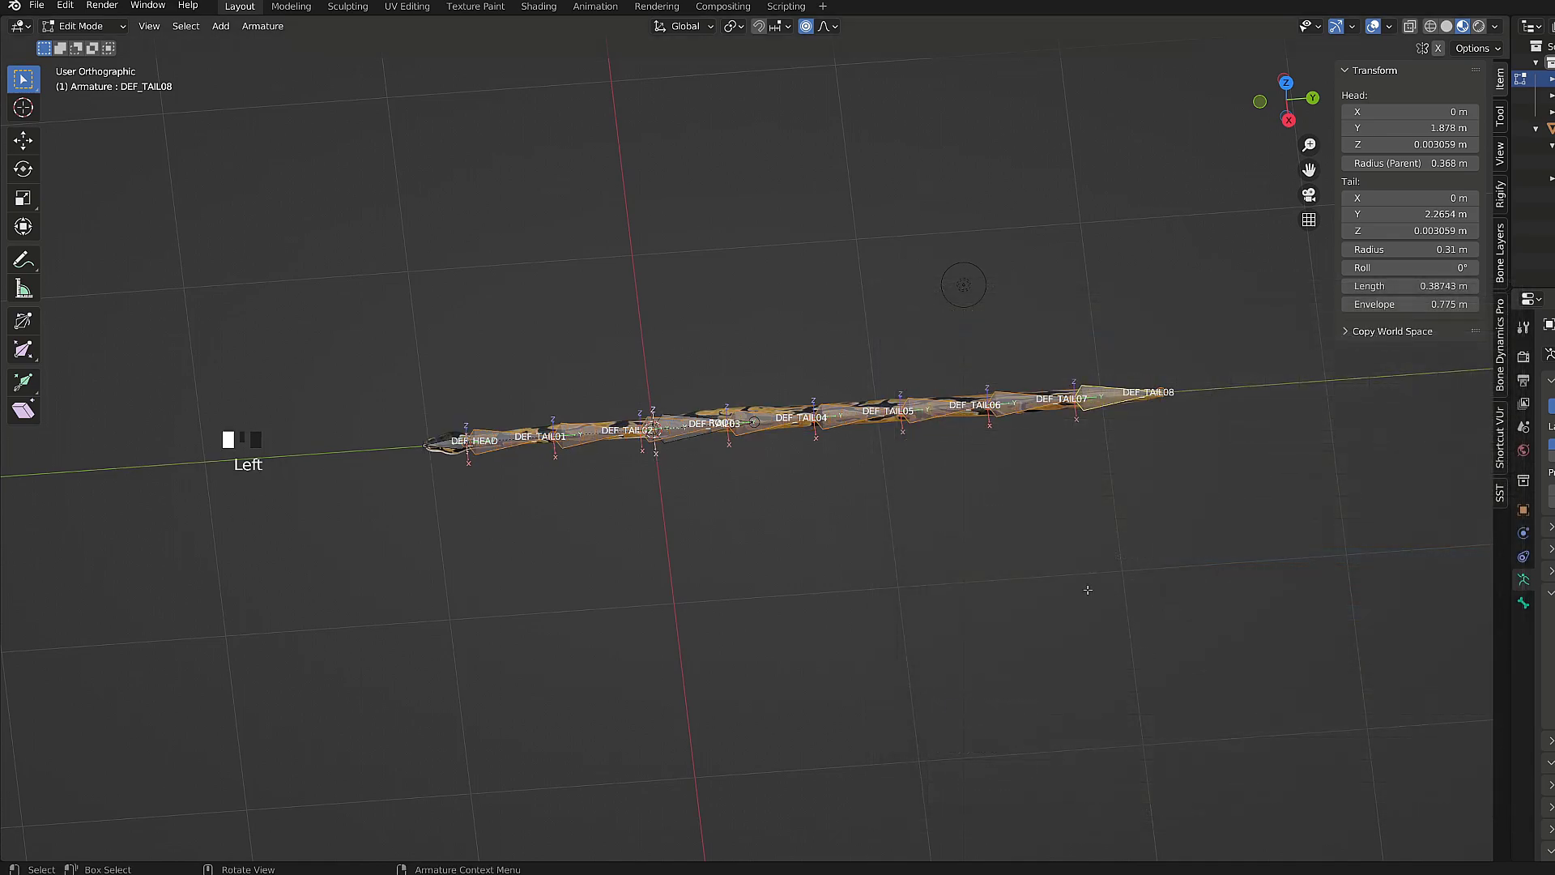
- Test-bend the selected tail bone chain in Pose Mode by rotating it about the global Z axis
{"action": "key", "text": "ctrl+Tab"}
{"action": "key", "text": "r"}
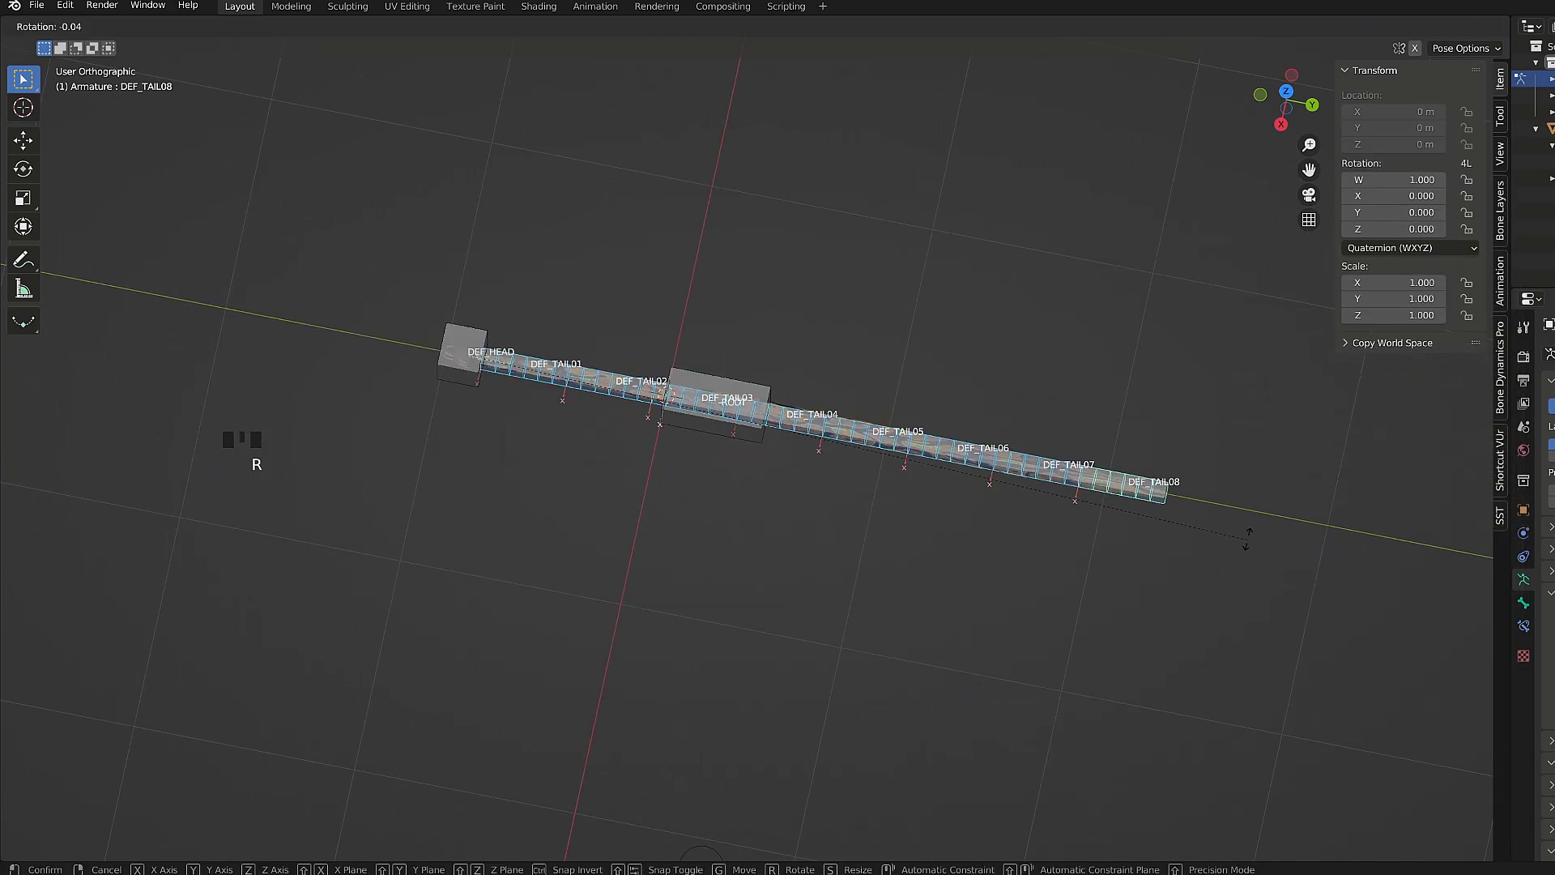
{"action": "key", "text": "Escape"}
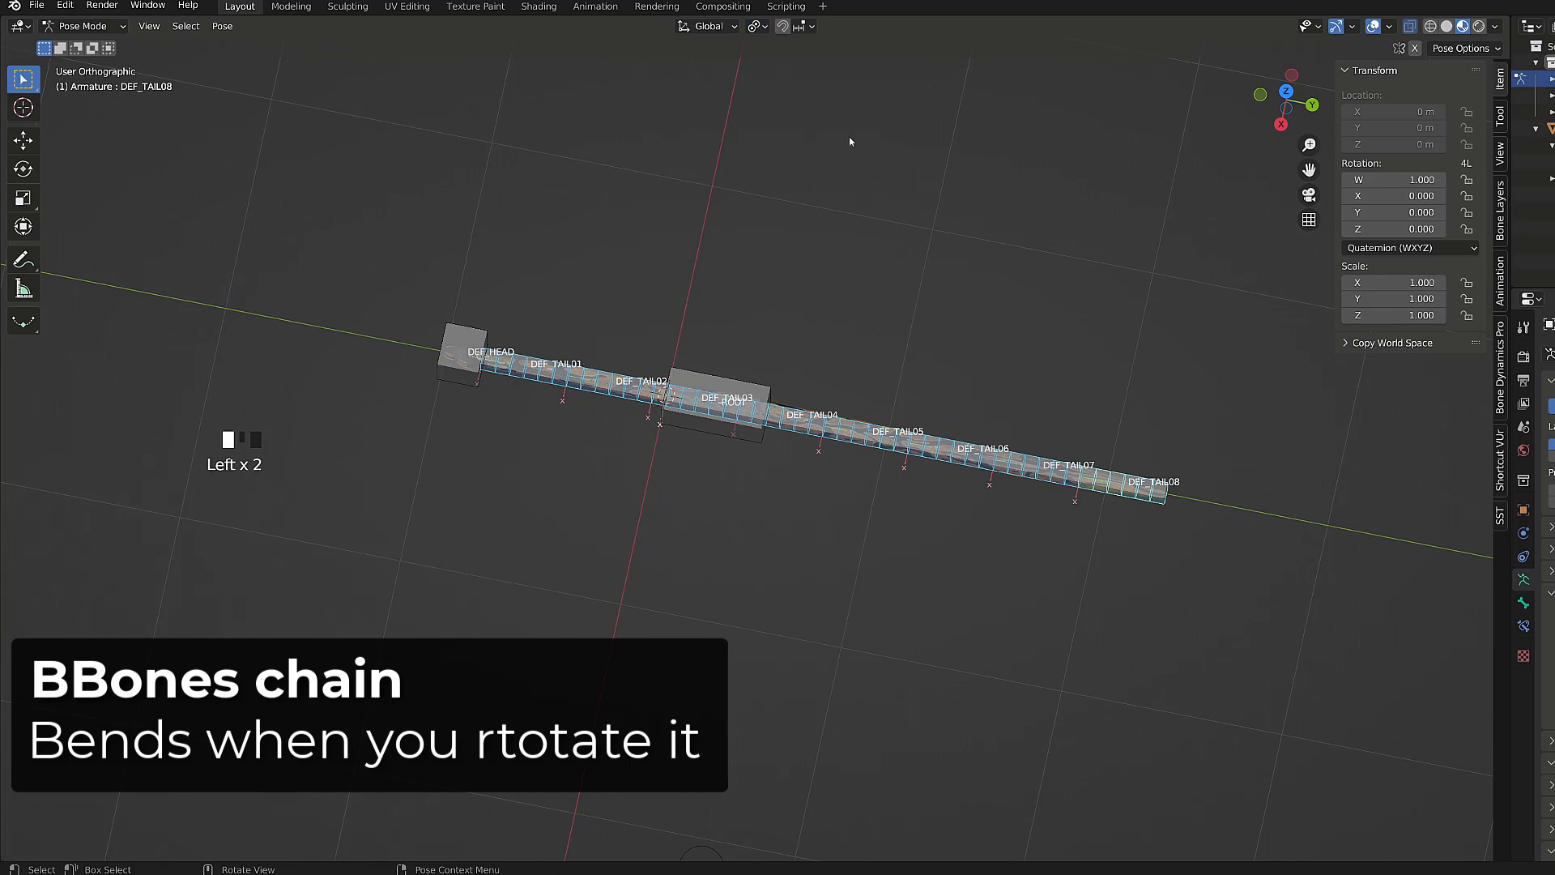
{"action": "key", "text": "r"}
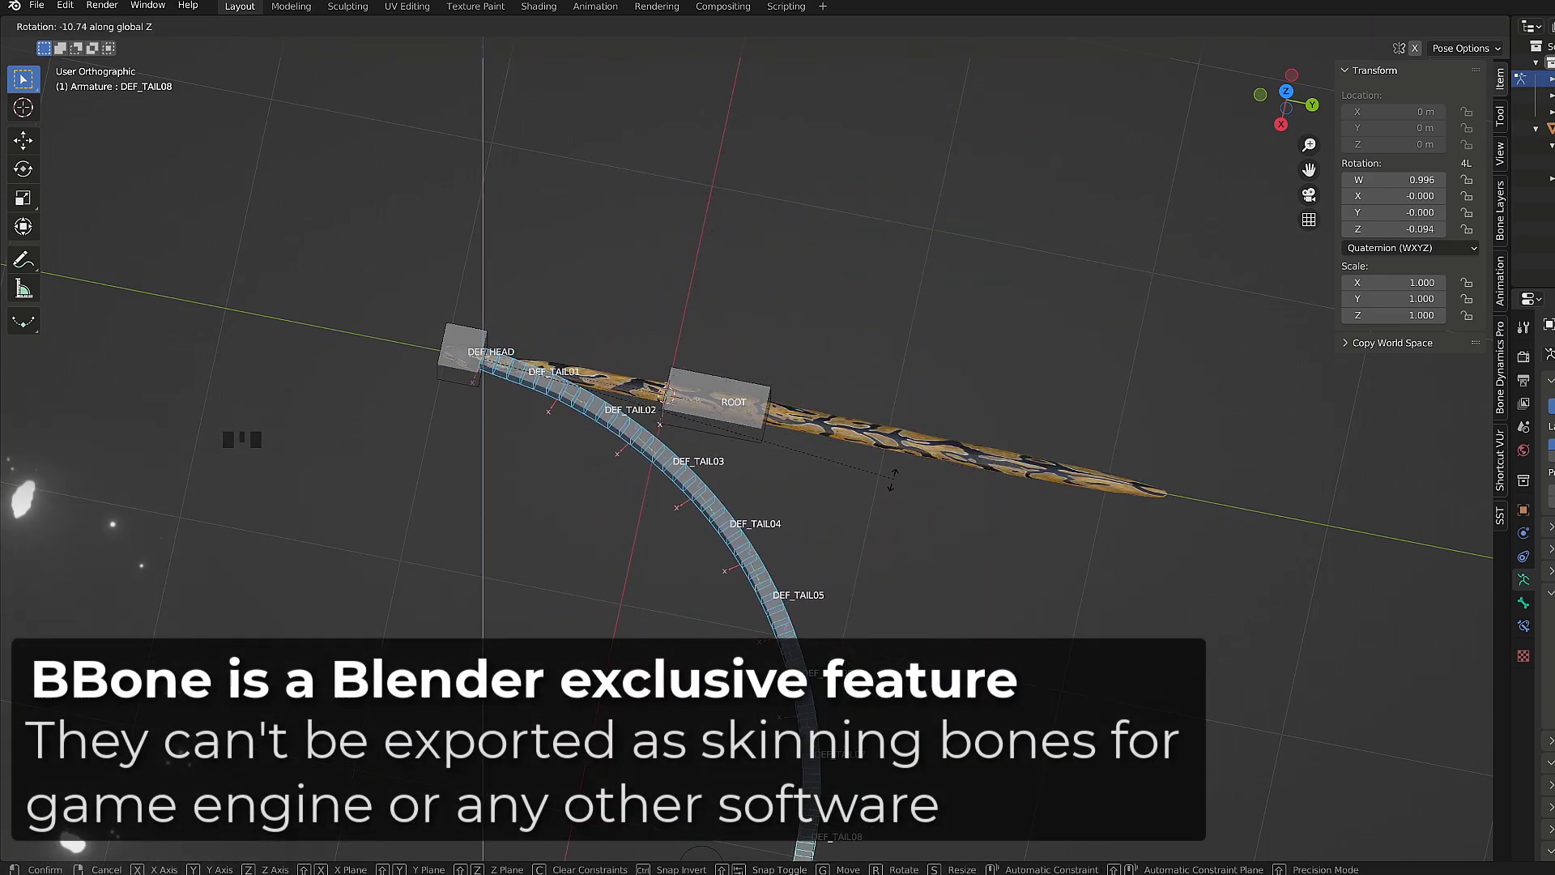
{"action": "key", "text": "Escape"}
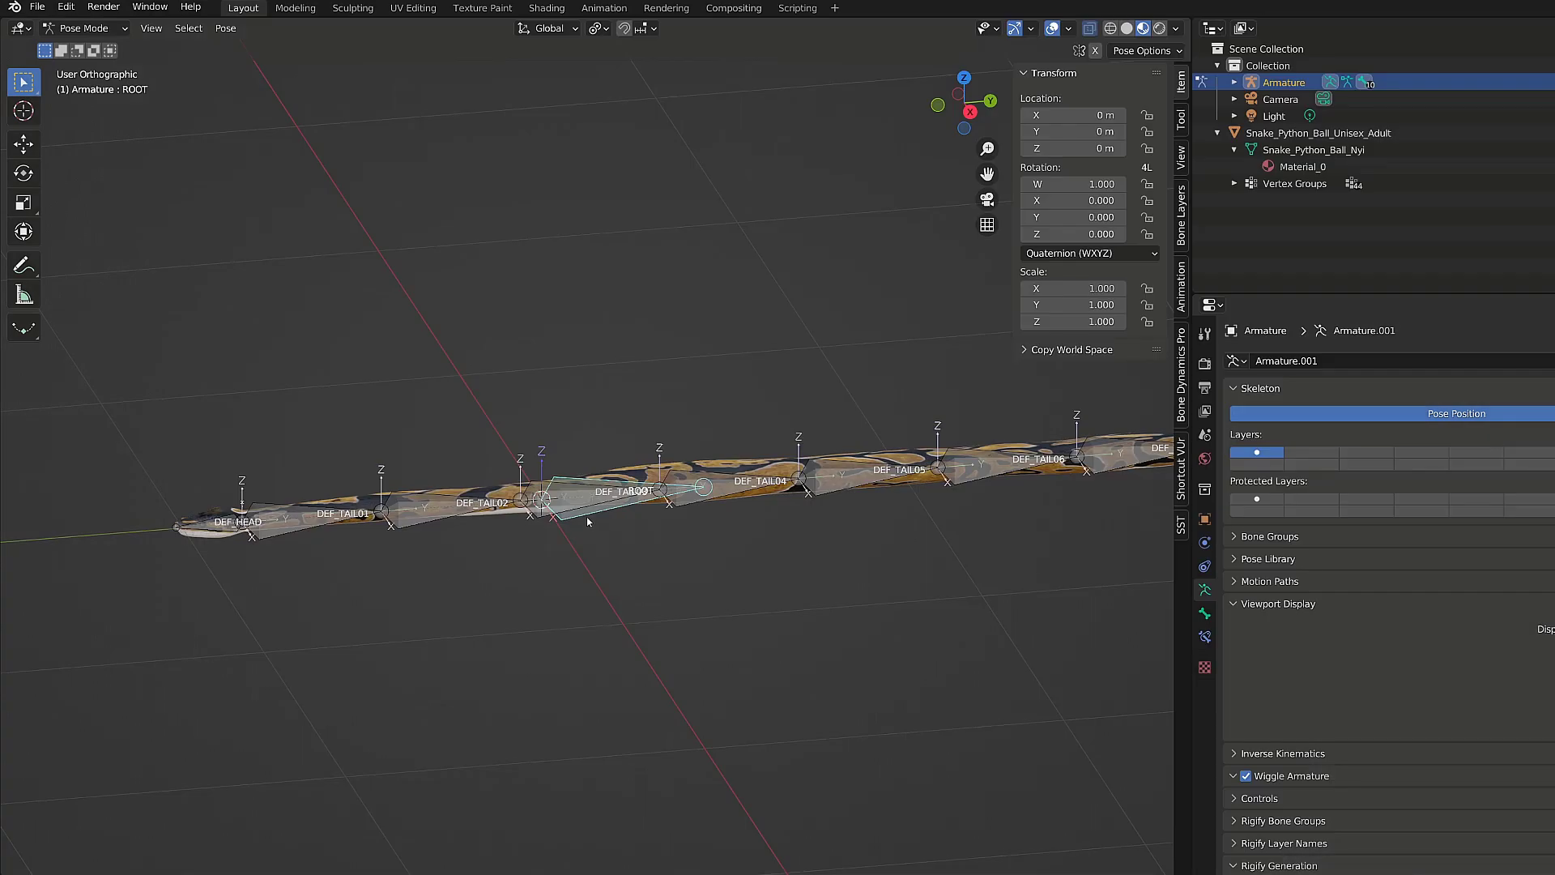
- Turn off Deform for the ROOT bone
{"action": "left_click", "coordinate": [1205, 615]}
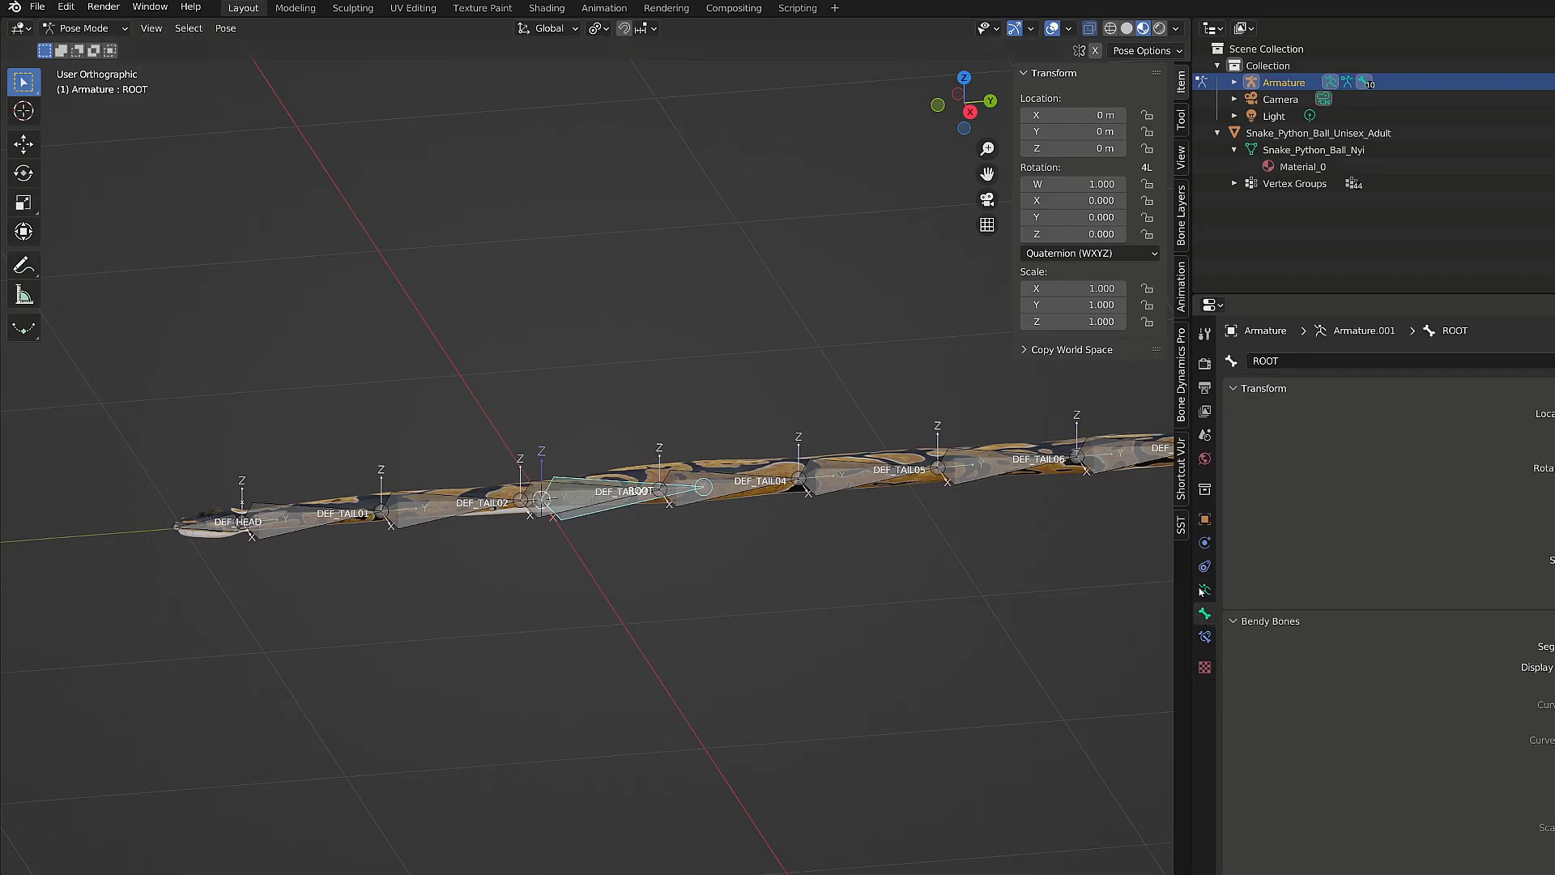
{"action": "left_click", "coordinate": [1234, 391]}
{"action": "left_click", "coordinate": [1235, 411]}
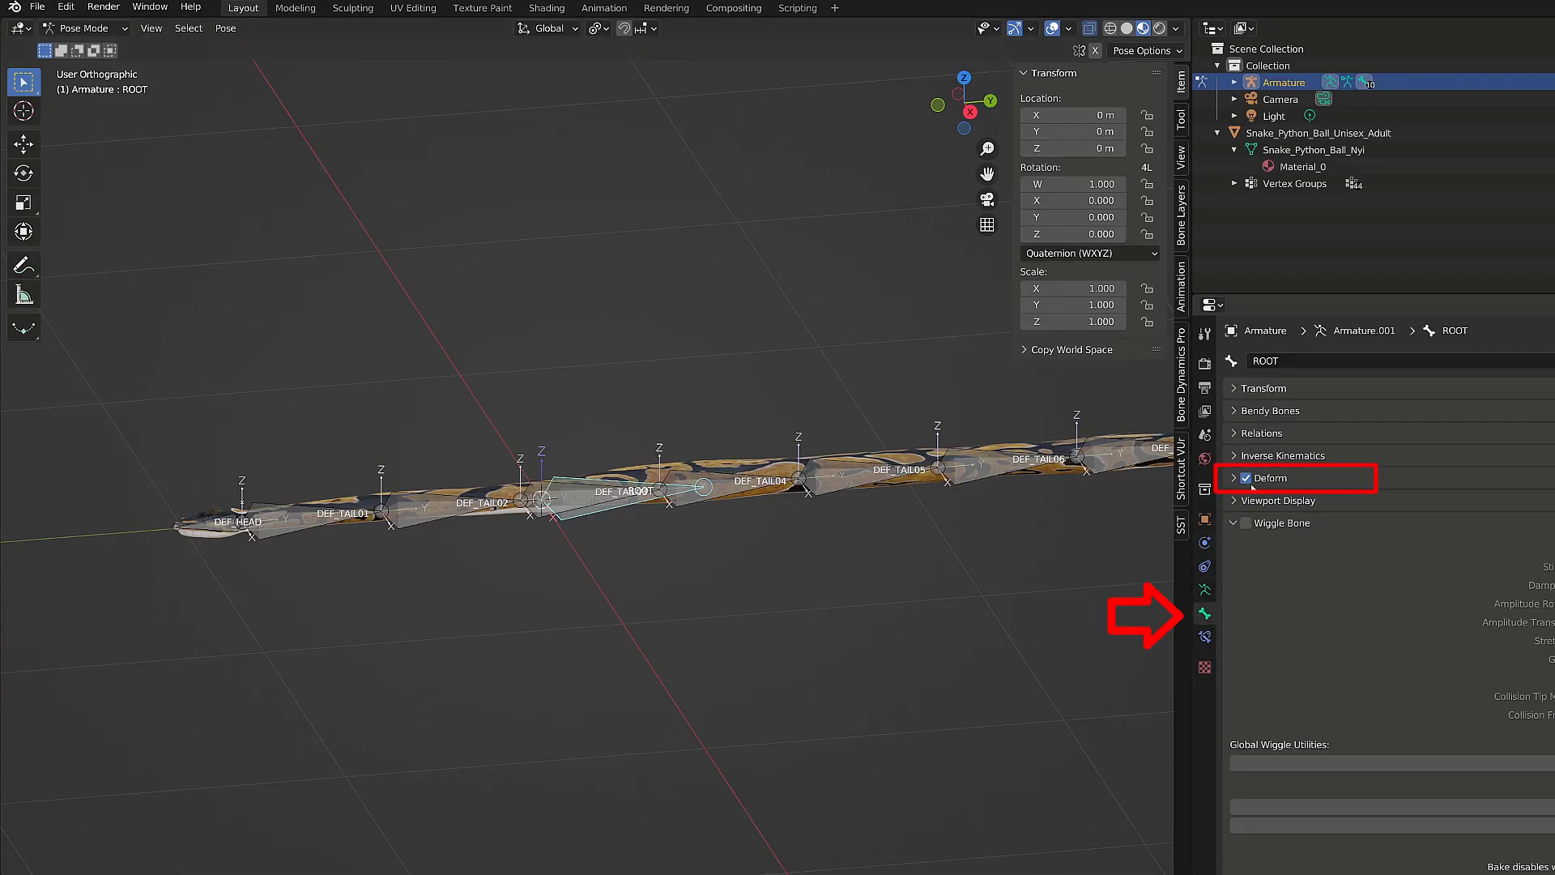
{"action": "middle_click_drag", "start_coordinate": [786, 588], "coordinate": [625, 567]}
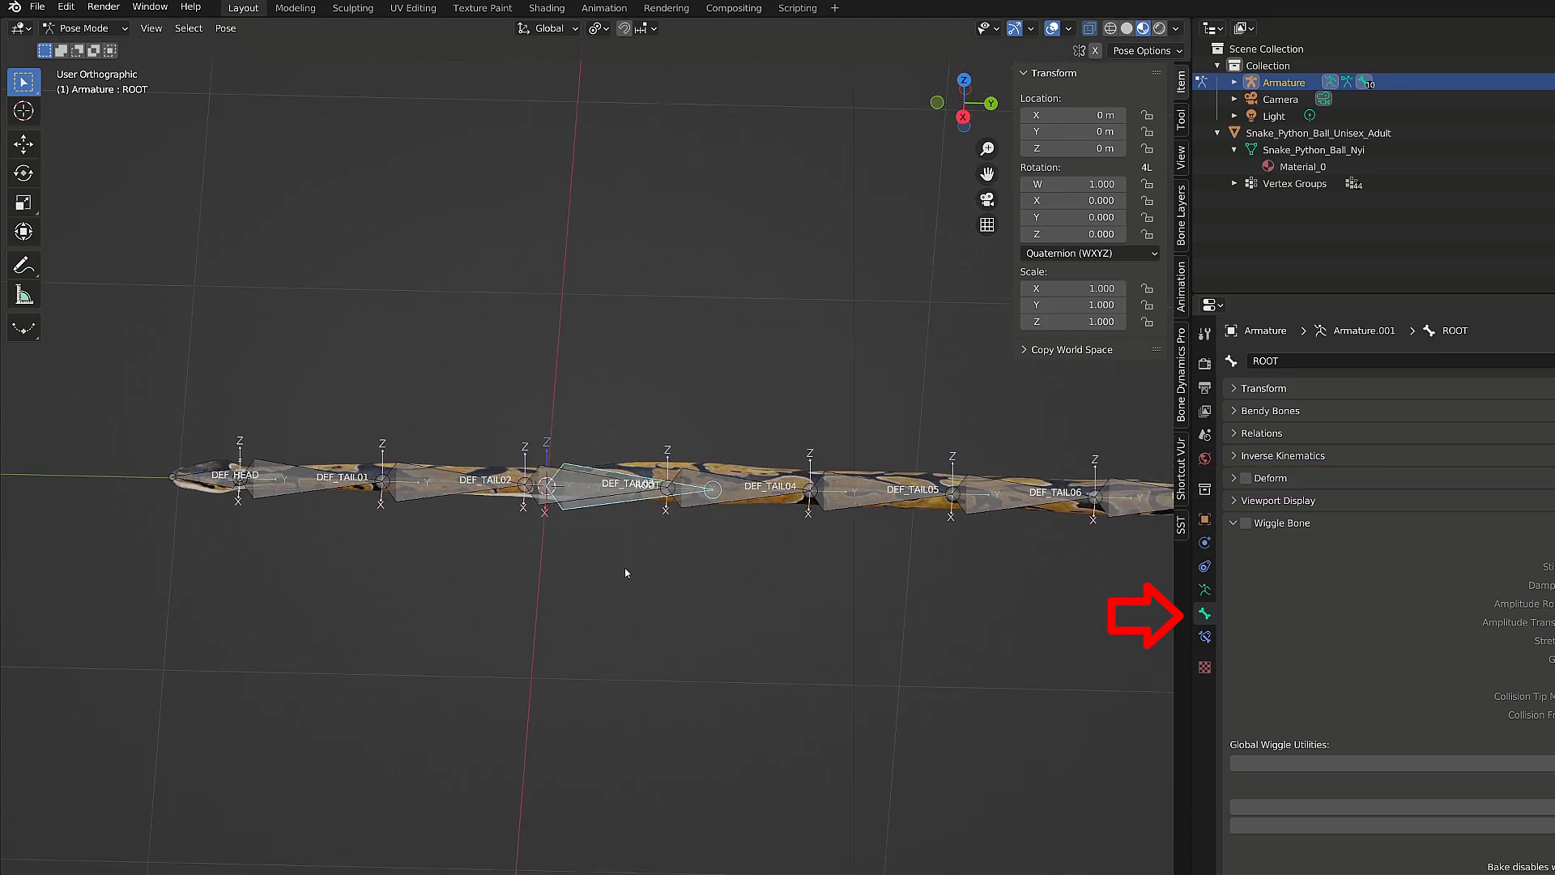
- Parent the python mesh to the armature with automatic weights in Object Mode
{"action": "middle_click_drag", "start_coordinate": [624, 572], "coordinate": [588, 542]}
{"action": "key", "text": "ctrl+Tab"}
{"action": "left_click", "coordinate": [649, 468]}
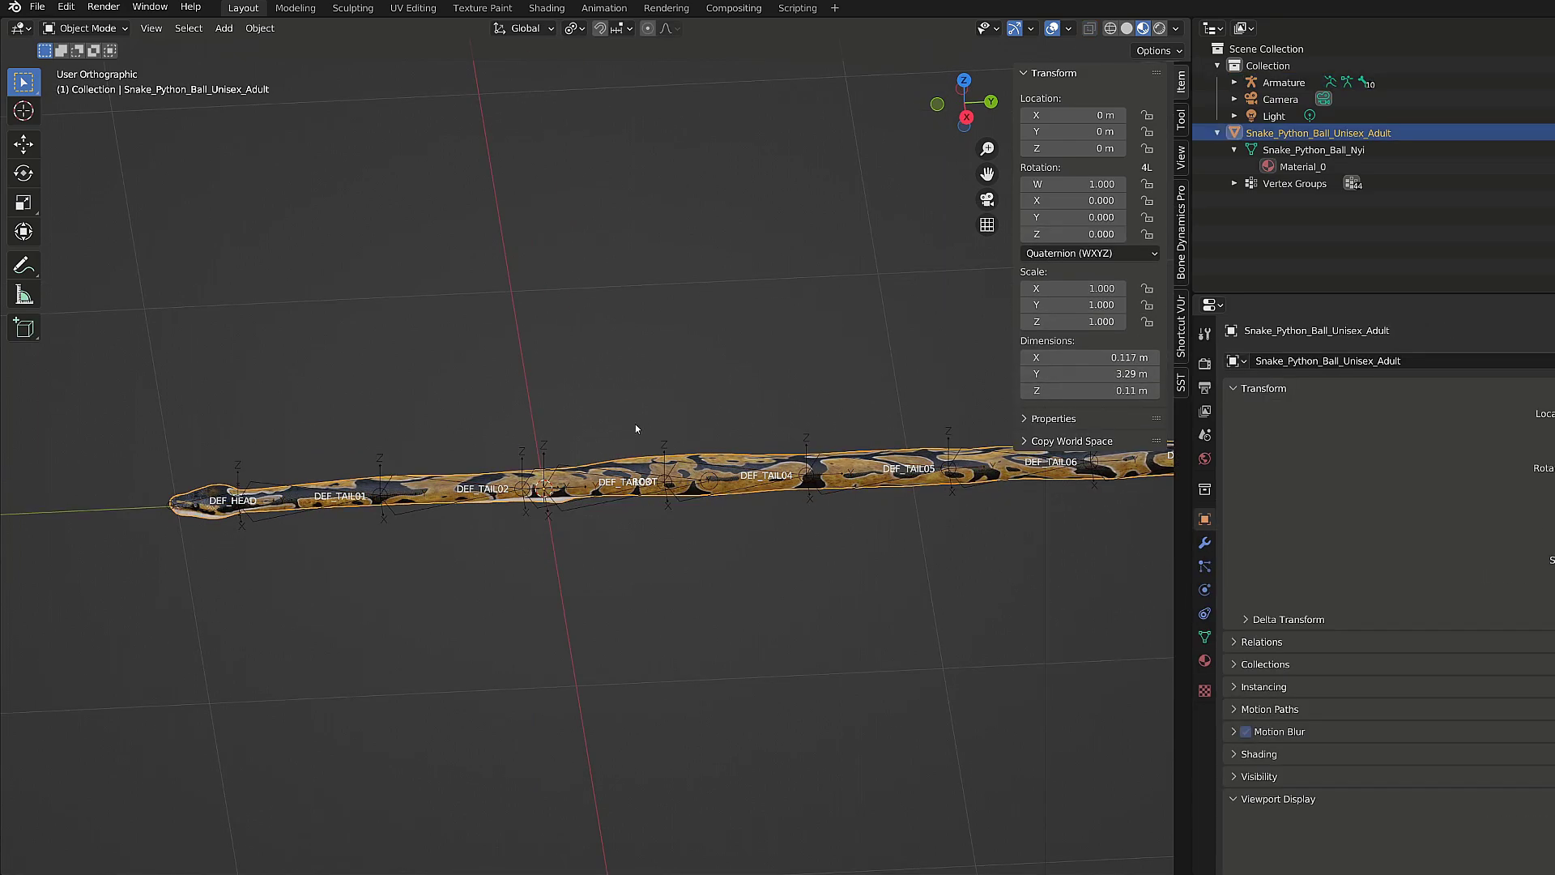
{"action": "left_click", "coordinate": [399, 523], "text": "shift"}
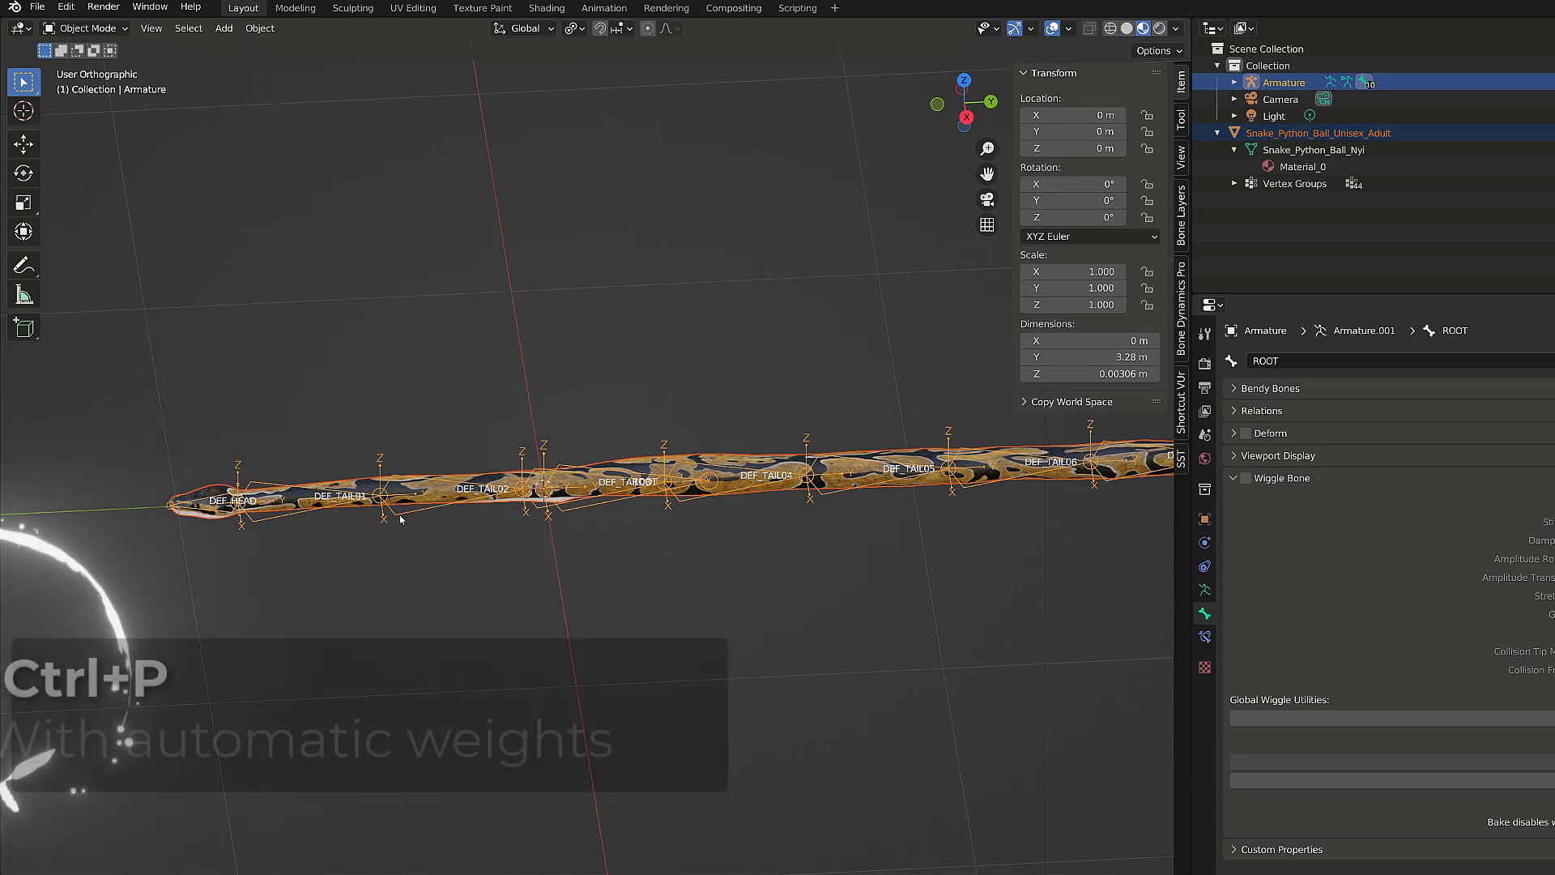
{"action": "key", "text": "ctrl+p"}
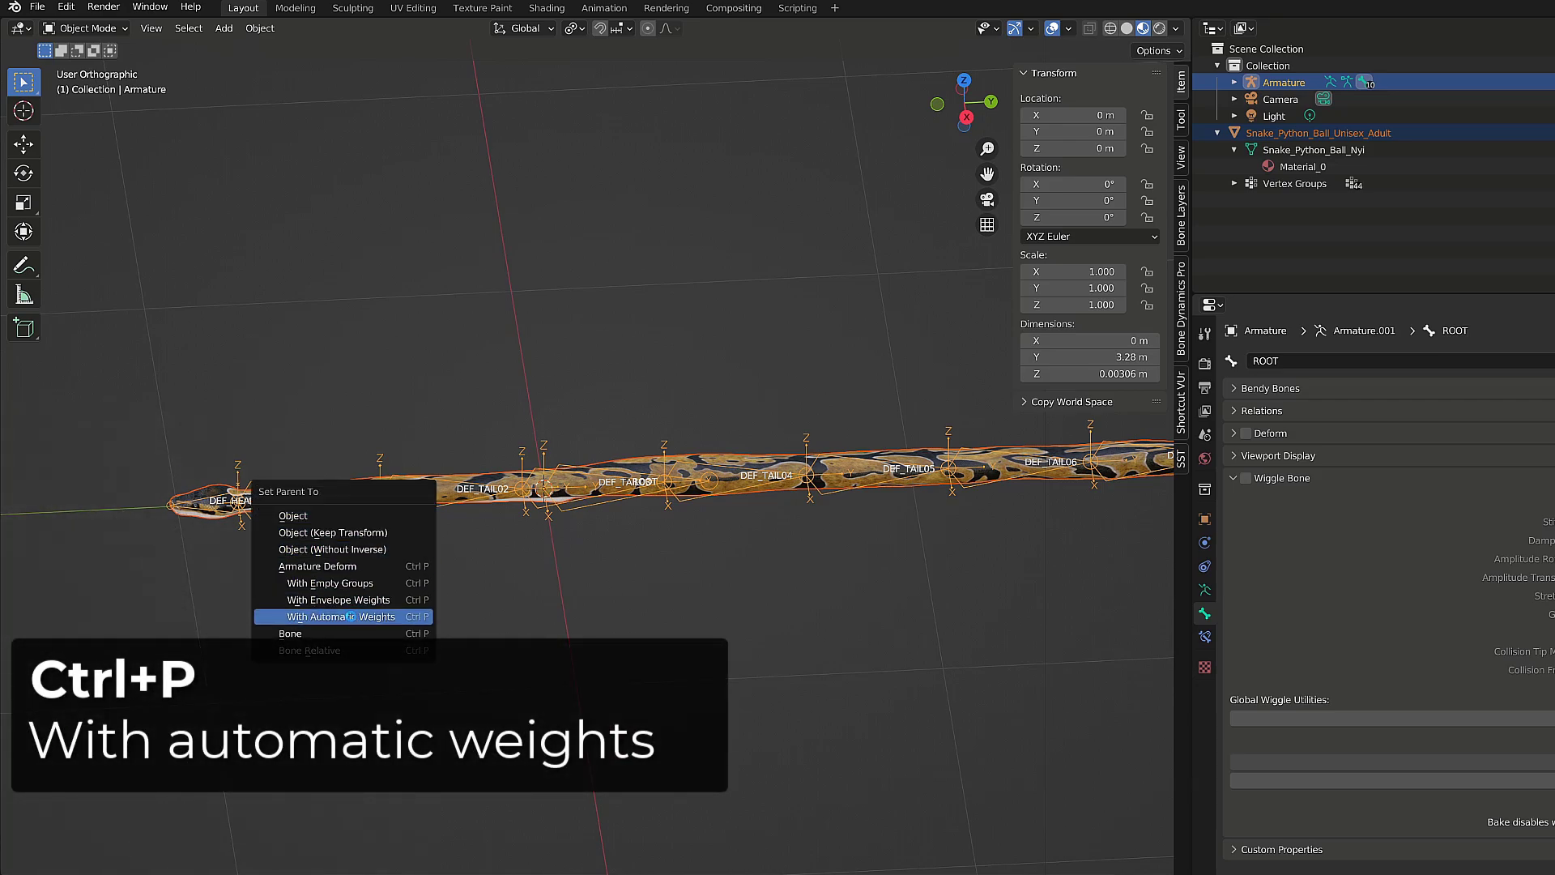
{"action": "left_click", "coordinate": [354, 618]}
- Test the mesh deformation in Pose Mode by rotating DEF_TAIL01, and cancel the rotation
{"action": "middle_click_drag", "start_coordinate": [331, 587], "coordinate": [299, 532]}
{"action": "key", "text": "ctrl+Tab"}
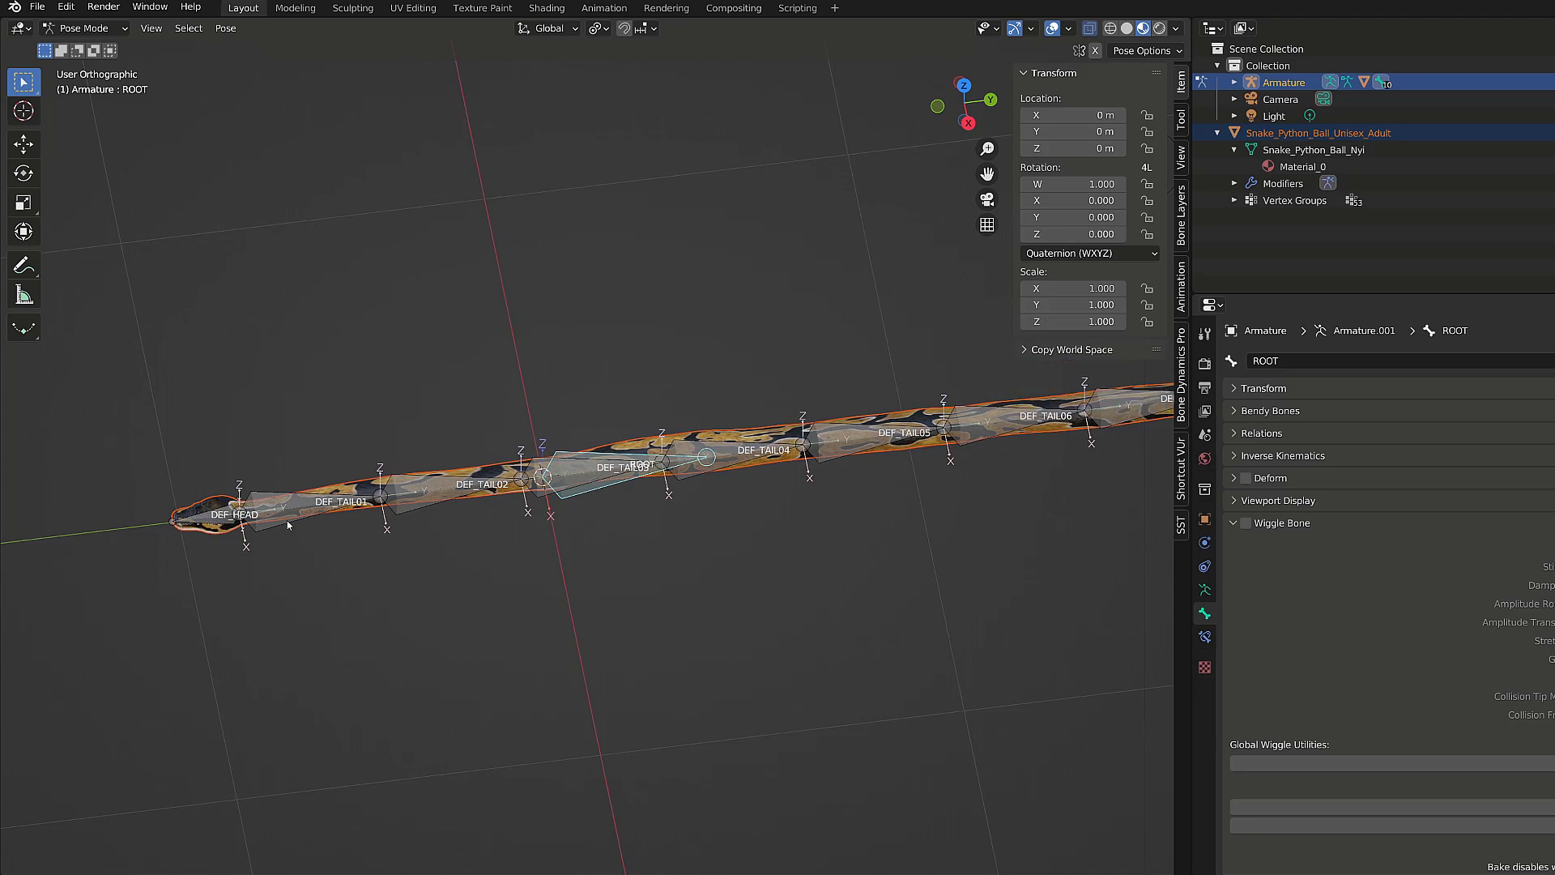
{"action": "left_click", "coordinate": [287, 520]}
{"action": "scroll", "coordinate": [564, 553], "scroll_direction": "down", "scroll_amount": 4}
{"action": "middle_click_drag", "start_coordinate": [648, 541], "coordinate": [629, 562]}
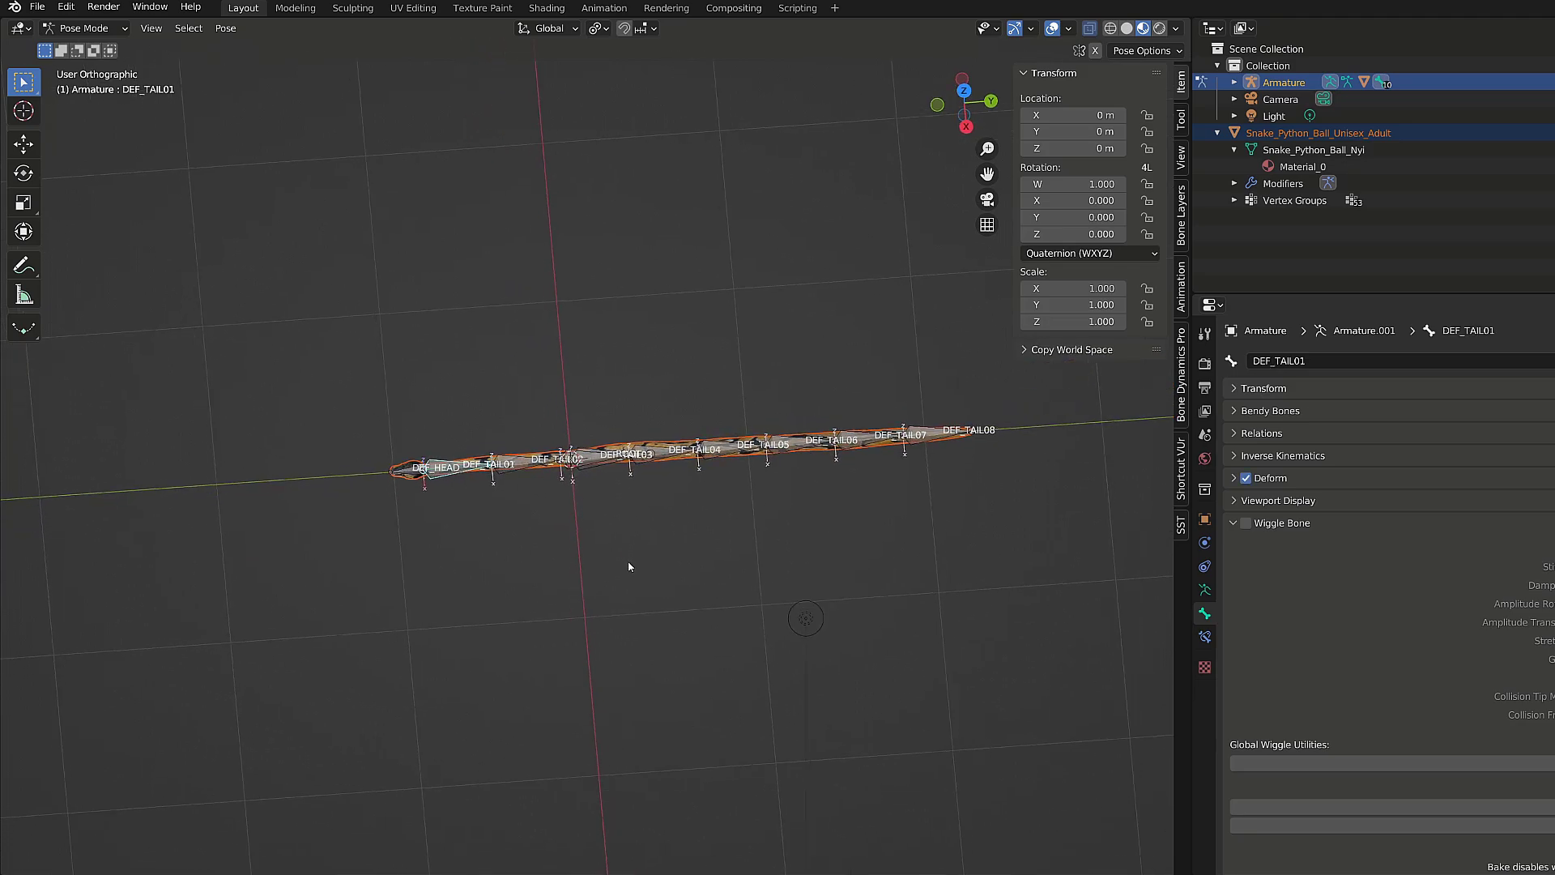
{"action": "key", "text": "r"}
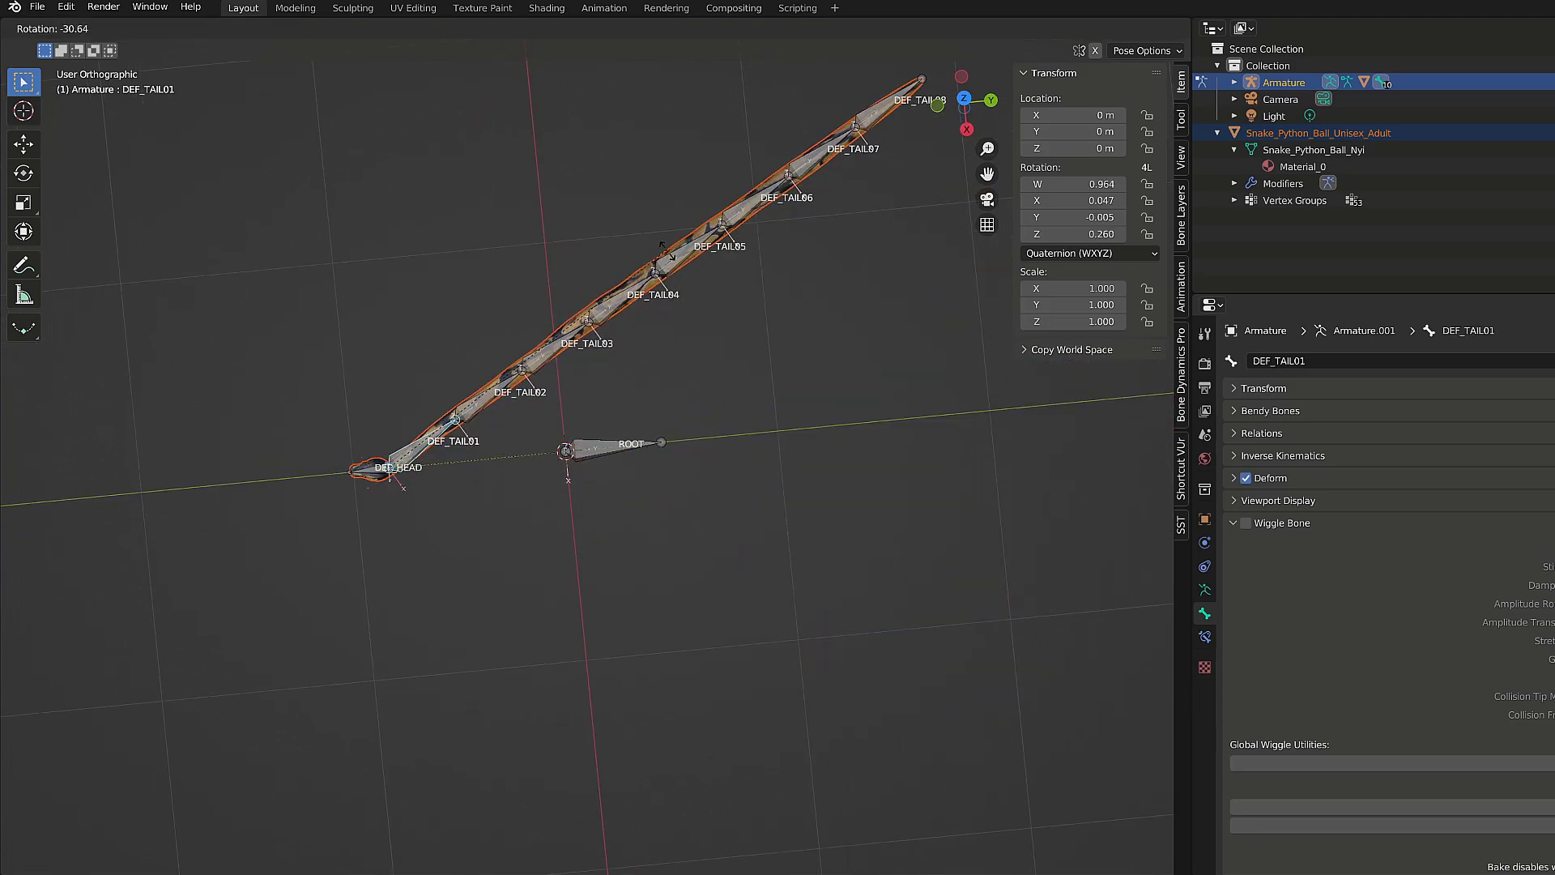
{"action": "right_click", "coordinate": [667, 250]}
- Test the head deformation by rotating DEF_HEAD, and cancel the rotation
{"action": "left_click", "coordinate": [374, 472]}
{"action": "middle_click_drag", "start_coordinate": [387, 462], "coordinate": [406, 372]}
{"action": "scroll", "coordinate": [513, 464], "scroll_direction": "up", "scroll_amount": 5}
{"action": "middle_click_drag", "start_coordinate": [357, 551], "coordinate": [685, 472], "text": "shift"}
{"action": "key", "text": "r"}
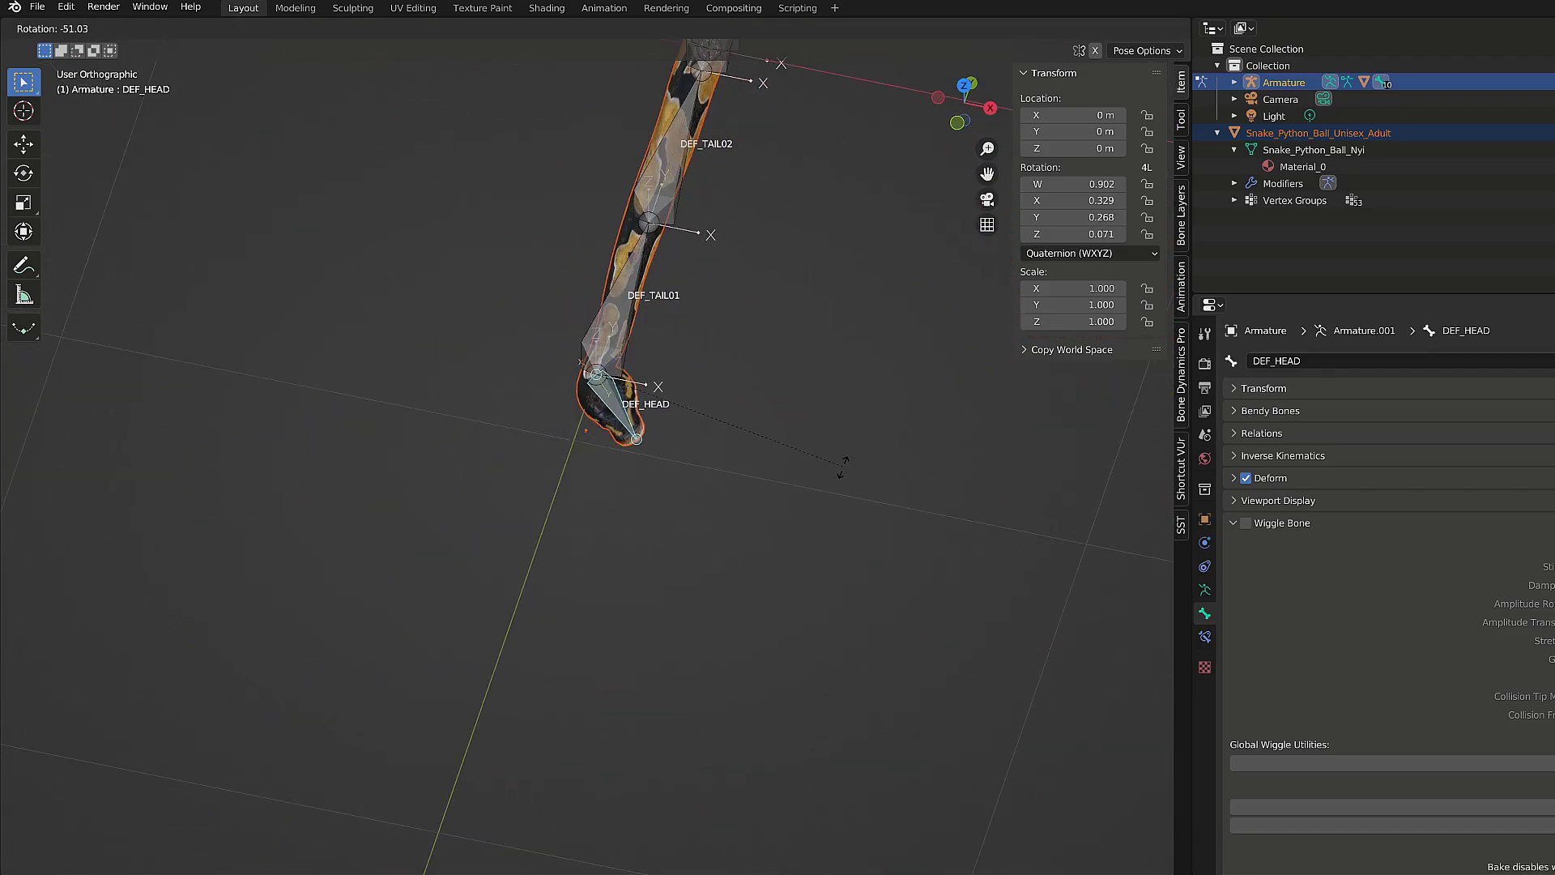
{"action": "key", "text": "Escape"}
- Select the tail bones up to DEF_TAIL08 and rotate them 16.5° around their individual origins to test the bend
{"action": "scroll", "coordinate": [542, 492], "scroll_direction": "up", "scroll_amount": 4}
{"action": "left_click", "coordinate": [565, 474]}
{"action": "middle_click_drag", "start_coordinate": [660, 339], "coordinate": [590, 500], "text": "shift"}
{"action": "scroll", "coordinate": [590, 486], "scroll_direction": "down", "scroll_amount": 3}
{"action": "middle_click_drag", "start_coordinate": [610, 393], "coordinate": [582, 464], "text": "shift"}
{"action": "left_click", "coordinate": [582, 463], "text": "shift"}
{"action": "left_click", "coordinate": [619, 353], "text": "shift"}
{"action": "middle_click_drag", "start_coordinate": [619, 354], "coordinate": [621, 469]}
{"action": "left_click", "coordinate": [621, 474]}
{"action": "scroll", "coordinate": [647, 233], "scroll_direction": "down", "scroll_amount": 3}
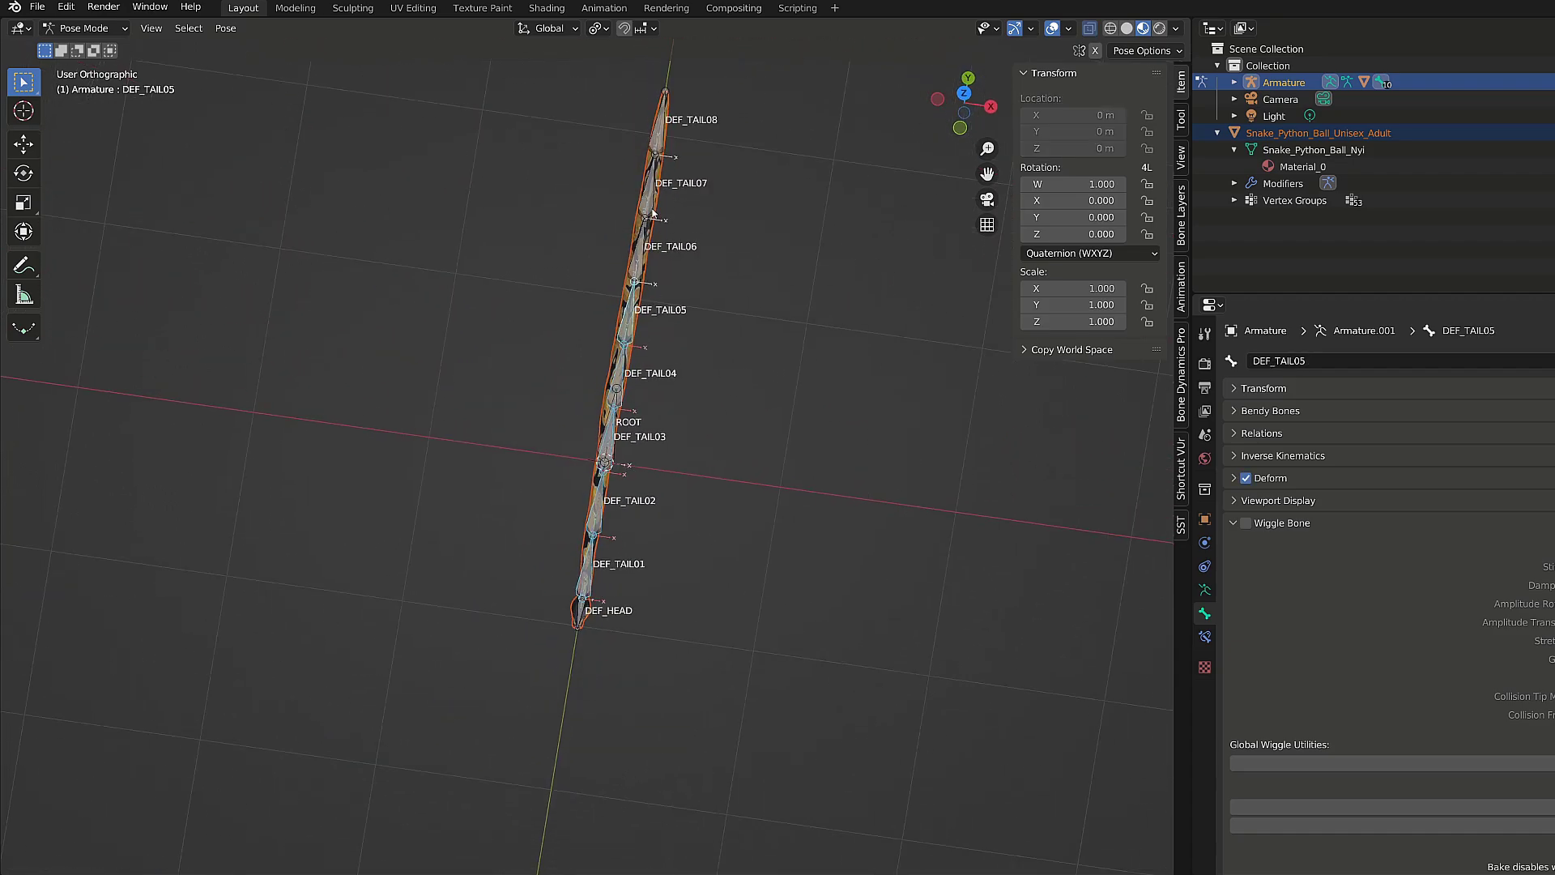
{"action": "left_click", "coordinate": [656, 139], "text": "shift"}
{"action": "middle_click_drag", "start_coordinate": [656, 139], "coordinate": [668, 70]}
{"action": "key", "text": "r"}
{"action": "left_click", "coordinate": [787, 226]}
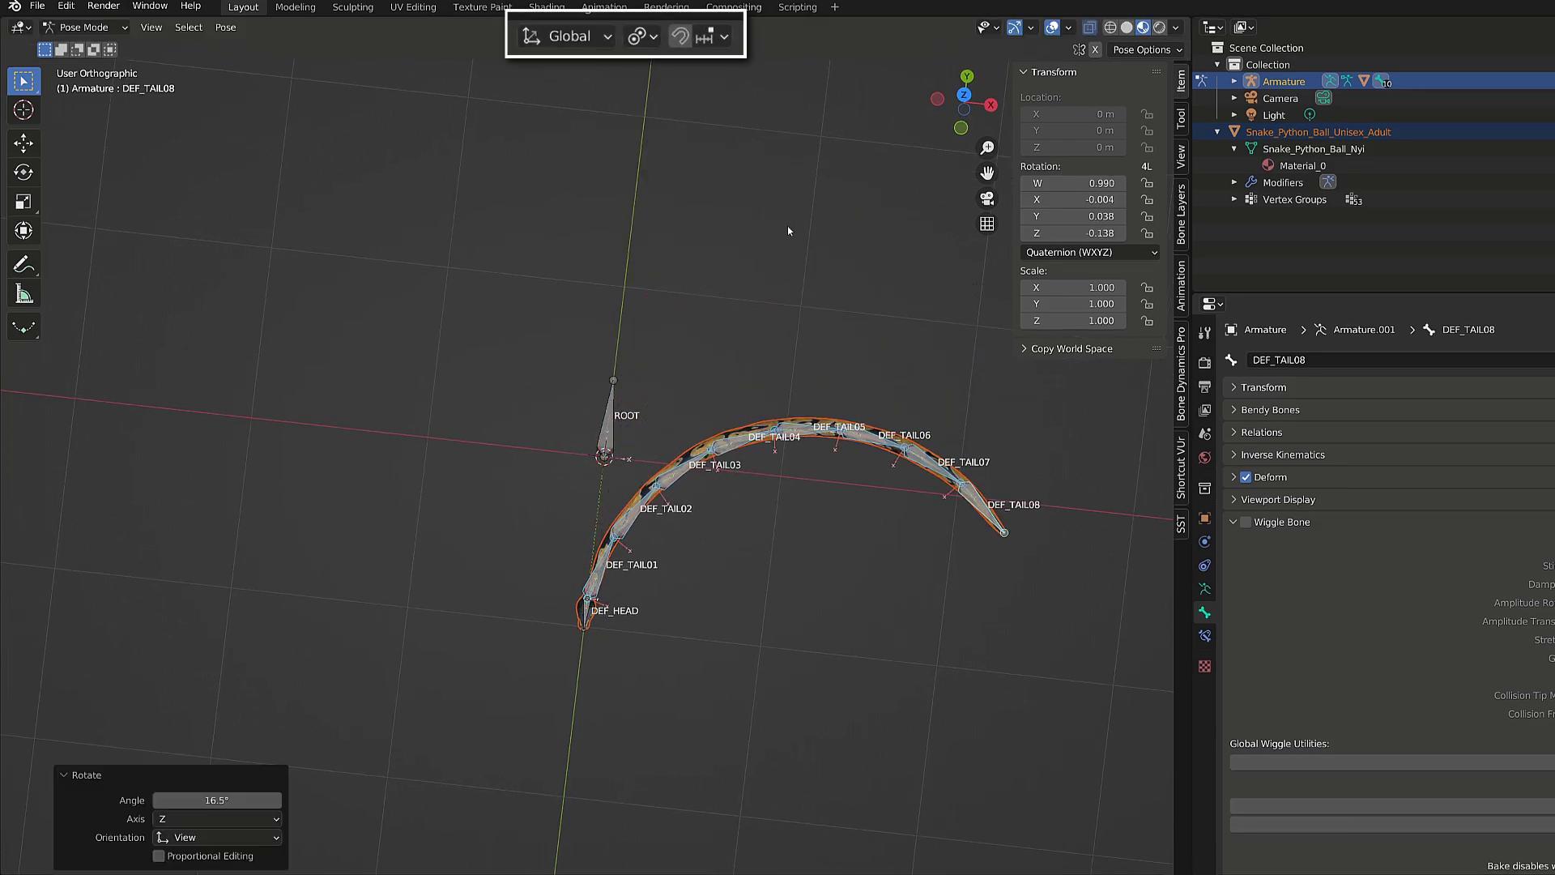
- Preview a further tail rotation with the overlays hidden, cancel it, and undo the test bend
{"action": "key", "text": "alt+shift+z"}
{"action": "key", "text": "r"}
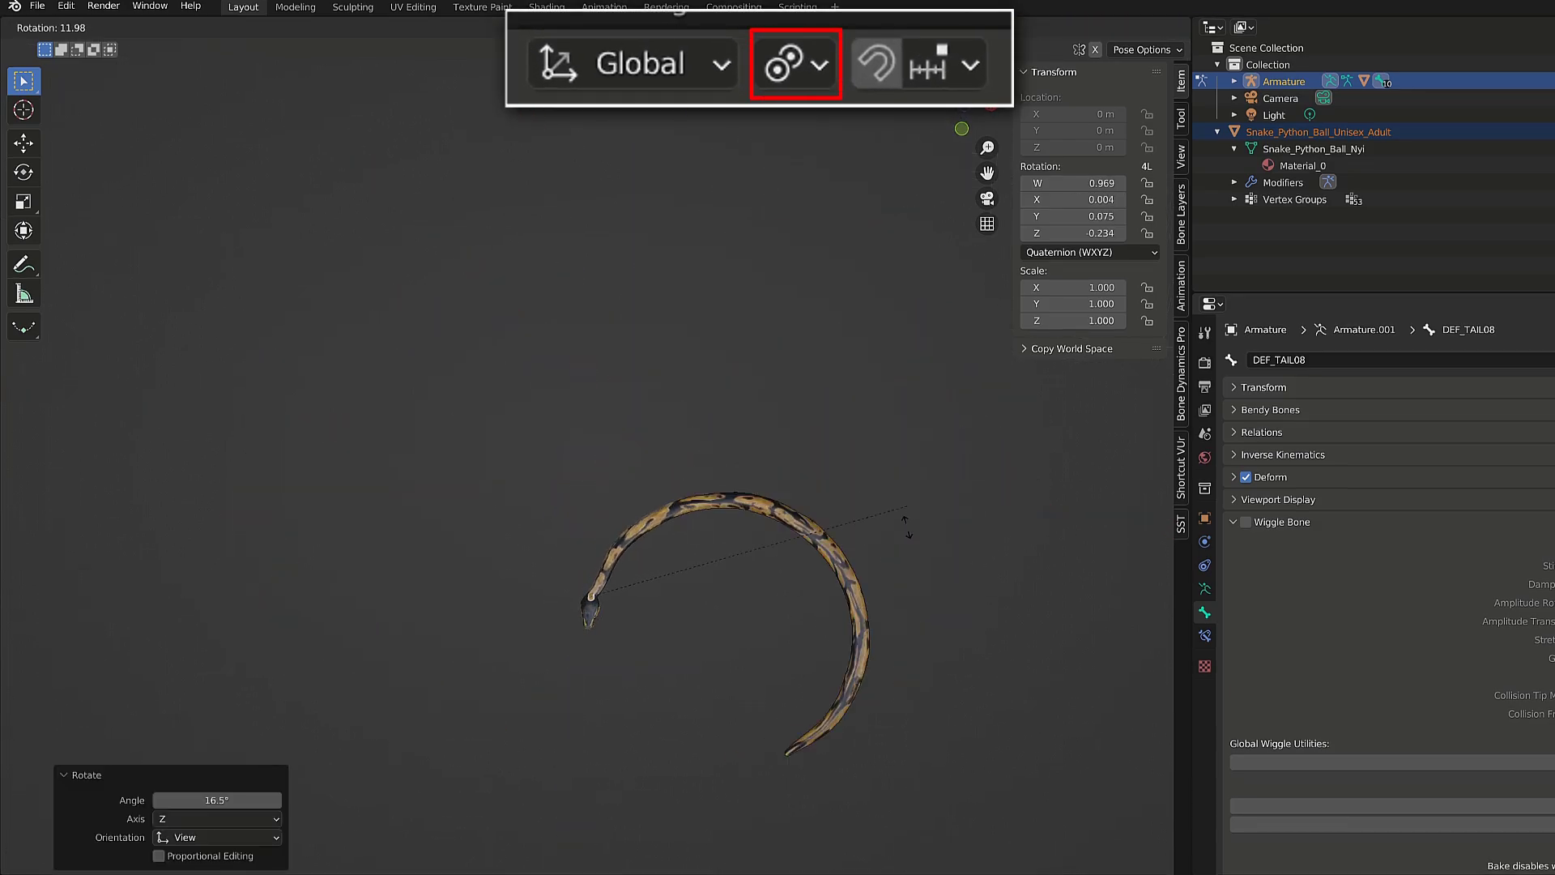
{"action": "right_click", "coordinate": [694, 361]}
{"action": "middle_click_drag", "start_coordinate": [695, 301], "coordinate": [619, 199]}
{"action": "key", "text": "ctrl+z"}
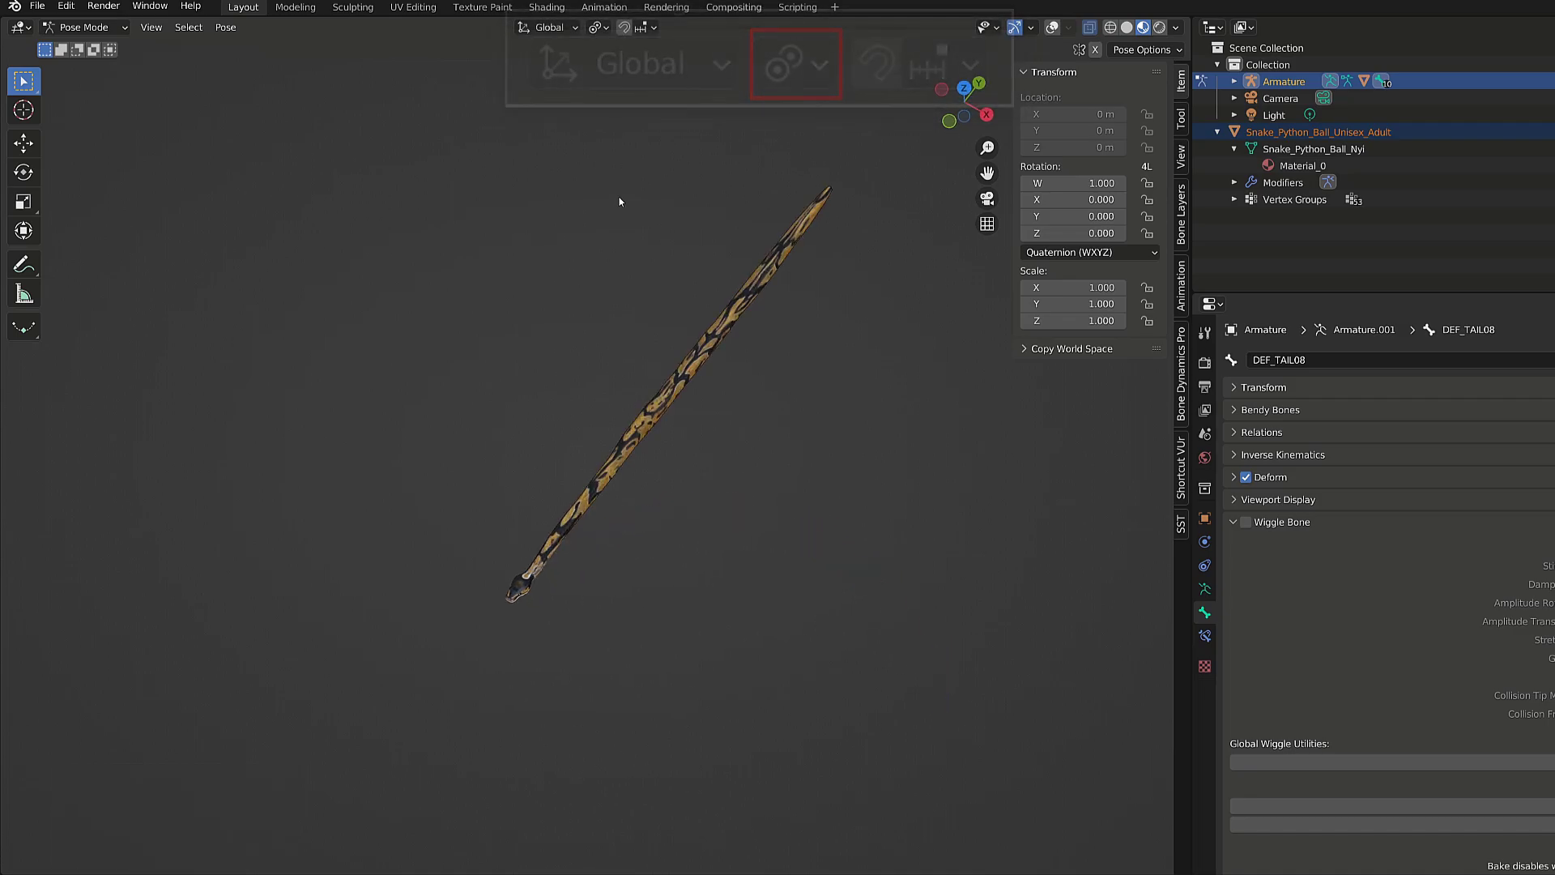
{"action": "scroll", "coordinate": [720, 444], "scroll_direction": "up", "scroll_amount": 3}
{"action": "key", "text": "shift+alt+z"}
{"action": "middle_click_drag", "start_coordinate": [719, 444], "coordinate": [705, 409]}
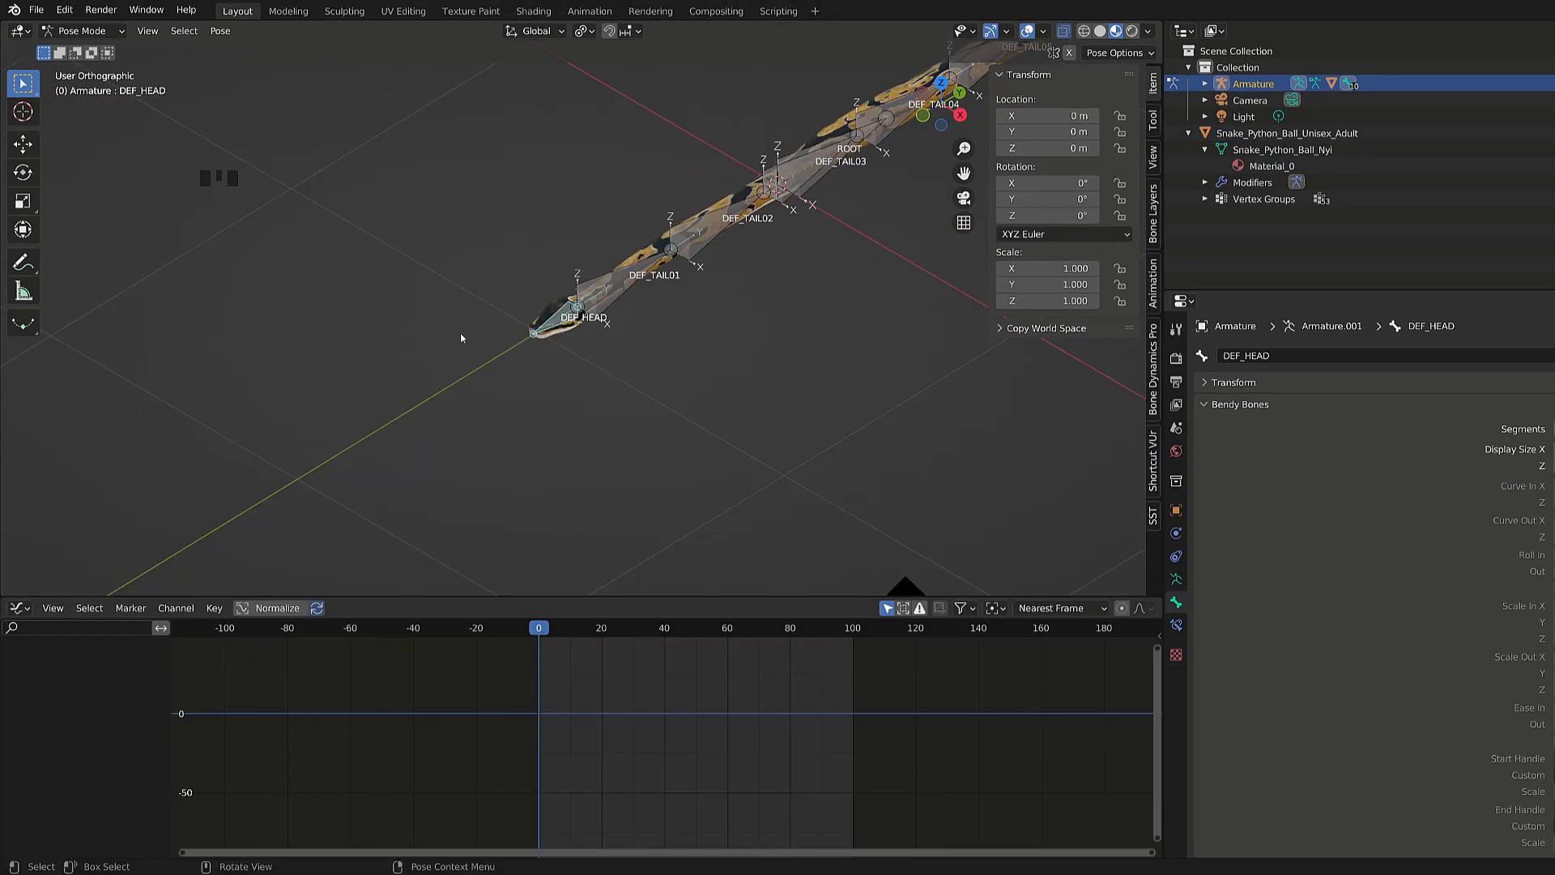
- In Edit Mode, recalculate the roll of DEF_HEAD to the Global +Z Axis
{"action": "scroll", "coordinate": [550, 332], "scroll_direction": "up", "scroll_amount": 4}
{"action": "key", "text": "Tab"}
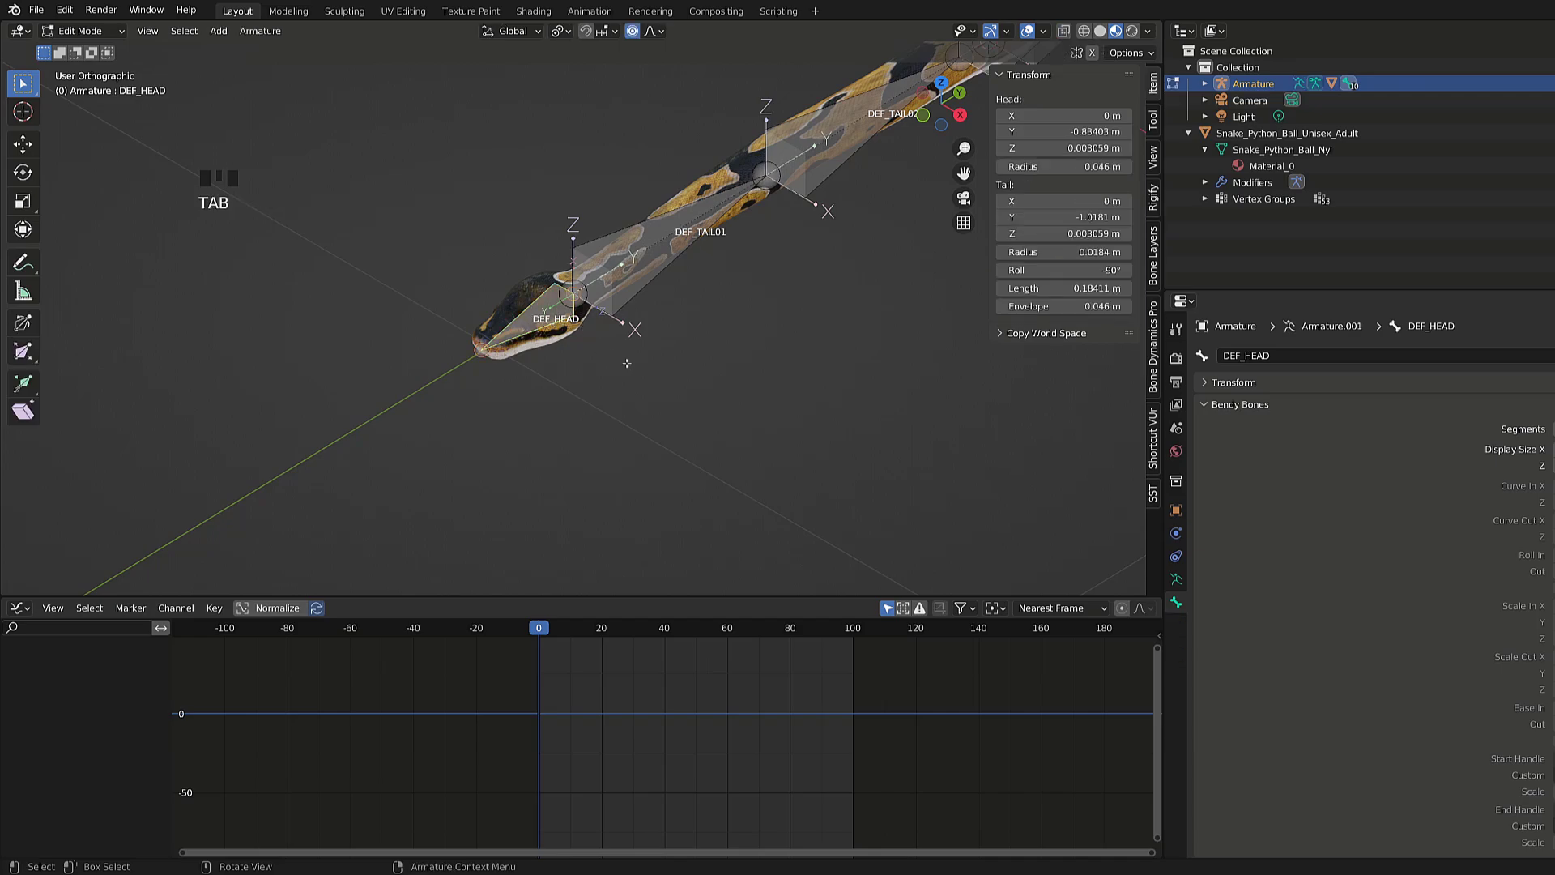
{"action": "middle_click_drag", "start_coordinate": [626, 363], "coordinate": [630, 368]}
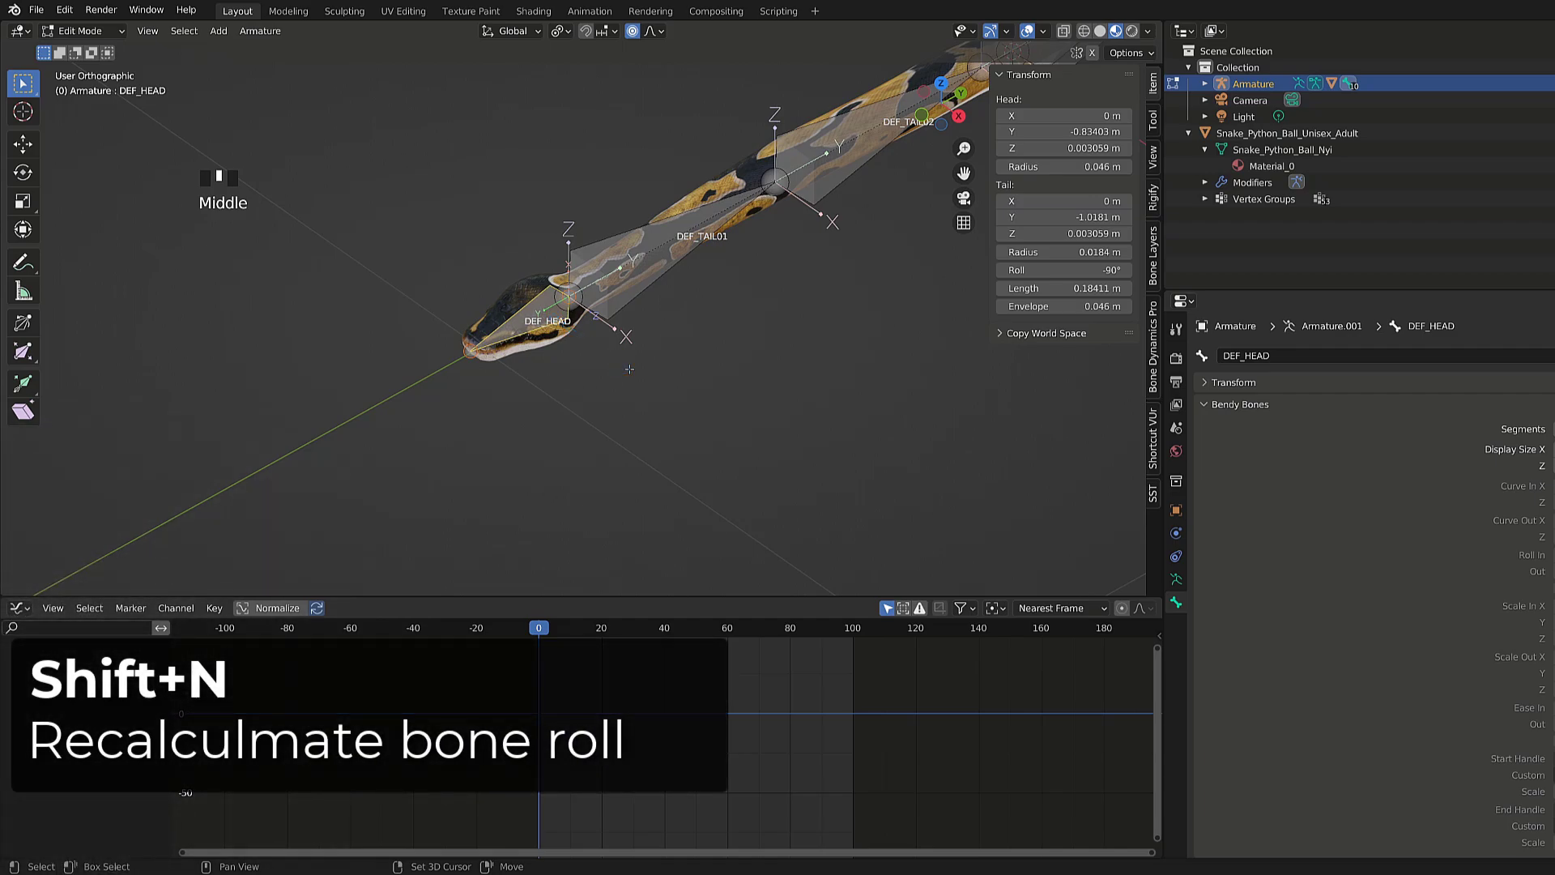
{"action": "key", "text": "shift+n"}
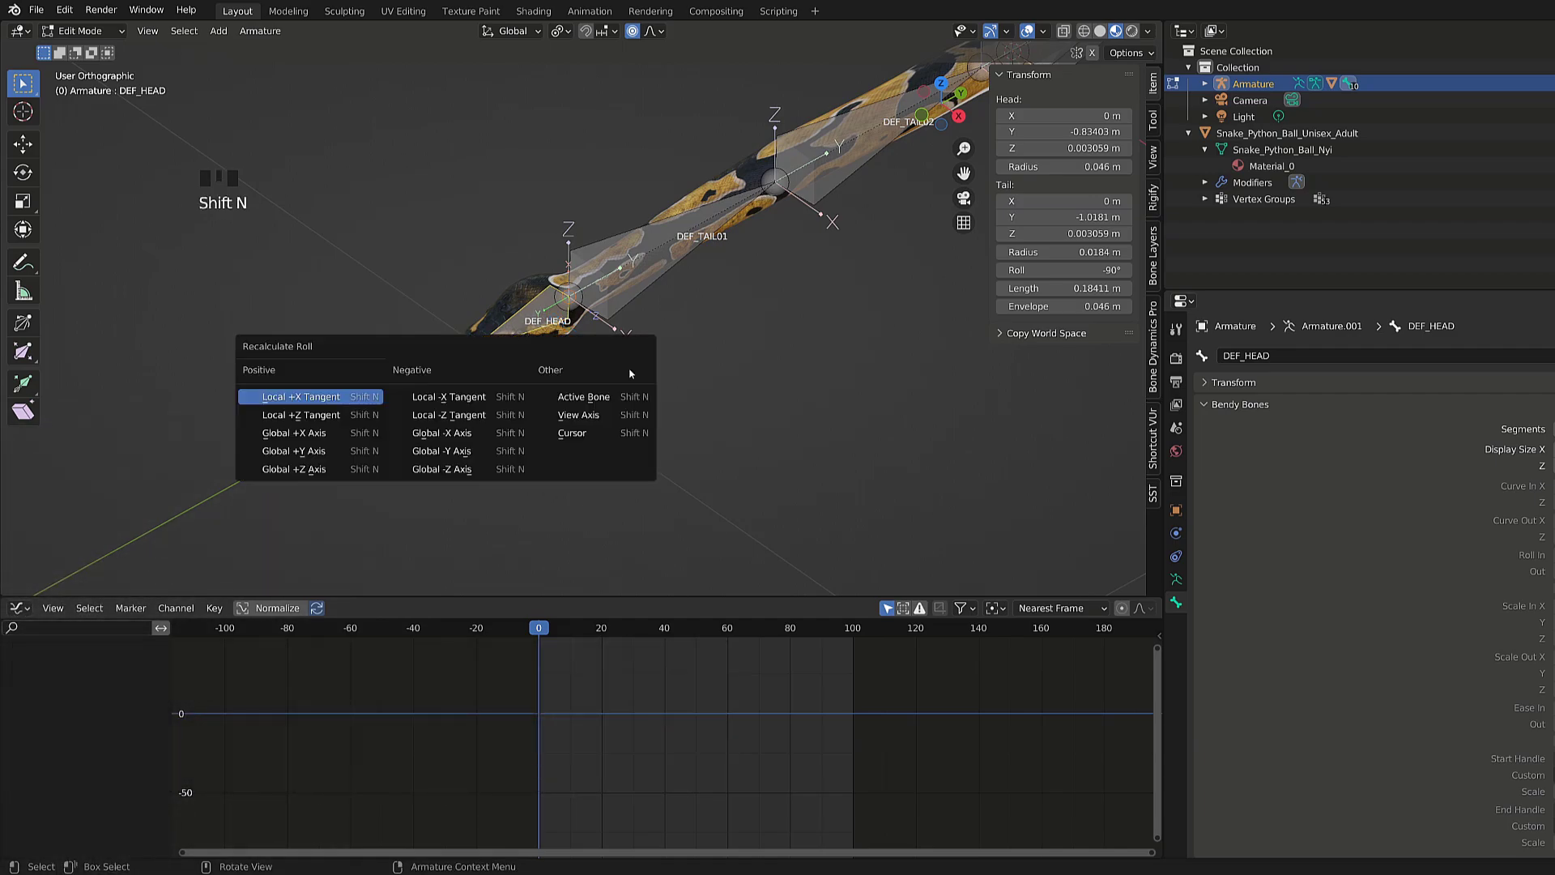
{"action": "left_click", "coordinate": [295, 473]}
{"action": "middle_click_drag", "start_coordinate": [551, 425], "coordinate": [543, 232]}
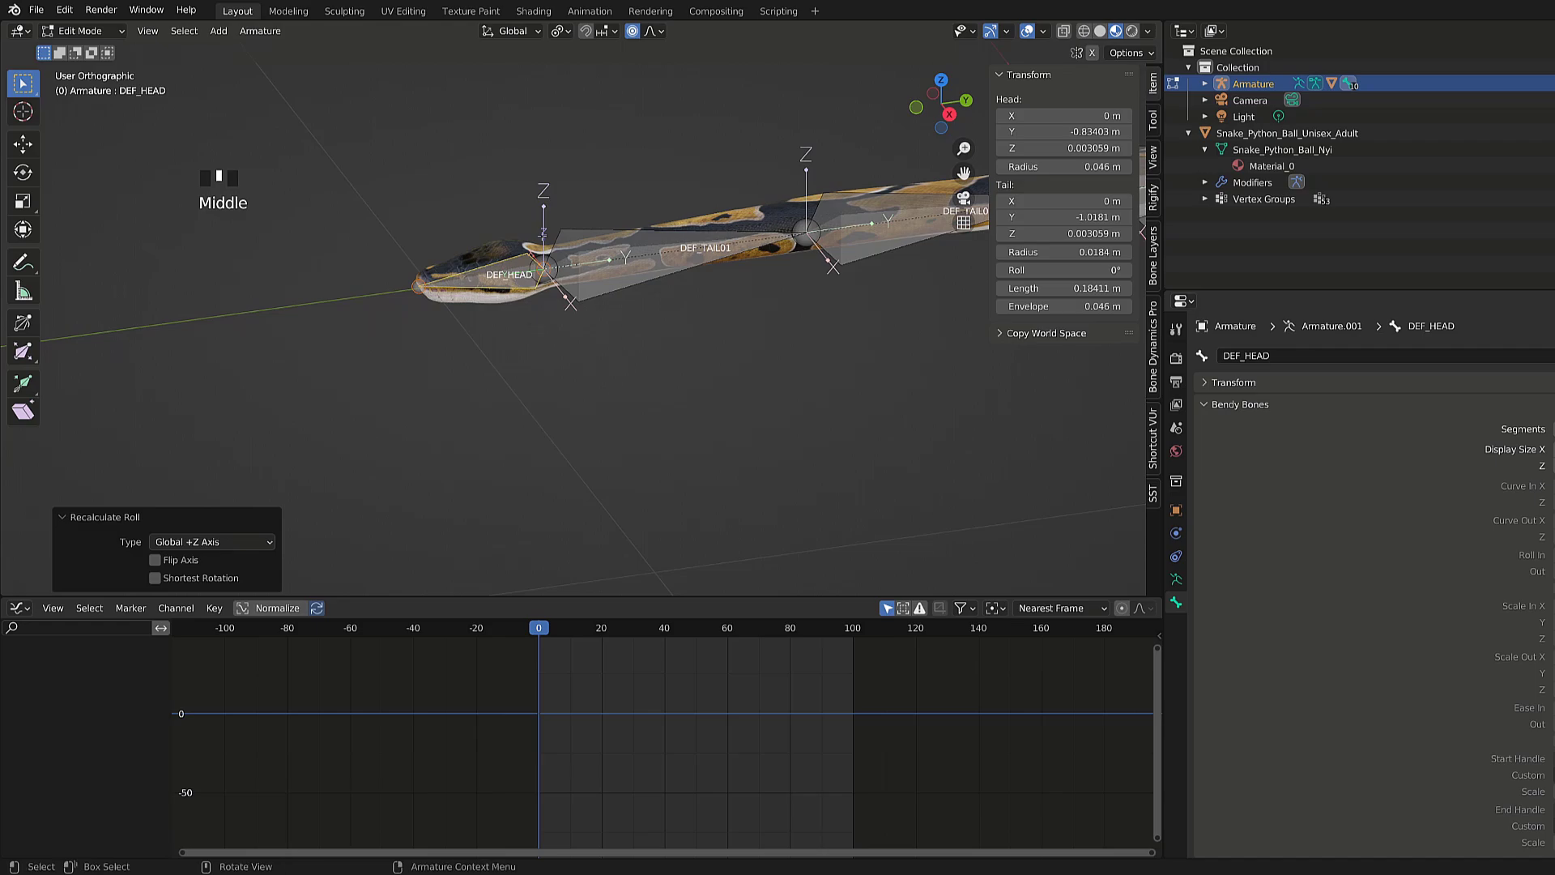
- Test-rotate DEF_HEAD in Pose Mode to check whether the tail follows, and cancel the rotation
{"action": "middle_click_drag", "start_coordinate": [594, 348], "coordinate": [698, 381]}
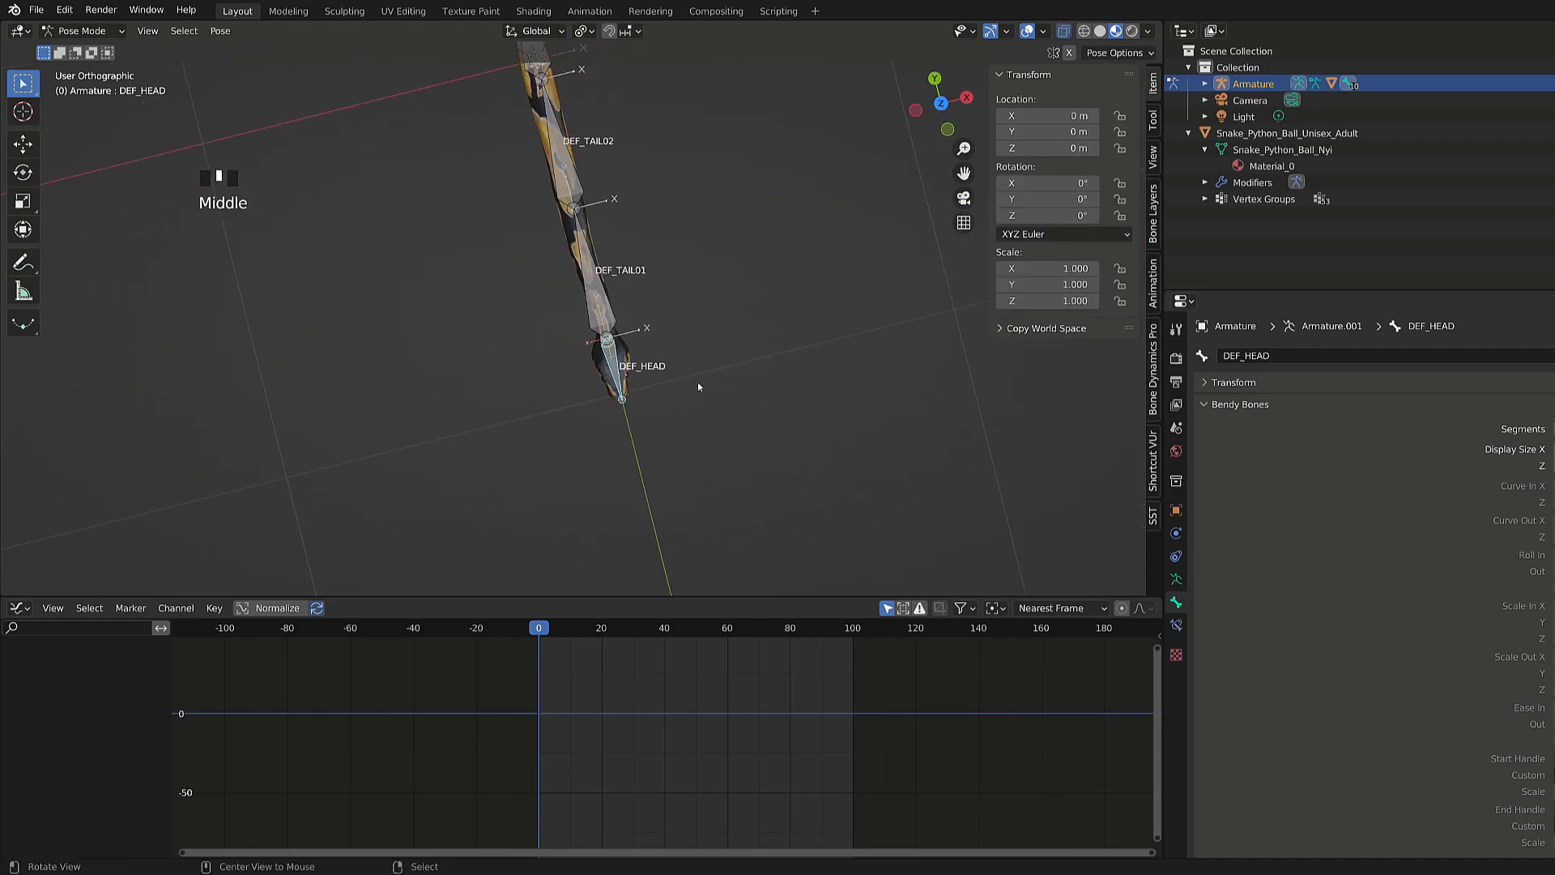
{"action": "key", "text": "ctrl+Tab"}
{"action": "key", "text": "r"}
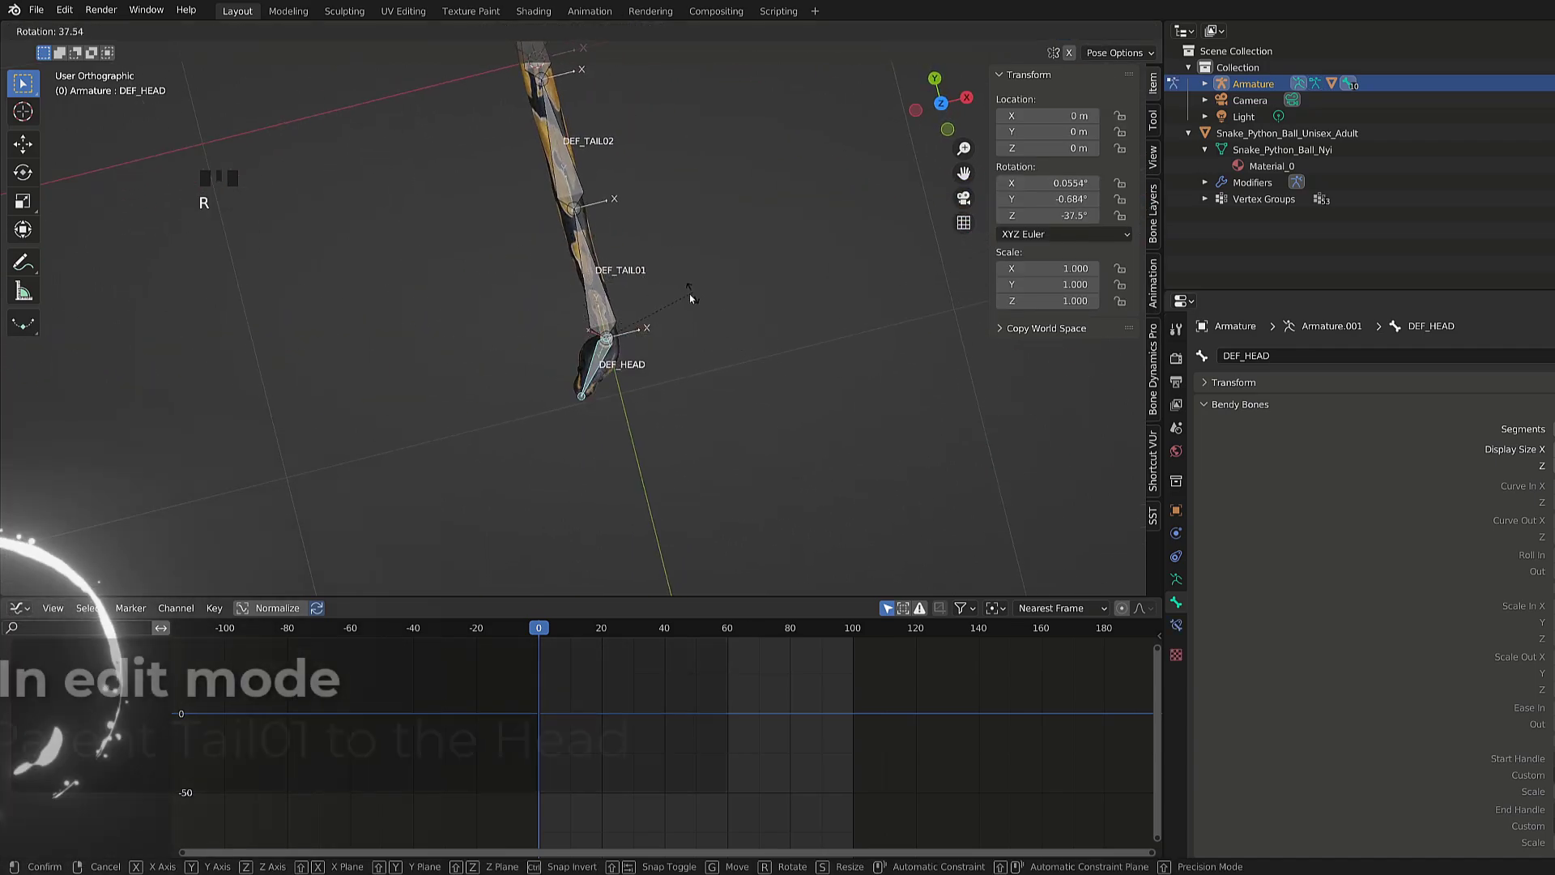
{"action": "right_click", "coordinate": [691, 299]}
- In Edit Mode, parent DEF_TAIL01 to DEF_HEAD with Keep Offset
{"action": "left_click", "coordinate": [599, 292]}
{"action": "left_click", "coordinate": [617, 361], "text": "shift"}
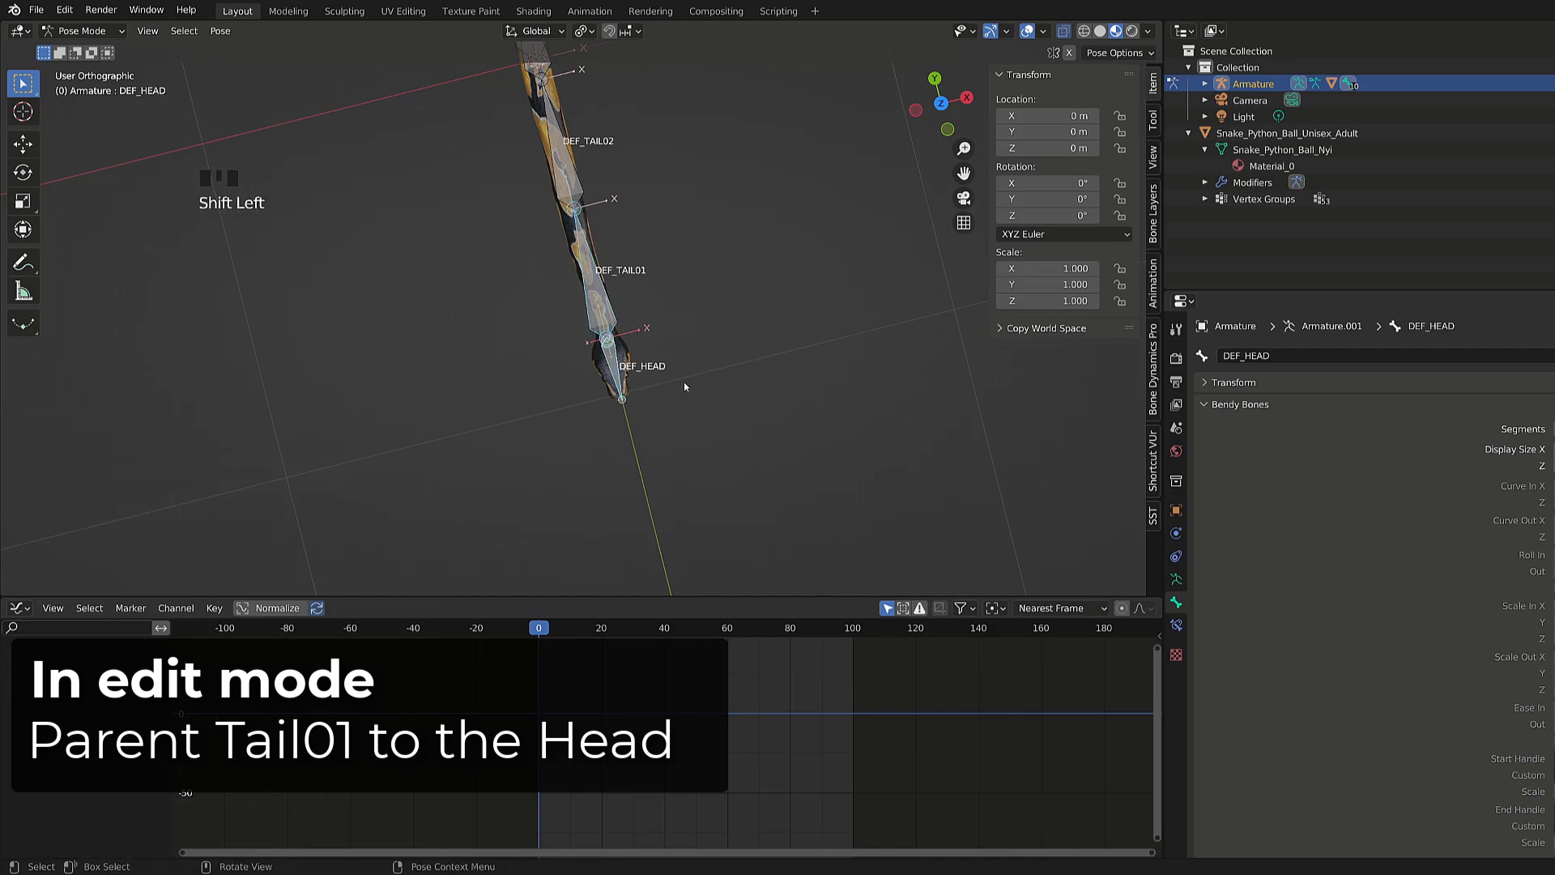
{"action": "key", "text": "Tab"}
{"action": "left_click", "coordinate": [600, 300]}
{"action": "left_click", "coordinate": [614, 364], "text": "shift"}
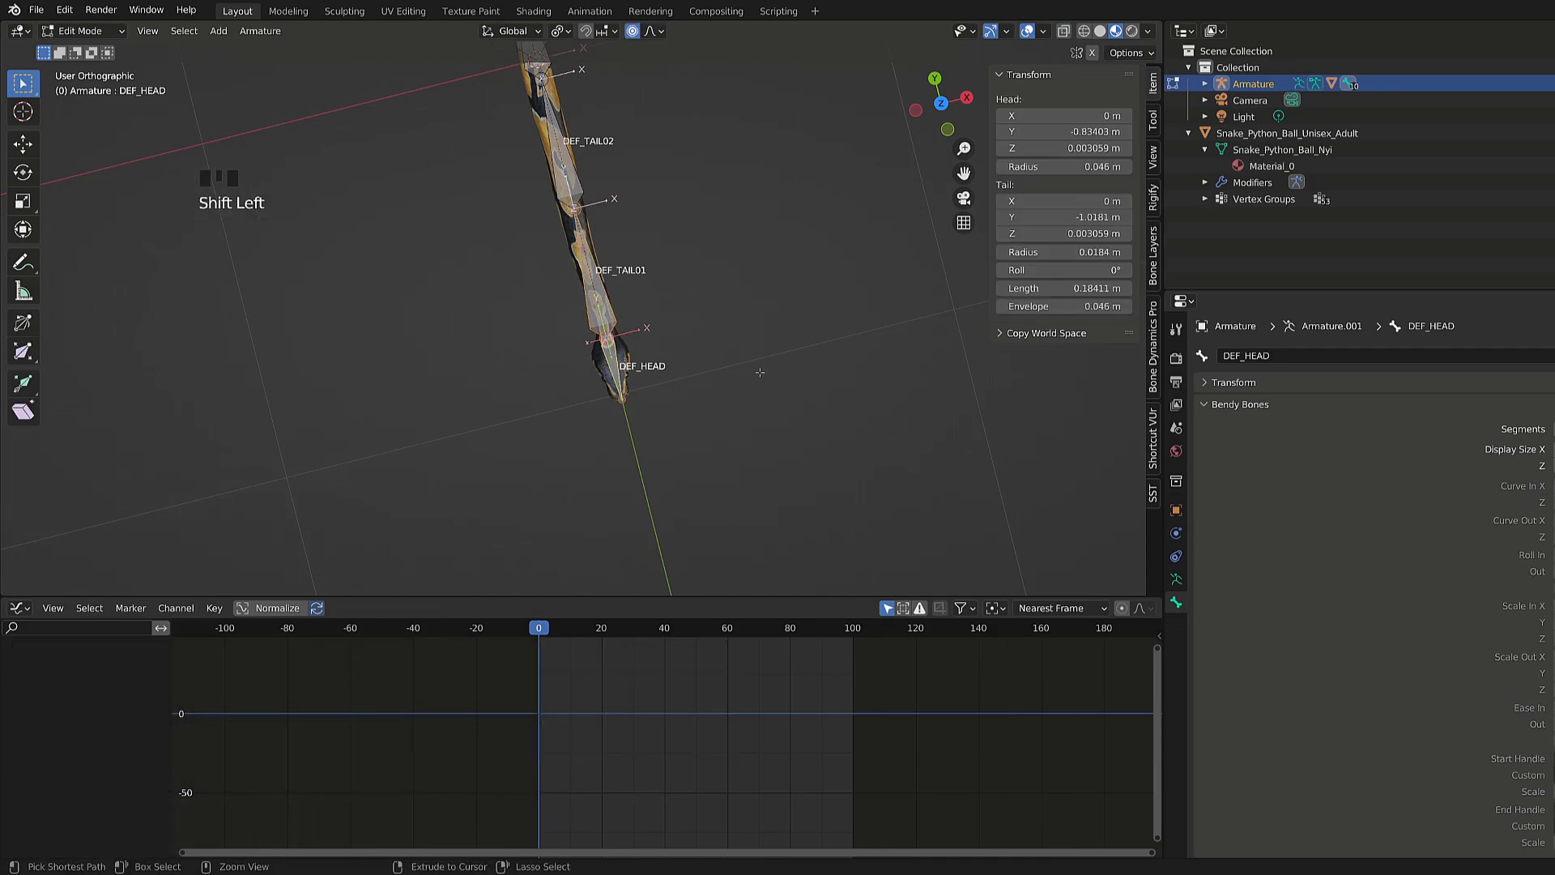
{"action": "key", "text": "ctrl+p"}
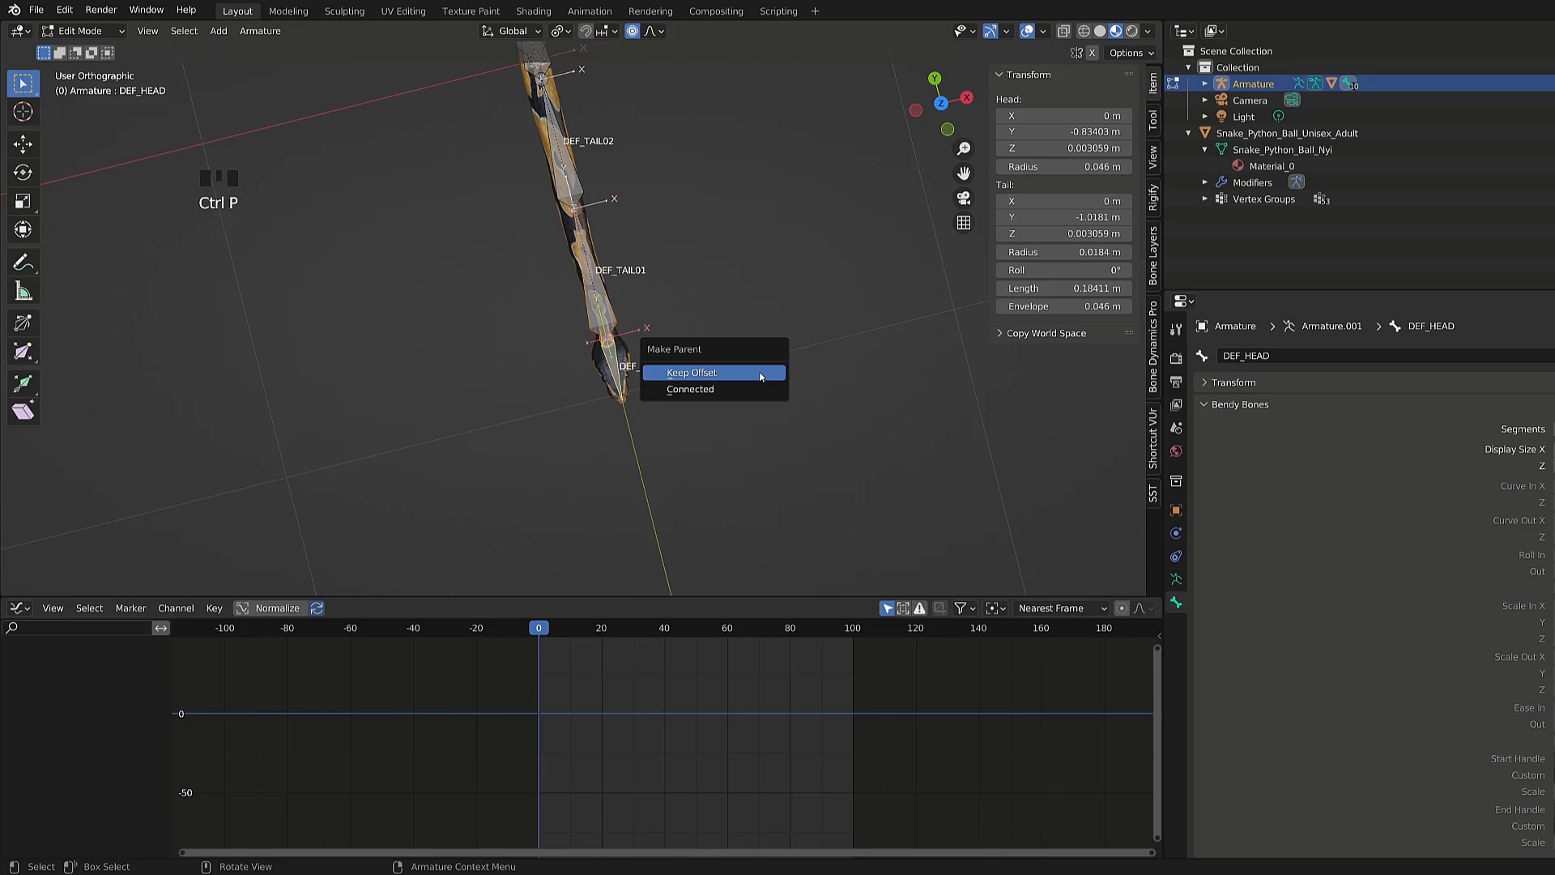
{"action": "left_click", "coordinate": [760, 376]}
- Return to Pose Mode, test the new parenting by rotating DEF_HEAD, and cancel the rotation
{"action": "key", "text": "Tab"}
{"action": "left_click", "coordinate": [622, 381]}
{"action": "middle_click_drag", "start_coordinate": [644, 428], "coordinate": [614, 437]}
{"action": "key", "text": "r"}
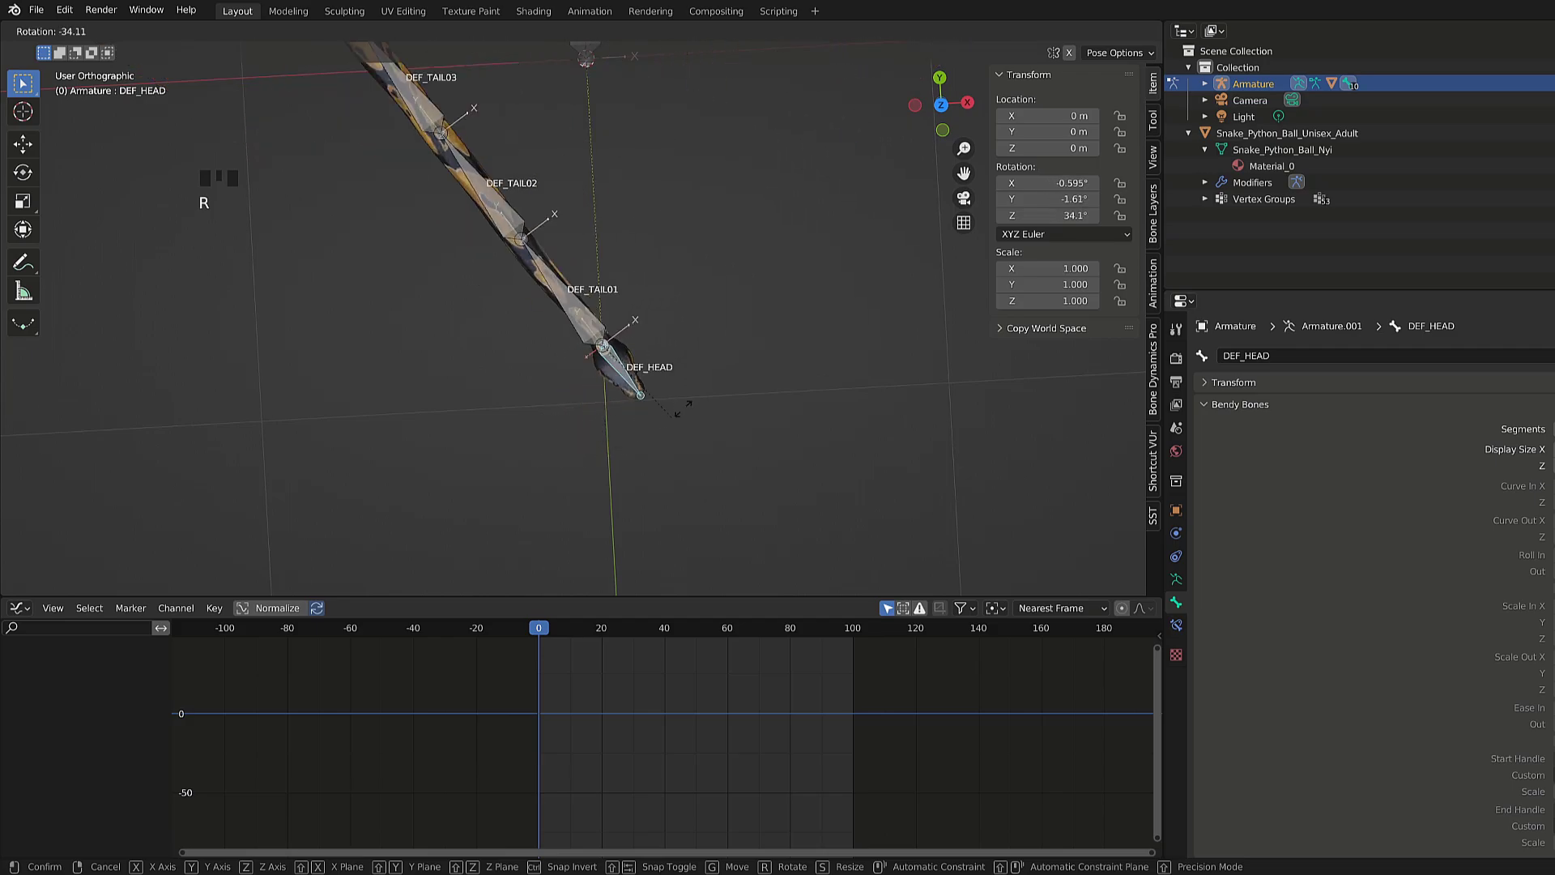
{"action": "key", "text": "Escape"}
- From the top view, set the rotation mode of all bones to XYZ Euler and save the file
{"action": "key", "text": "KP_7"}
{"action": "key", "text": "ctrl+r"}
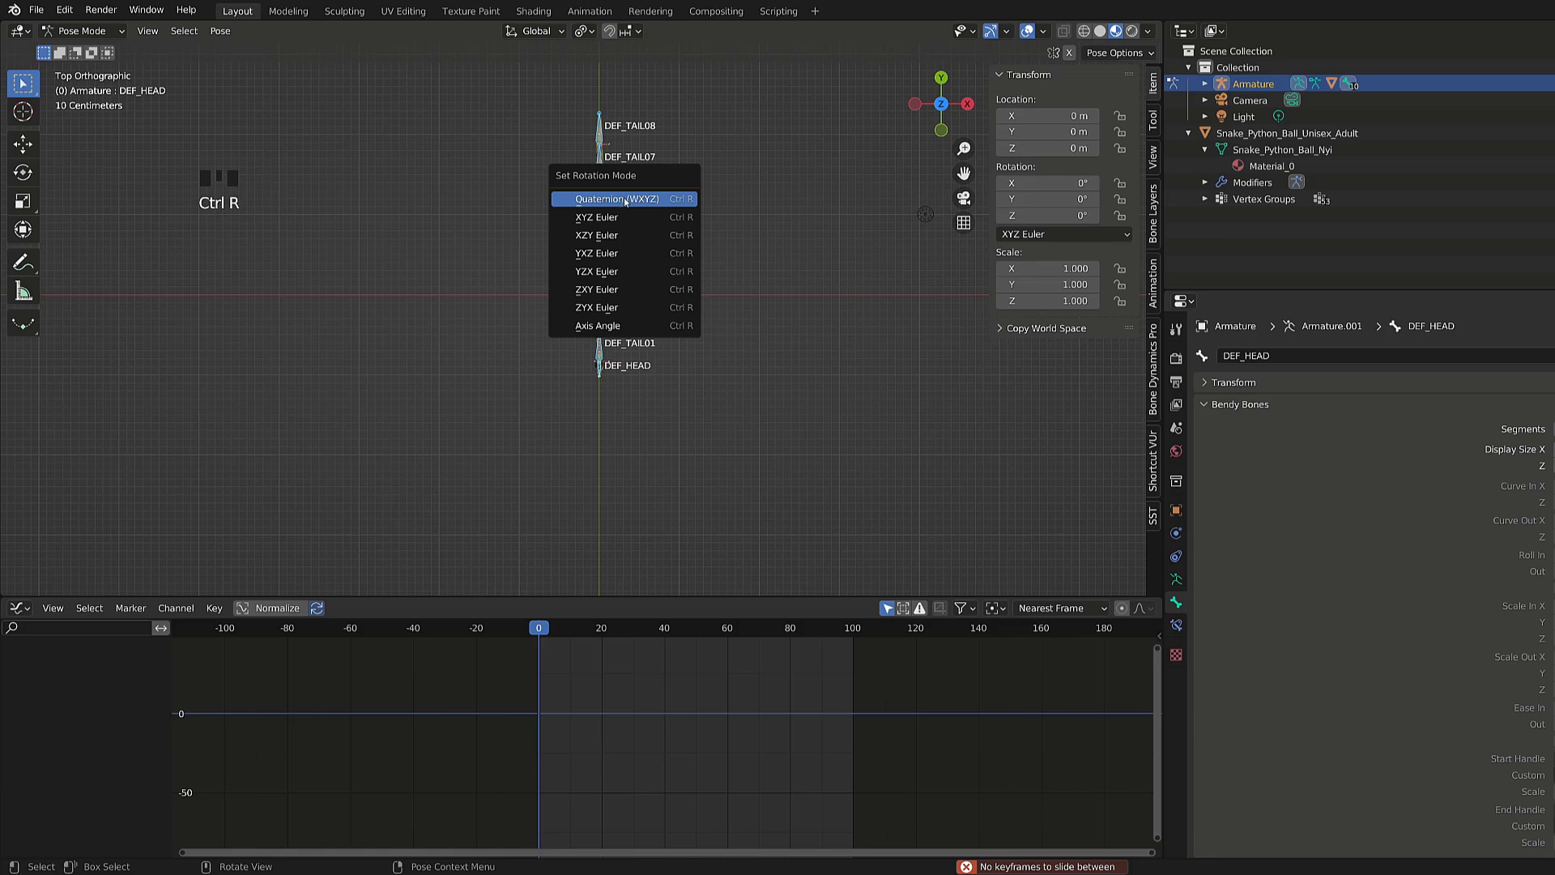
{"action": "left_click", "coordinate": [625, 199]}
{"action": "key", "text": "ctrl+r"}
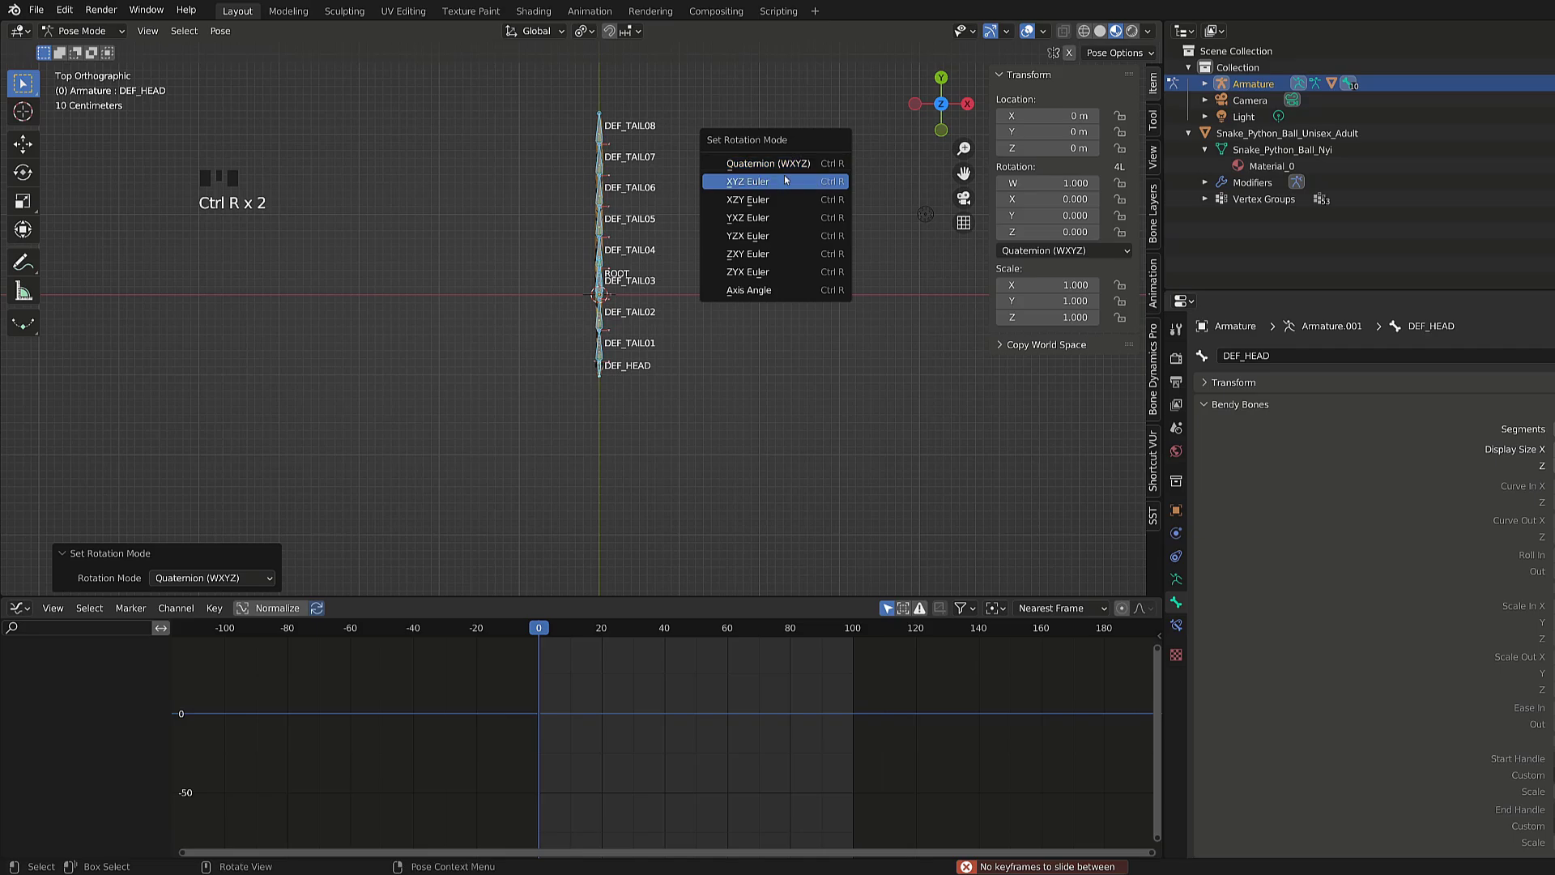
{"action": "left_click", "coordinate": [745, 181]}
{"action": "scroll", "coordinate": [625, 456], "scroll_direction": "up", "scroll_amount": 3}
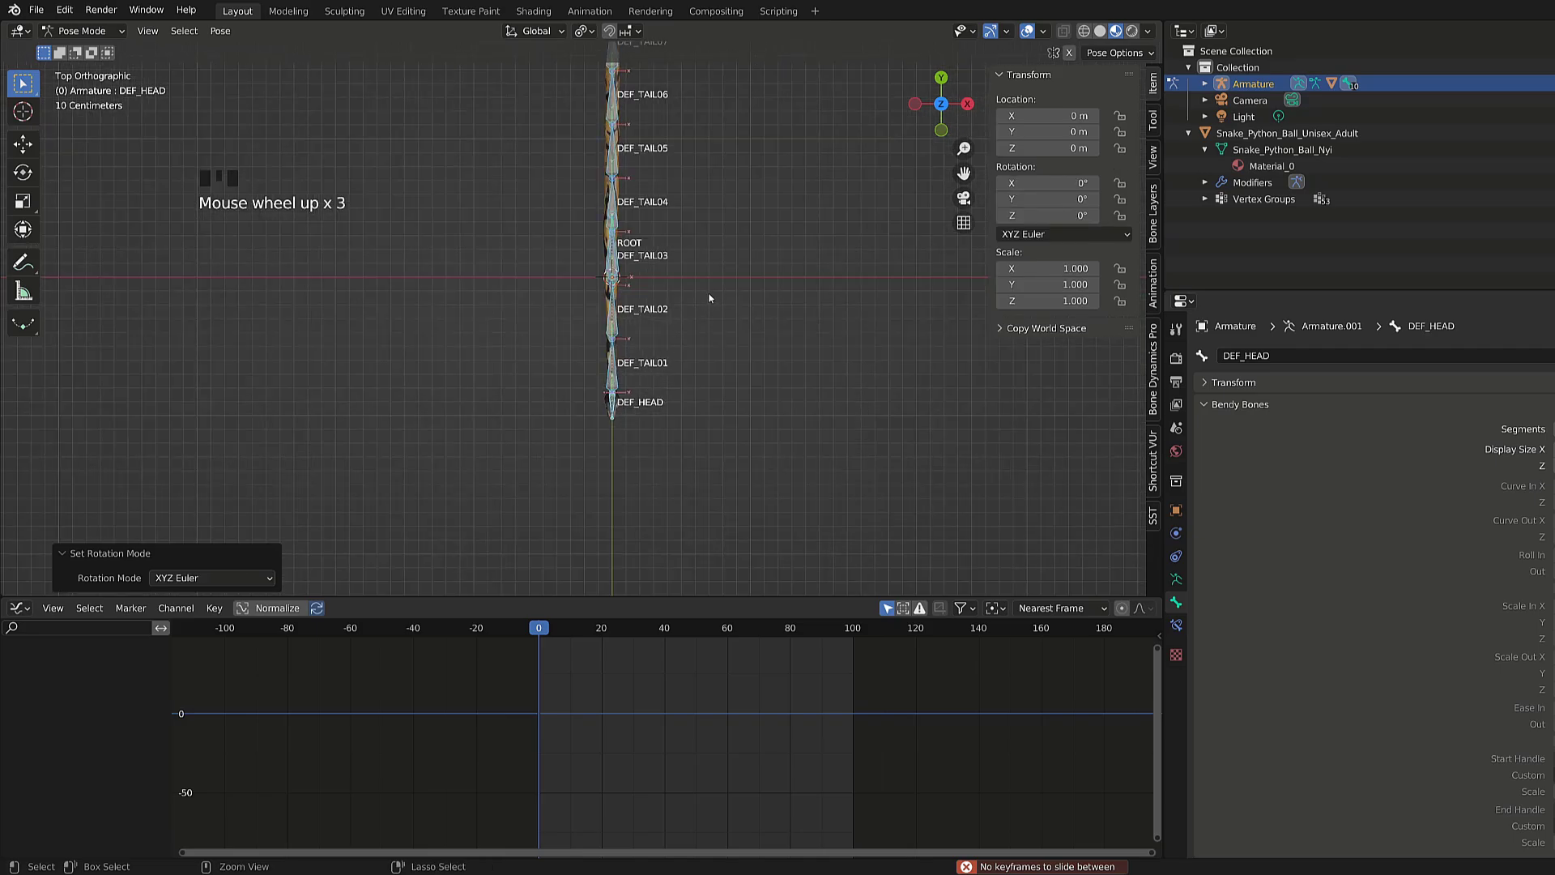
{"action": "key", "text": "ctrl+s"}
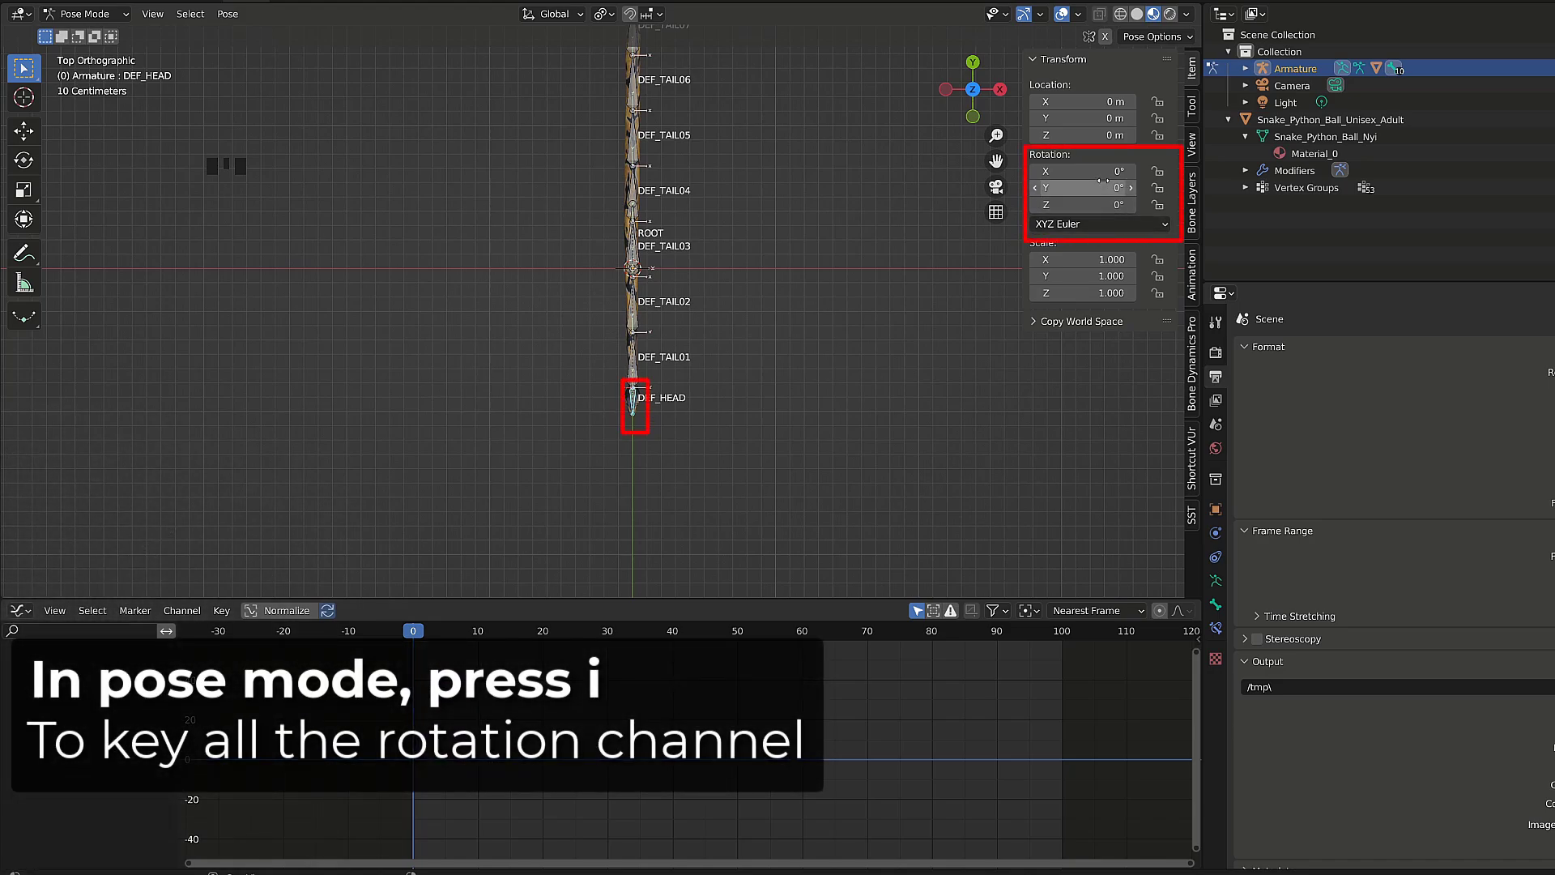
- Key all rotation channels of DEF_HEAD at frames 0 and 80, and set the animation end to frame 79
{"action": "key", "text": "i"}
{"action": "left_click_drag", "start_coordinate": [670, 636], "coordinate": [938, 668]}
{"action": "key", "text": "ctrl+End"}
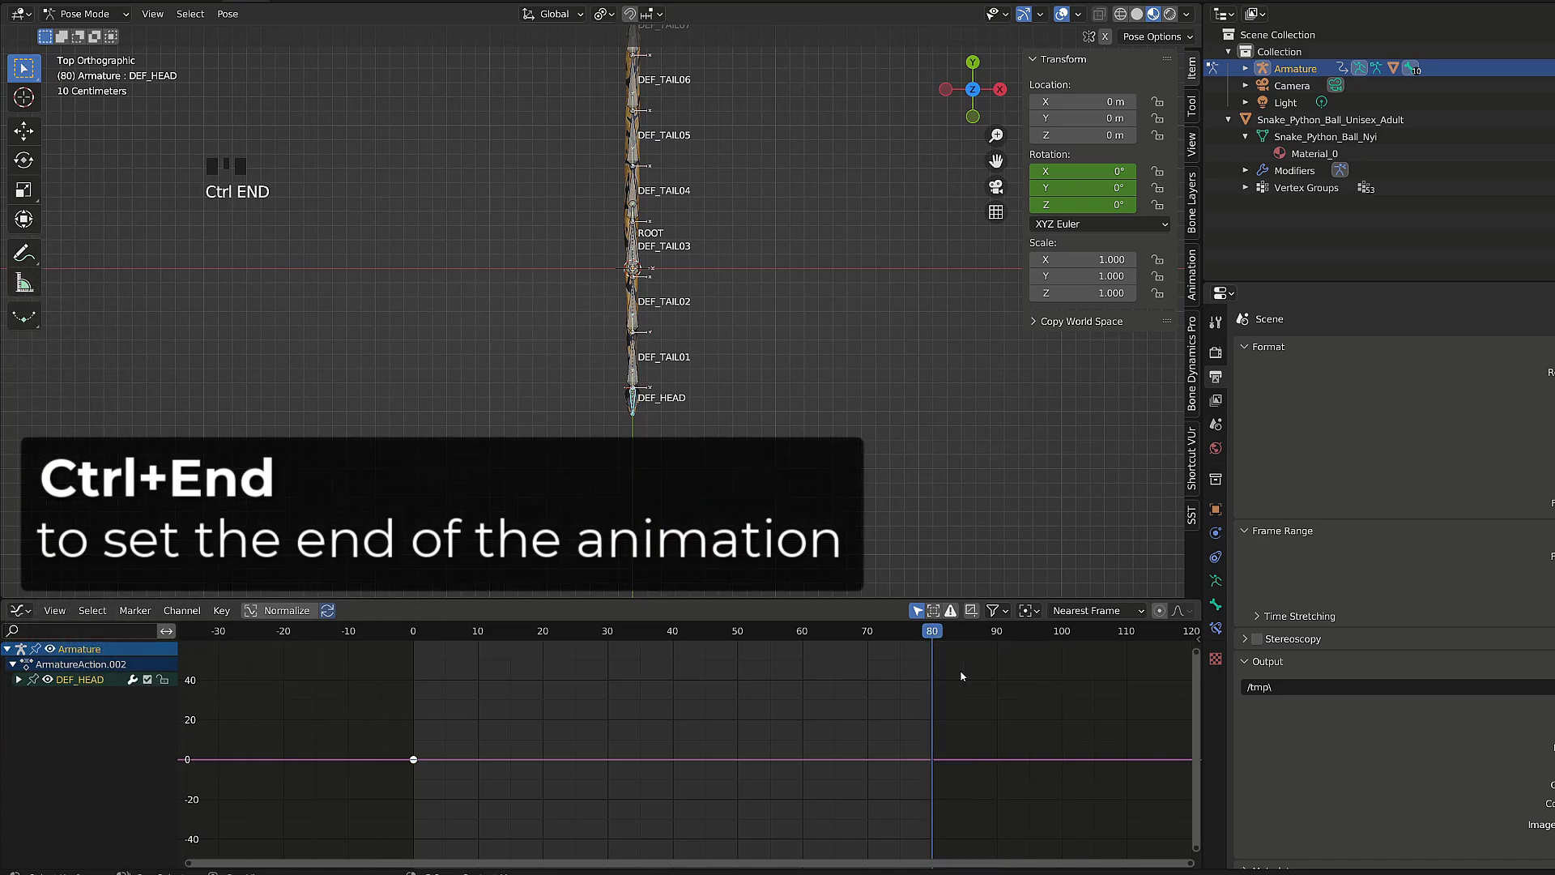
{"action": "key", "text": "Left"}
{"action": "key", "text": "ctrl+End"}
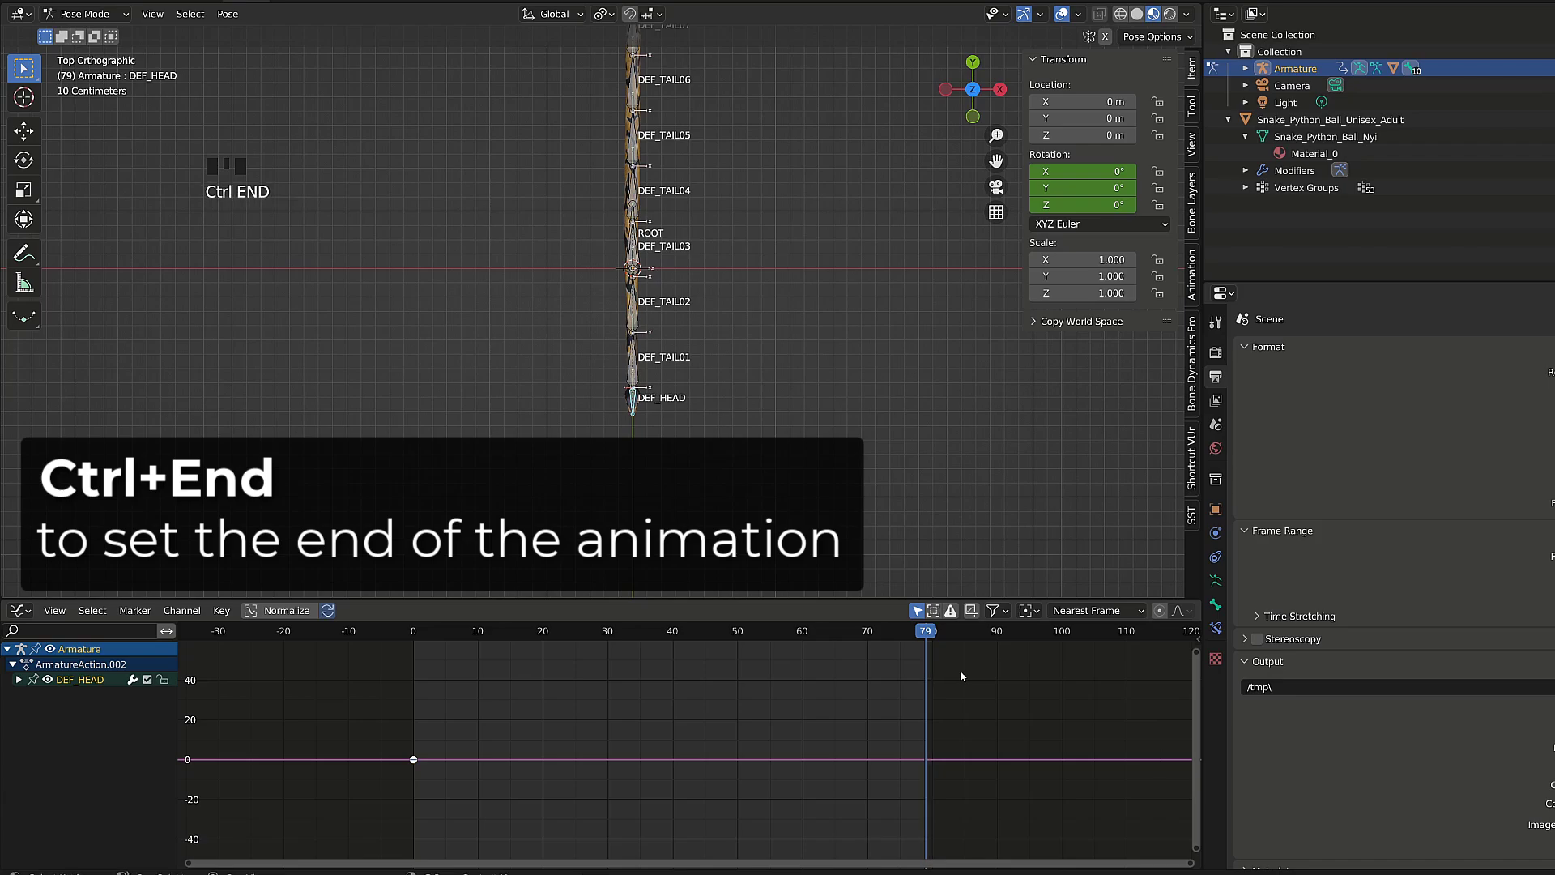
{"action": "key", "text": "Right"}
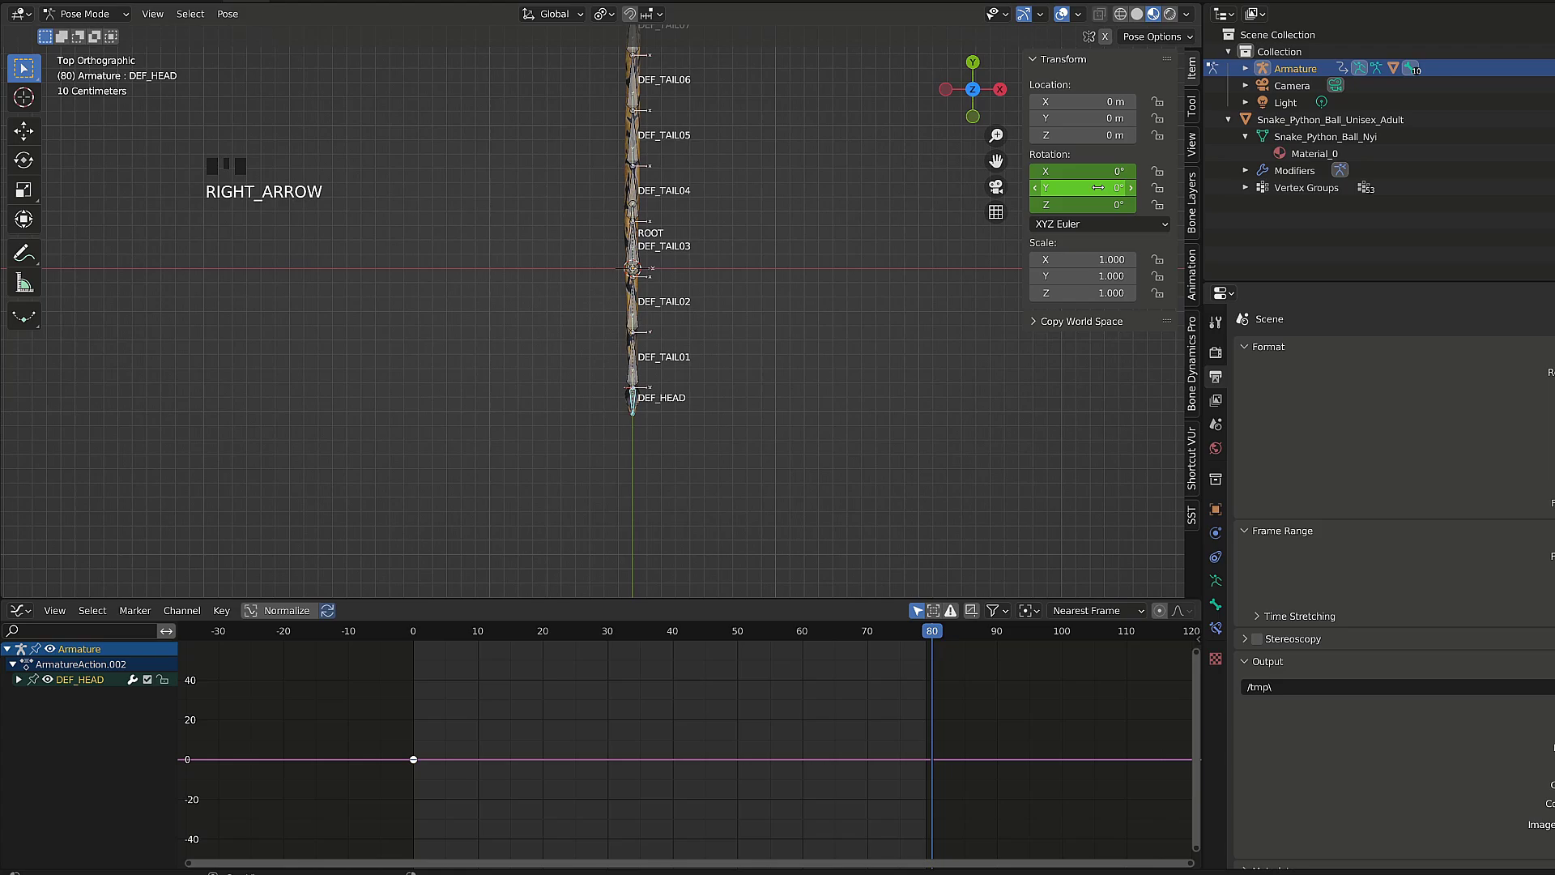
{"action": "key", "text": "i"}
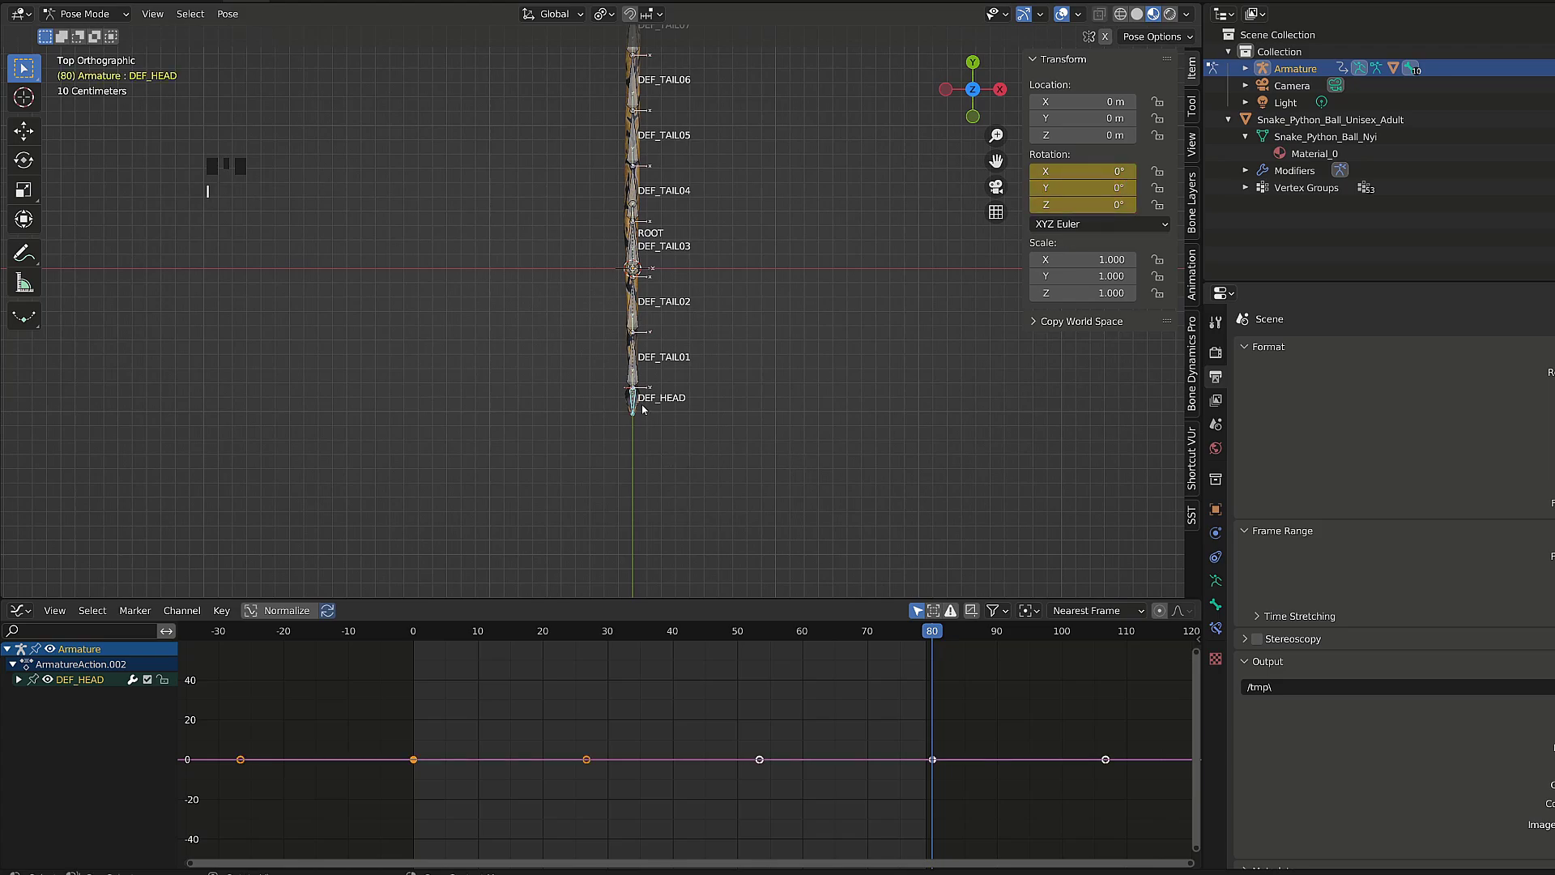
- At frame 0, set the Z rotation of DEF_HEAD to -45° and key its rotation
{"action": "left_click", "coordinate": [632, 405]}
{"action": "left_click", "coordinate": [413, 632]}
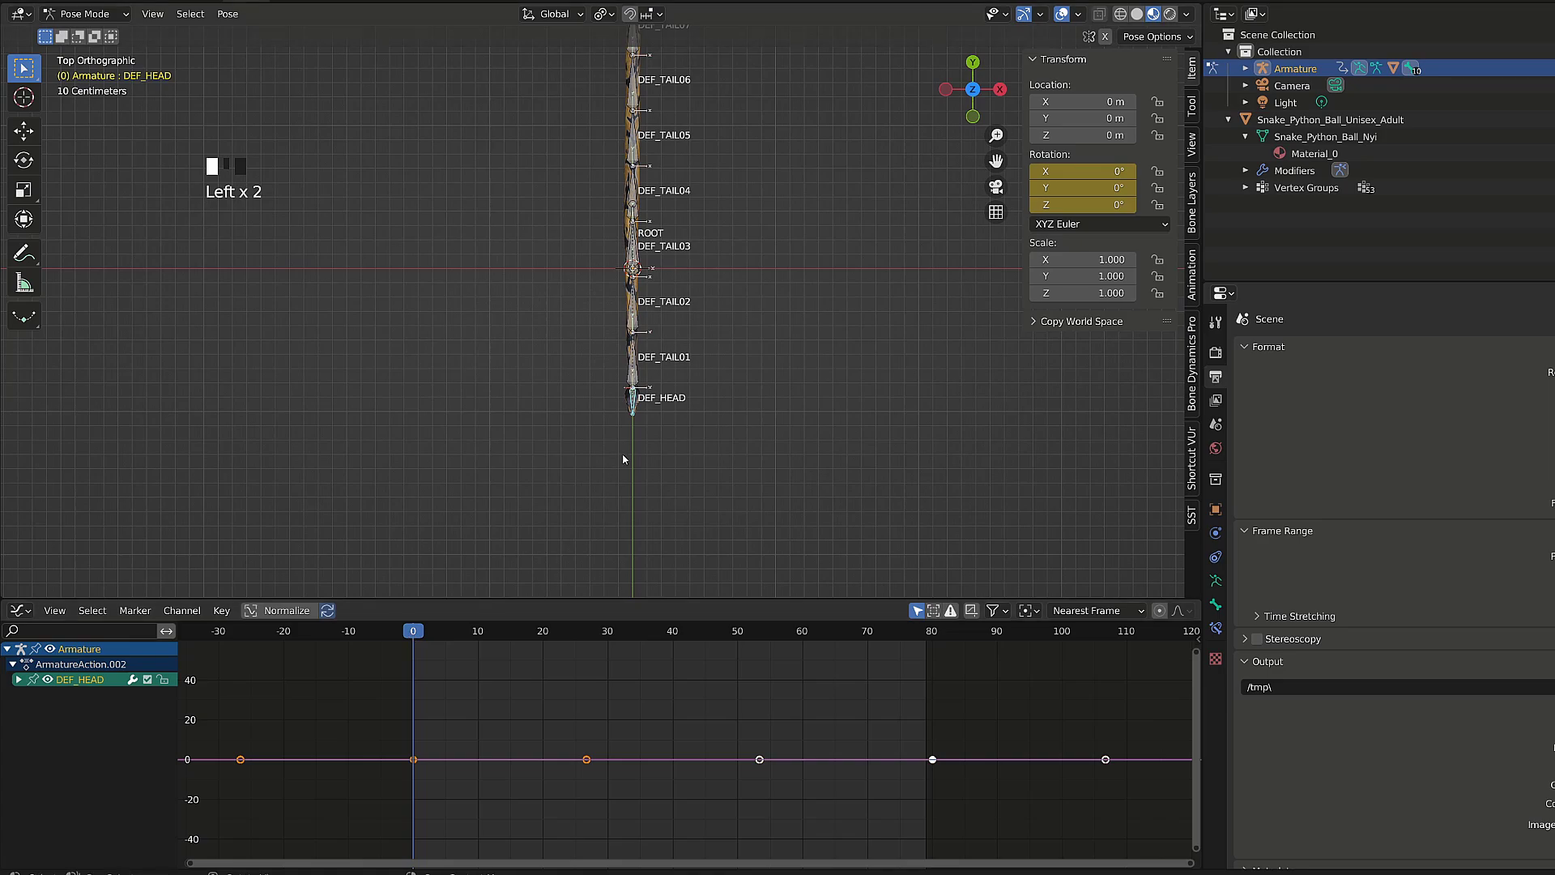
{"action": "key", "text": "r"}
{"action": "left_click", "coordinate": [1074, 240]}
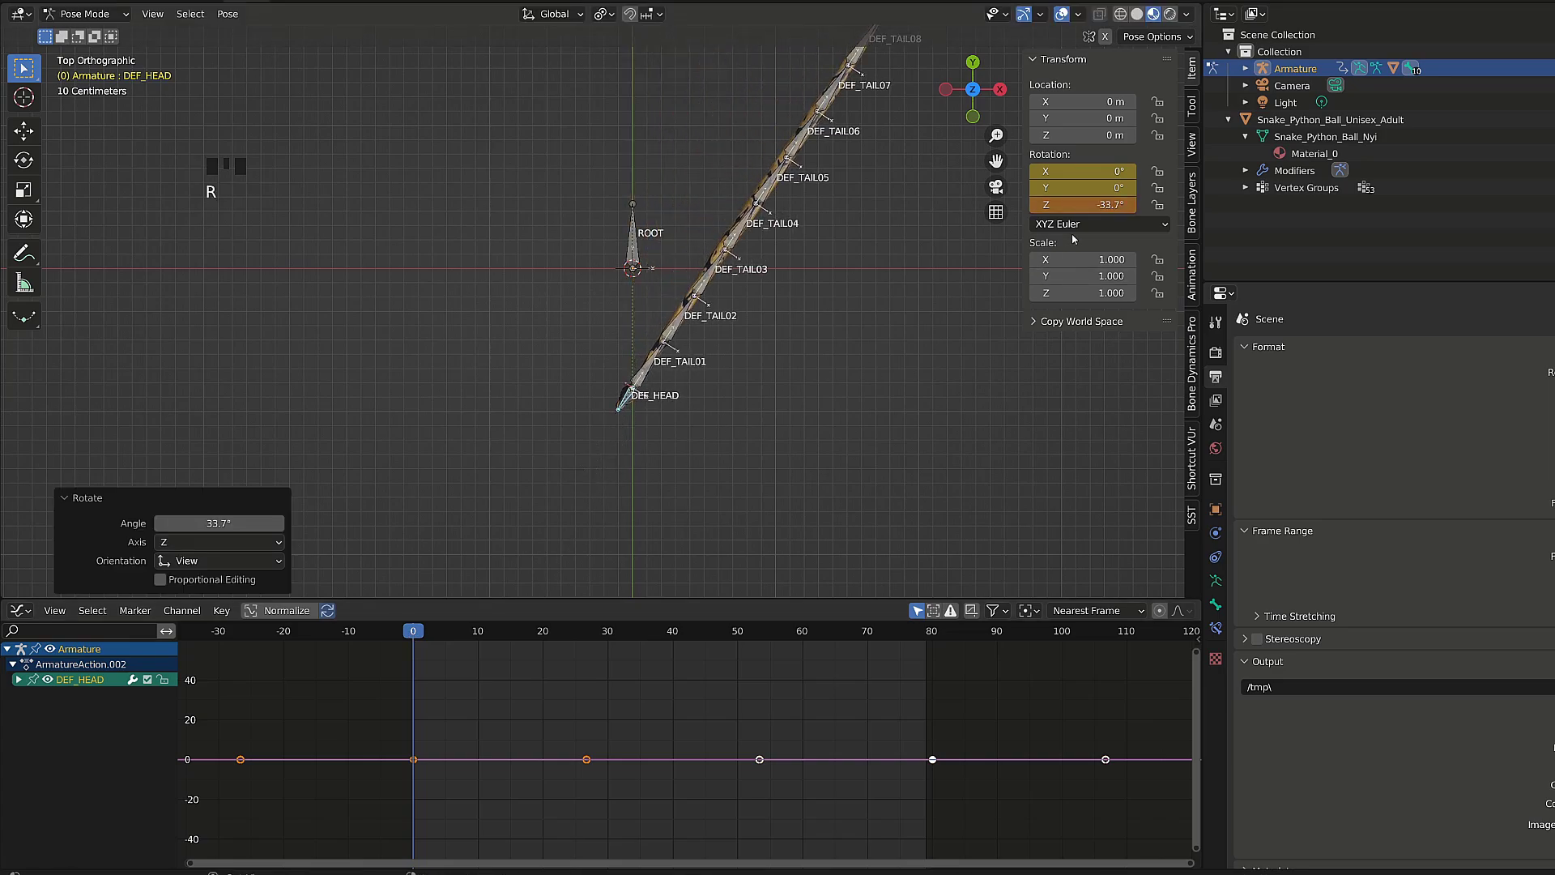
{"action": "left_click", "coordinate": [1082, 205]}
{"action": "type", "text": "-3"}
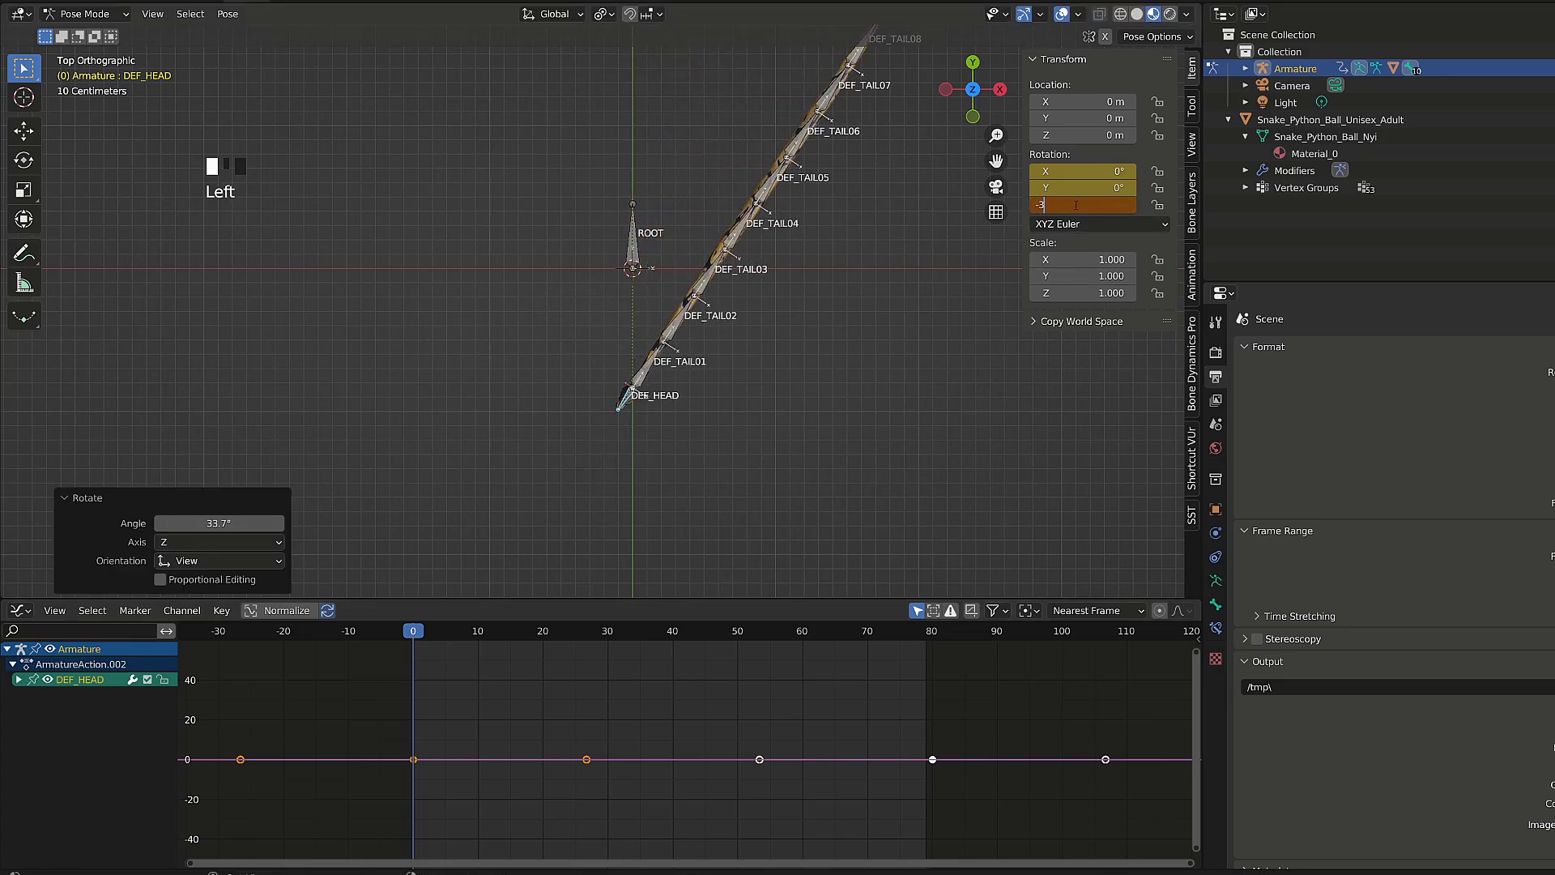
{"action": "type", "text": "5"}
{"action": "key", "text": "Return"}
{"action": "double_click", "coordinate": [1075, 205]}
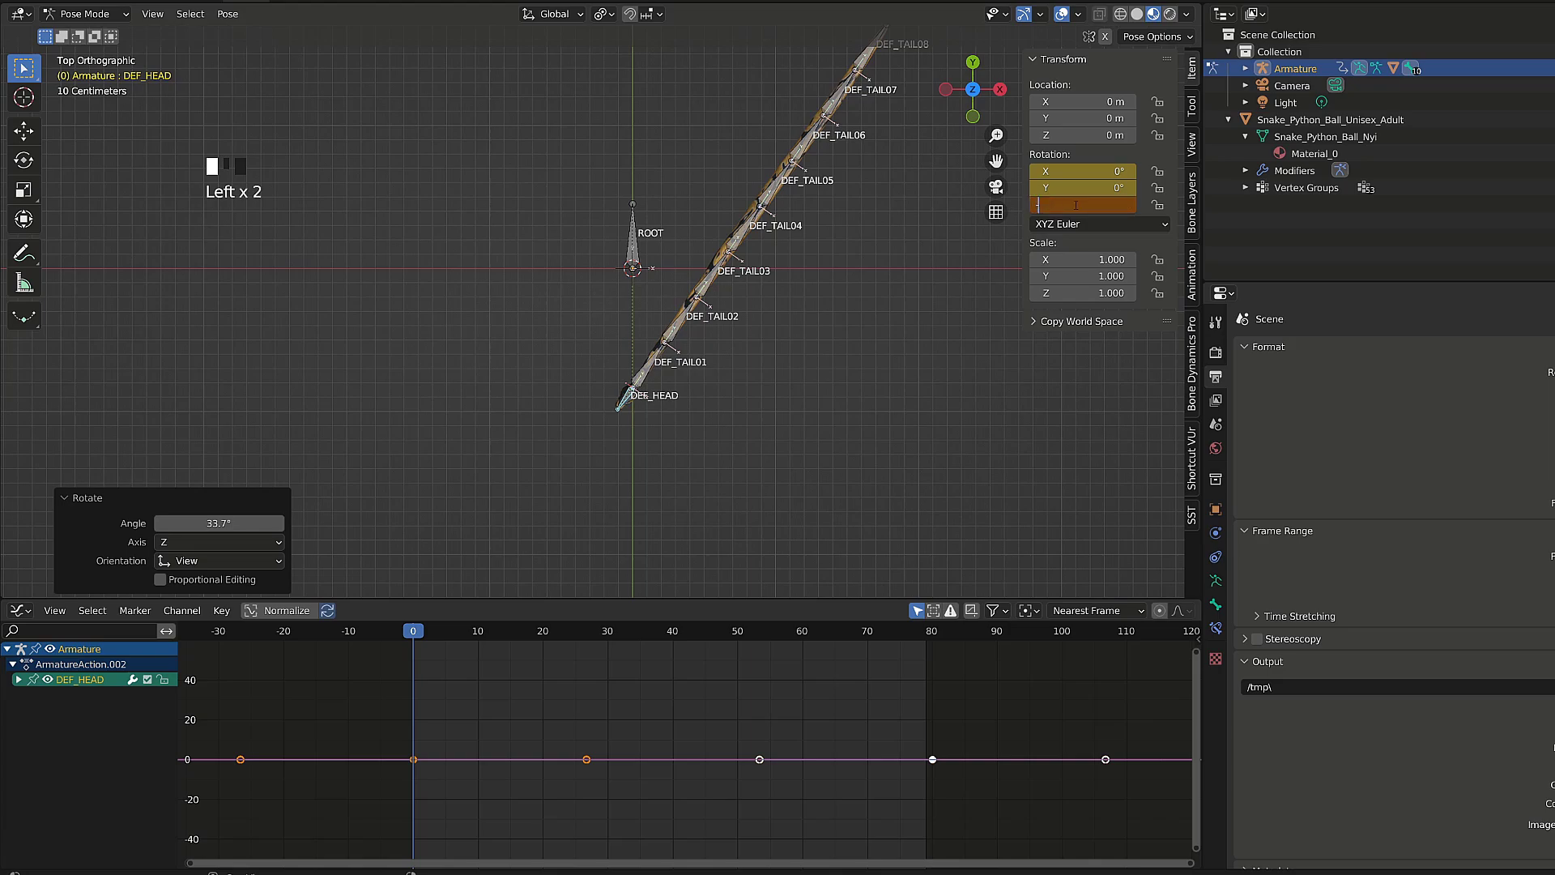
{"action": "key", "text": "Return"}
{"action": "key", "text": "i"}
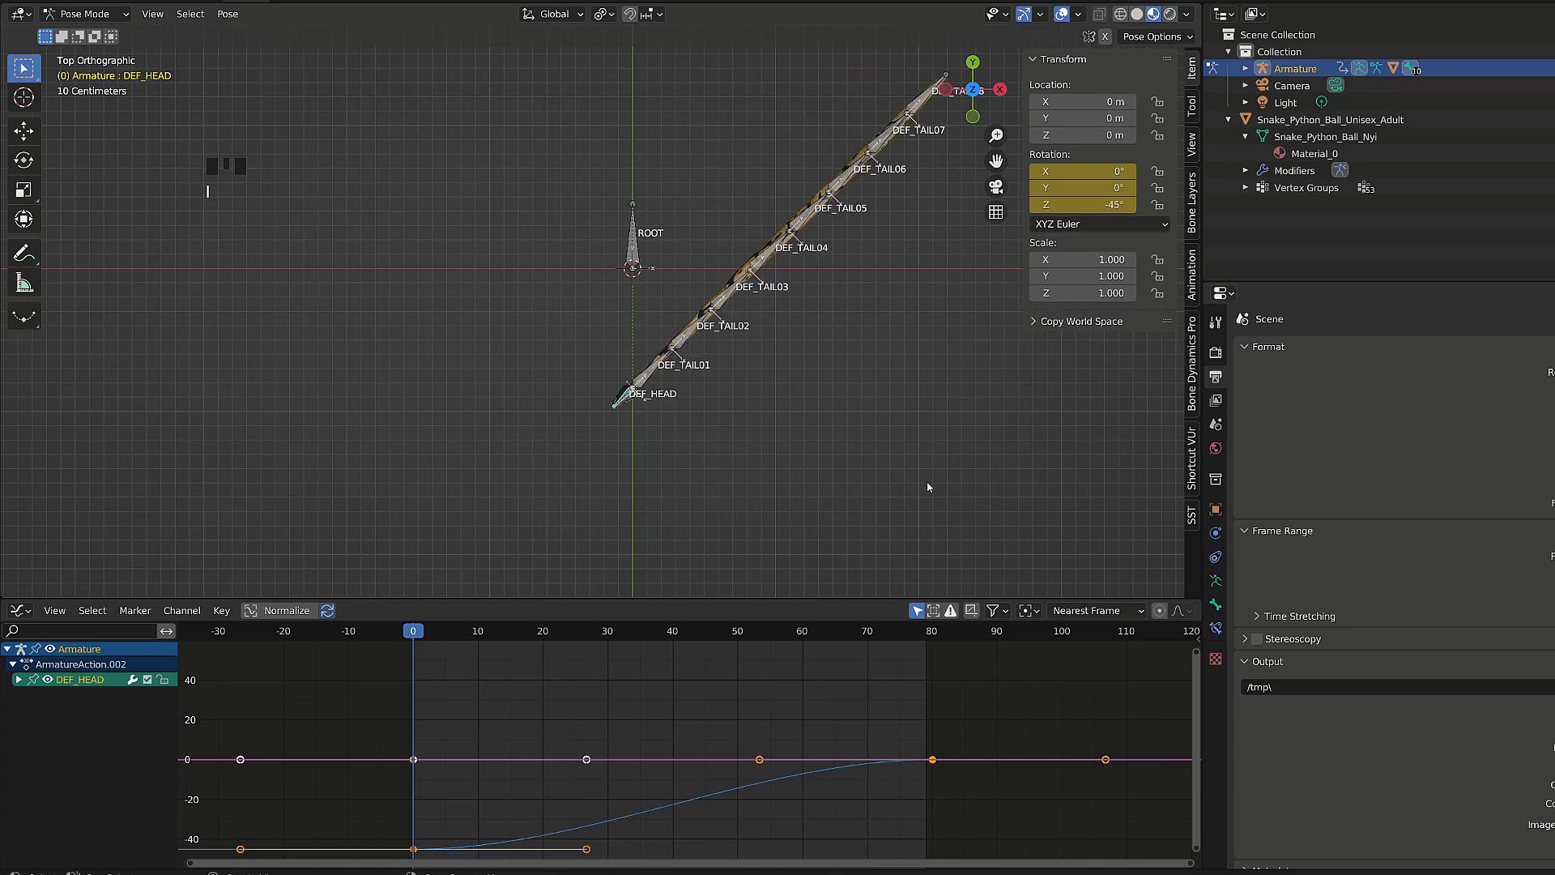
- Duplicate the -45° Z rotation keyframe from frame 0 to frame 80 in the Graph Editor
{"action": "middle_click_drag", "start_coordinate": [615, 789], "coordinate": [628, 722], "text": "shift"}
{"action": "left_click_drag", "start_coordinate": [397, 757], "coordinate": [465, 806]}
{"action": "key", "text": "shift+d"}
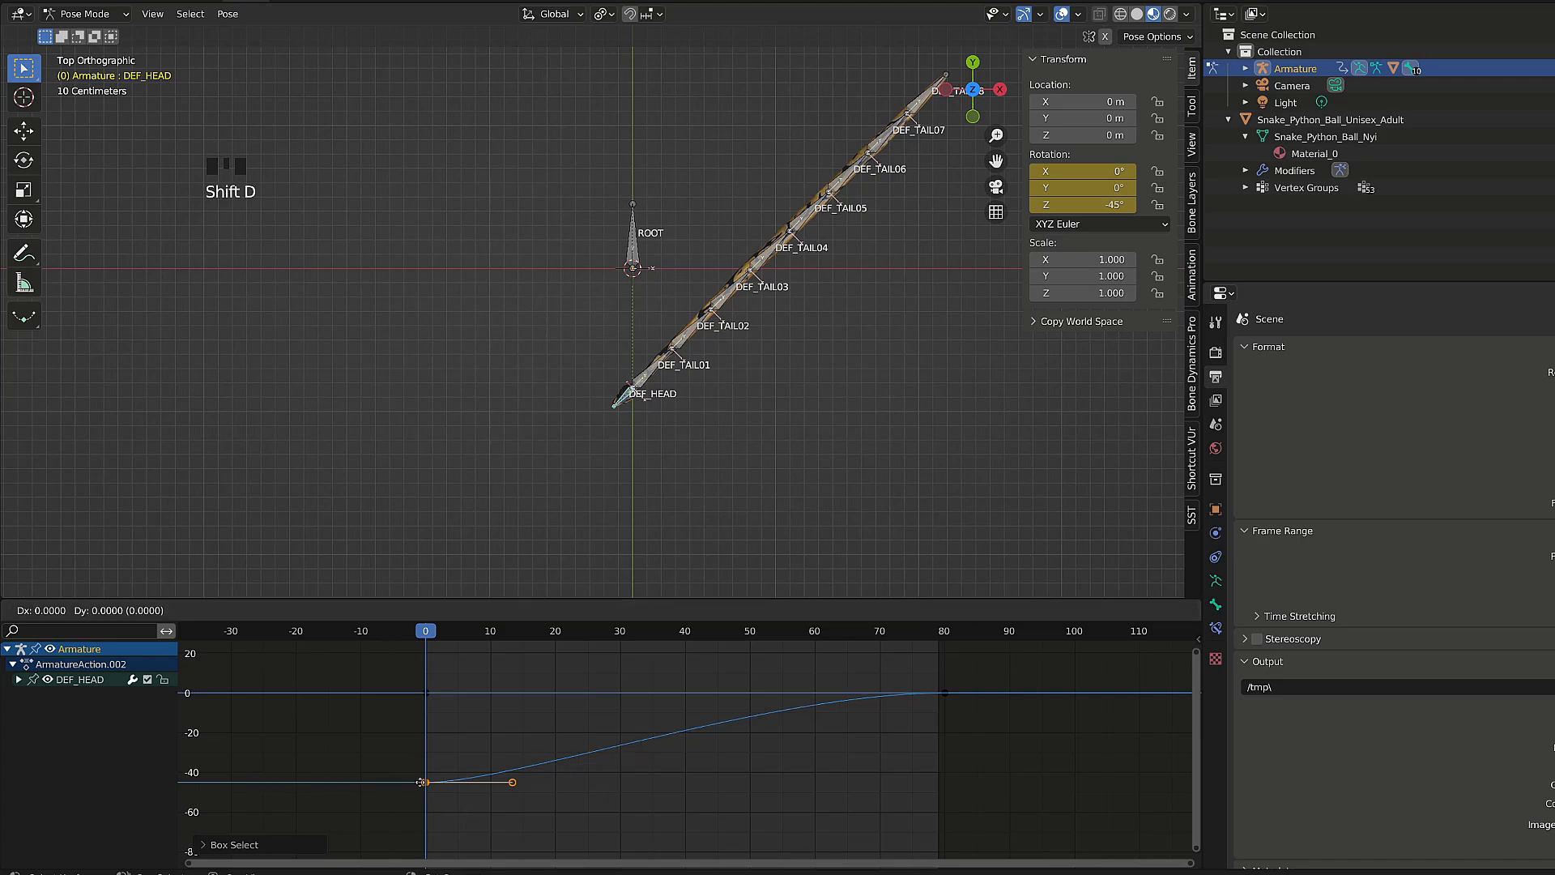
{"action": "left_click", "coordinate": [937, 801]}
- At frame 40, set the Z rotation of DEF_HEAD to 45° and key its rotation
{"action": "left_click", "coordinate": [688, 639]}
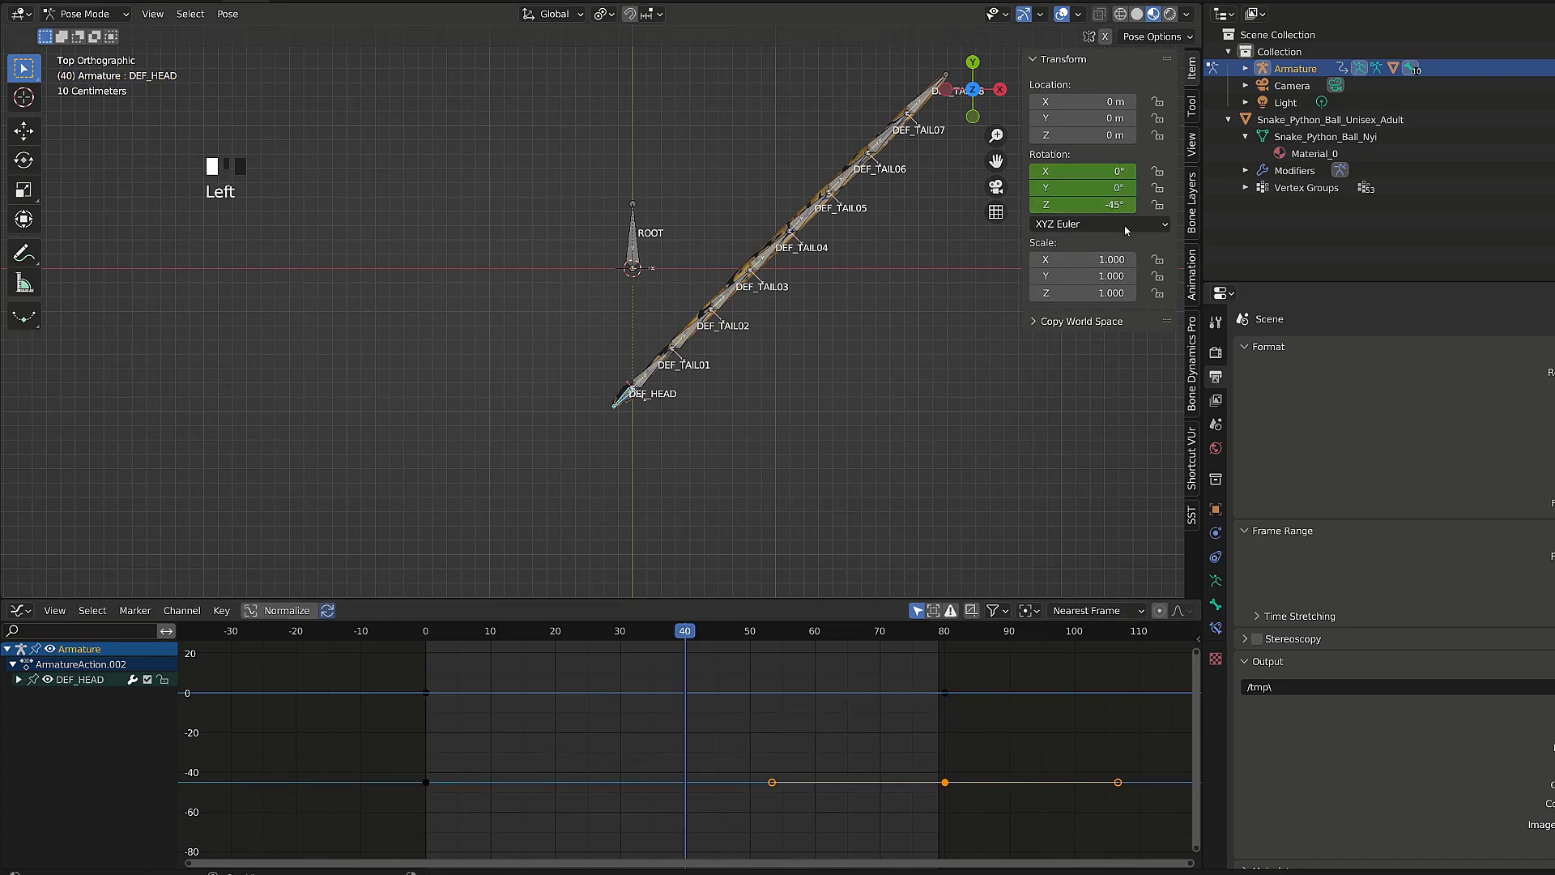
{"action": "double_click", "coordinate": [1111, 205]}
{"action": "key", "text": "Return"}
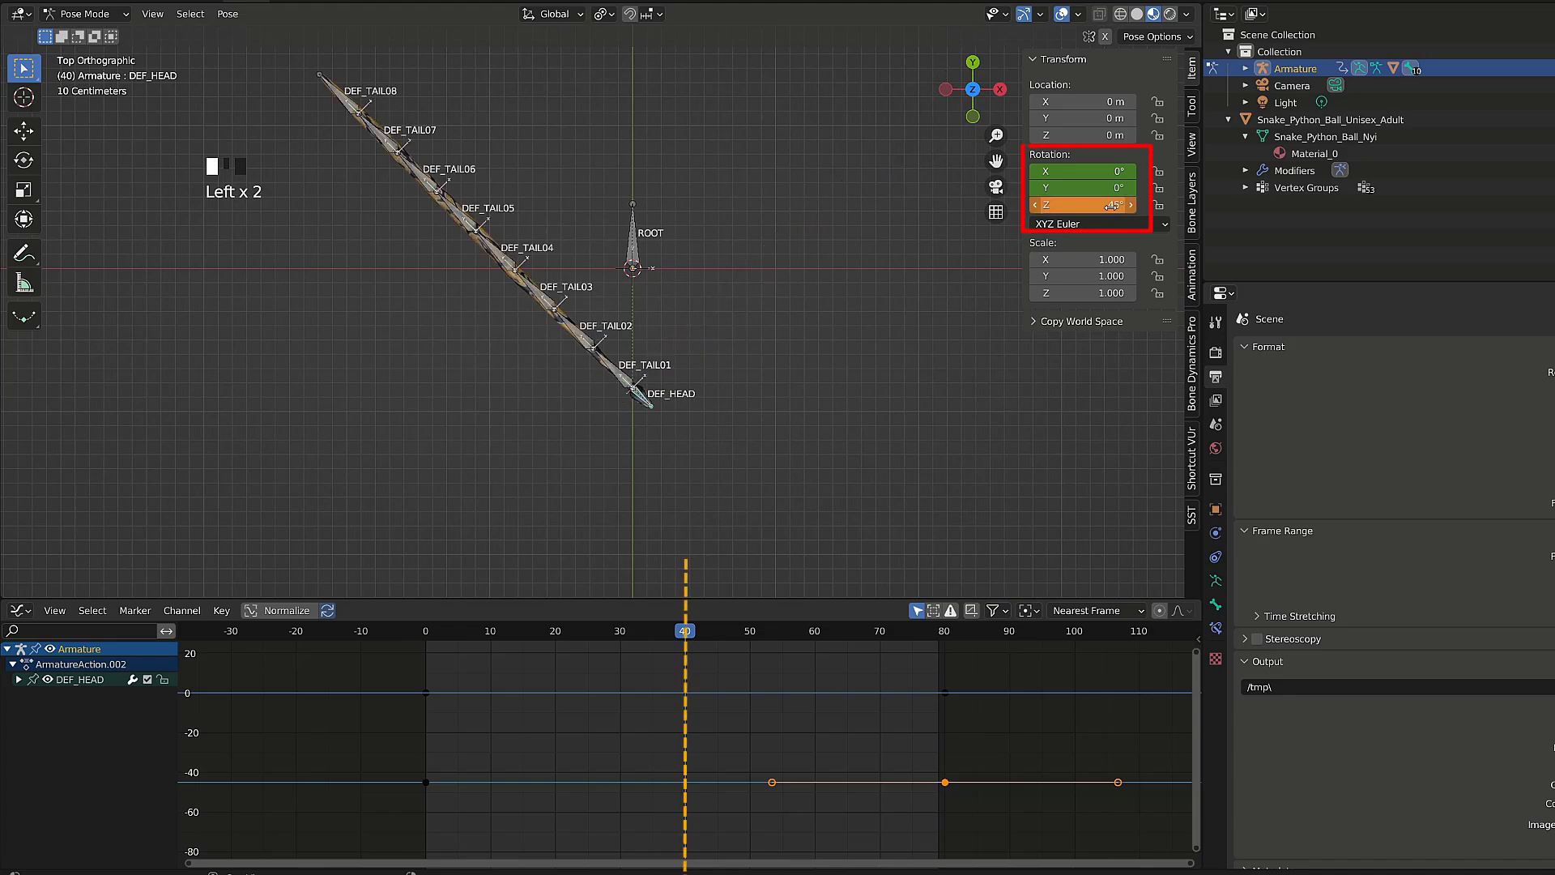
{"action": "key", "text": "i"}
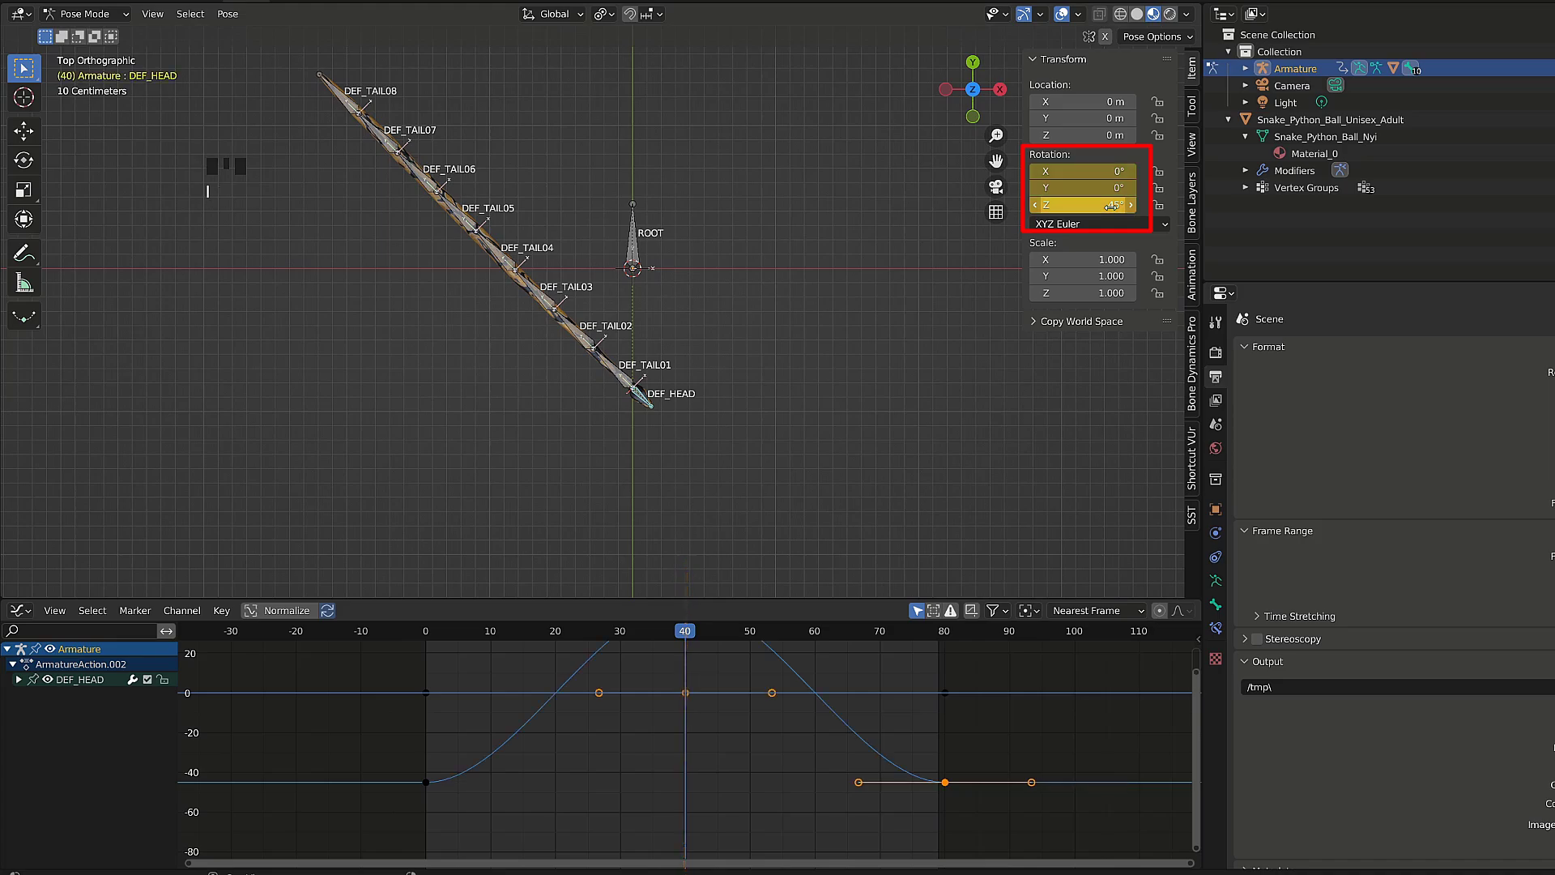
- Add a cyclic modifier to all DEF_HEAD rotation curves and play the animation from the first frame
{"action": "key", "text": "a"}
{"action": "mouse_move", "coordinate": [800, 693]}
{"action": "middle_mouse_down", "text": "shift"}
{"action": "mouse_move", "coordinate": [778, 733]}
{"action": "mouse_move", "coordinate": [798, 712]}
{"action": "middle_mouse_up", "text": "shift"}
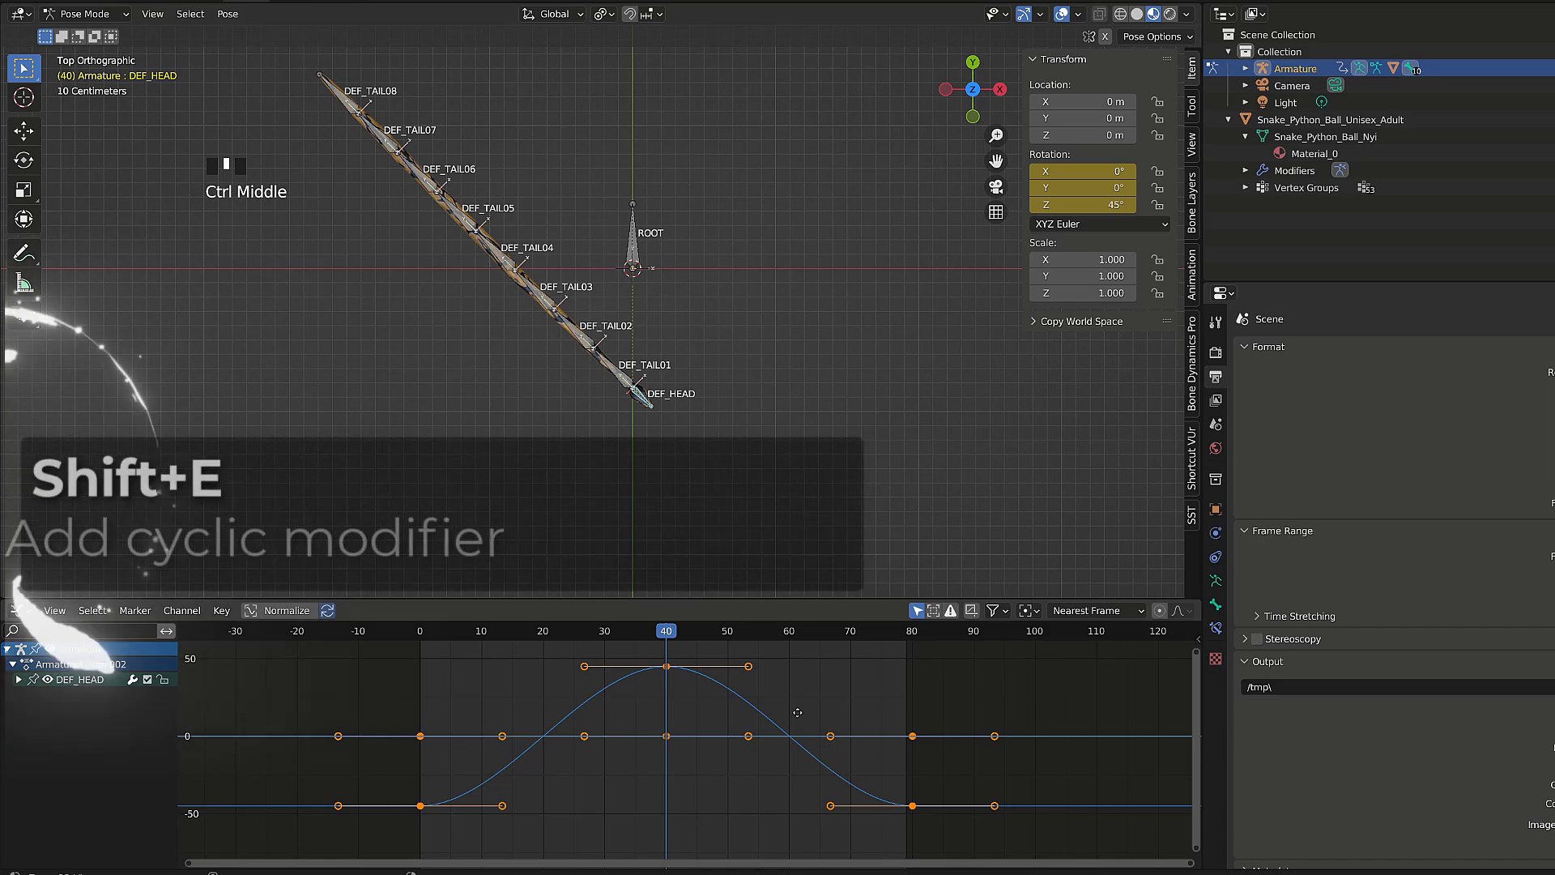
{"action": "middle_click_drag", "start_coordinate": [798, 712], "coordinate": [801, 711], "text": "ctrl"}
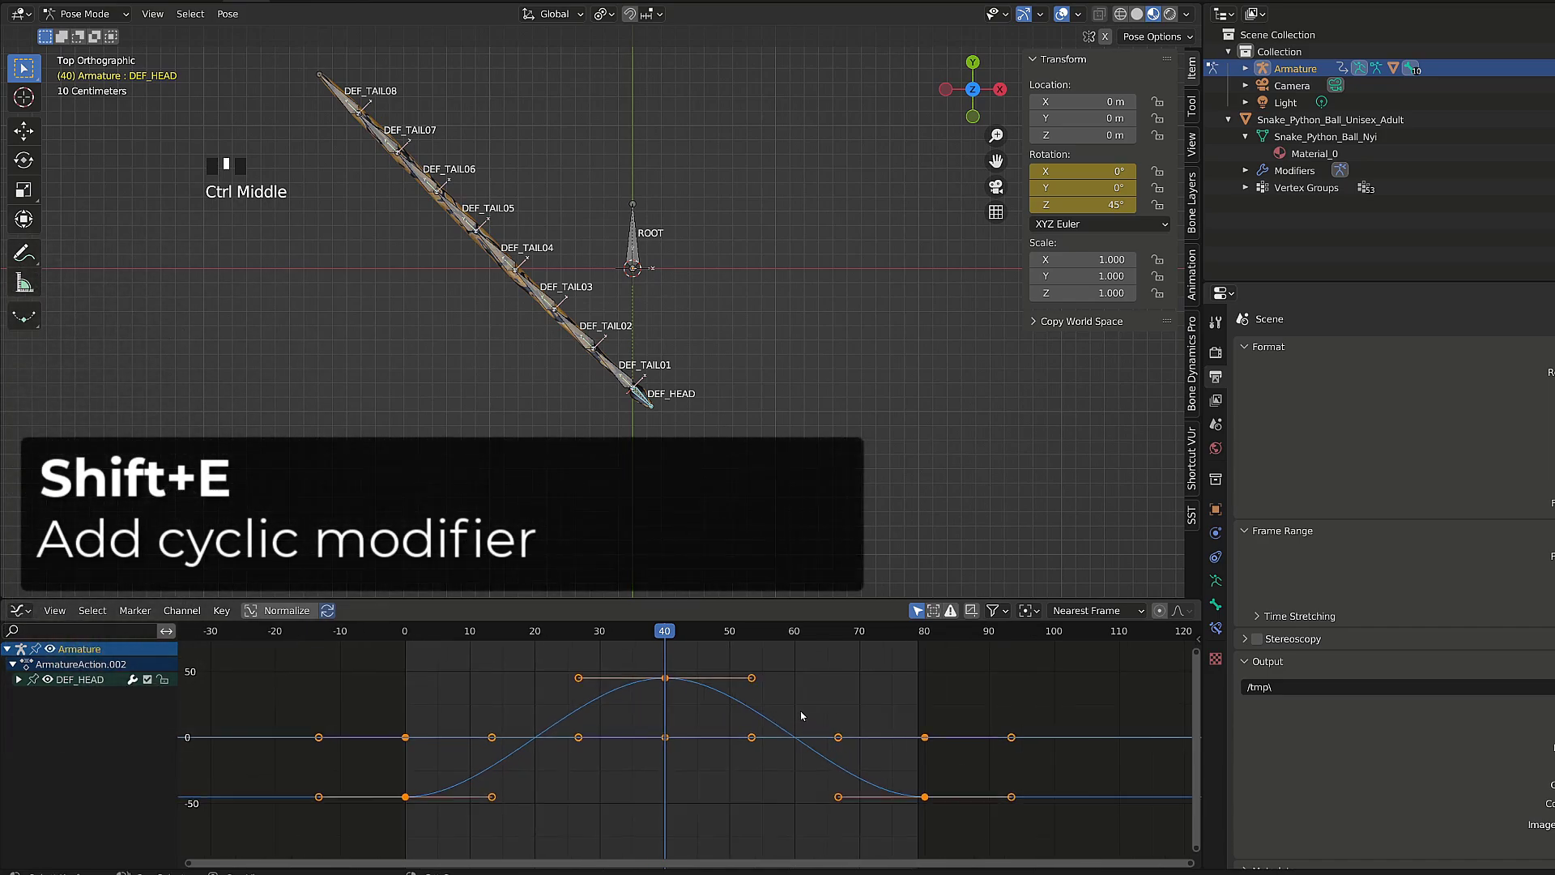
{"action": "key", "text": "shift+e"}
{"action": "left_click", "coordinate": [771, 708]}
{"action": "key", "text": "shift+Left"}
{"action": "key", "text": "space"}
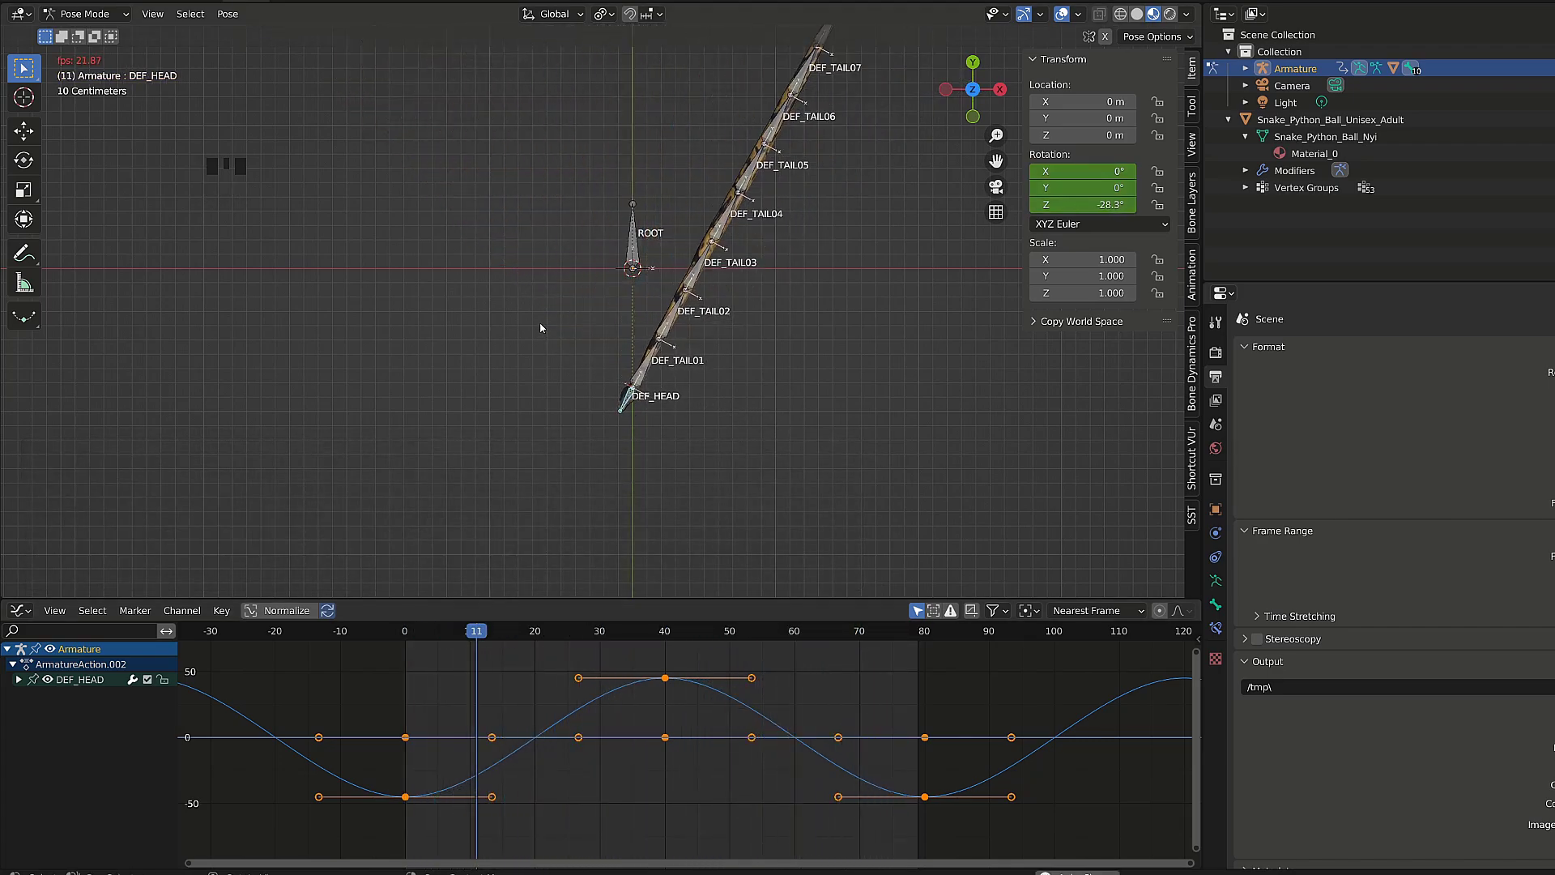
- Stop playback, return to frame 0, and key the rotation of bones DEF_TAIL01 through DEF_TAIL08
{"action": "key", "text": "space"}
{"action": "key", "text": "shift+Left"}
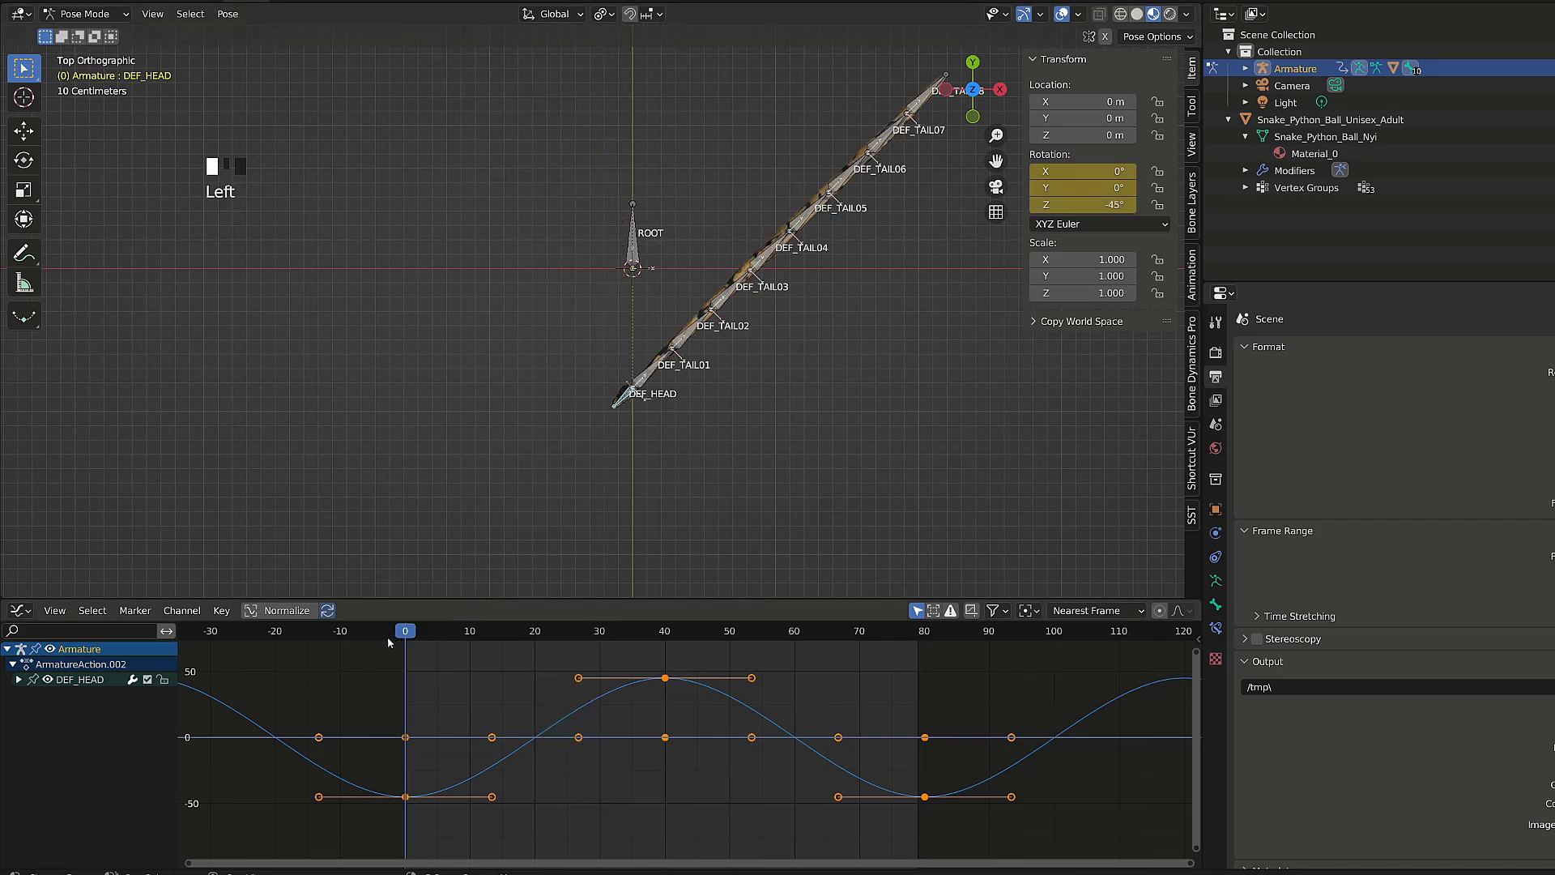
{"action": "middle_click_drag", "start_coordinate": [623, 412], "coordinate": [628, 465], "text": "shift"}
{"action": "key", "text": "a"}
{"action": "key", "text": "a"}
{"action": "key", "text": "a"}
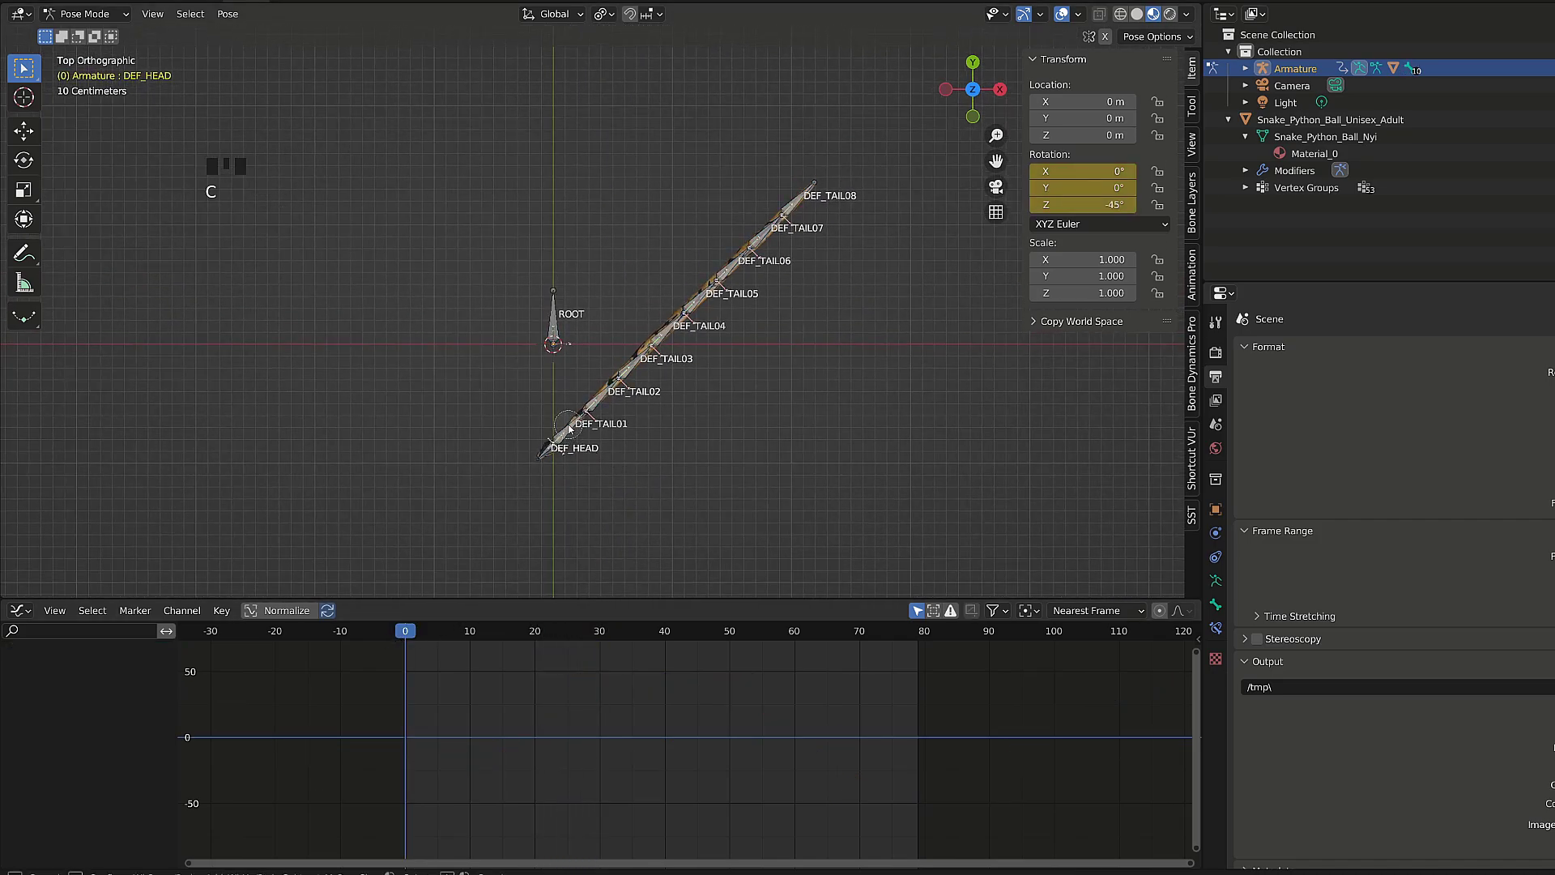
{"action": "left_click_drag", "start_coordinate": [569, 427], "coordinate": [797, 200]}
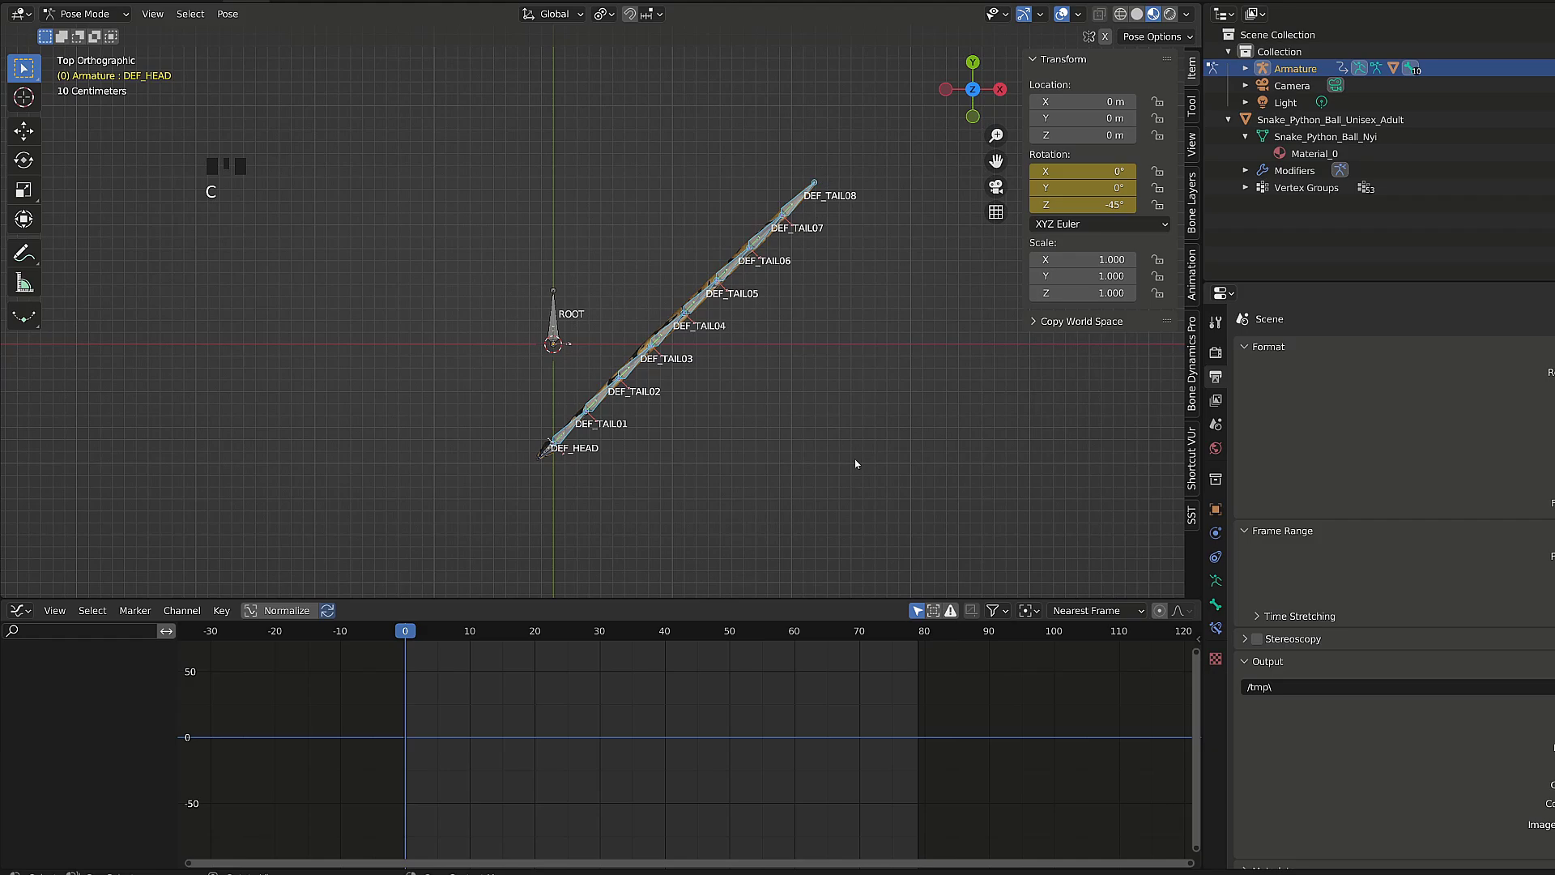
{"action": "key", "text": "i"}
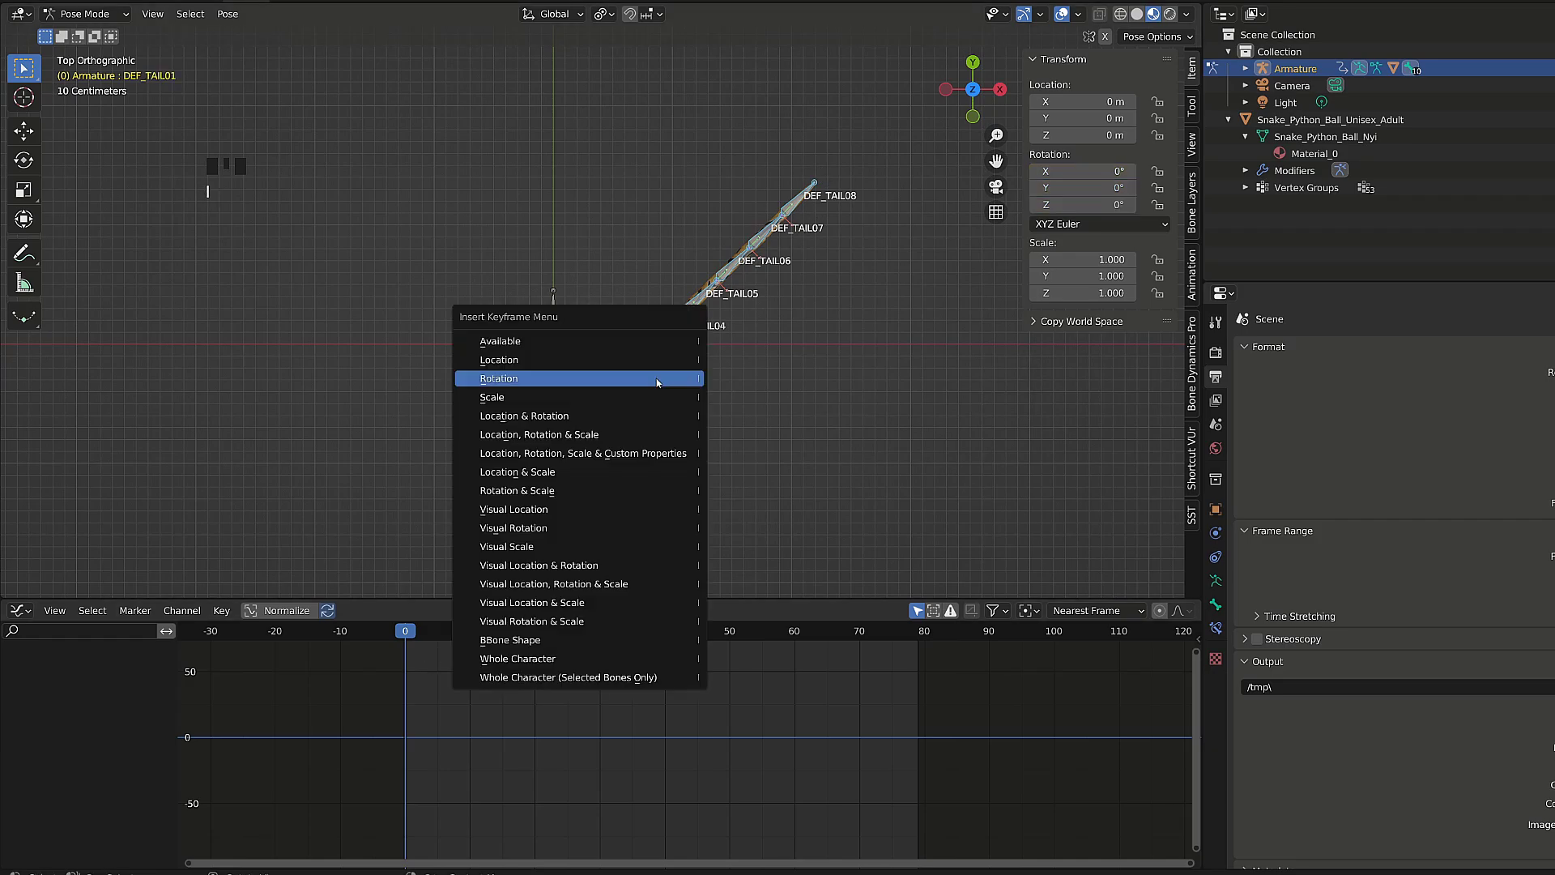
{"action": "left_click", "coordinate": [587, 383]}
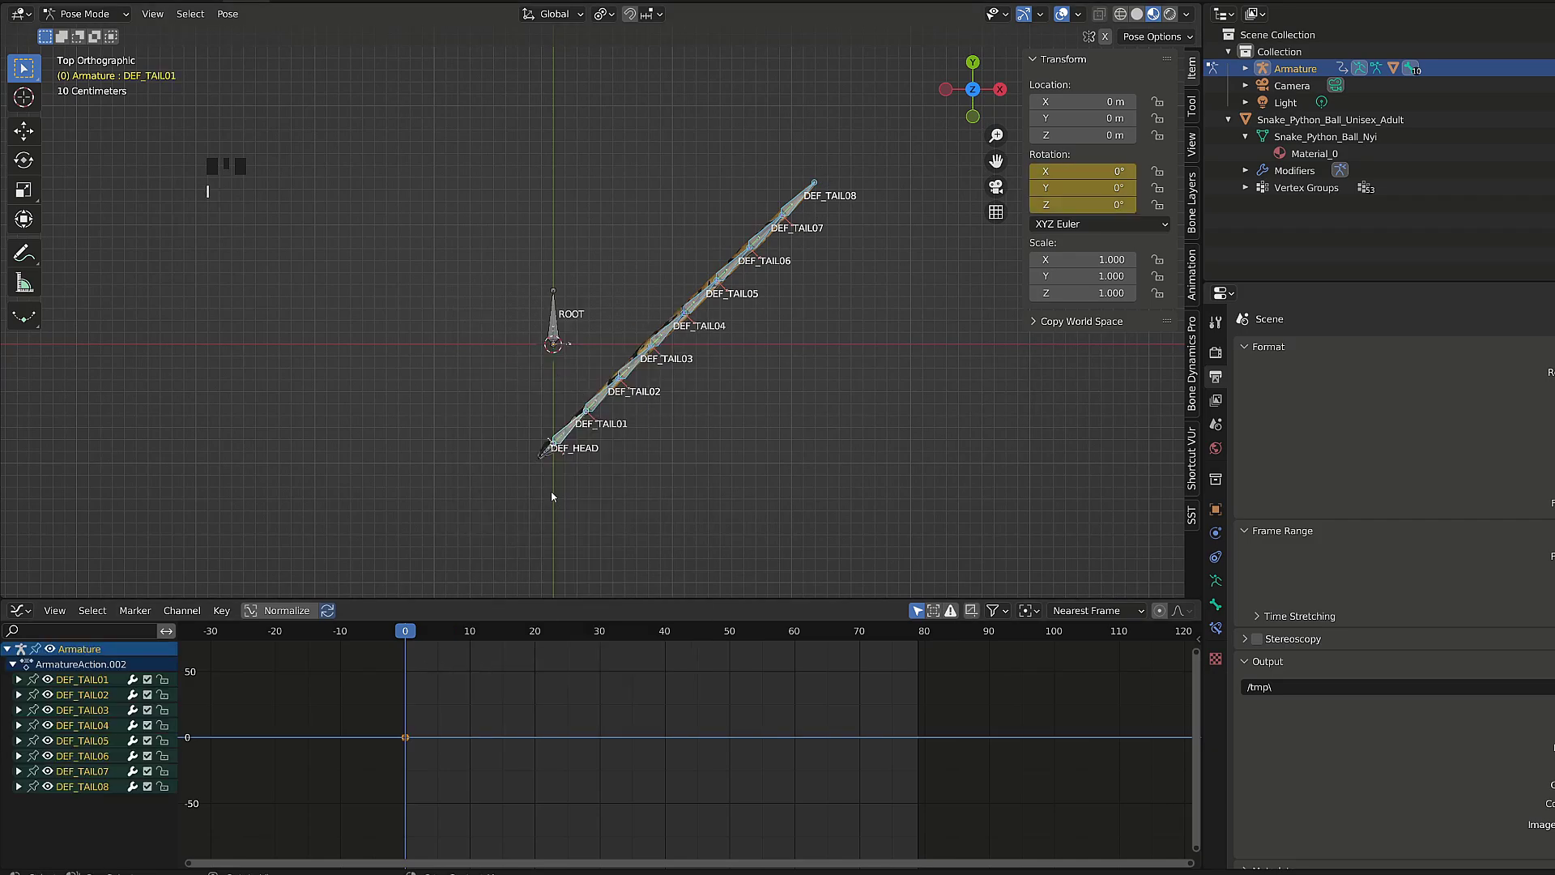
- Copy all DEF_HEAD rotation curves, paste them onto DEF_TAIL01 at frame 0, and play the animation
{"action": "left_click", "coordinate": [546, 456]}
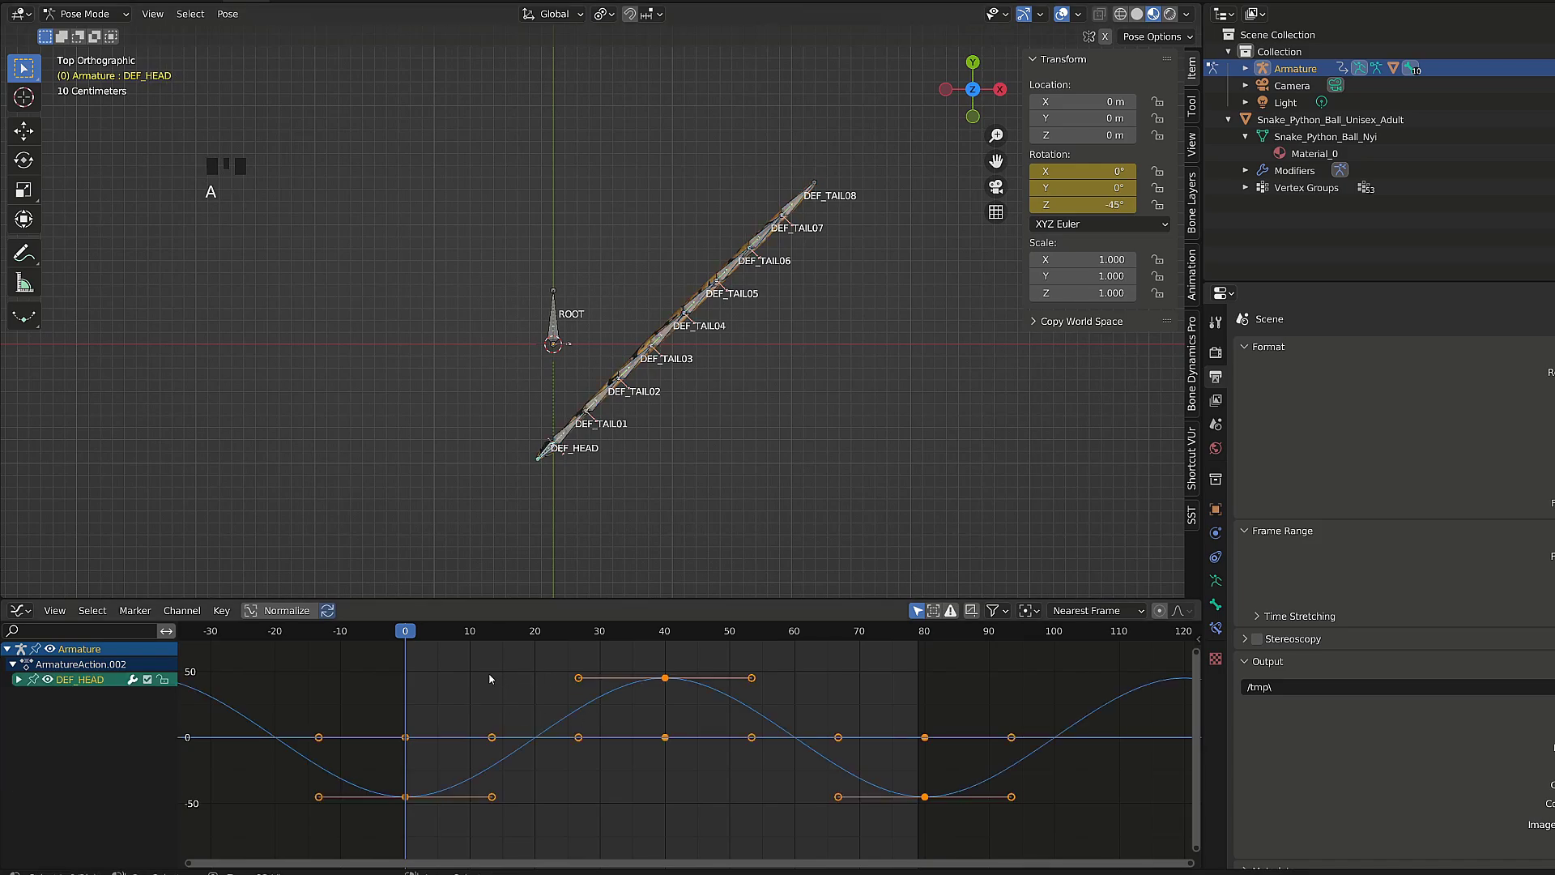
{"action": "key", "text": "ctrl+c"}
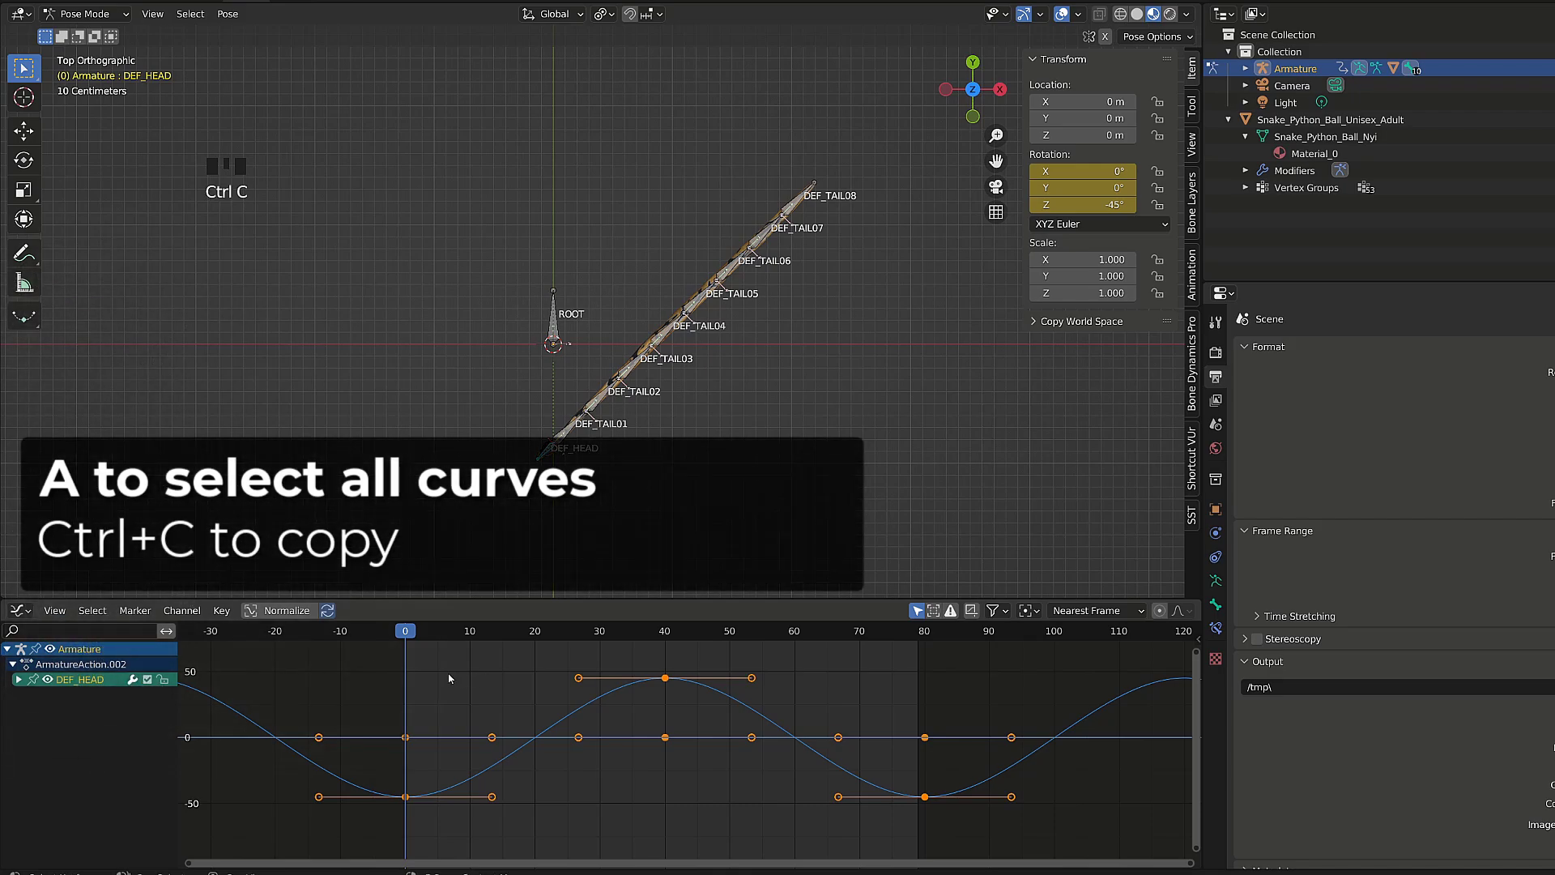
{"action": "left_click", "coordinate": [564, 435]}
{"action": "key", "text": "a"}
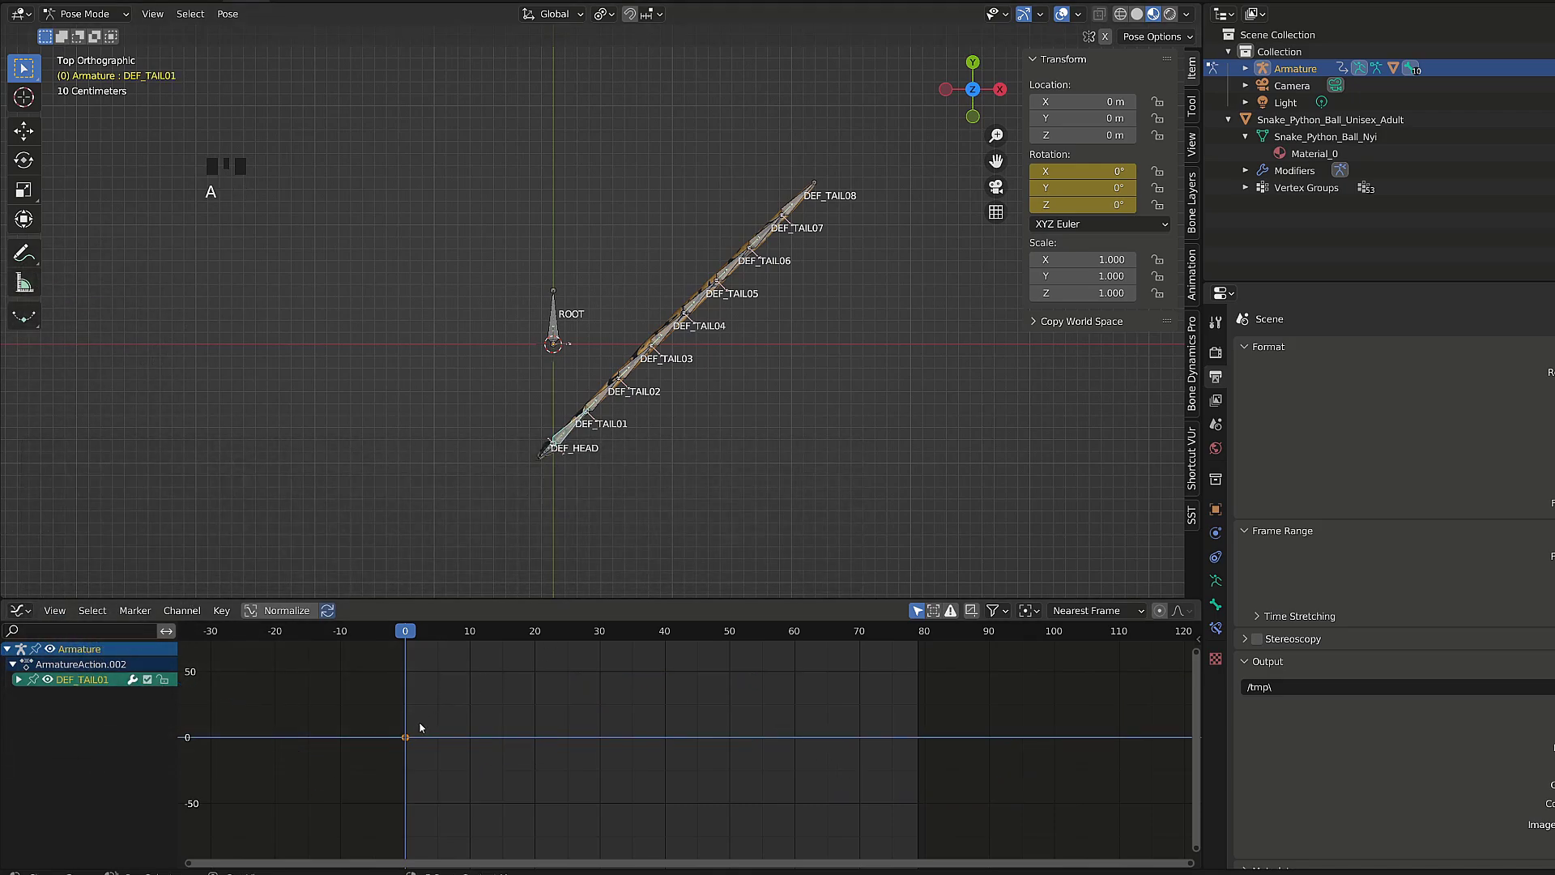
{"action": "key", "text": "ctrl+v"}
{"action": "key", "text": "space"}
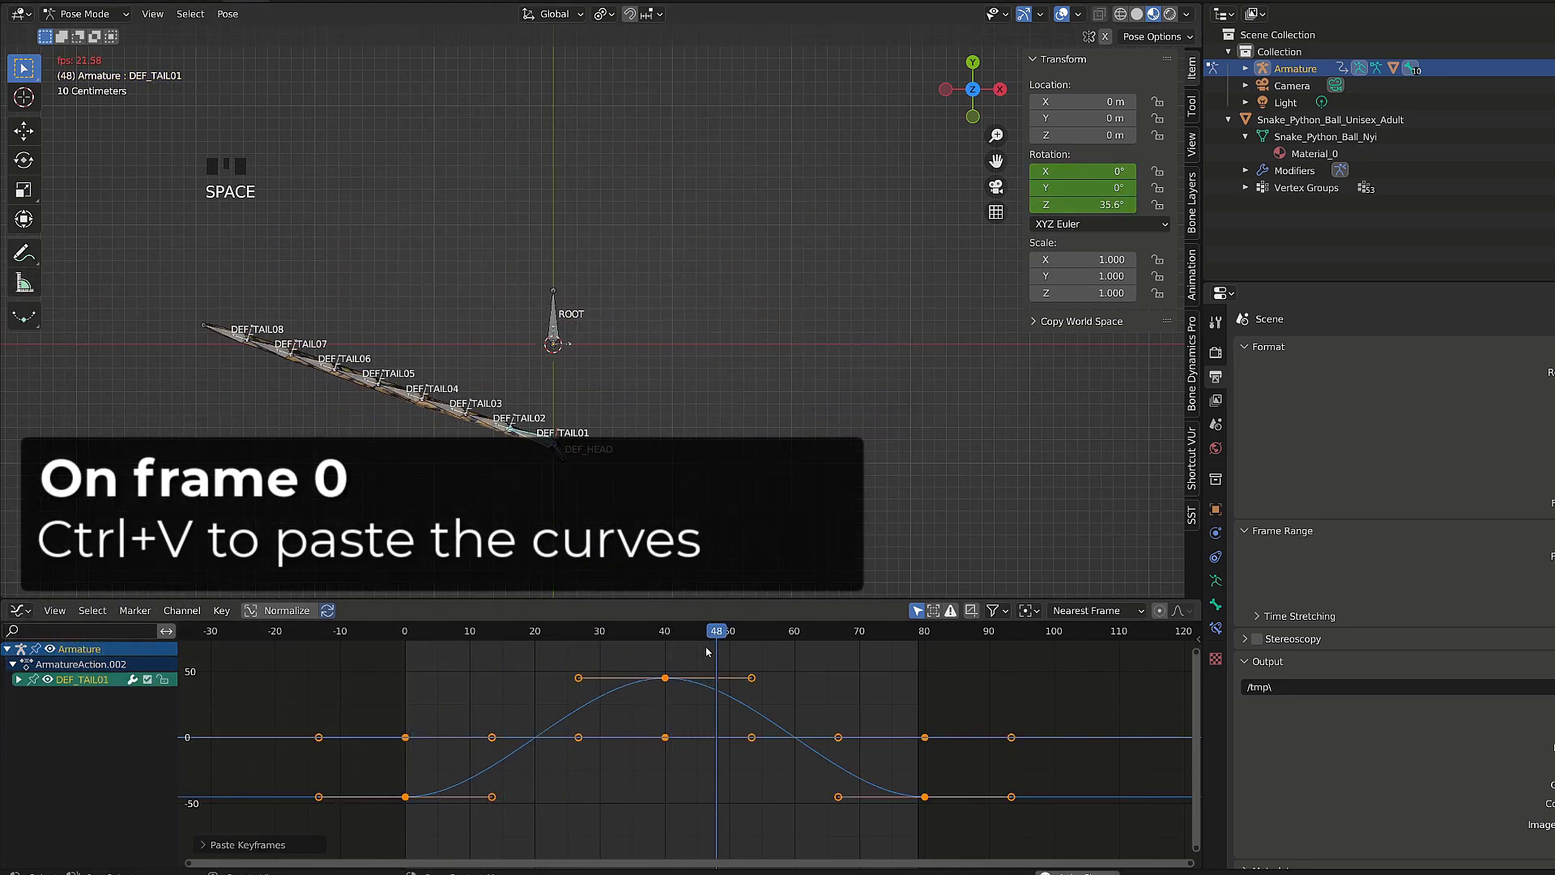
- Stop playback and add a cyclic modifier to all DEF_TAIL01 rotation curves
{"action": "key", "text": "space"}
{"action": "key", "text": "shift+e"}
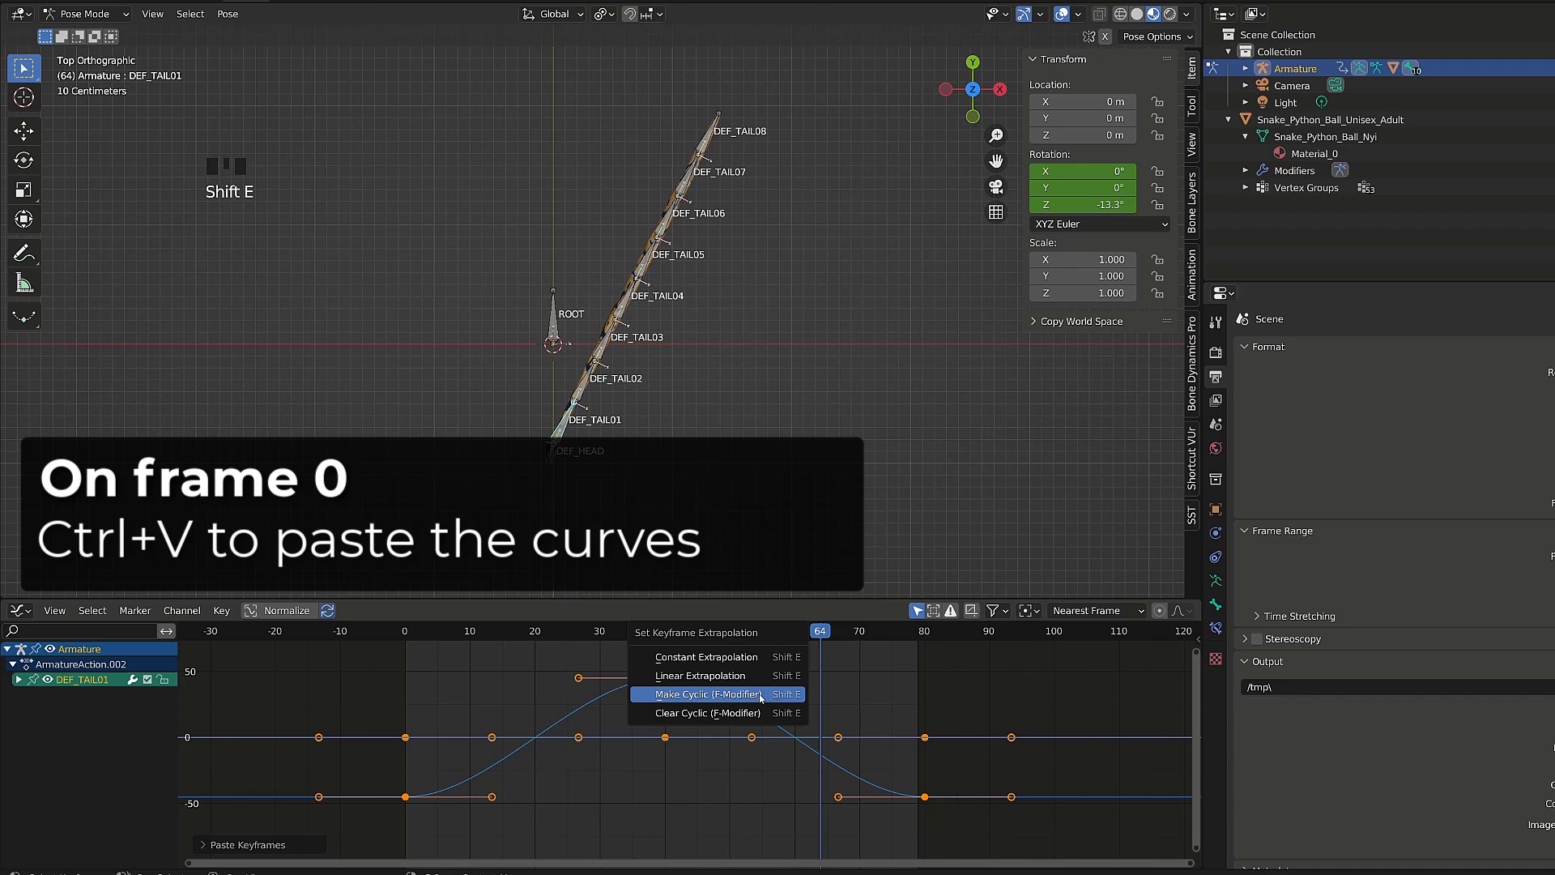
{"action": "left_click", "coordinate": [761, 694]}
- Shift the DEF_TAIL01 curves 18 frames forward in time only, and play the result
{"action": "left_click_drag", "start_coordinate": [401, 633], "coordinate": [613, 650]}
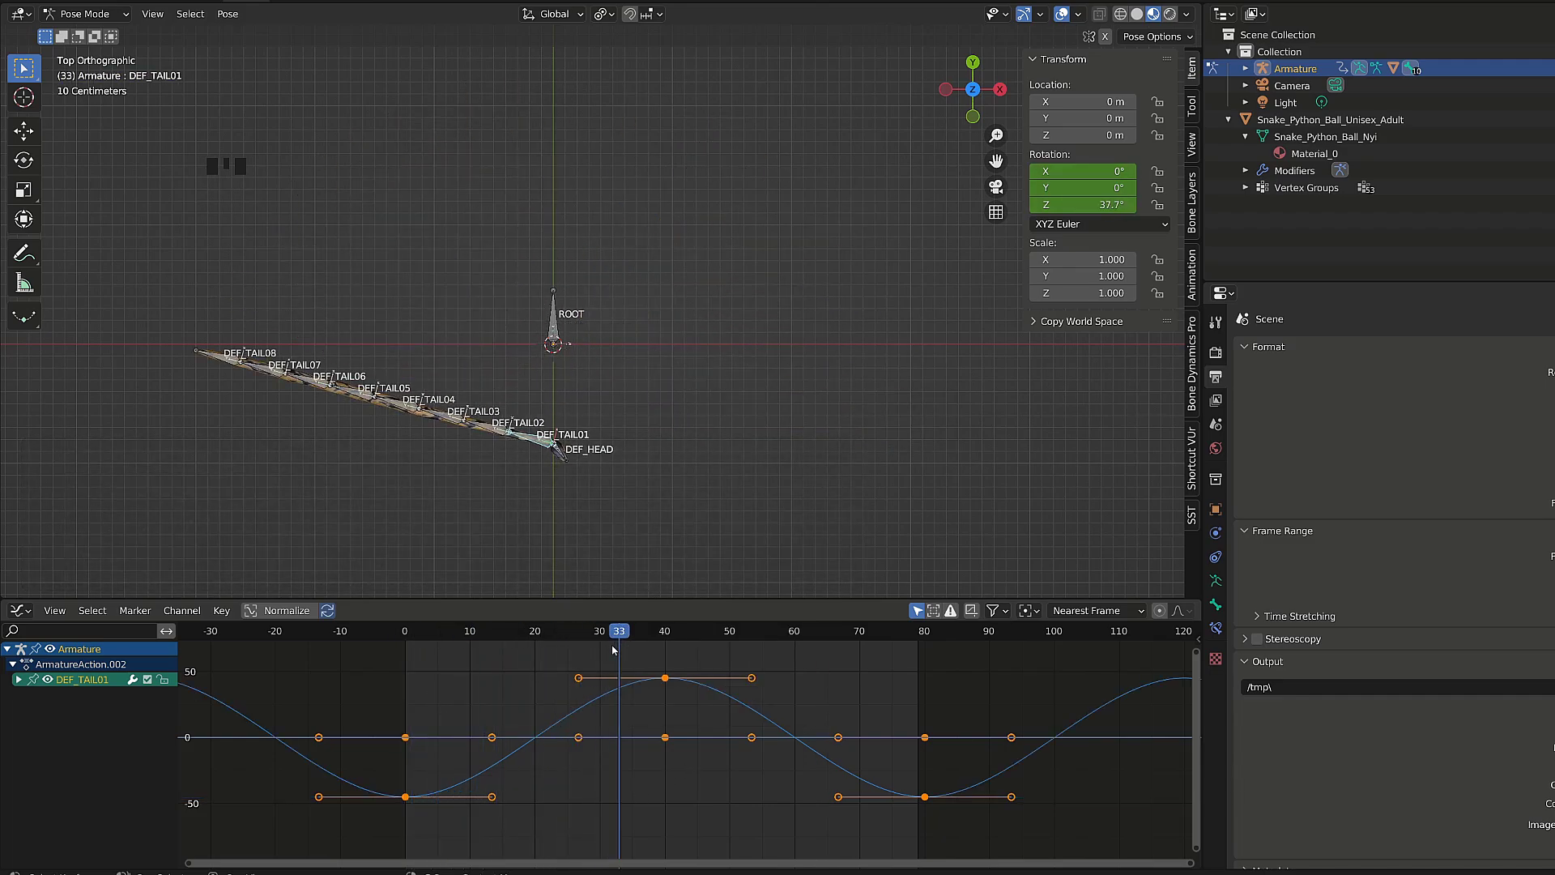
{"action": "key", "text": "g"}
{"action": "key", "text": "x"}
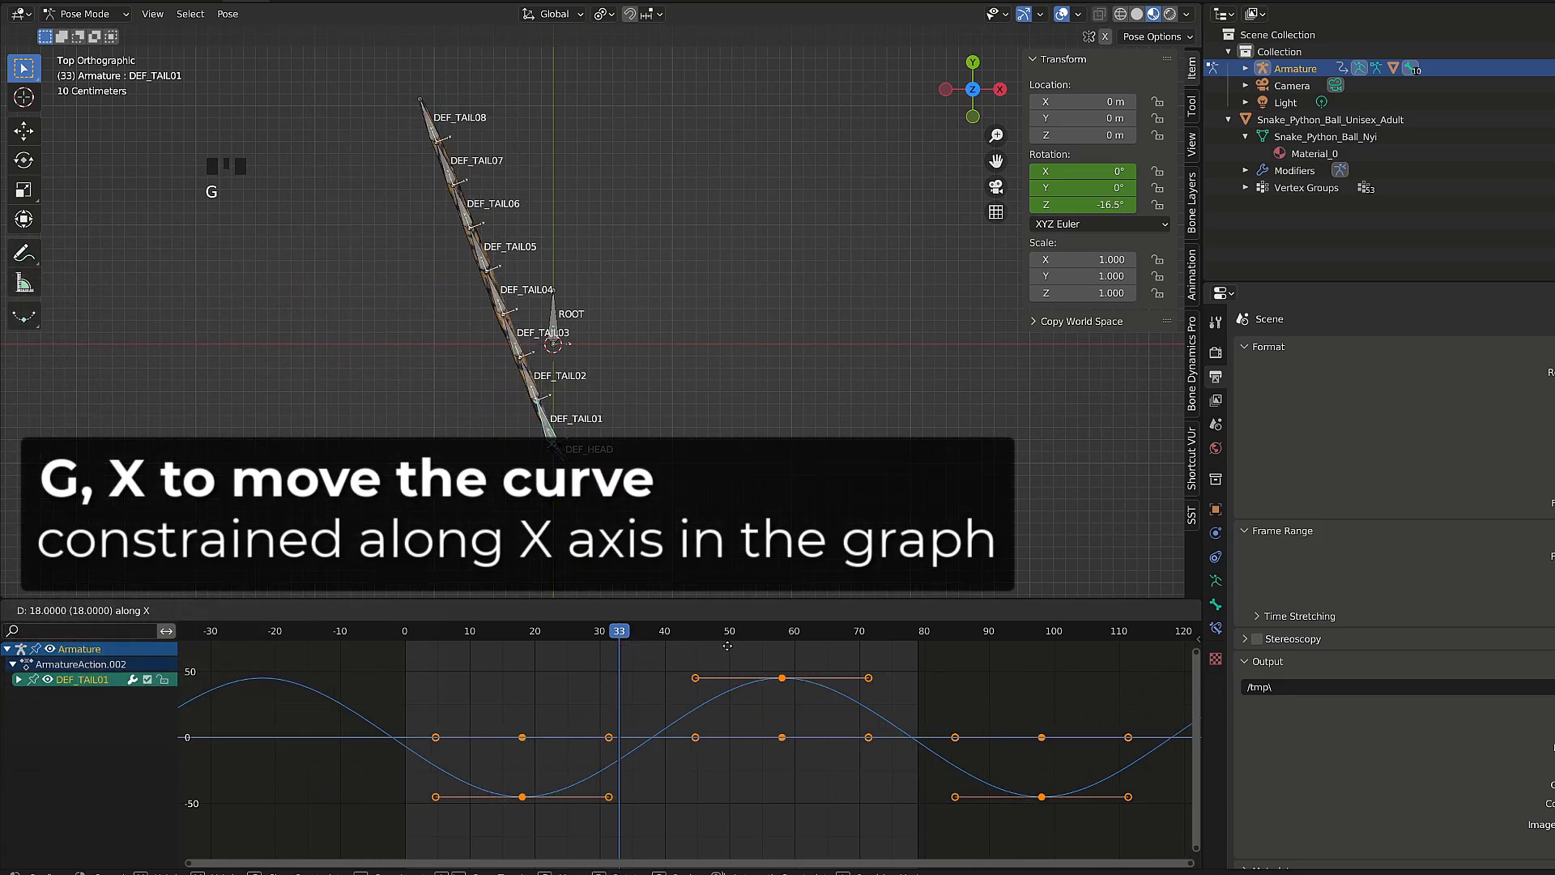
{"action": "left_click", "coordinate": [727, 646]}
{"action": "key", "text": "space"}
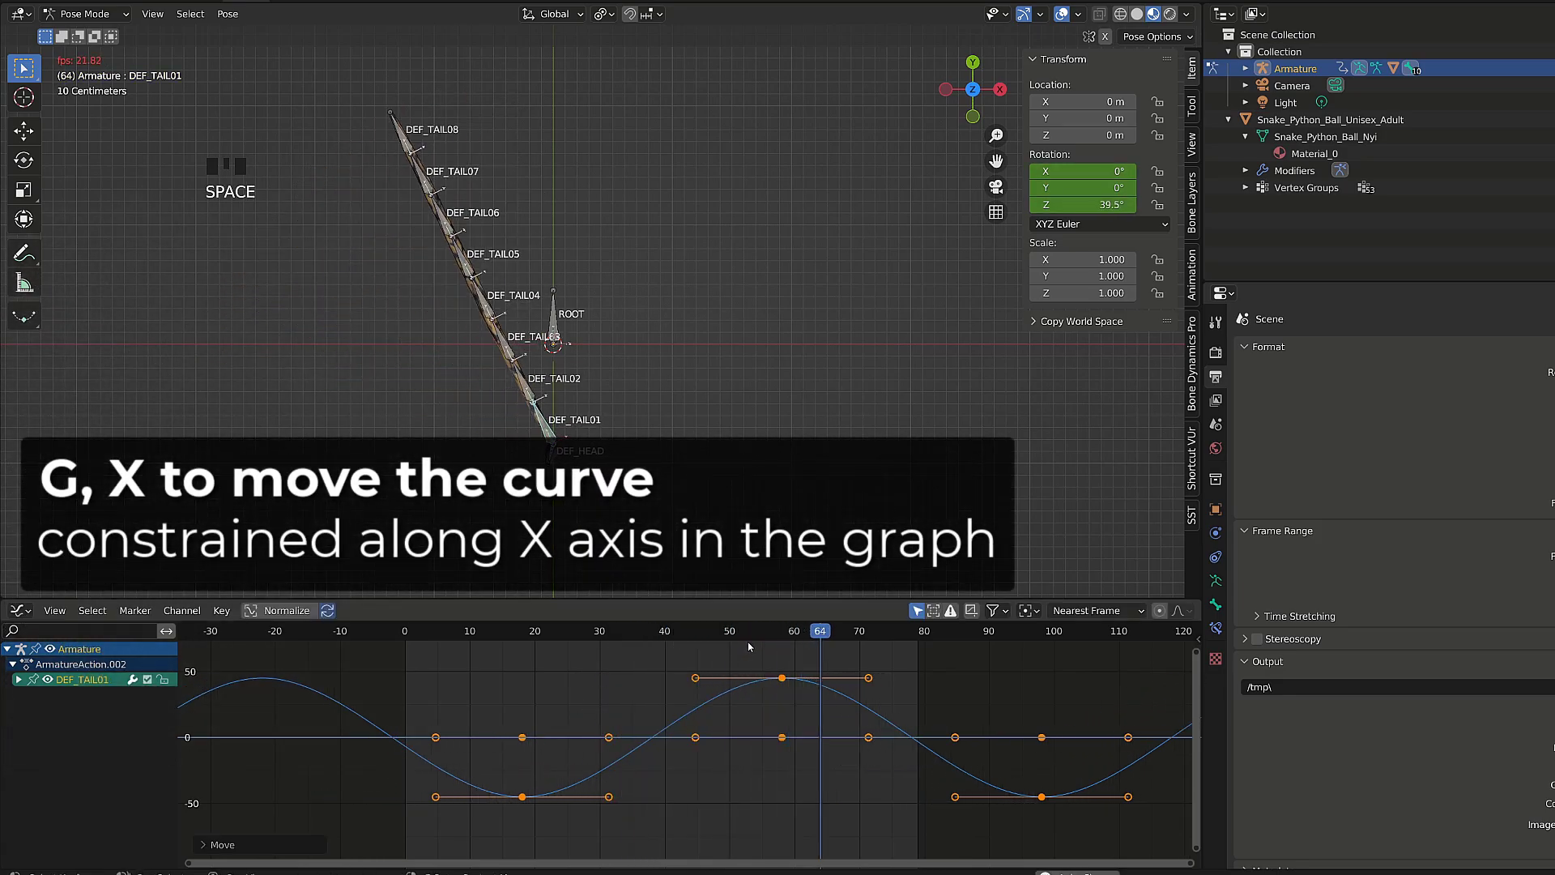
- Shift the DEF_TAIL01 curves another 16 frames forward during playback and switch the viewport to solid shading
{"action": "key", "text": "g"}
{"action": "key", "text": "x"}
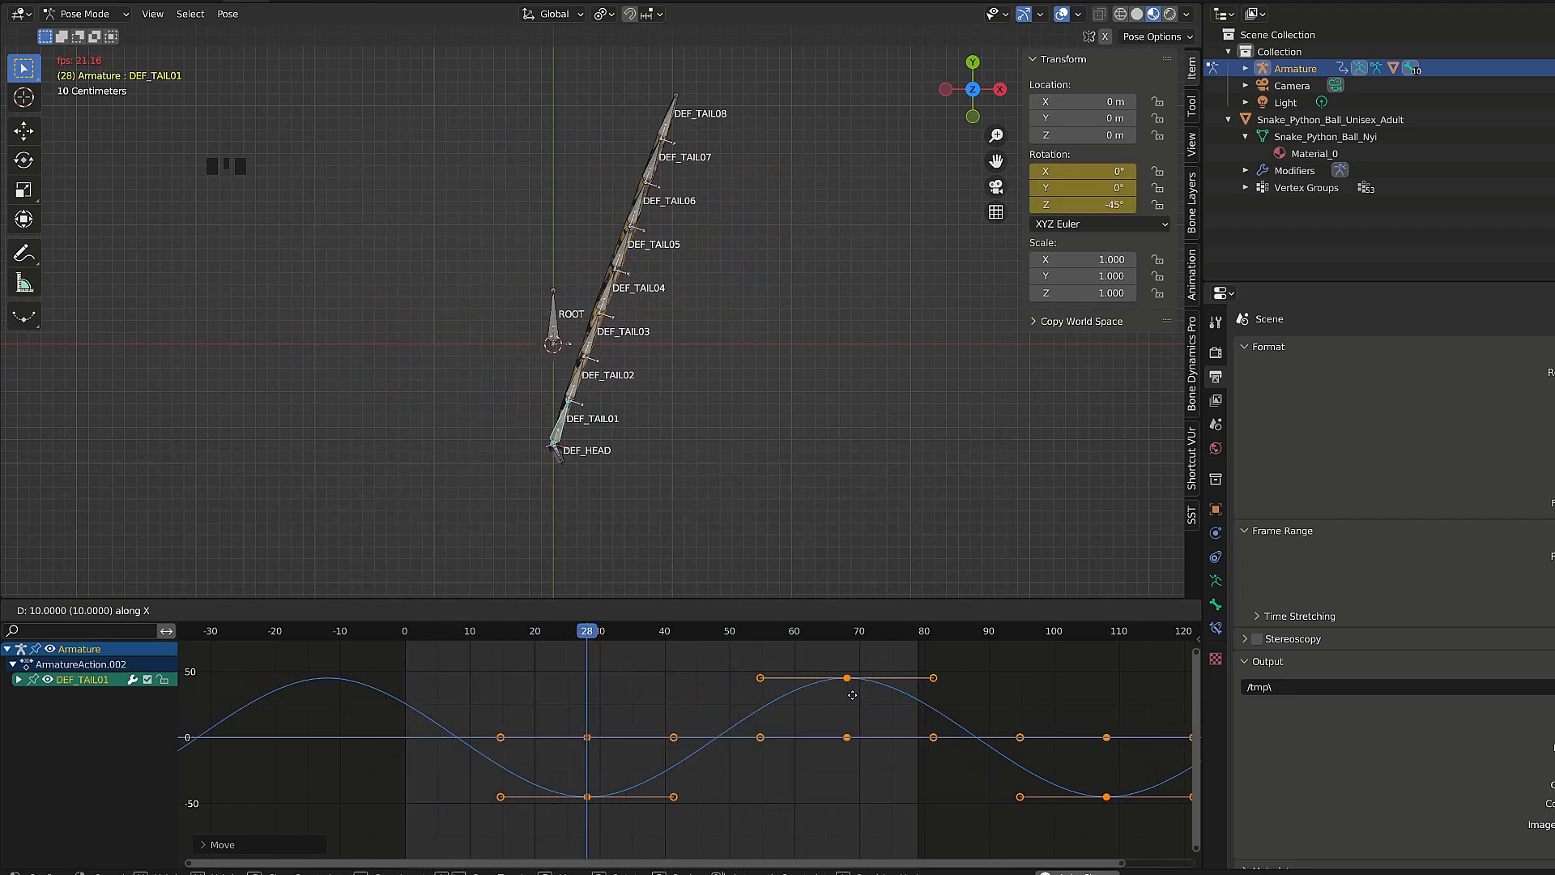
{"action": "left_click", "coordinate": [893, 703]}
{"action": "left_click", "coordinate": [1138, 14]}
- Move the DEF_TAIL01 curves back in time so their first -45° keyframe sits on frame 22
{"action": "key", "text": "g"}
{"action": "key", "text": "x"}
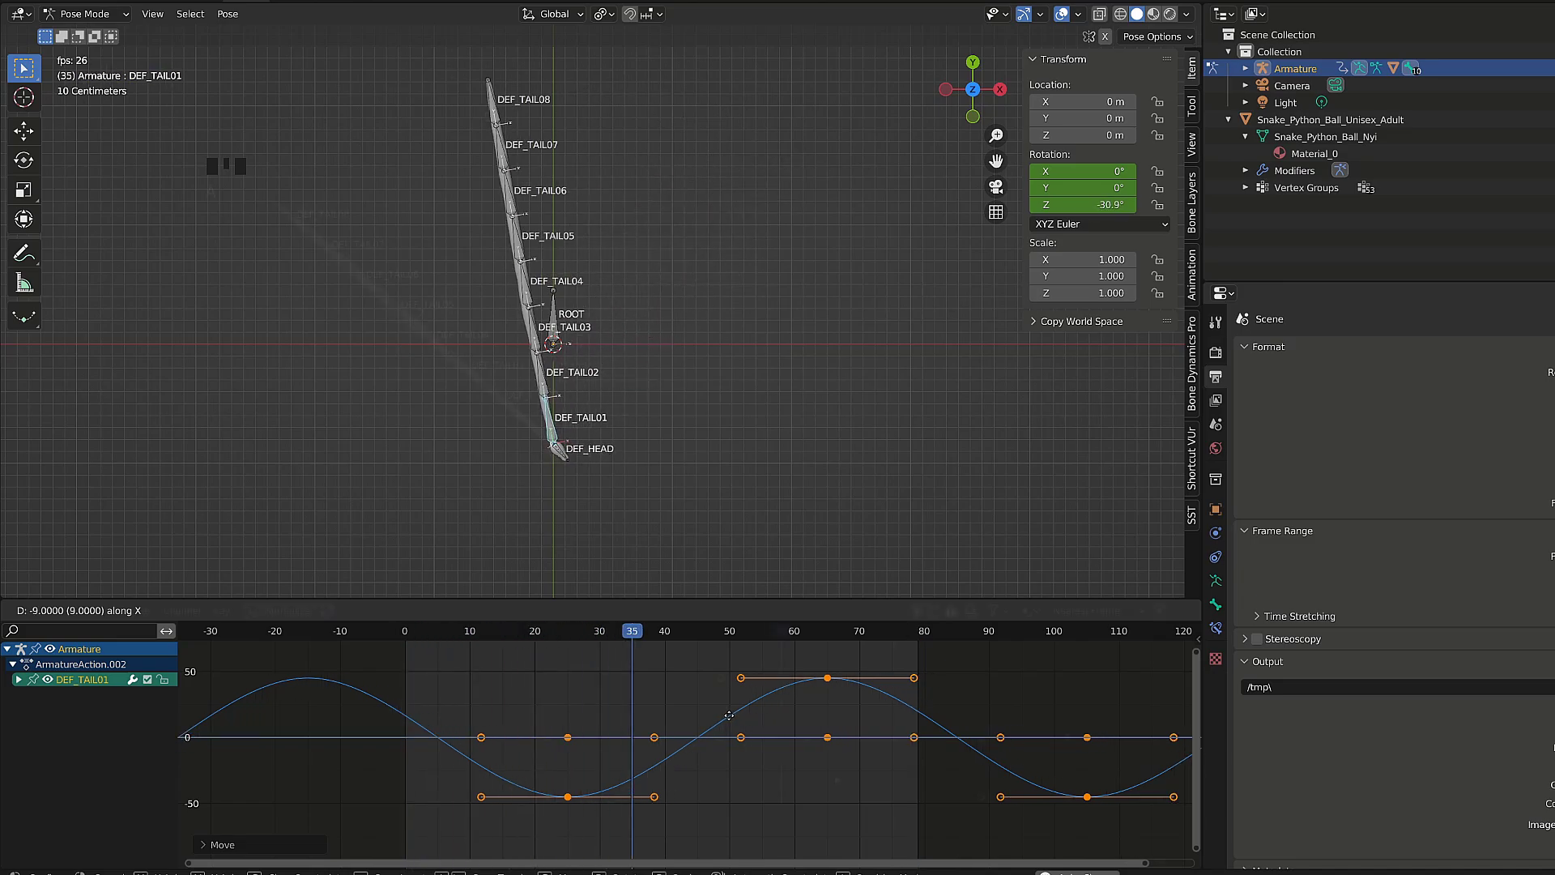
{"action": "left_click", "coordinate": [706, 721]}
- Copy all DEF_TAIL01 curves with the playhead on frame 22, and return to frame 0
{"action": "key", "text": "a"}
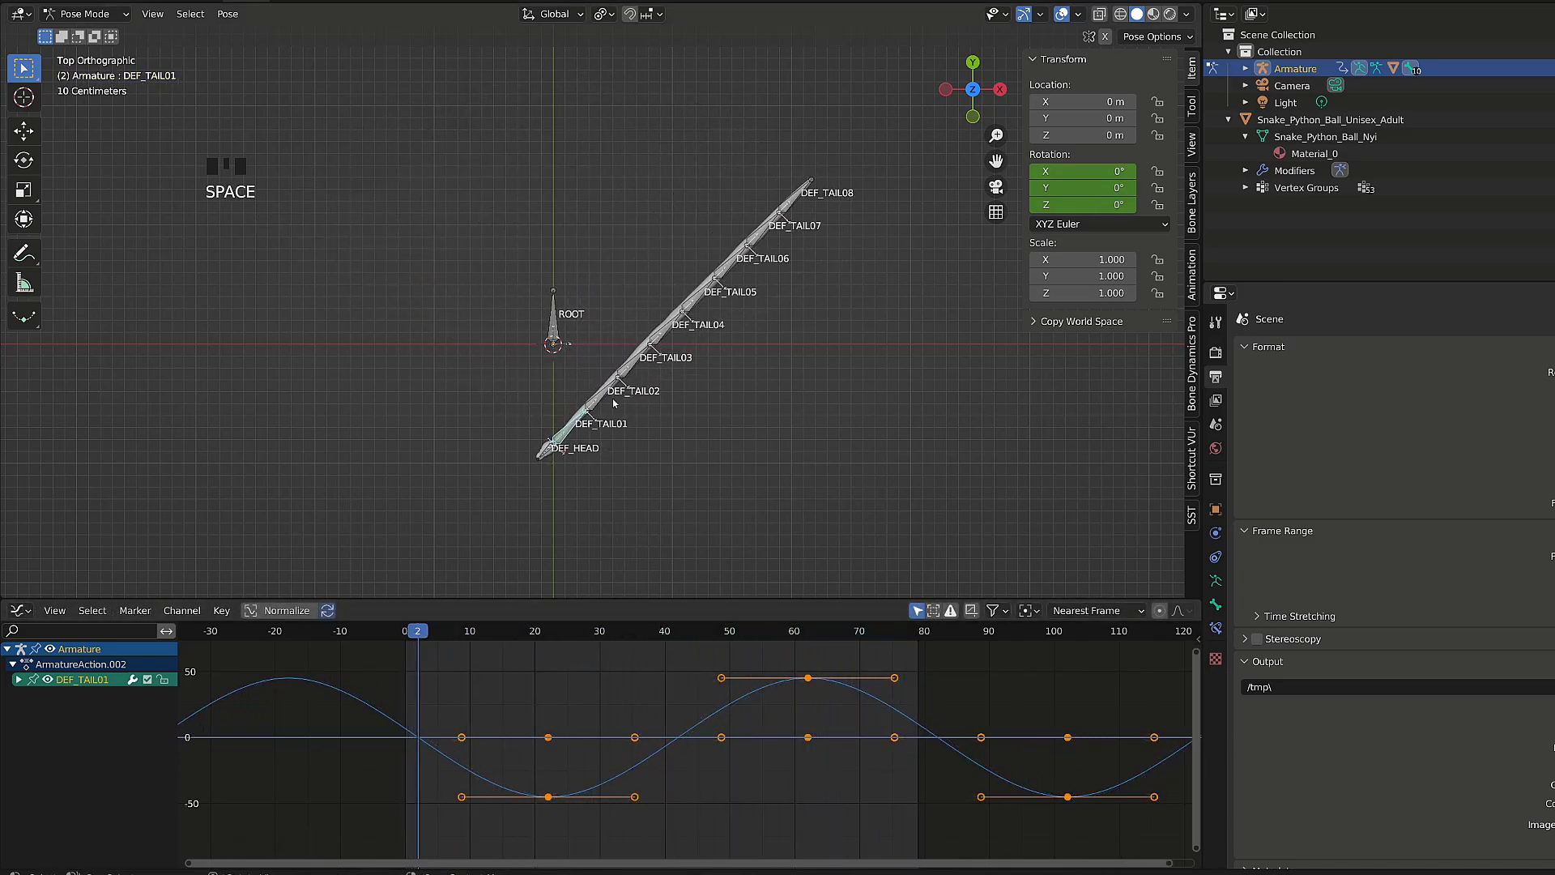
{"action": "left_click", "coordinate": [549, 636]}
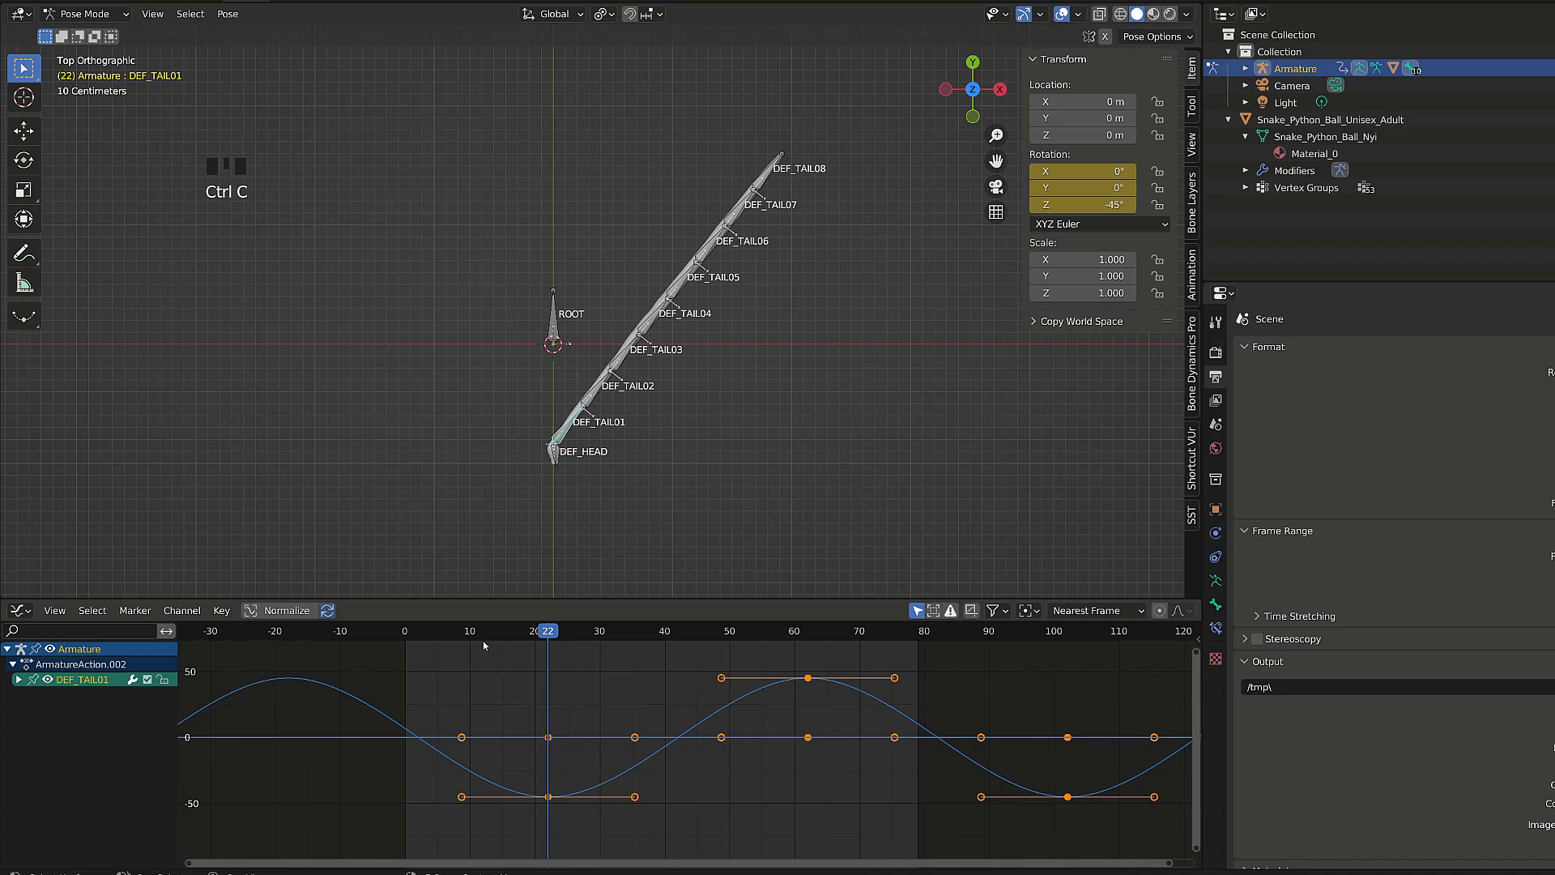
{"action": "left_click", "coordinate": [395, 635]}
{"action": "left_click", "coordinate": [593, 388]}
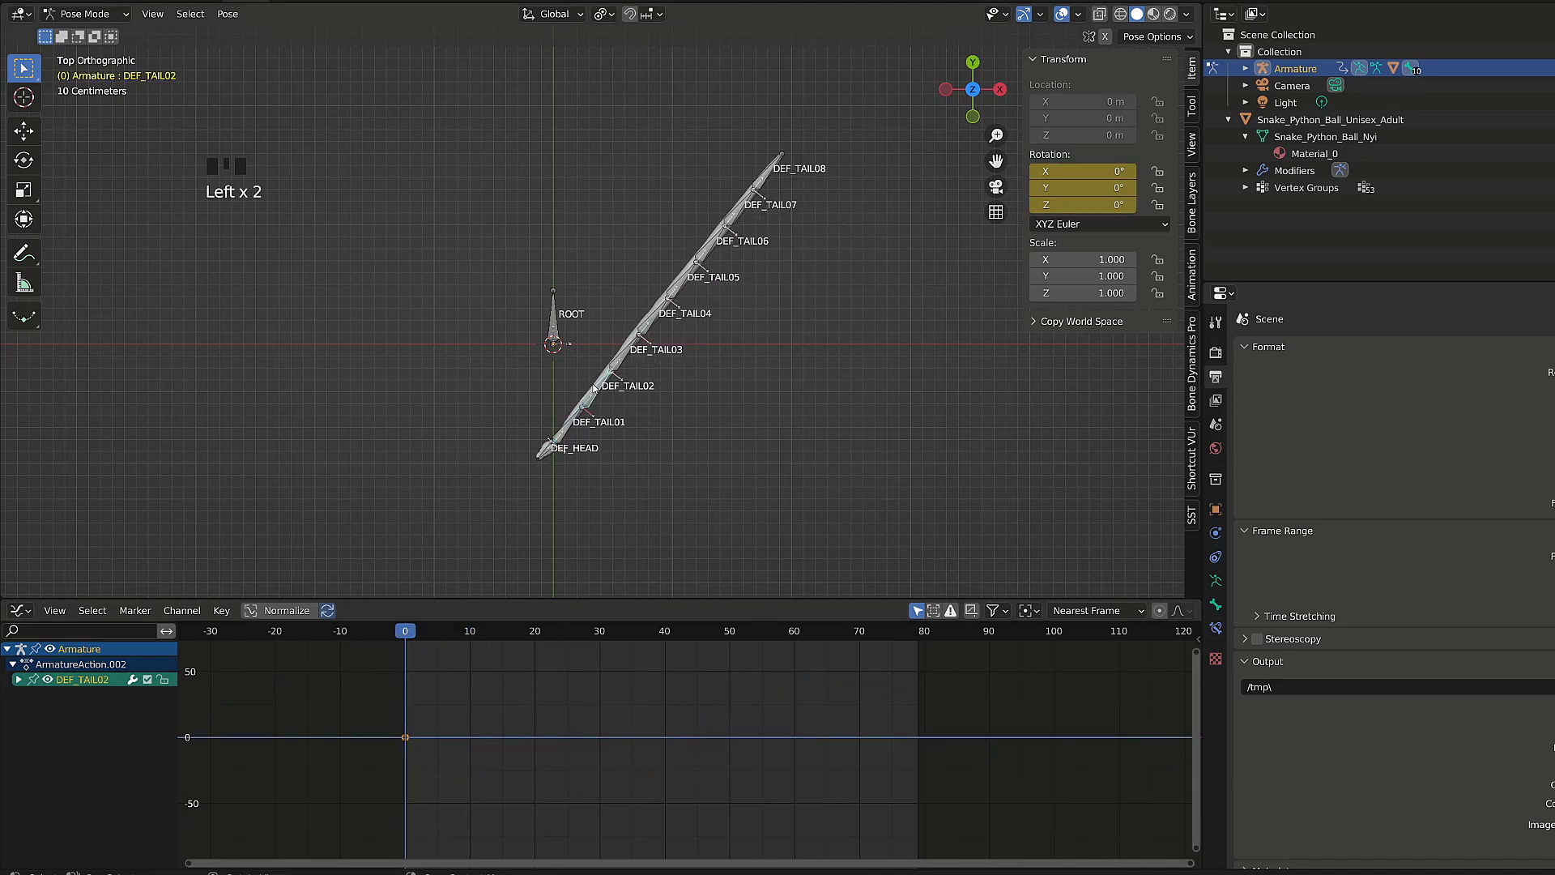
{"action": "left_click", "coordinate": [572, 433]}
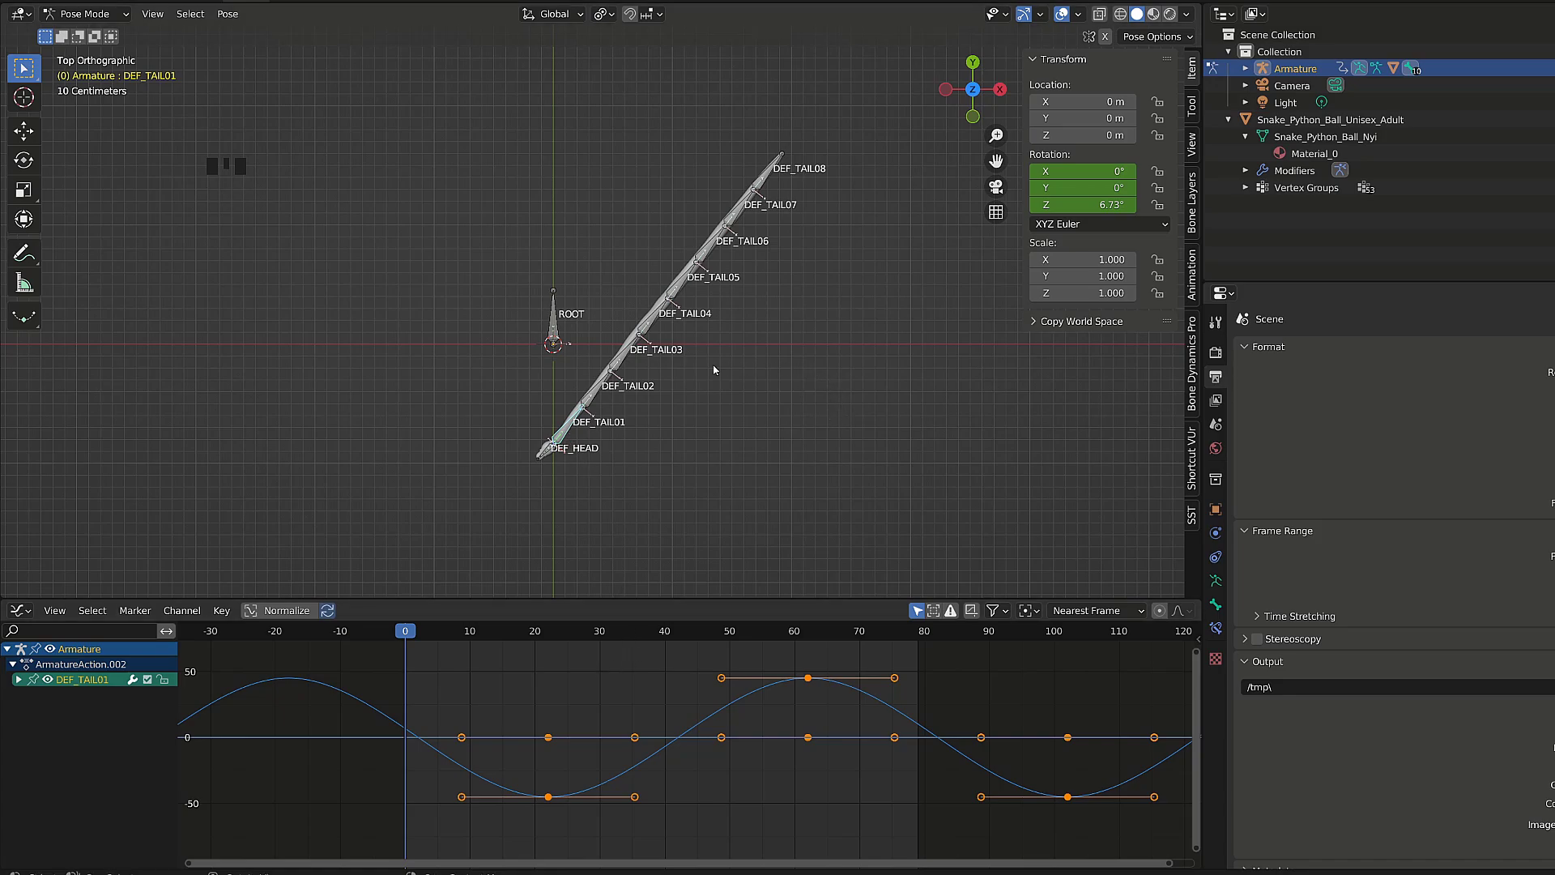
{"action": "left_click", "coordinate": [590, 401]}
{"action": "left_click", "coordinate": [588, 409]}
{"action": "left_click", "coordinate": [613, 375], "text": "shift"}
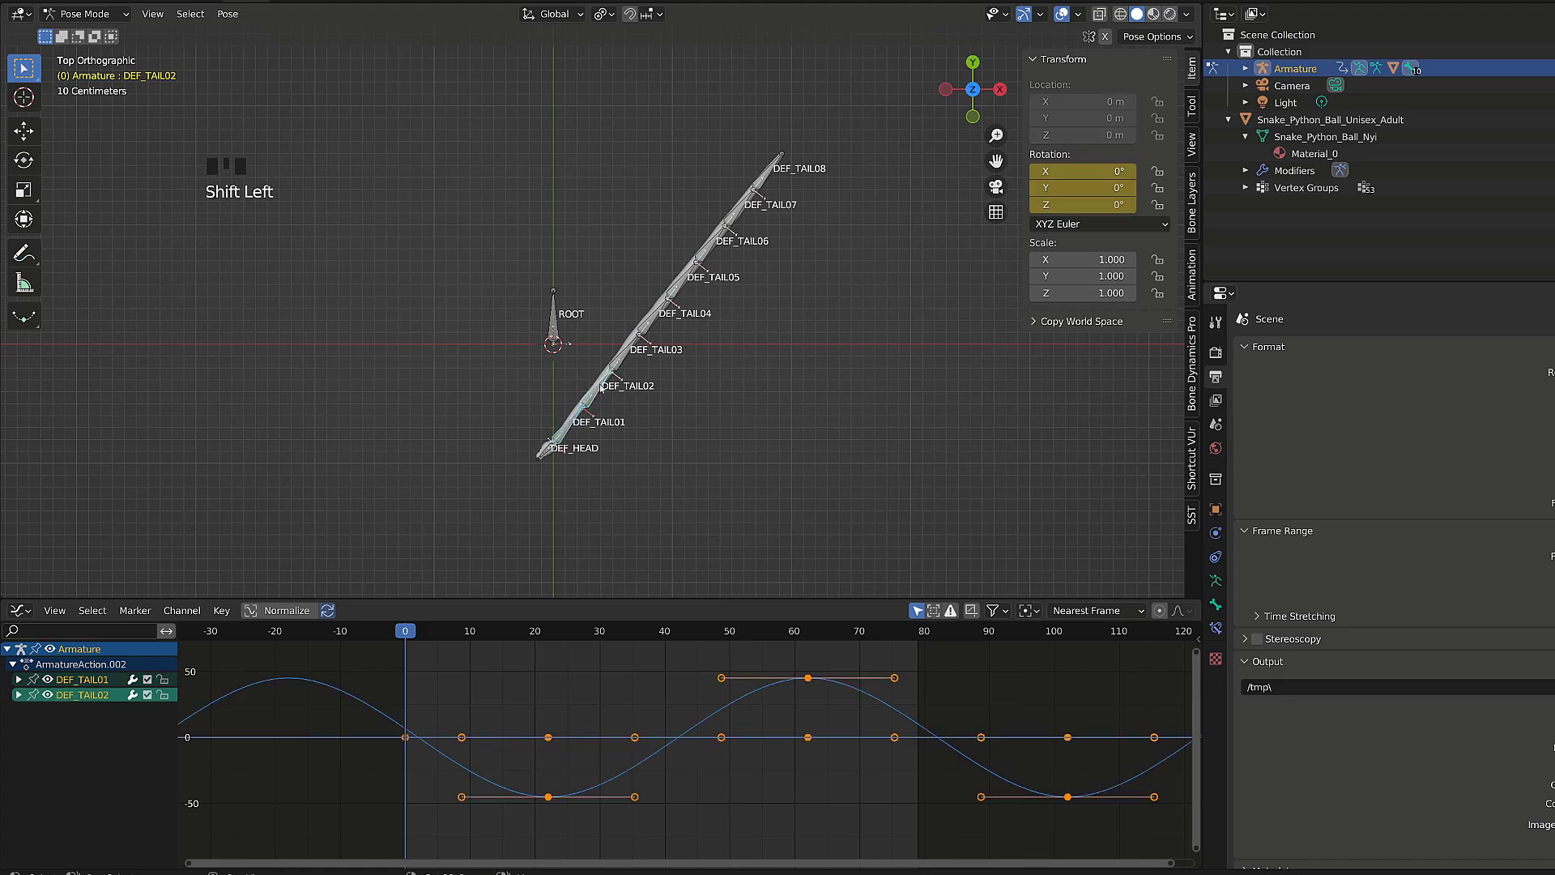
{"action": "left_click", "coordinate": [633, 359], "text": "shift"}
{"action": "left_click", "coordinate": [653, 323], "text": "shift"}
- Select bones DEF_TAIL02 through DEF_TAIL08 and paste the copied rotation curves onto them at frame 0
{"action": "left_click", "coordinate": [599, 393]}
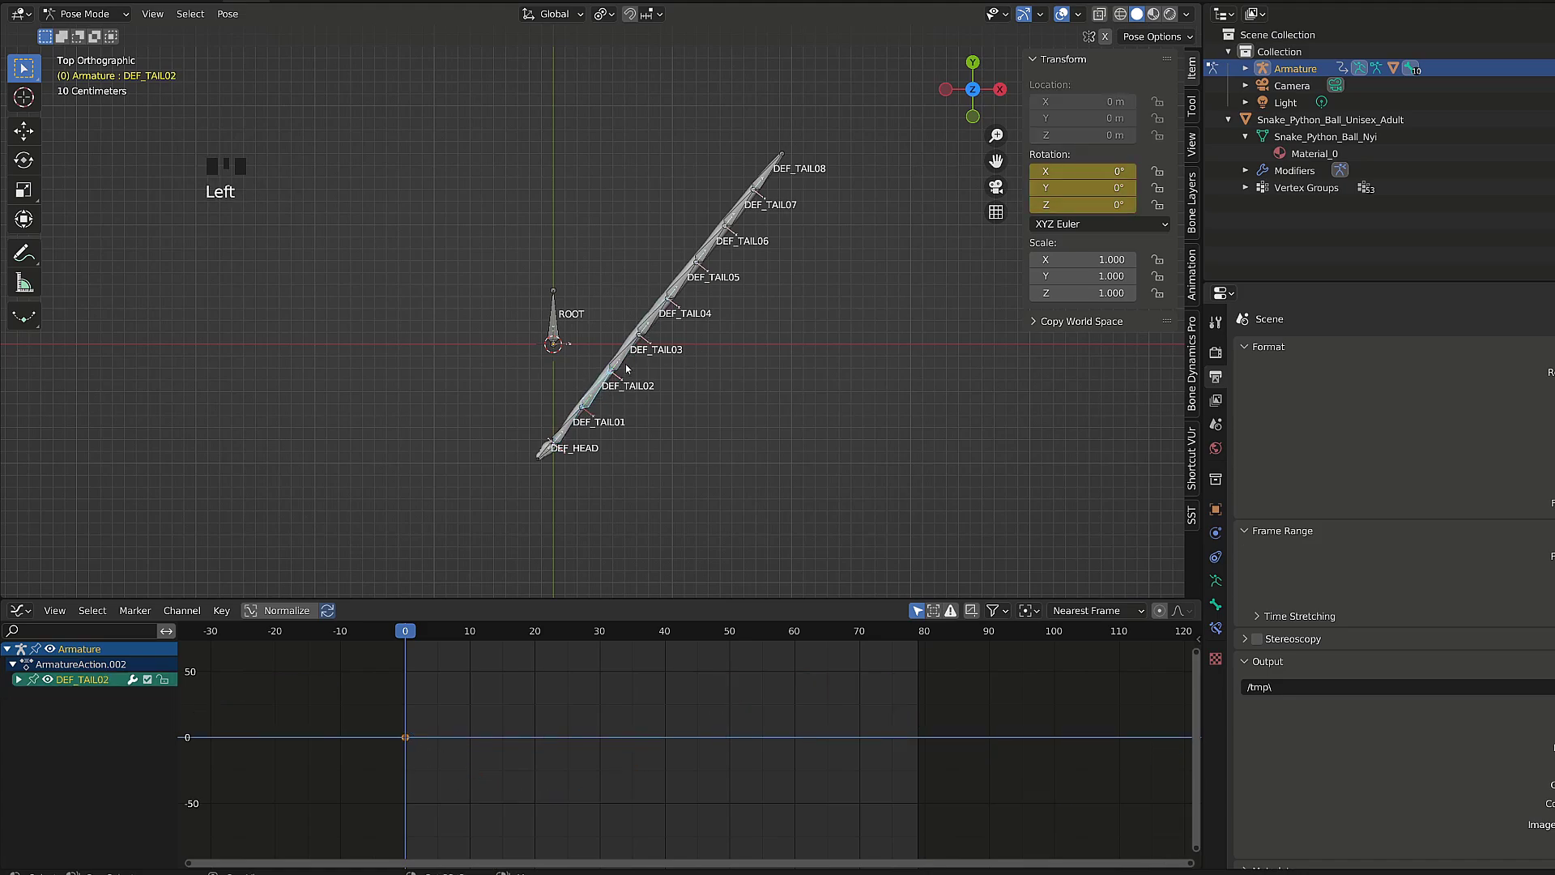
{"action": "left_click", "coordinate": [629, 355], "text": "shift"}
{"action": "left_click", "coordinate": [653, 323], "text": "shift"}
{"action": "left_click", "coordinate": [683, 285], "text": "shift"}
{"action": "left_click", "coordinate": [709, 253], "text": "shift"}
{"action": "left_click", "coordinate": [739, 208], "text": "shift"}
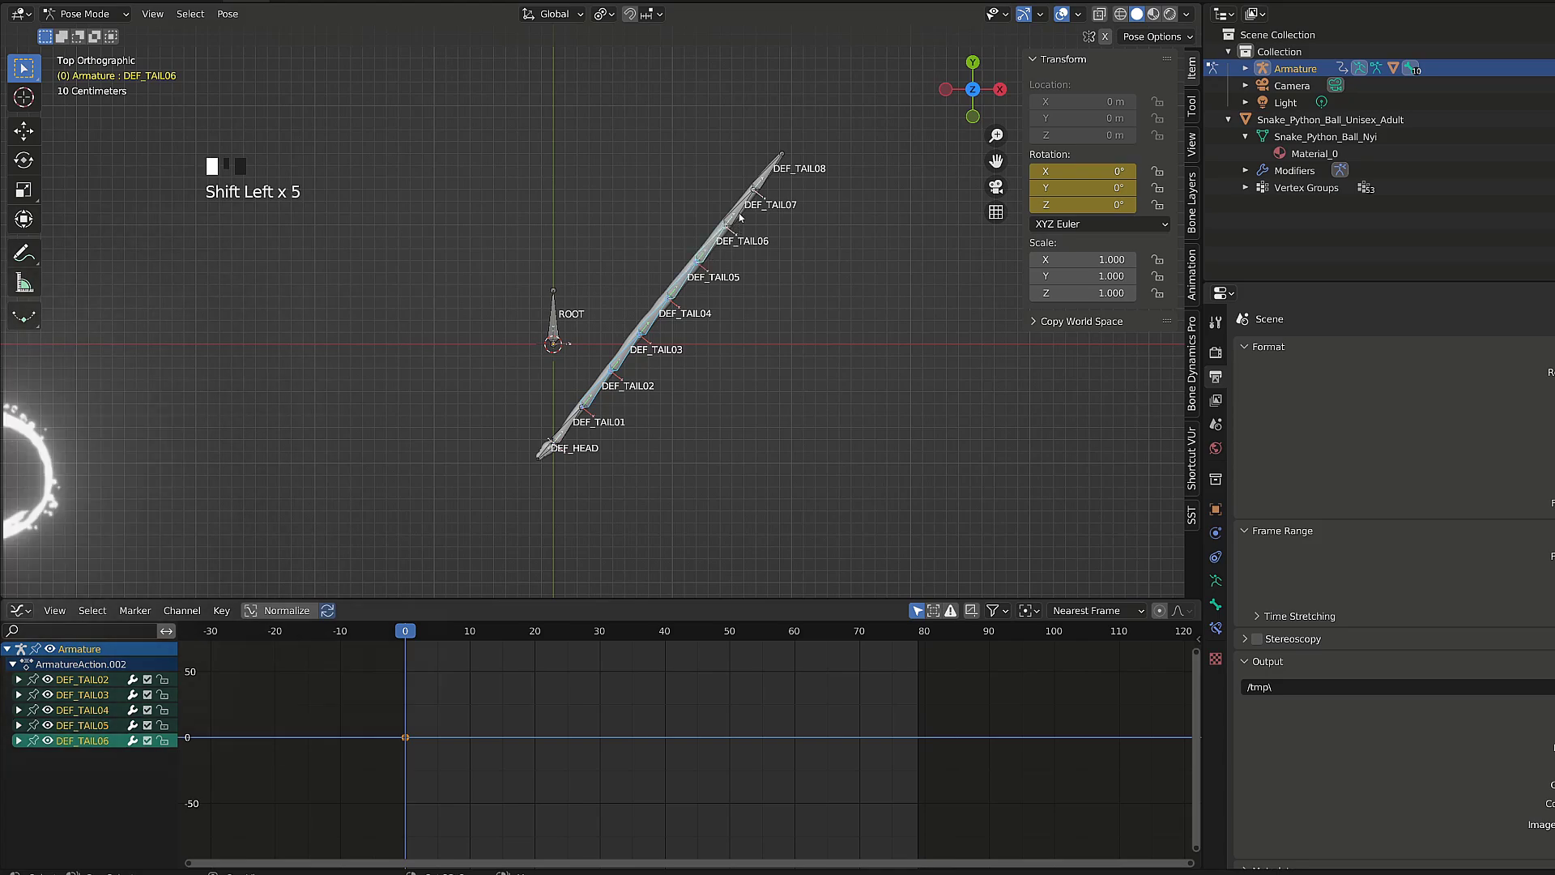
{"action": "left_click", "coordinate": [768, 171], "text": "shift"}
{"action": "key", "text": "ctrl+v"}
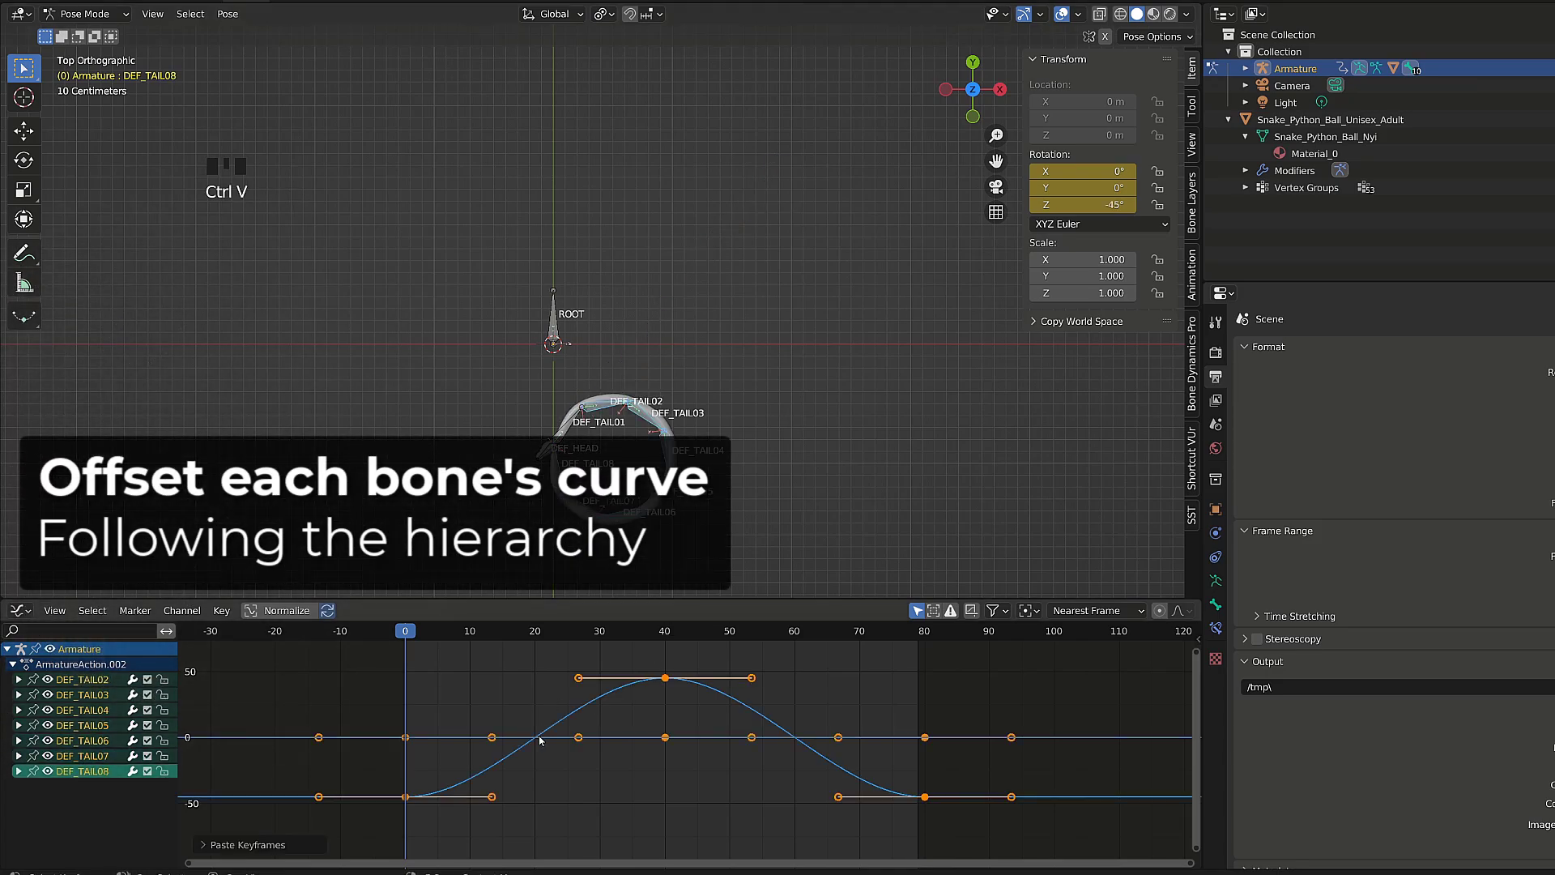
- Add a cyclic modifier to the curves of DEF_TAIL02 through DEF_TAIL08 and scrub from frame 0 to preview the motion
{"action": "key", "text": "shift+e"}
{"action": "left_click", "coordinate": [476, 708]}
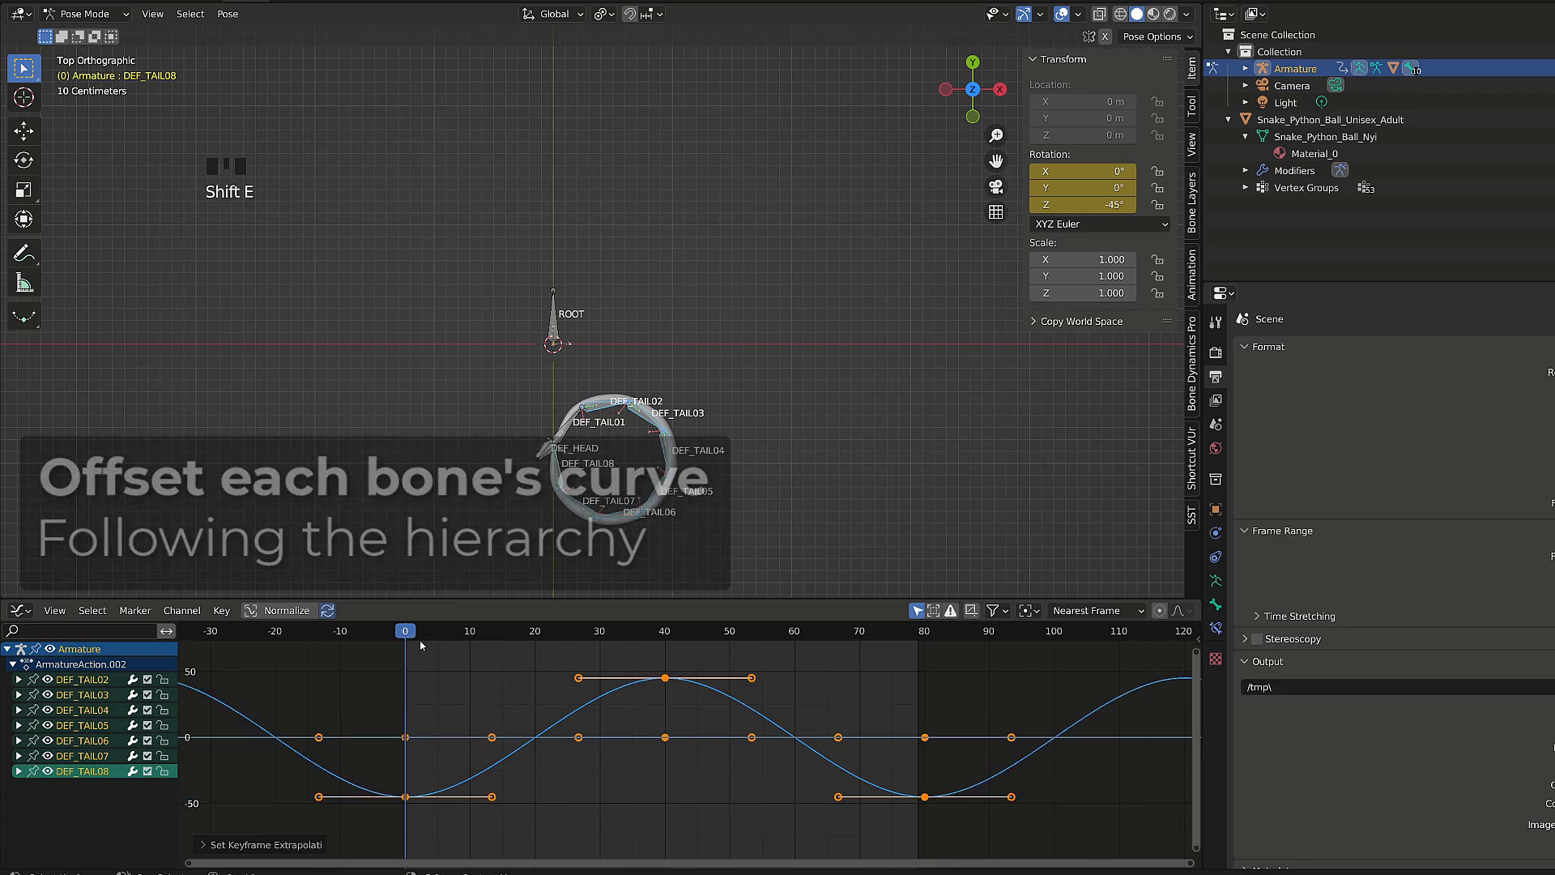
{"action": "left_click_drag", "start_coordinate": [408, 626], "coordinate": [557, 641]}
- Place the playhead on DEF_TAIL01's frame 22 keyframe, shift the DEF_TAIL02 to DEF_TAIL08 curves 29 frames forward, and play
{"action": "left_click", "coordinate": [576, 435]}
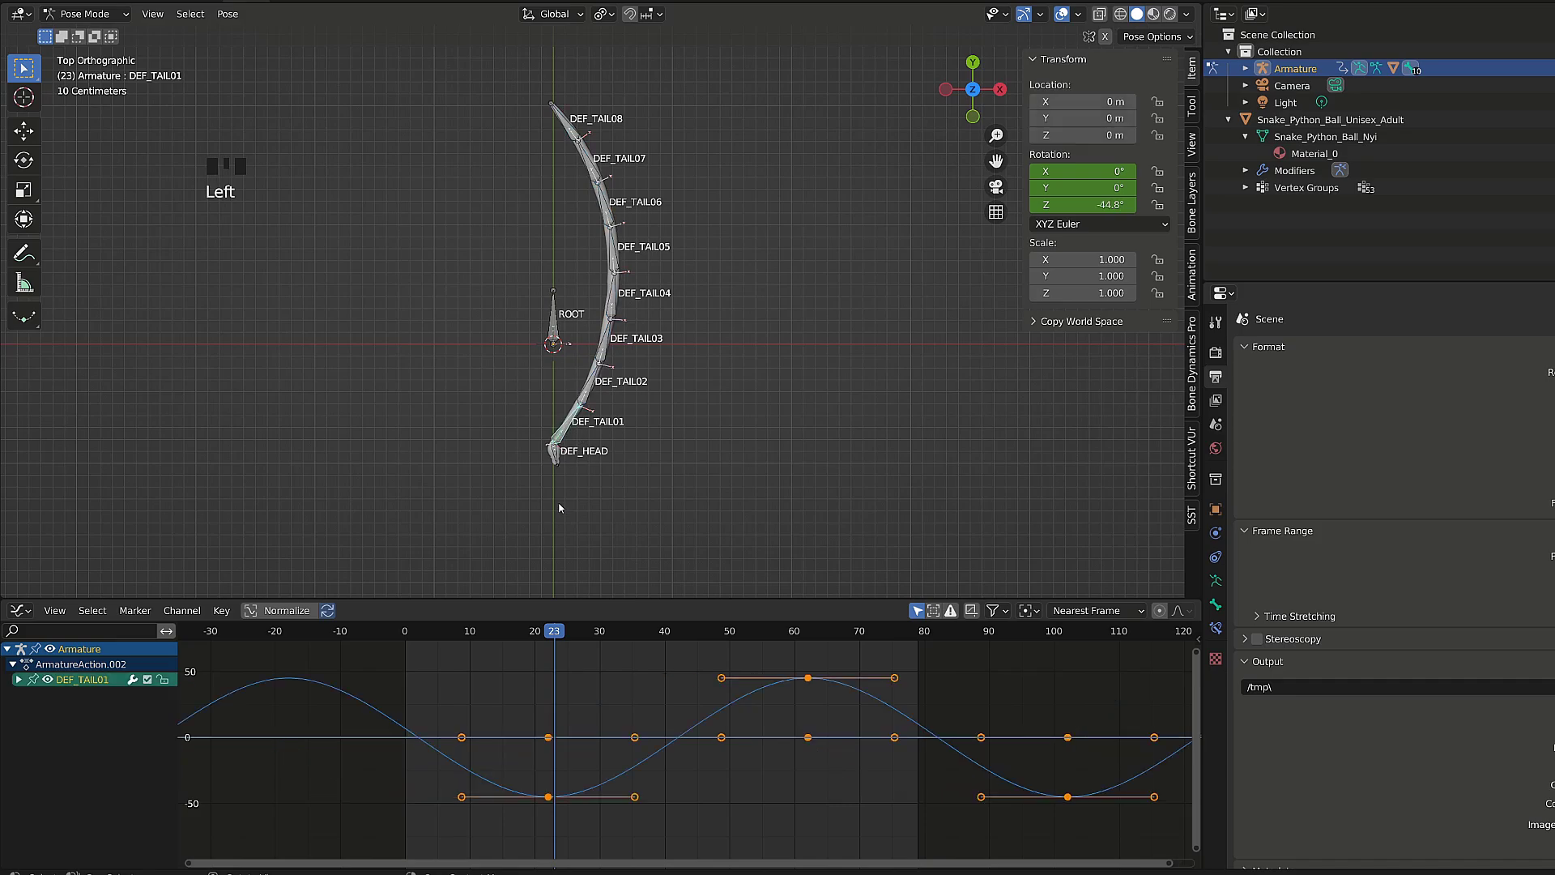
{"action": "left_click", "coordinate": [552, 668]}
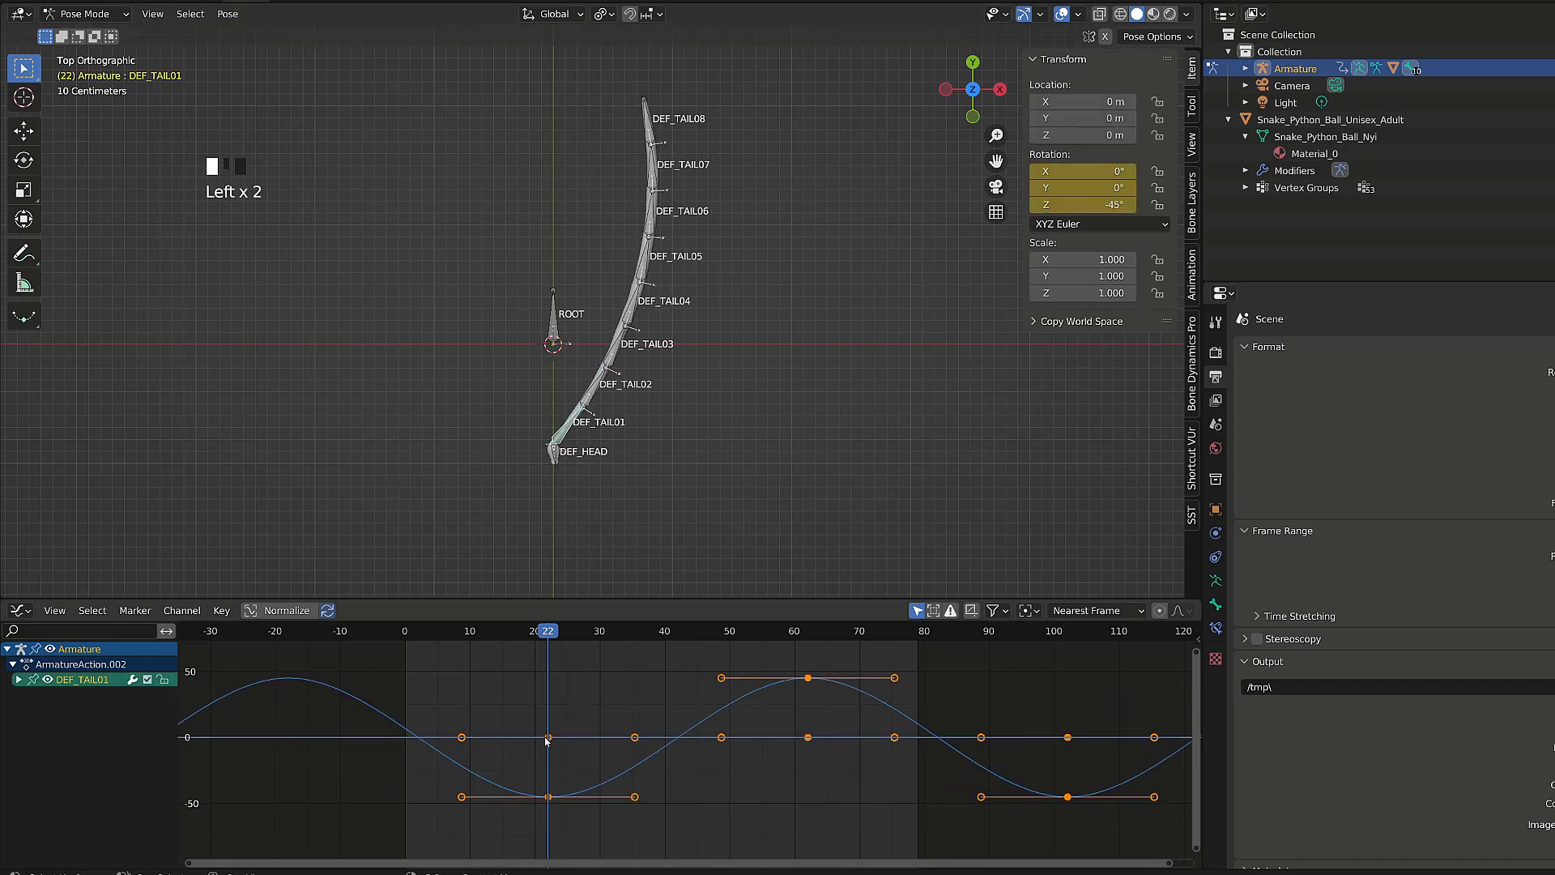
{"action": "key", "text": "c"}
{"action": "mouse_move", "coordinate": [590, 399]}
{"action": "left_mouse_down"}
{"action": "mouse_move", "coordinate": [619, 357]}
{"action": "mouse_move", "coordinate": [661, 118]}
{"action": "left_mouse_up"}
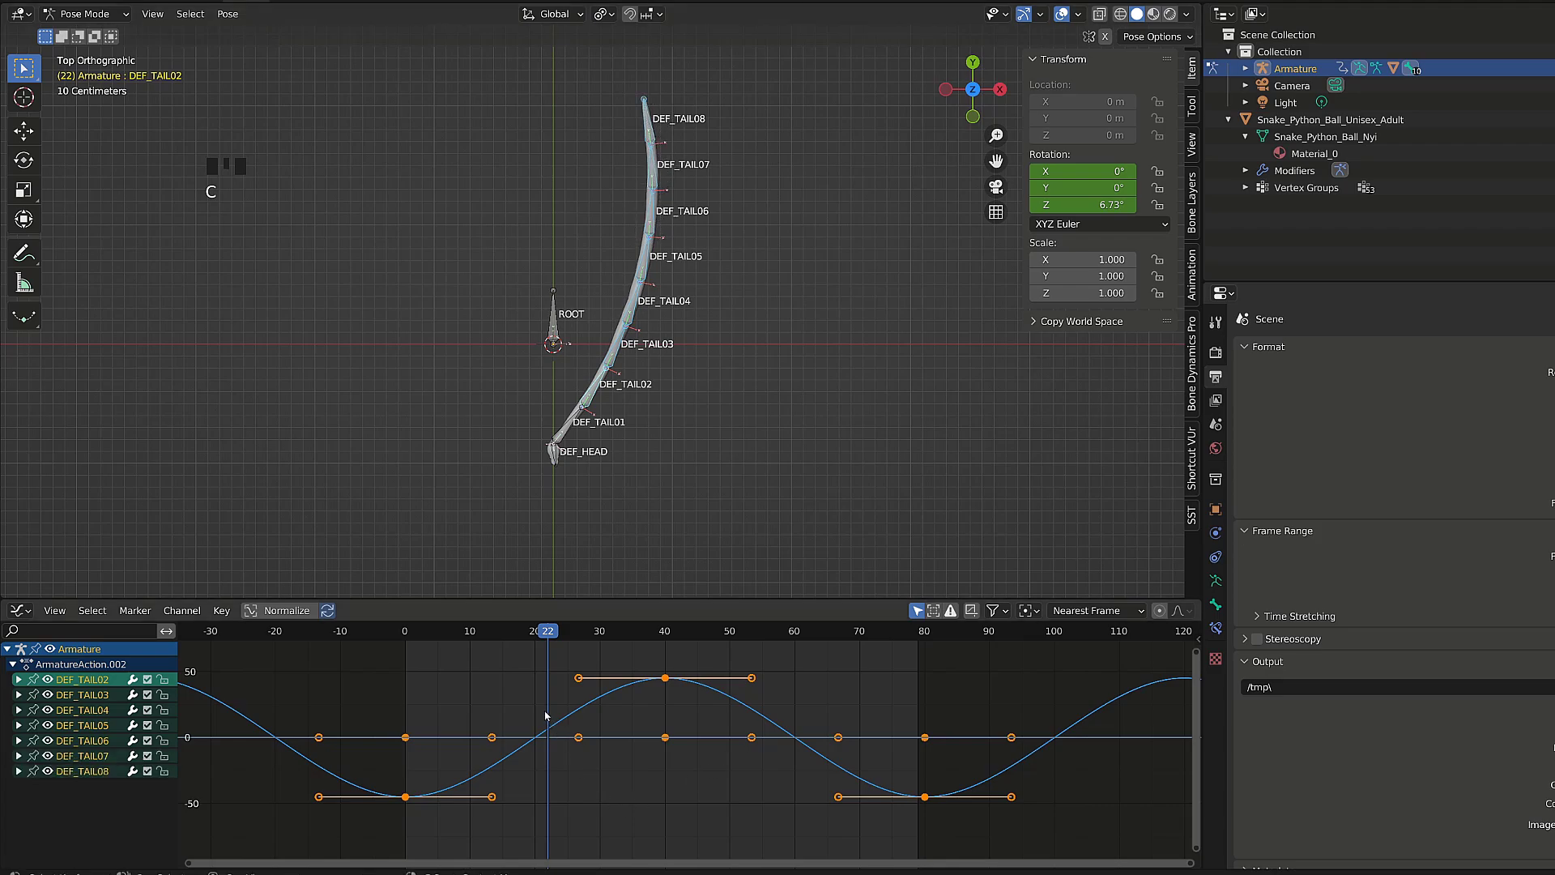
{"action": "key", "text": "g"}
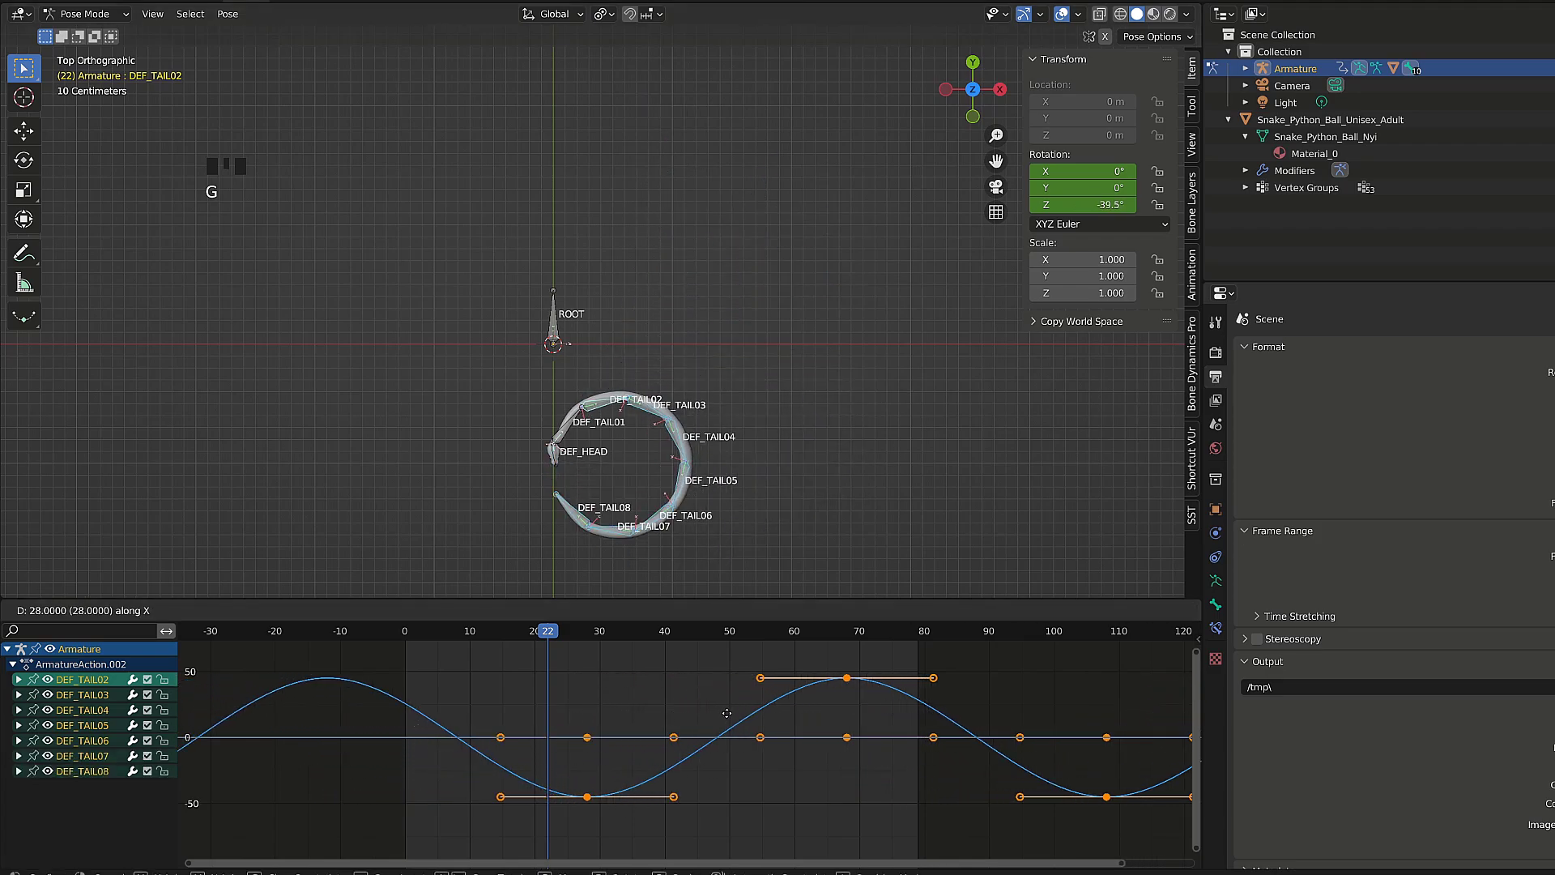
{"action": "left_click", "coordinate": [728, 712]}
{"action": "key", "text": "space"}
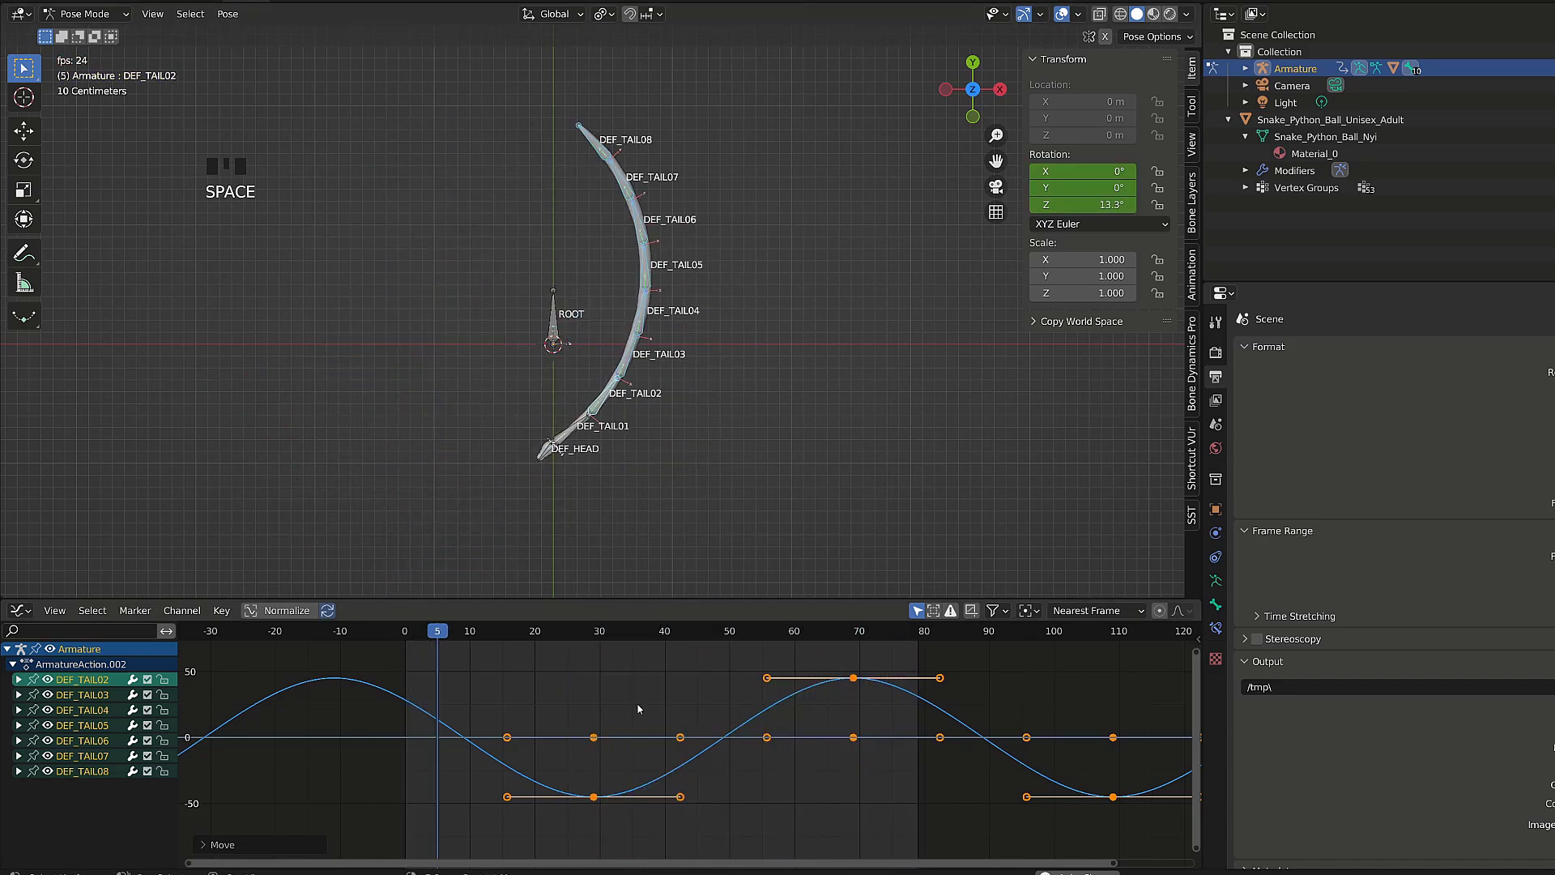
- Set the playhead to frame 30 and move the DEF_TAIL02 to DEF_TAIL08 curves 1 frame forward to match it
{"action": "mouse_move", "coordinate": [594, 636]}
{"action": "left_mouse_down"}
{"action": "mouse_move", "coordinate": [545, 639]}
{"action": "mouse_move", "coordinate": [600, 654]}
{"action": "left_mouse_up"}
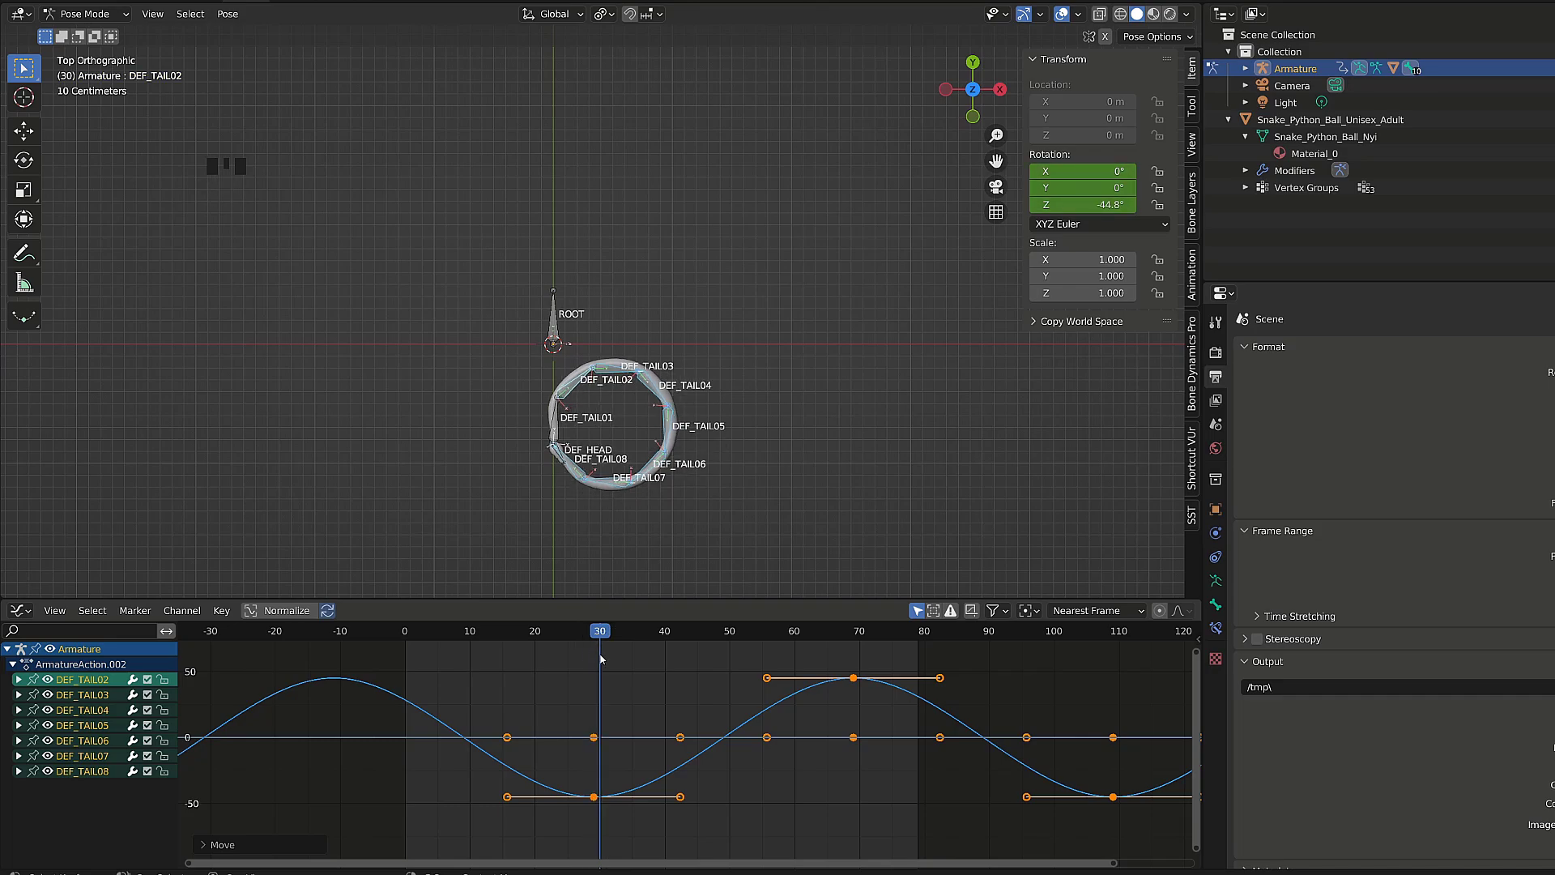
{"action": "key", "text": "g"}
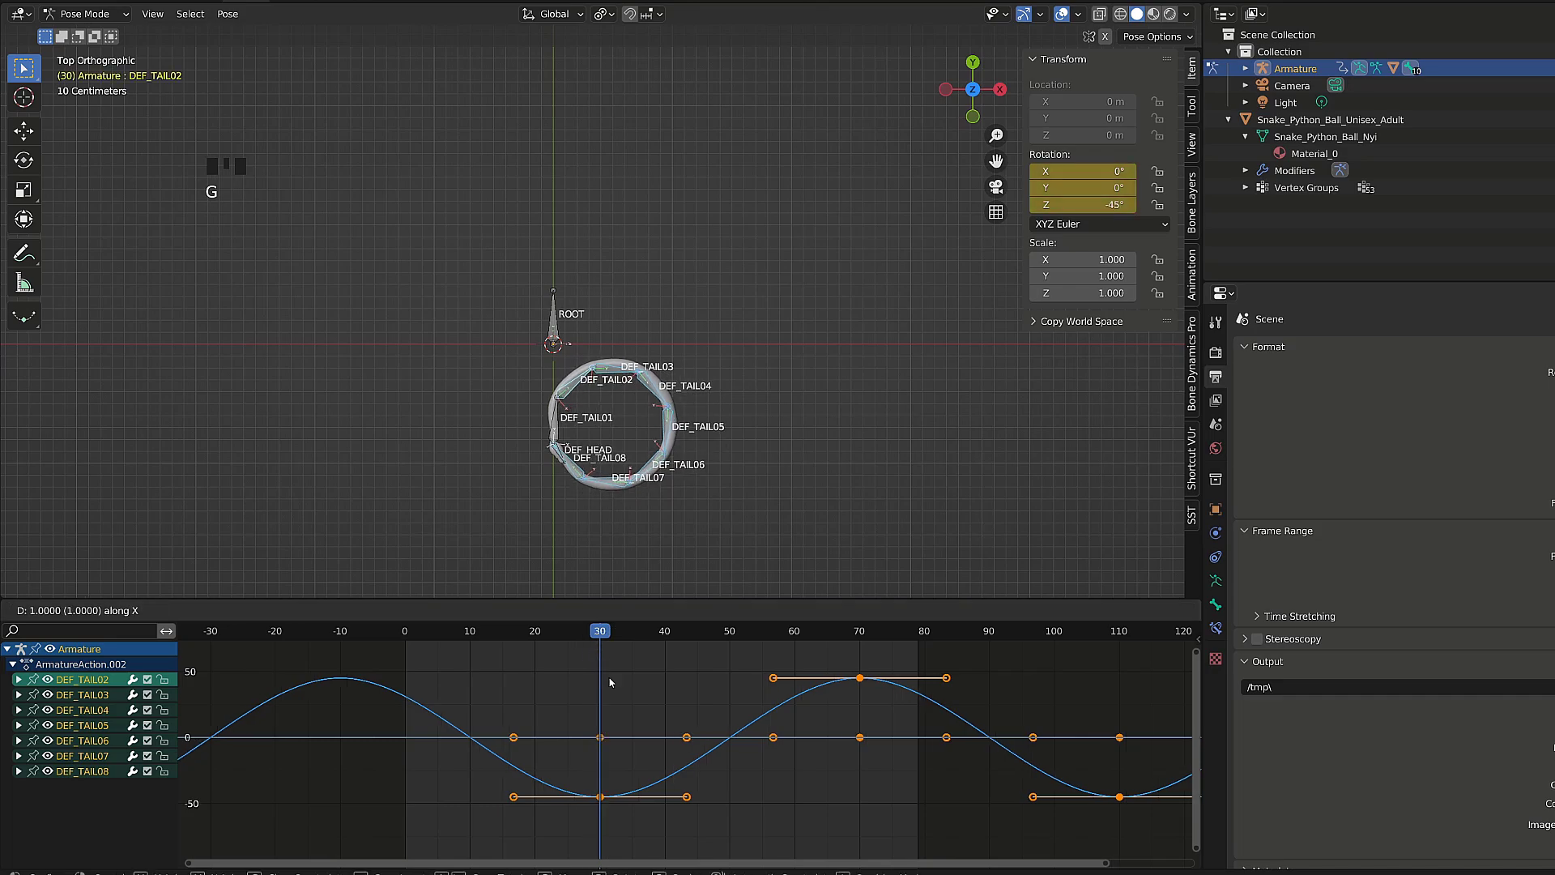
{"action": "left_click", "coordinate": [609, 678]}
- Deselect DEF_TAIL02, shift the DEF_TAIL03 to DEF_TAIL08 curves forward to frame 39, and play the result
{"action": "left_click", "coordinate": [567, 397], "text": "shift"}
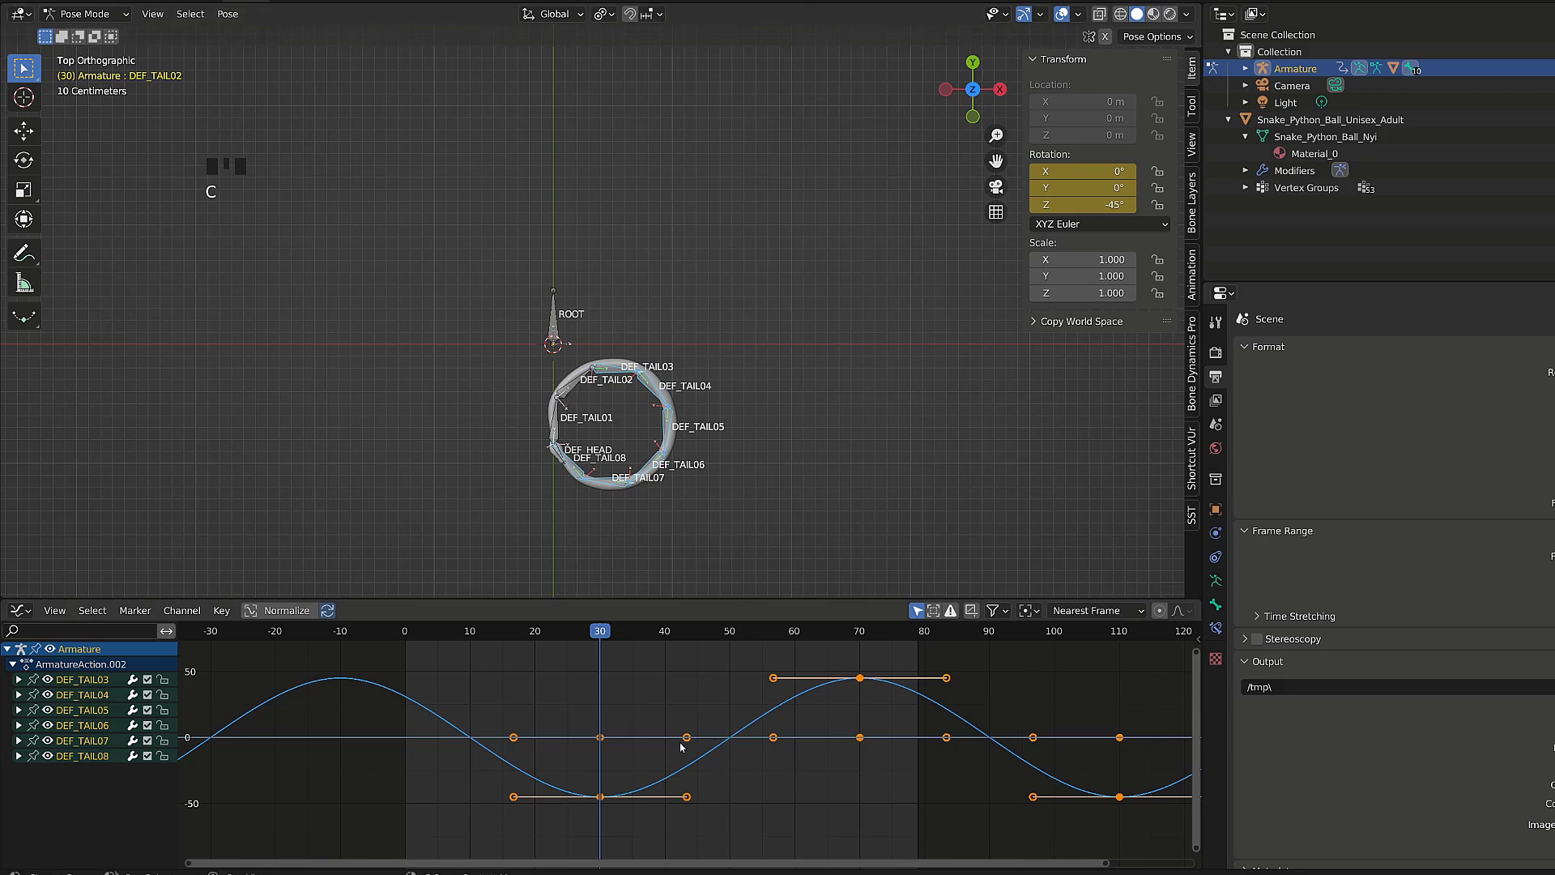
{"action": "key", "text": "space"}
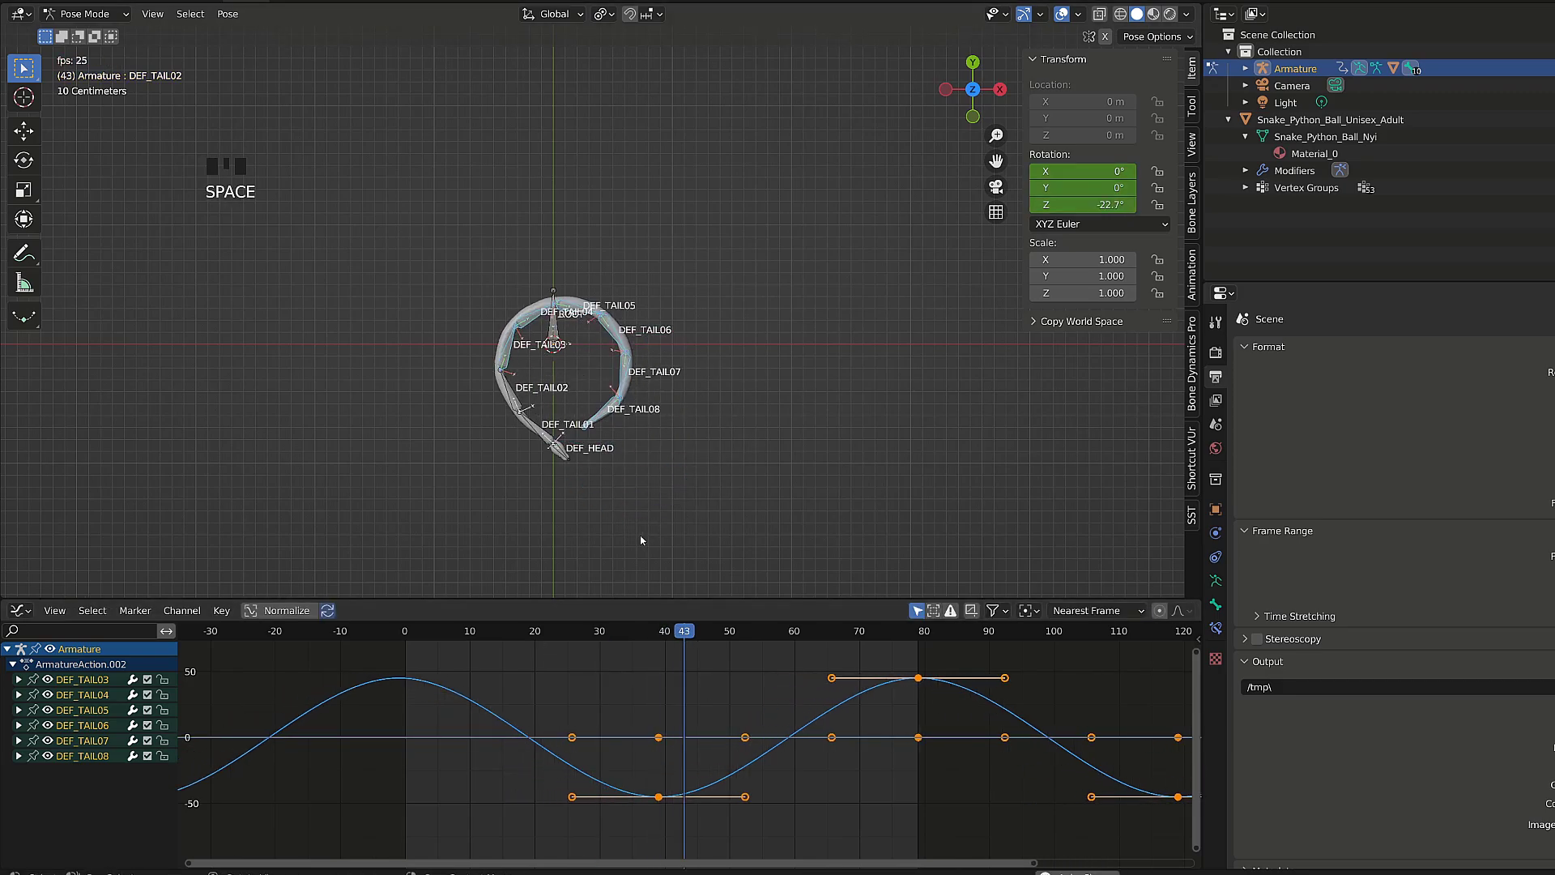
{"action": "key", "text": "space"}
- Deselect DEF_TAIL03, place the playhead on frame 39, shift the DEF_TAIL04 to DEF_TAIL08 curves forward, and play briefly
{"action": "left_click", "coordinate": [609, 356], "text": "shift"}
{"action": "left_click_drag", "start_coordinate": [649, 632], "coordinate": [660, 639]}
{"action": "key", "text": "g"}
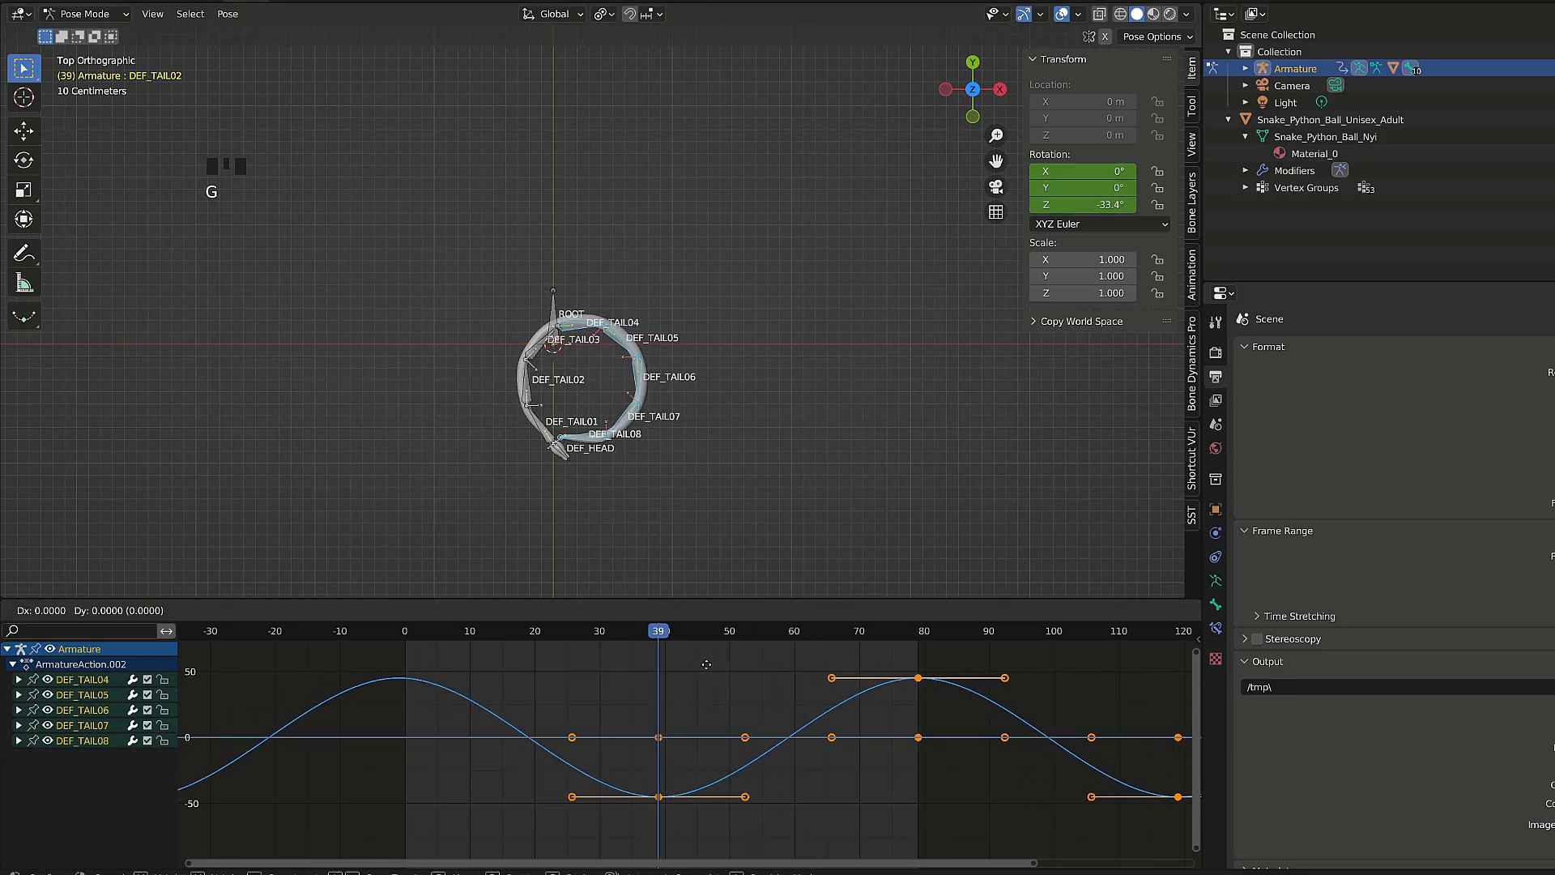
{"action": "key", "text": "x"}
{"action": "left_click", "coordinate": [755, 664]}
{"action": "key", "text": "space"}
- Shift the DEF_TAIL04 to DEF_TAIL08 curves further so their first -45° keyframe sits on frame 49, and preview
{"action": "key", "text": "space"}
{"action": "left_click", "coordinate": [703, 632]}
{"action": "key", "text": "g"}
{"action": "key", "text": "x"}
{"action": "left_click", "coordinate": [743, 688]}
- Deselect DEF_TAIL04, shift the DEF_TAIL05 to DEF_TAIL08 curves forward so their first -45° keyframe sits on frame 57, and preview
{"action": "key", "text": "space"}
{"action": "key", "text": "space"}
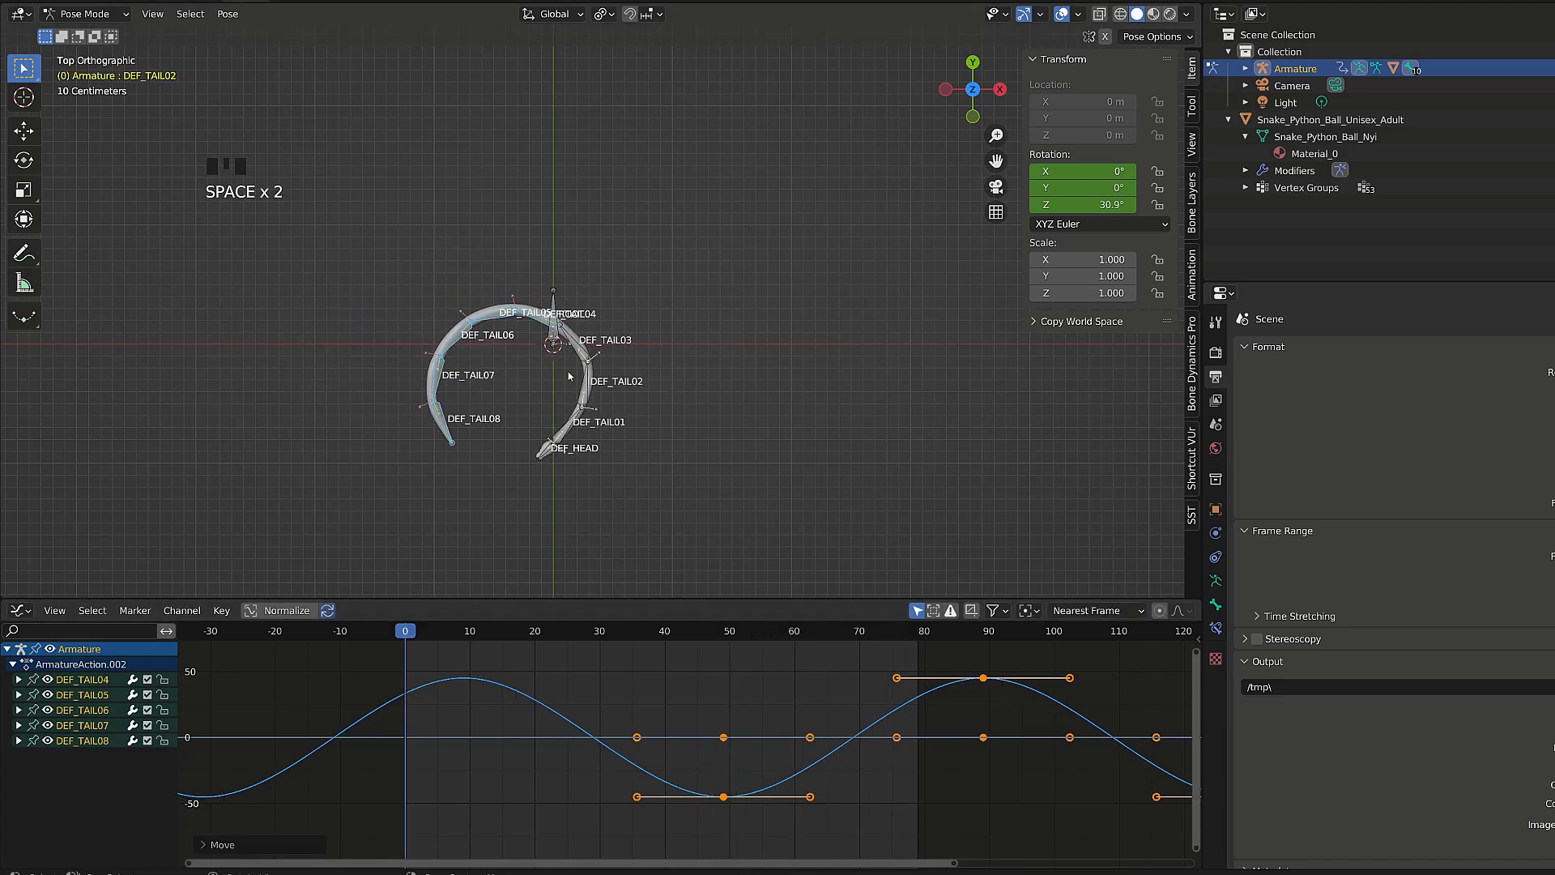
{"action": "left_click", "coordinate": [606, 320], "text": "shift"}
{"action": "key", "text": "a"}
{"action": "key", "text": "g"}
{"action": "key", "text": "x"}
{"action": "left_click", "coordinate": [764, 762]}
- Pull the DEF_TAIL05 to DEF_TAIL08 curves back so their first -45° keyframe sits on frame 55, and replay the motion
{"action": "key", "text": "space"}
{"action": "key", "text": "space"}
{"action": "key", "text": "space"}
{"action": "key", "text": "space"}
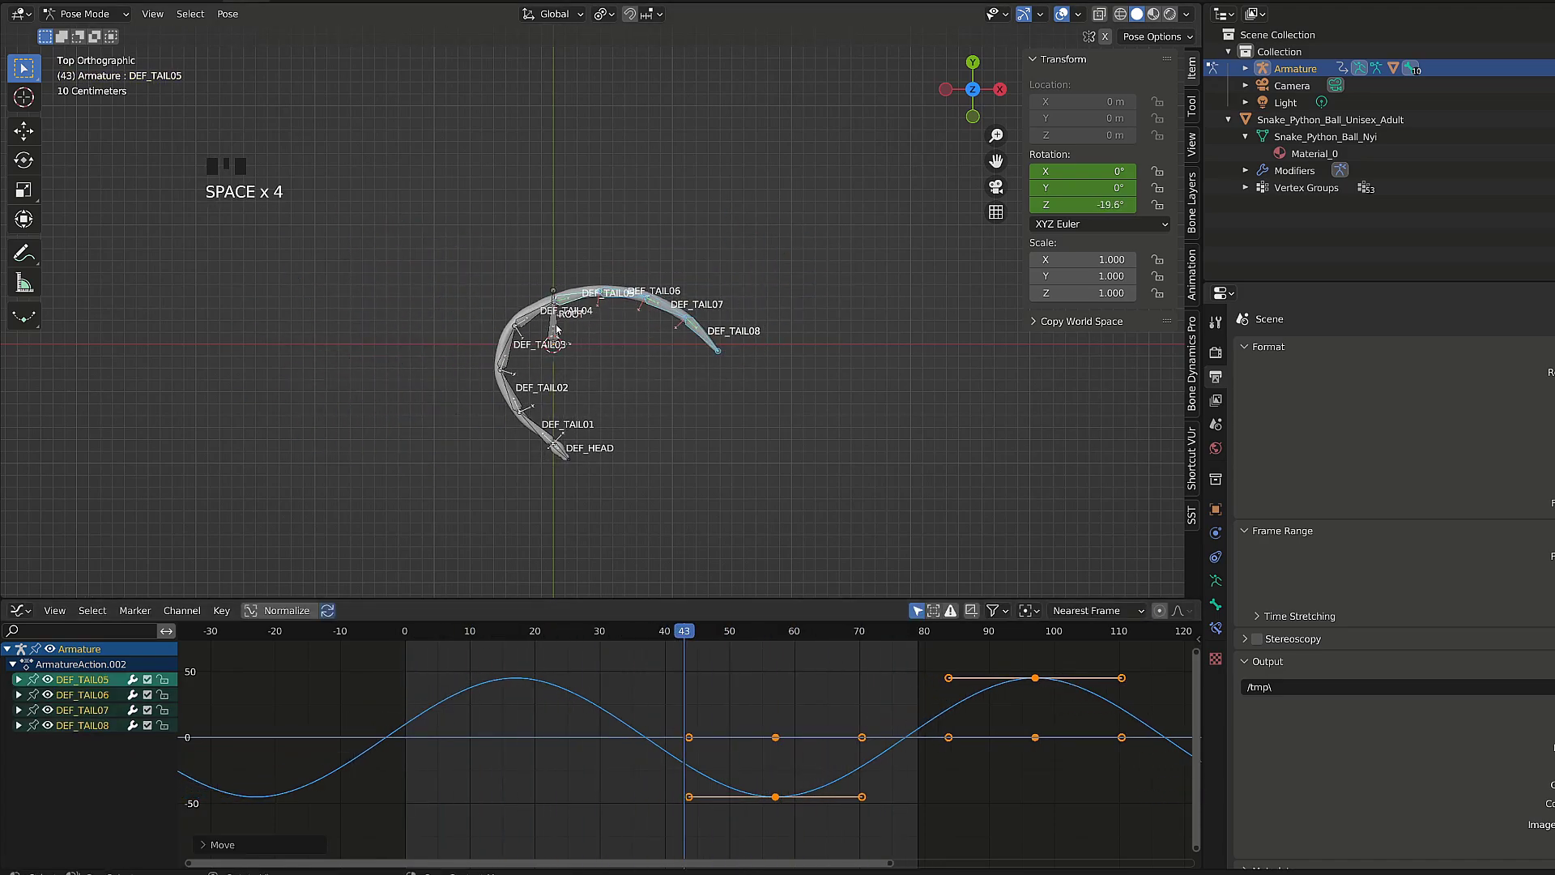
{"action": "key", "text": "g"}
{"action": "key", "text": "x"}
{"action": "left_click", "coordinate": [771, 710]}
{"action": "key", "text": "space"}
{"action": "key", "text": "space"}
{"action": "key", "text": "space"}
{"action": "key", "text": "space"}
{"action": "key", "text": "Left"}
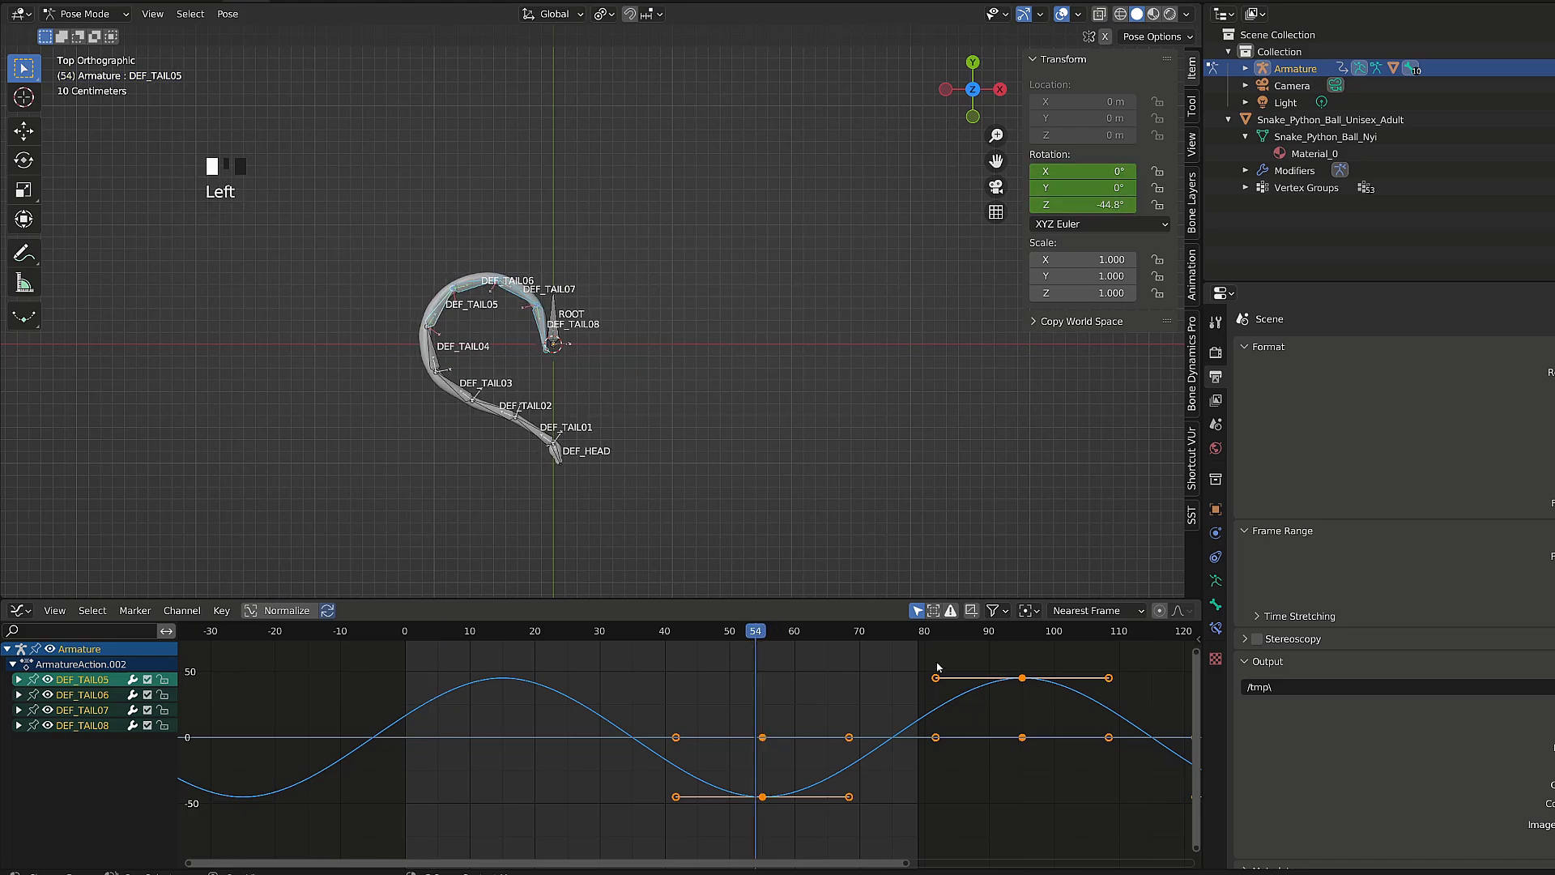
- Scale the DEF_TAIL05 to DEF_TAIL08 curves up to a peak of about 48°, and deselect DEF_TAIL05
{"action": "key", "text": "s"}
{"action": "left_click", "coordinate": [865, 785]}
{"action": "left_click", "coordinate": [434, 319], "text": "shift"}
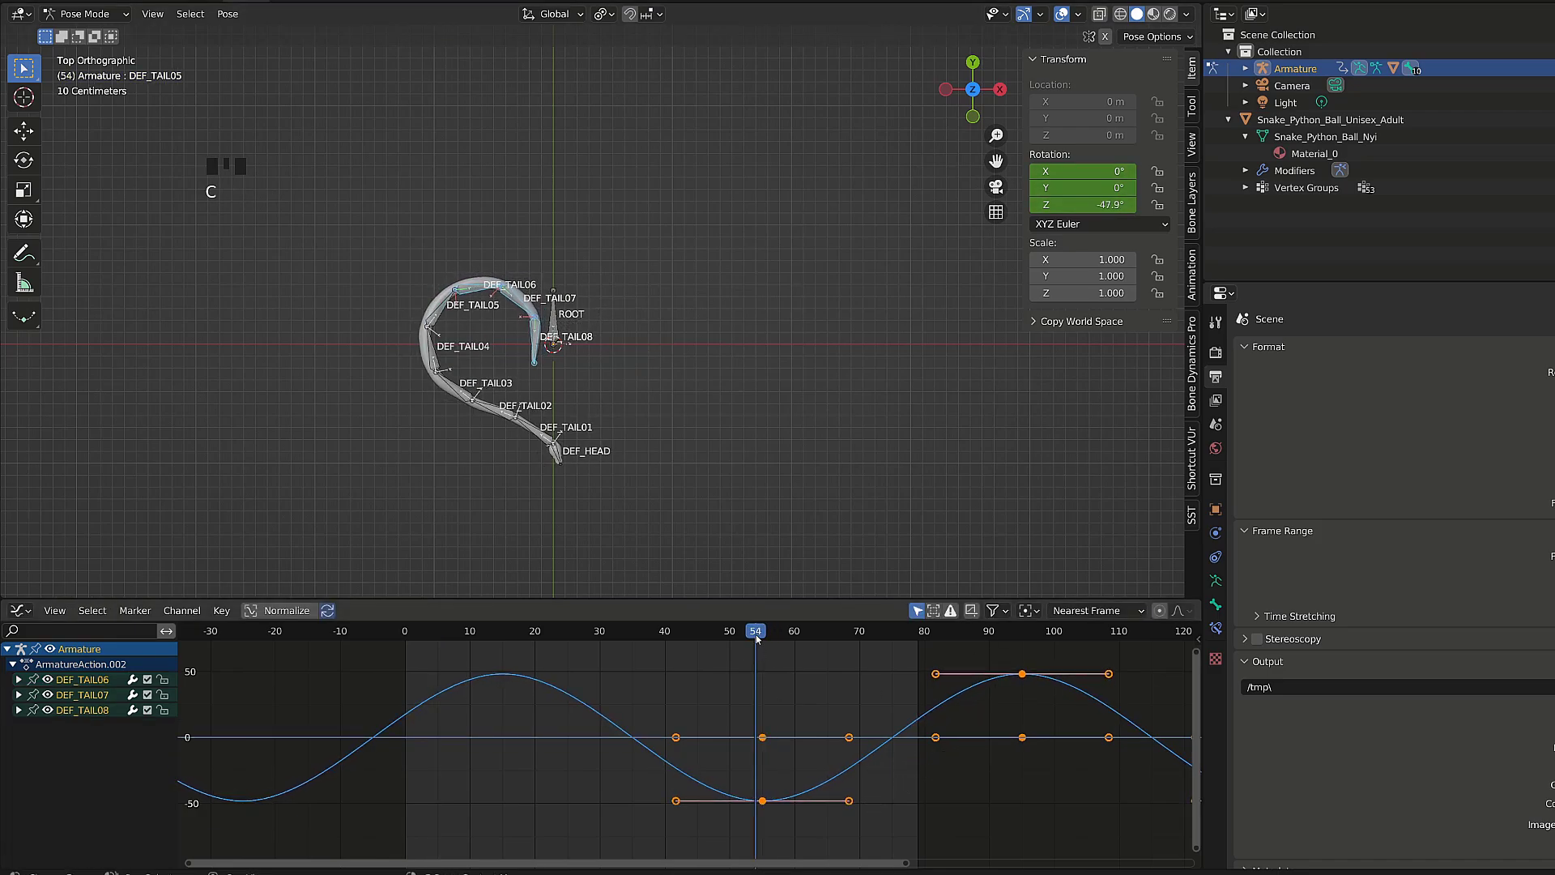
- Scrub the motion and shift the DEF_TAIL06 to DEF_TAIL08 curves so their first low keyframe sits on frame 61
{"action": "left_click_drag", "start_coordinate": [757, 635], "coordinate": [826, 705]}
{"action": "key", "text": "g"}
{"action": "middle_click", "coordinate": [858, 711]}
{"action": "left_click", "coordinate": [889, 709]}
{"action": "left_click_drag", "start_coordinate": [857, 635], "coordinate": [989, 690]}
{"action": "key", "text": "g"}
{"action": "middle_click", "coordinate": [977, 694]}
{"action": "left_click", "coordinate": [963, 695]}
- Offset the DEF_TAIL07 curve's first low keyframe to frame 64 and the DEF_TAIL08 curve's to frame 69, deselecting each preceding bone
{"action": "left_click_drag", "start_coordinate": [768, 635], "coordinate": [999, 678]}
{"action": "key", "text": "c"}
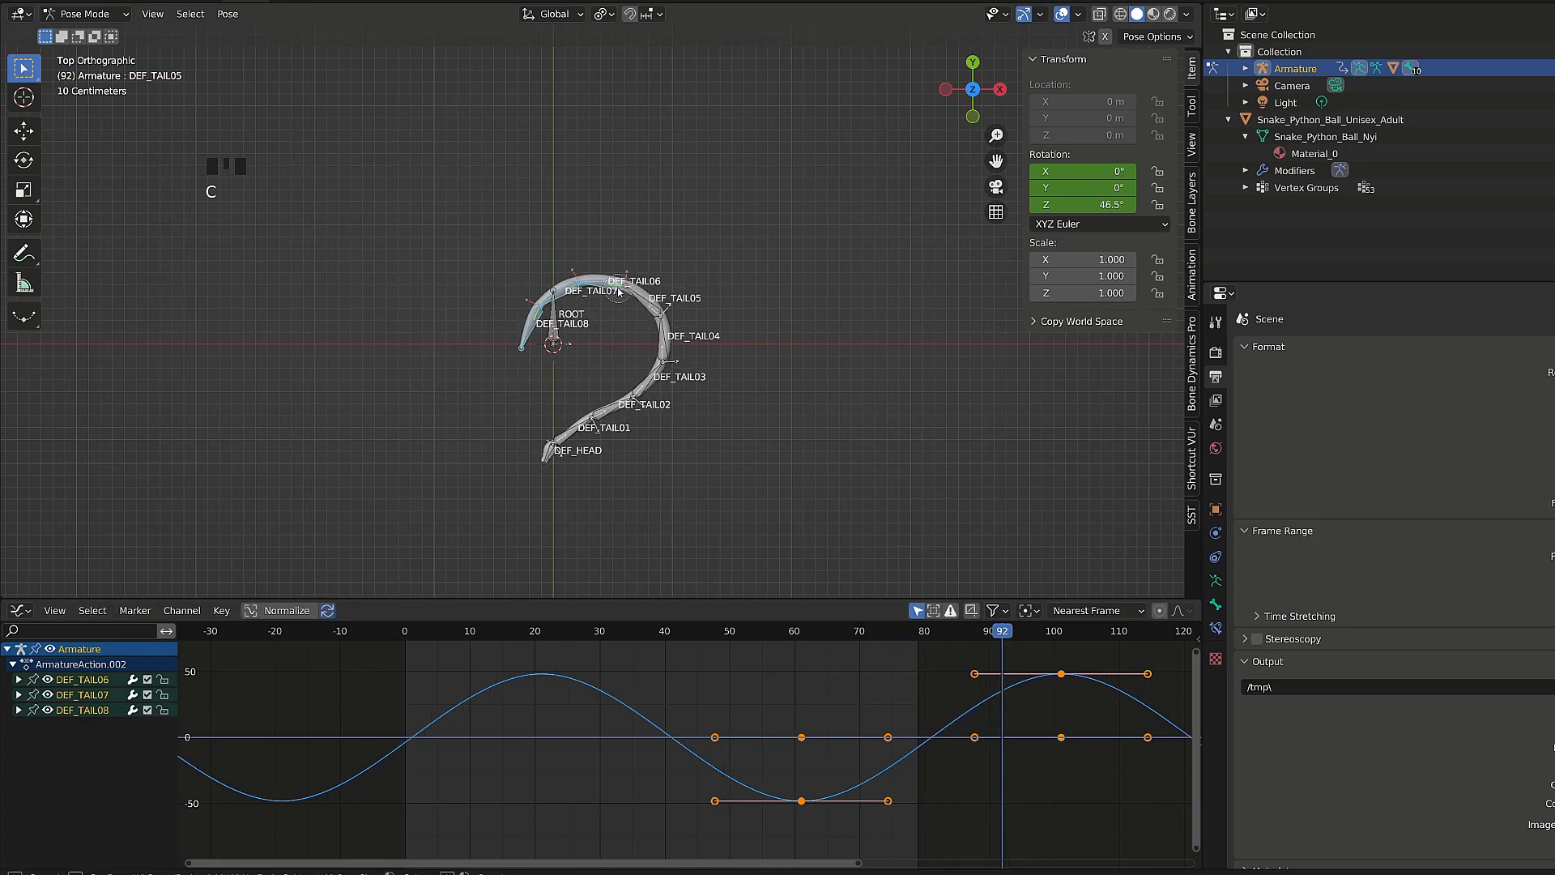
{"action": "middle_click", "coordinate": [612, 291]}
{"action": "key", "text": "g"}
{"action": "key", "text": "x"}
{"action": "left_click", "coordinate": [1040, 706]}
{"action": "middle_click_drag", "start_coordinate": [1040, 703], "coordinate": [871, 717]}
{"action": "left_click_drag", "start_coordinate": [831, 636], "coordinate": [905, 646]}
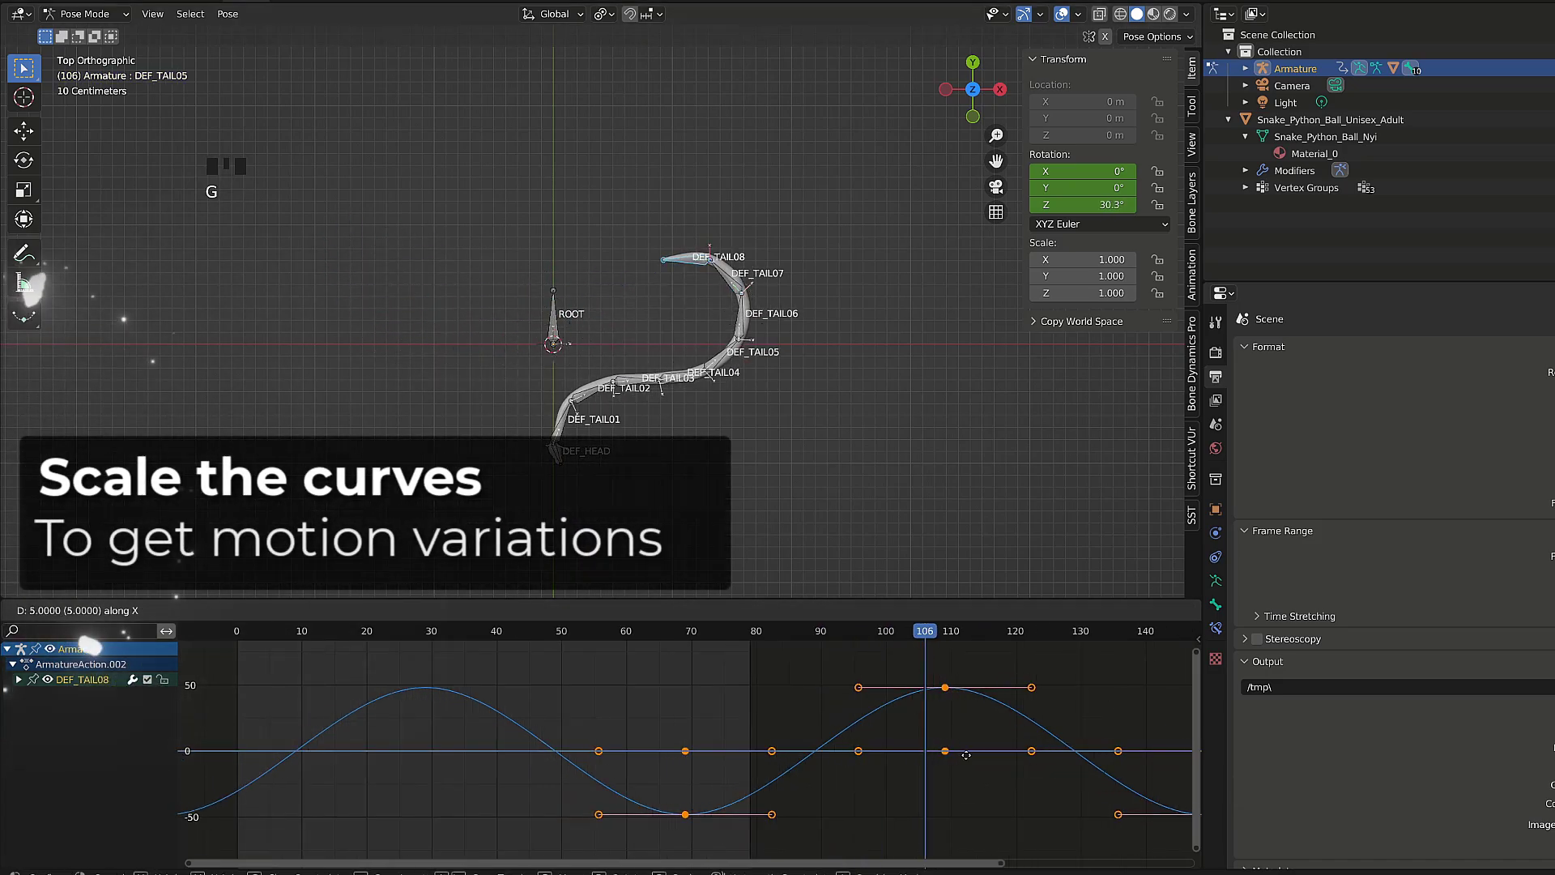
- Play the slither with overlays hidden, select all bones, and scale all their curves along the value axis
{"action": "key", "text": "space"}
{"action": "key", "text": "shift+alt+z"}
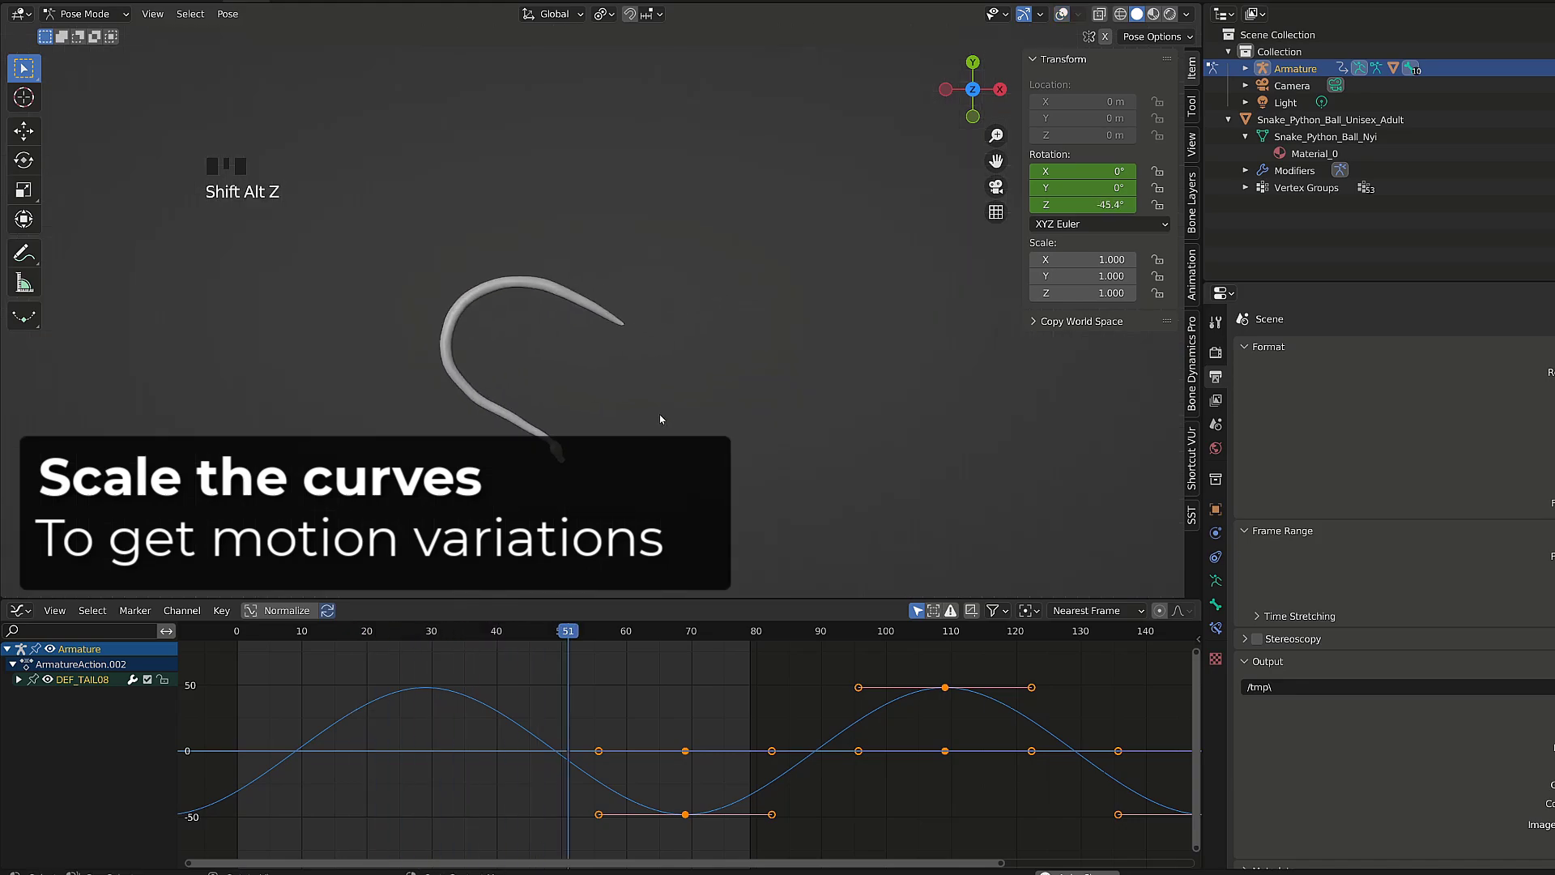
{"action": "key", "text": "a"}
{"action": "key", "text": "s"}
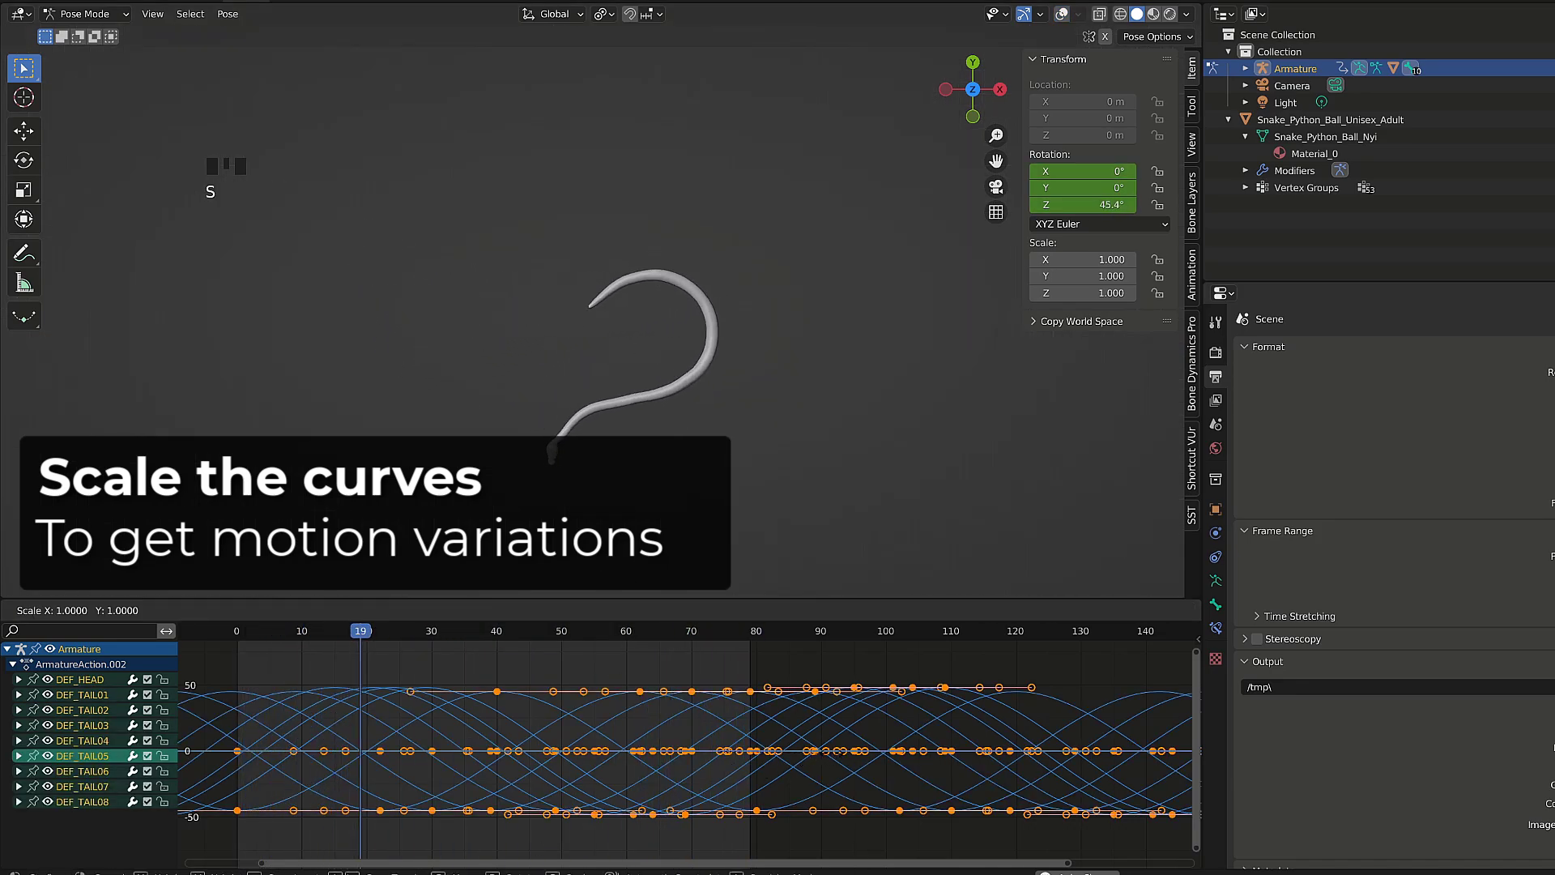
{"action": "key", "text": "y"}
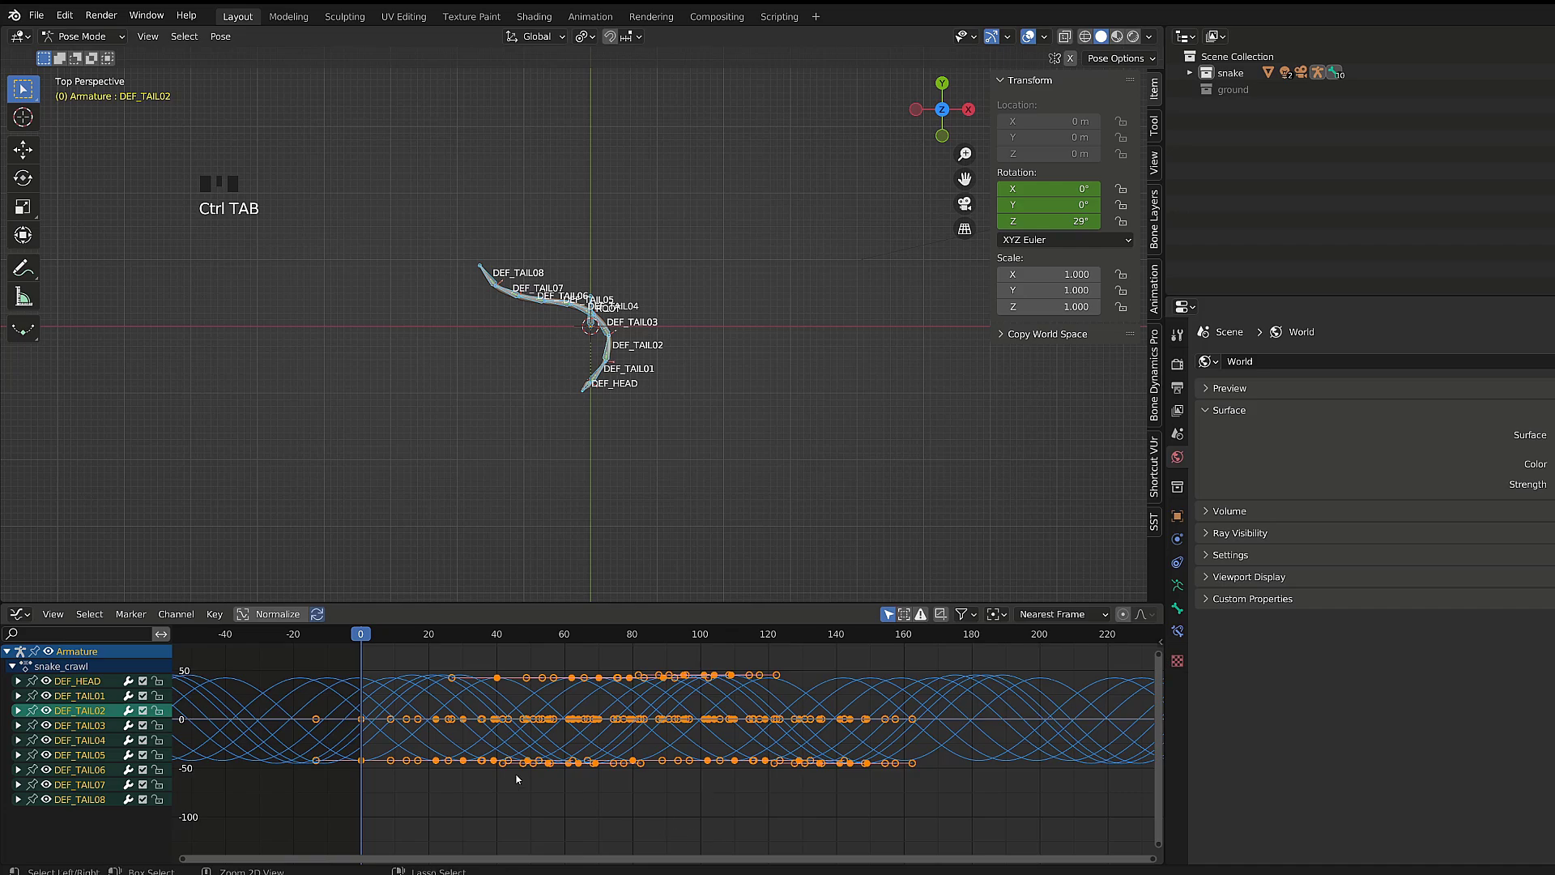
- Switch the Graph Editor to the Dope Sheet in Action Editor mode
{"action": "key", "text": "ctrl+Tab"}
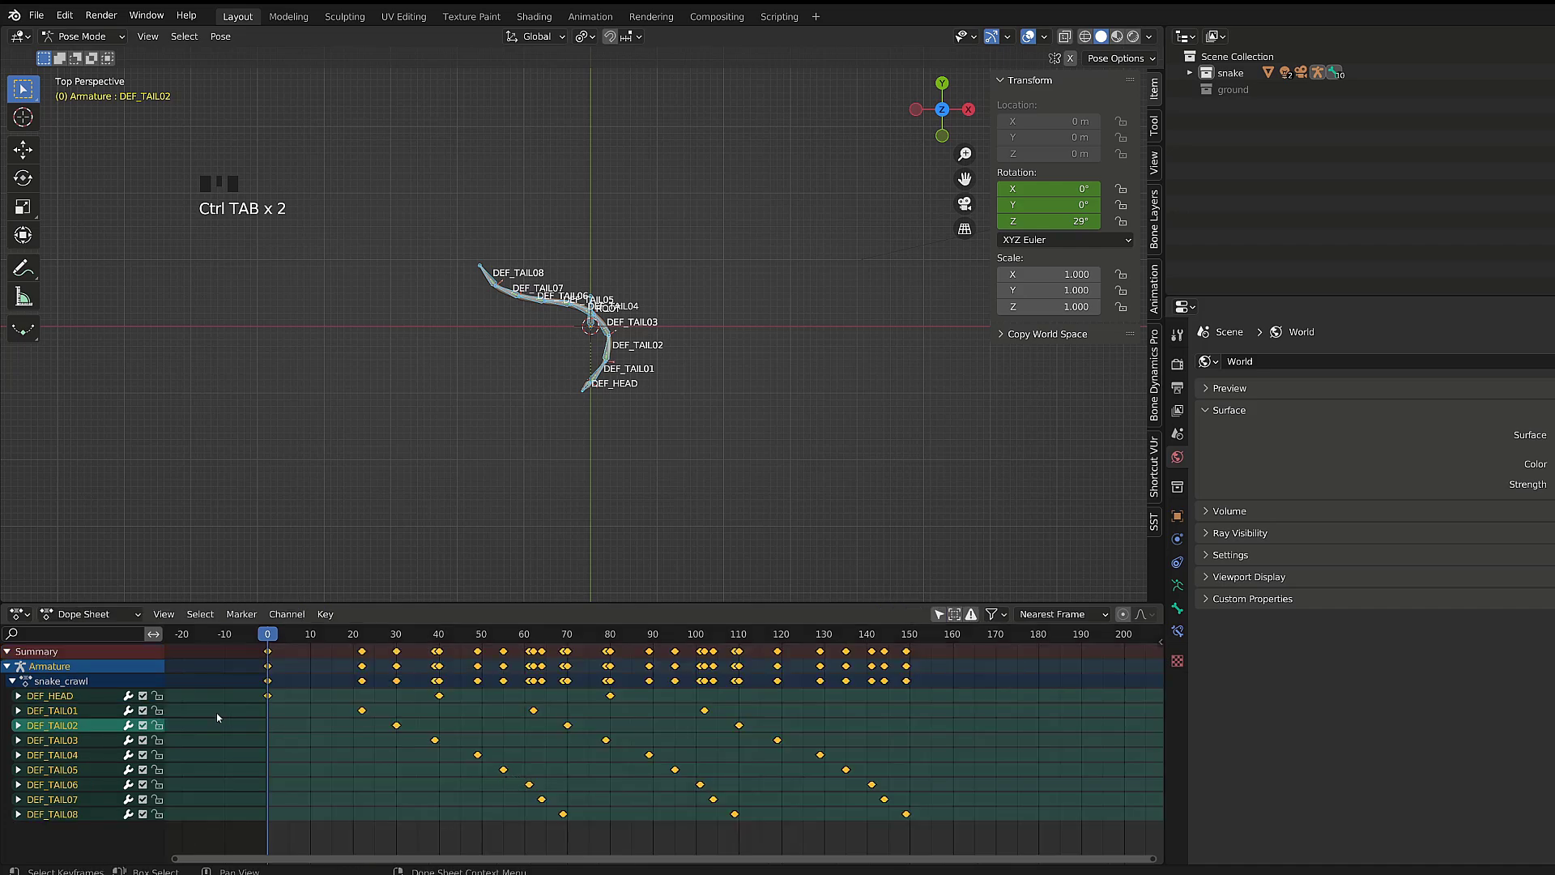
{"action": "left_click", "coordinate": [103, 618]}
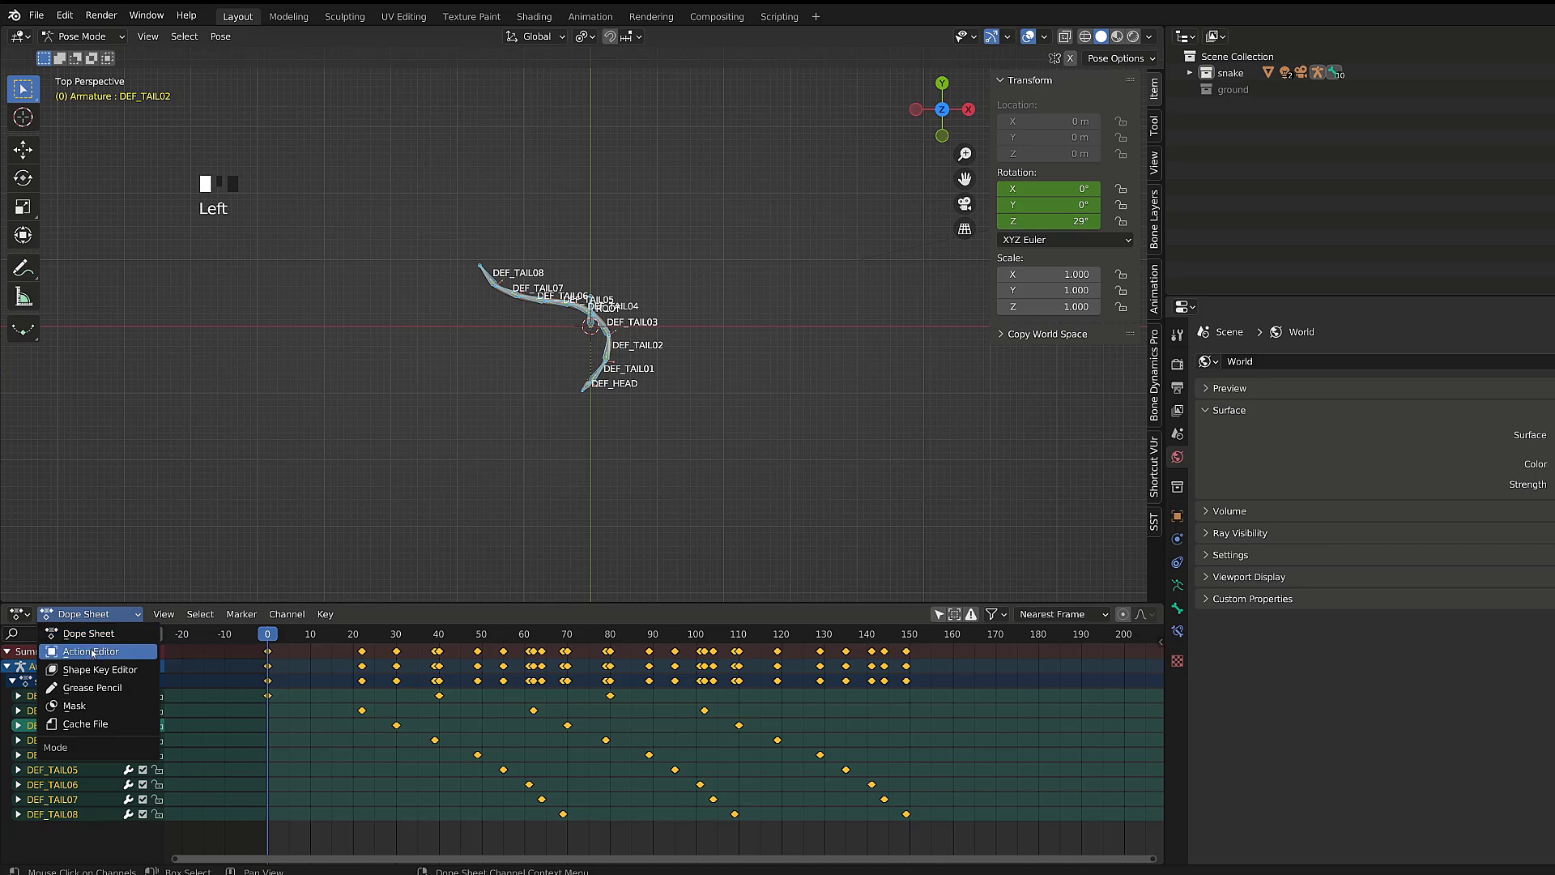
{"action": "left_click", "coordinate": [92, 652]}
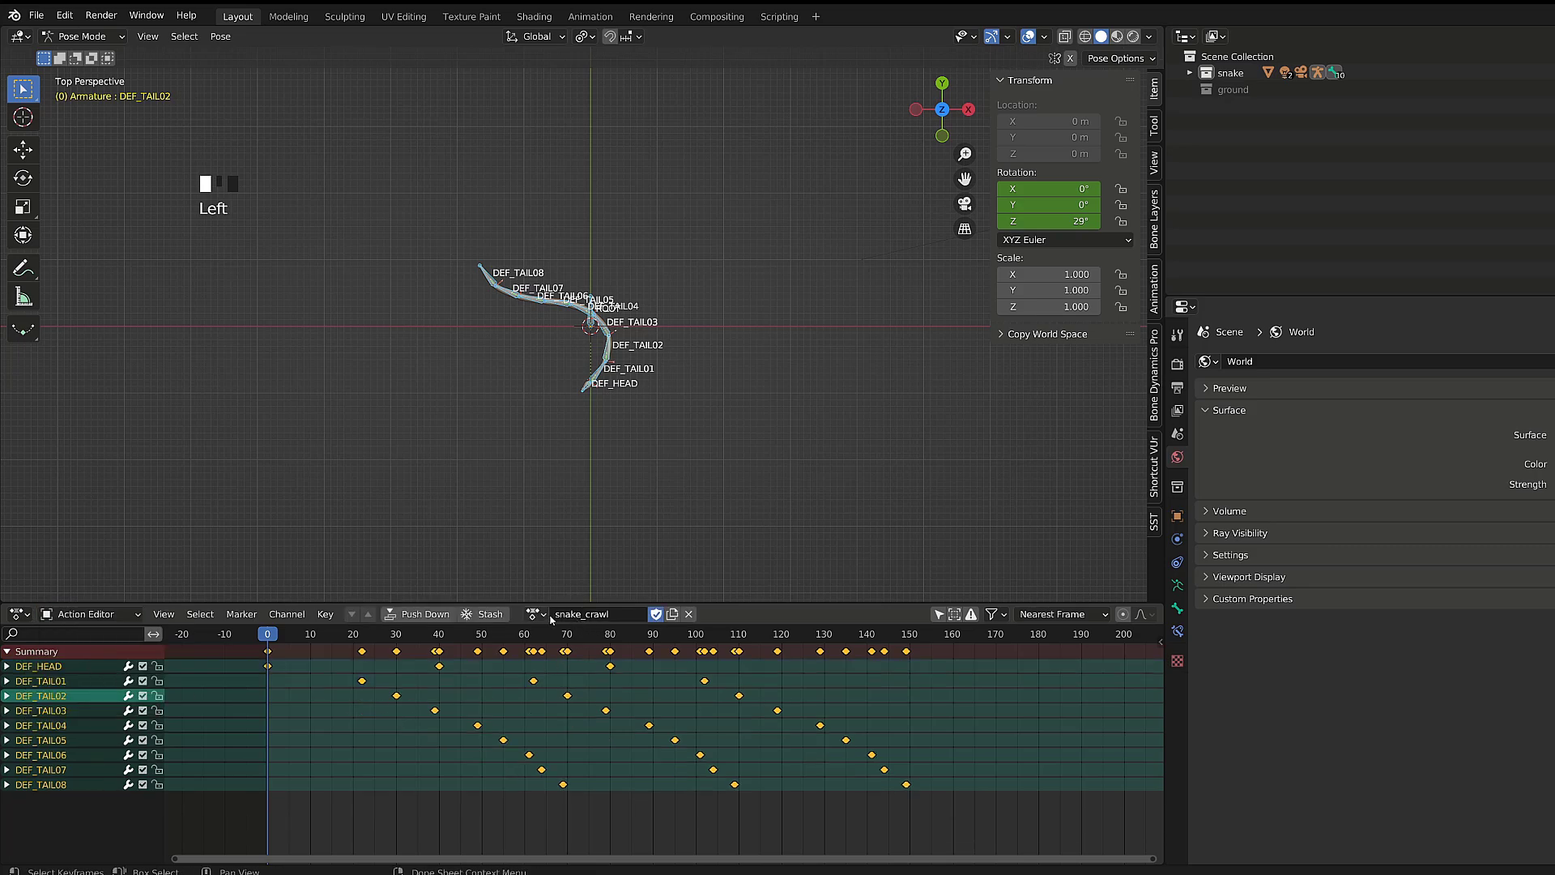
- Open the Nonlinear Animation editor and push the snake_crawl action down into an NLA strip
{"action": "left_click", "coordinate": [12, 618]}
{"action": "left_click", "coordinate": [235, 734]}
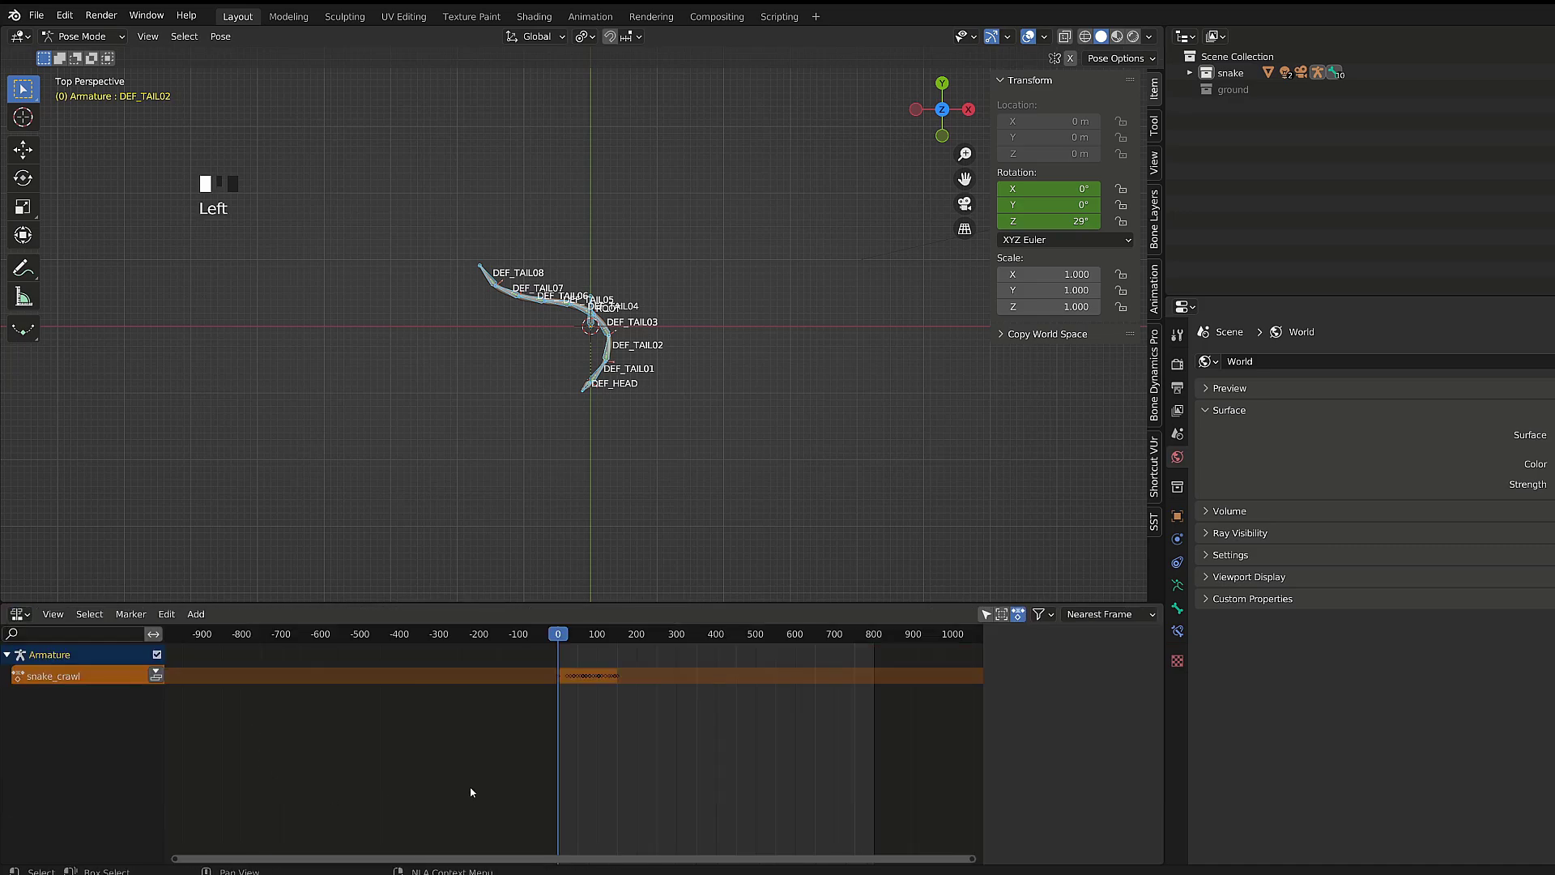
{"action": "scroll", "coordinate": [562, 719], "scroll_direction": "up", "scroll_amount": 3}
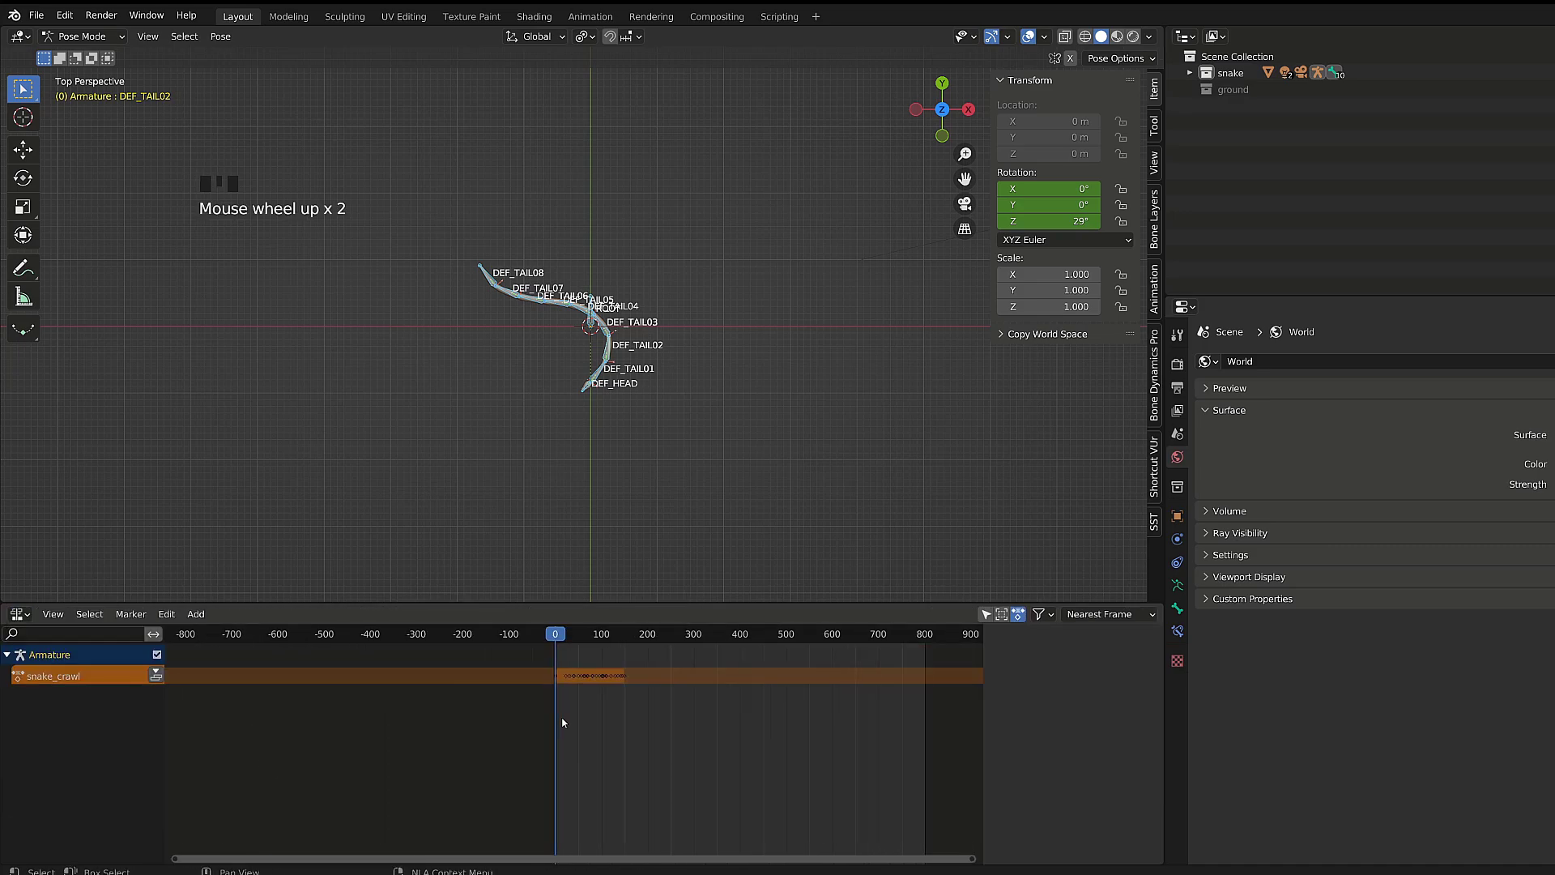
{"action": "left_click", "coordinate": [155, 676]}
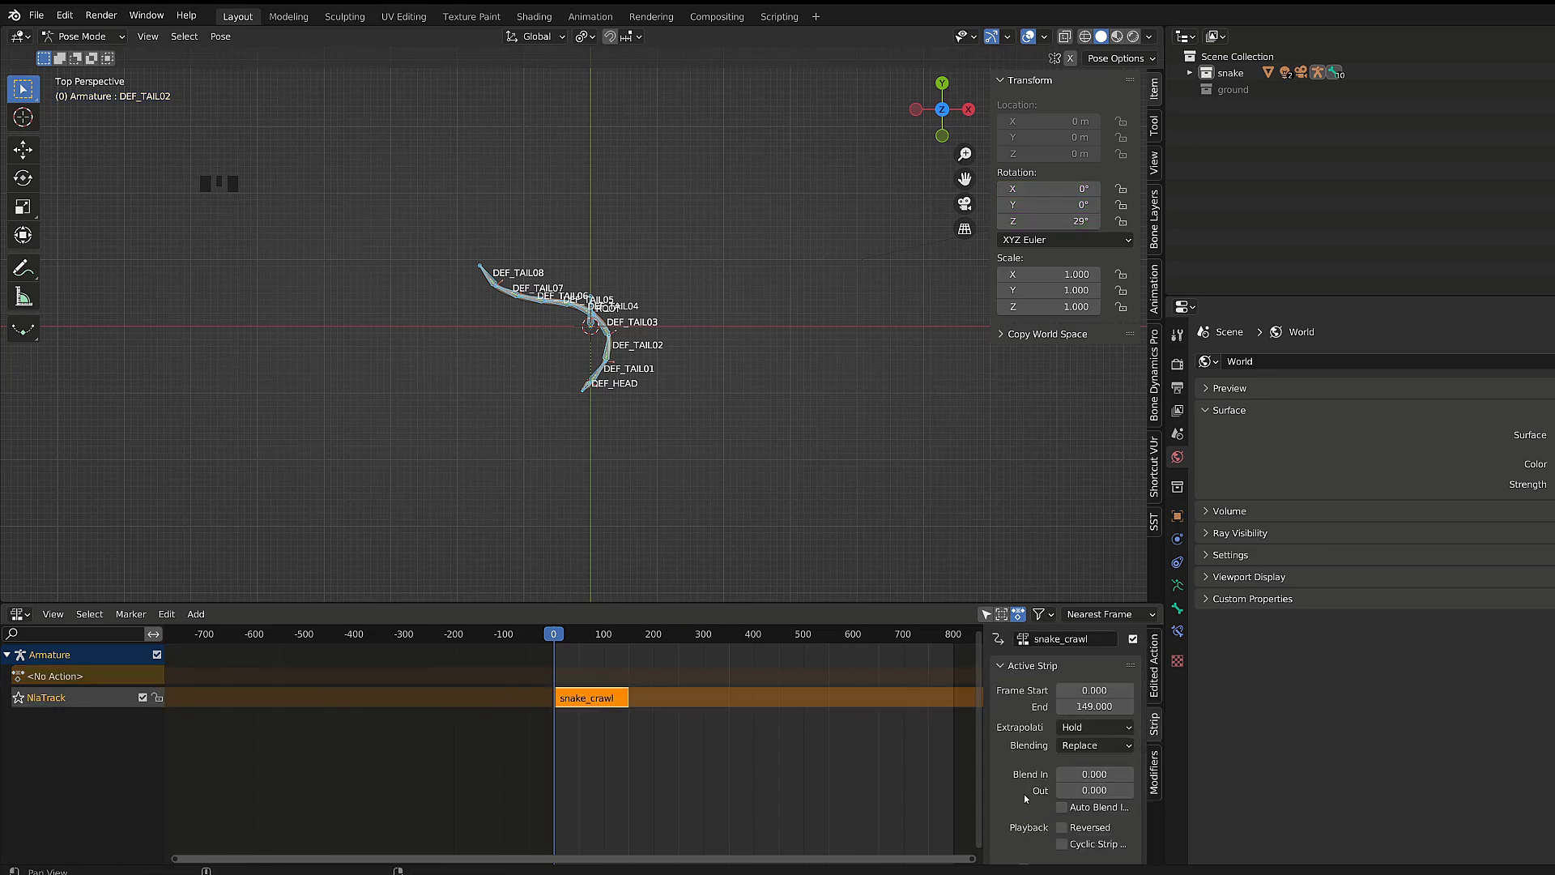
- Set the snake_crawl strip's action clip end frame to 800, scrub through it, and return to frame 0
{"action": "middle_click_drag", "start_coordinate": [1015, 780], "coordinate": [1017, 821]}
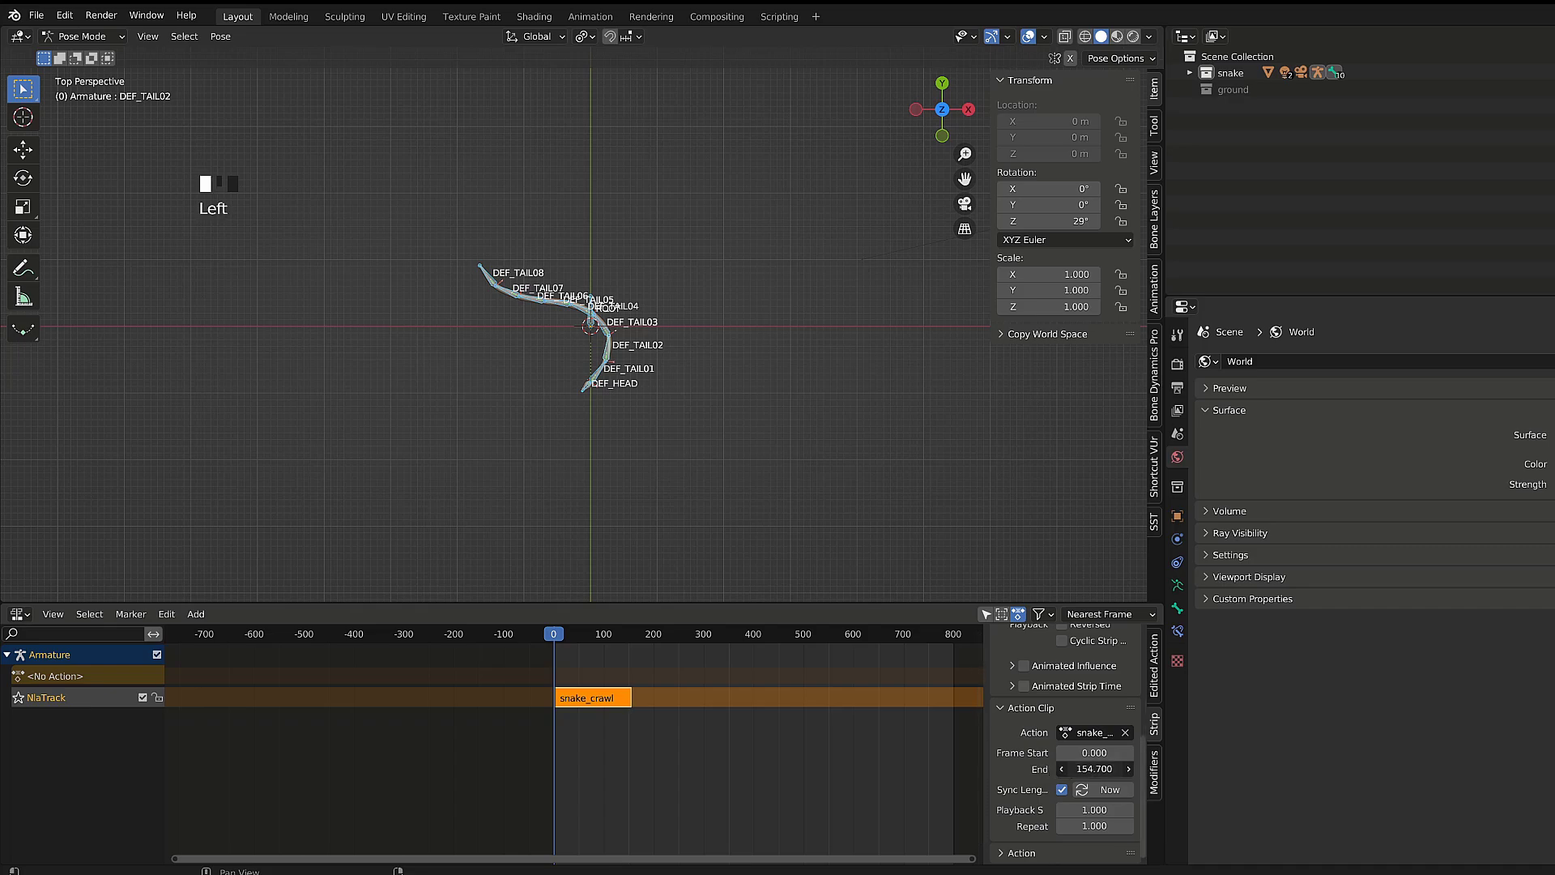
{"action": "left_click_drag", "start_coordinate": [1094, 769], "coordinate": [1133, 769]}
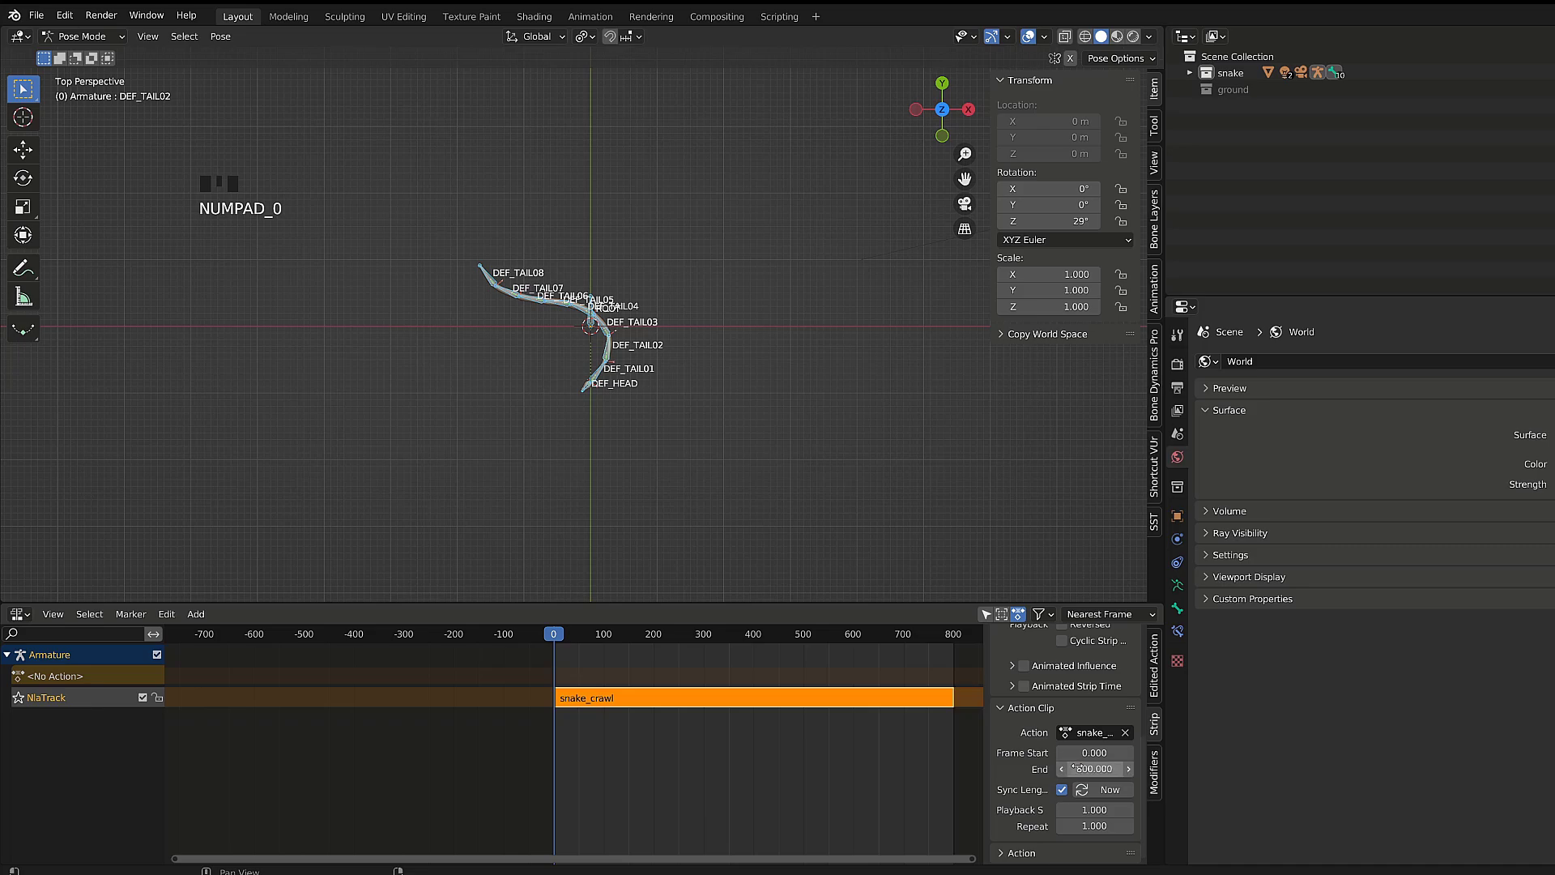
{"action": "middle_click_drag", "start_coordinate": [587, 645], "coordinate": [559, 644], "text": "shift"}
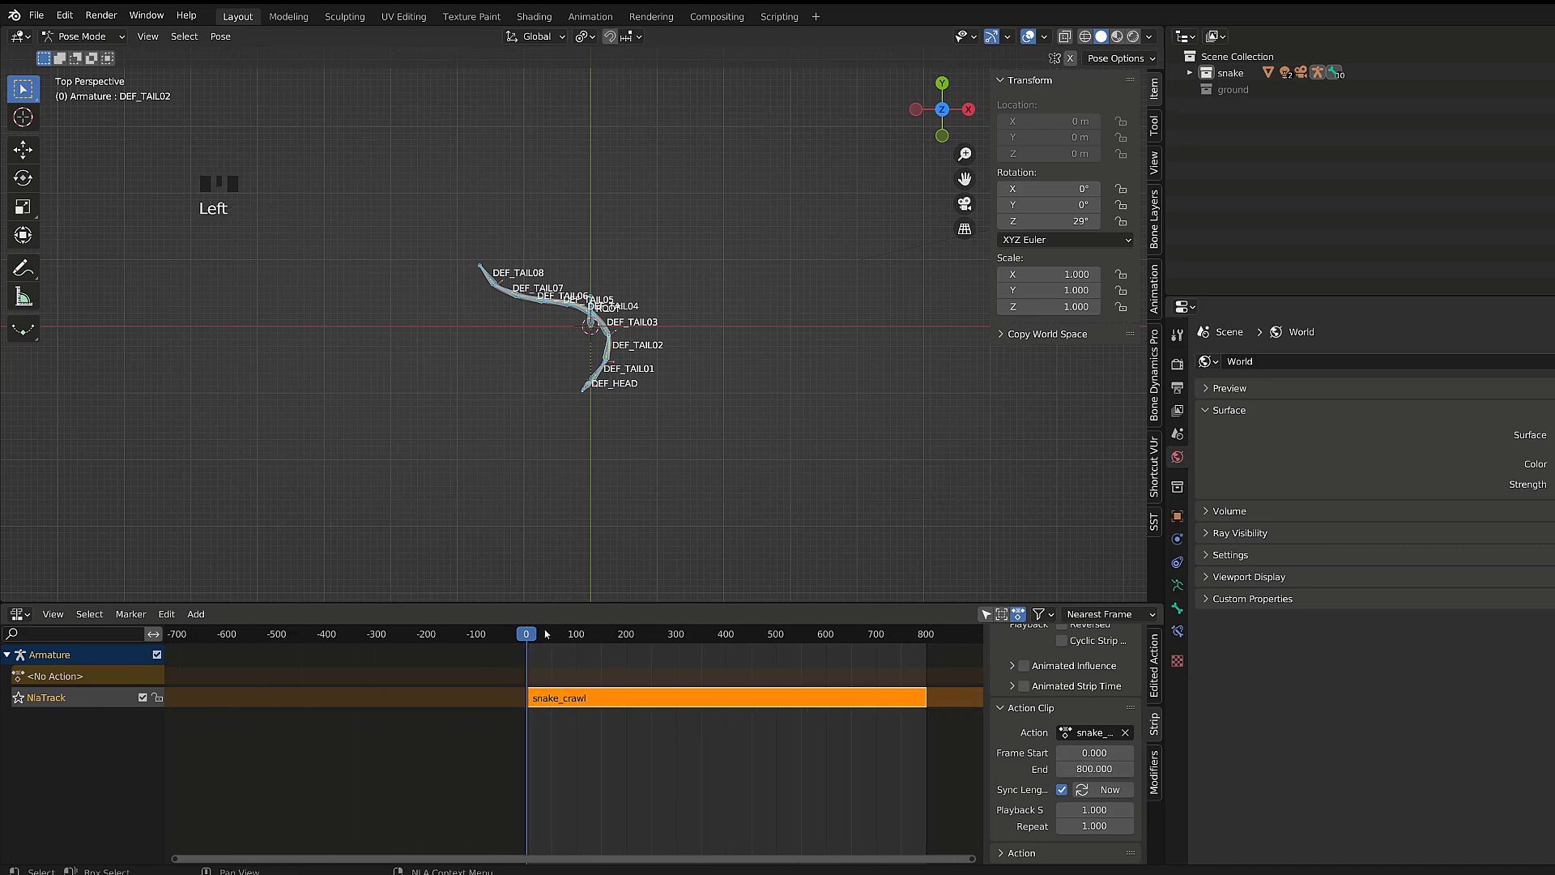
{"action": "left_click_drag", "start_coordinate": [545, 635], "coordinate": [688, 648]}
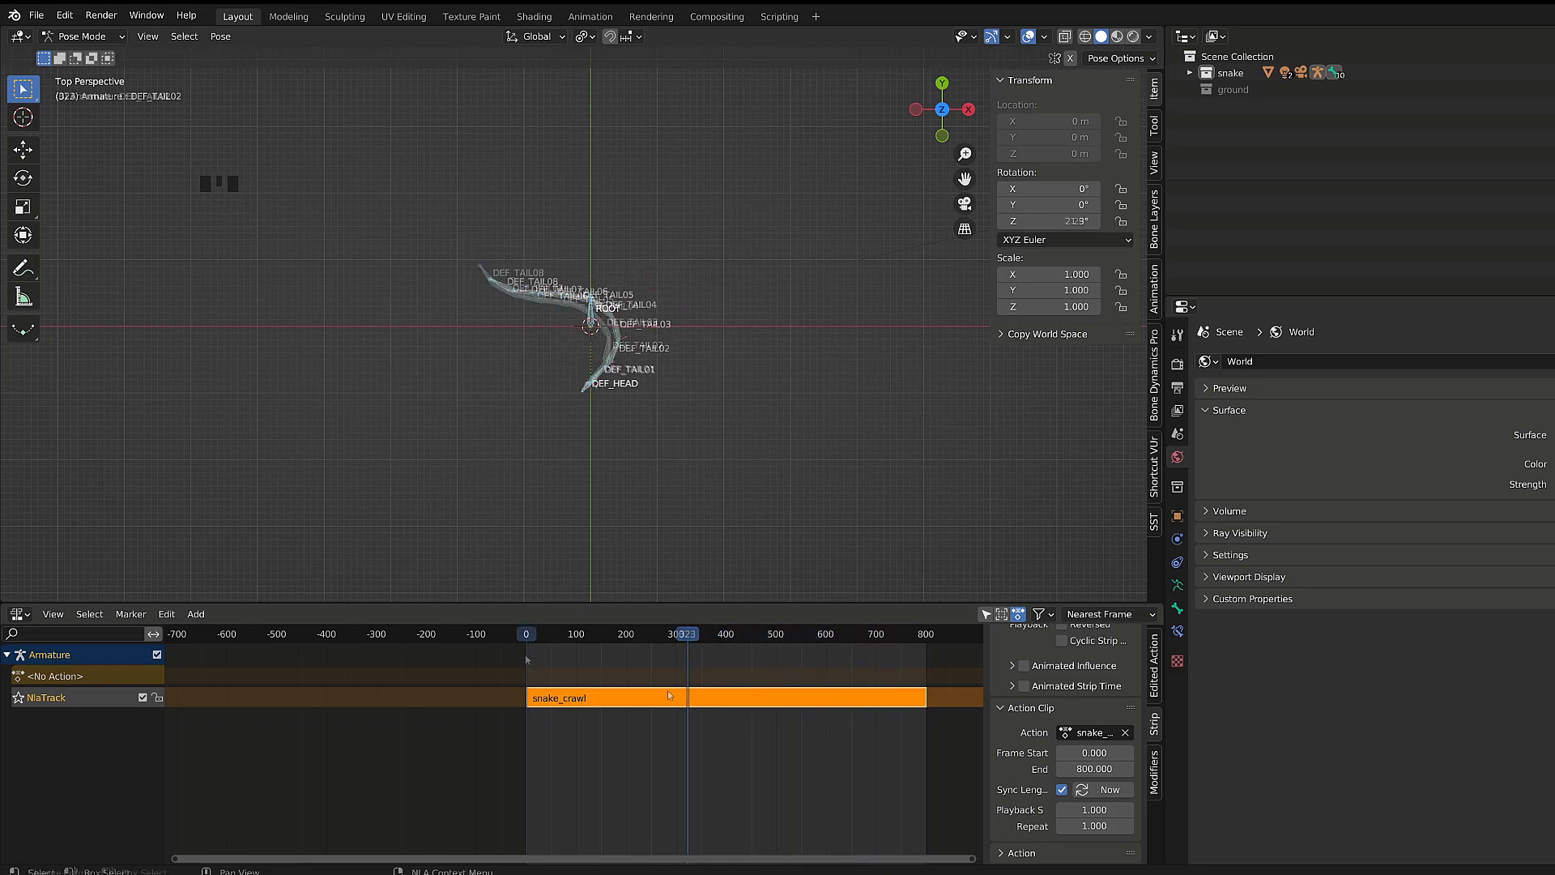
{"action": "key", "text": "shift+Left"}
- Return to the Action Editor and create a new action named crawling
{"action": "left_click", "coordinate": [19, 614]}
{"action": "left_click", "coordinate": [226, 660]}
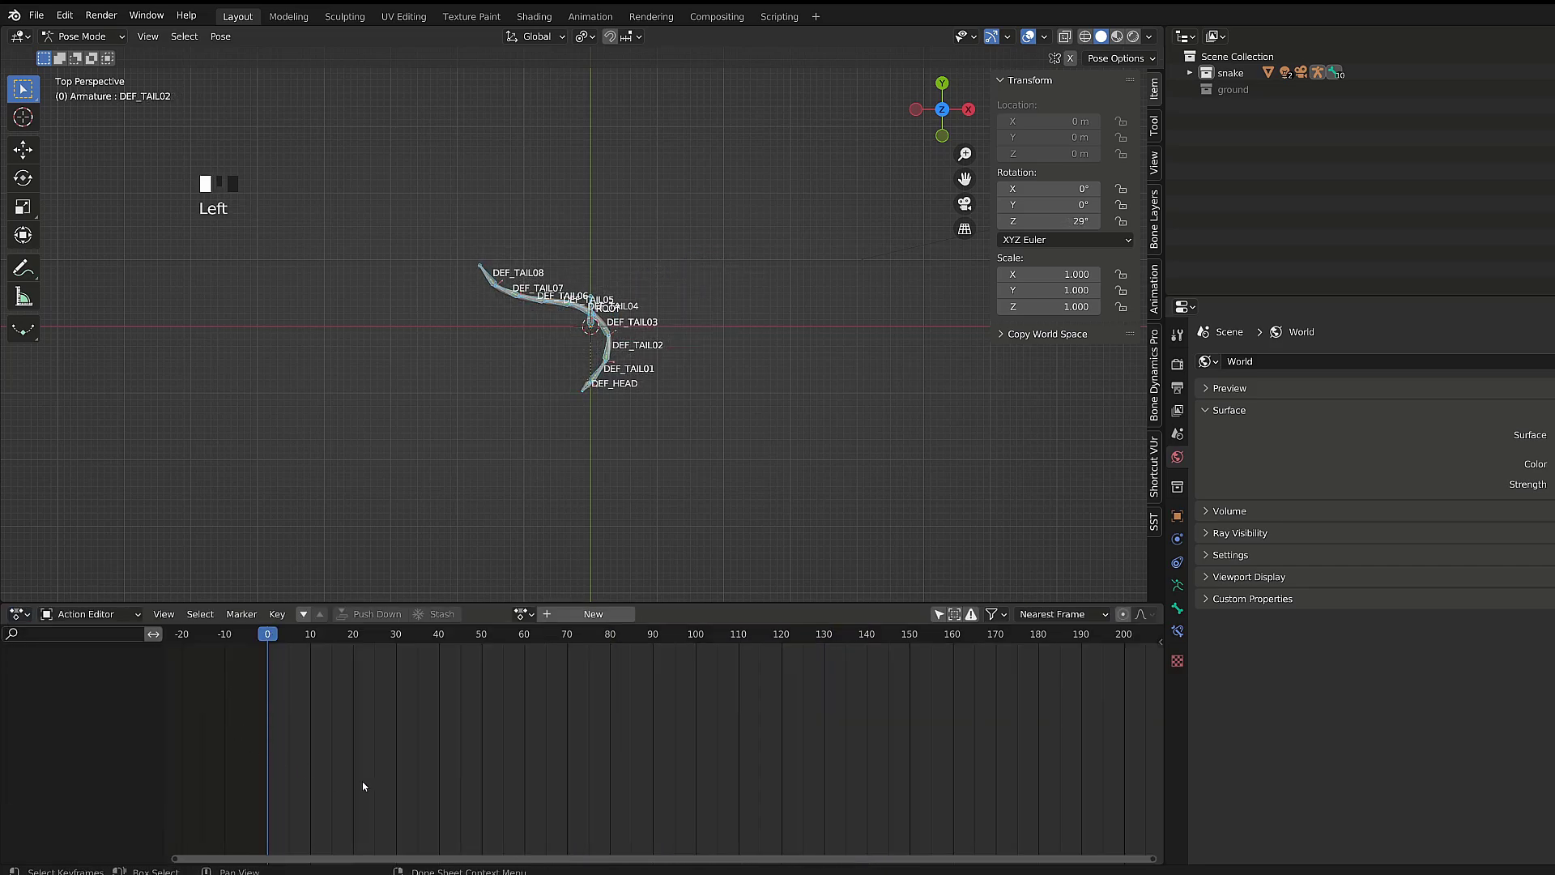
{"action": "left_click", "coordinate": [567, 614]}
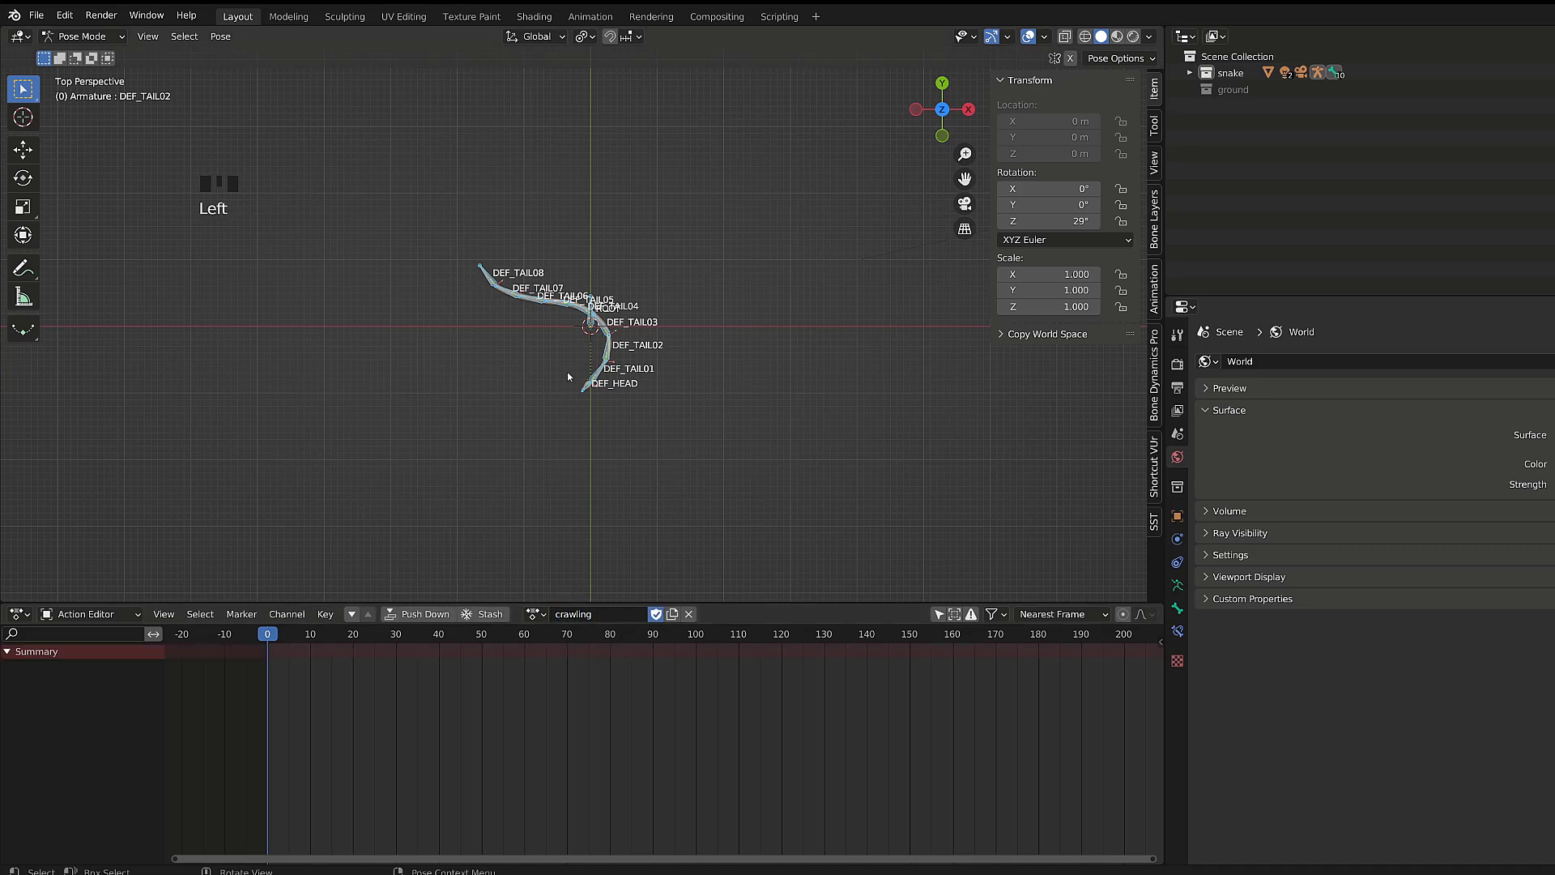
- Select the ROOT bone and keyframe its location at frame 0
{"action": "left_click", "coordinate": [592, 330]}
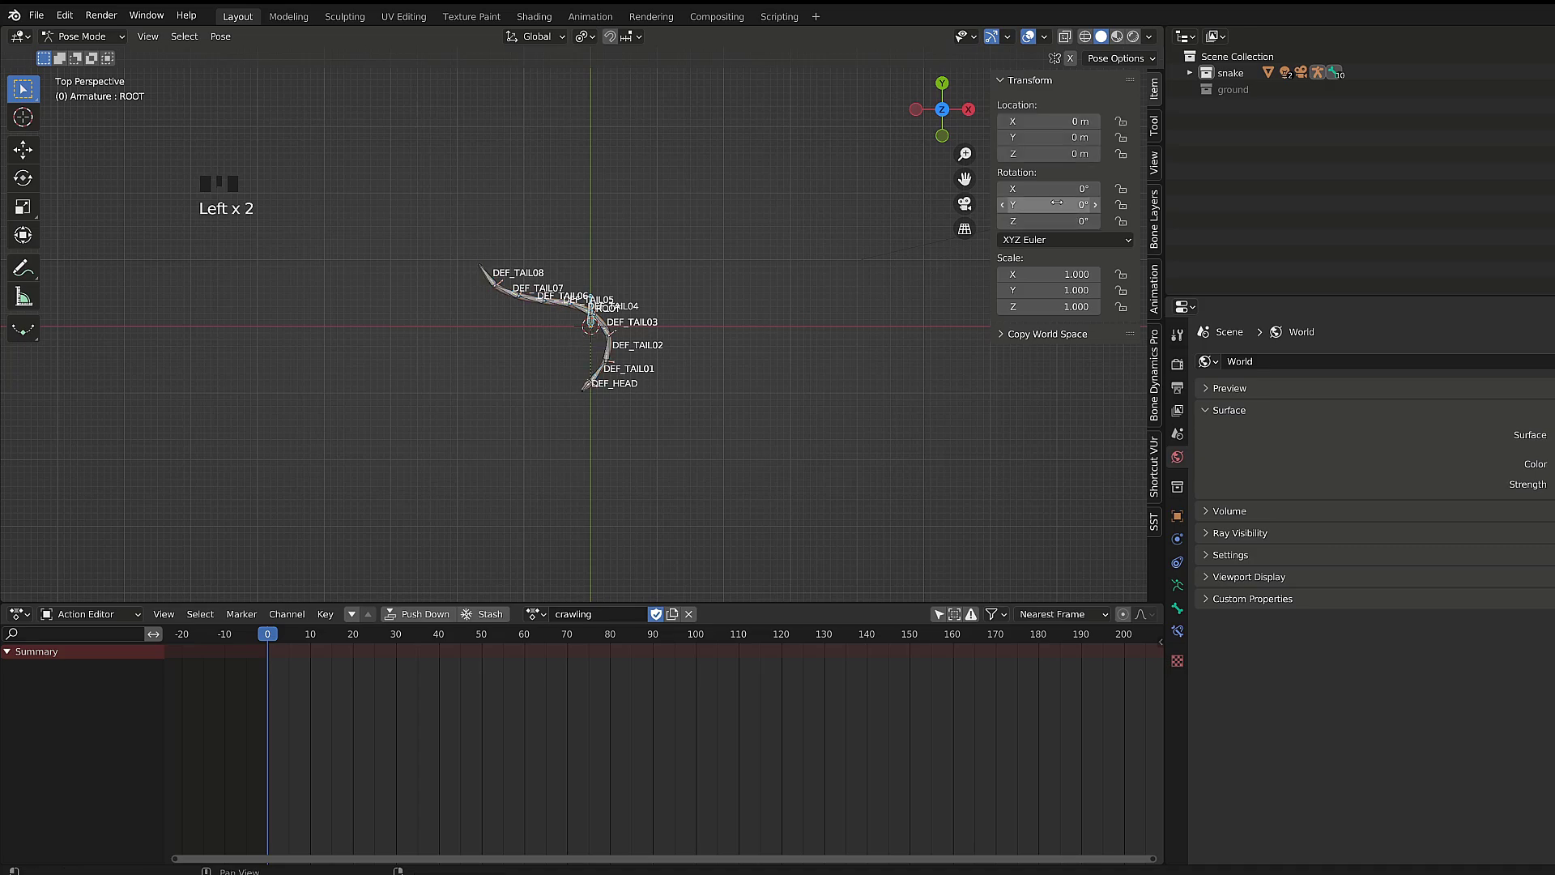
{"action": "right_click", "coordinate": [1051, 125]}
{"action": "left_click", "coordinate": [1052, 125]}
{"action": "scroll", "coordinate": [387, 690], "scroll_direction": "up", "scroll_amount": 1}
{"action": "middle_click_drag", "start_coordinate": [470, 528], "coordinate": [567, 511], "text": "shift"}
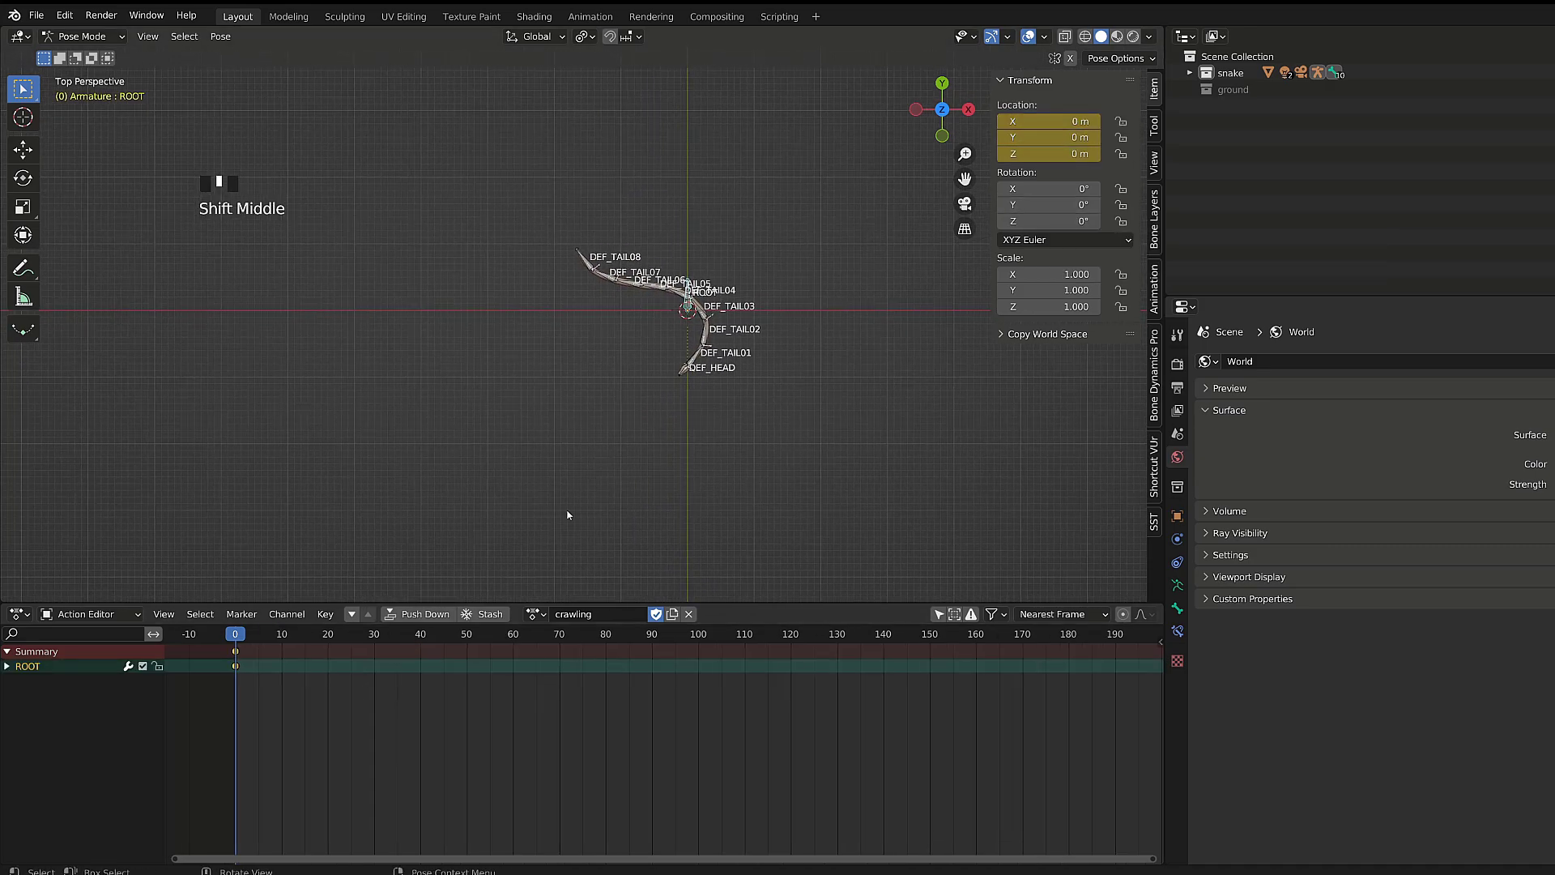
- Duplicate the ROOT location keyframes to frame 80 and make frame 80 the end of the playback range
{"action": "left_click", "coordinate": [7, 666]}
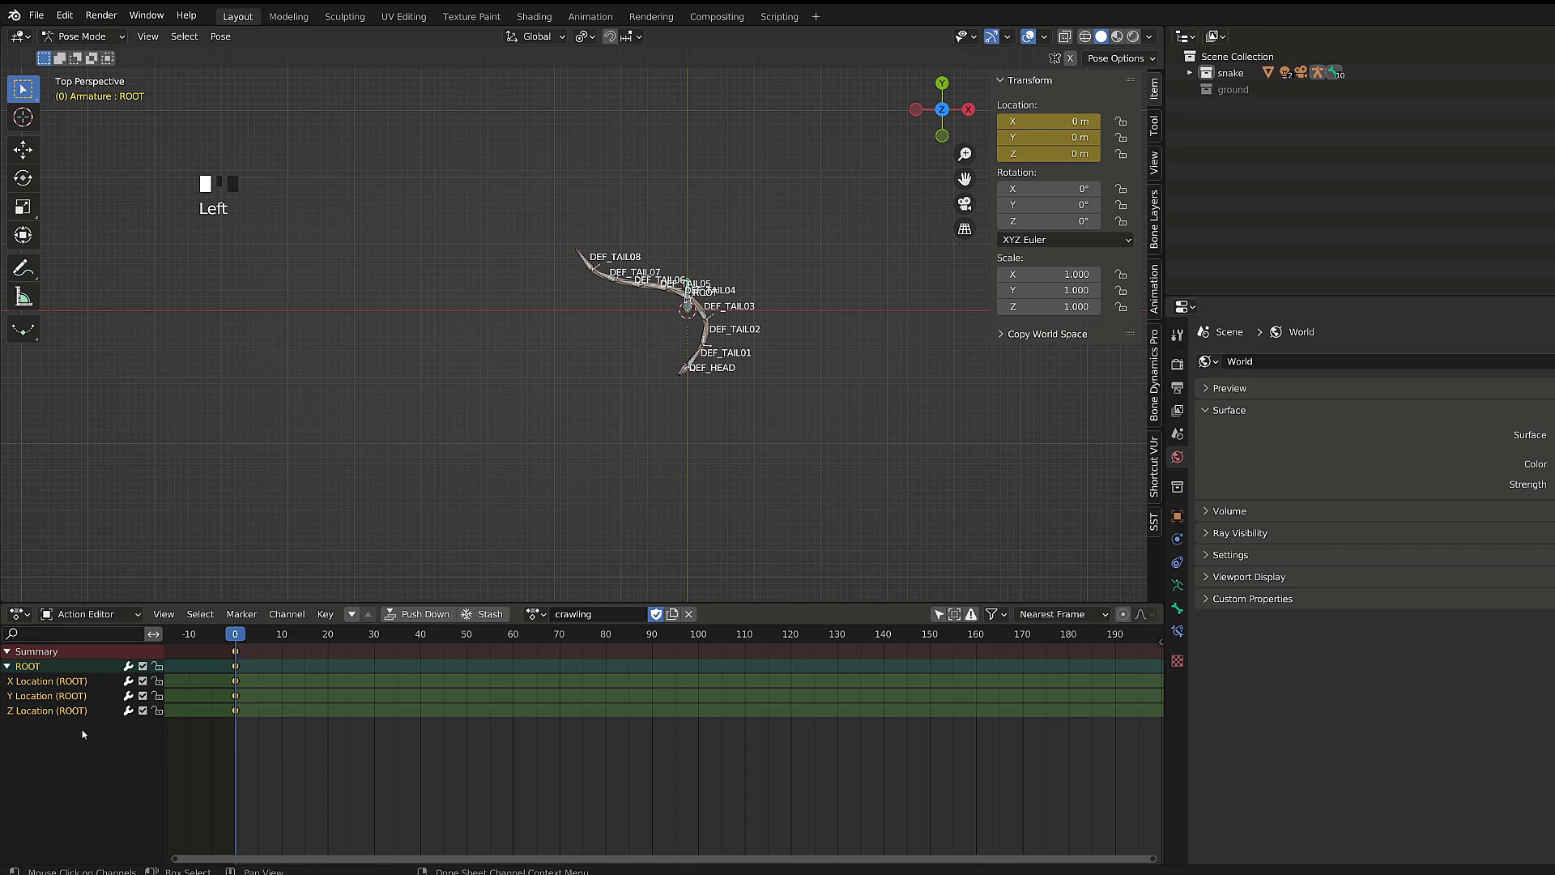
{"action": "left_click", "coordinate": [143, 711]}
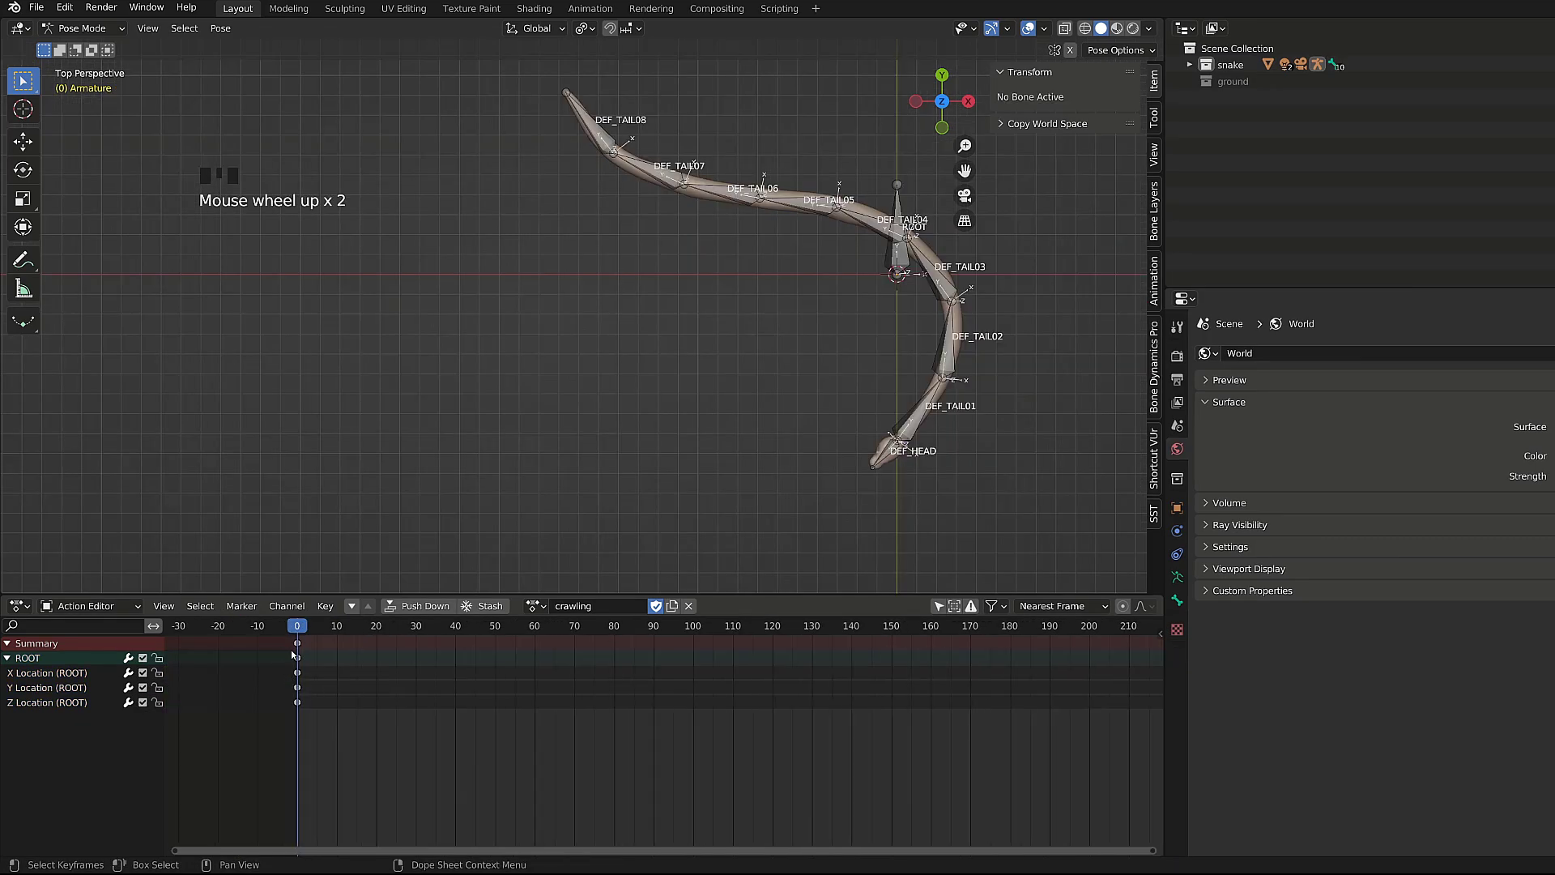
{"action": "key", "text": "shift+d"}
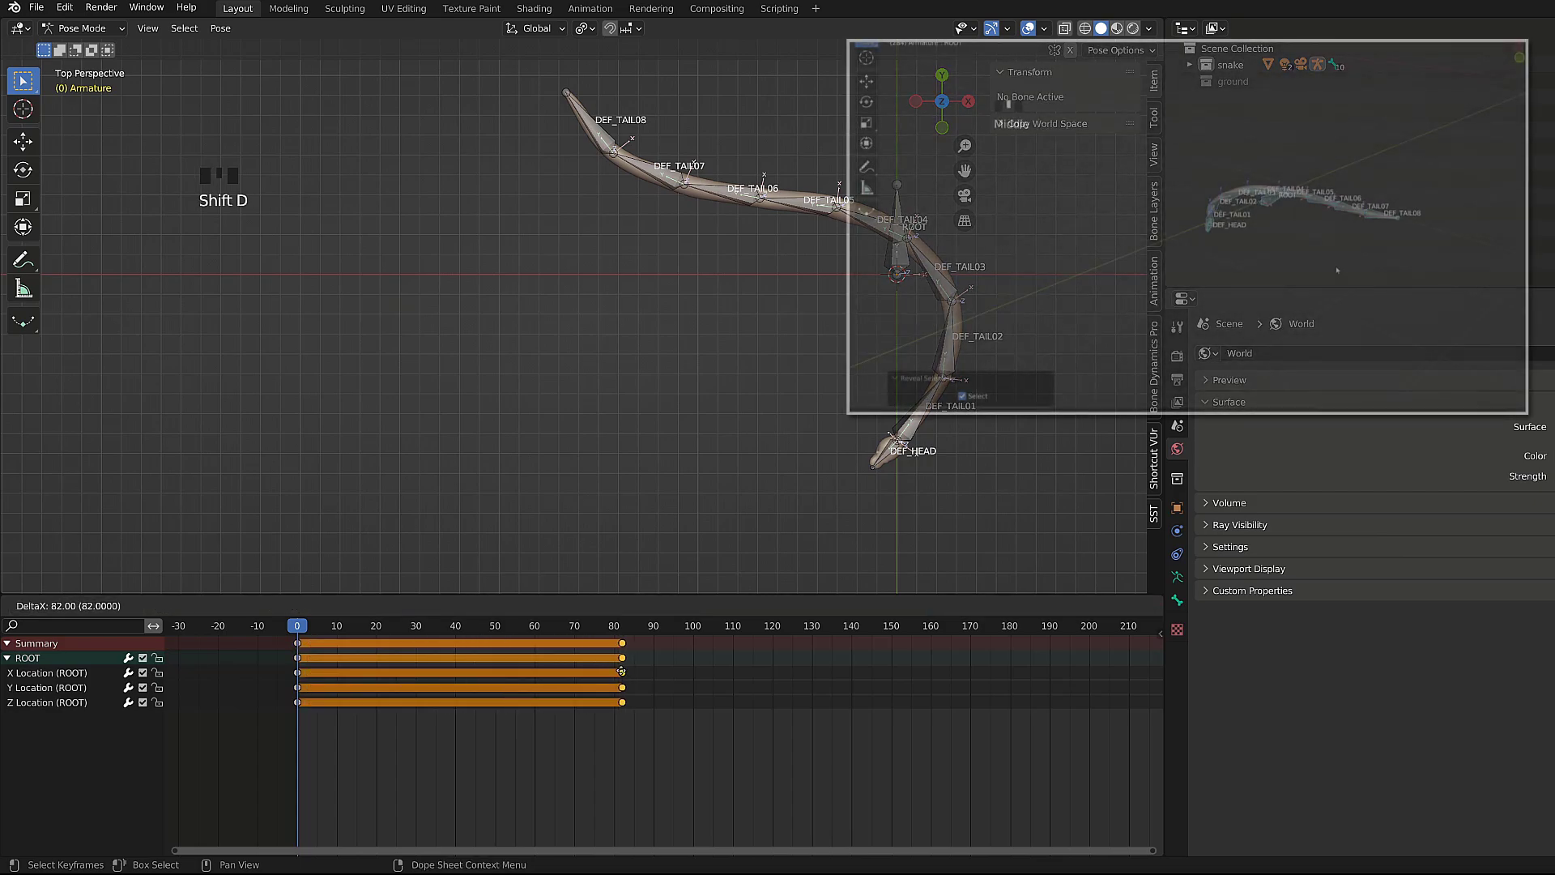
{"action": "left_click", "coordinate": [613, 673]}
{"action": "left_click", "coordinate": [615, 628]}
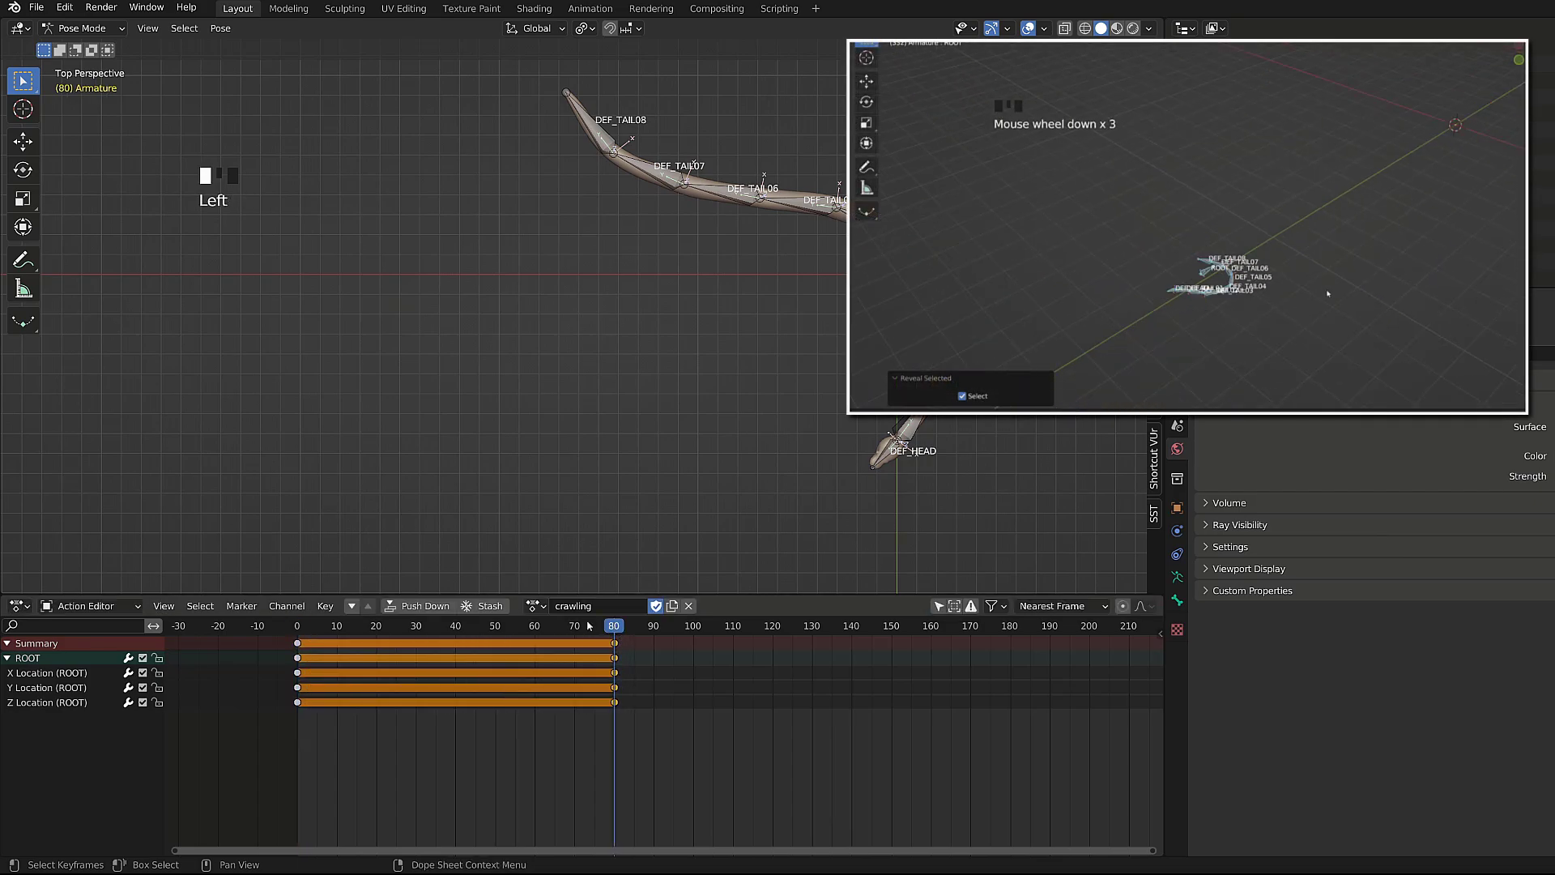
{"action": "key", "text": "ctrl+End"}
- Select the ROOT bone, check its motion between frames 0 and 40, and place the playhead on frame 40
{"action": "left_click_drag", "start_coordinate": [297, 626], "coordinate": [454, 663]}
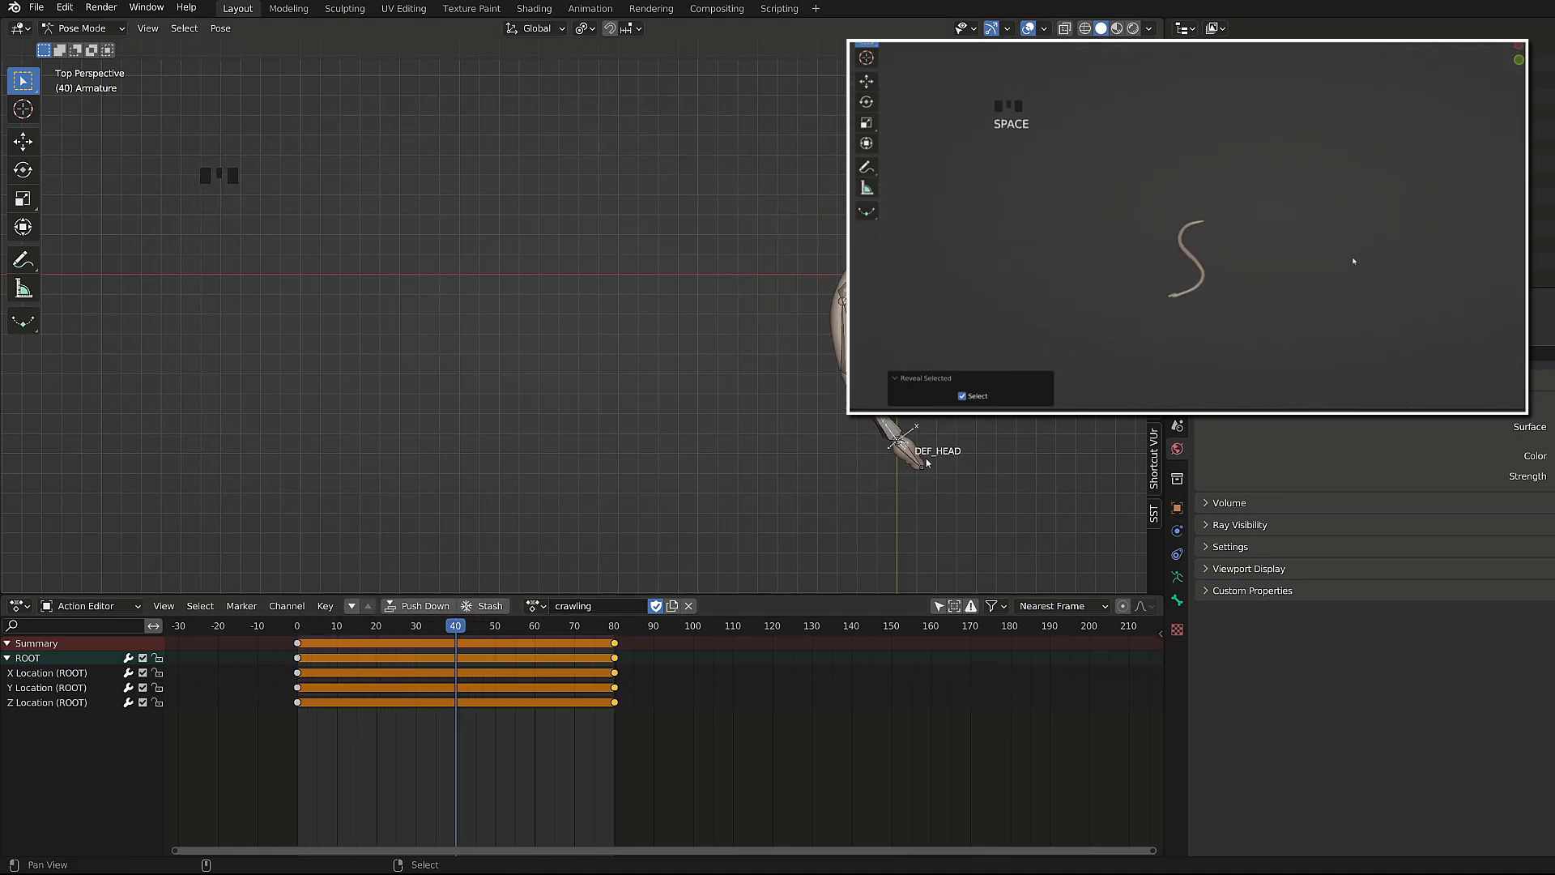
{"action": "left_click", "coordinate": [883, 407]}
{"action": "left_click", "coordinate": [862, 238]}
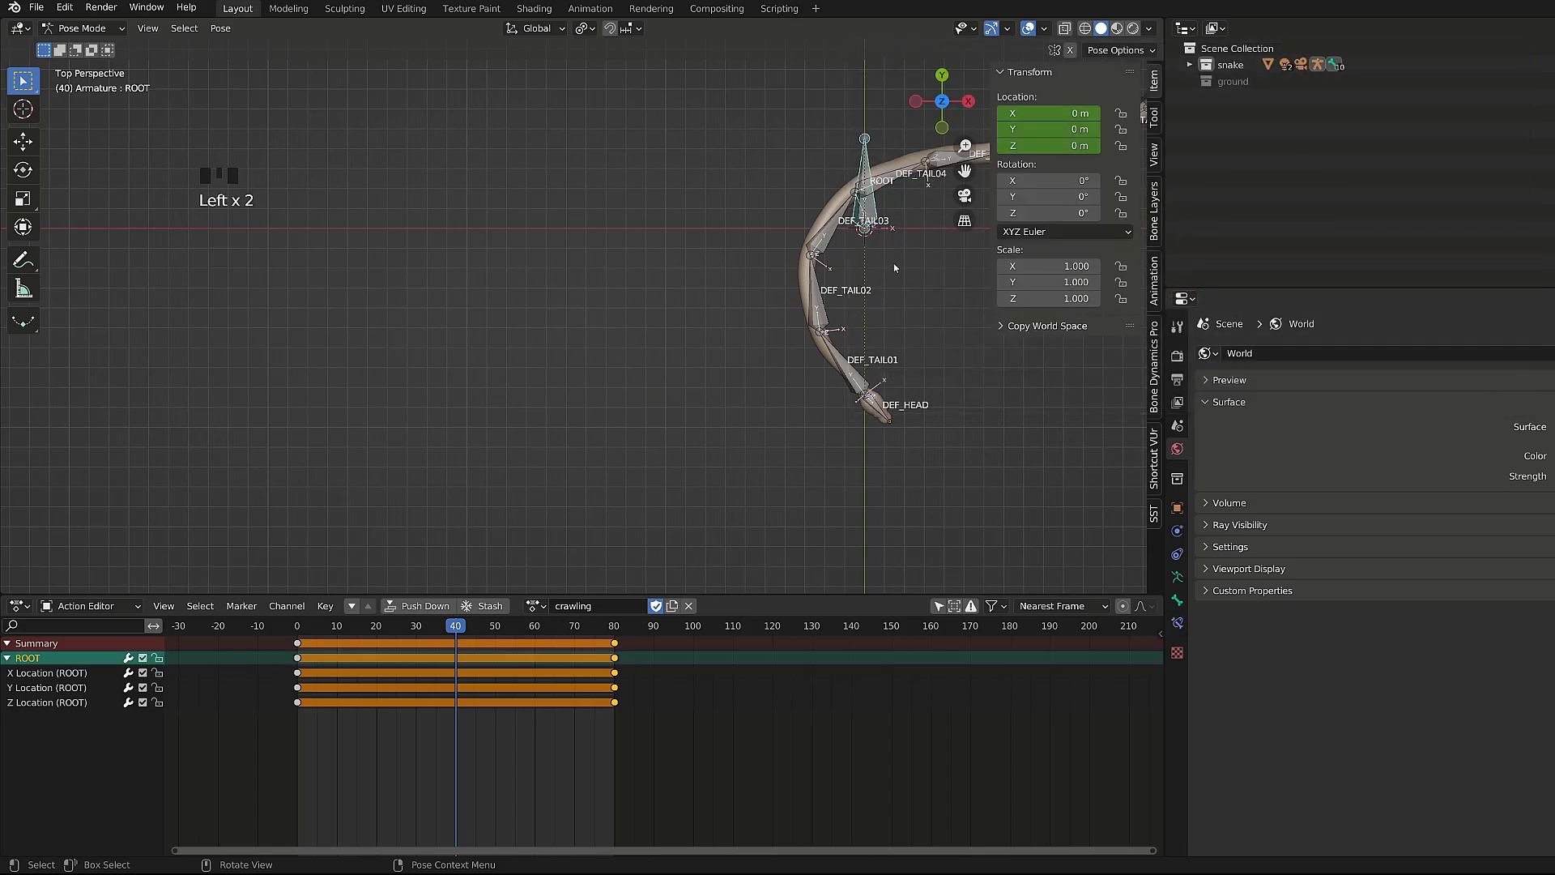
{"action": "key", "text": "space"}
{"action": "left_click_drag", "start_coordinate": [470, 634], "coordinate": [296, 635]}
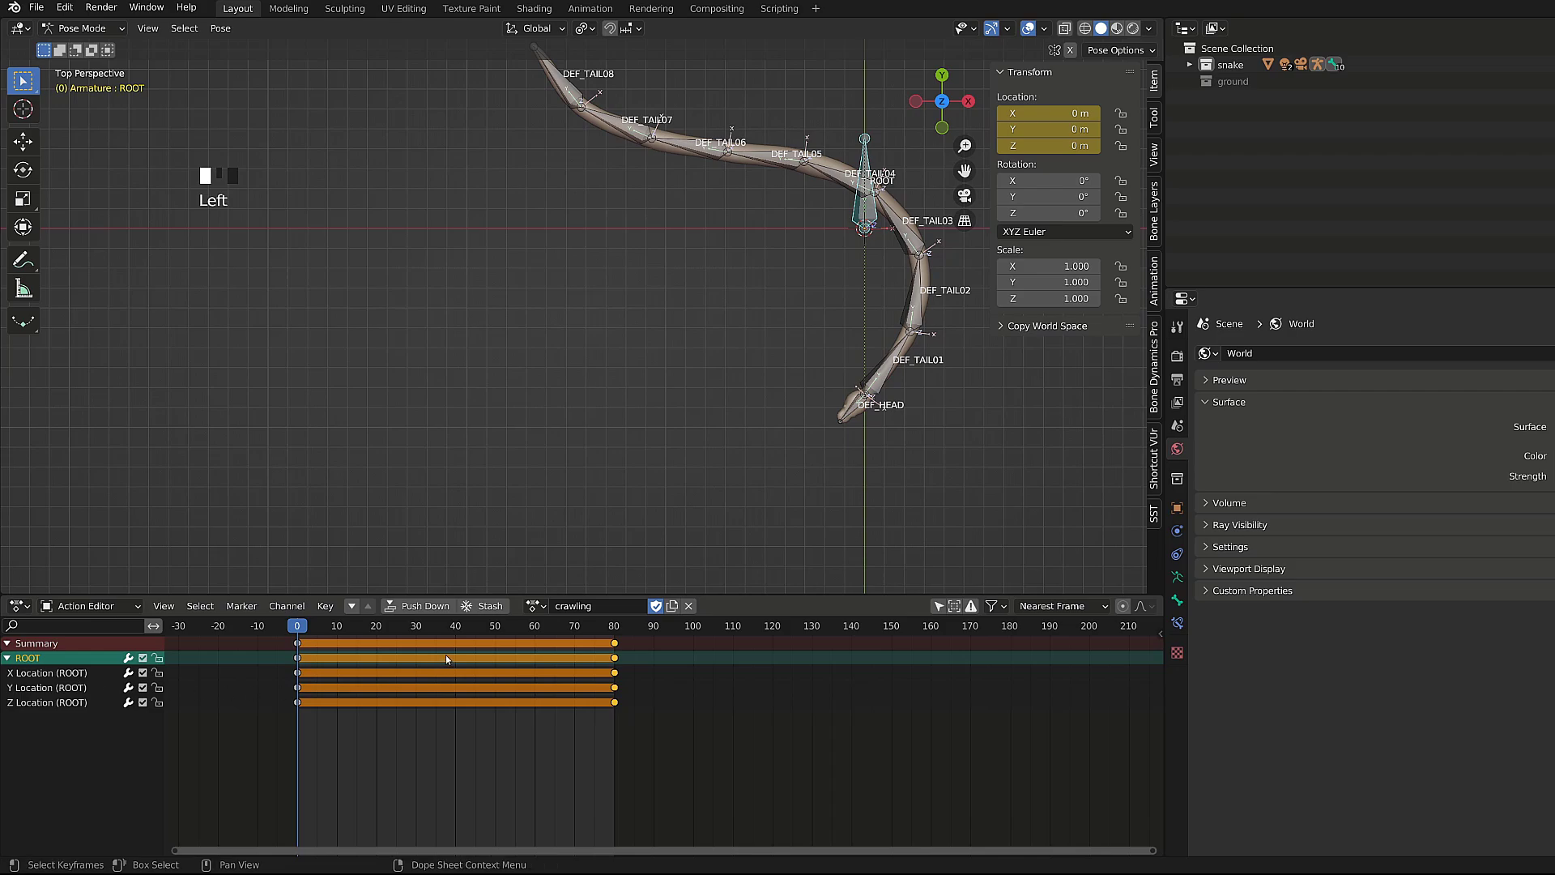
{"action": "left_click", "coordinate": [457, 628]}
{"action": "middle_click_drag", "start_coordinate": [878, 314], "coordinate": [708, 342], "text": "shift"}
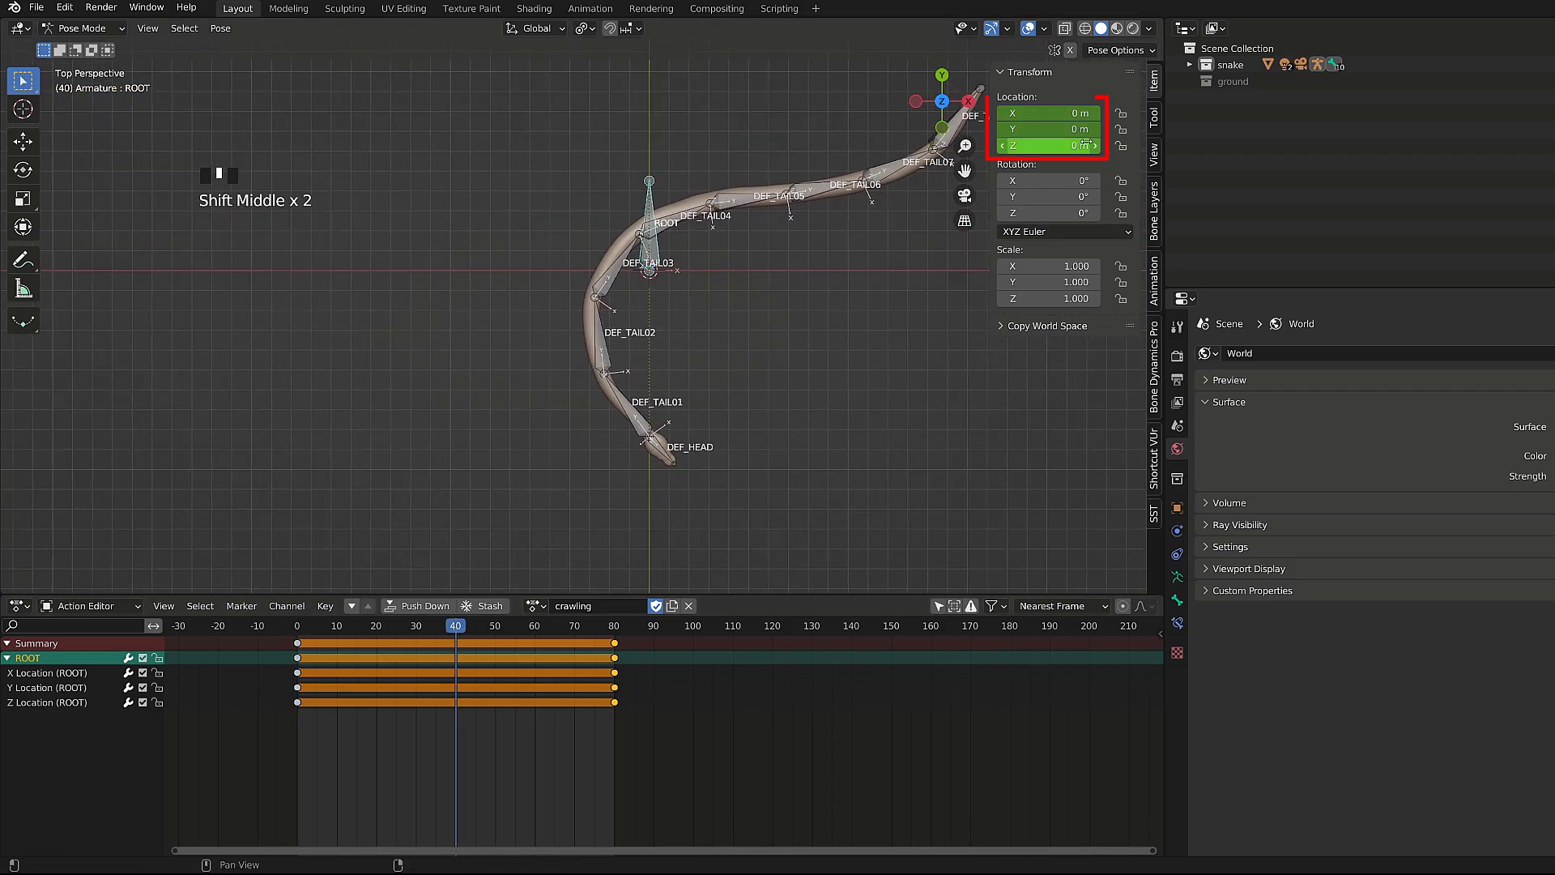
- Set the ROOT bone's X location to 0.5 m at frame 40 and keyframe it
{"action": "left_click_drag", "start_coordinate": [1053, 113], "coordinate": [1104, 113]}
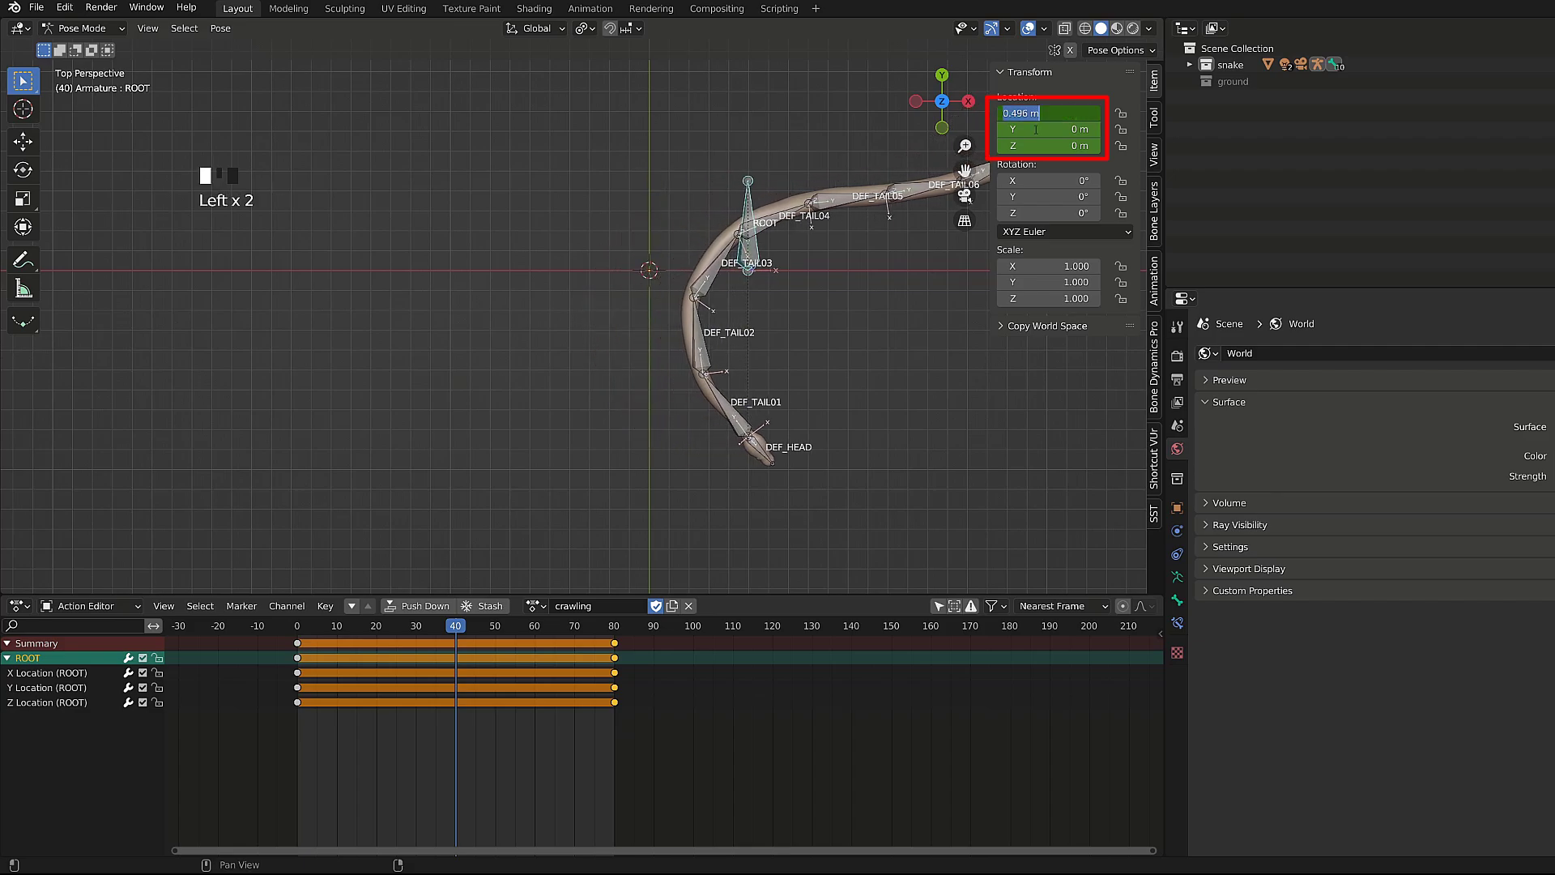
{"action": "type", "text": "5"}
{"action": "key", "text": "Return"}
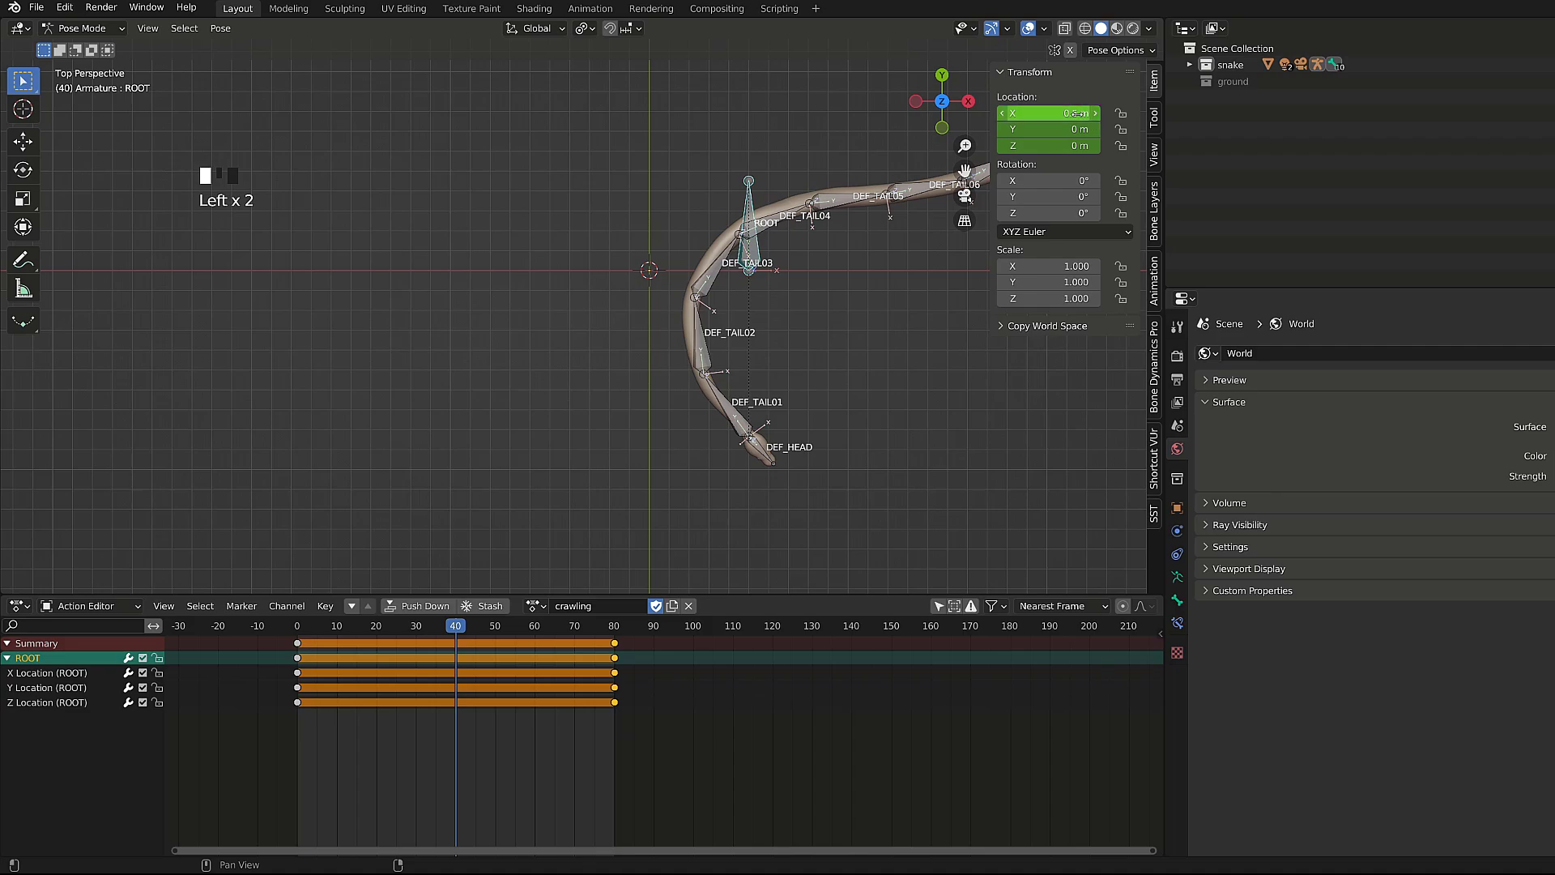
{"action": "key", "text": "i"}
- Set the ROOT bone's X location to -0.5 m at frame 0 and keyframe it
{"action": "left_click", "coordinate": [300, 631]}
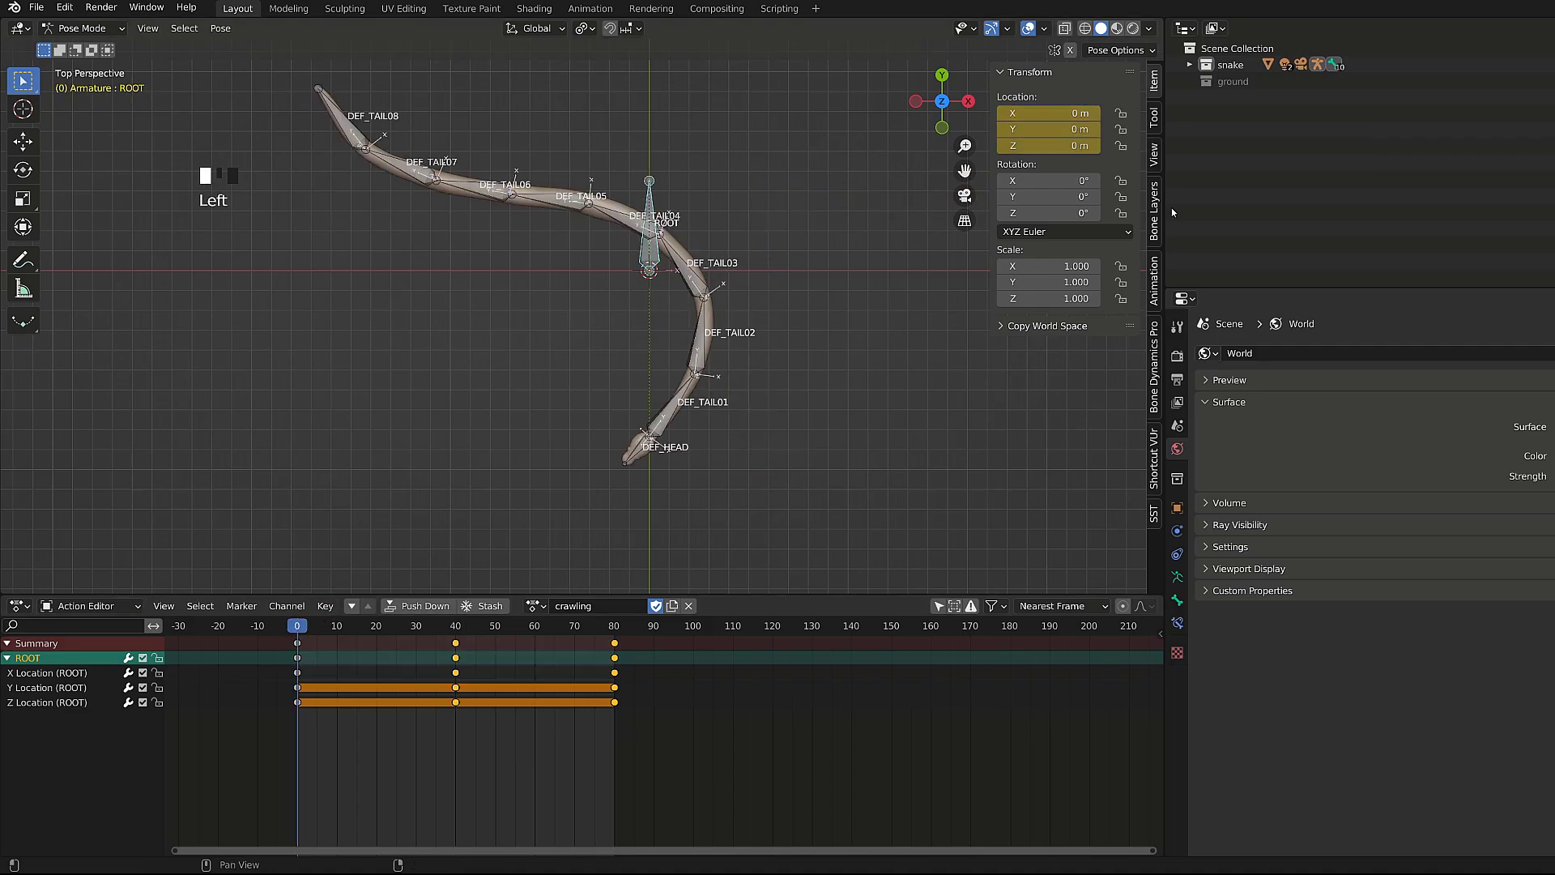
{"action": "left_click", "coordinate": [1065, 111]}
{"action": "type", "text": "-"}
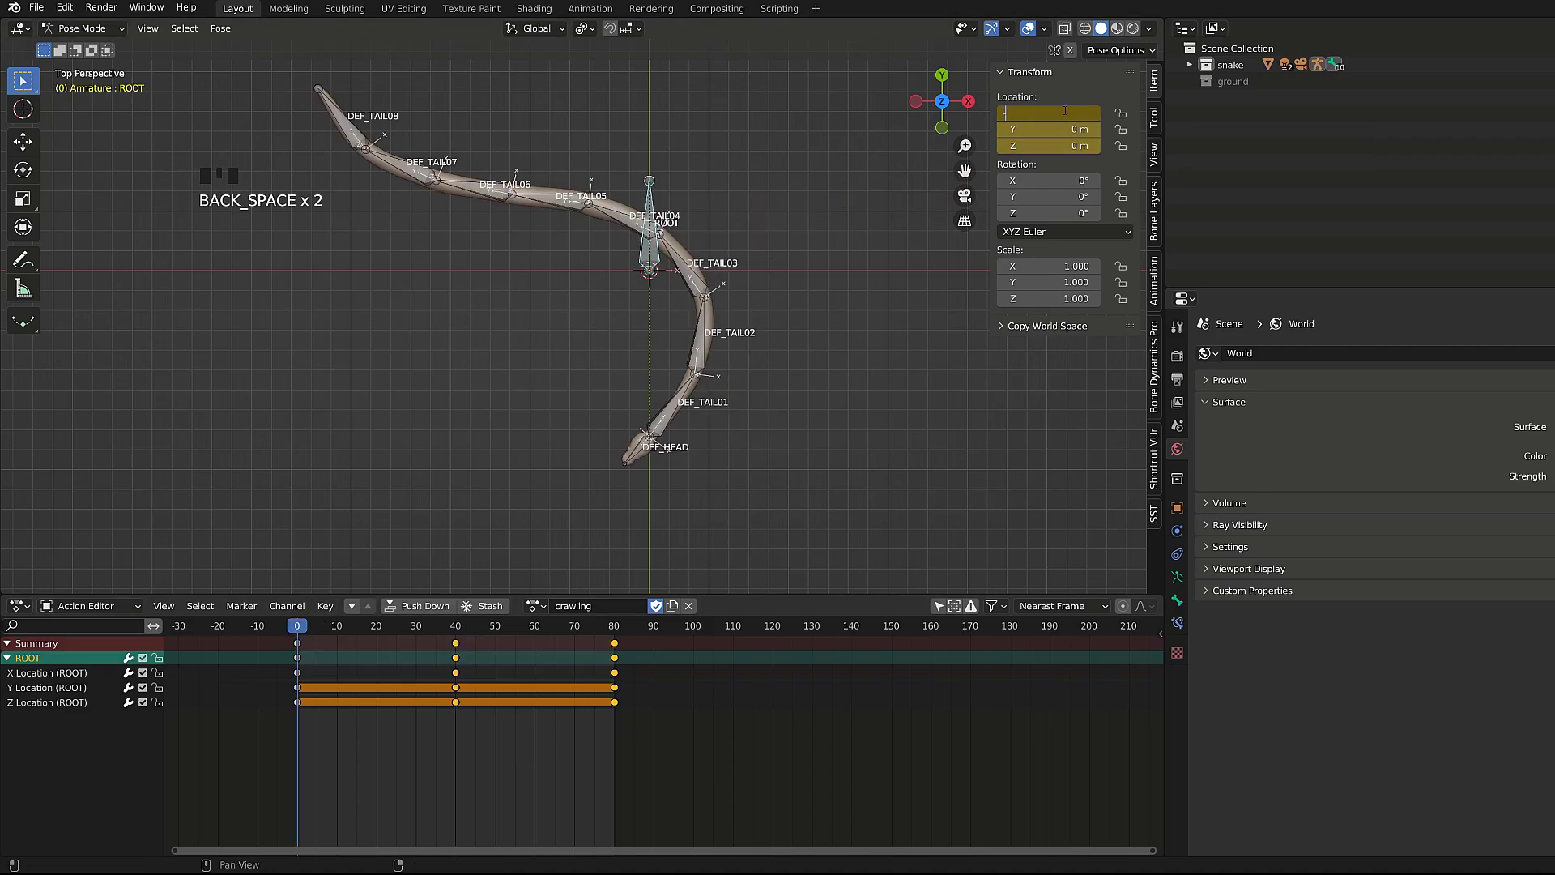
{"action": "type", "text": "0.5"}
{"action": "key", "text": "Return"}
{"action": "key", "text": "i"}
- Duplicate ROOT's frame 0 keyframes to frame 80 and play the looping side-to-side motion
{"action": "left_click", "coordinate": [298, 643]}
{"action": "key", "text": "shift+d"}
{"action": "left_click", "coordinate": [614, 648]}
{"action": "key", "text": "space"}
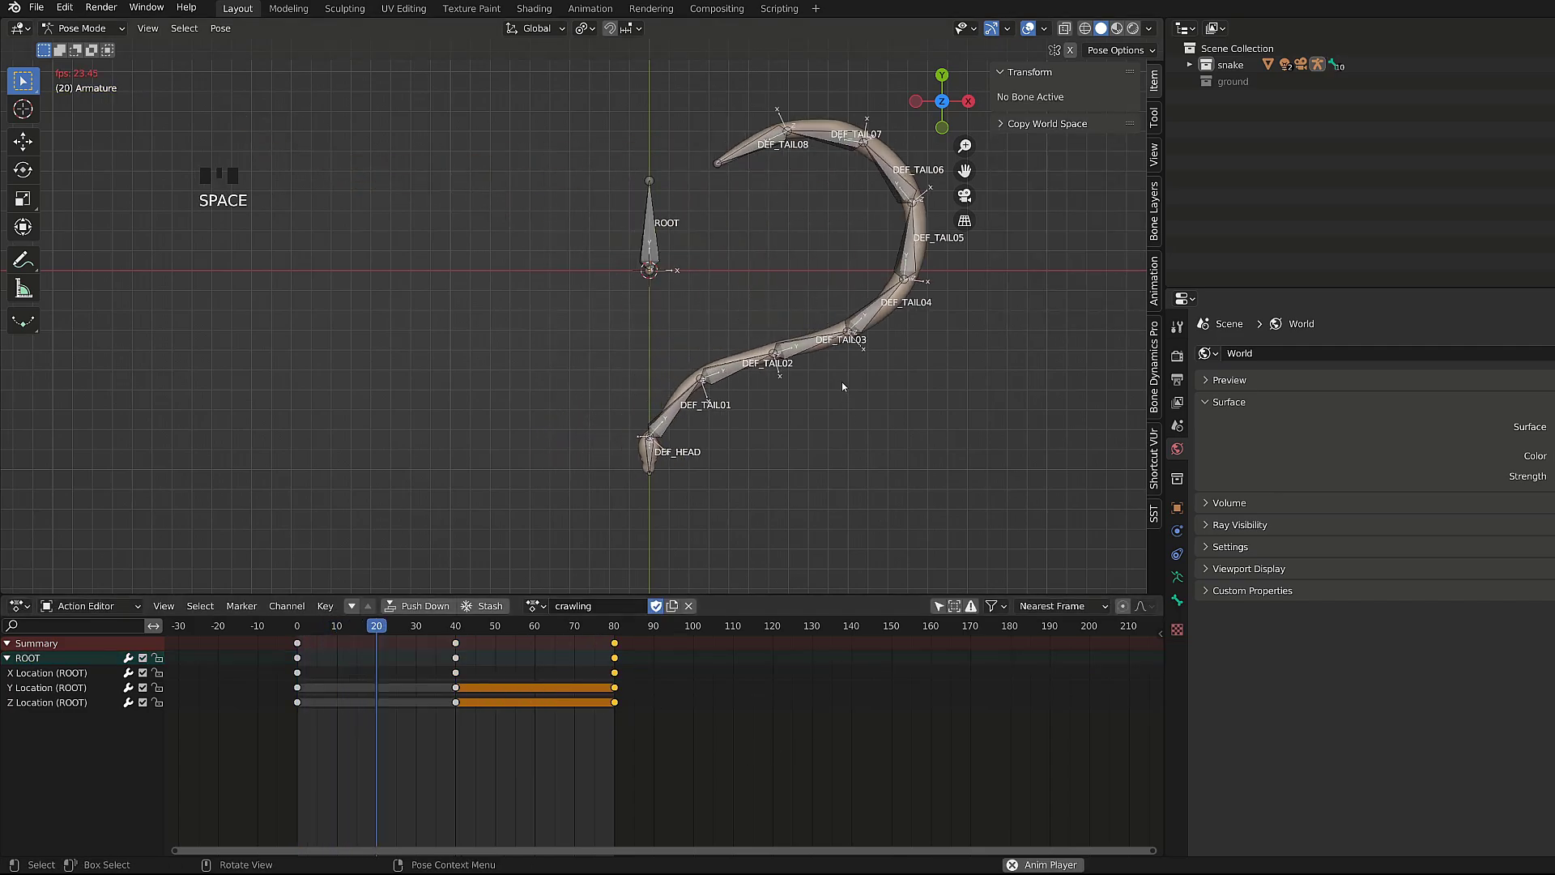
- Stop playback and make the ROOT bone's X location curve cyclic in the Graph Editor
{"action": "key", "text": "space"}
{"action": "left_click_drag", "start_coordinate": [340, 628], "coordinate": [471, 679]}
{"action": "key", "text": "a"}
{"action": "key", "text": "ctrl+Tab"}
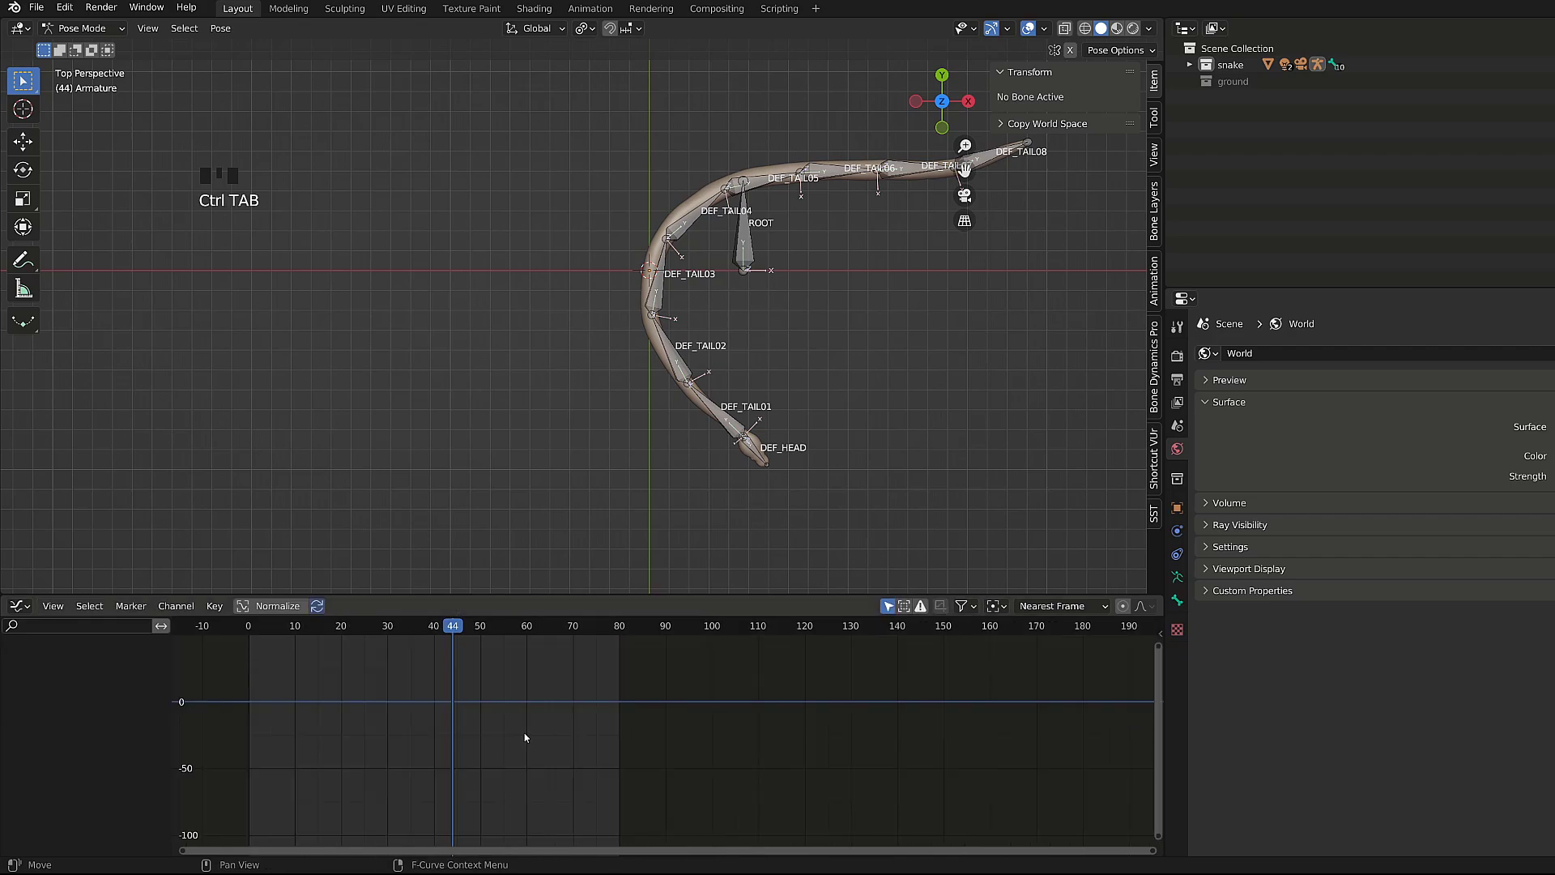
{"action": "key", "text": "KP_Decimal"}
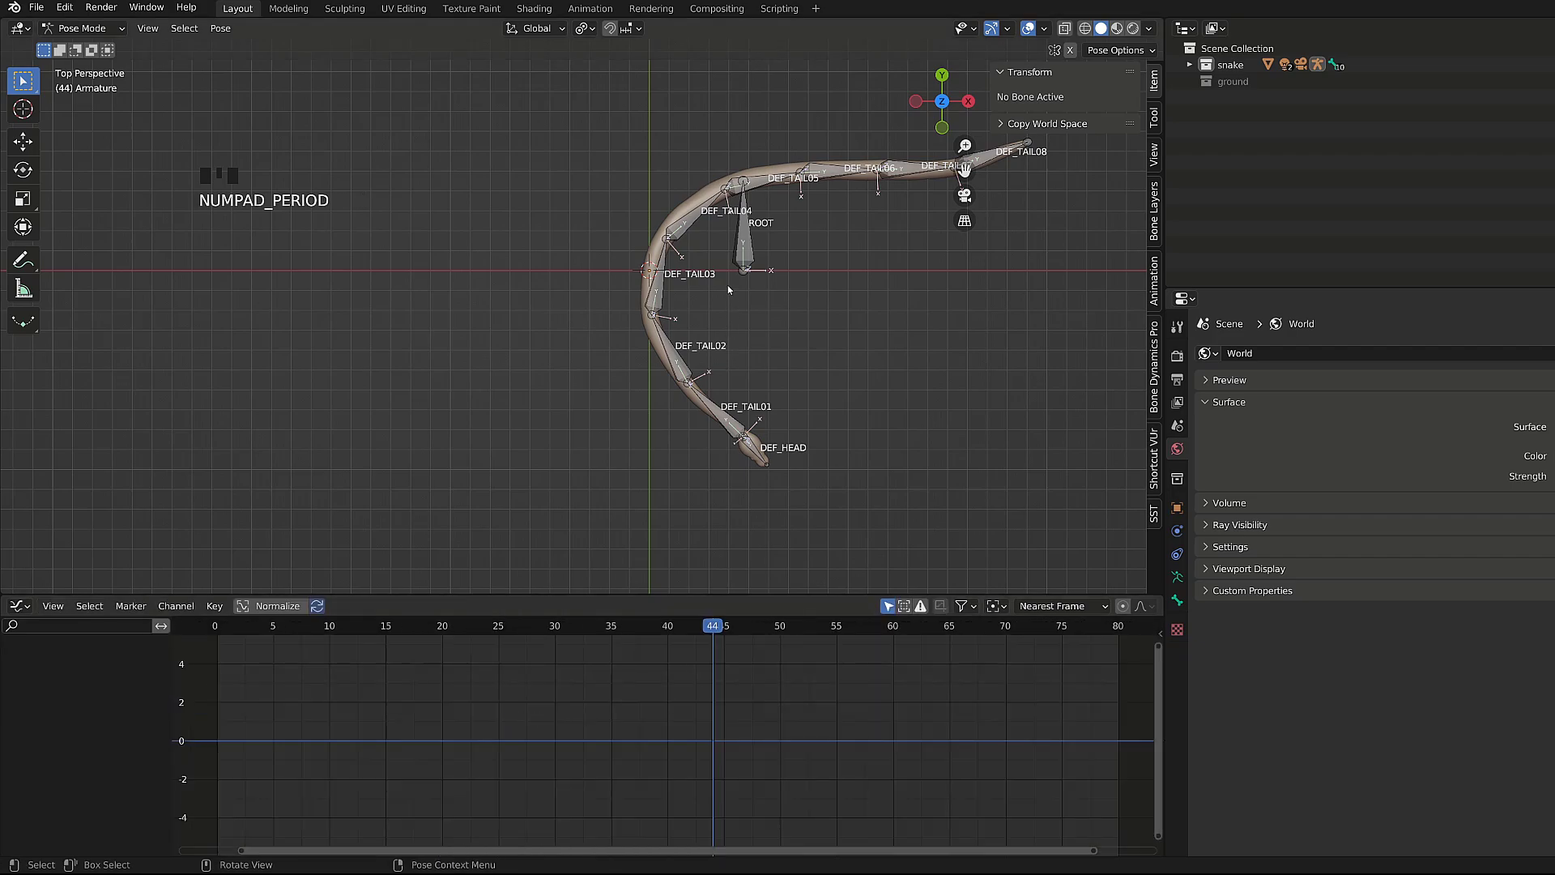
{"action": "left_click", "coordinate": [727, 285]}
{"action": "key", "text": "a"}
{"action": "mouse_move", "coordinate": [729, 713]}
{"action": "middle_mouse_down", "text": "ctrl"}
{"action": "mouse_move", "coordinate": [763, 689]}
{"action": "mouse_move", "coordinate": [731, 723]}
{"action": "middle_mouse_up", "text": "ctrl"}
{"action": "left_click", "coordinate": [740, 772]}
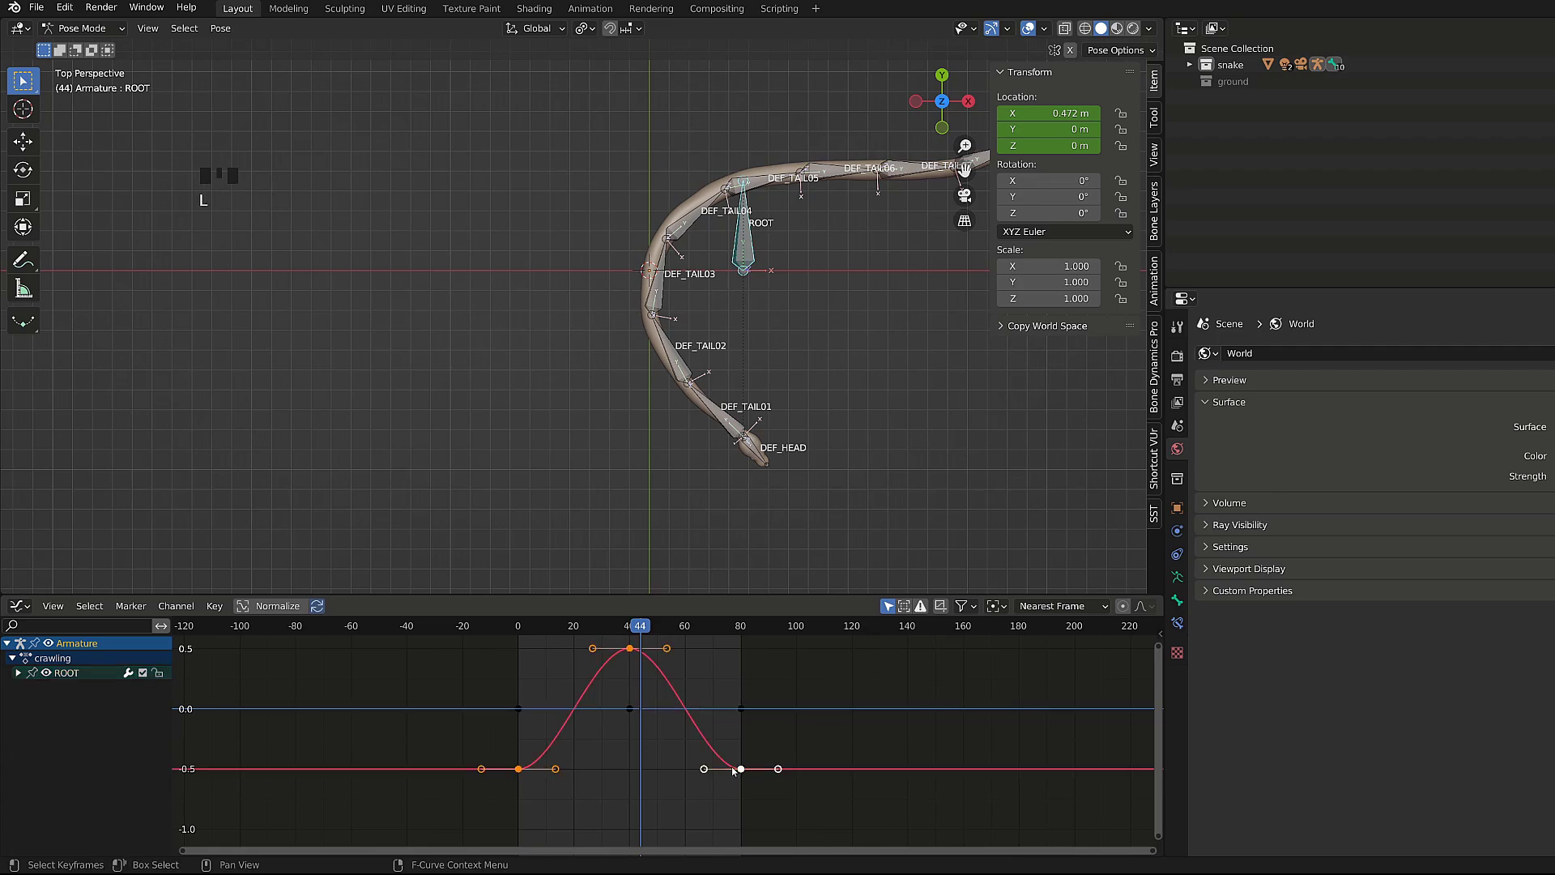
{"action": "key", "text": "shift+e"}
{"action": "left_click", "coordinate": [724, 771]}
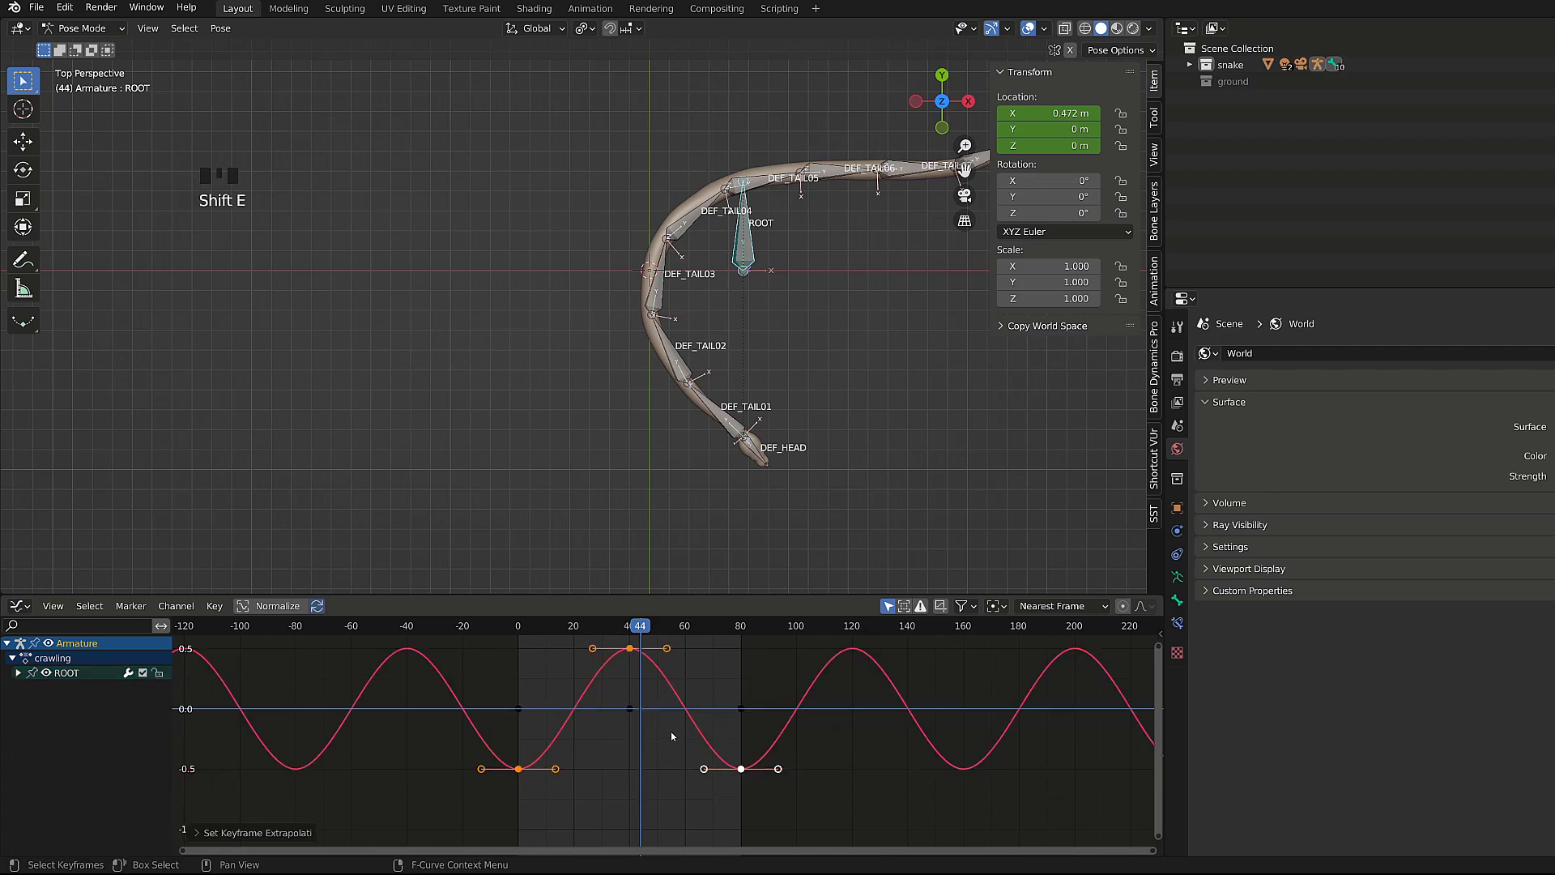
- Play the animation and shift ROOT's X location keyframes forward in time by 33 frames
{"action": "key", "text": "space"}
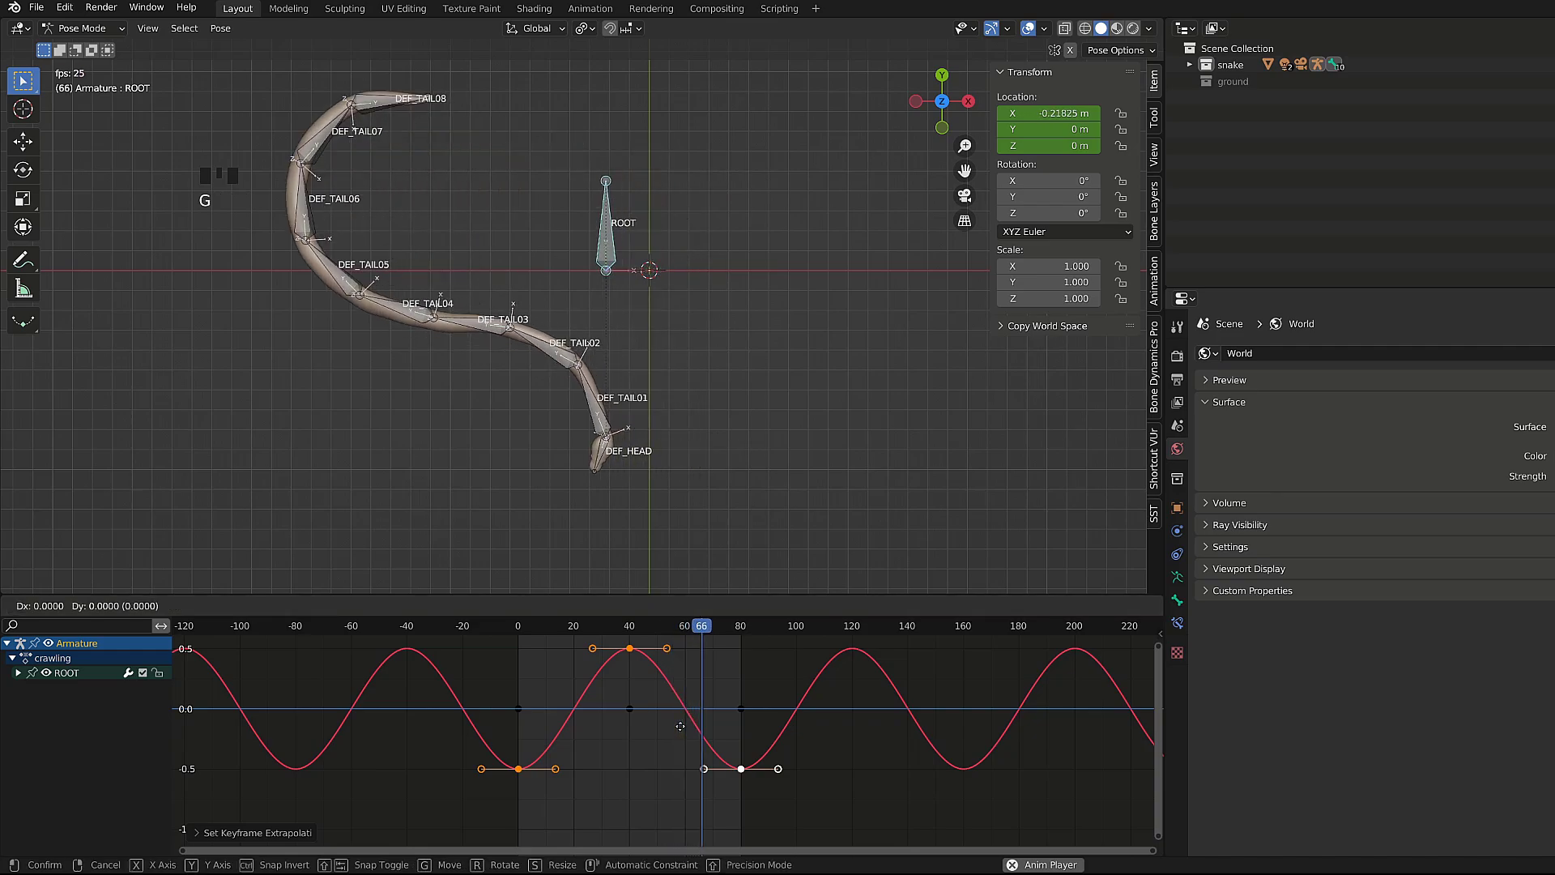
{"action": "key", "text": "g"}
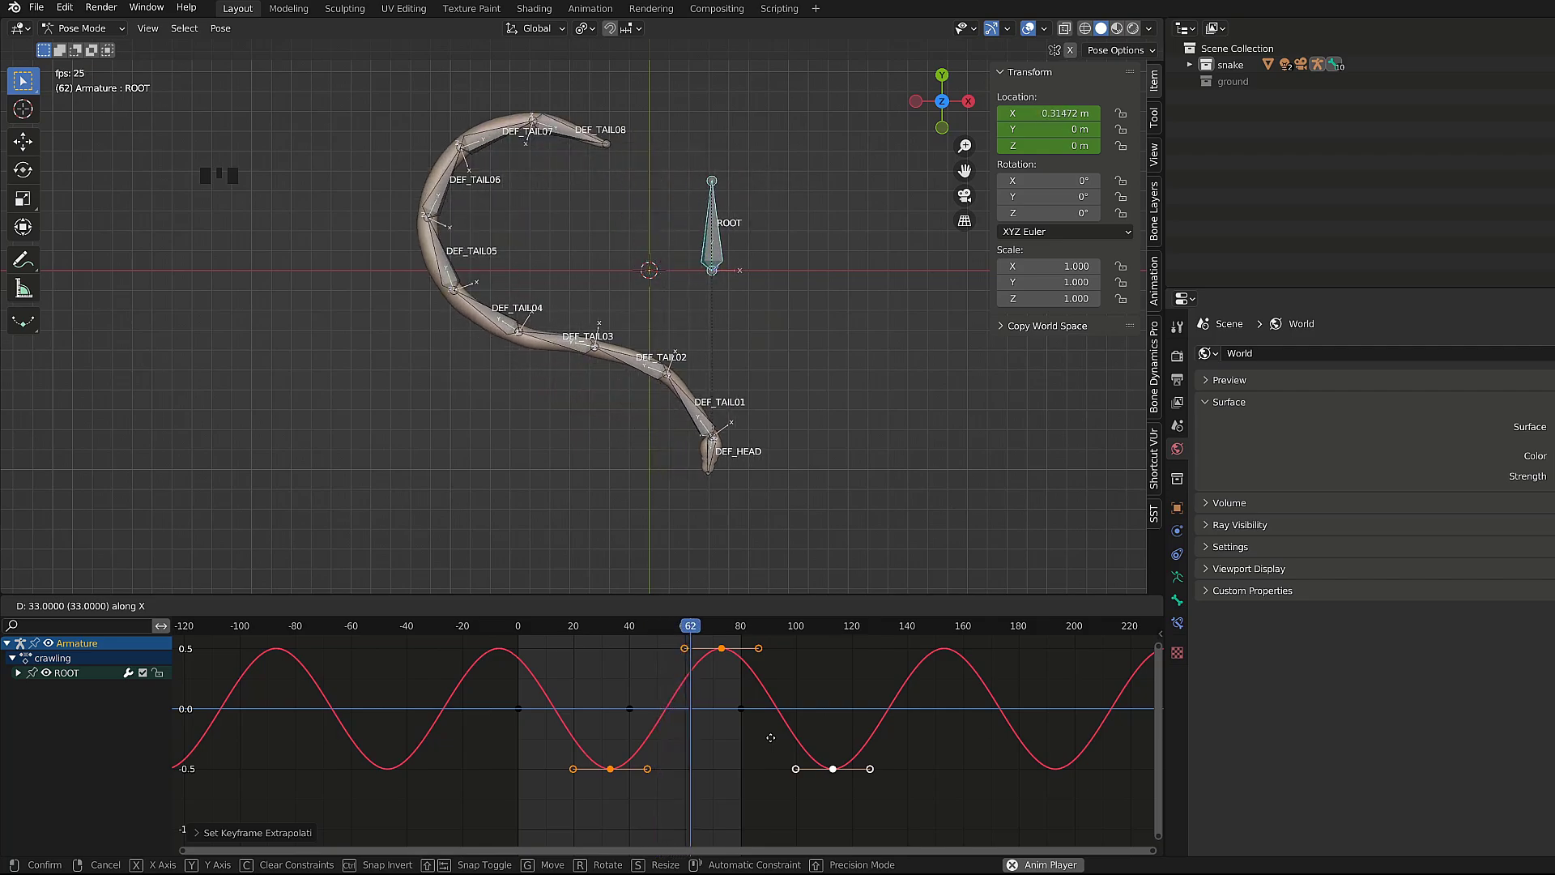
{"action": "left_click", "coordinate": [771, 737]}
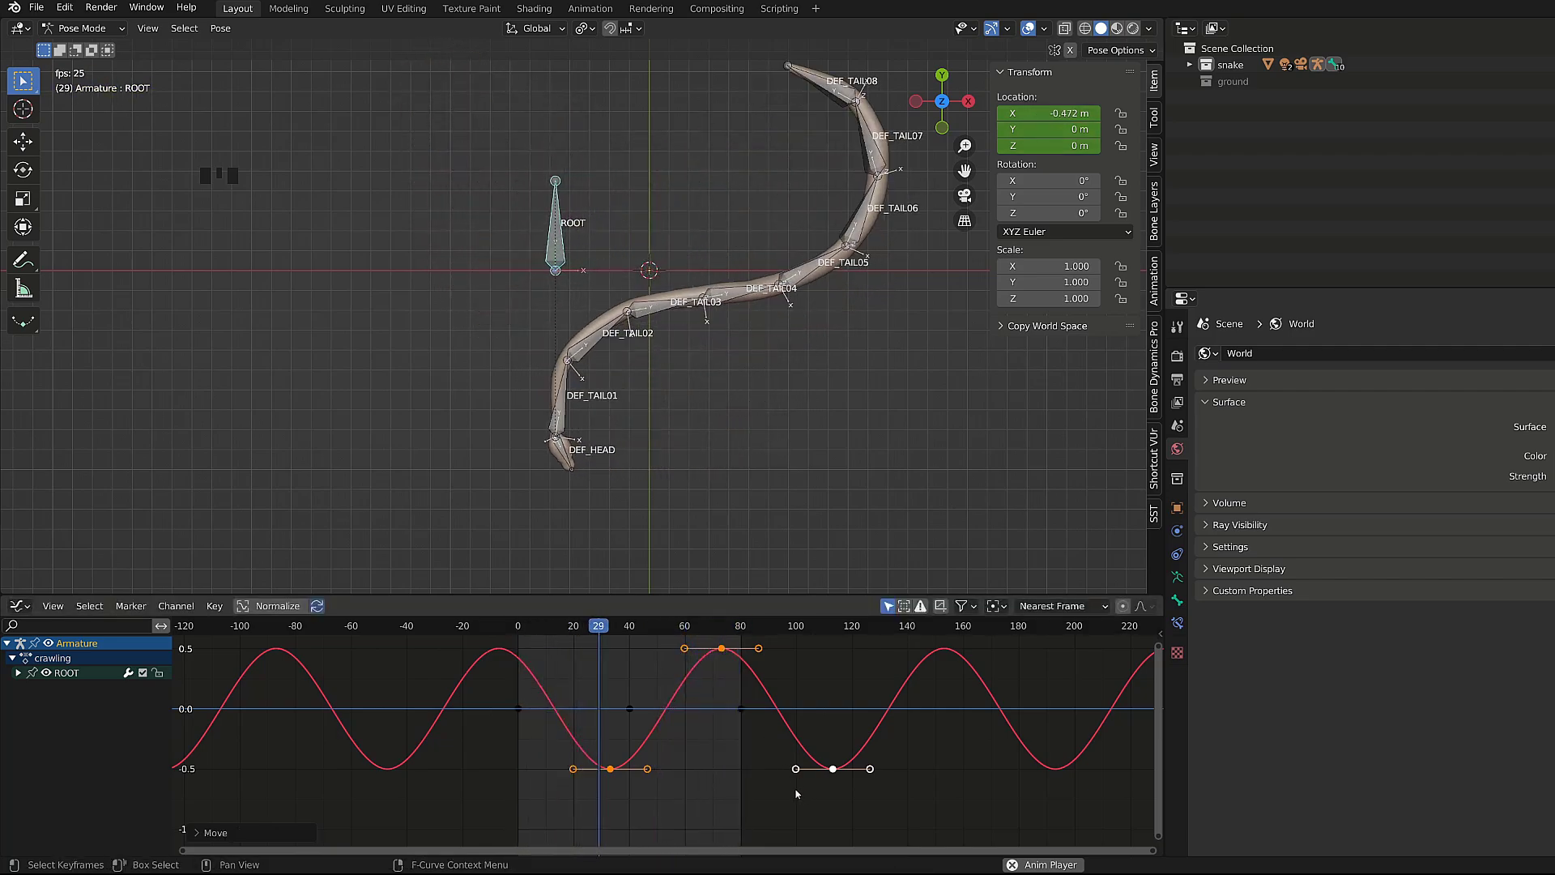
- Scale ROOT's X location keyframes up slightly and check the looping motion from around frame 34
{"action": "key", "text": "s"}
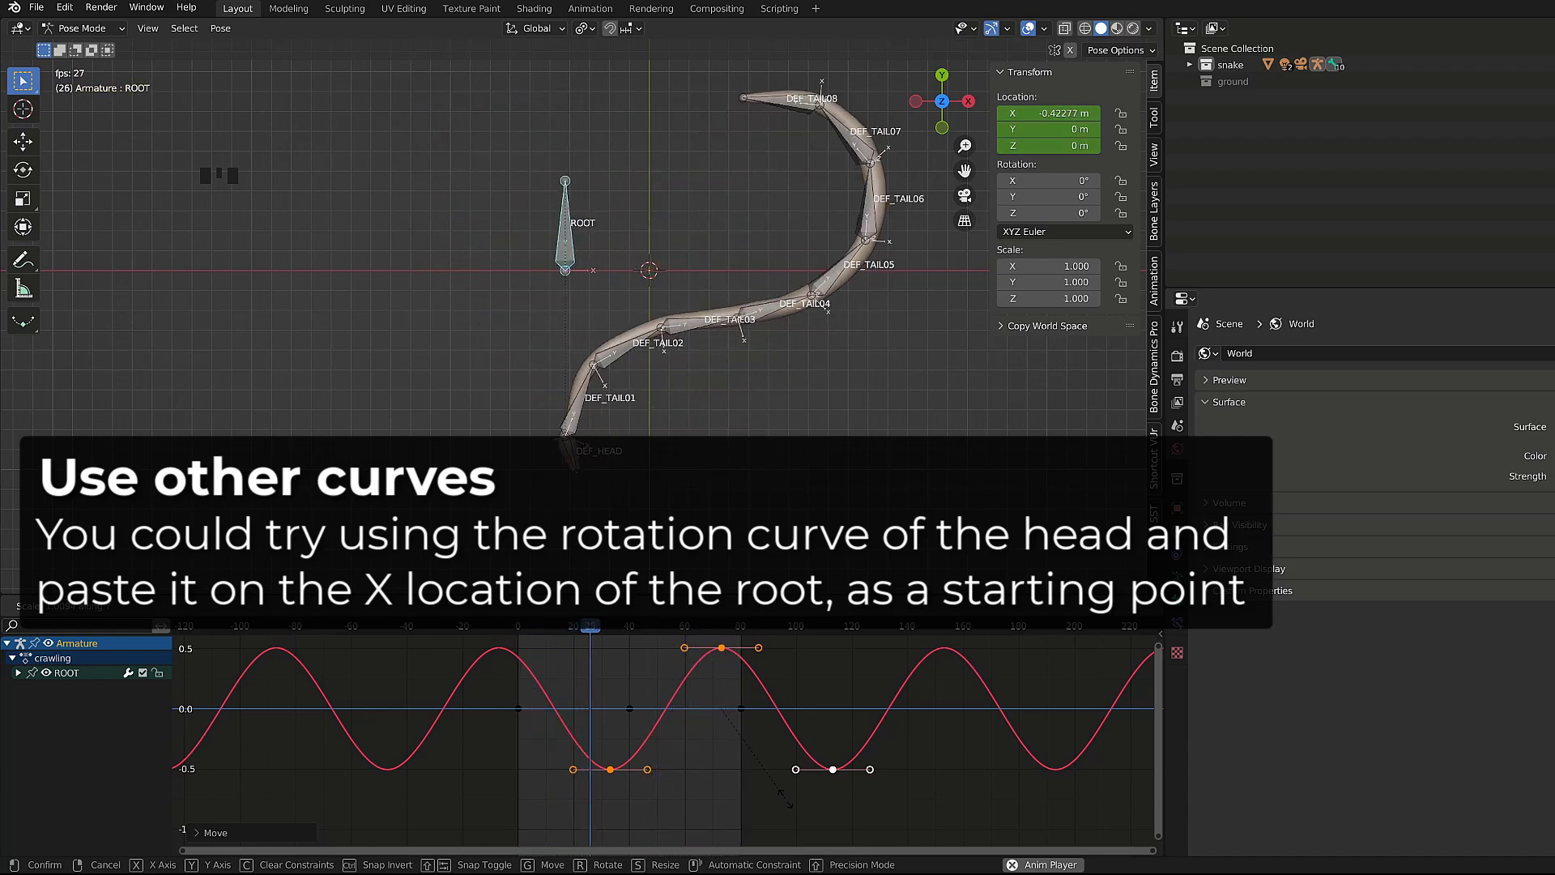
{"action": "left_click", "coordinate": [786, 800]}
{"action": "key", "text": "space"}
{"action": "left_click", "coordinate": [613, 631]}
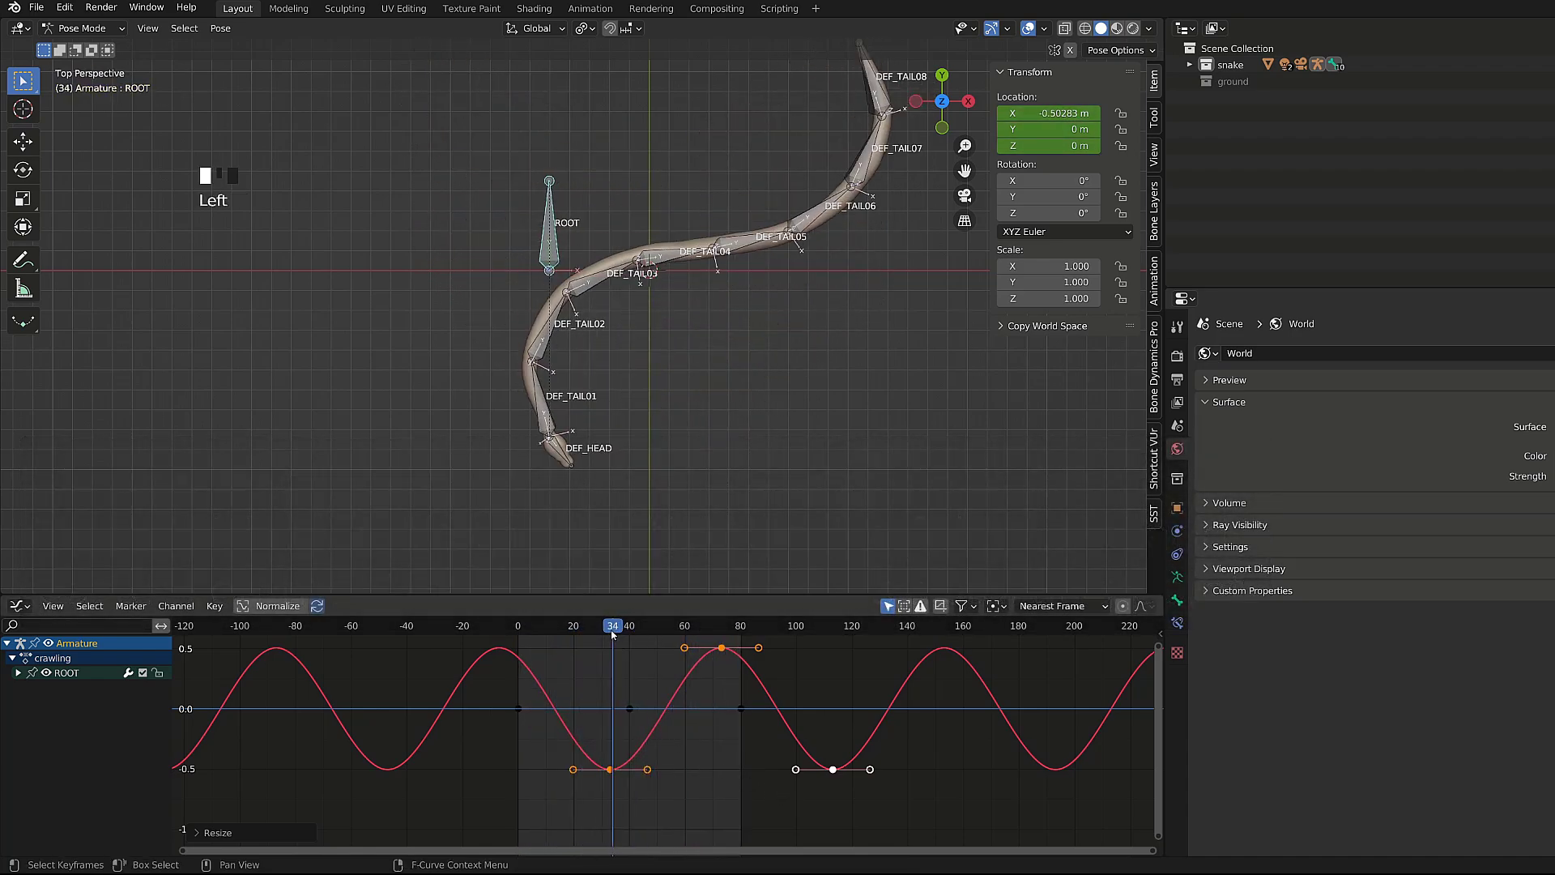
{"action": "key", "text": "Left"}
{"action": "key", "text": "space"}
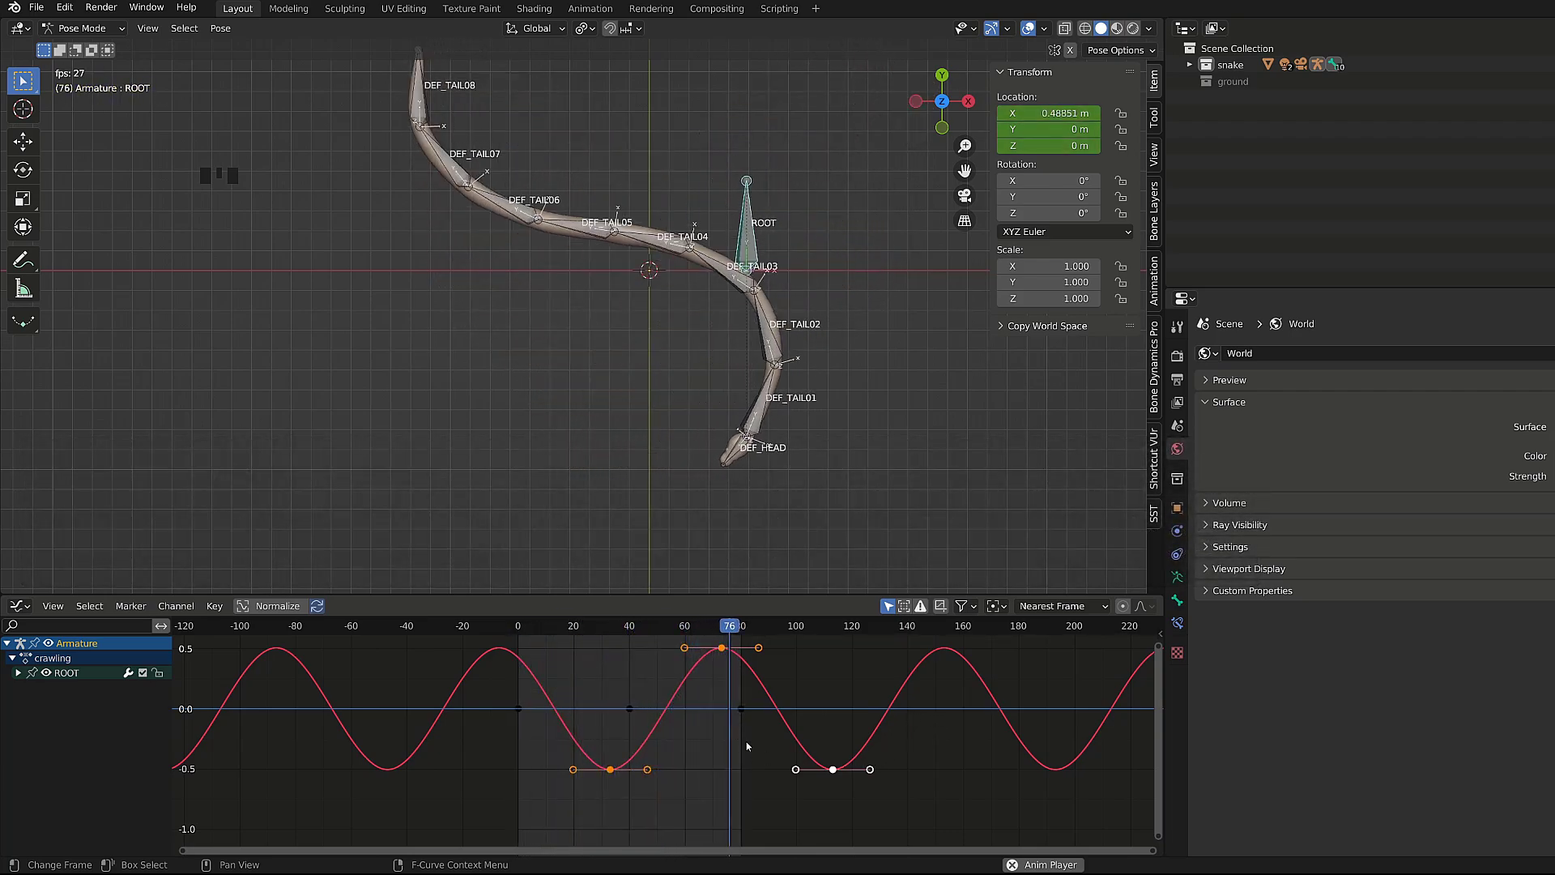
{"action": "key", "text": "space"}
- Return to frame 0 and isolate ROOT's Y location curve by hiding its X and Z location curves
{"action": "left_click", "coordinate": [517, 627]}
{"action": "left_click", "coordinate": [17, 672]}
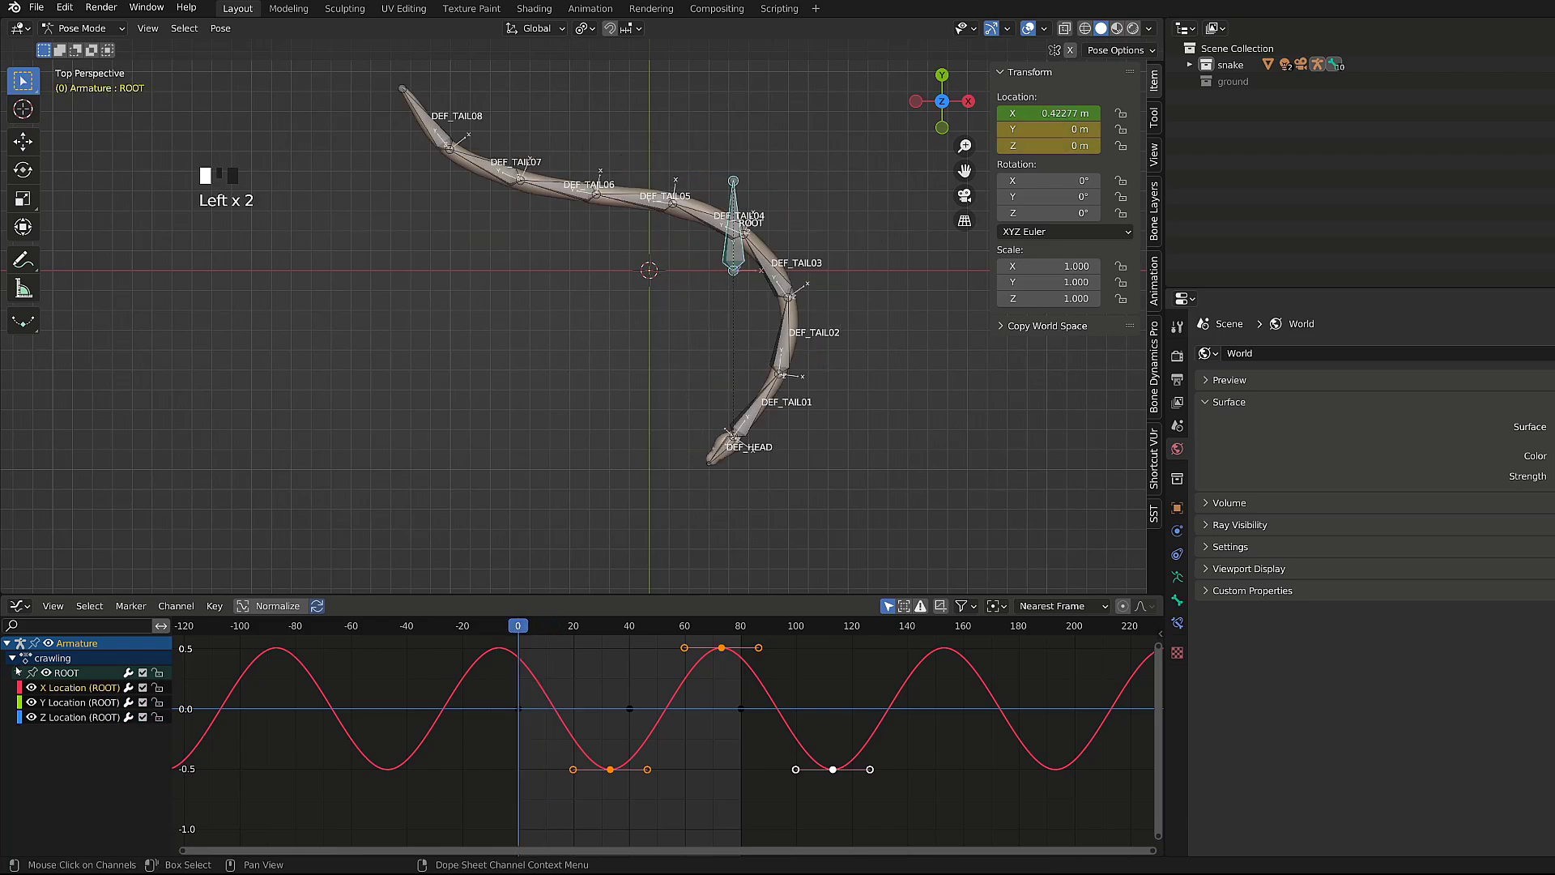
{"action": "left_click", "coordinate": [31, 687]}
{"action": "left_click", "coordinate": [30, 717]}
- Place the playhead on frame 800 and make it the scene's end frame
{"action": "scroll", "coordinate": [854, 771], "scroll_direction": "down", "scroll_amount": 18}
{"action": "middle_click_drag", "start_coordinate": [1118, 689], "coordinate": [948, 685], "text": "shift"}
{"action": "left_click", "coordinate": [1002, 625]}
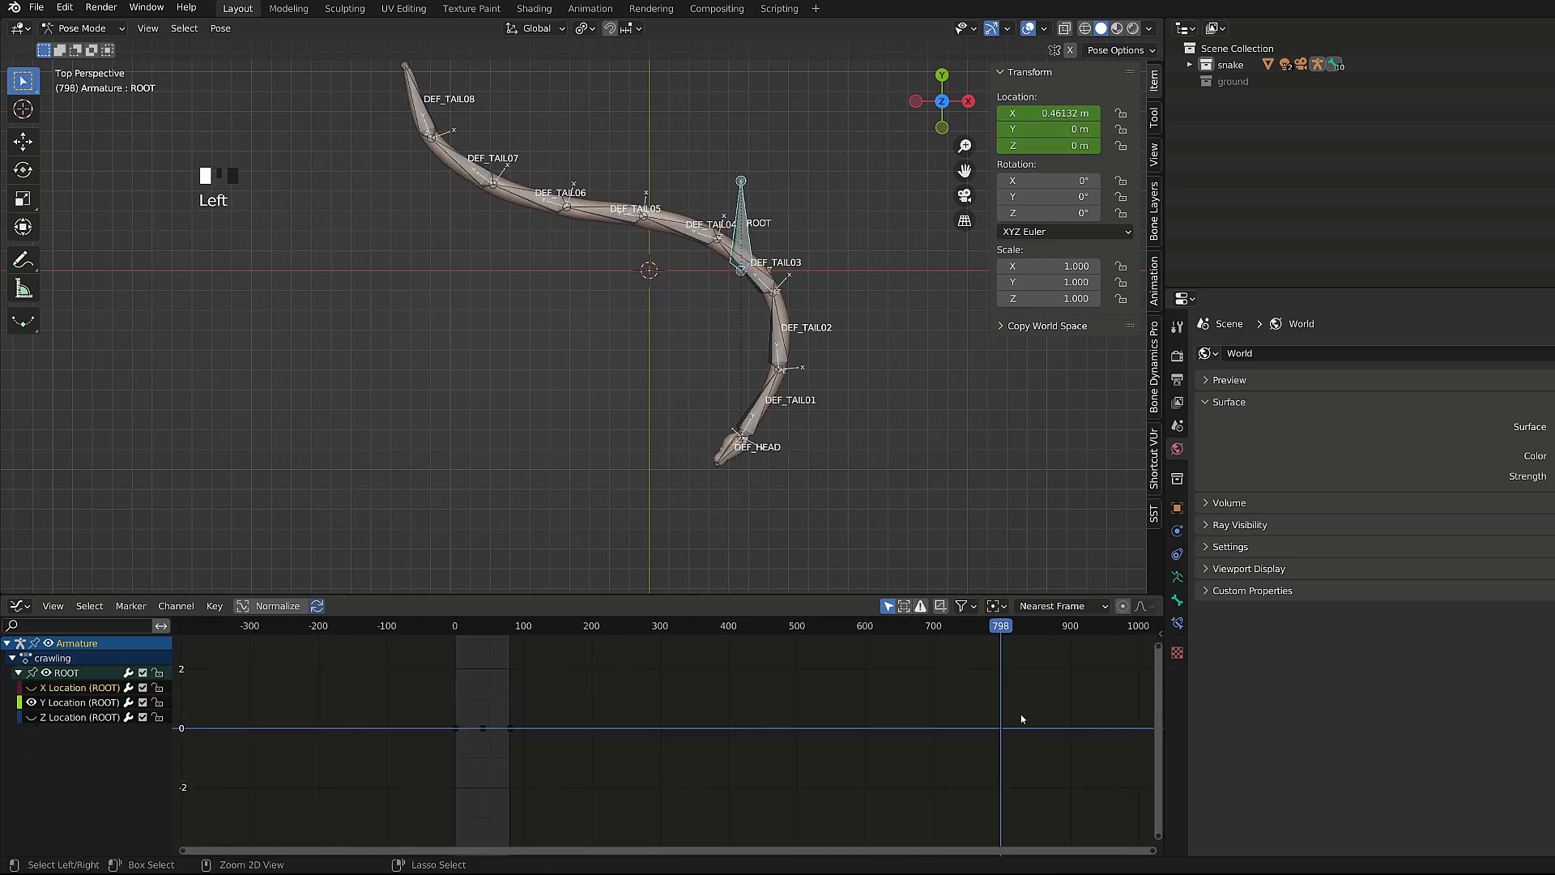
{"action": "key", "text": "ctrl+End"}
- Delete ROOT's Y location keyframe at frame 40 and move the frame 80 keyframe to frame 800
{"action": "left_click_drag", "start_coordinate": [477, 705], "coordinate": [494, 750]}
{"action": "key", "text": "x"}
{"action": "left_click", "coordinate": [500, 764]}
{"action": "key", "text": "g"}
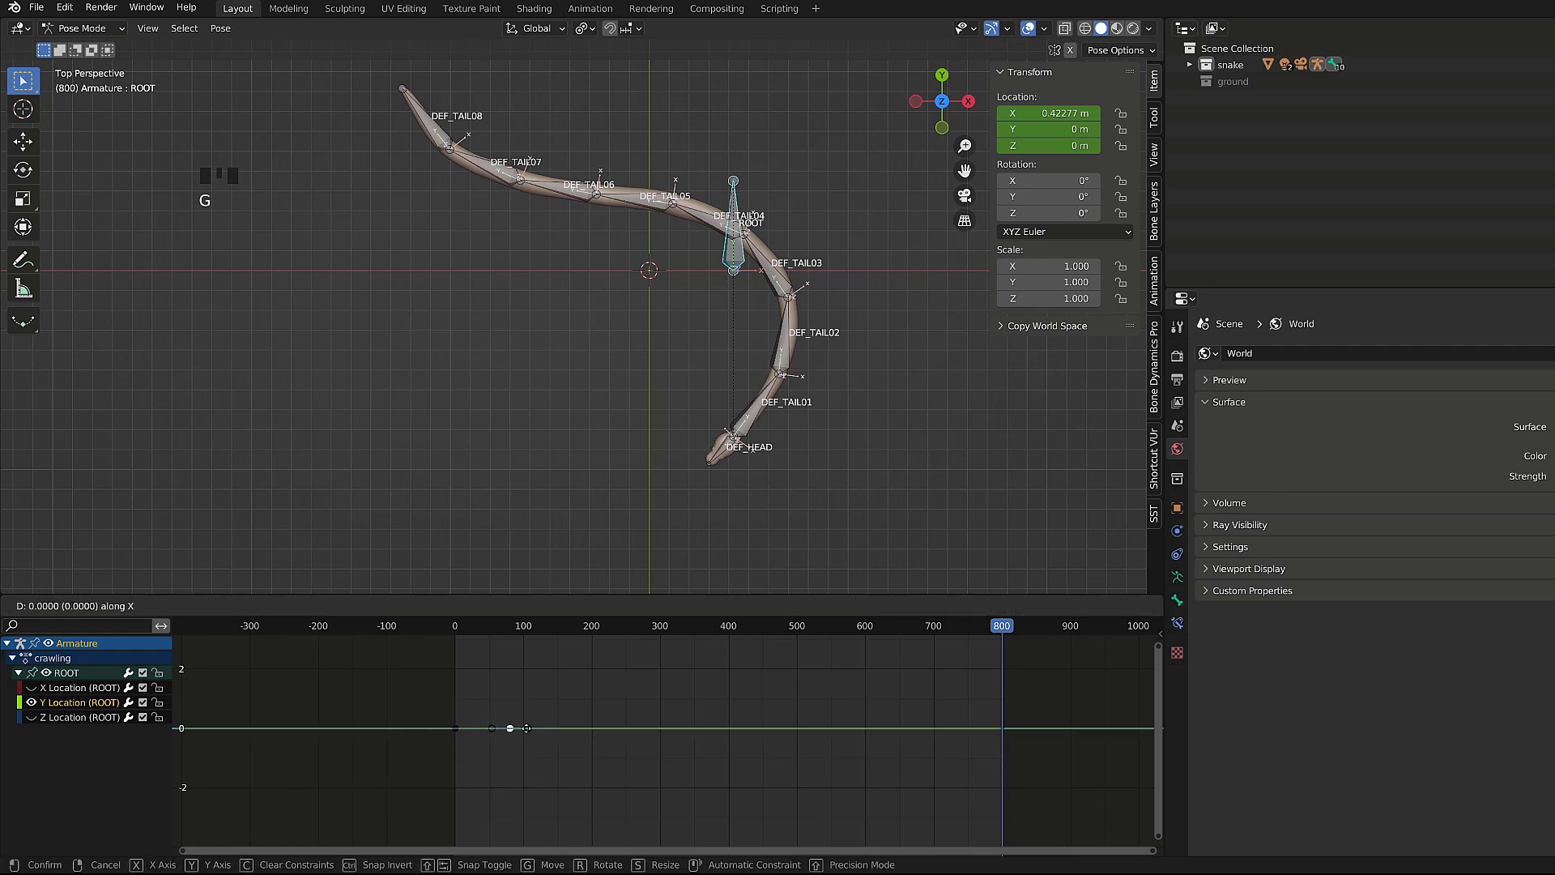
{"action": "left_click", "coordinate": [1002, 773]}
- Lower ROOT's Y location keyframe at frame 800 to about -0.46 m
{"action": "key", "text": "g"}
{"action": "left_click", "coordinate": [1018, 745]}
{"action": "middle_click_drag", "start_coordinate": [1053, 746], "coordinate": [966, 704], "text": "ctrl"}
{"action": "scroll", "coordinate": [815, 771], "scroll_direction": "down", "scroll_amount": 6}
{"action": "middle_click_drag", "start_coordinate": [812, 760], "coordinate": [839, 724], "text": "shift"}
- Set the whole Y location curve of ROOT to linear interpolation
{"action": "key", "text": "a"}
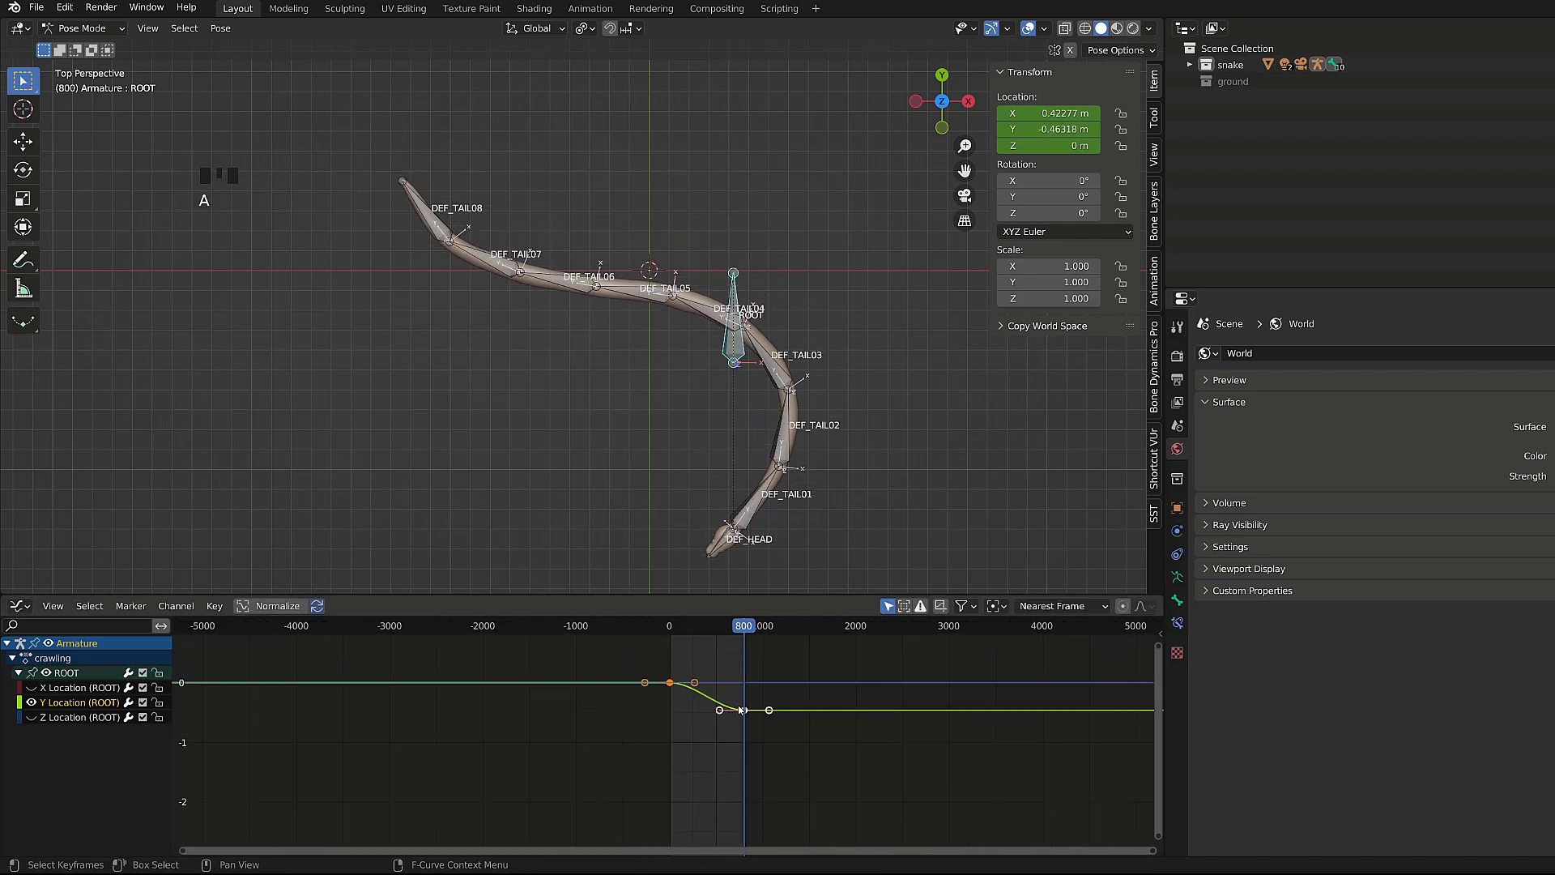
{"action": "key", "text": "t"}
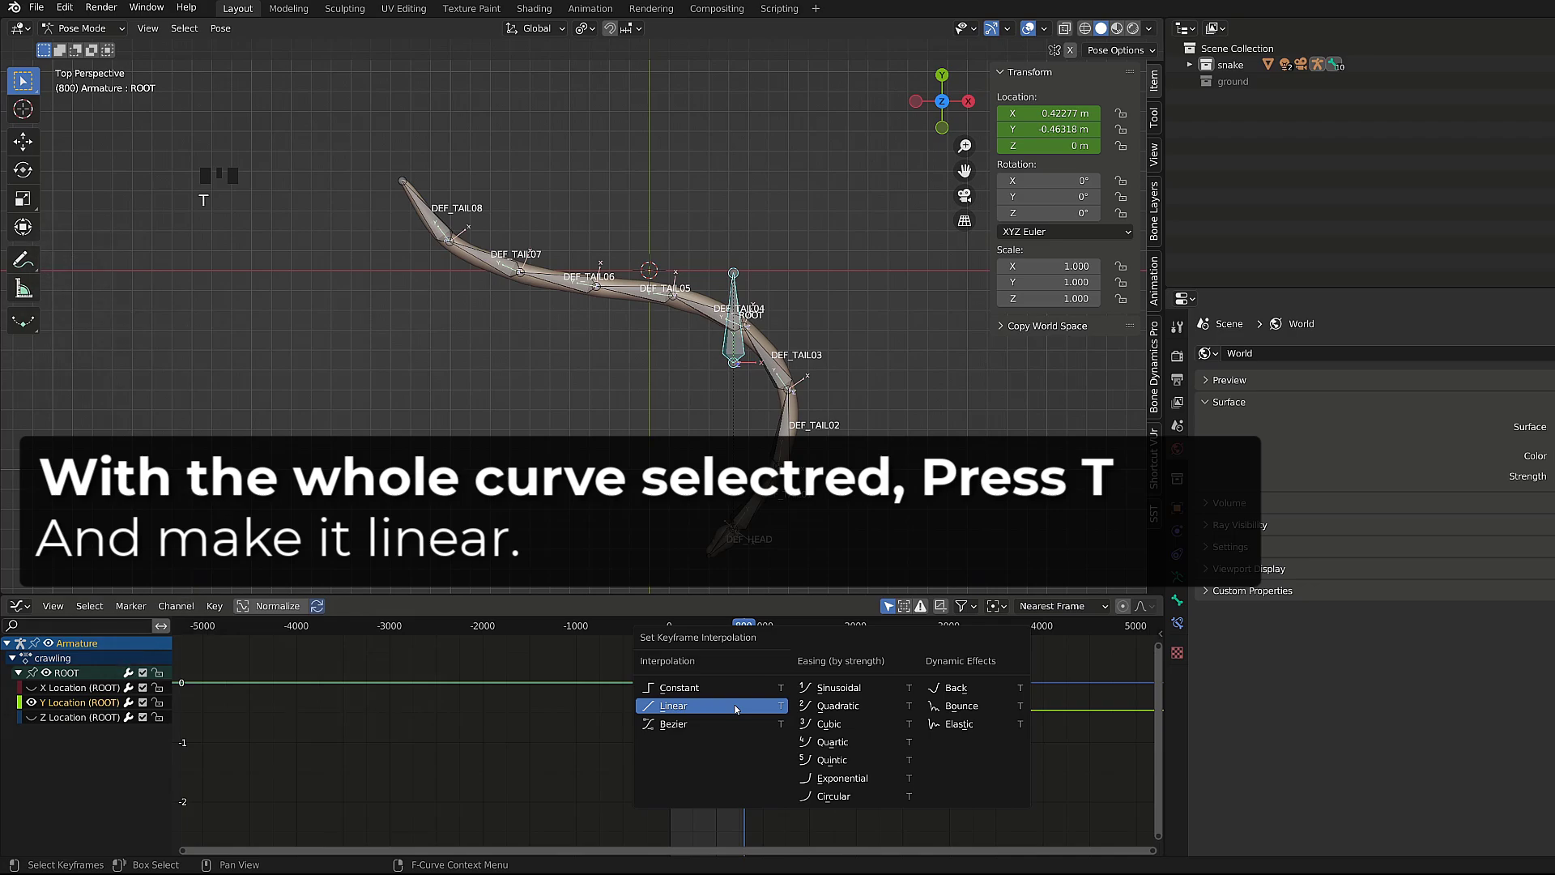
{"action": "left_click", "coordinate": [736, 709]}
- Lower ROOT's Y location keyframe at frame 800 to about -1.93 m
{"action": "scroll", "coordinate": [736, 709], "scroll_direction": "down", "scroll_amount": 6}
{"action": "middle_click_drag", "start_coordinate": [736, 710], "coordinate": [789, 713], "text": "shift"}
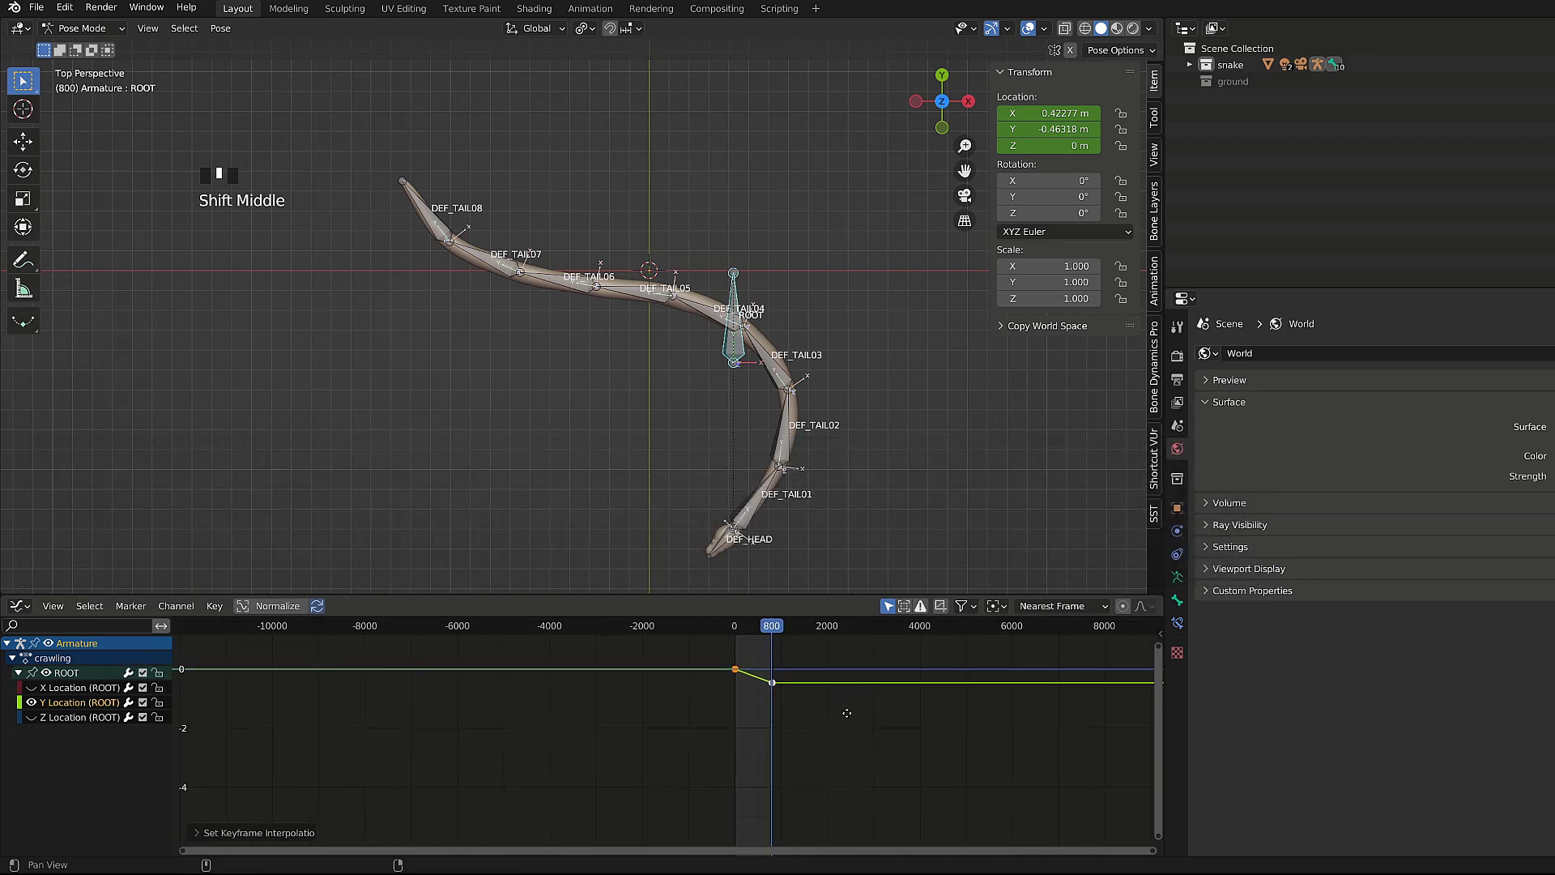
{"action": "left_click_drag", "start_coordinate": [855, 723], "coordinate": [765, 663]}
{"action": "key", "text": "g"}
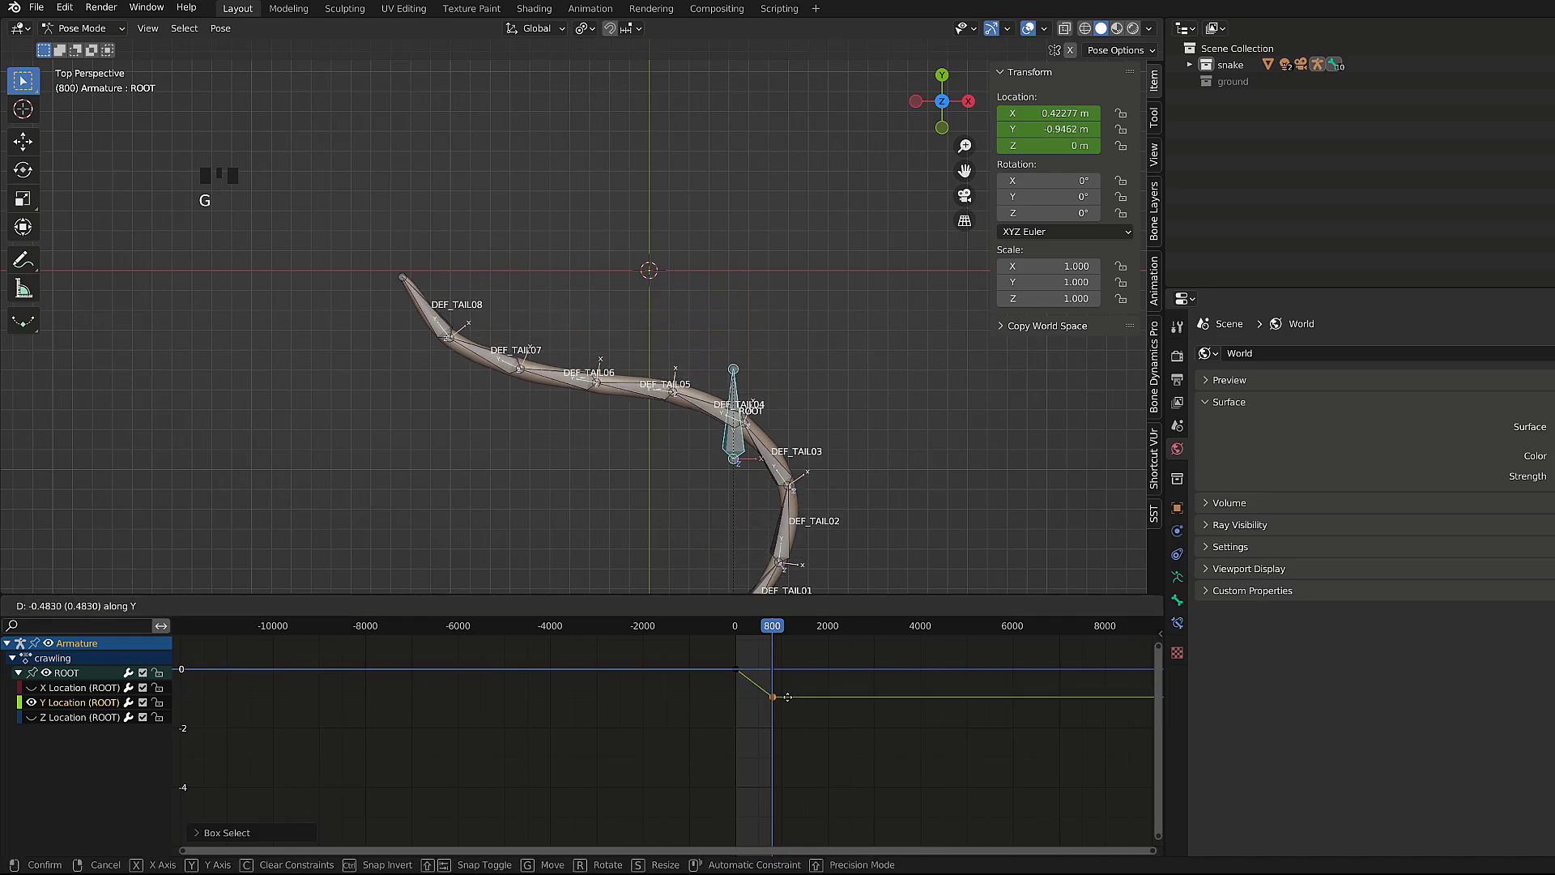
{"action": "left_click", "coordinate": [791, 727]}
{"action": "scroll", "coordinate": [771, 407], "scroll_direction": "down", "scroll_amount": 7}
{"action": "middle_click_drag", "start_coordinate": [771, 407], "coordinate": [810, 576], "text": "ctrl"}
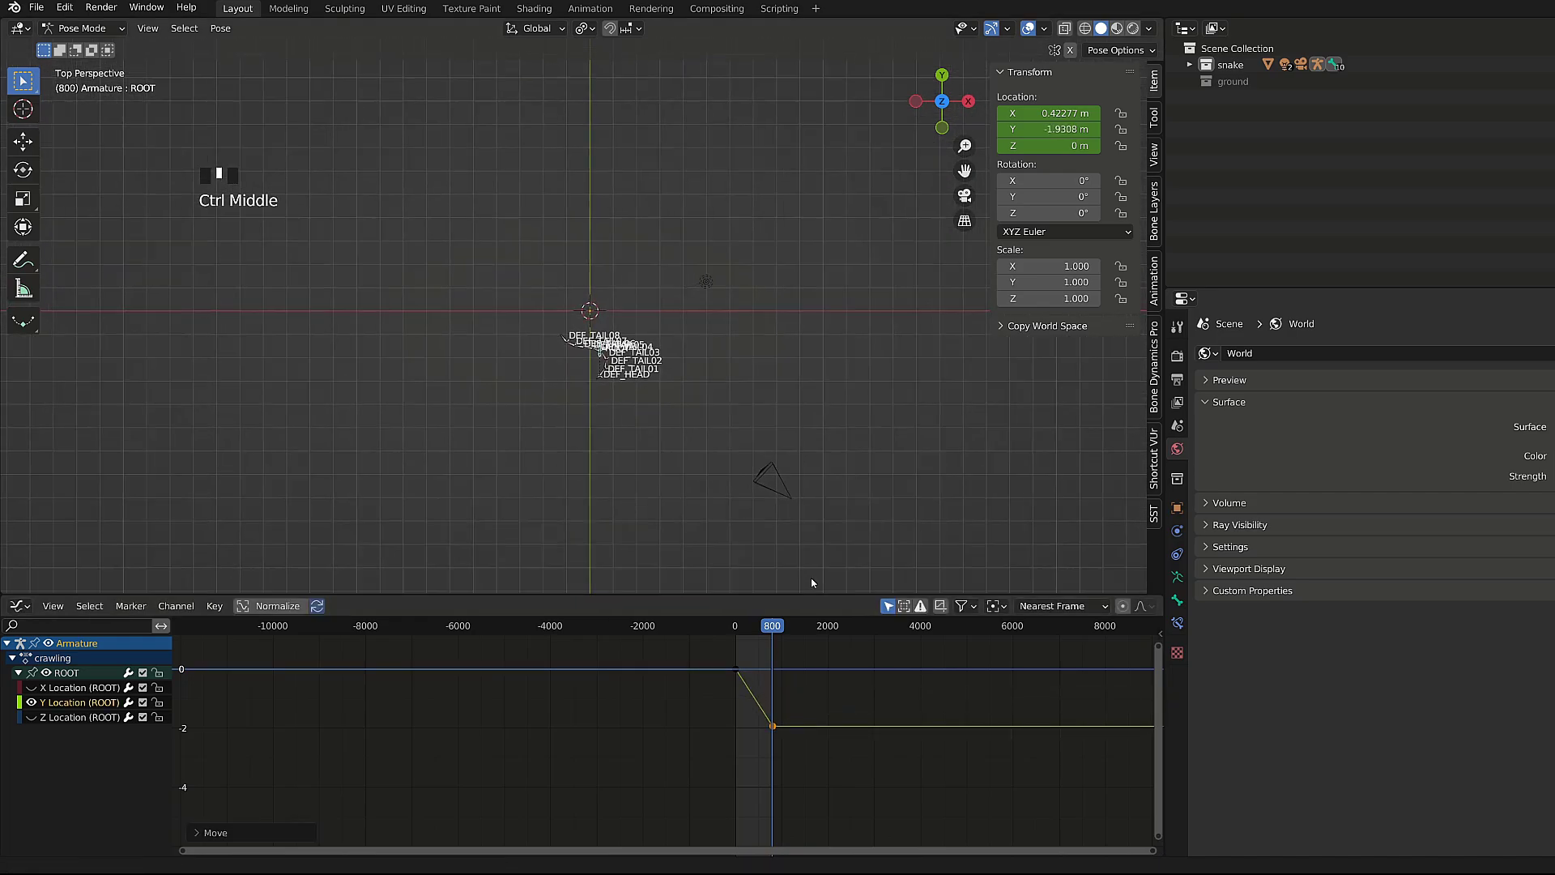
- Set ROOT's Y location to -10 m at frame 800 and update its keyframe
{"action": "left_click", "coordinate": [1049, 128]}
{"action": "type", "text": "-10"}
{"action": "key", "text": "Return"}
{"action": "left_click_drag", "start_coordinate": [821, 707], "coordinate": [755, 761]}
{"action": "middle_click_drag", "start_coordinate": [784, 635], "coordinate": [804, 732], "text": "ctrl"}
{"action": "right_click", "coordinate": [1046, 130]}
{"action": "left_click", "coordinate": [991, 141]}
- Play from the start with the overlays hidden and lower ROOT's frame 800 Y location keyframe to about -23 m
{"action": "key", "text": "shift+Left"}
{"action": "key", "text": "space"}
{"action": "key", "text": "shift+alt+z"}
{"action": "key", "text": "shift+alt+z"}
{"action": "left_click_drag", "start_coordinate": [915, 691], "coordinate": [941, 721]}
{"action": "key", "text": "g"}
{"action": "key", "text": "y"}
{"action": "left_click", "coordinate": [939, 834]}
{"action": "middle_click_drag", "start_coordinate": [704, 567], "coordinate": [733, 430], "text": "shift"}
{"action": "middle_click_drag", "start_coordinate": [733, 429], "coordinate": [733, 483], "text": "ctrl"}
{"action": "key", "text": "shift+alt+z"}
- Lower ROOT's frame 800 Y location keyframe by about 2.8 m more to speed up the forward motion
{"action": "scroll", "coordinate": [966, 770], "scroll_direction": "down", "scroll_amount": 3}
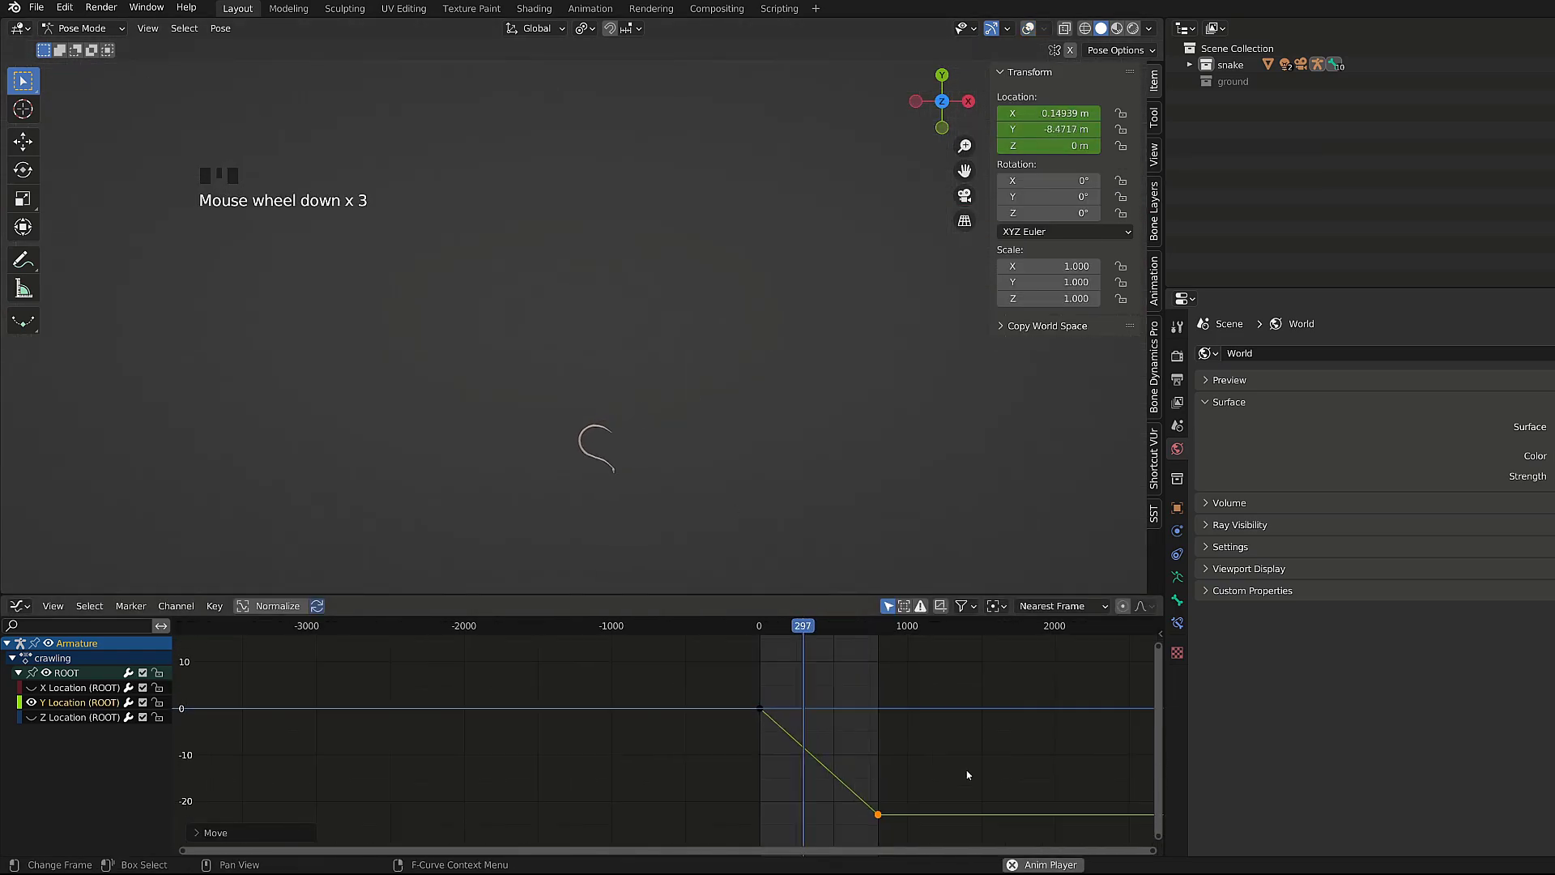
{"action": "middle_click_drag", "start_coordinate": [941, 789], "coordinate": [919, 725], "text": "shift"}
{"action": "key", "text": "g"}
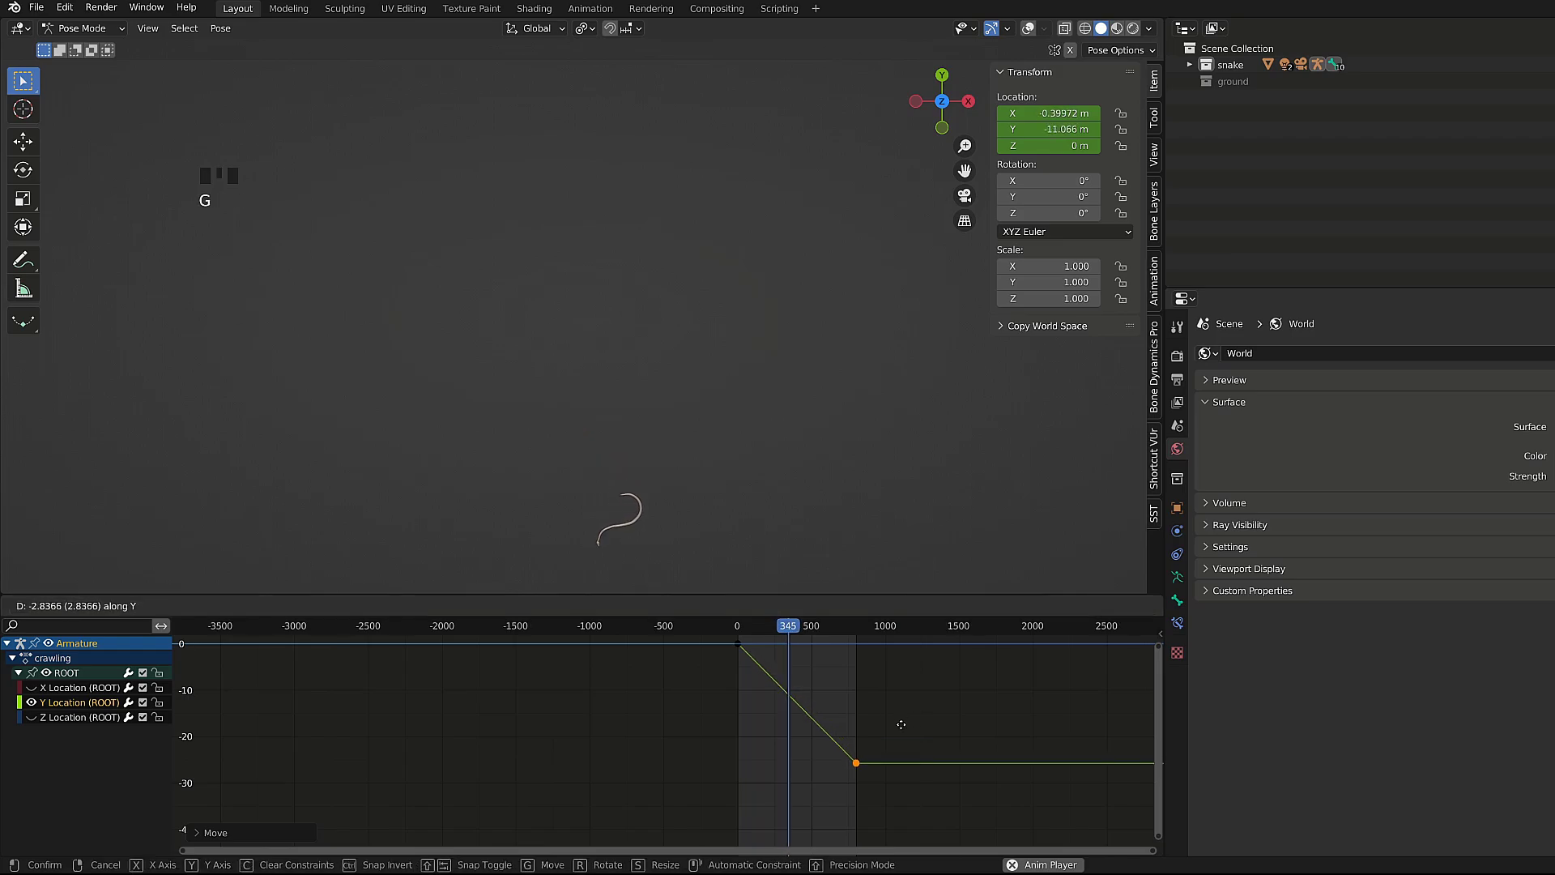
{"action": "left_click", "coordinate": [901, 724]}
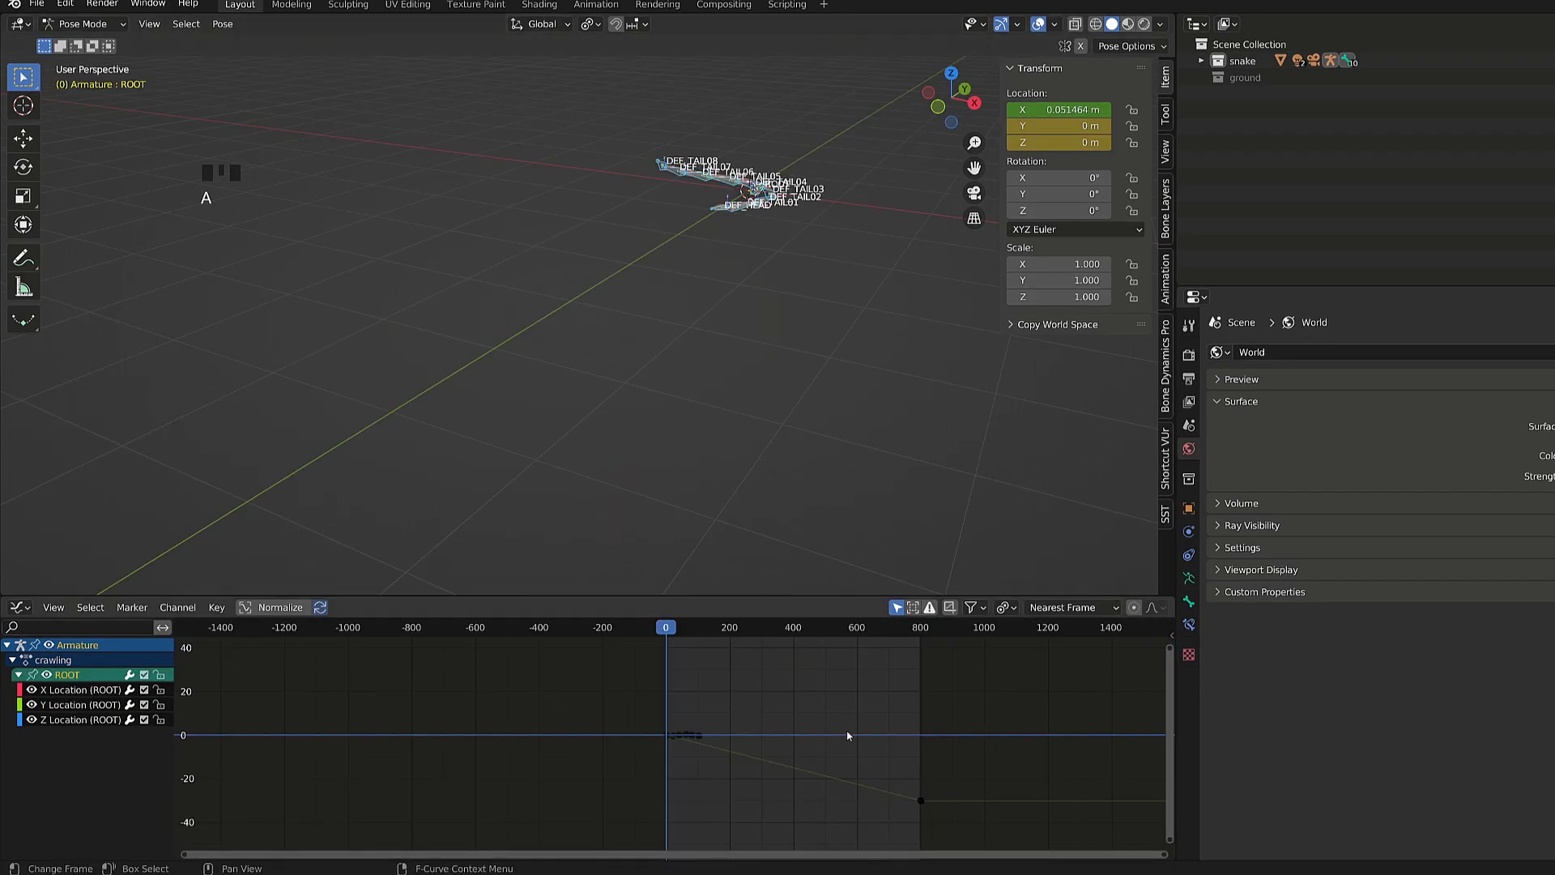
- Push the crawling action down into its own NLA strip above snake_crawl and deselect the strips
{"action": "middle_click_drag", "start_coordinate": [942, 797], "coordinate": [771, 747], "text": "shift"}
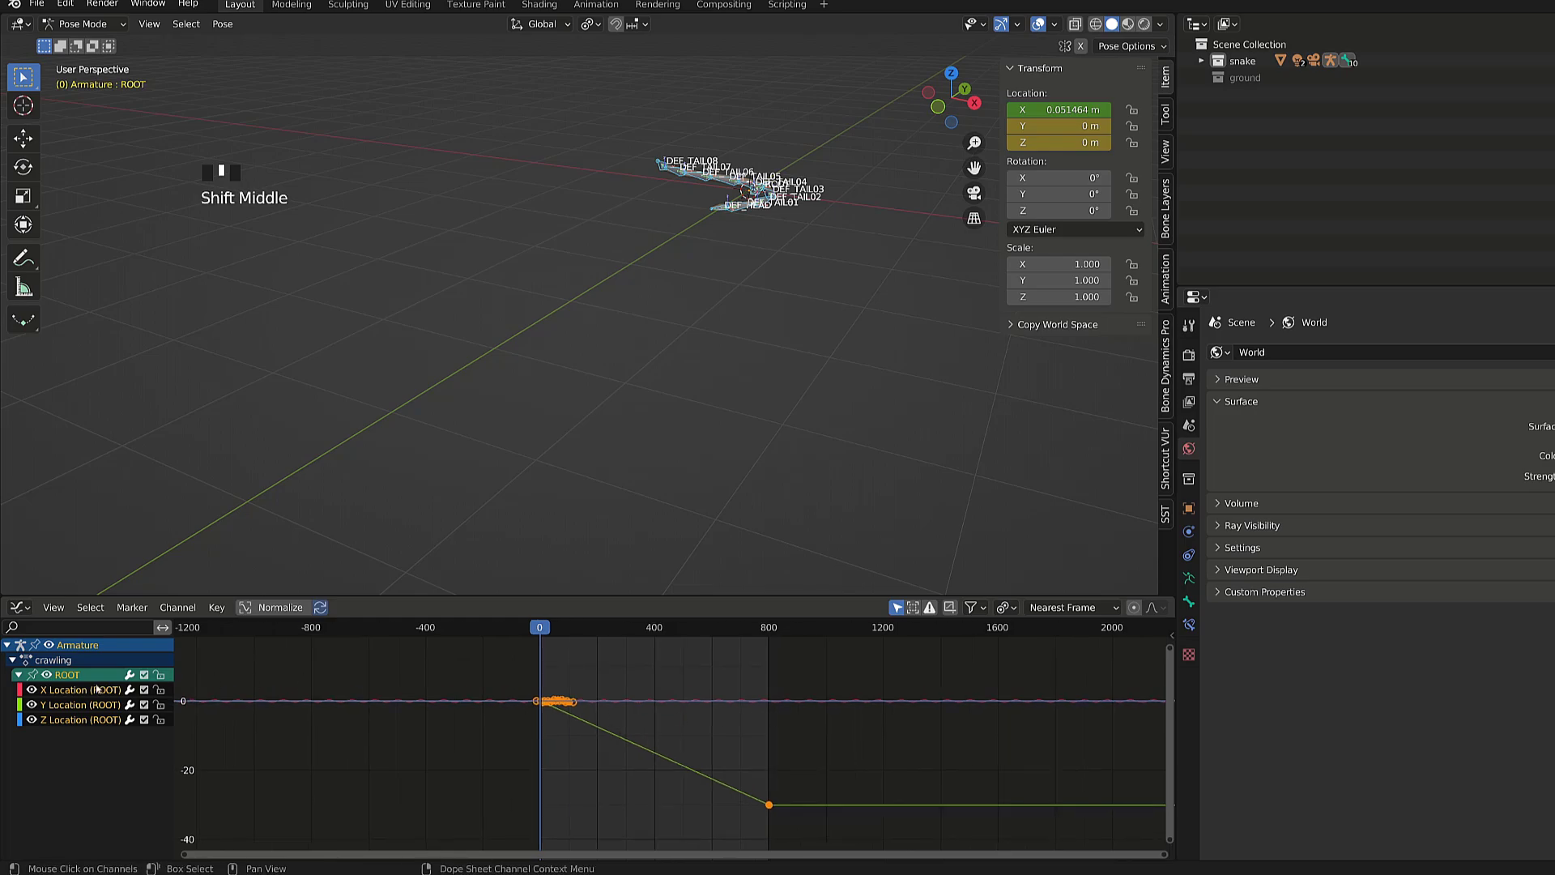
{"action": "left_click", "coordinate": [26, 610]}
{"action": "left_click", "coordinate": [246, 729]}
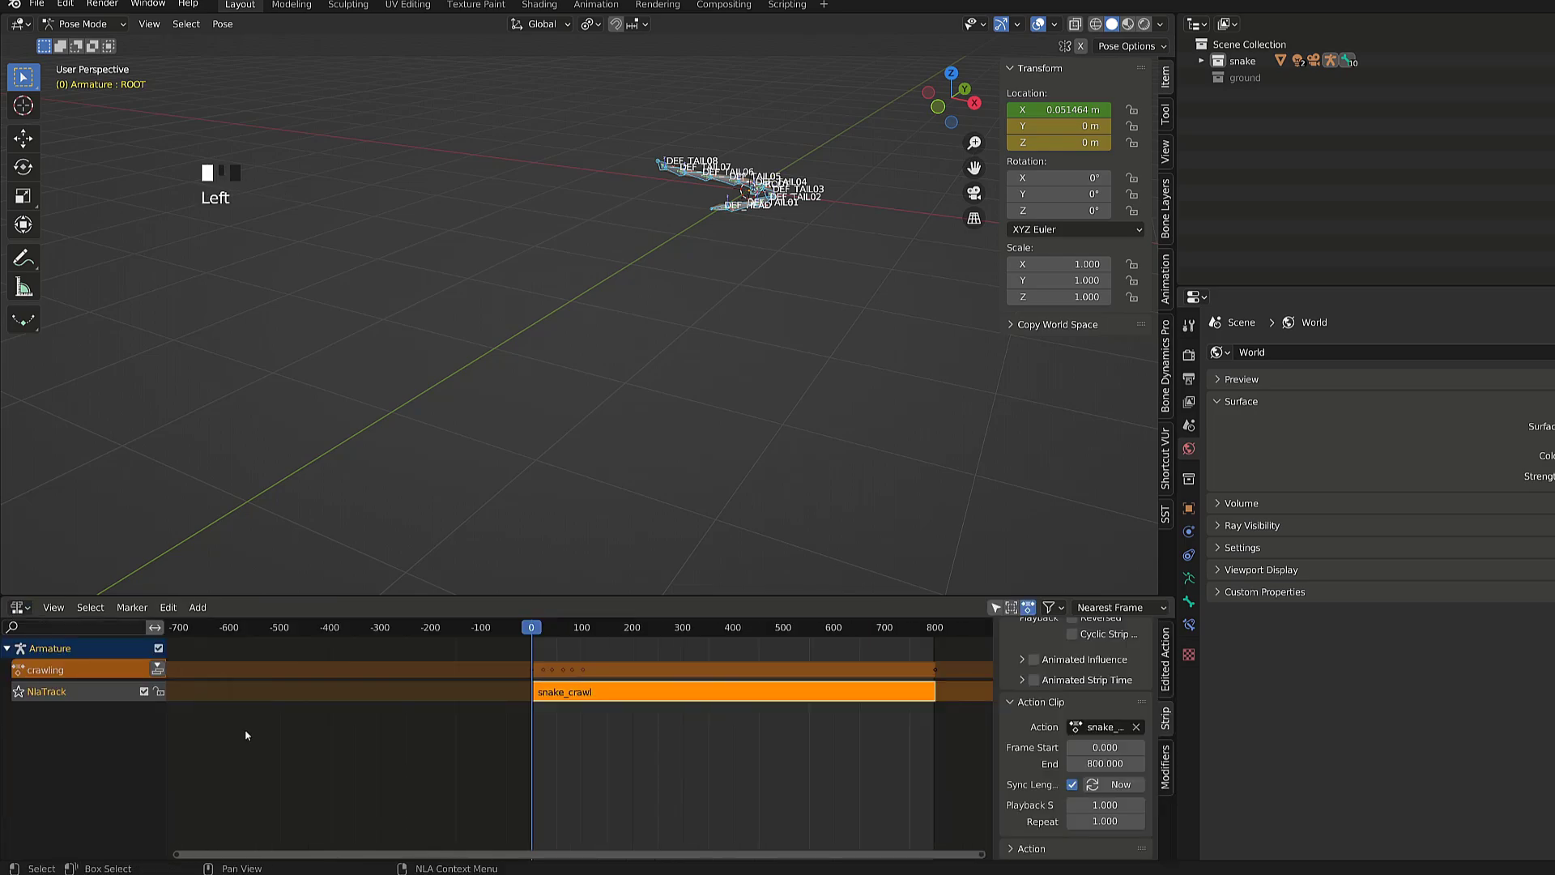
{"action": "left_click", "coordinate": [158, 673]}
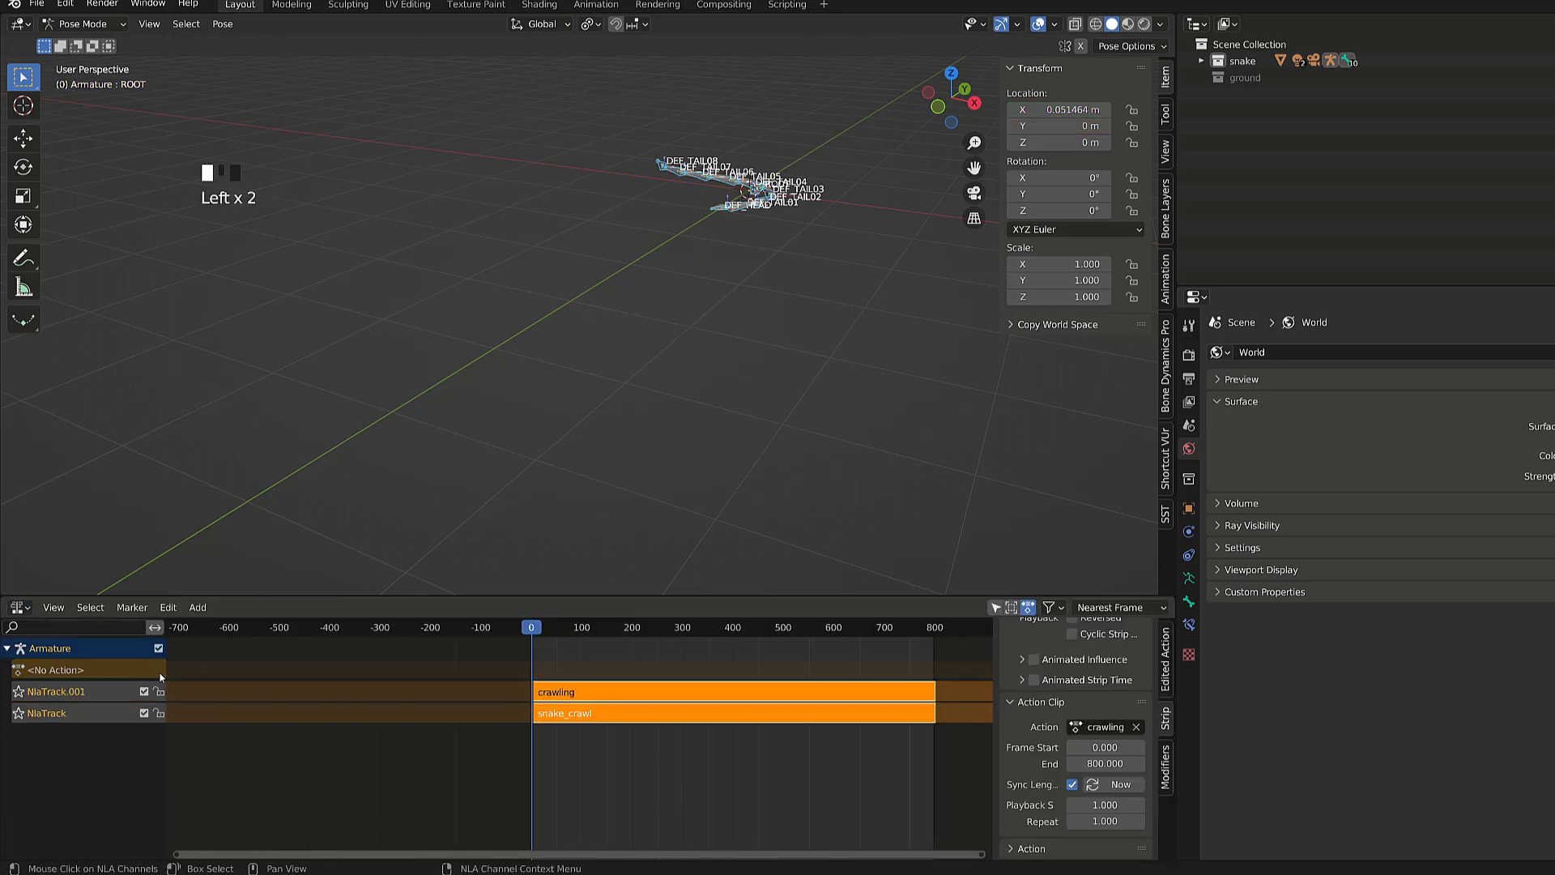
{"action": "left_click", "coordinate": [465, 783]}
- Review the snake's combined crawl from frame 0 with the overlays hidden, and show the overlays again
{"action": "left_click_drag", "start_coordinate": [532, 627], "coordinate": [575, 627]}
{"action": "key", "text": "shift+alt+z"}
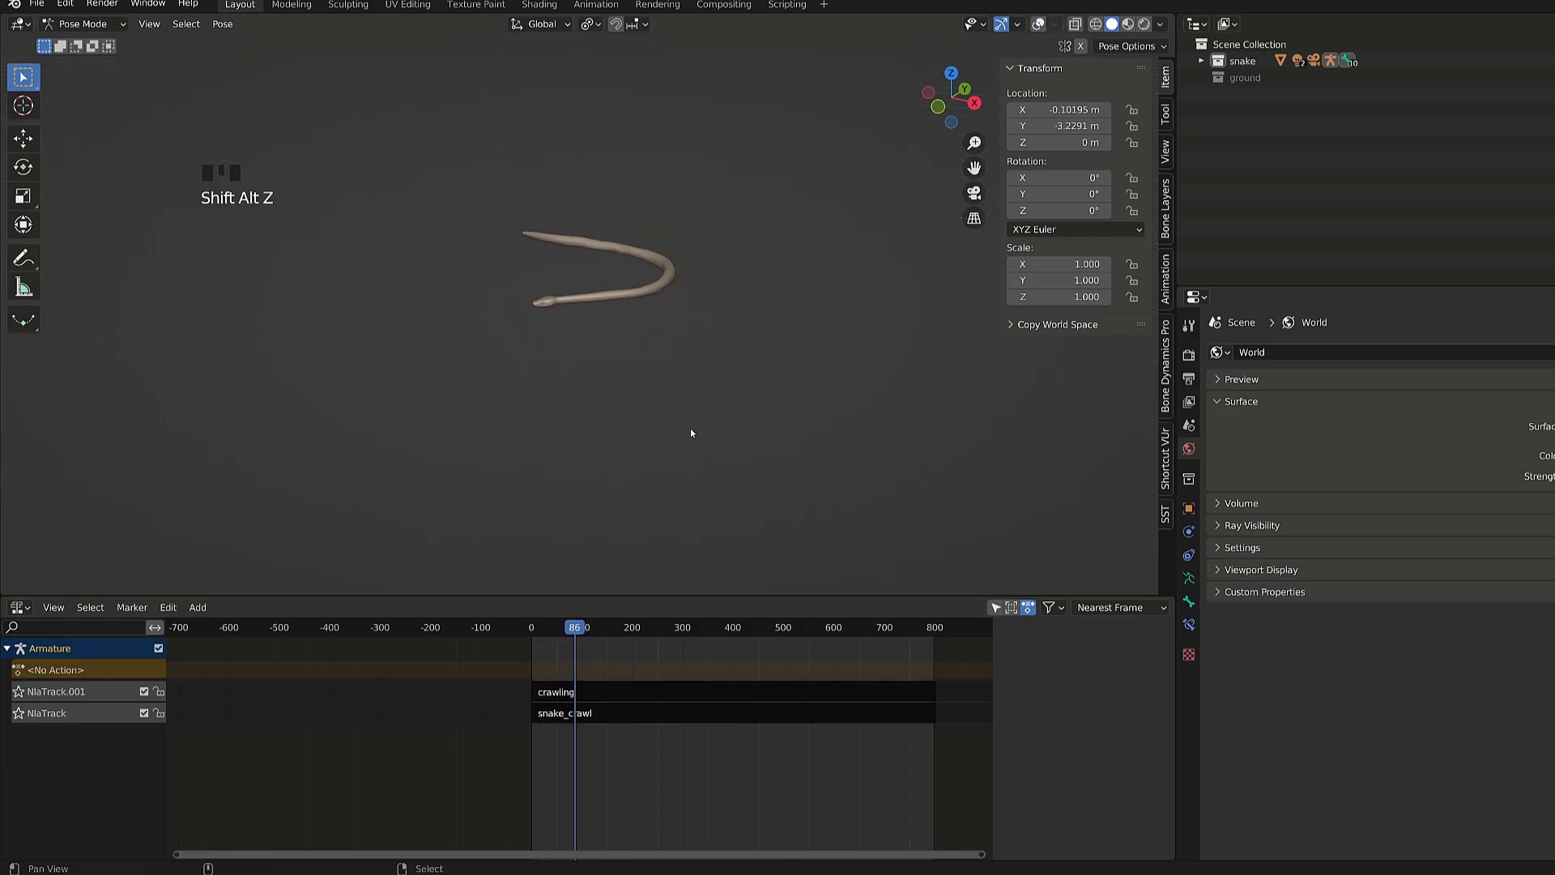
{"action": "key", "text": "space"}
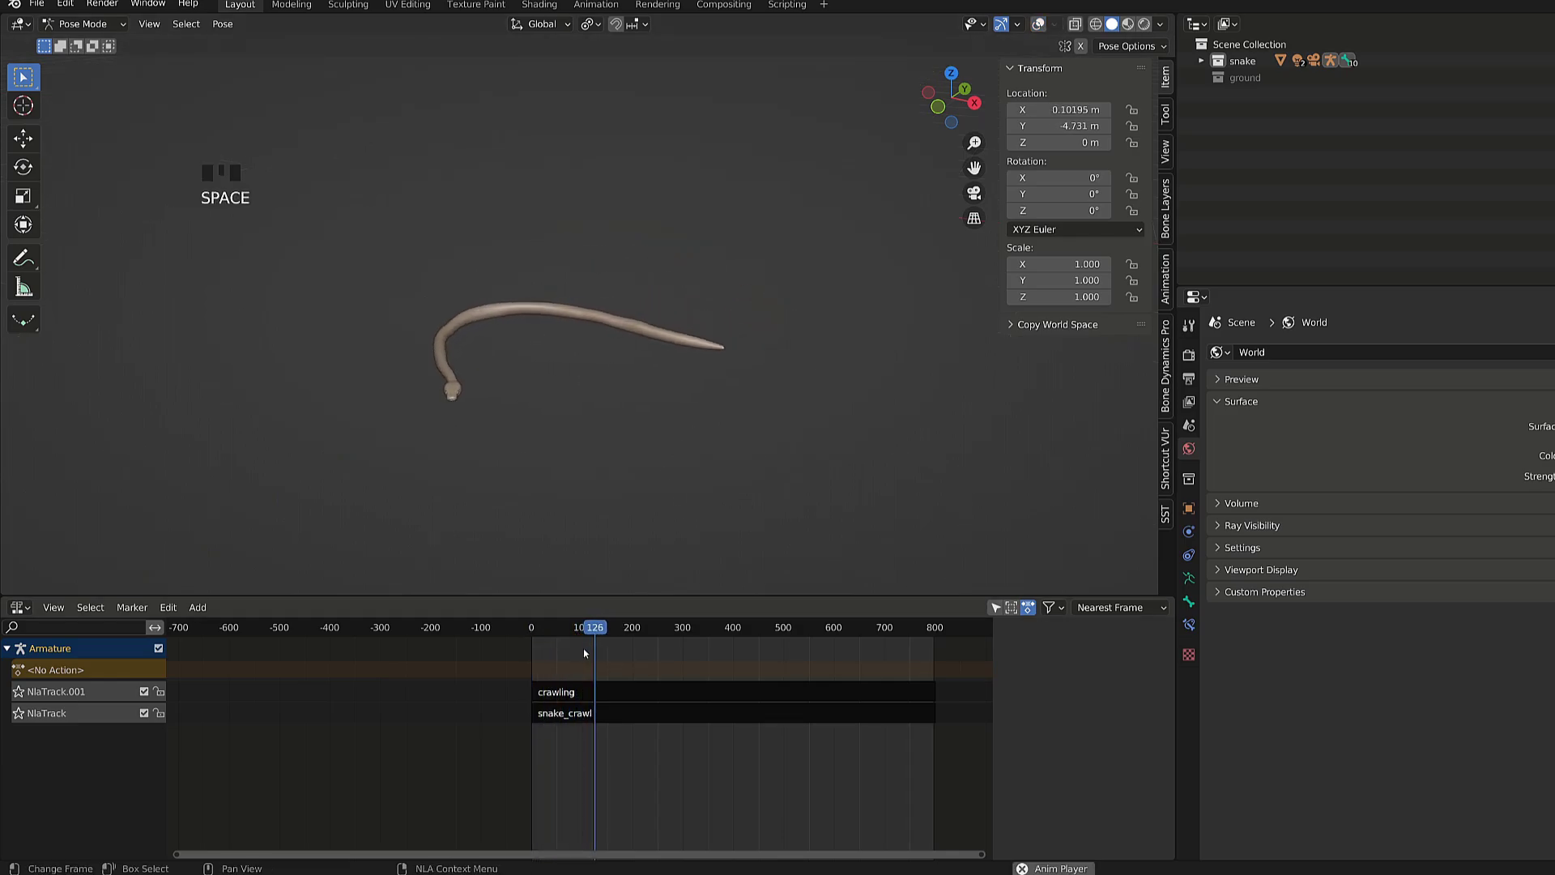
{"action": "left_click", "coordinate": [532, 632]}
{"action": "middle_click_drag", "start_coordinate": [588, 474], "coordinate": [622, 471]}
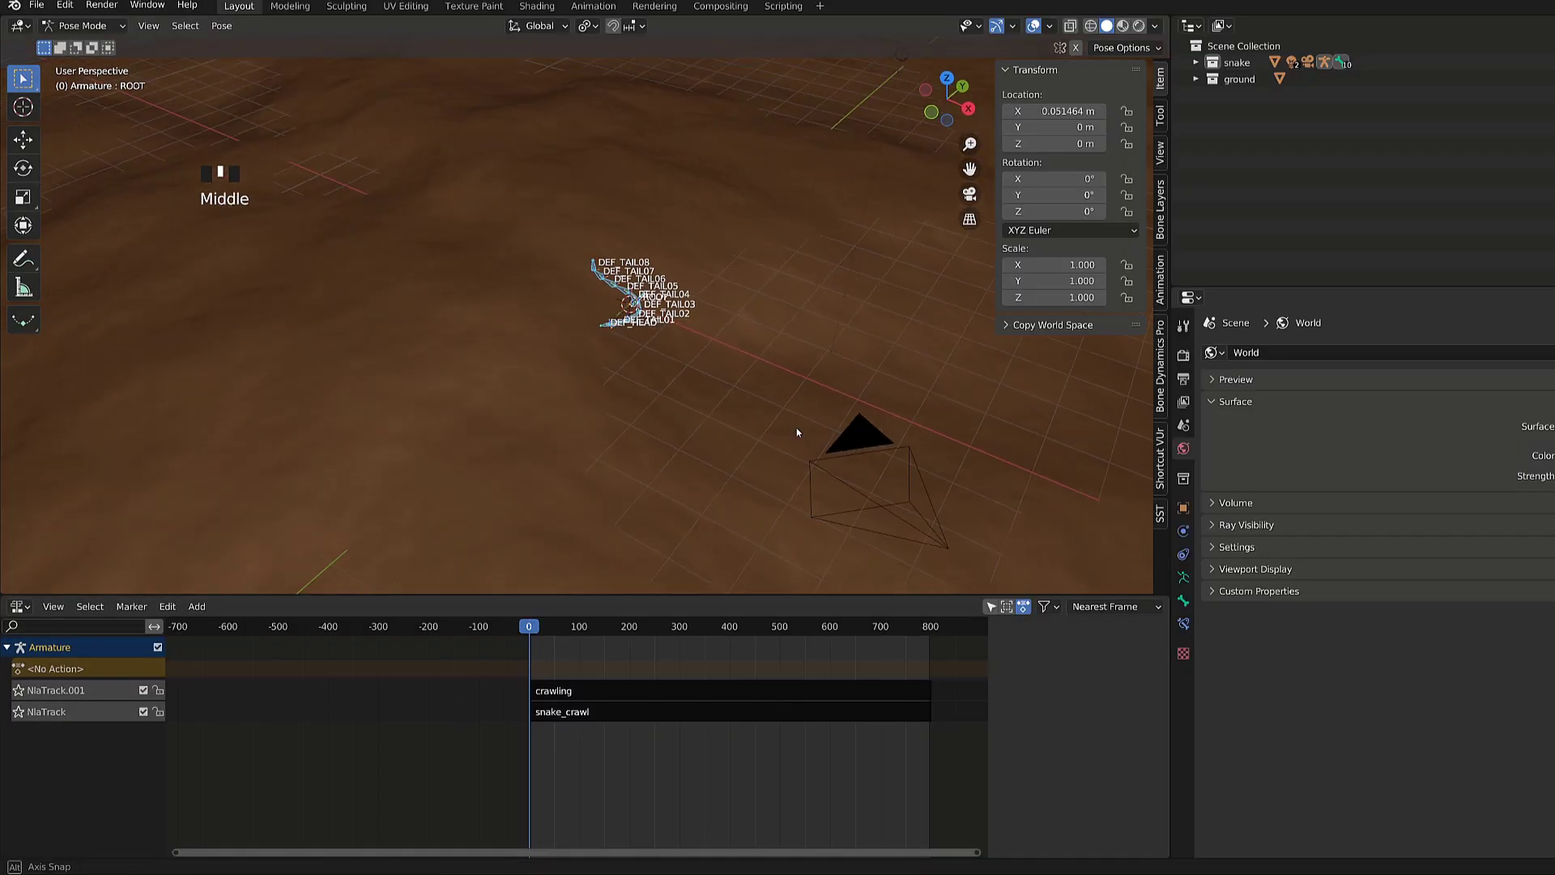
{"action": "mouse_move", "coordinate": [796, 428]}
{"action": "middle_mouse_down"}
{"action": "mouse_move", "coordinate": [693, 402]}
{"action": "mouse_move", "coordinate": [677, 382]}
{"action": "middle_mouse_up"}
{"action": "key", "text": "space"}
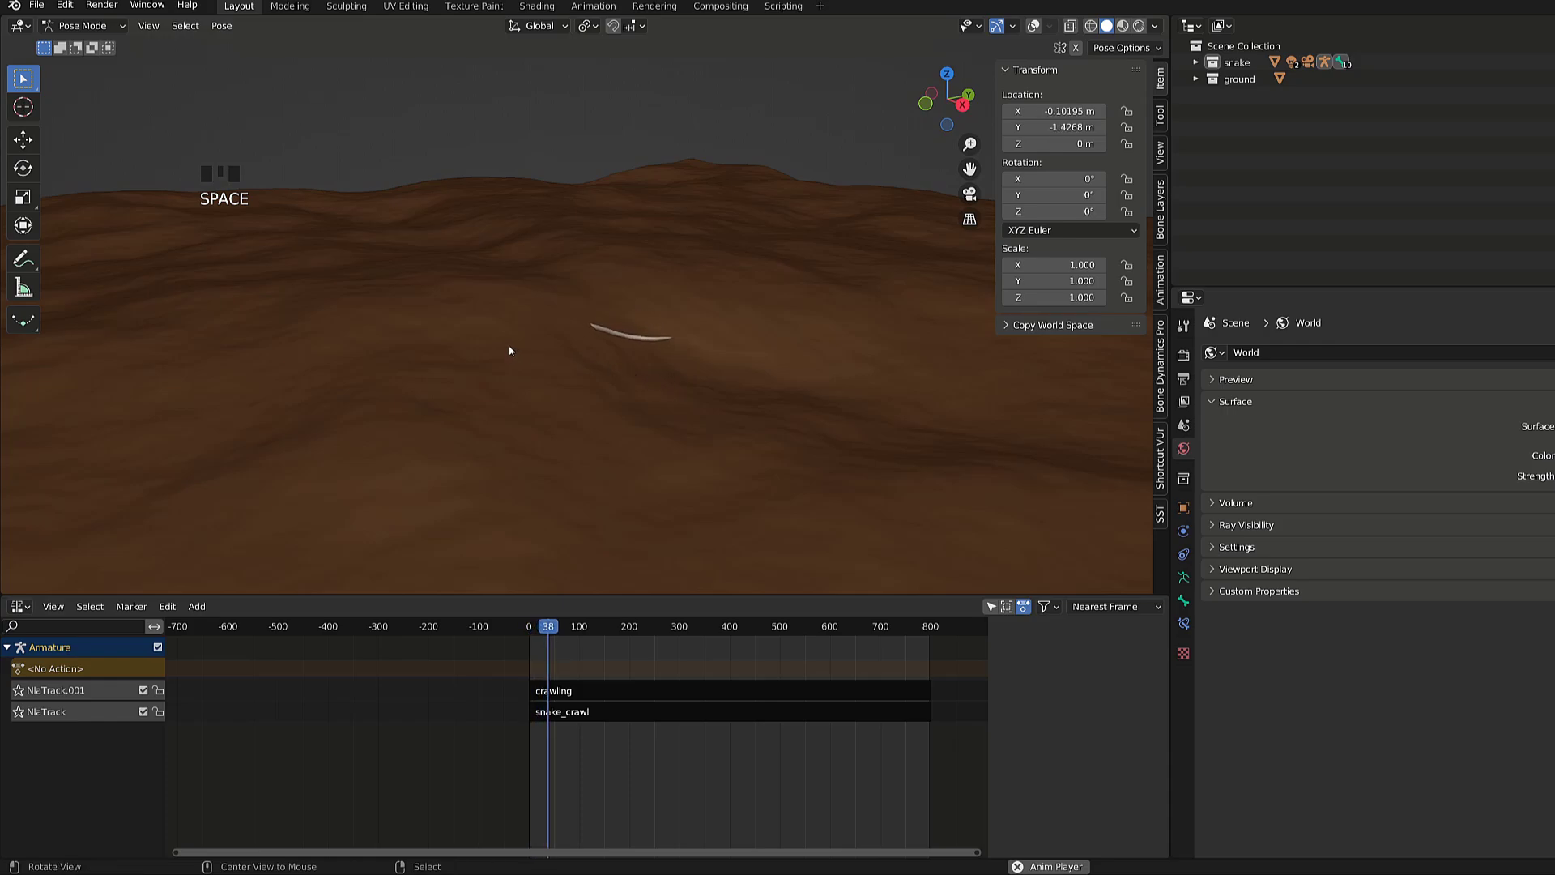
{"action": "key", "text": "shift+alt+z"}
- Reset the 3D cursor and add a plain axes empty at the world origin
{"action": "middle_click_drag", "start_coordinate": [478, 340], "coordinate": [400, 373]}
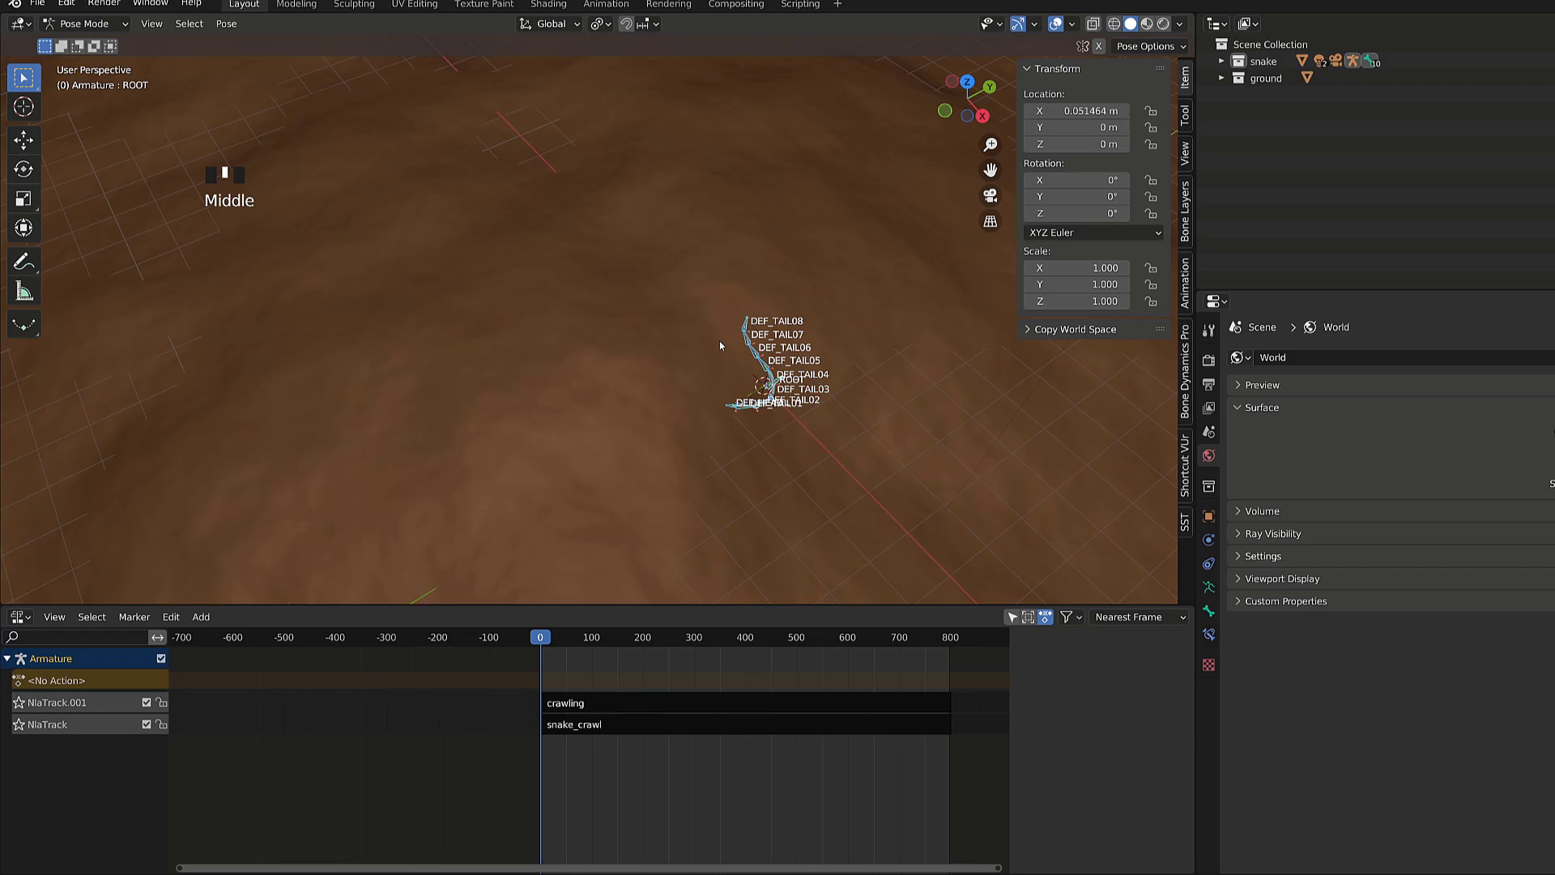
{"action": "middle_click_drag", "start_coordinate": [719, 340], "coordinate": [723, 324], "text": "shift"}
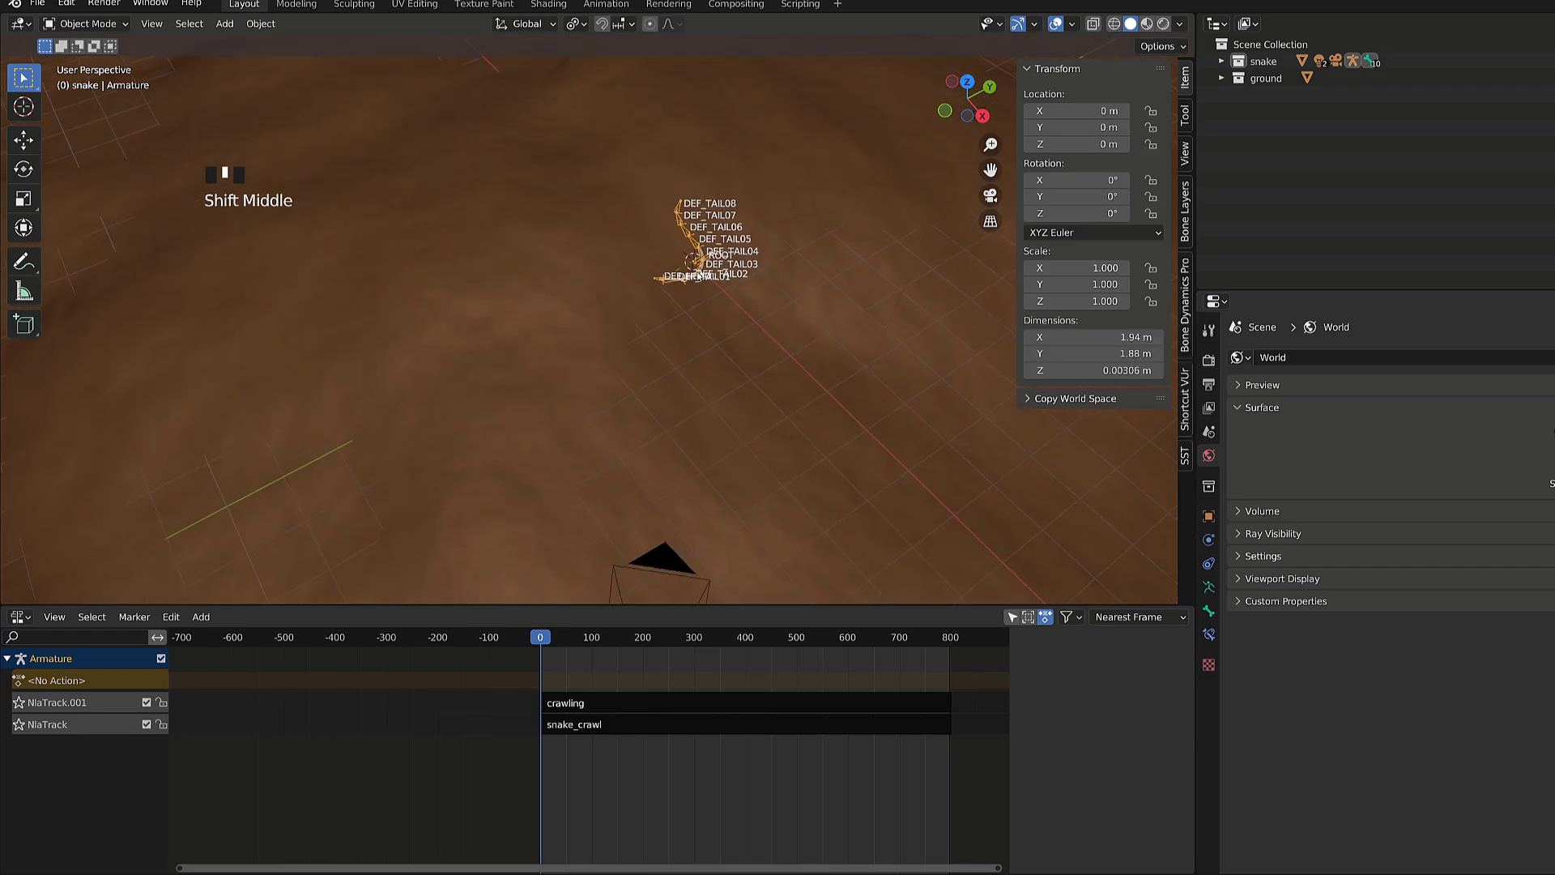
{"action": "key", "text": "shift+c"}
{"action": "scroll", "coordinate": [726, 312], "scroll_direction": "up", "scroll_amount": 8}
{"action": "key", "text": "shift+a"}
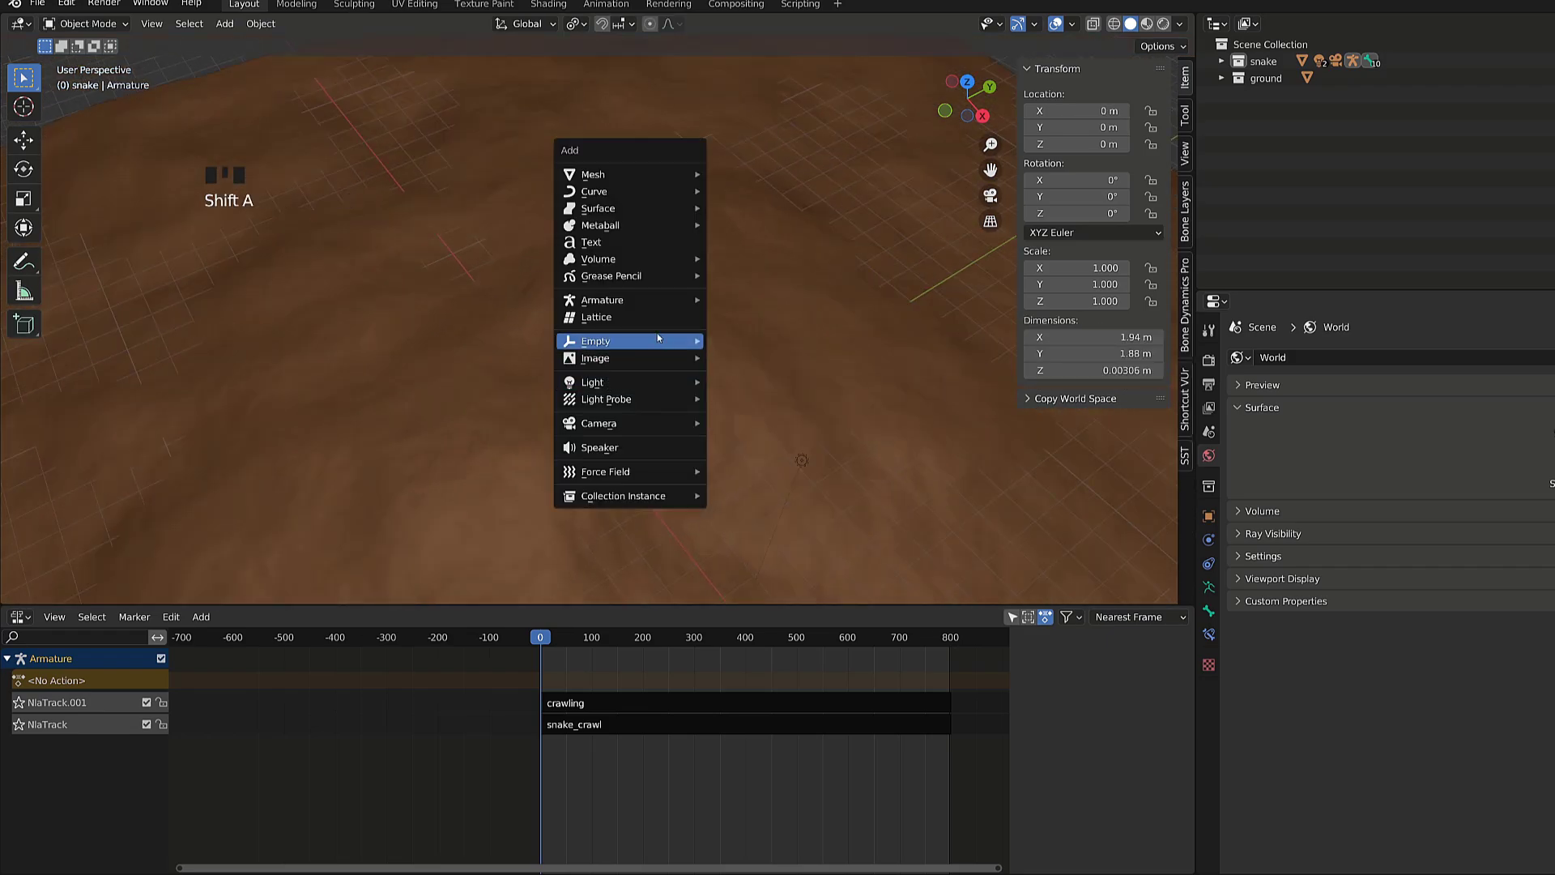
{"action": "left_click", "coordinate": [765, 347]}
{"action": "scroll", "coordinate": [818, 365], "scroll_direction": "up", "scroll_amount": 4}
- Rename the empty for the head bone, with a name beginning Empty_H, and move it up above the snake
{"action": "left_click", "coordinate": [1209, 517]}
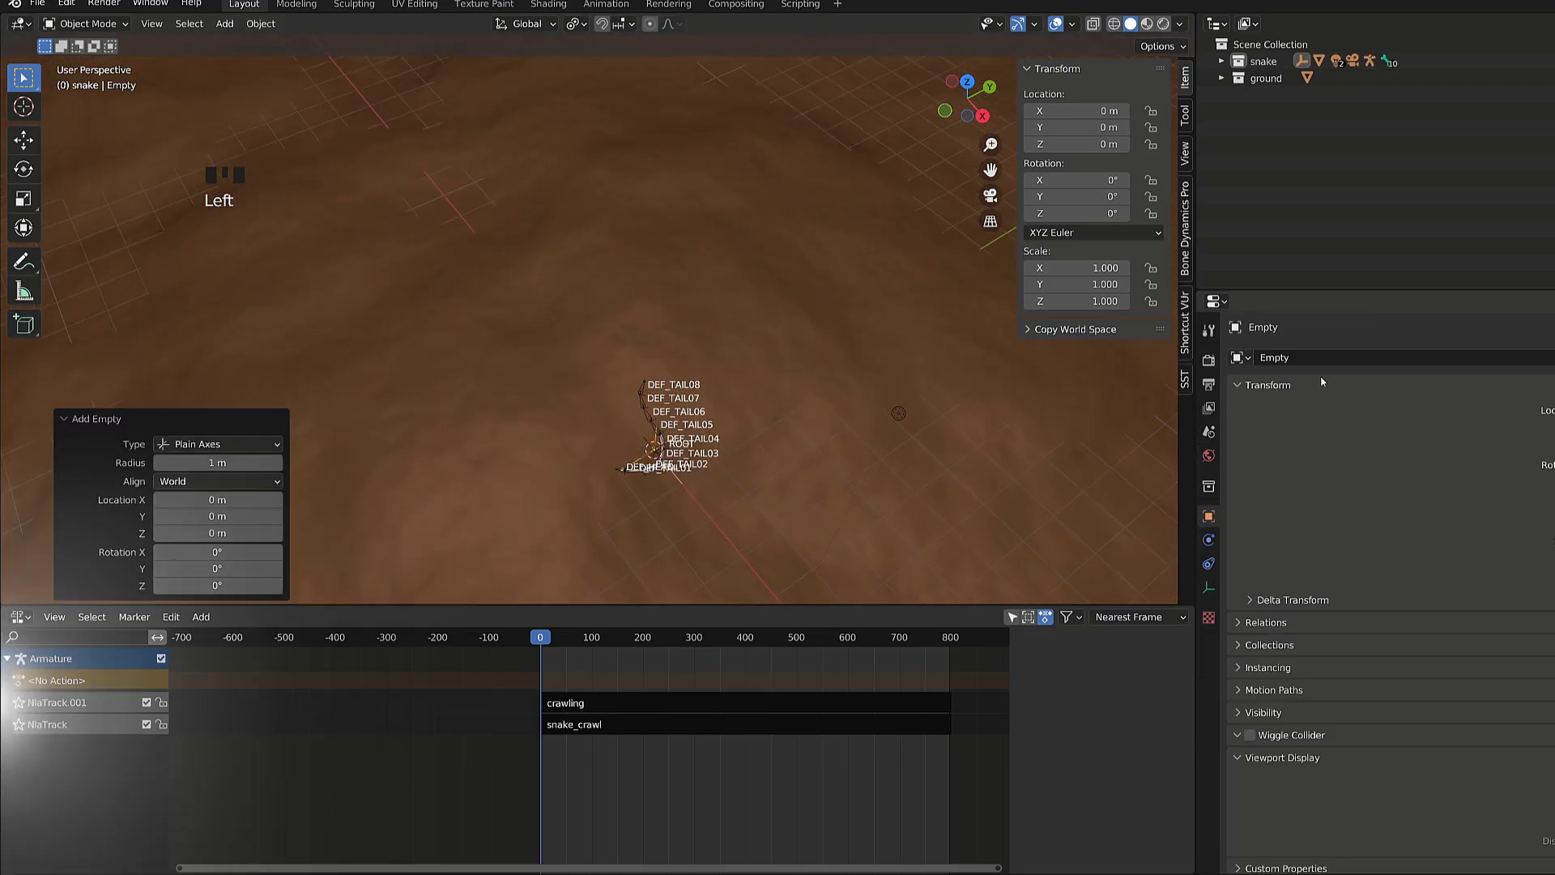
{"action": "left_click", "coordinate": [1331, 358]}
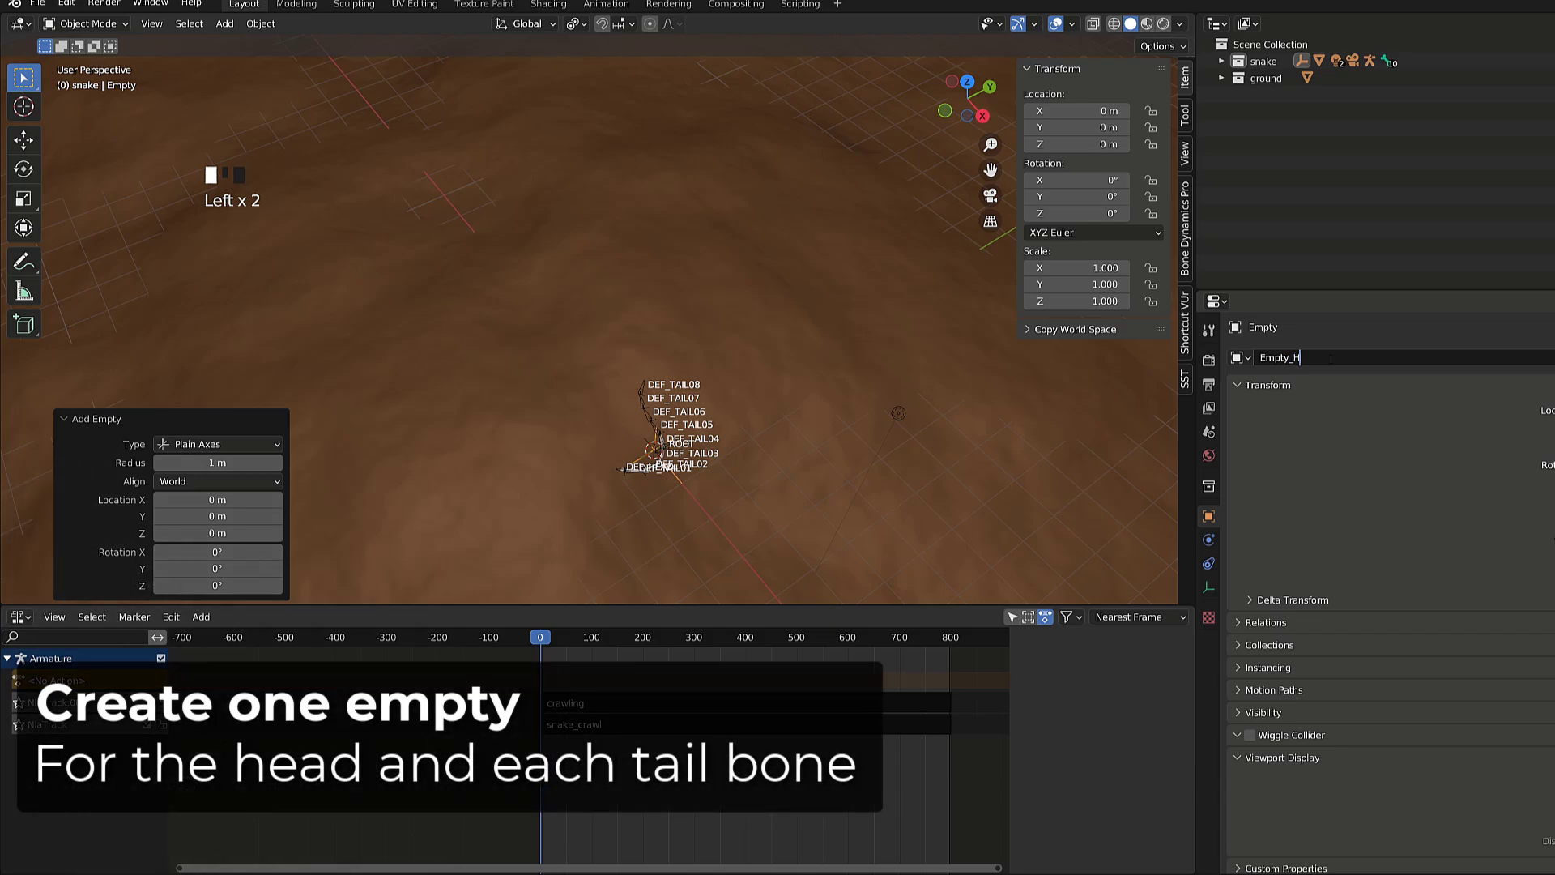
{"action": "middle_click_drag", "start_coordinate": [619, 598], "coordinate": [632, 376]}
{"action": "key", "text": "g"}
{"action": "left_click", "coordinate": [639, 392]}
- Duplicate the head empty, place the copy beside it and name it Empty_tail01
{"action": "scroll", "coordinate": [639, 392], "scroll_direction": "down", "scroll_amount": 1}
{"action": "key", "text": "shift+d"}
{"action": "left_click", "coordinate": [700, 392]}
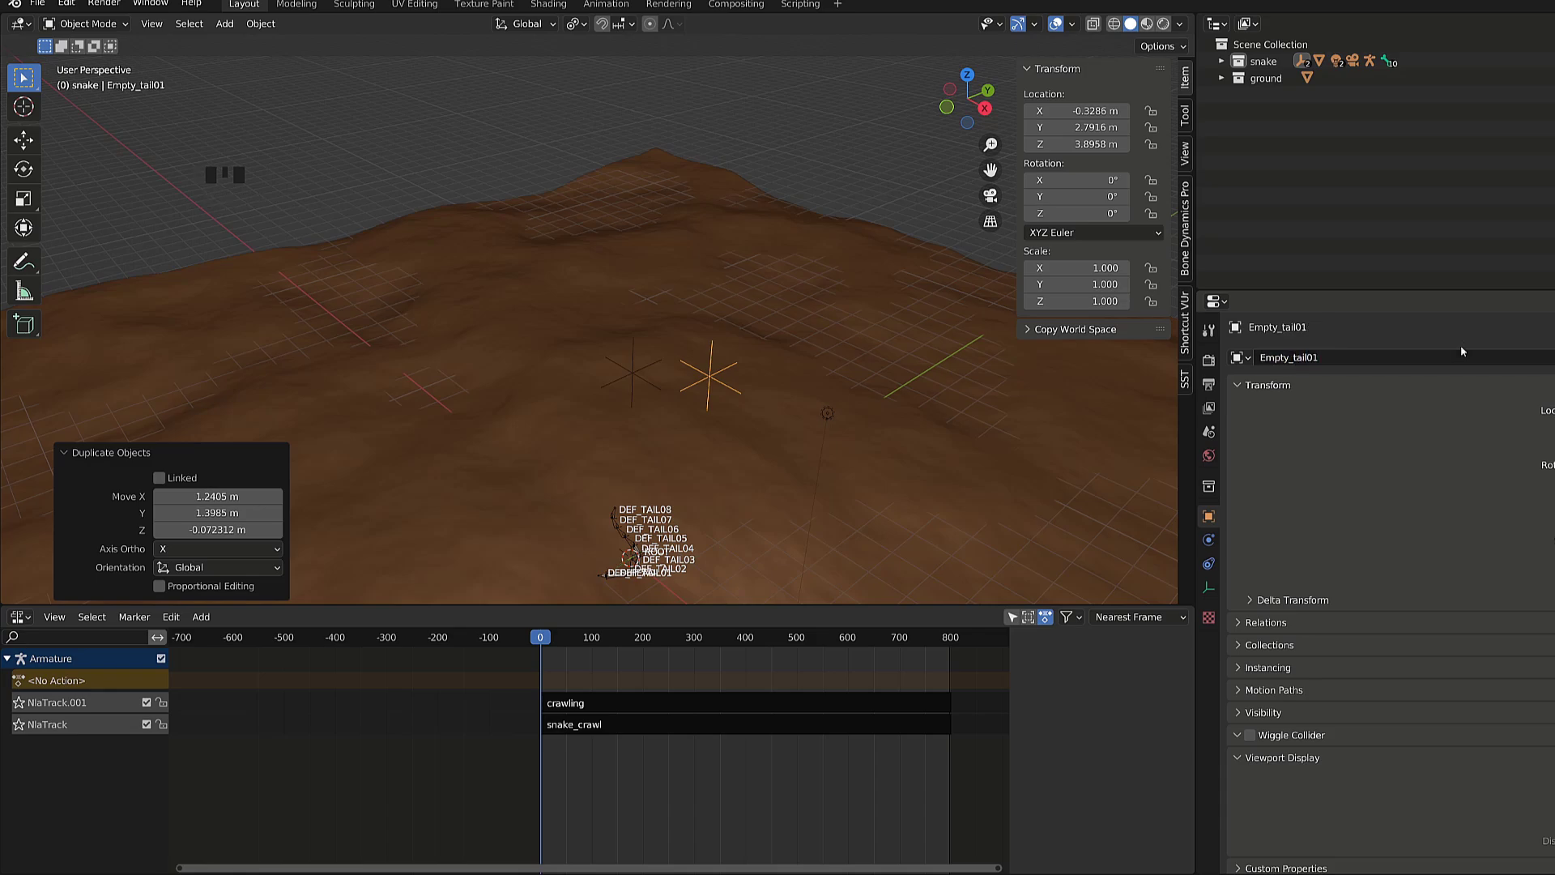
- Duplicate the tail empty twice along the row, naming the copies for the second and third tail bones, the last one Empty_tail03
{"action": "key", "text": "shift+d"}
{"action": "left_click", "coordinate": [701, 410]}
{"action": "double_click", "coordinate": [1329, 358]}
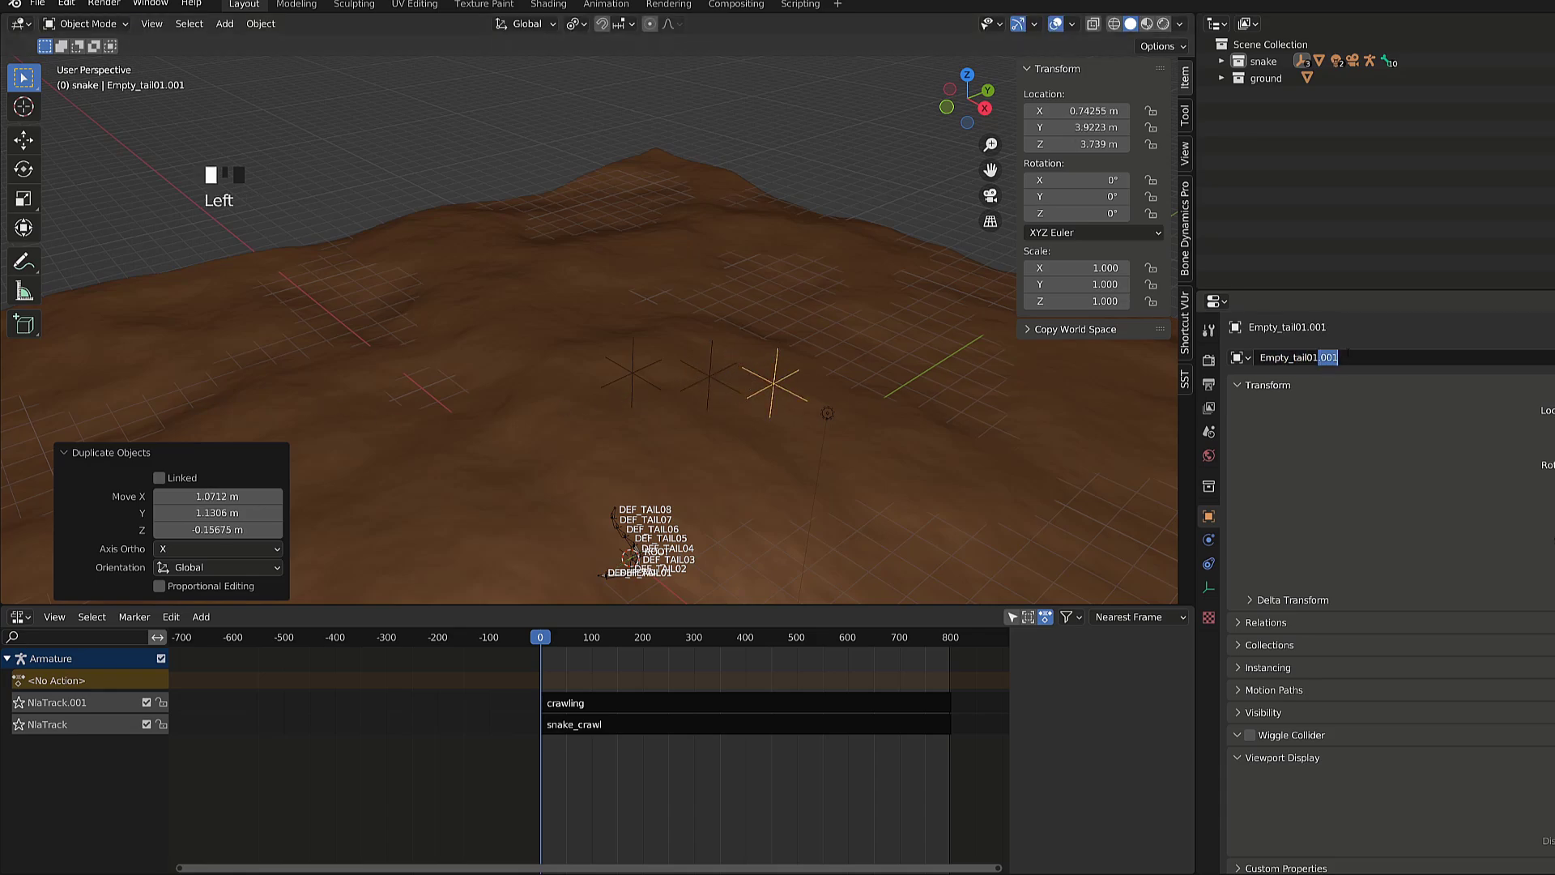
{"action": "key", "text": "shift+d"}
{"action": "left_click", "coordinate": [905, 409]}
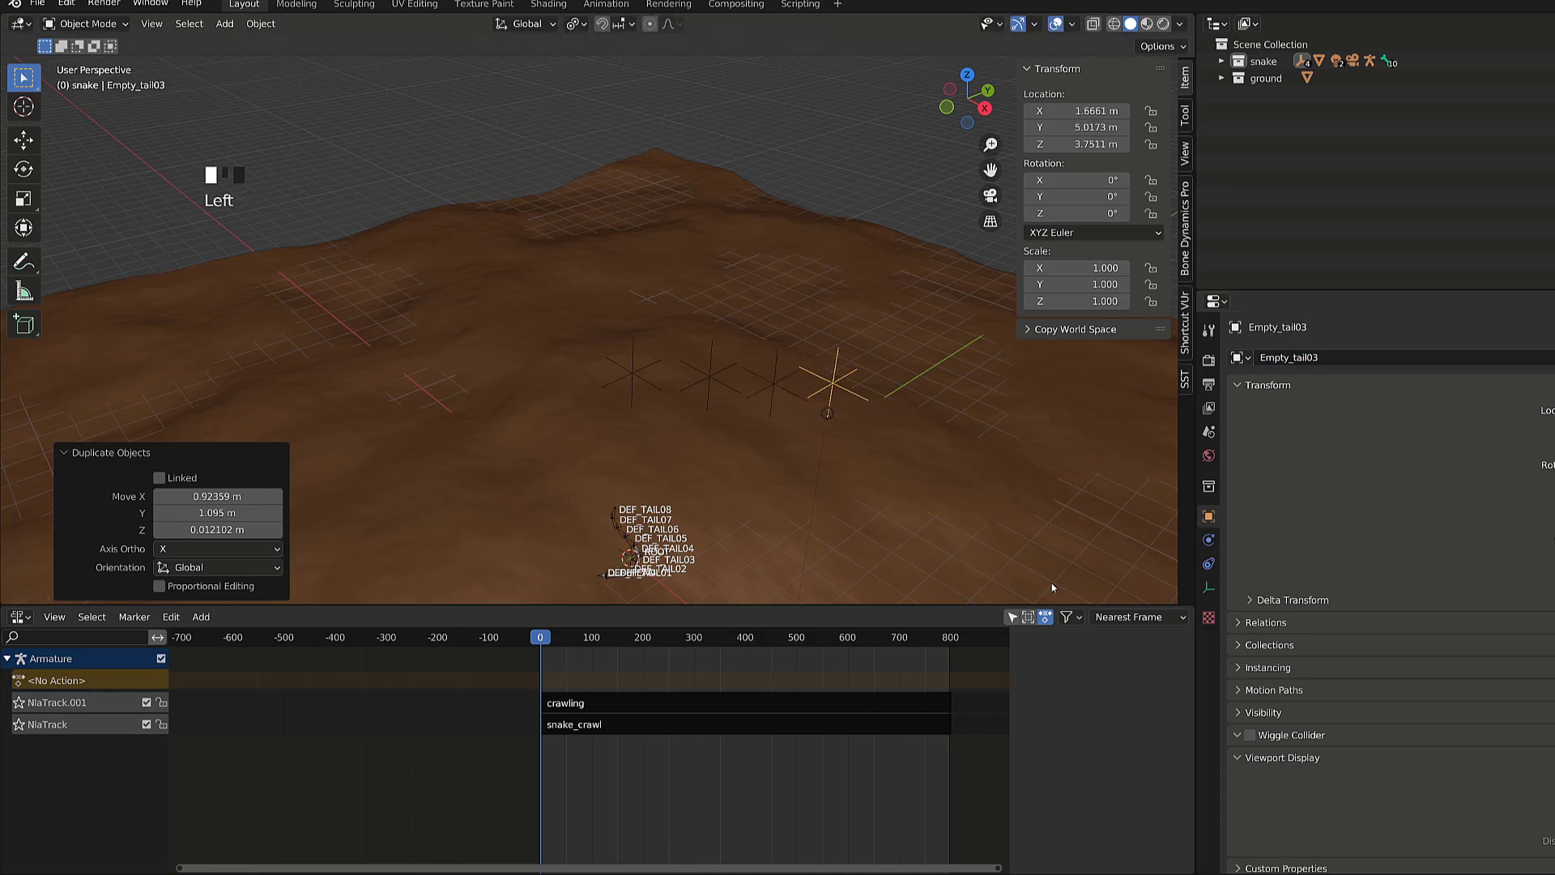
- Add a Copy Transforms constraint to the head empty
{"action": "key", "text": "alt+Tab"}
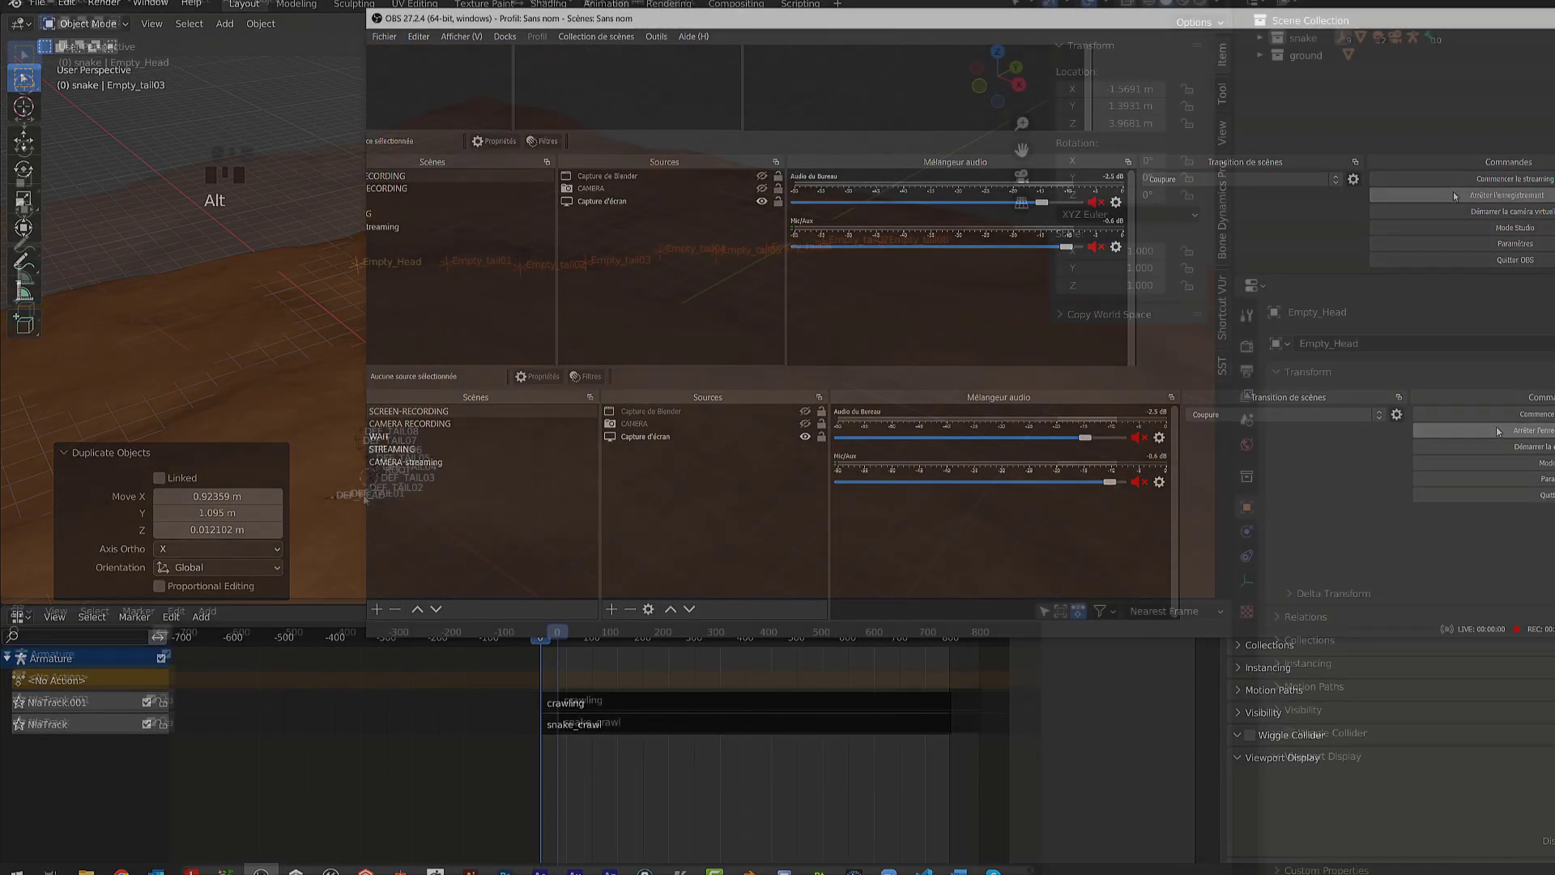
{"action": "scroll", "coordinate": [537, 410], "scroll_direction": "up", "scroll_amount": 3}
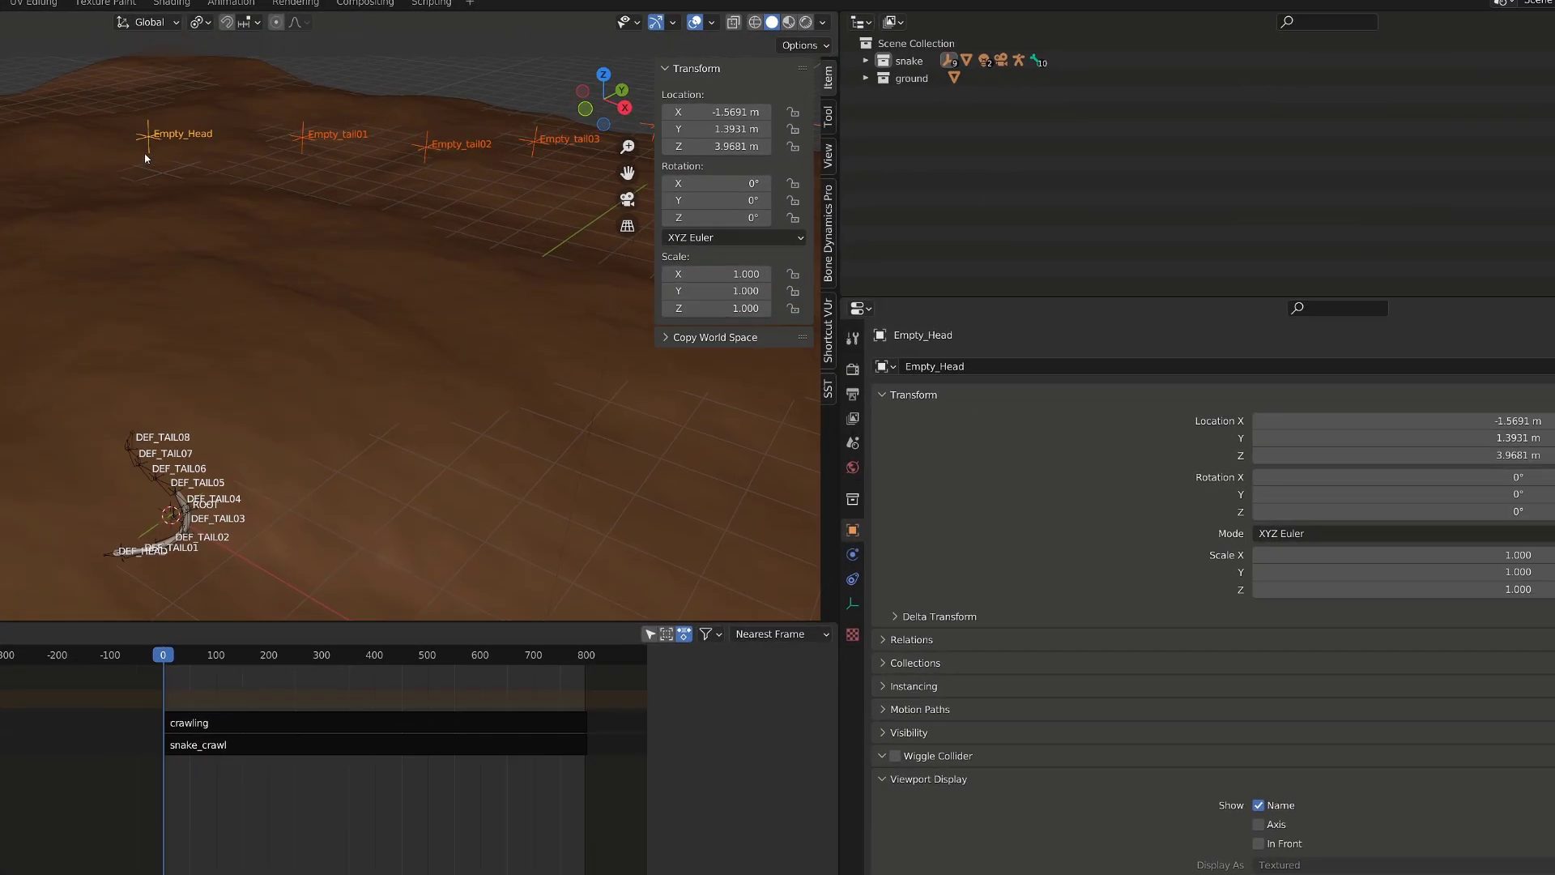
{"action": "left_click", "coordinate": [147, 158]}
{"action": "left_click", "coordinate": [156, 144]}
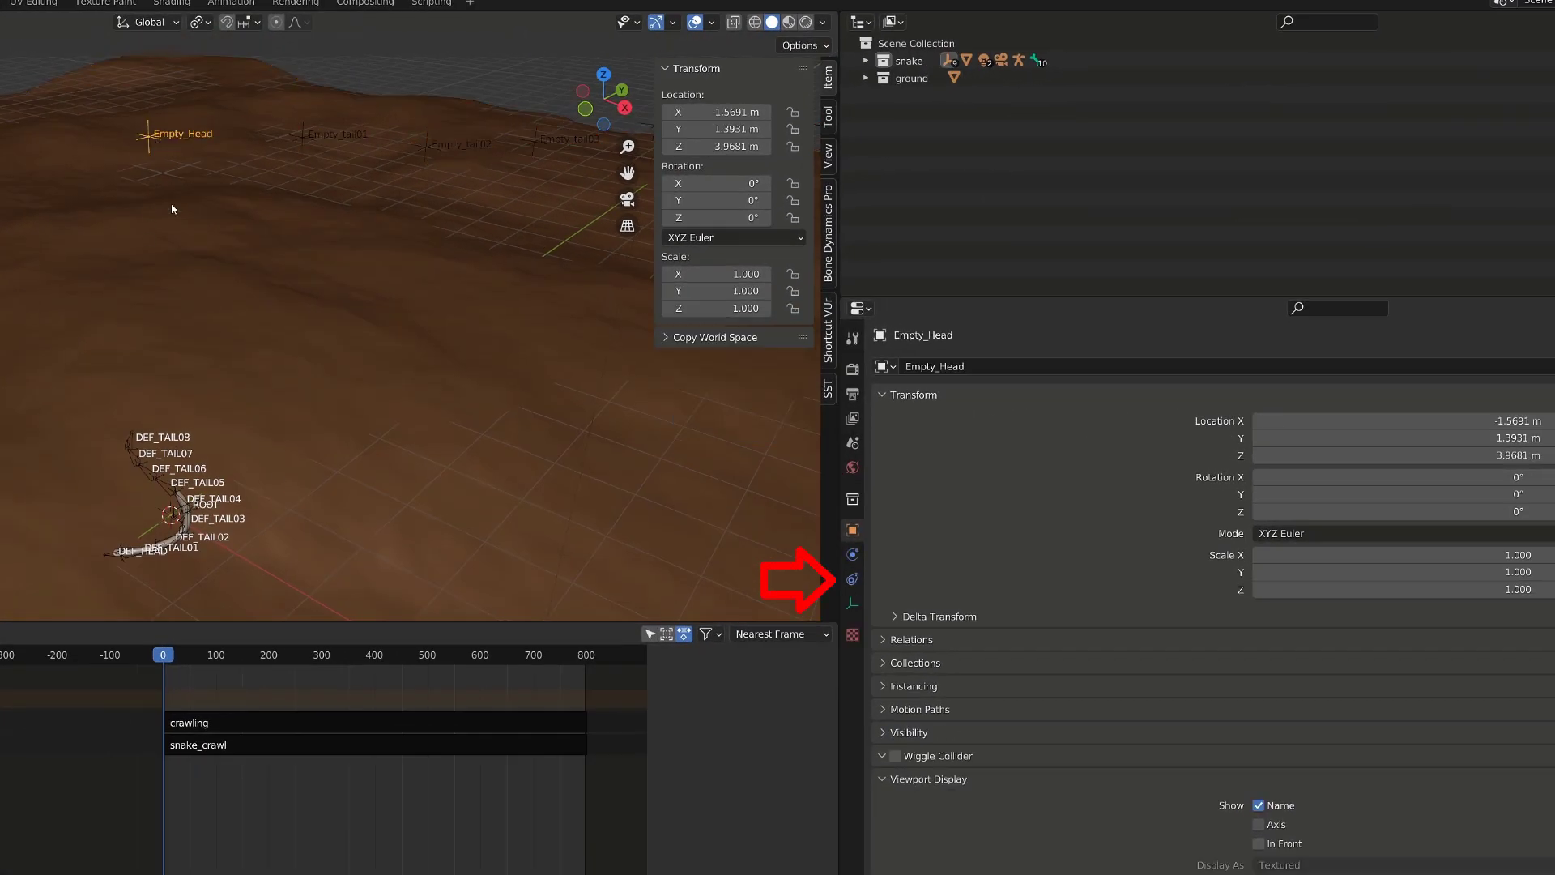
{"action": "left_click", "coordinate": [852, 580]}
{"action": "left_click", "coordinate": [1193, 371]}
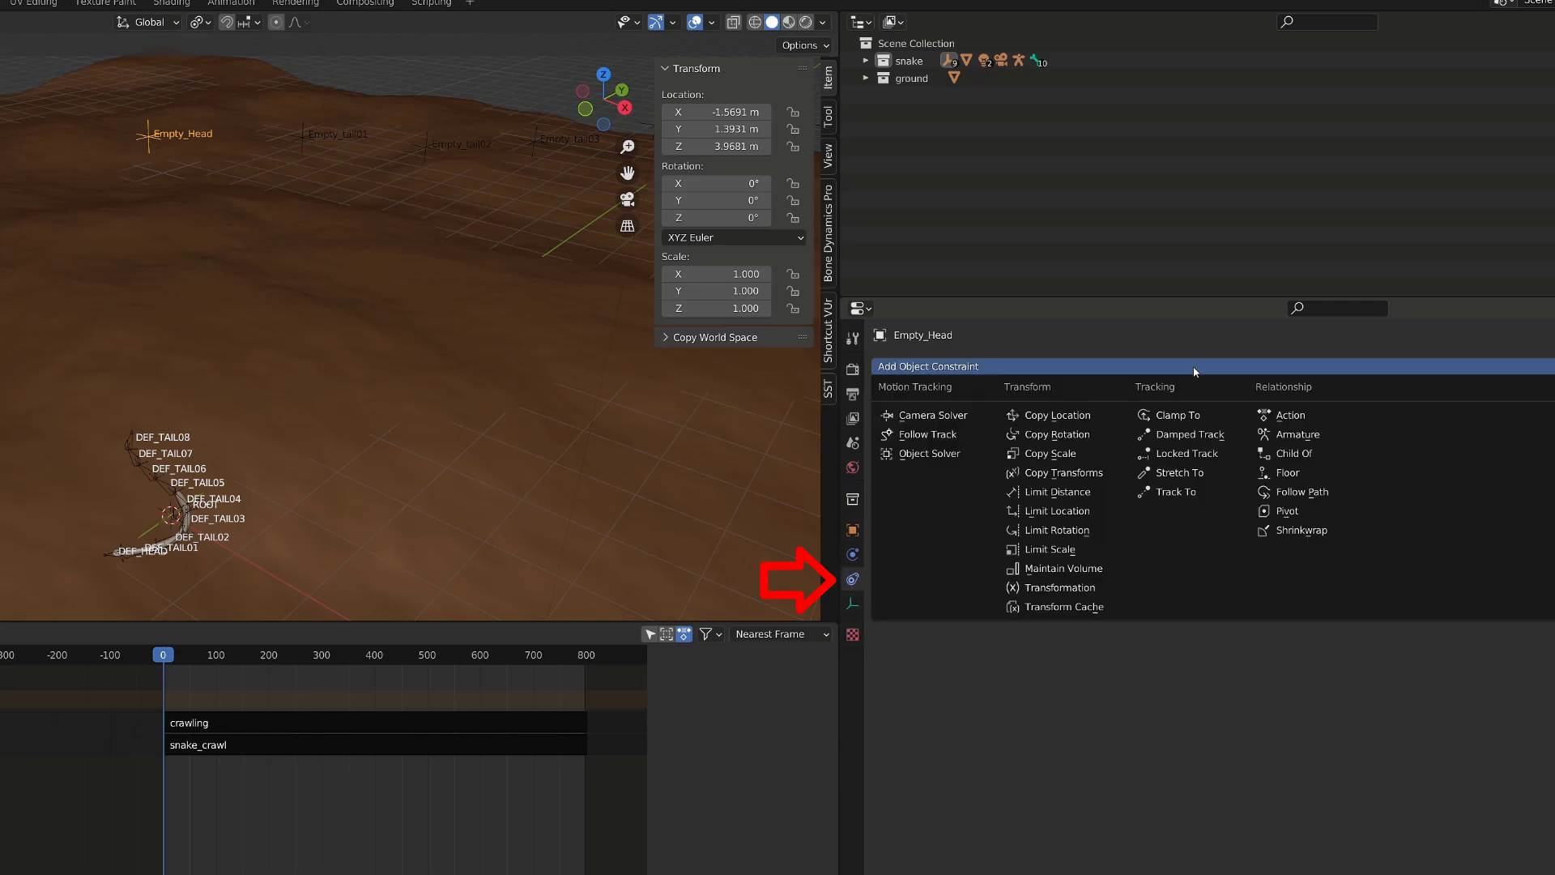
{"action": "left_click", "coordinate": [1079, 474]}
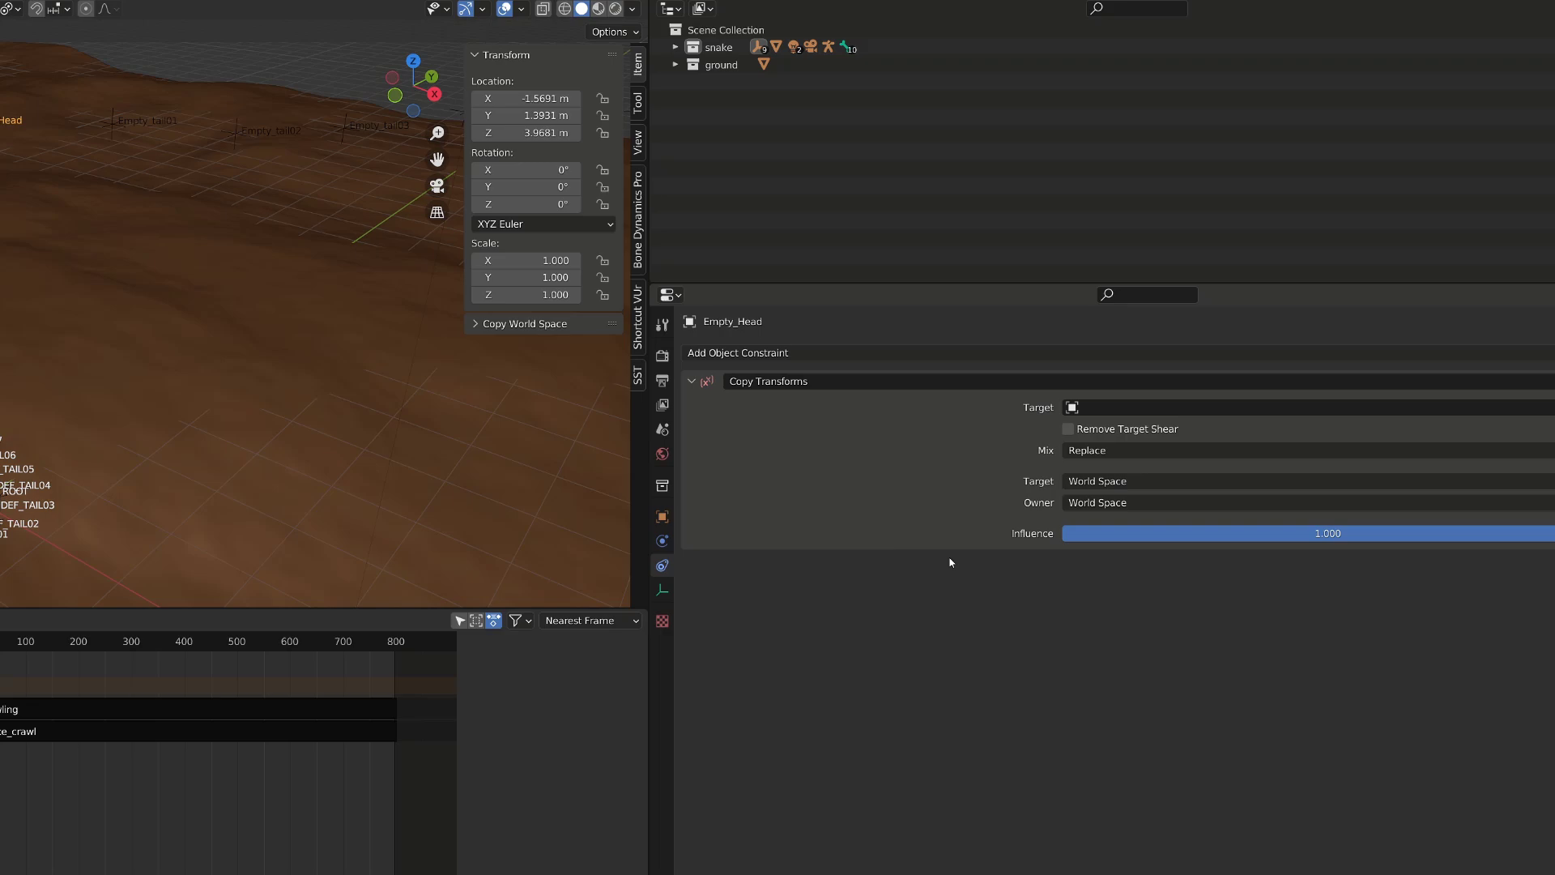
- Target the head empty's Copy Transforms constraint at the Armature's DEF_HEAD bone
{"action": "left_click", "coordinate": [1130, 409]}
{"action": "left_click", "coordinate": [1131, 433]}
{"action": "left_click", "coordinate": [1132, 429]}
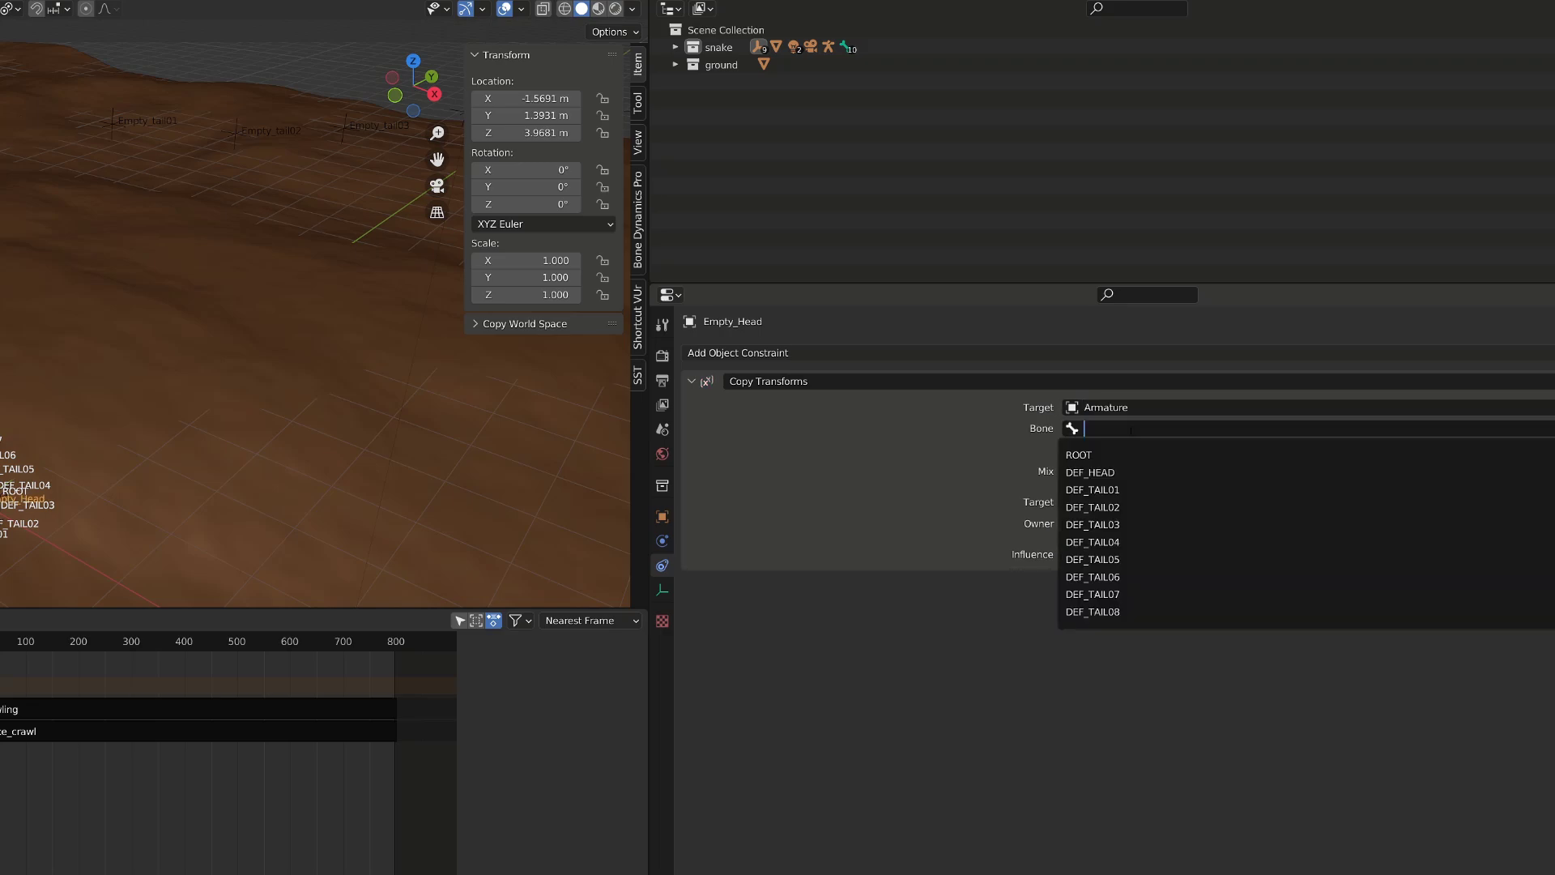
{"action": "type", "text": "HEAD"}
{"action": "left_click", "coordinate": [1134, 452]}
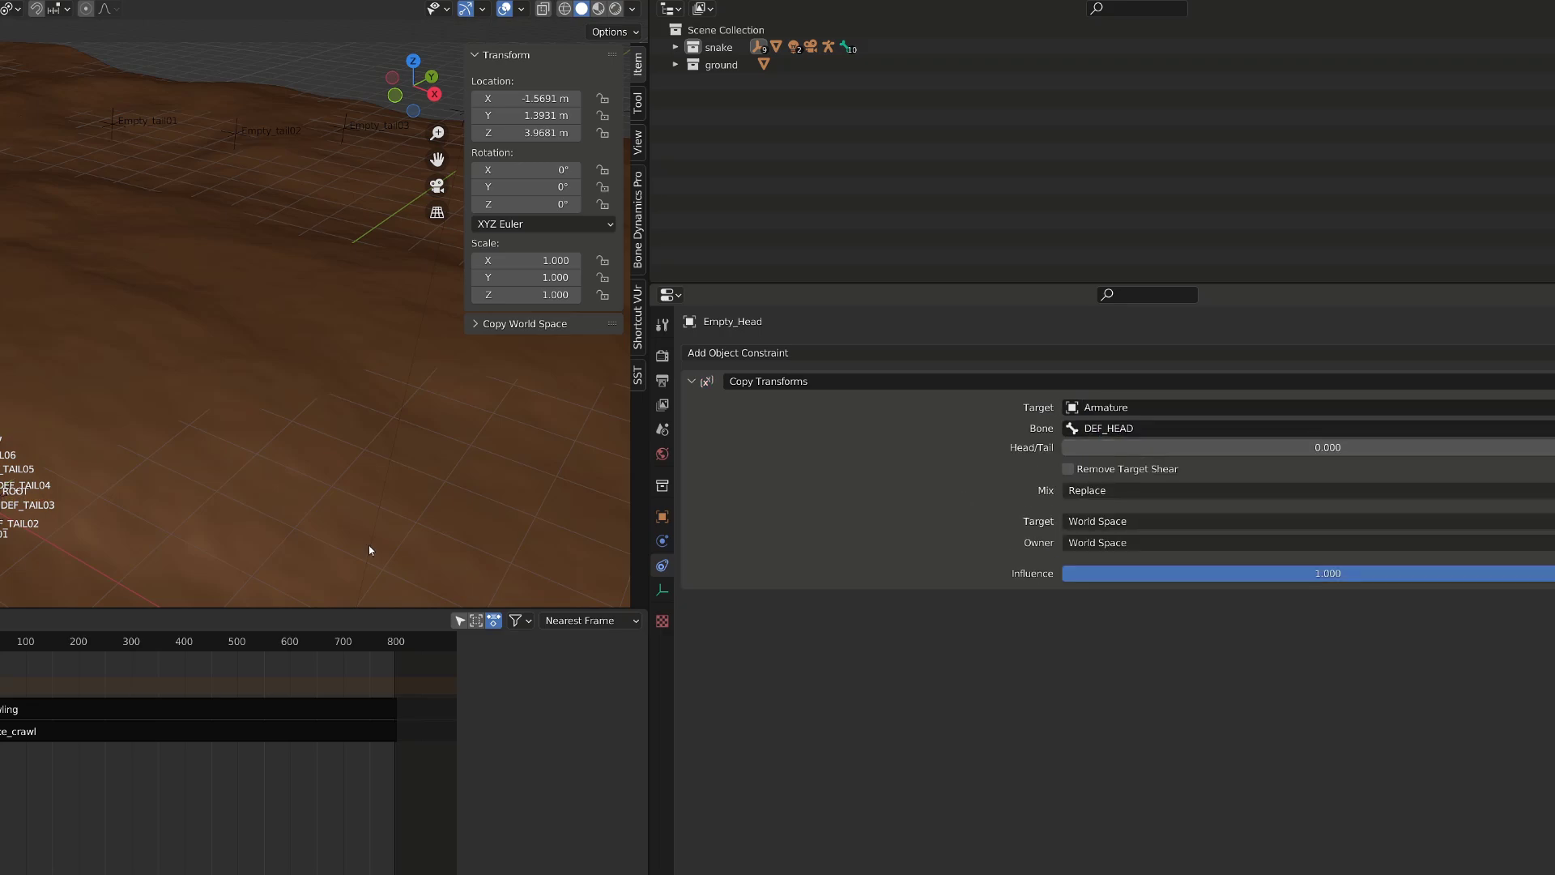
- Give Empty_tail01 a Copy Transforms constraint targeting the Armature's DEF_TAIL01 bone
{"action": "middle_click_drag", "start_coordinate": [371, 551], "coordinate": [248, 544], "text": "shift"}
{"action": "left_click", "coordinate": [4, 115]}
{"action": "left_click", "coordinate": [807, 353]}
{"action": "left_click", "coordinate": [889, 460]}
{"action": "left_click", "coordinate": [1127, 408]}
{"action": "left_click", "coordinate": [1126, 433]}
{"action": "left_click", "coordinate": [1124, 429]}
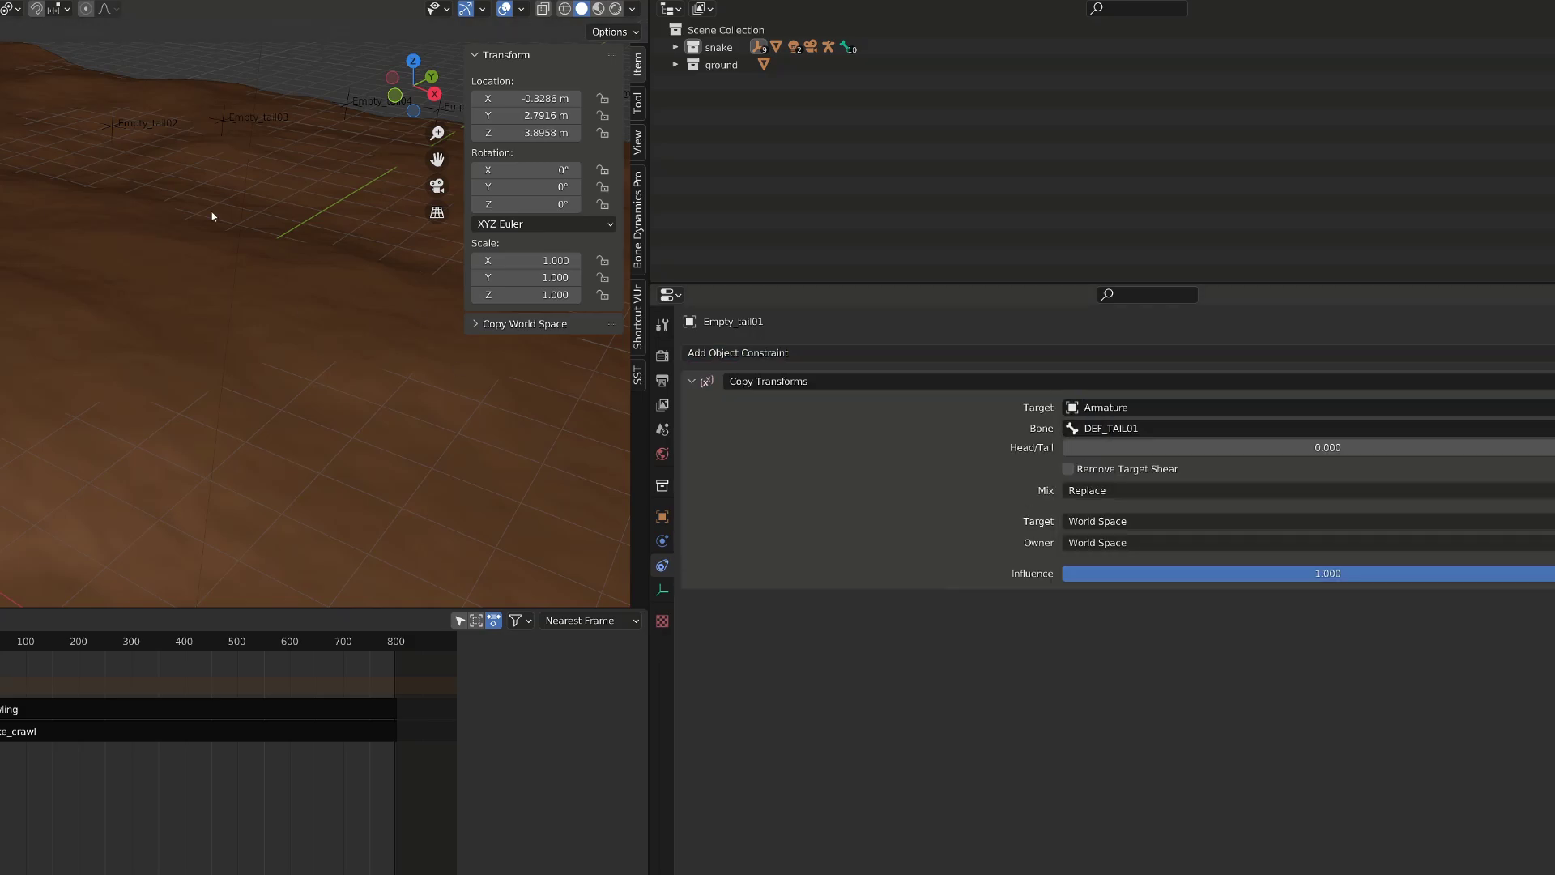
- Add a Copy Transforms constraint to Empty_tail02
{"action": "left_click", "coordinate": [146, 123]}
{"action": "left_click", "coordinate": [737, 352]}
{"action": "left_click", "coordinate": [851, 454]}
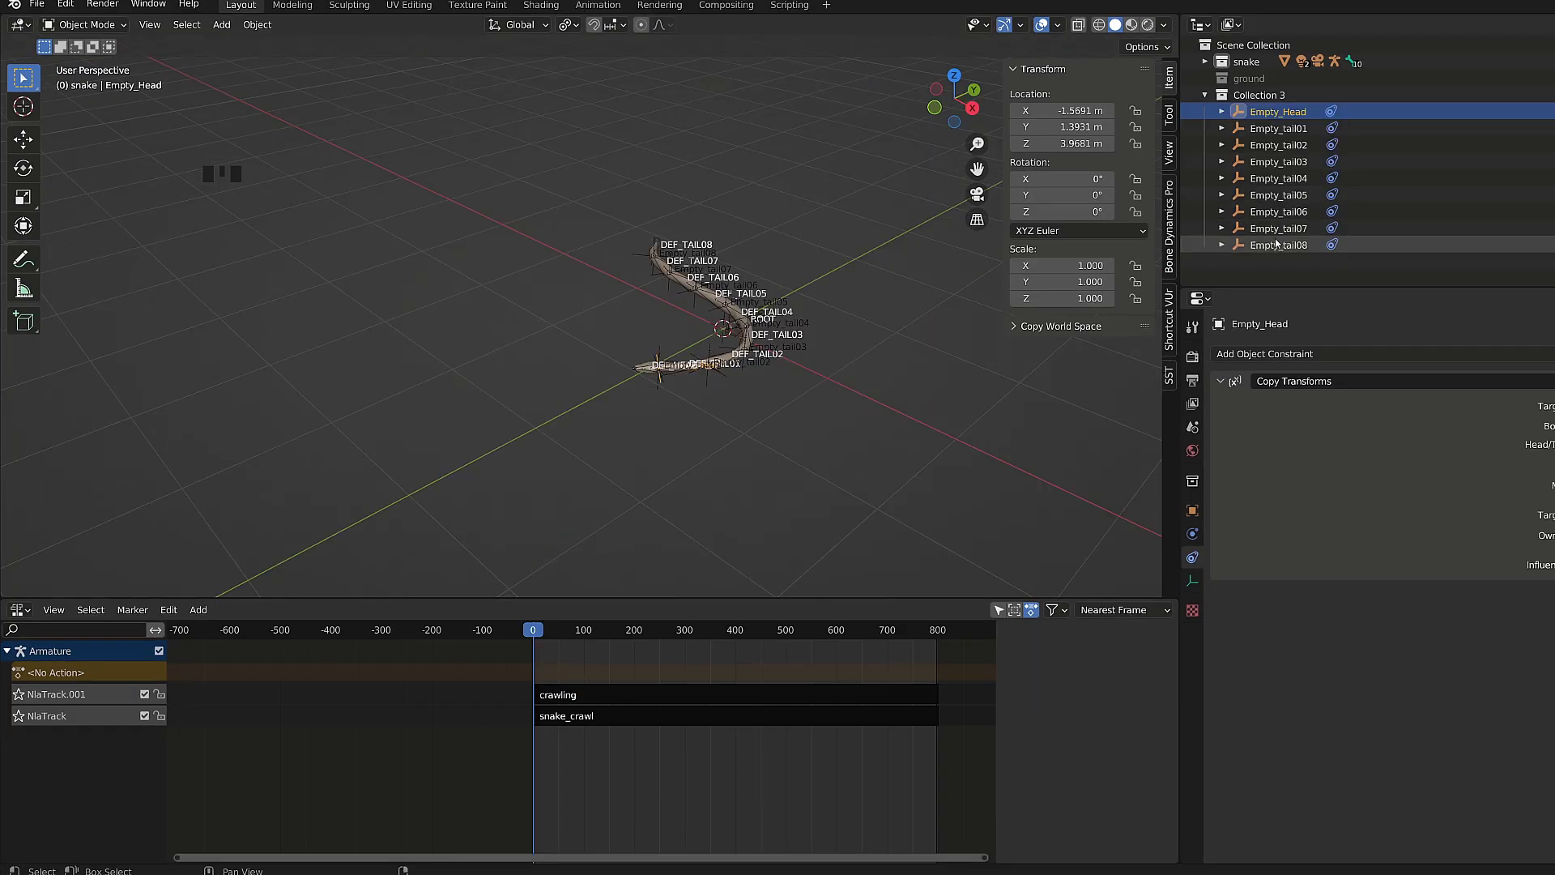
- Select all empties in Collection 3 and bake their action over frames 0 to 797 as Object data, with Visual Keying and Clear Constraints
{"action": "left_click", "coordinate": [1284, 245], "text": "shift"}
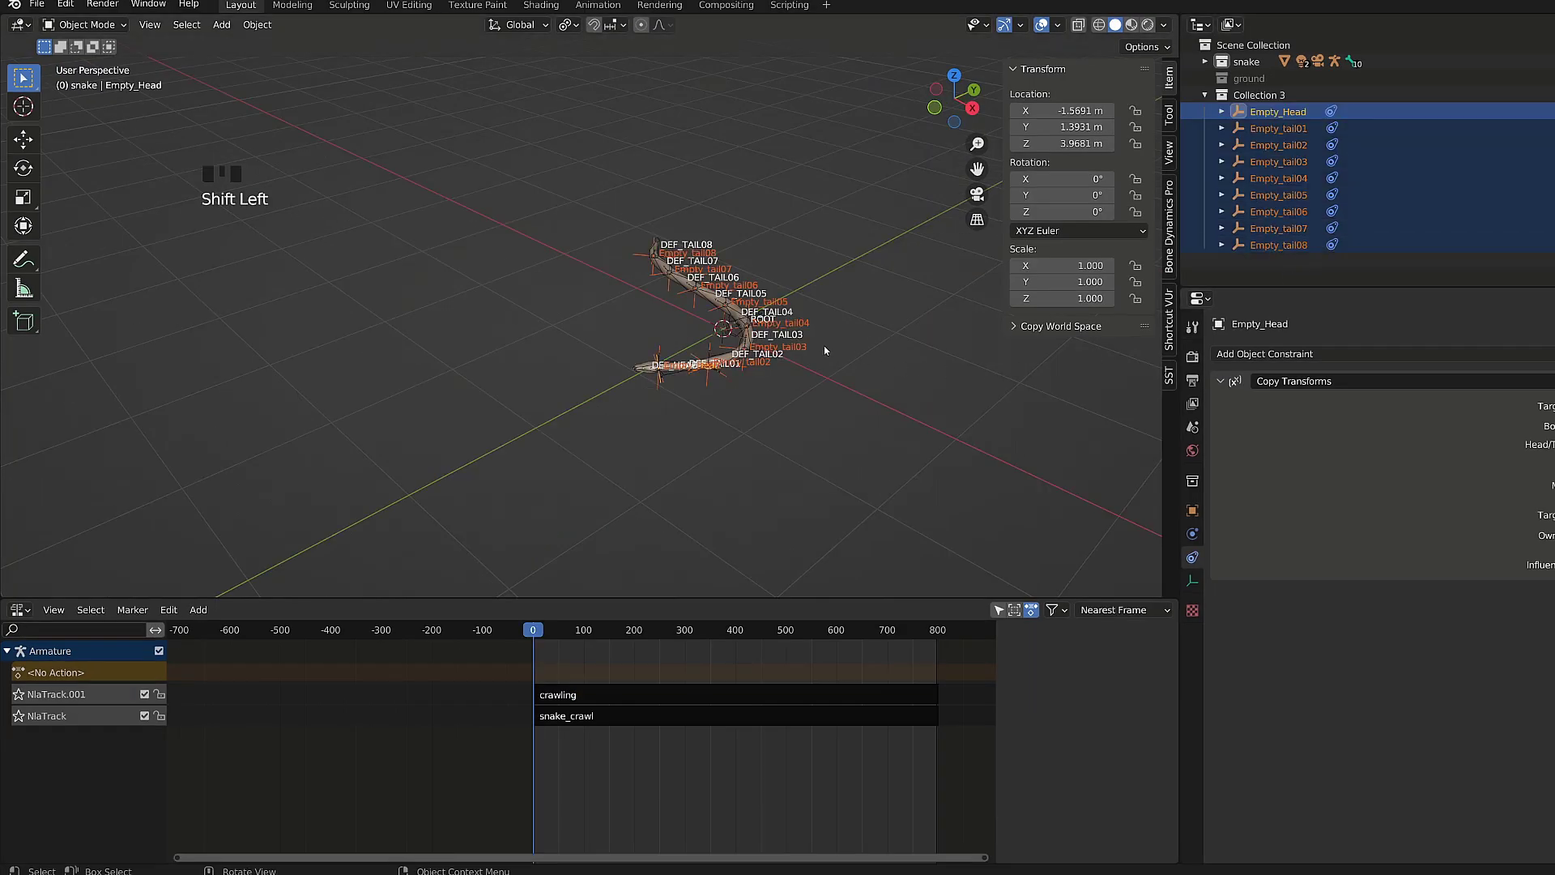
{"action": "middle_click_drag", "start_coordinate": [823, 347], "coordinate": [785, 370]}
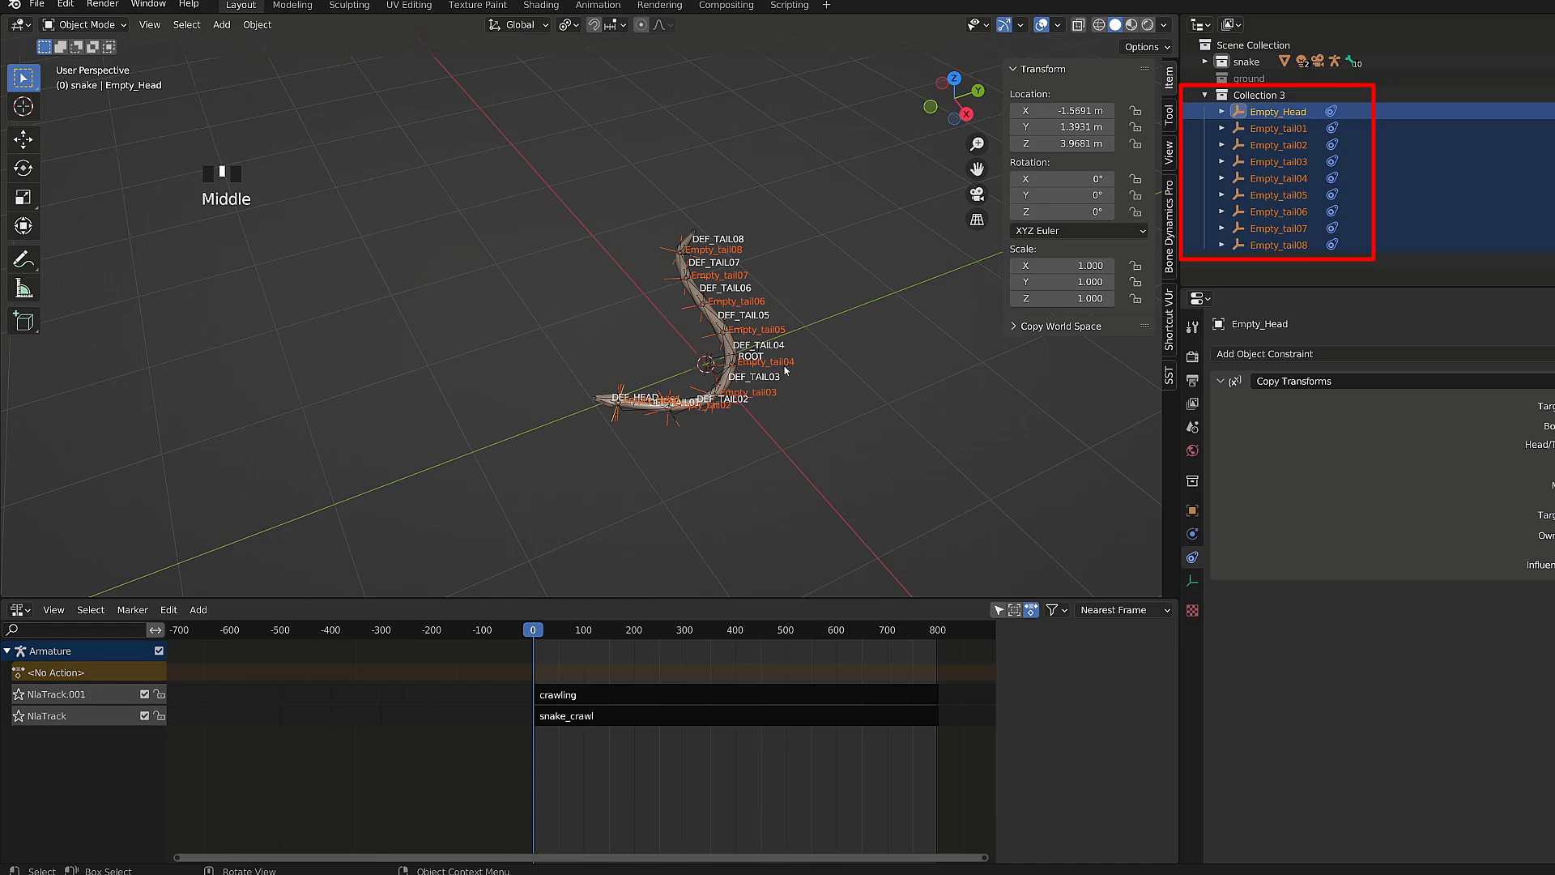
{"action": "middle_click_drag", "start_coordinate": [785, 371], "coordinate": [835, 325]}
{"action": "middle_click_drag", "start_coordinate": [834, 325], "coordinate": [766, 303], "text": "shift"}
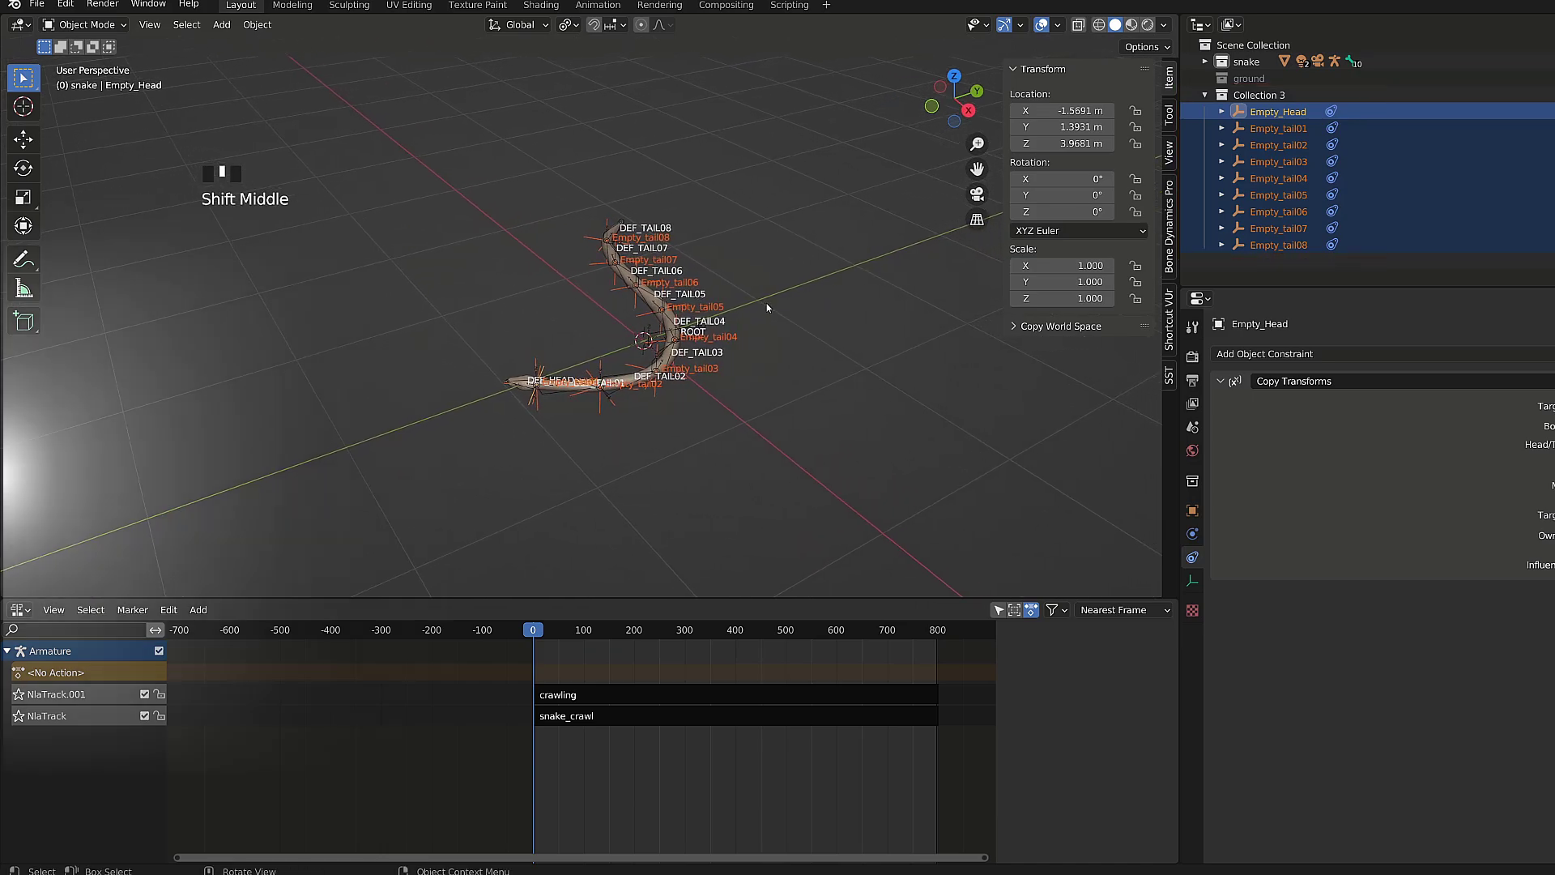
{"action": "key", "text": "F3"}
{"action": "type", "text": "bake"}
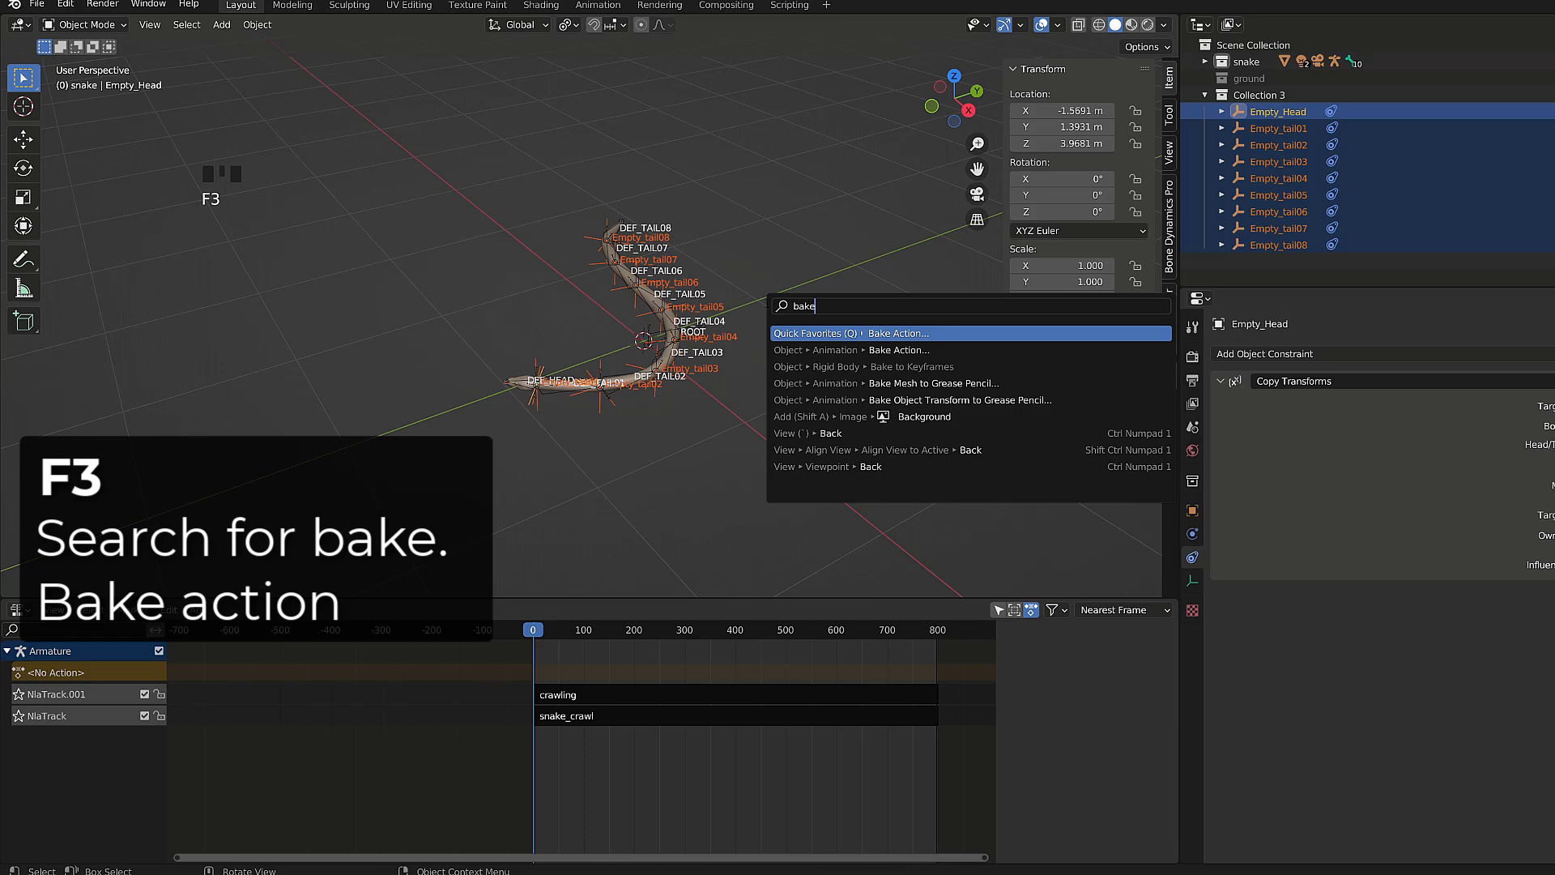
{"action": "left_click", "coordinate": [916, 344]}
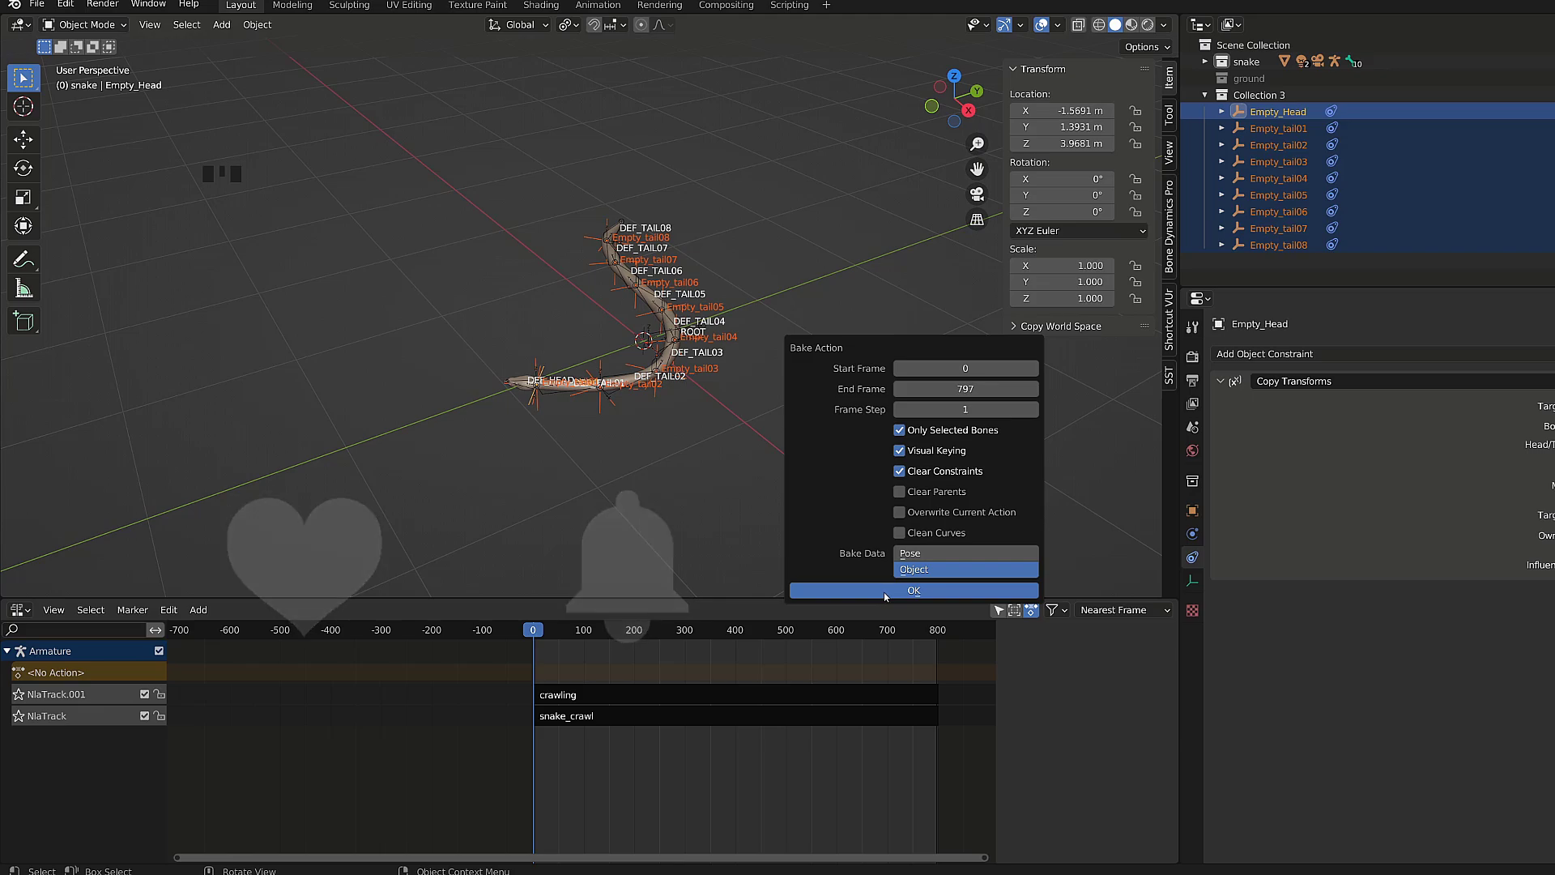
{"action": "left_click", "coordinate": [913, 590]}
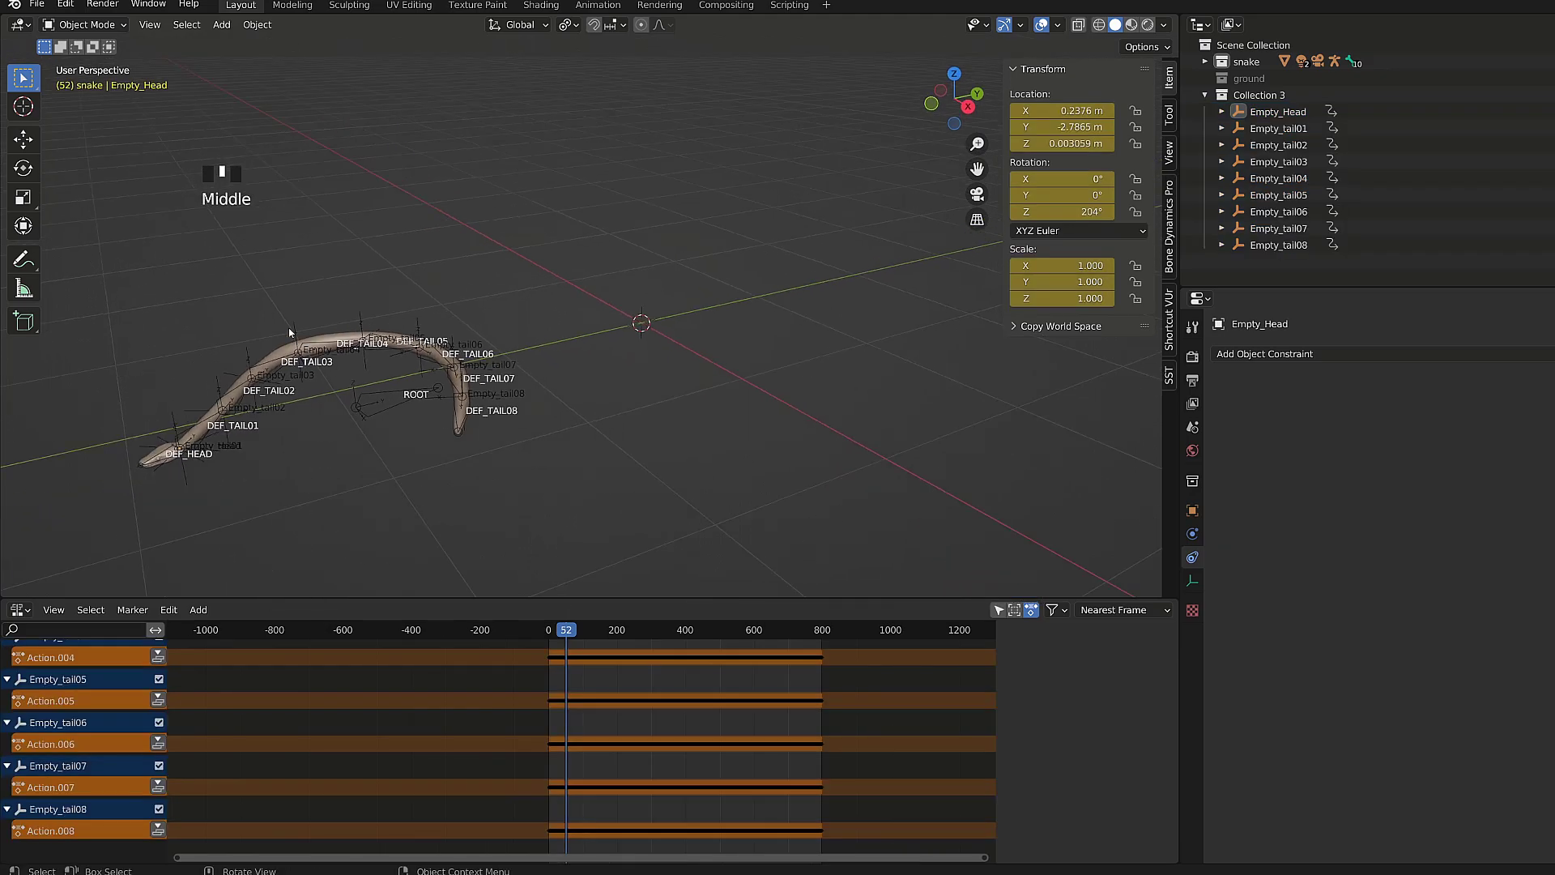
- Select Empty_tail04, show its baked keyframes in the Action Editor and return to frame 0
{"action": "left_click", "coordinate": [293, 321]}
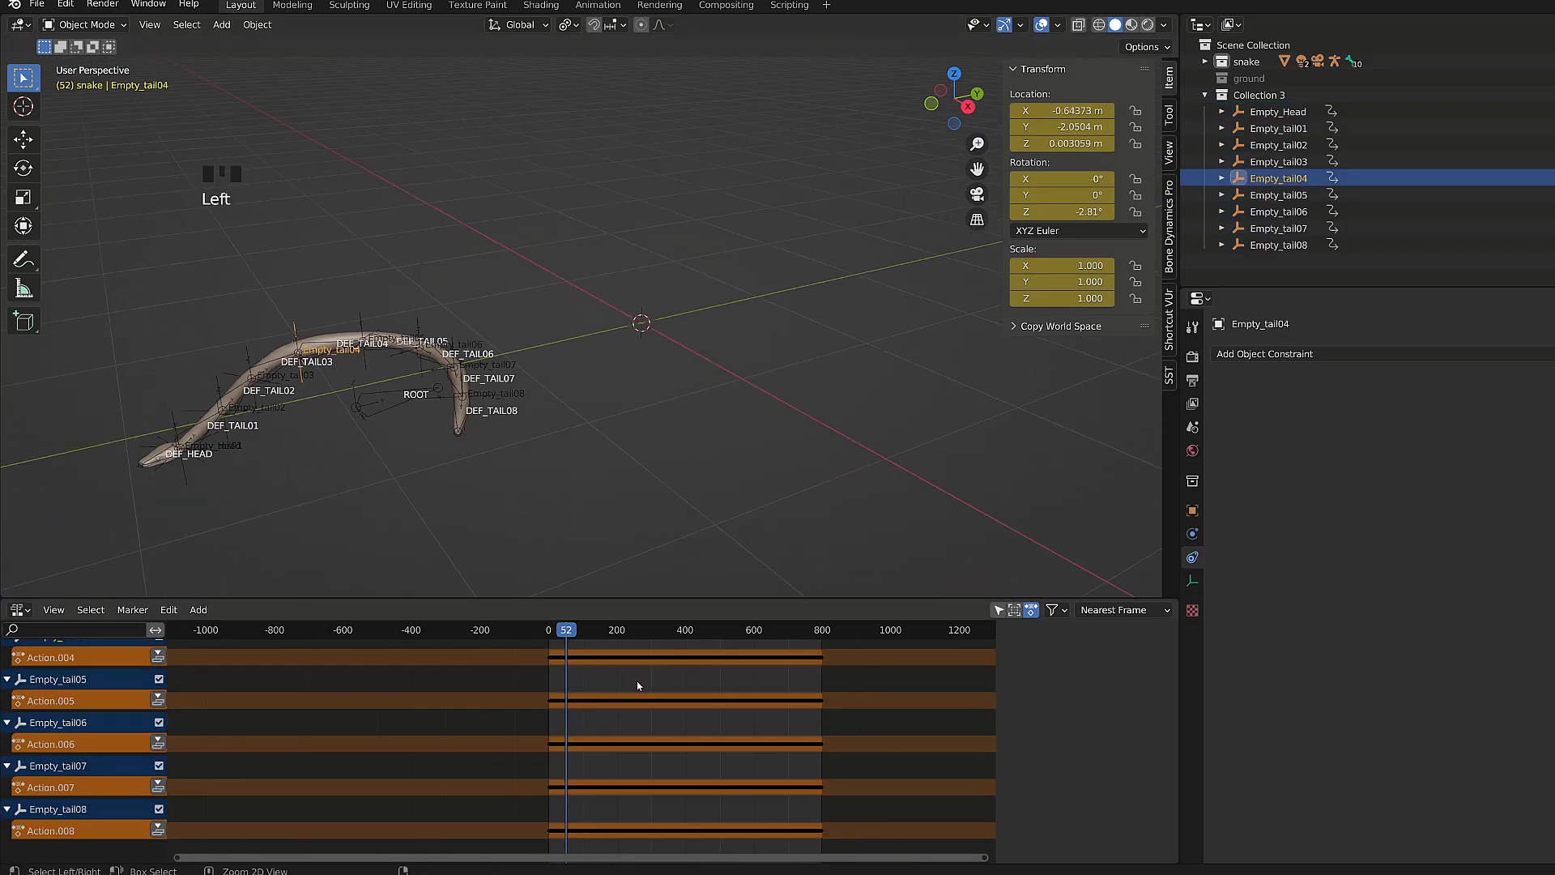
{"action": "key", "text": "ctrl+Tab"}
{"action": "left_click_drag", "start_coordinate": [425, 632], "coordinate": [287, 670]}
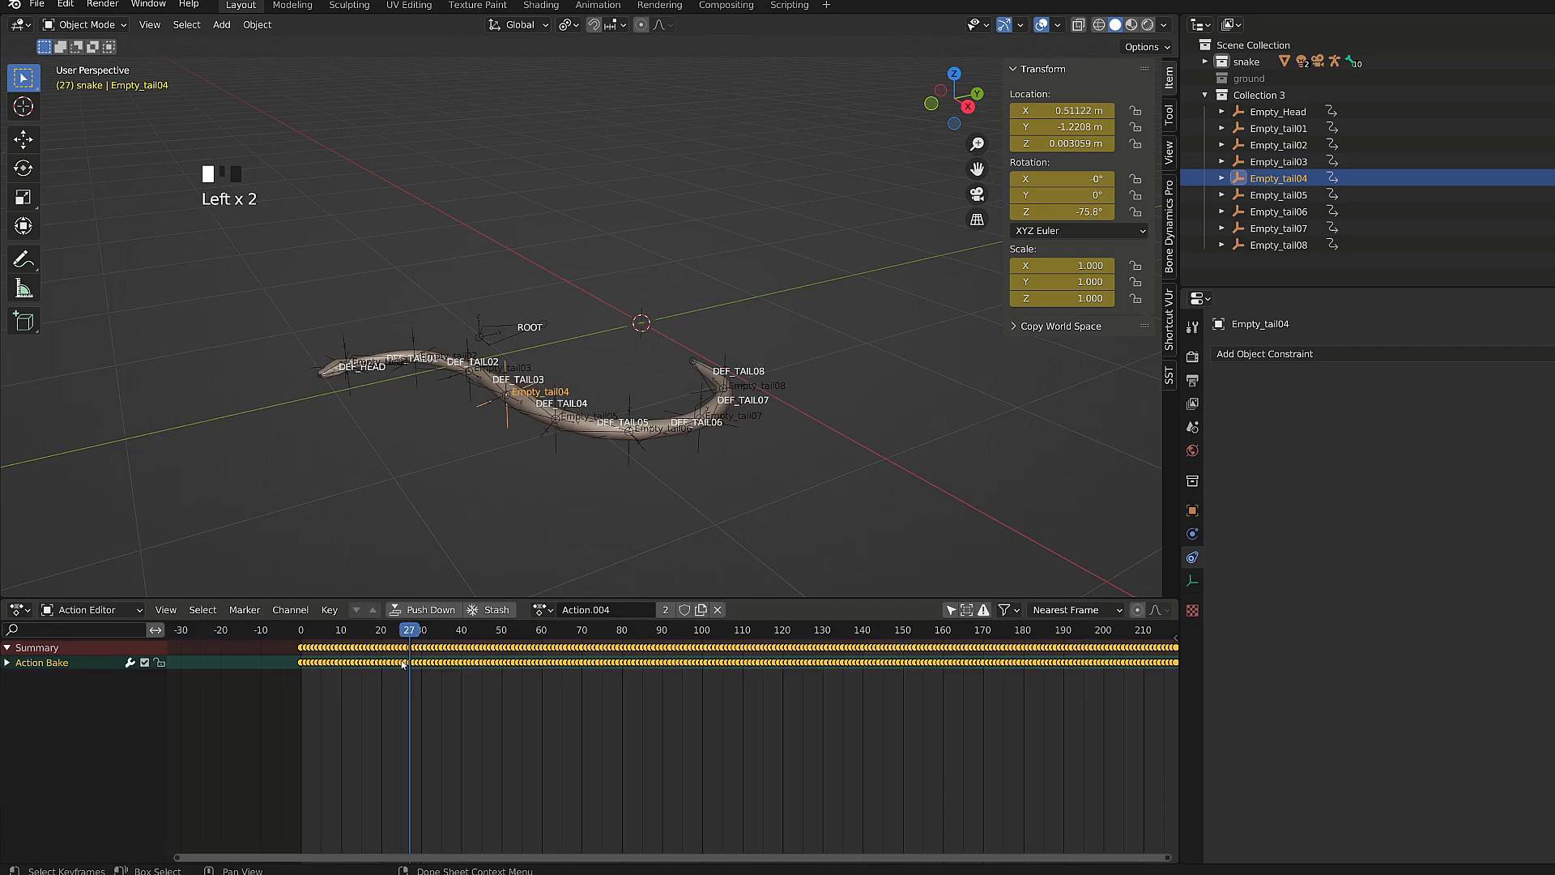
{"action": "scroll", "coordinate": [722, 457], "scroll_direction": "up", "scroll_amount": 3}
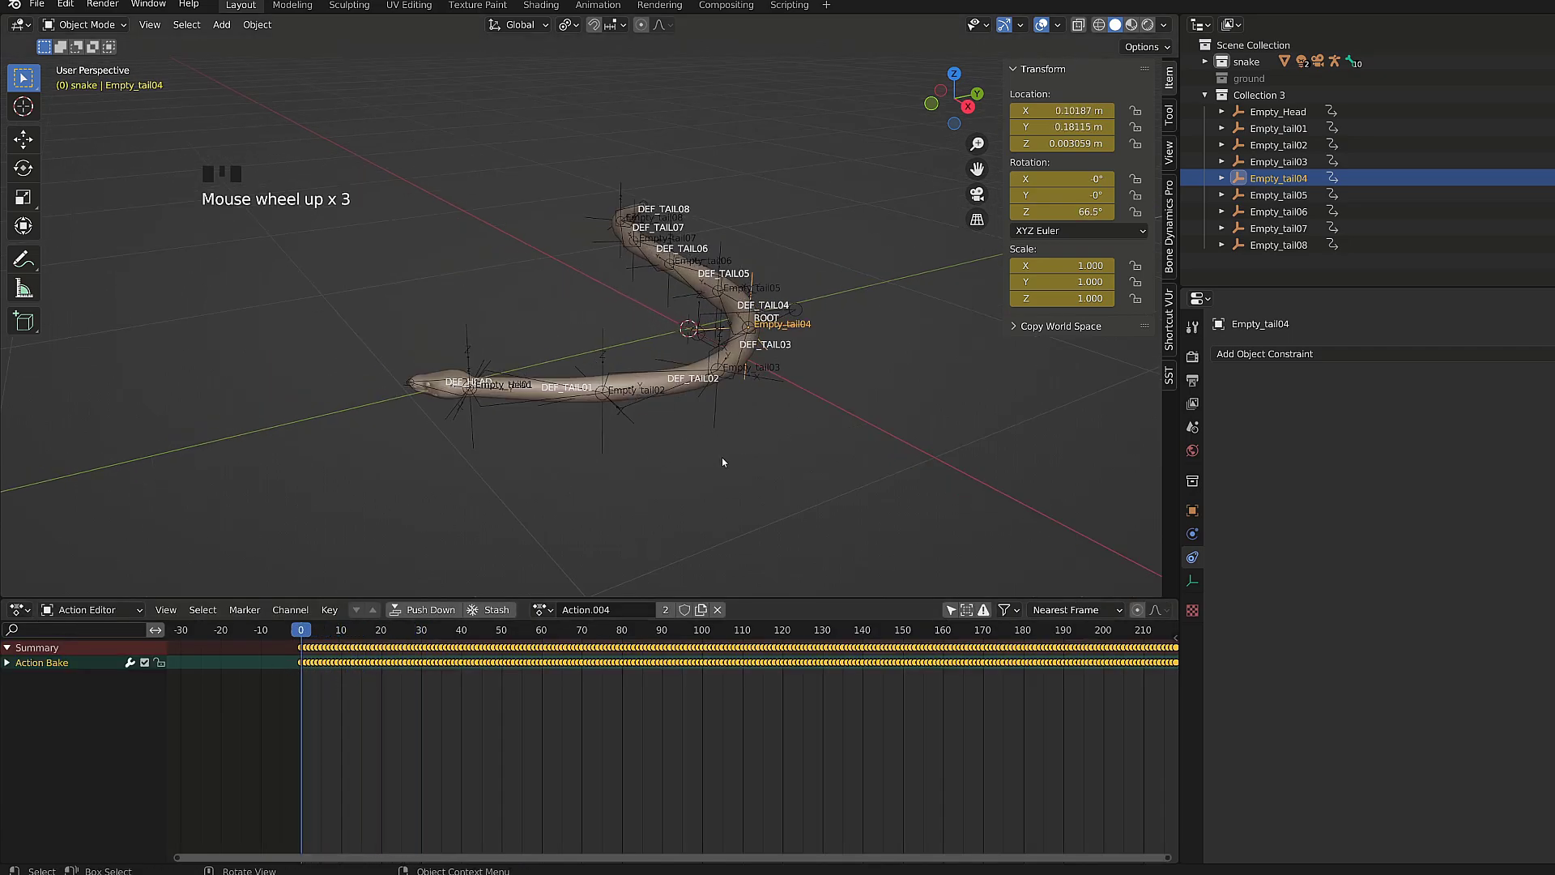
{"action": "mouse_move", "coordinate": [722, 457]}
{"action": "middle_mouse_down"}
{"action": "mouse_move", "coordinate": [646, 451]}
{"action": "mouse_move", "coordinate": [695, 458]}
{"action": "middle_mouse_up"}
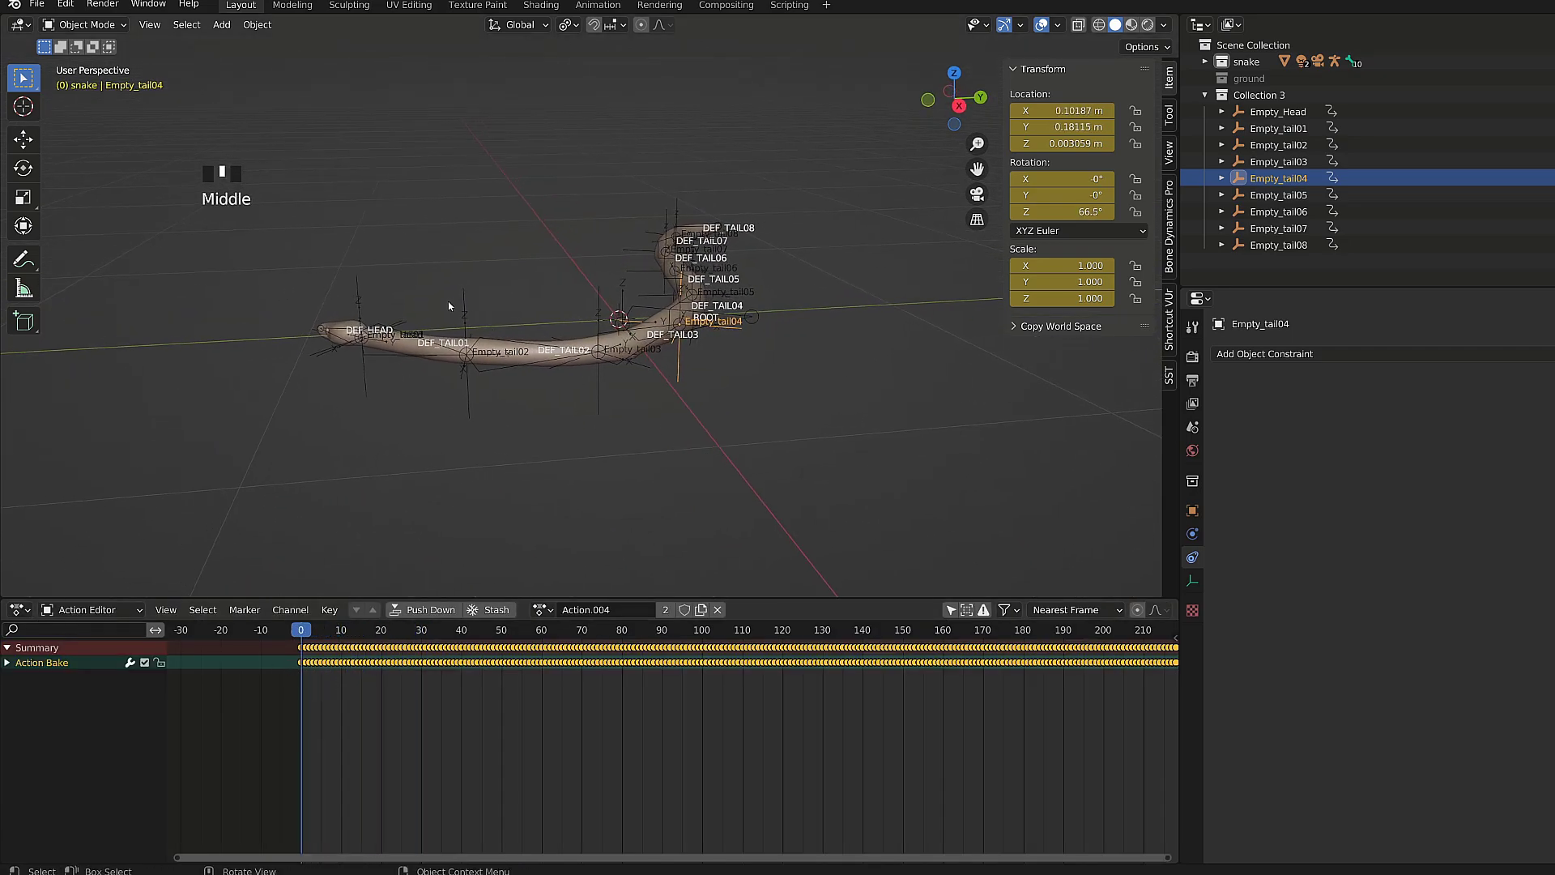
- Add a Shrinkwrap constraint to the head empty, with the ground Plane as its target
{"action": "left_click", "coordinate": [358, 278]}
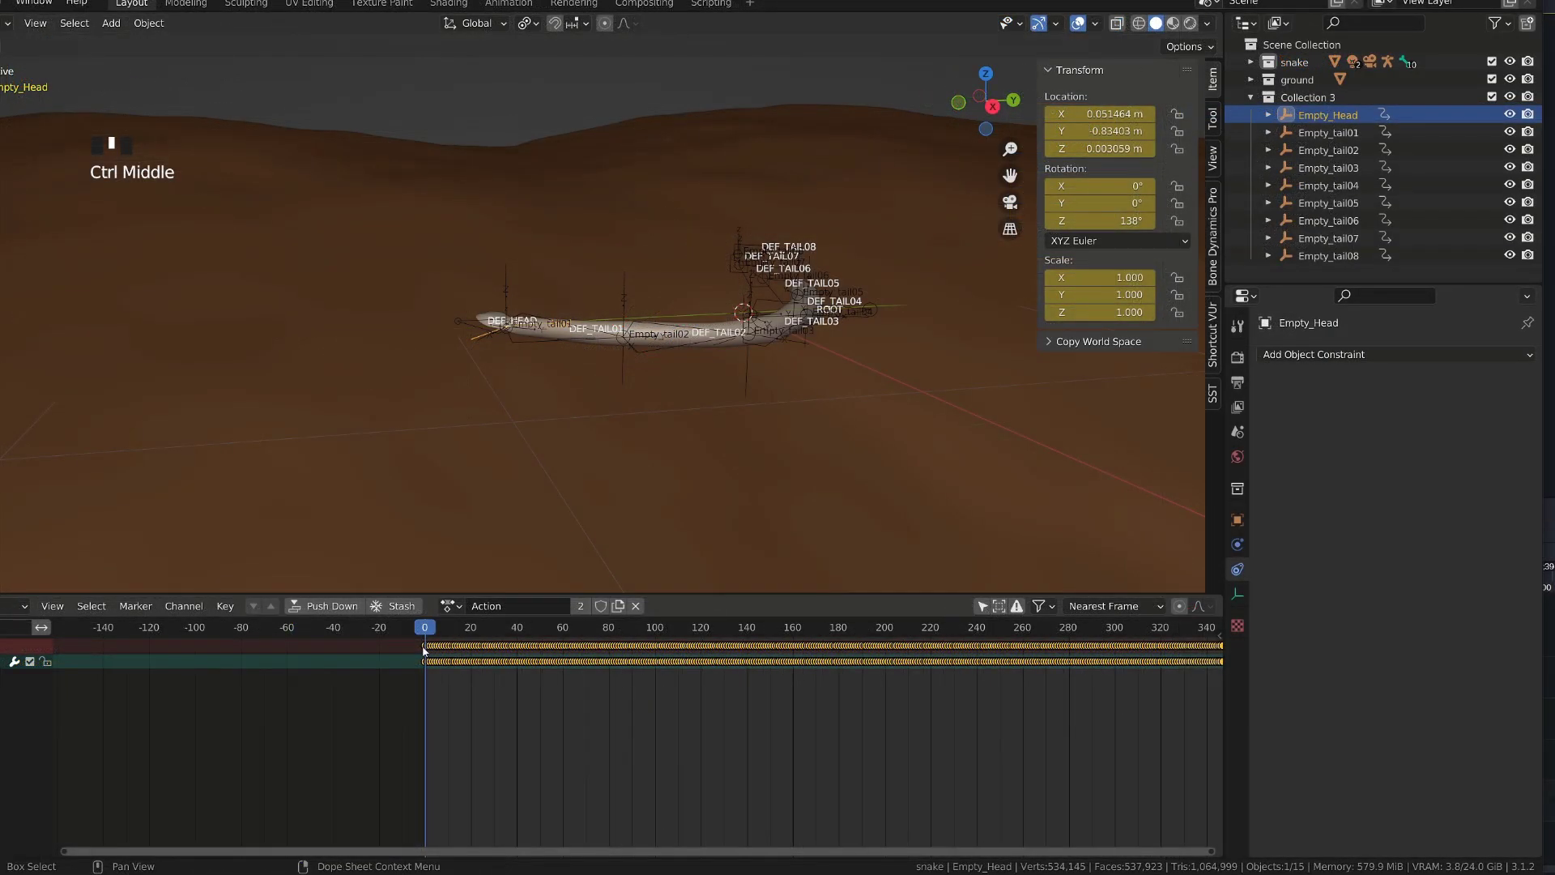
{"action": "left_click", "coordinate": [434, 633]}
{"action": "mouse_move", "coordinate": [434, 633]}
{"action": "left_mouse_down"}
{"action": "mouse_move", "coordinate": [478, 635]}
{"action": "mouse_move", "coordinate": [409, 642]}
{"action": "left_mouse_up"}
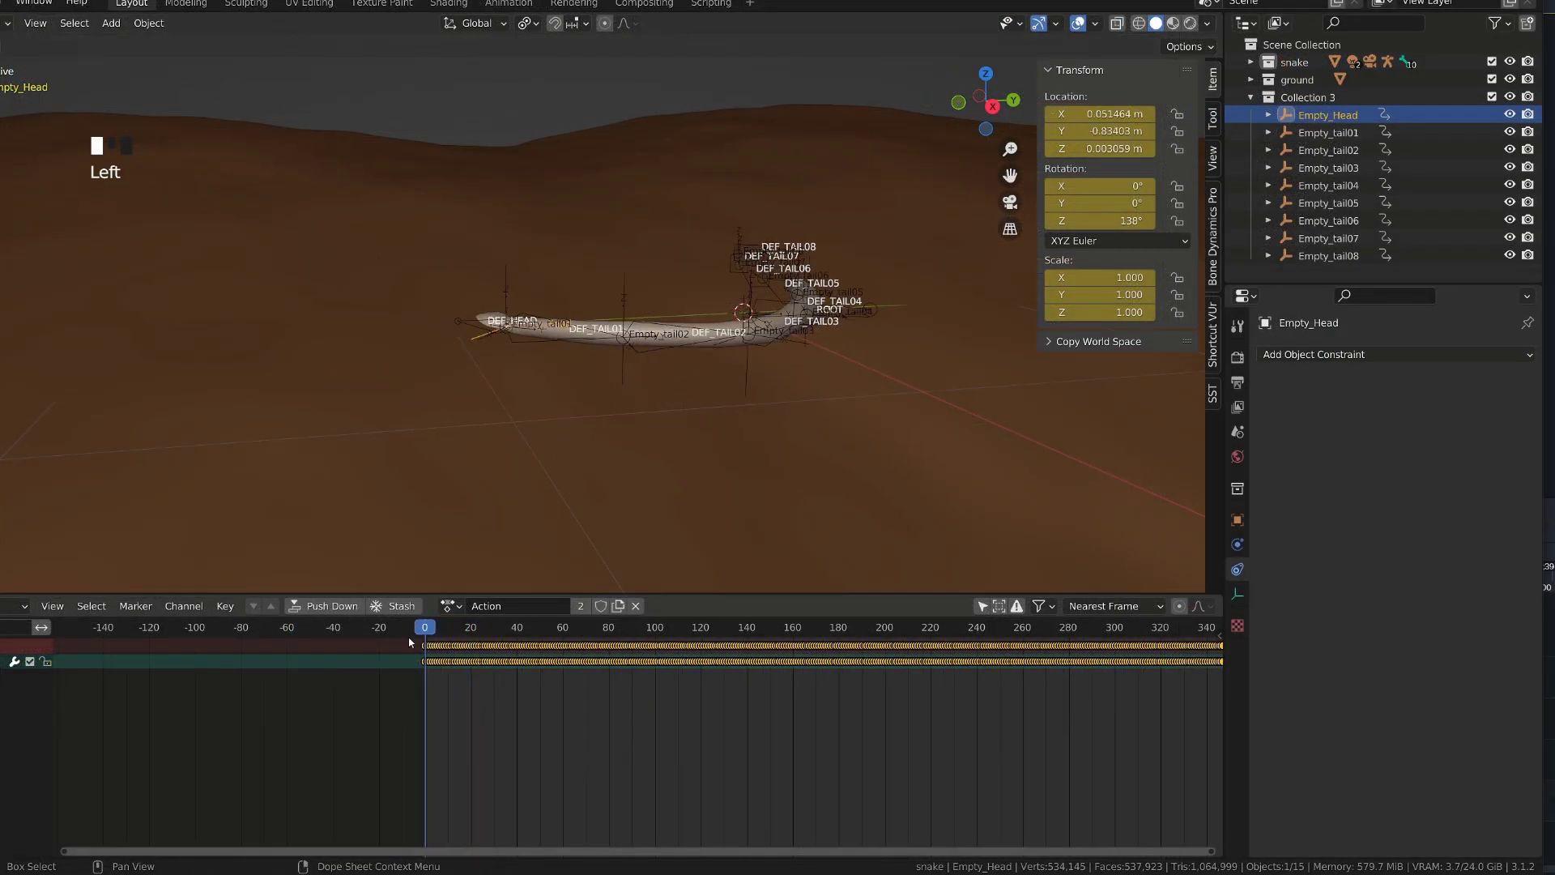
{"action": "scroll", "coordinate": [479, 327], "scroll_direction": "up", "scroll_amount": 1}
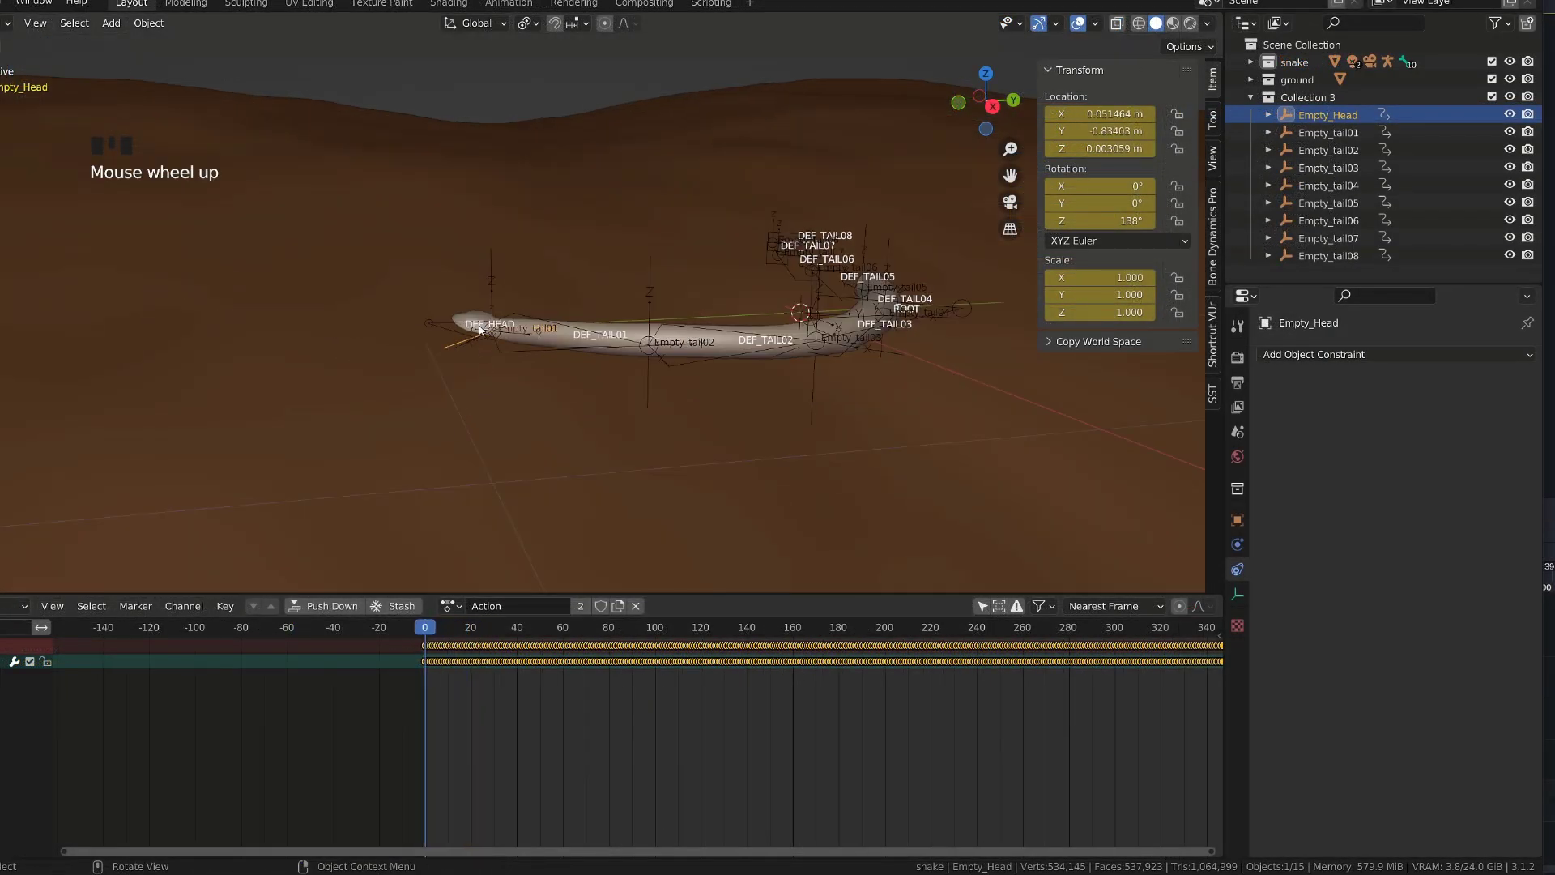
{"action": "left_click", "coordinate": [1371, 357]}
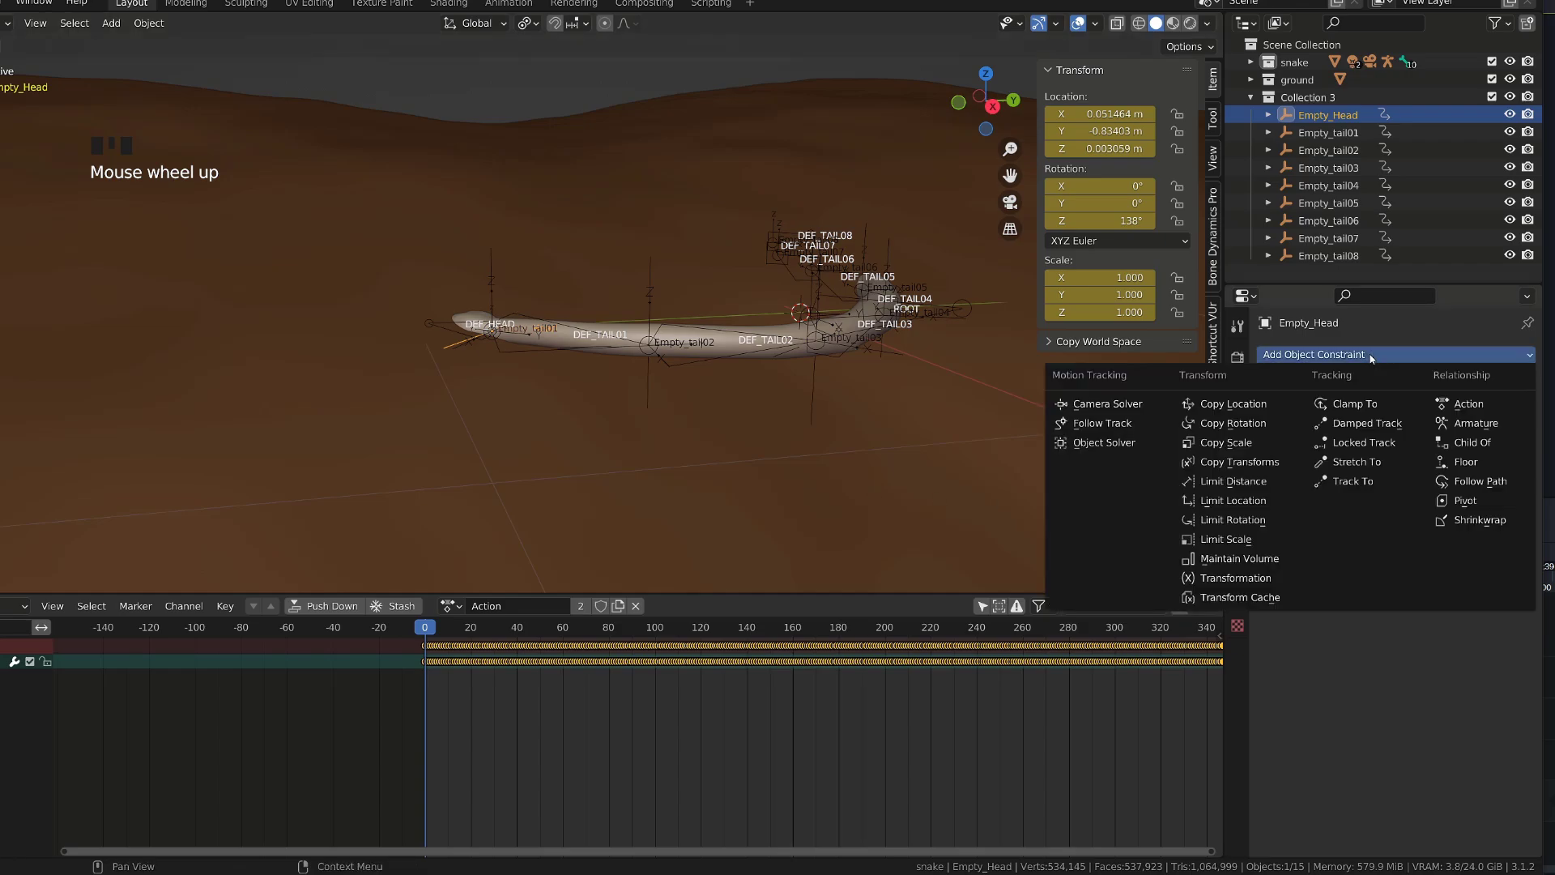
{"action": "left_click", "coordinate": [1481, 519]}
{"action": "left_click", "coordinate": [1425, 409]}
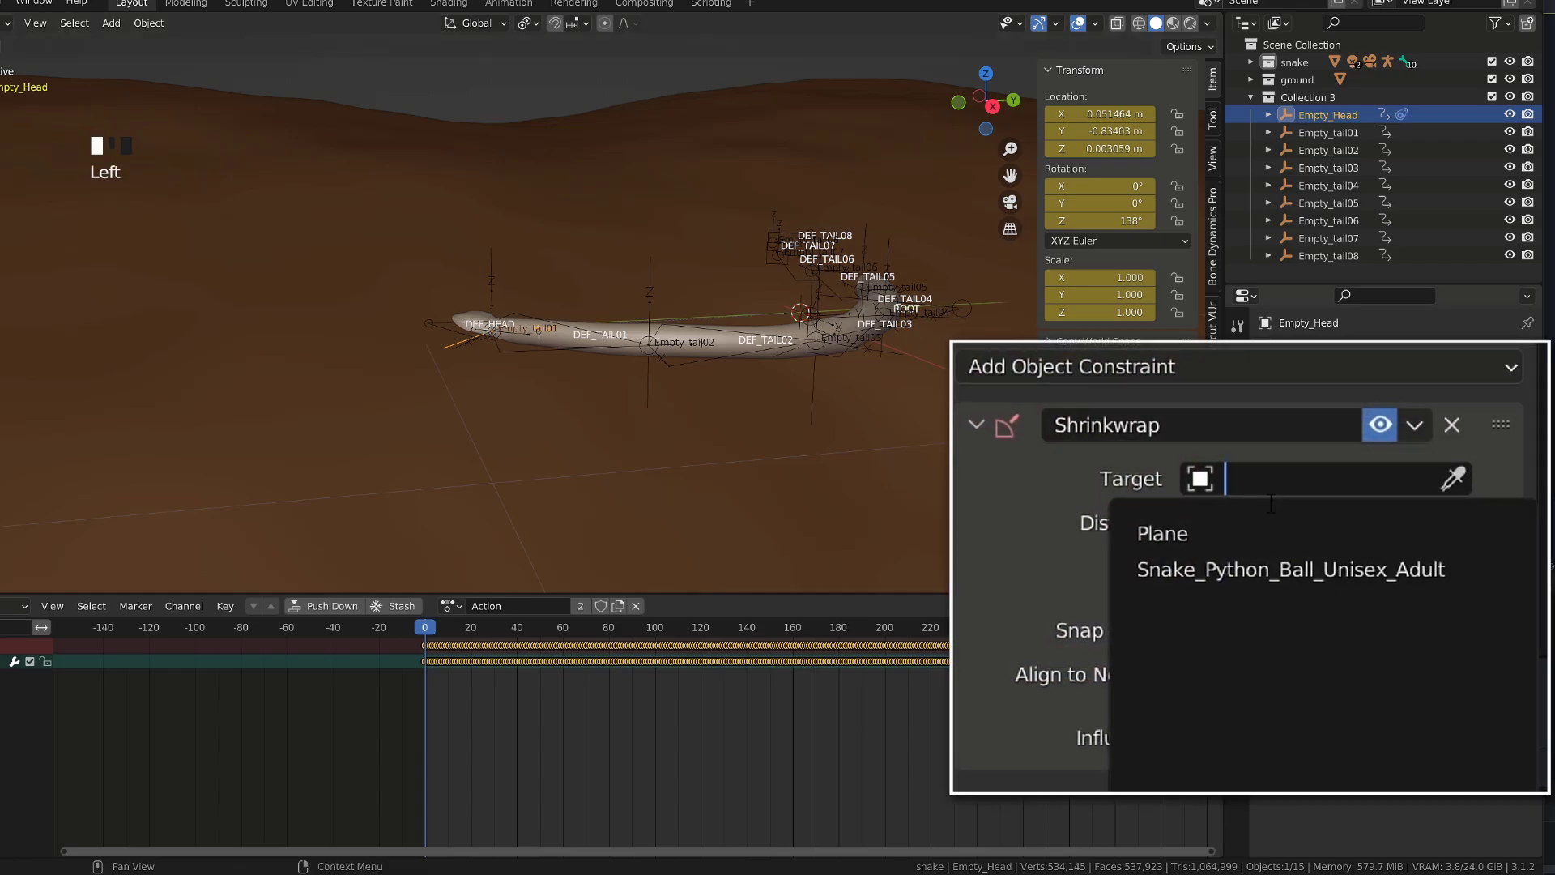
{"action": "left_click", "coordinate": [1174, 538]}
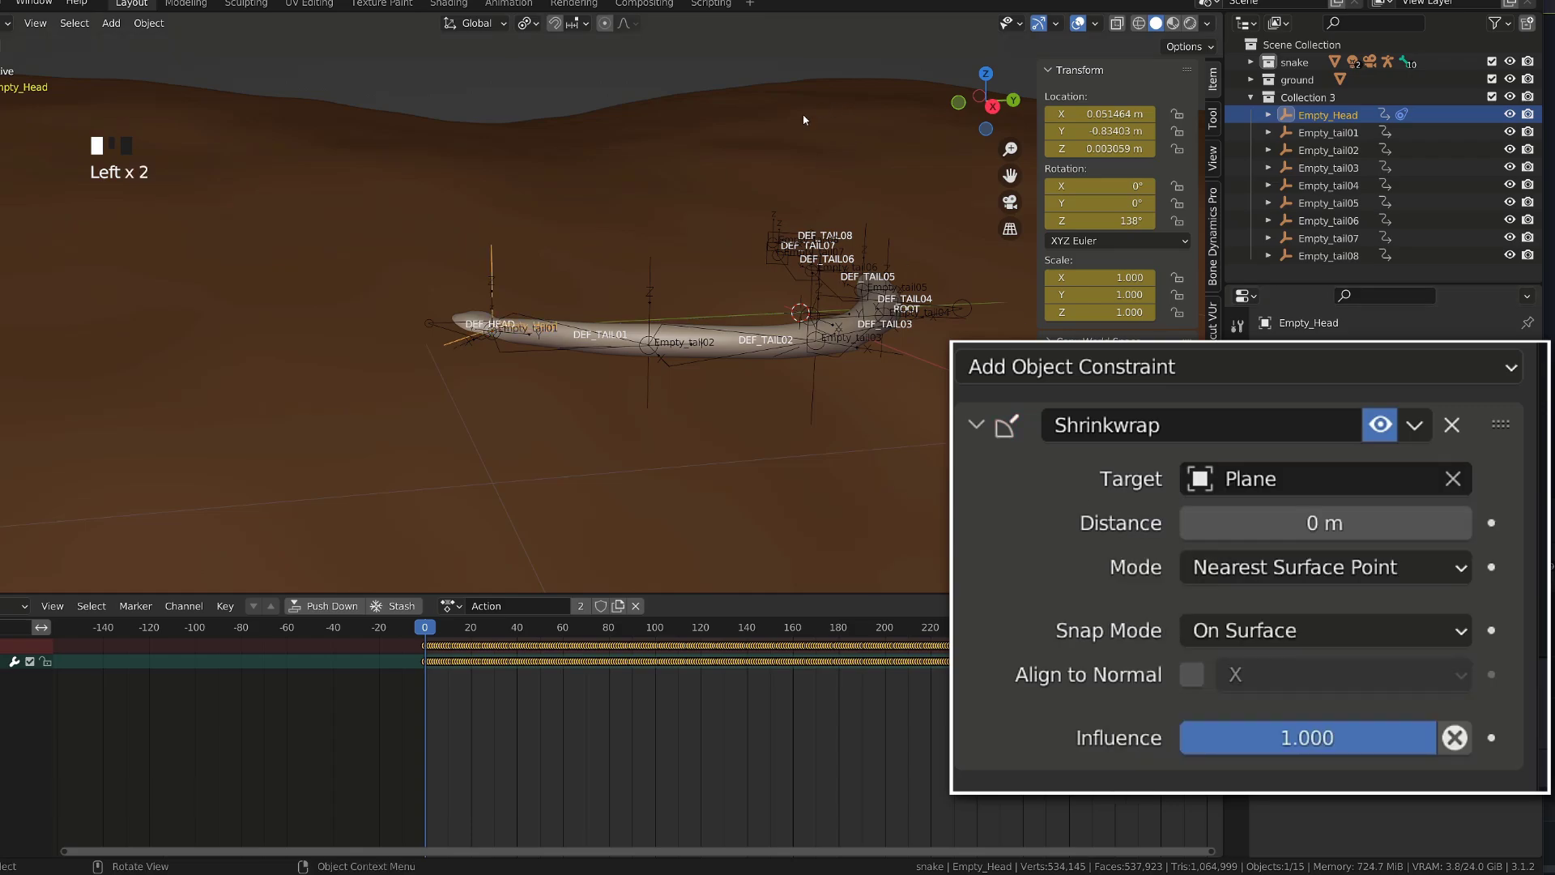
- Rename the terrain Plane object as ground
{"action": "left_click", "coordinate": [662, 105]}
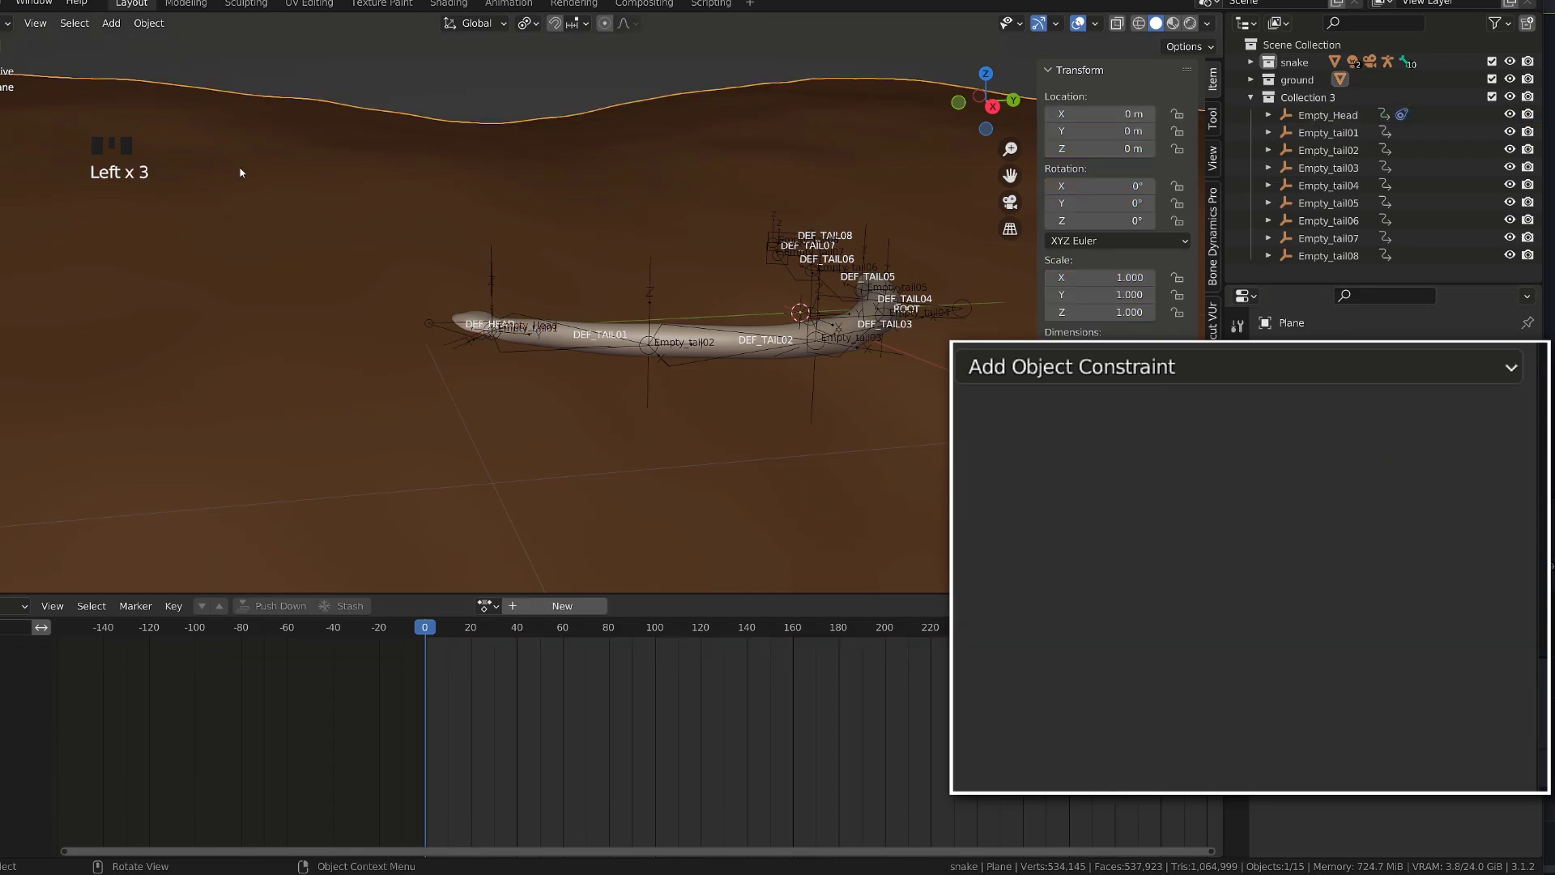
{"action": "key", "text": "F2"}
{"action": "type", "text": "g"}
- Set the head empty's Shrinkwrap mode to Project with Project Opposite enabled, and move to frame 15
{"action": "left_click", "coordinate": [491, 281]}
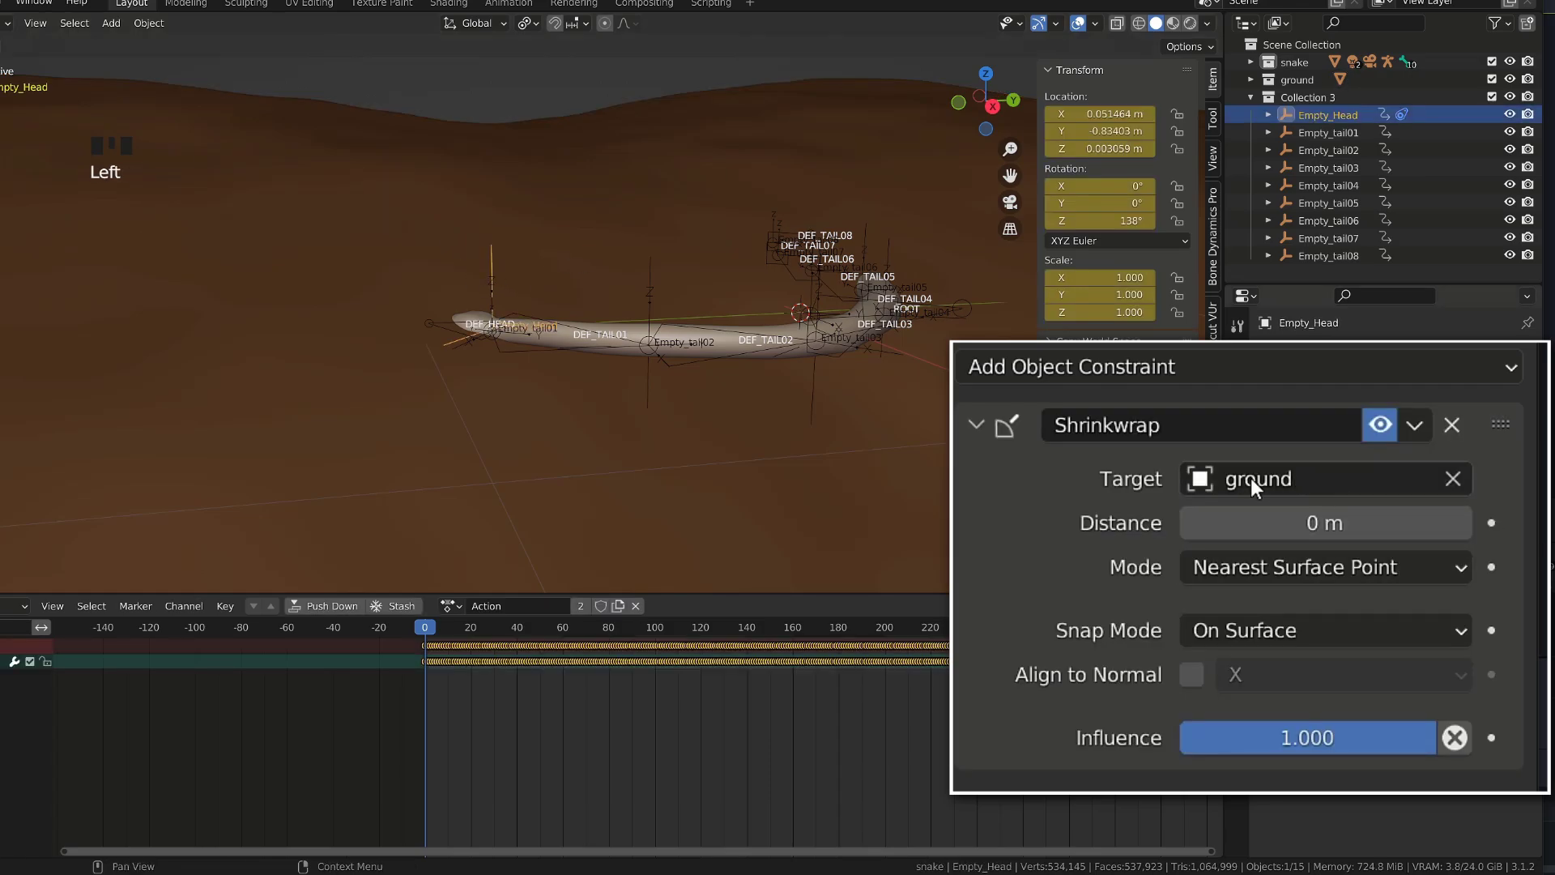
{"action": "left_click", "coordinate": [1296, 576]}
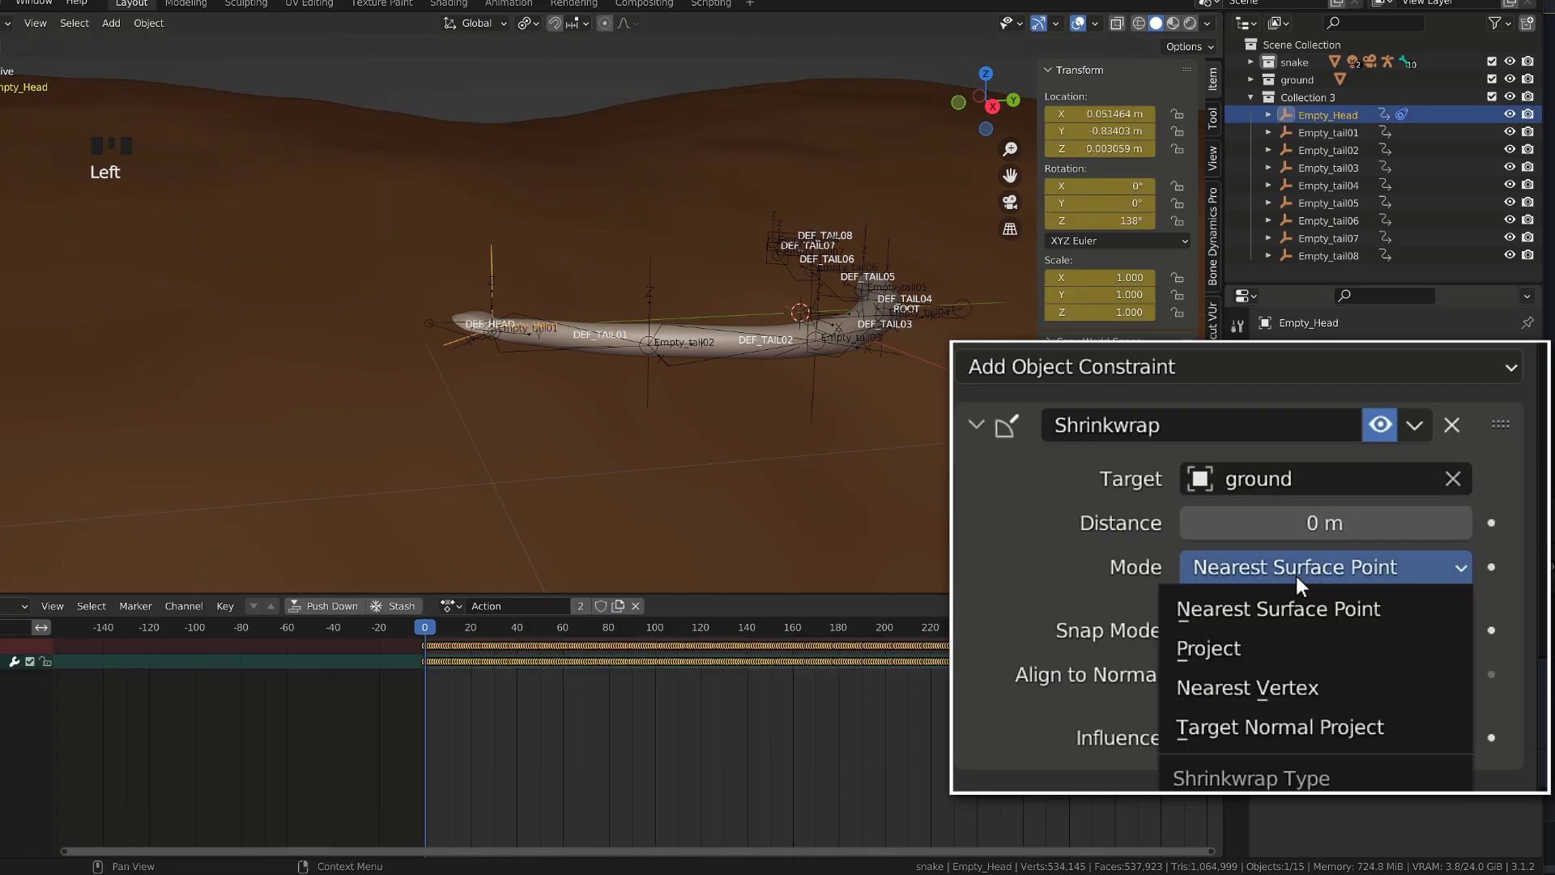
{"action": "left_click", "coordinate": [1197, 644]}
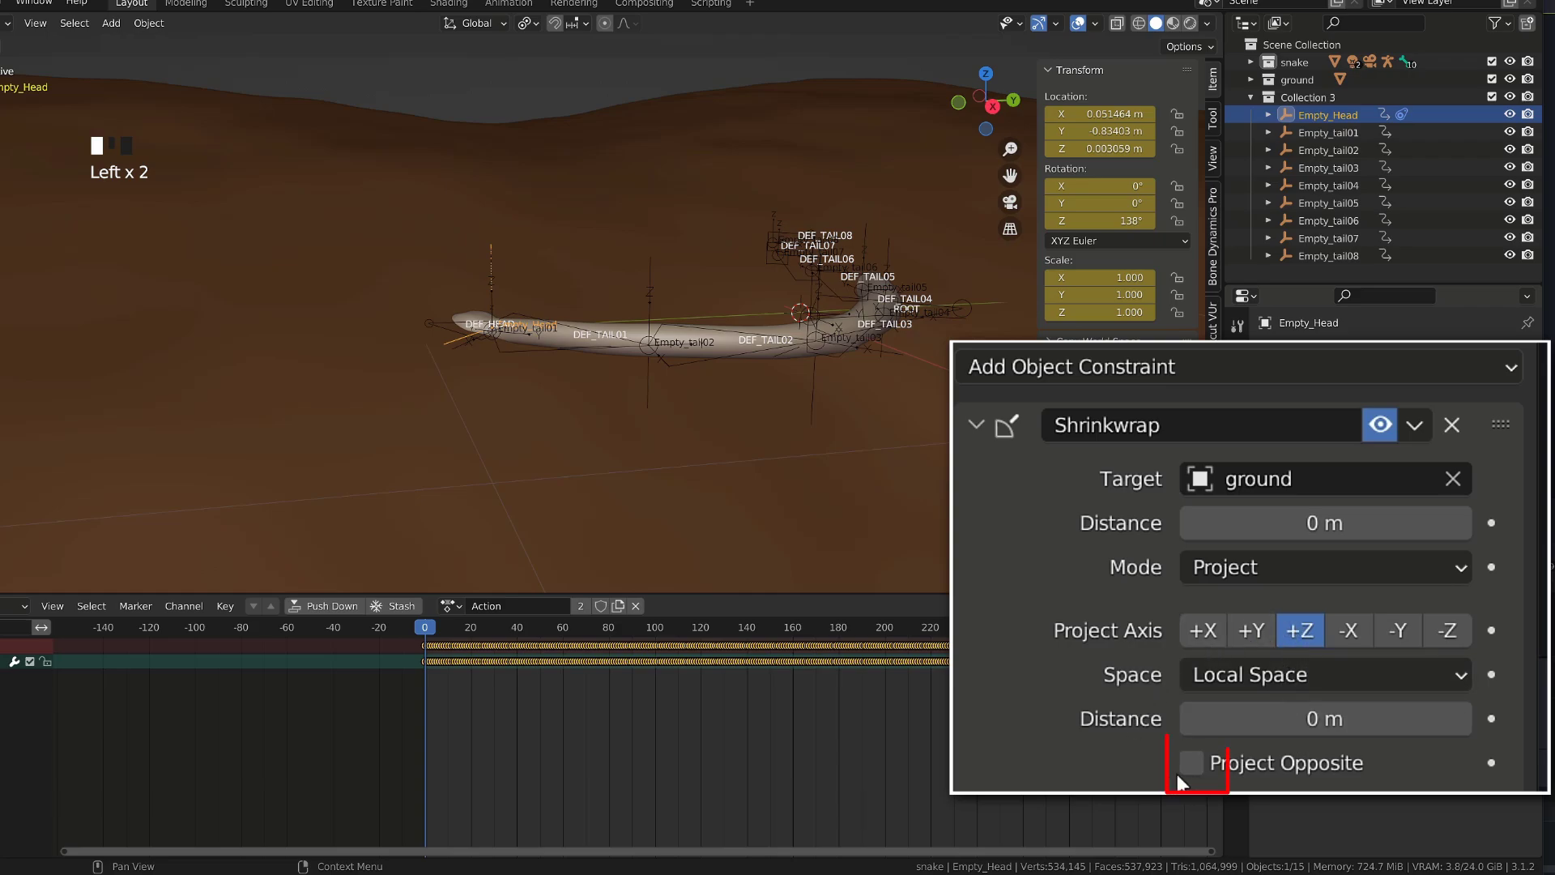
{"action": "mouse_move", "coordinate": [444, 636]}
{"action": "left_mouse_down"}
{"action": "mouse_move", "coordinate": [490, 632]}
{"action": "mouse_move", "coordinate": [409, 648]}
{"action": "mouse_move", "coordinate": [476, 648]}
{"action": "mouse_move", "coordinate": [460, 648]}
{"action": "left_mouse_up"}
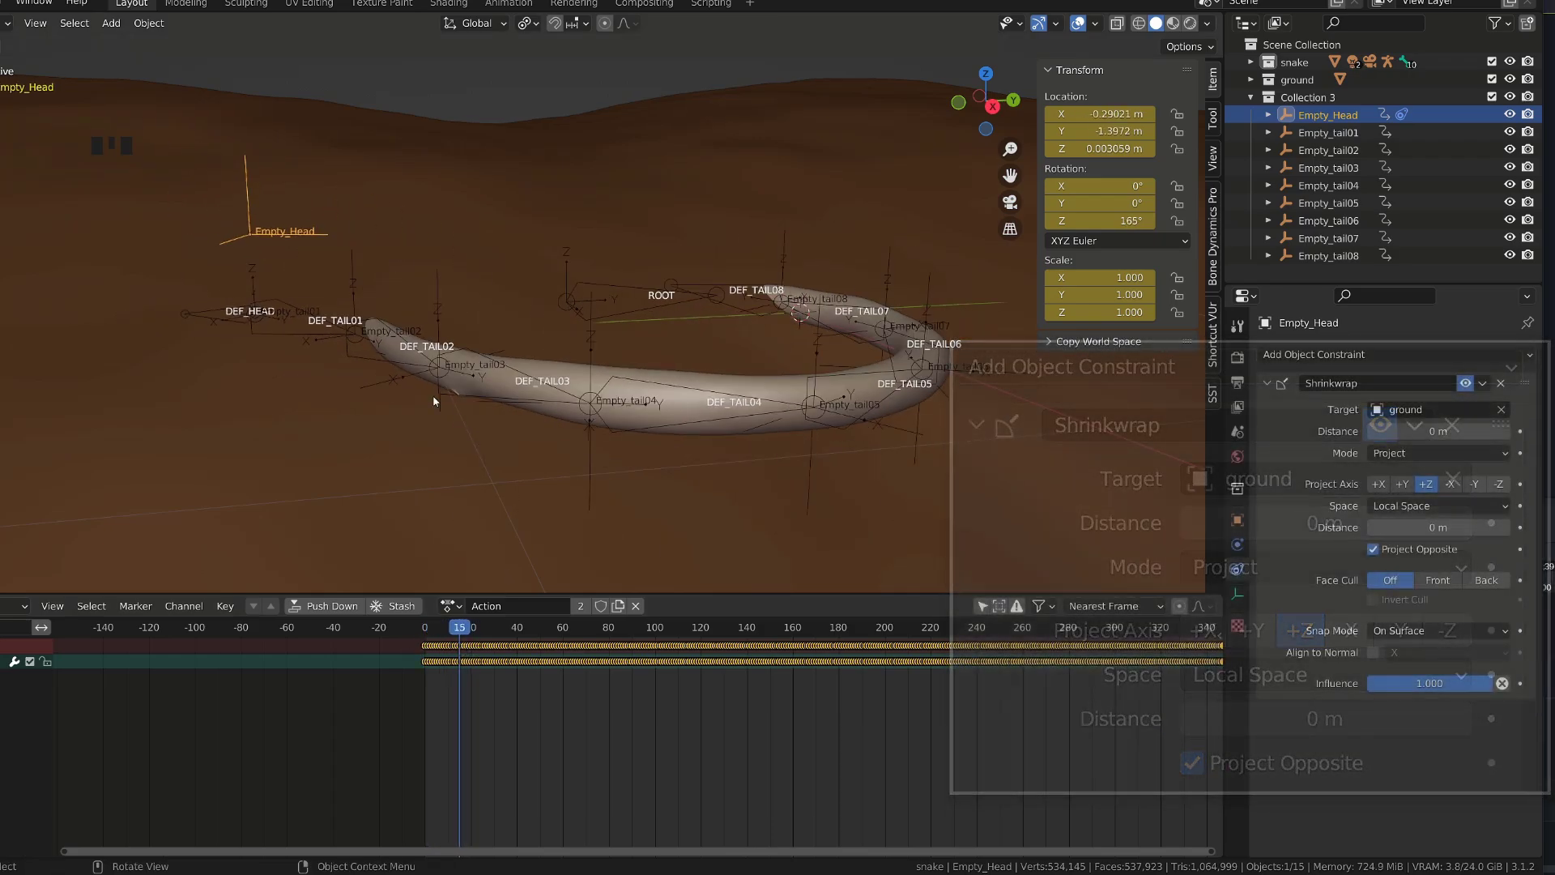
- Add a Shrinkwrap constraint to Empty_tail02, targeting ground in Project mode
{"action": "middle_click_drag", "start_coordinate": [405, 292], "coordinate": [378, 263]}
{"action": "left_click", "coordinate": [379, 263]}
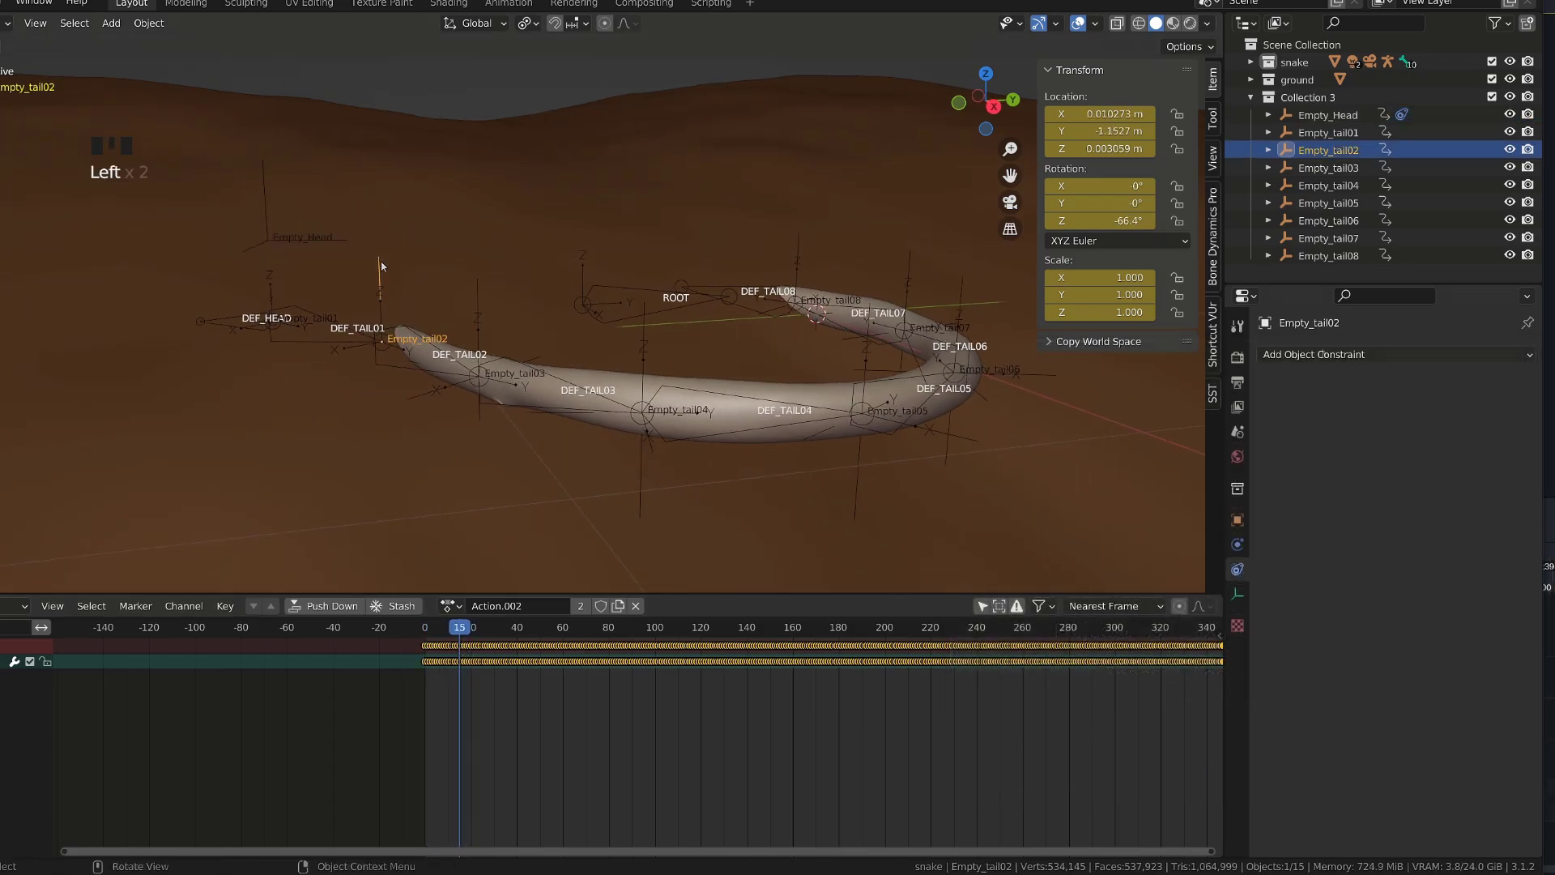
{"action": "left_click", "coordinate": [1368, 356]}
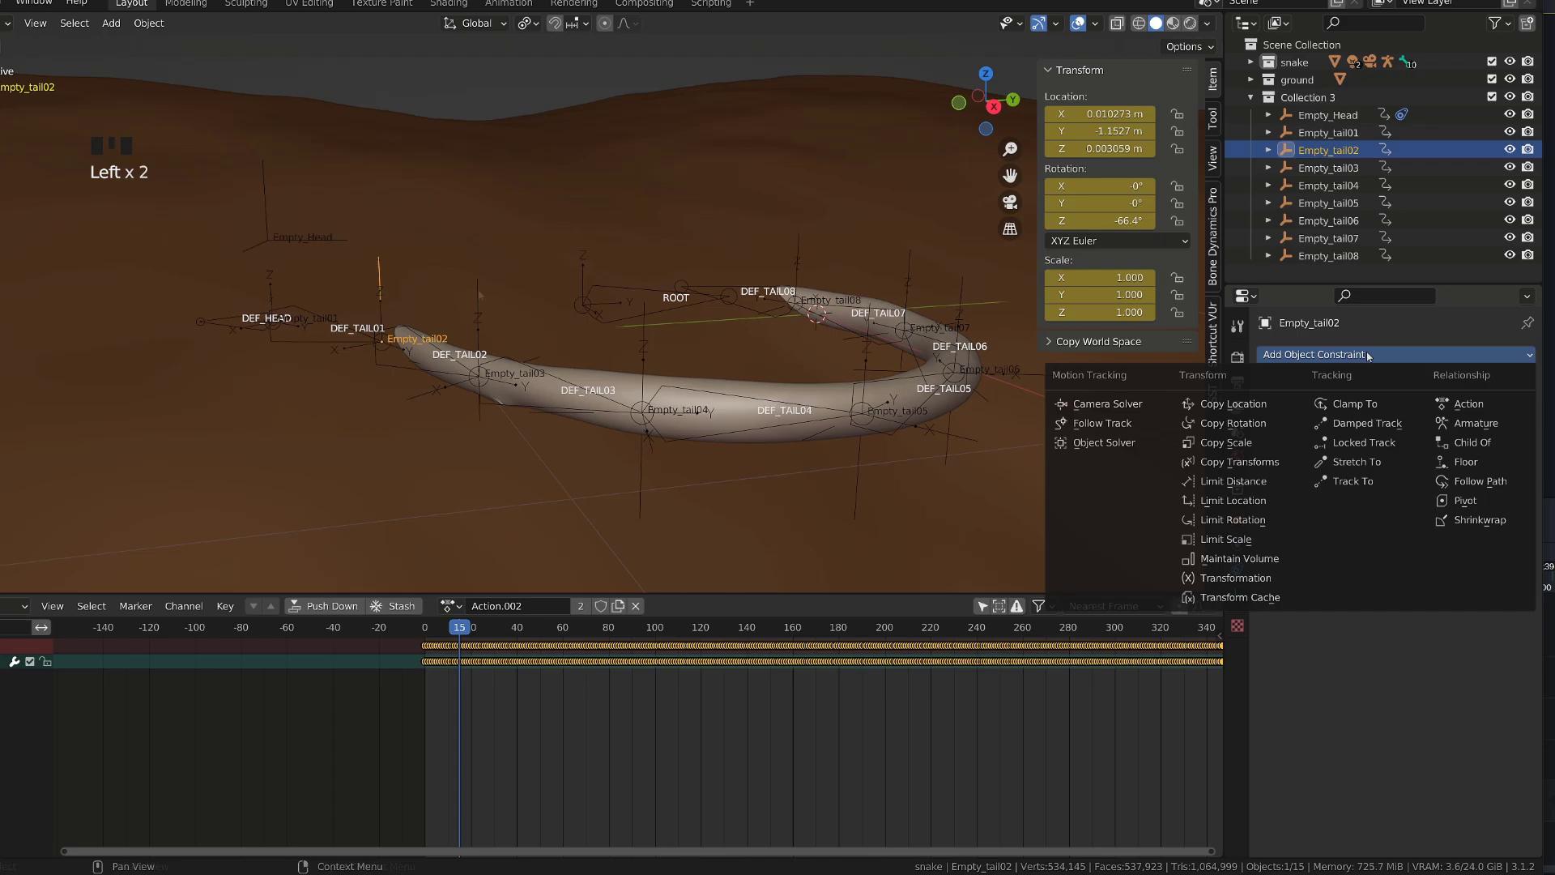
{"action": "left_click", "coordinate": [1494, 522]}
{"action": "left_click", "coordinate": [1411, 413]}
{"action": "left_click", "coordinate": [1387, 446]}
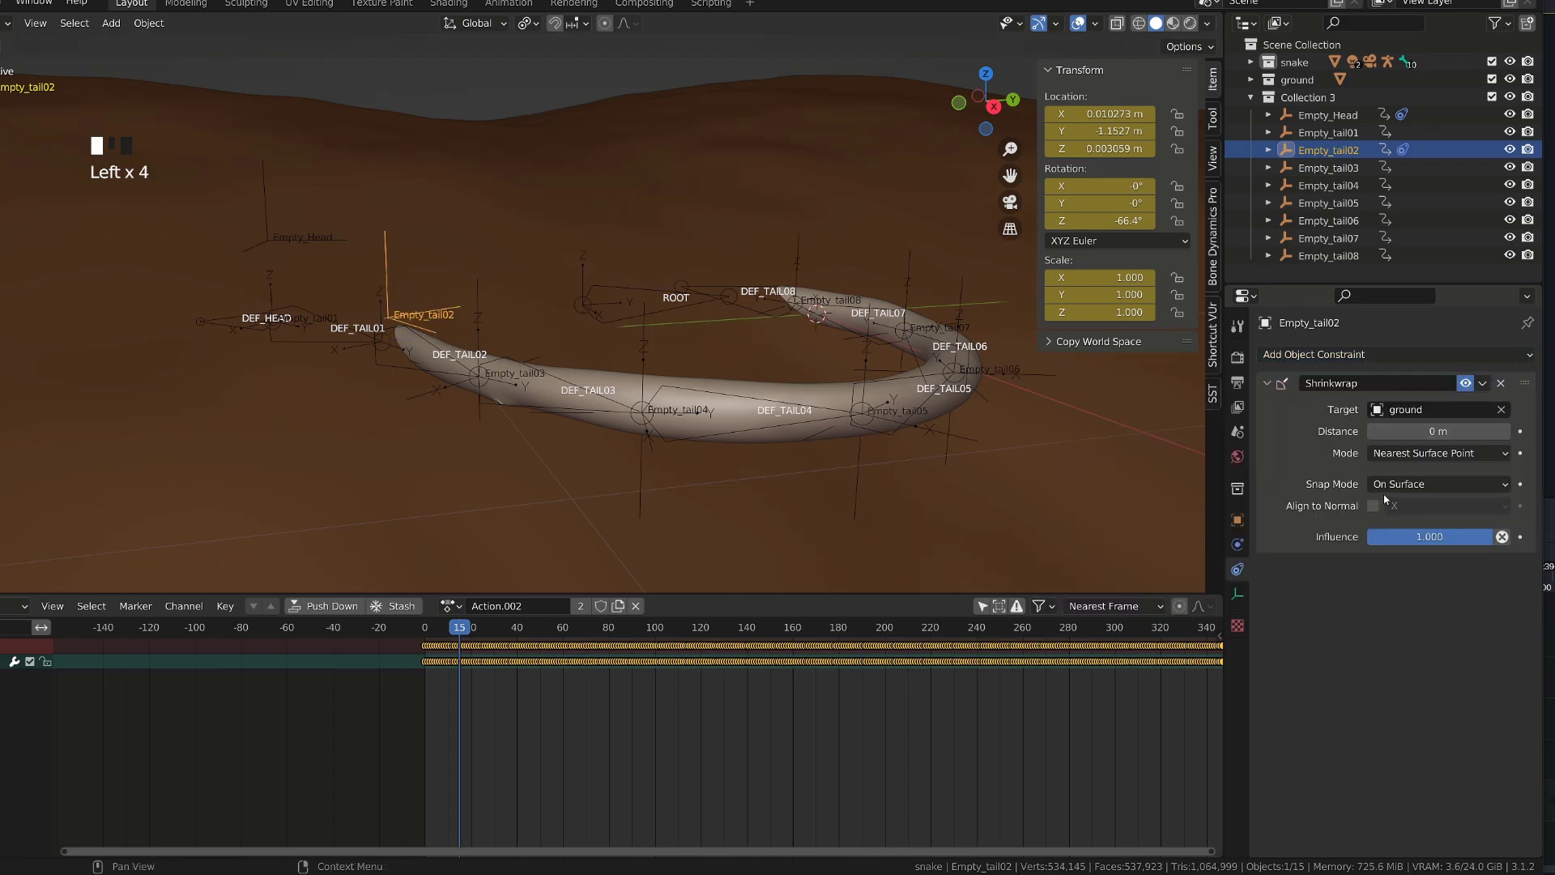
{"action": "left_click", "coordinate": [1409, 453]}
{"action": "left_click", "coordinate": [1402, 503]}
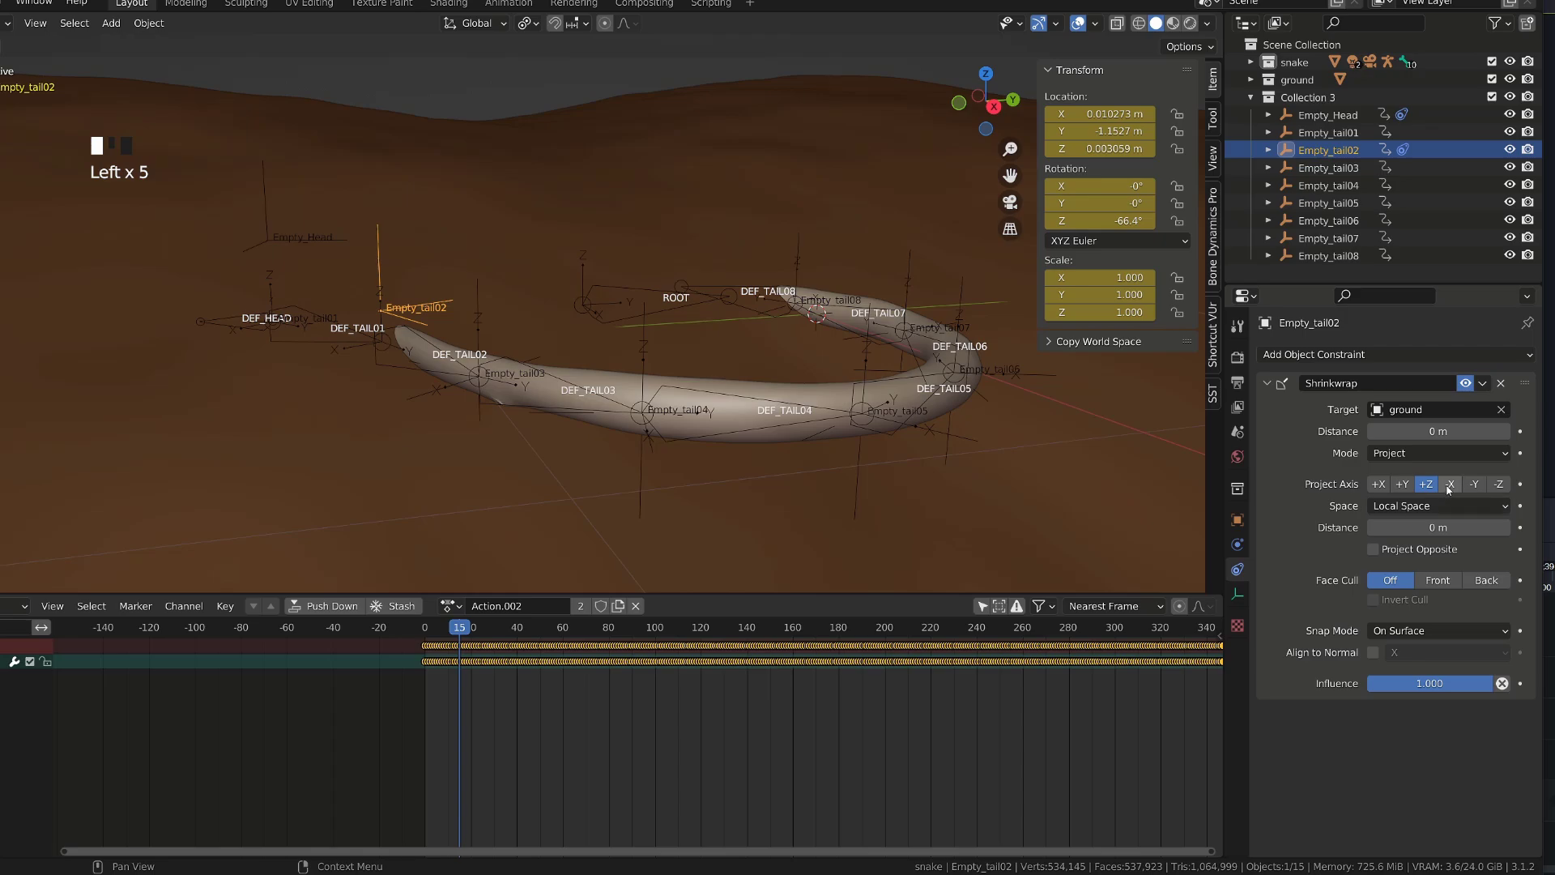
- Add a Shrinkwrap constraint to Empty_tail03
{"action": "left_click", "coordinate": [479, 303]}
{"action": "left_click", "coordinate": [1384, 355]}
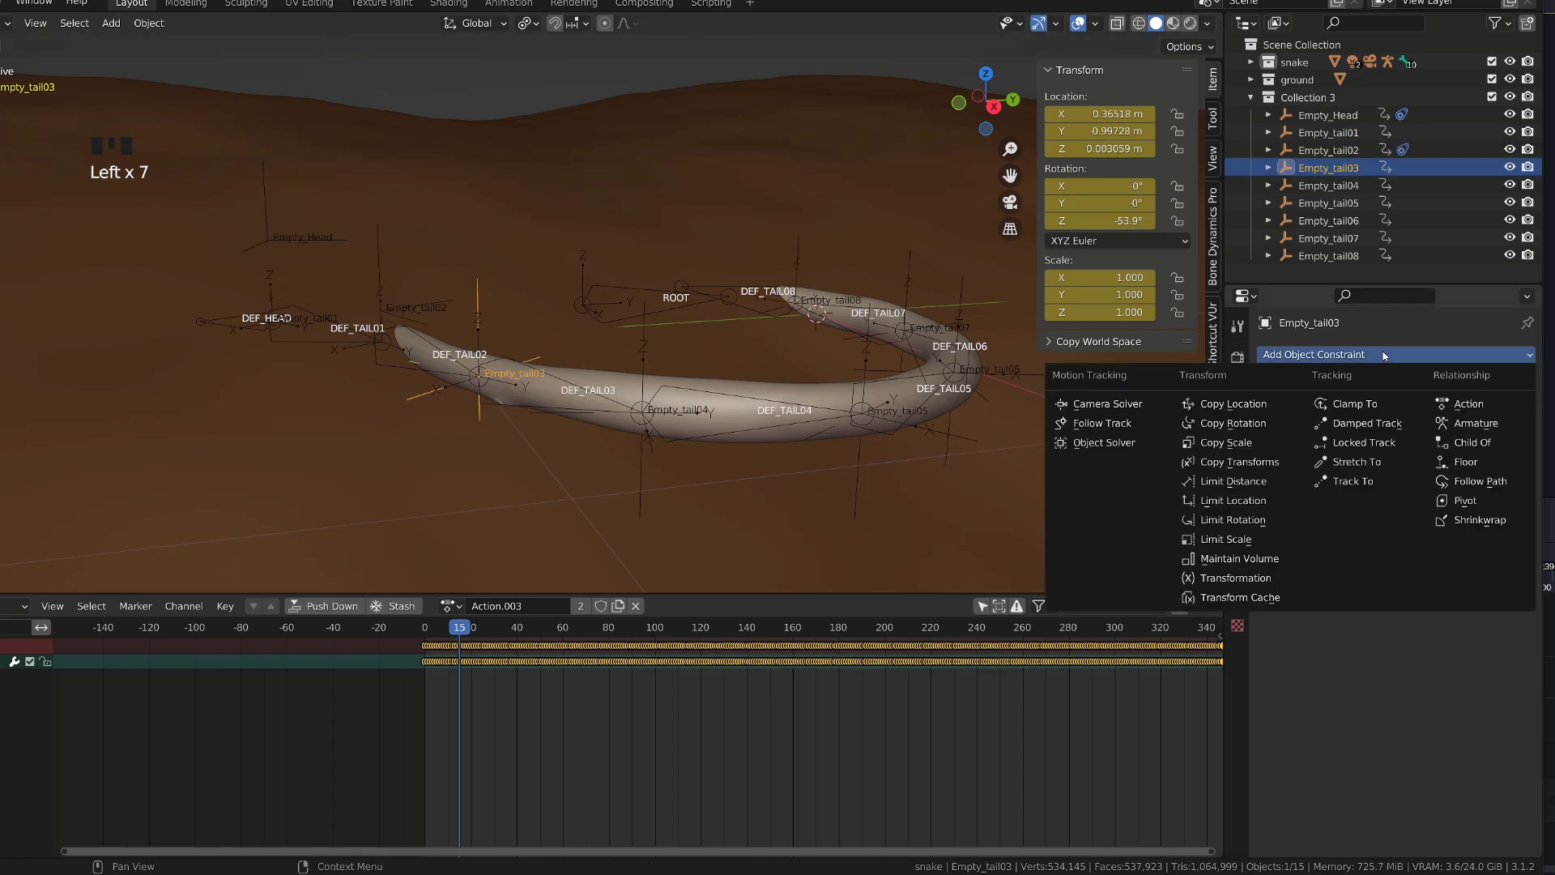
{"action": "left_click", "coordinate": [1481, 521]}
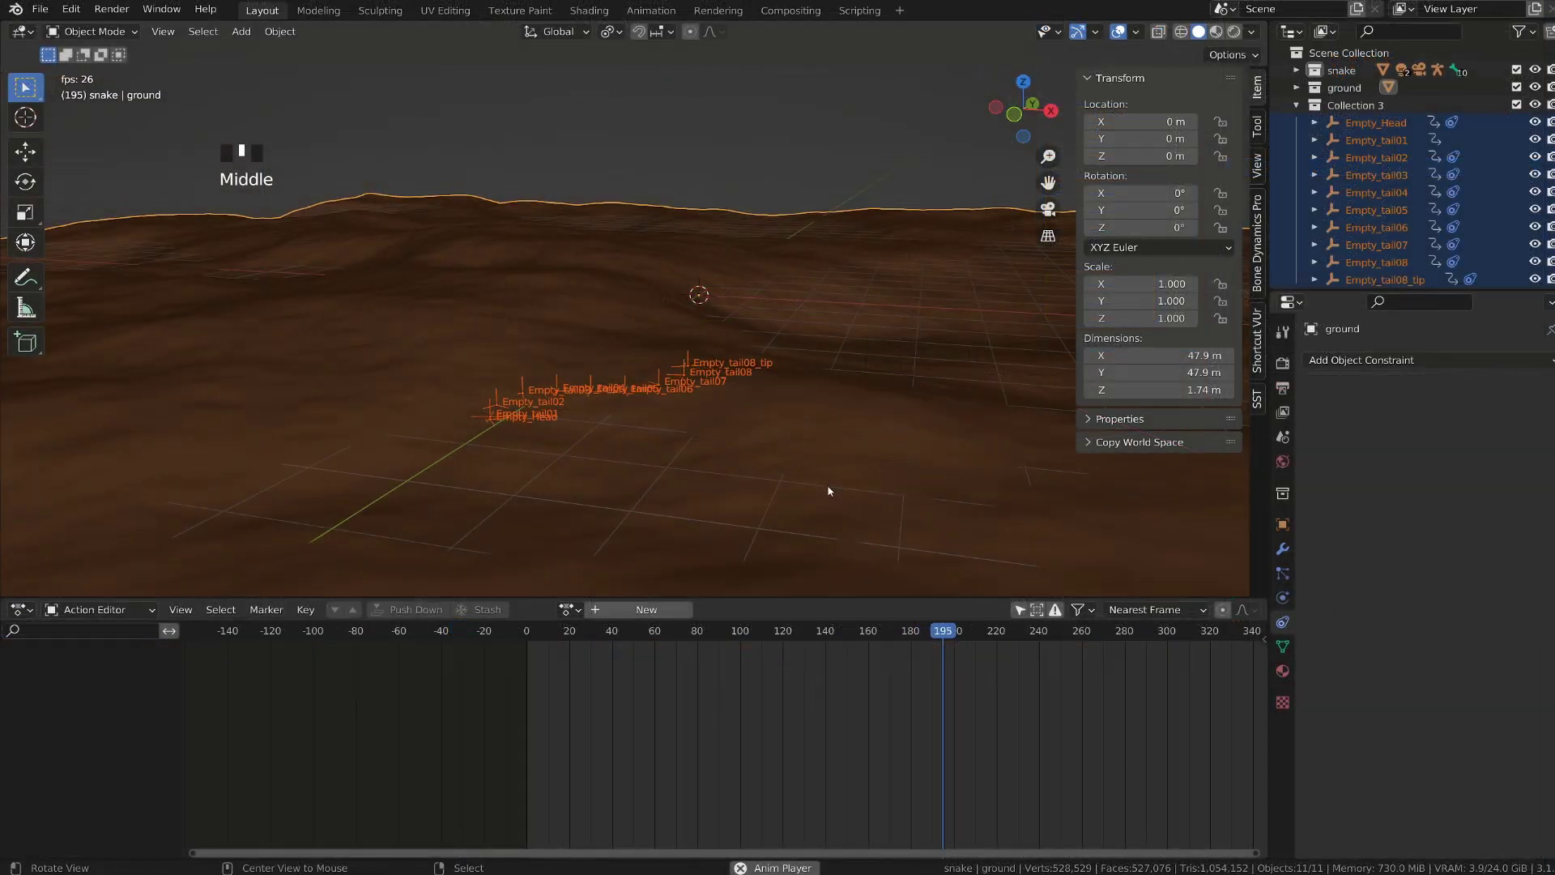
- Unhide all hidden objects and check how the empties follow the uneven ground during playback
{"action": "key", "text": "alt+h"}
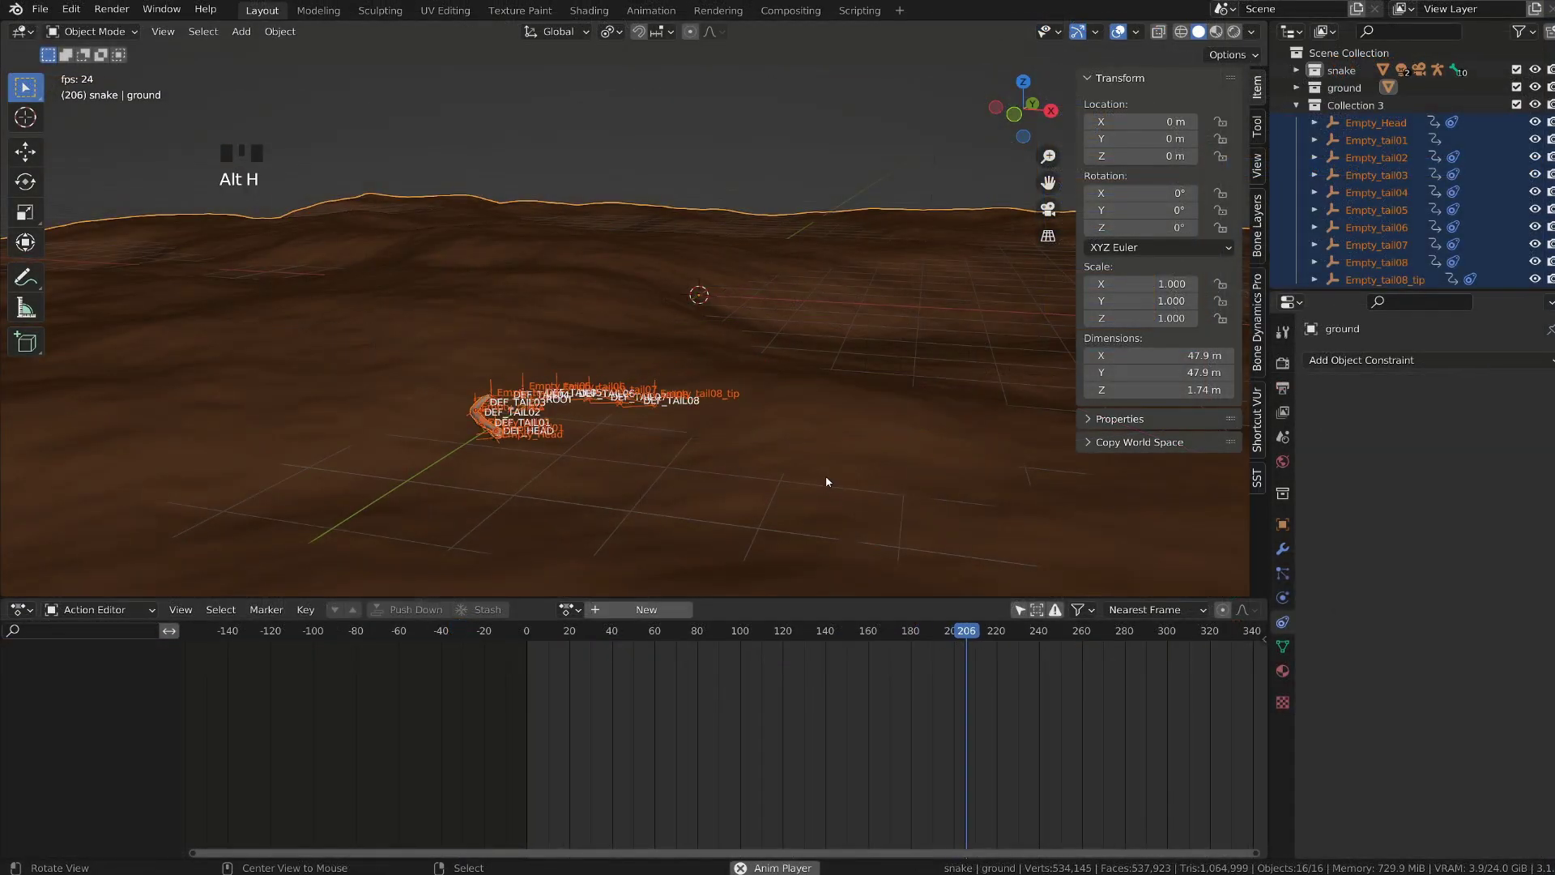
{"action": "scroll", "coordinate": [826, 486], "scroll_direction": "down", "scroll_amount": 2}
{"action": "middle_click_drag", "start_coordinate": [823, 492], "coordinate": [874, 419]}
{"action": "scroll", "coordinate": [887, 432], "scroll_direction": "up", "scroll_amount": 3}
{"action": "middle_click_drag", "start_coordinate": [891, 402], "coordinate": [891, 366]}
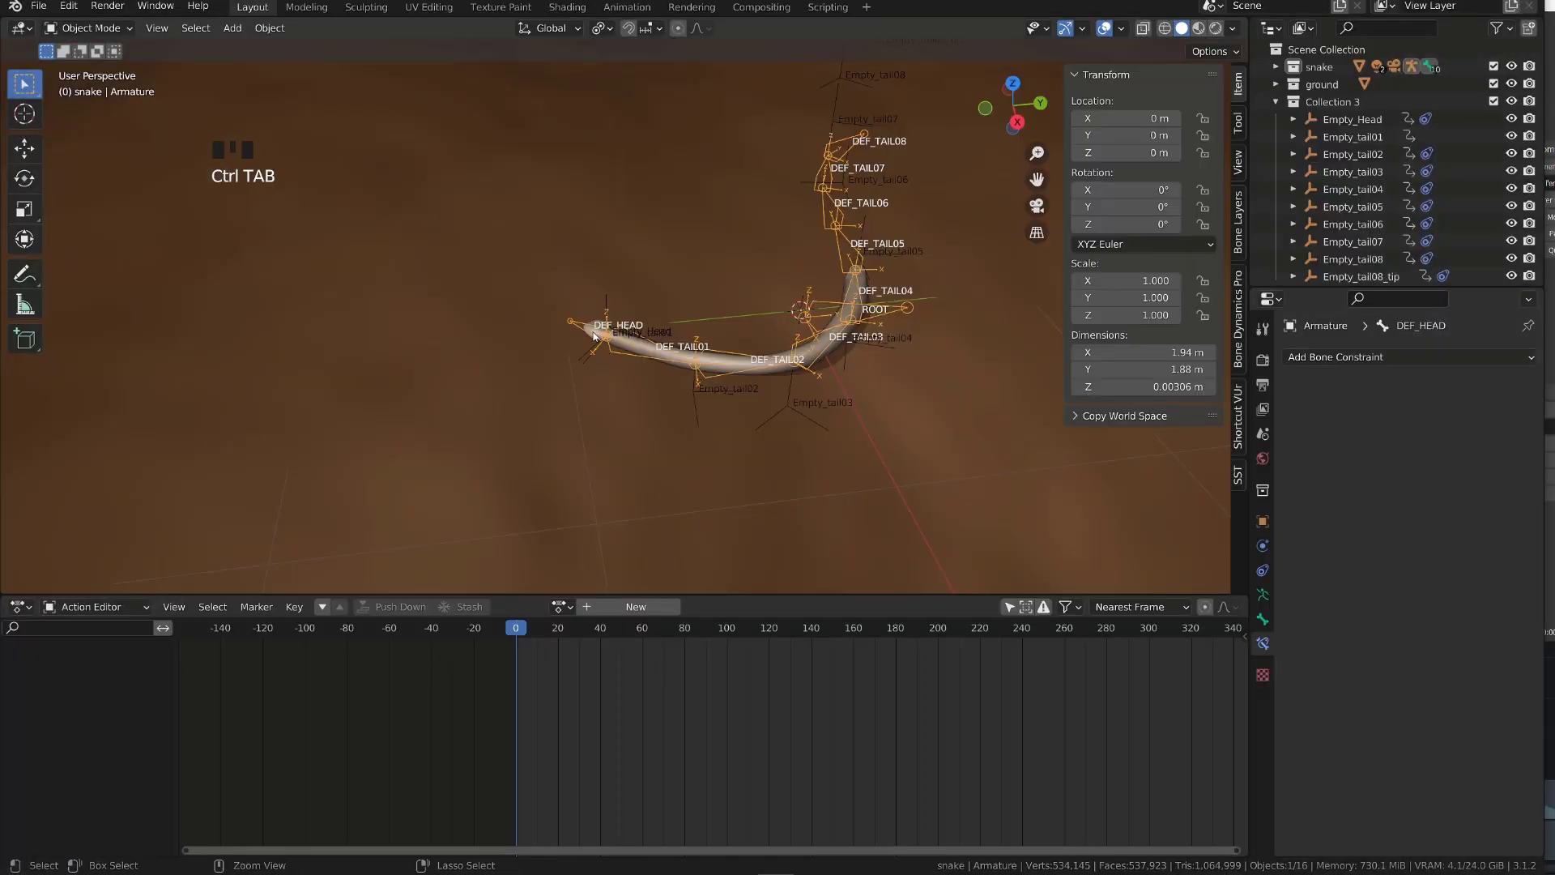
- Add a Copy Transforms constraint to the DEF_HEAD bone in Pose Mode, targeting Empty_Head
{"action": "key", "text": "ctrl+Tab"}
{"action": "left_click", "coordinate": [594, 336]}
{"action": "key", "text": "g"}
{"action": "right_click", "coordinate": [541, 348]}
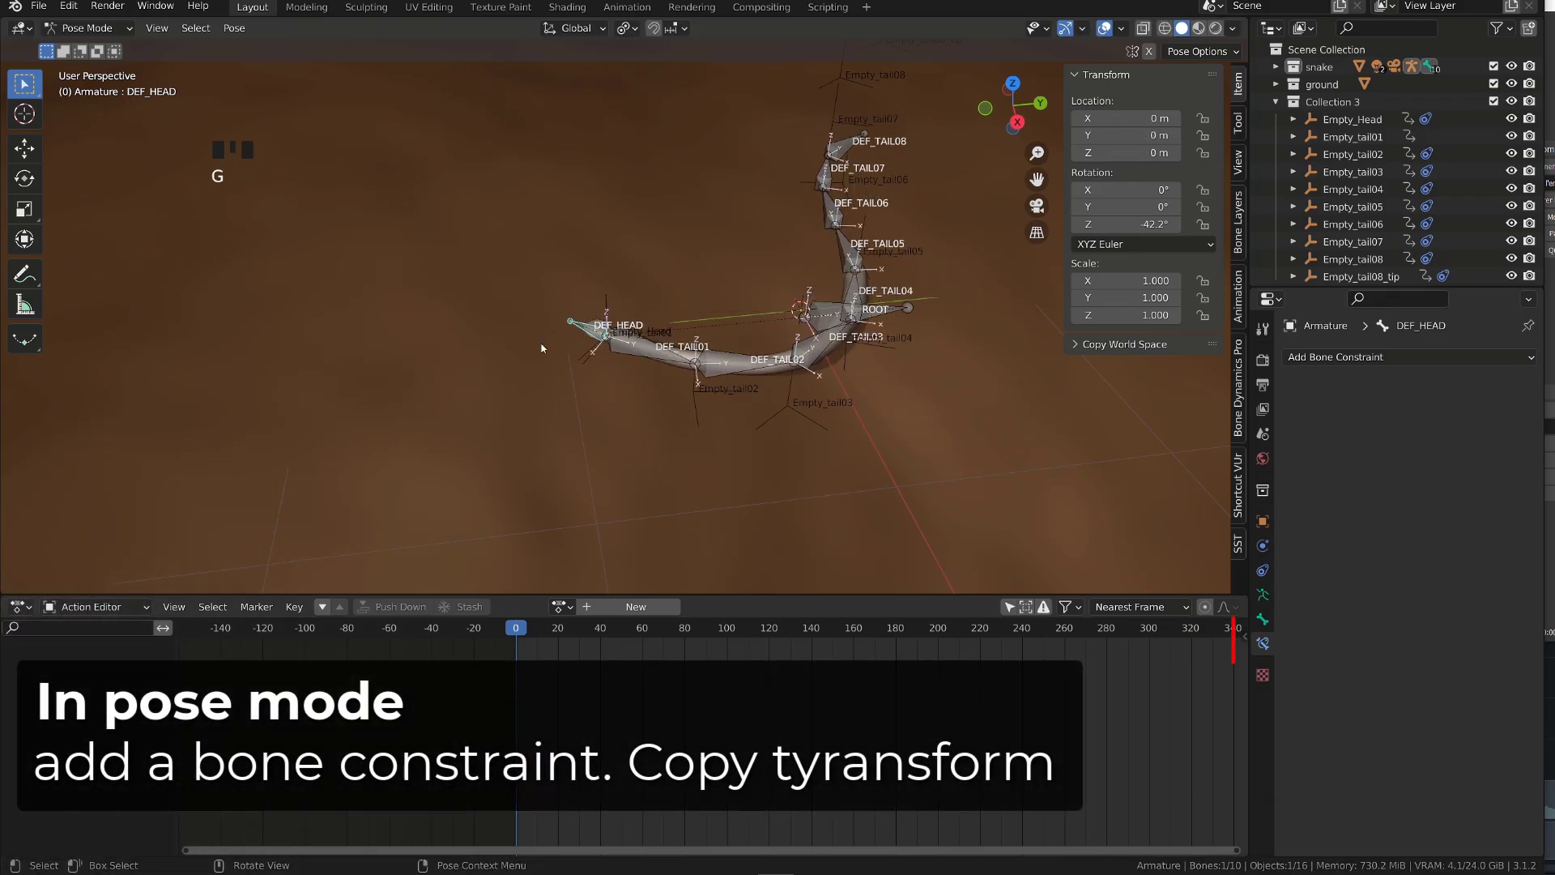
{"action": "scroll", "coordinate": [600, 315], "scroll_direction": "up", "scroll_amount": 2}
{"action": "left_click", "coordinate": [1414, 358]}
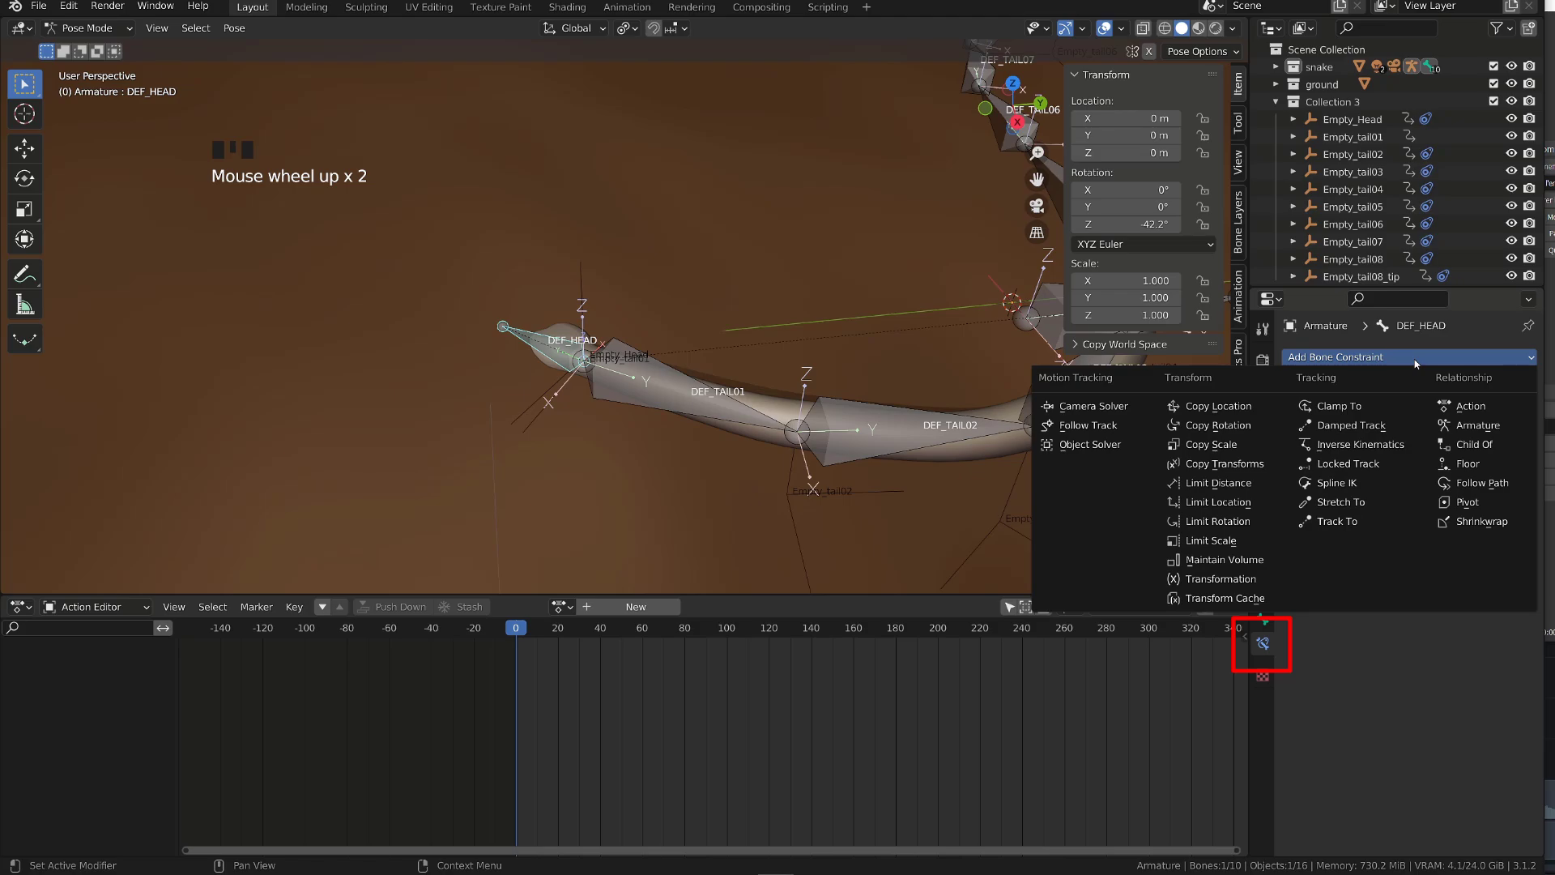
{"action": "left_click", "coordinate": [1223, 463]}
{"action": "left_click", "coordinate": [1434, 413]}
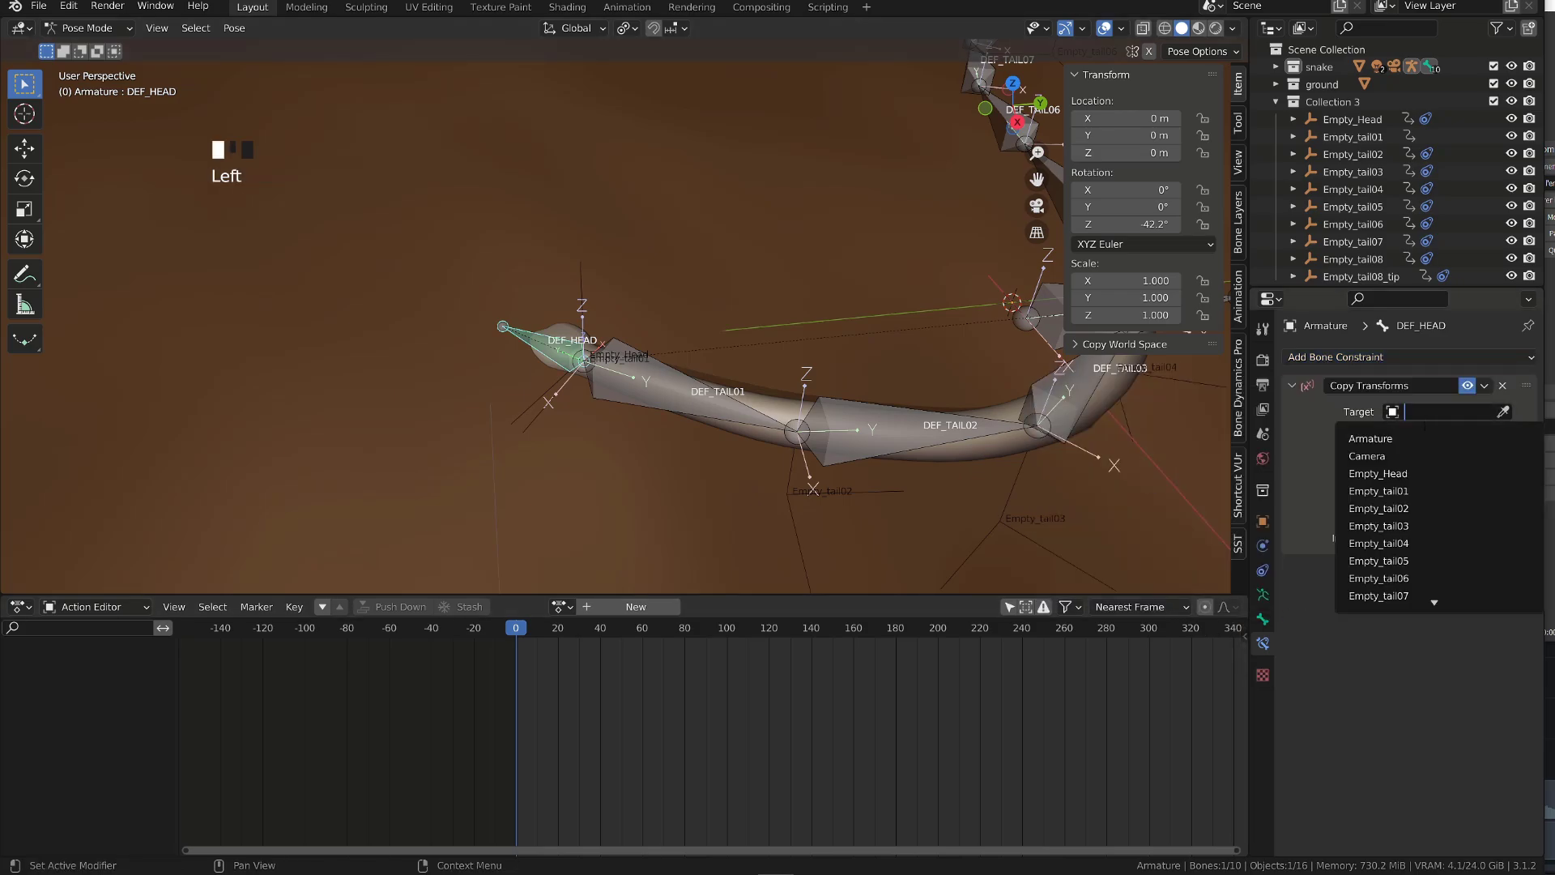
{"action": "left_click", "coordinate": [1385, 474]}
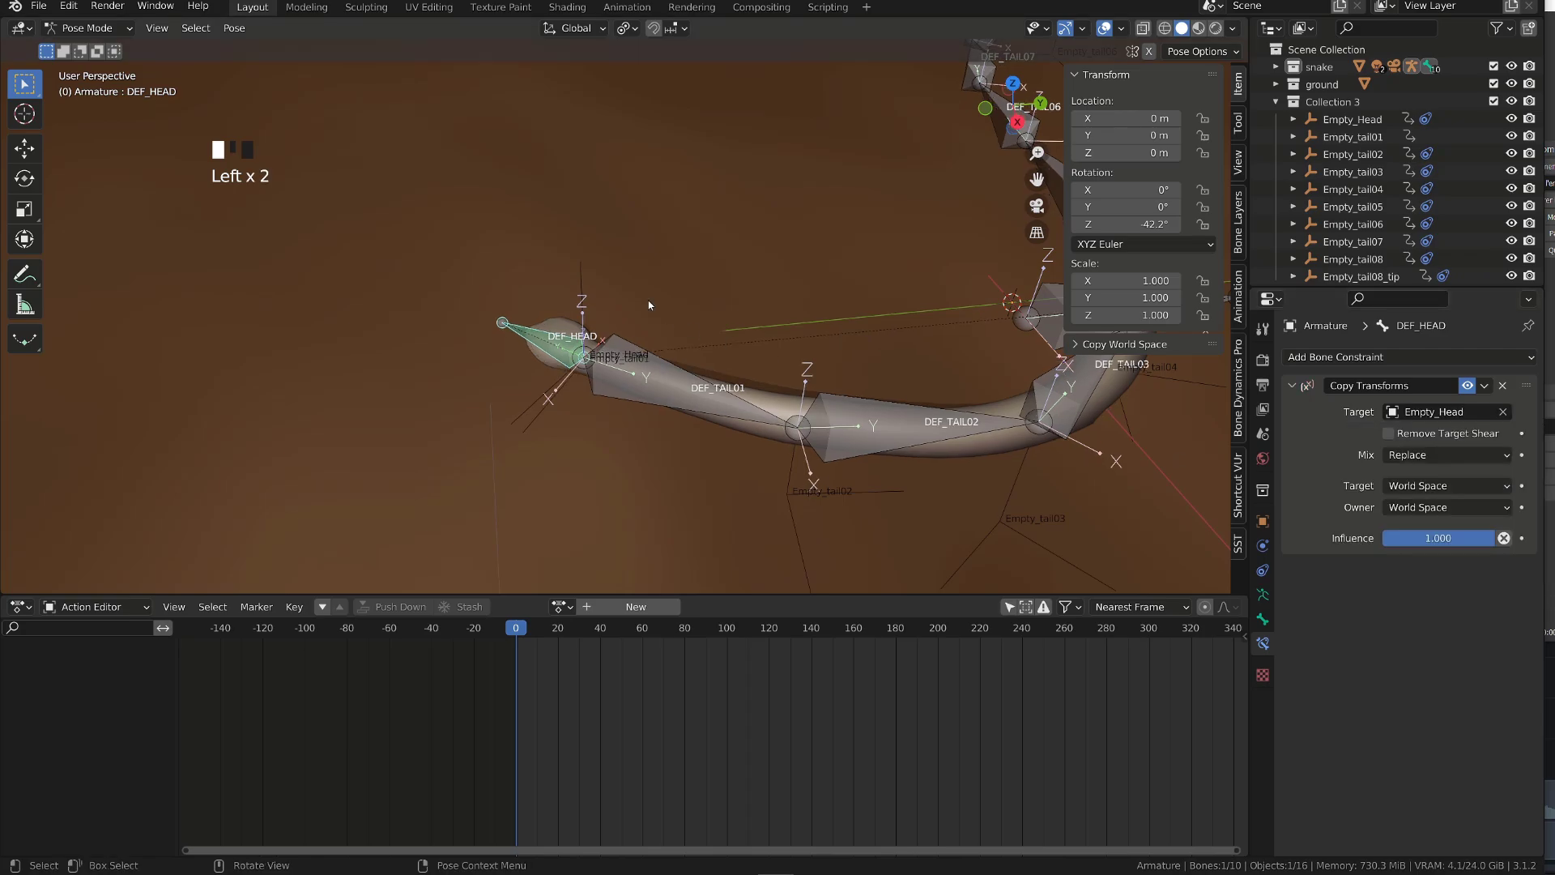
- Test-move Empty_Head in Object Mode to check that the head bone follows it, leaving its position unchanged
{"action": "key", "text": "ctrl+Tab"}
{"action": "left_click", "coordinate": [581, 278]}
{"action": "key", "text": "g"}
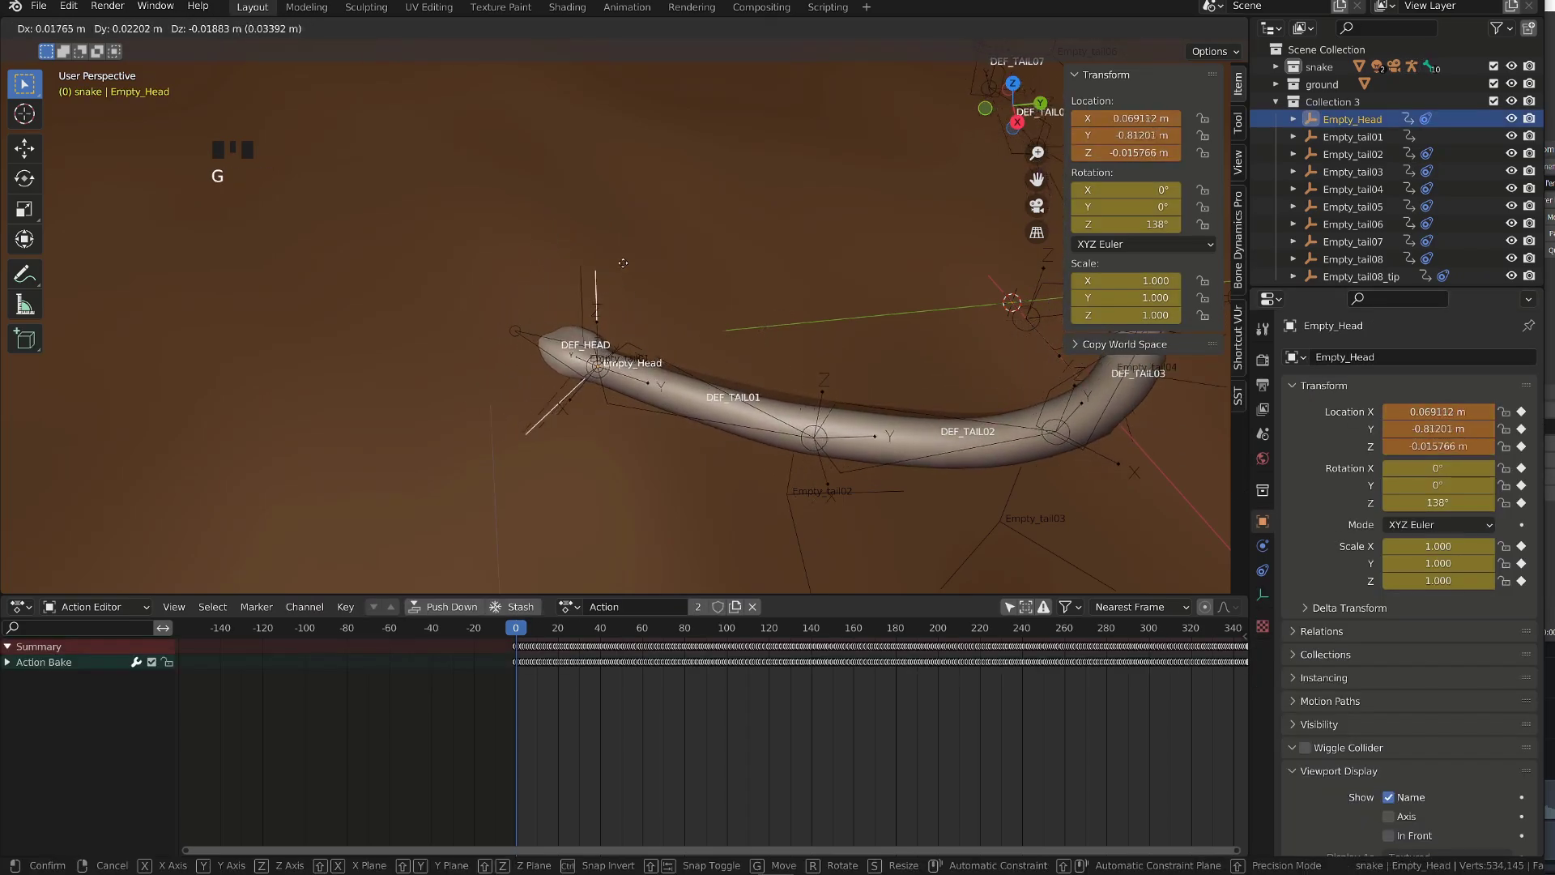
{"action": "left_click", "coordinate": [620, 311]}
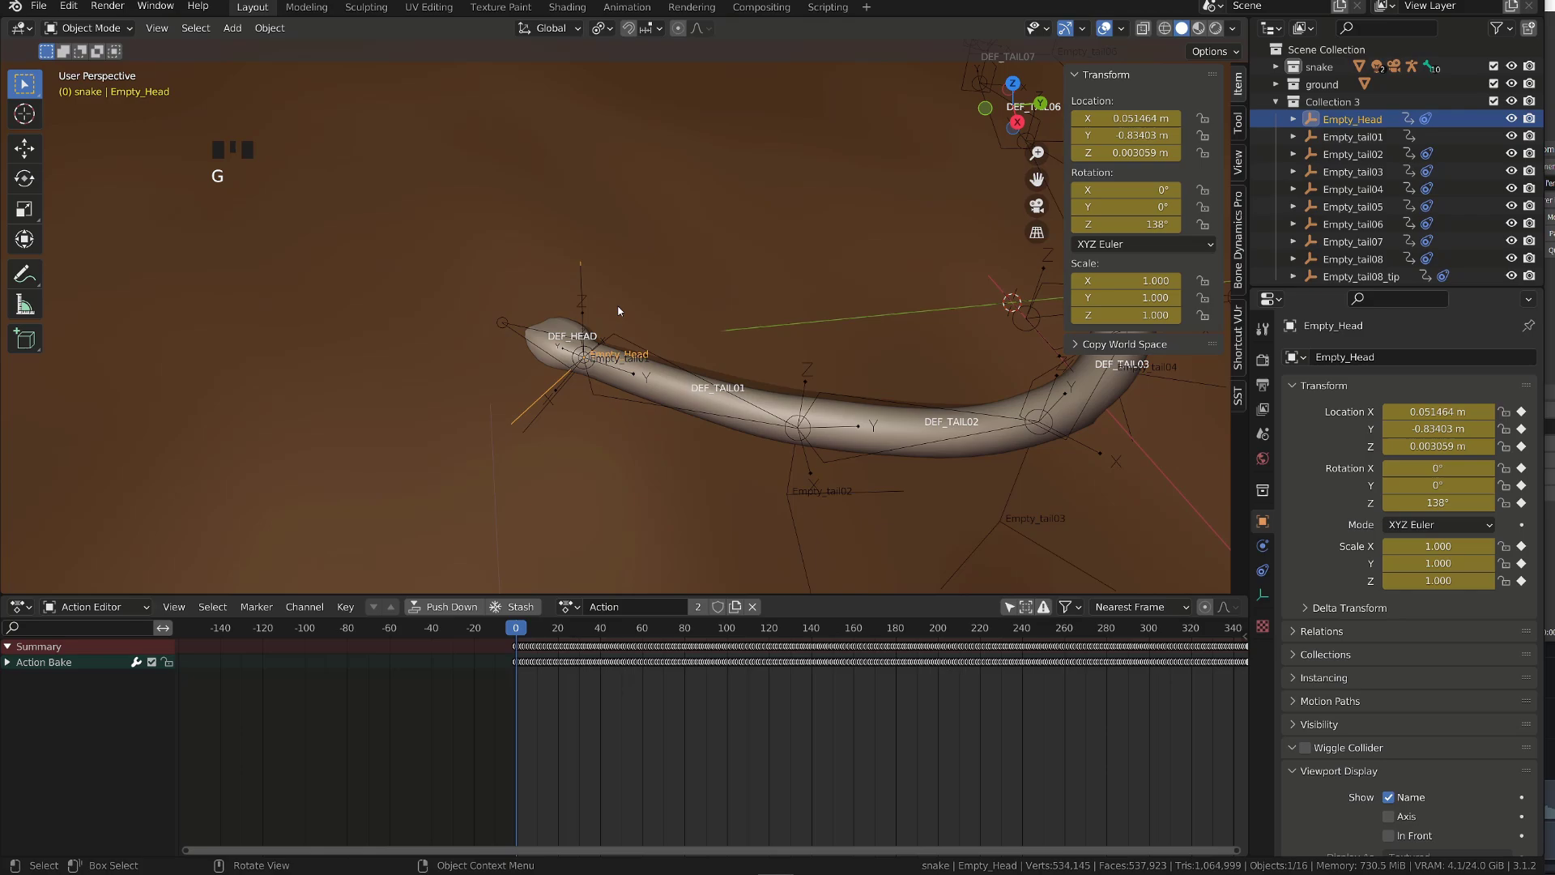
- Add a Copy Transforms constraint to the DEF_TAIL01 bone, targeting Empty_tail01
{"action": "left_click", "coordinate": [600, 395]}
{"action": "key", "text": "ctrl+Tab"}
{"action": "left_click", "coordinate": [608, 402]}
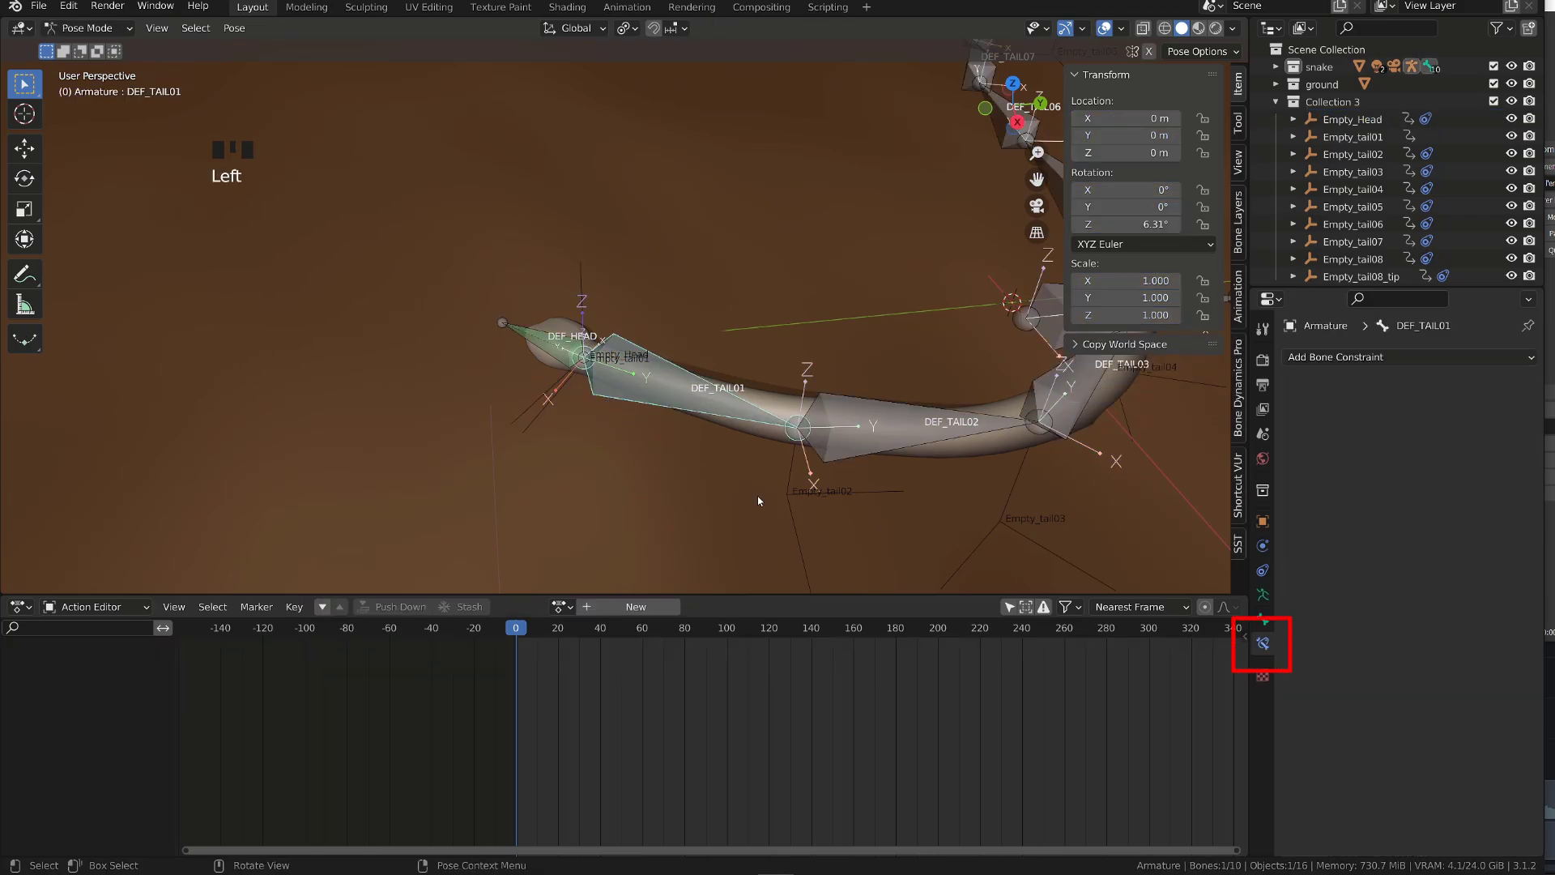
{"action": "left_click", "coordinate": [1410, 359]}
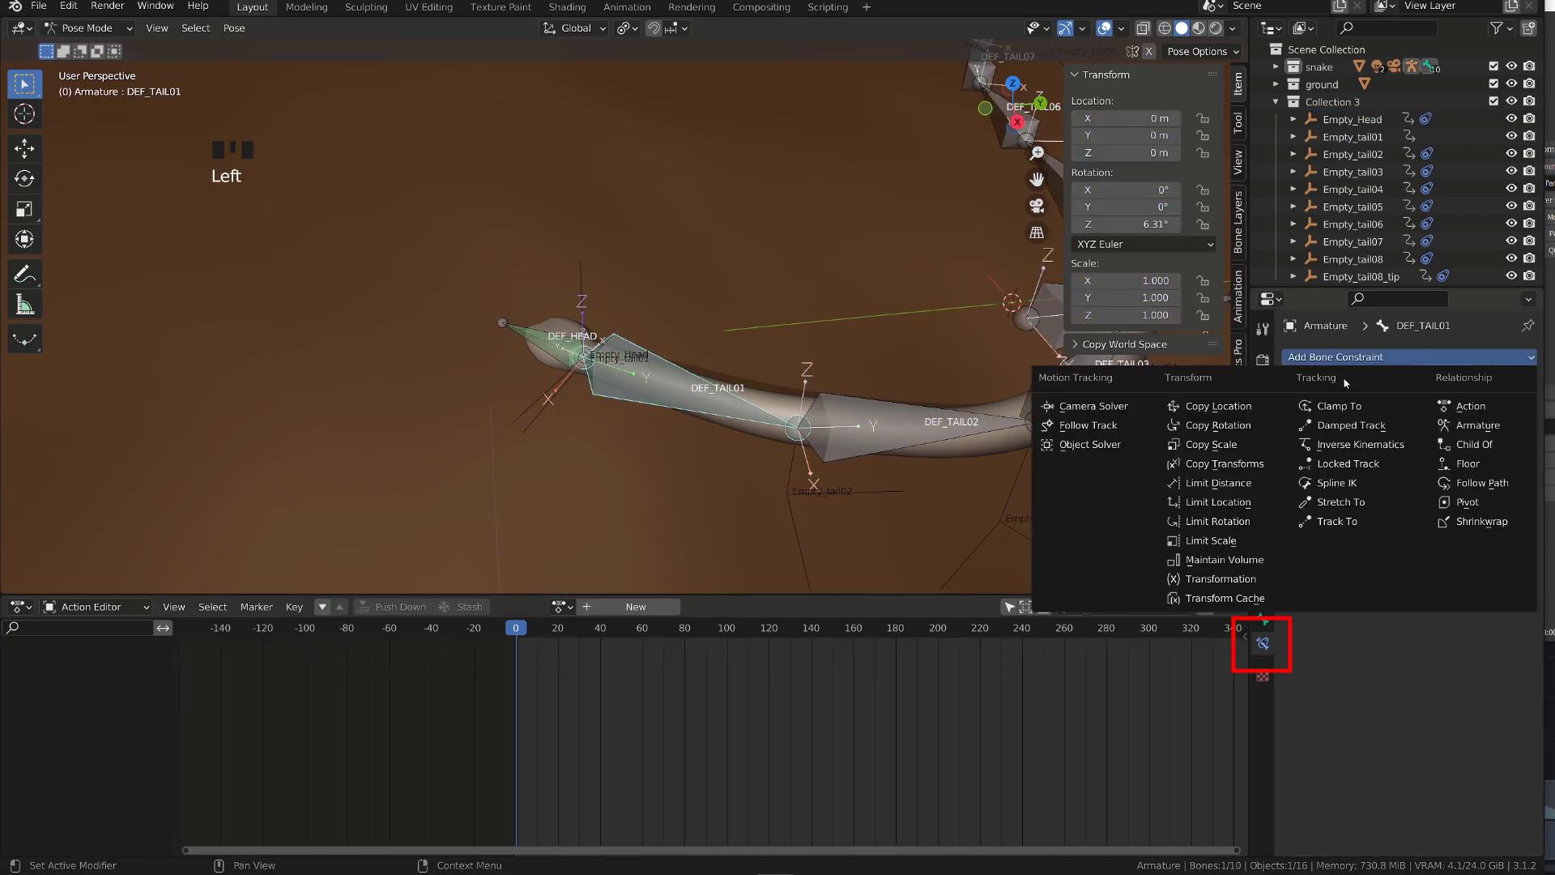
{"action": "left_click", "coordinate": [1225, 462]}
{"action": "left_click", "coordinate": [1450, 411]}
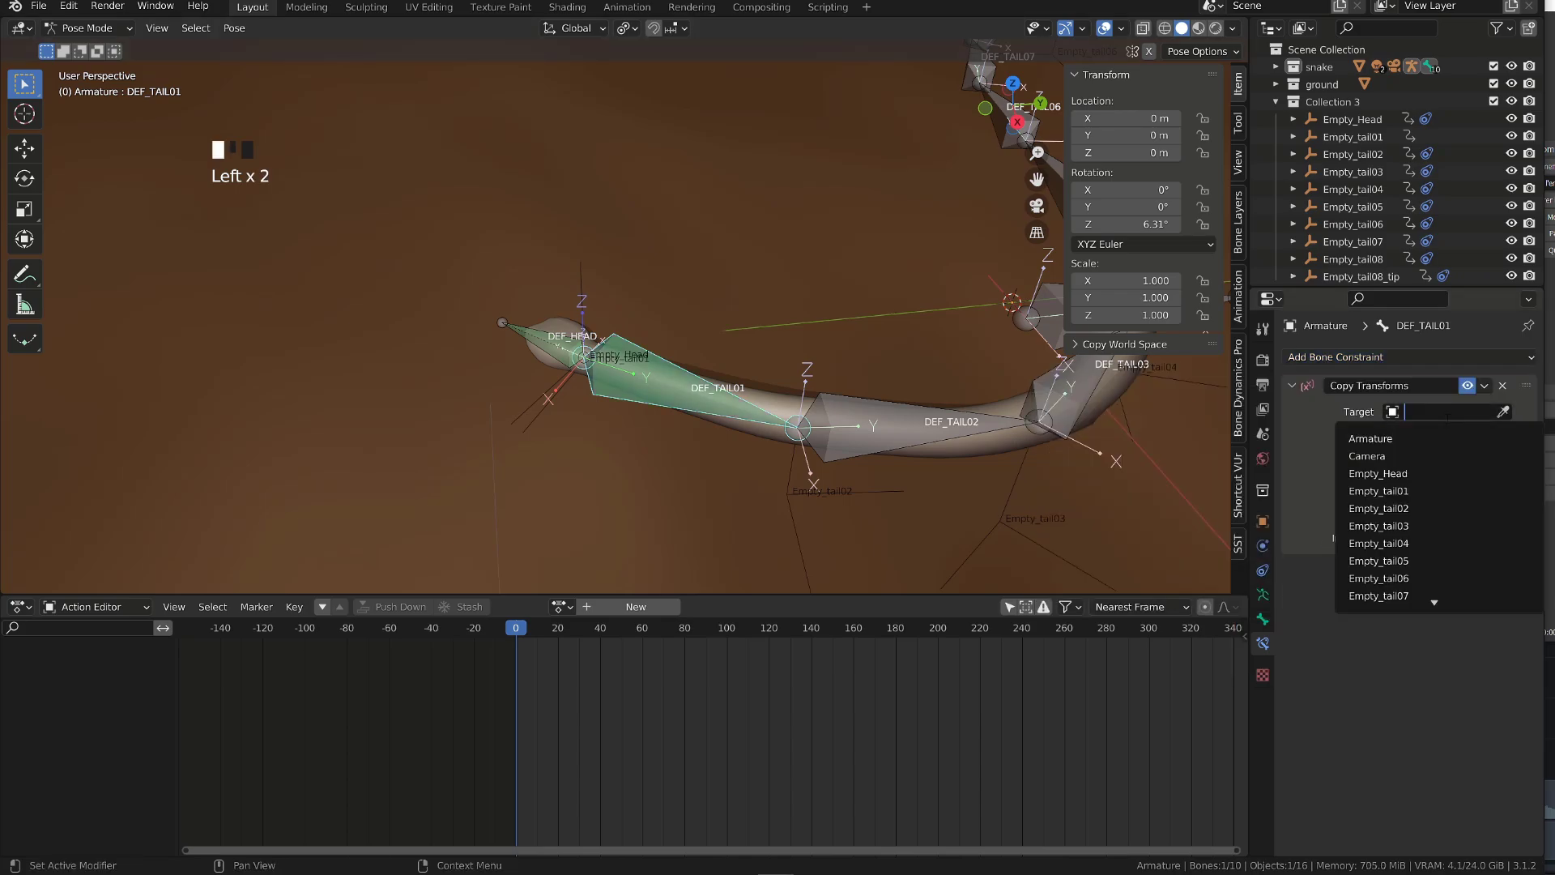
{"action": "left_click", "coordinate": [1387, 491]}
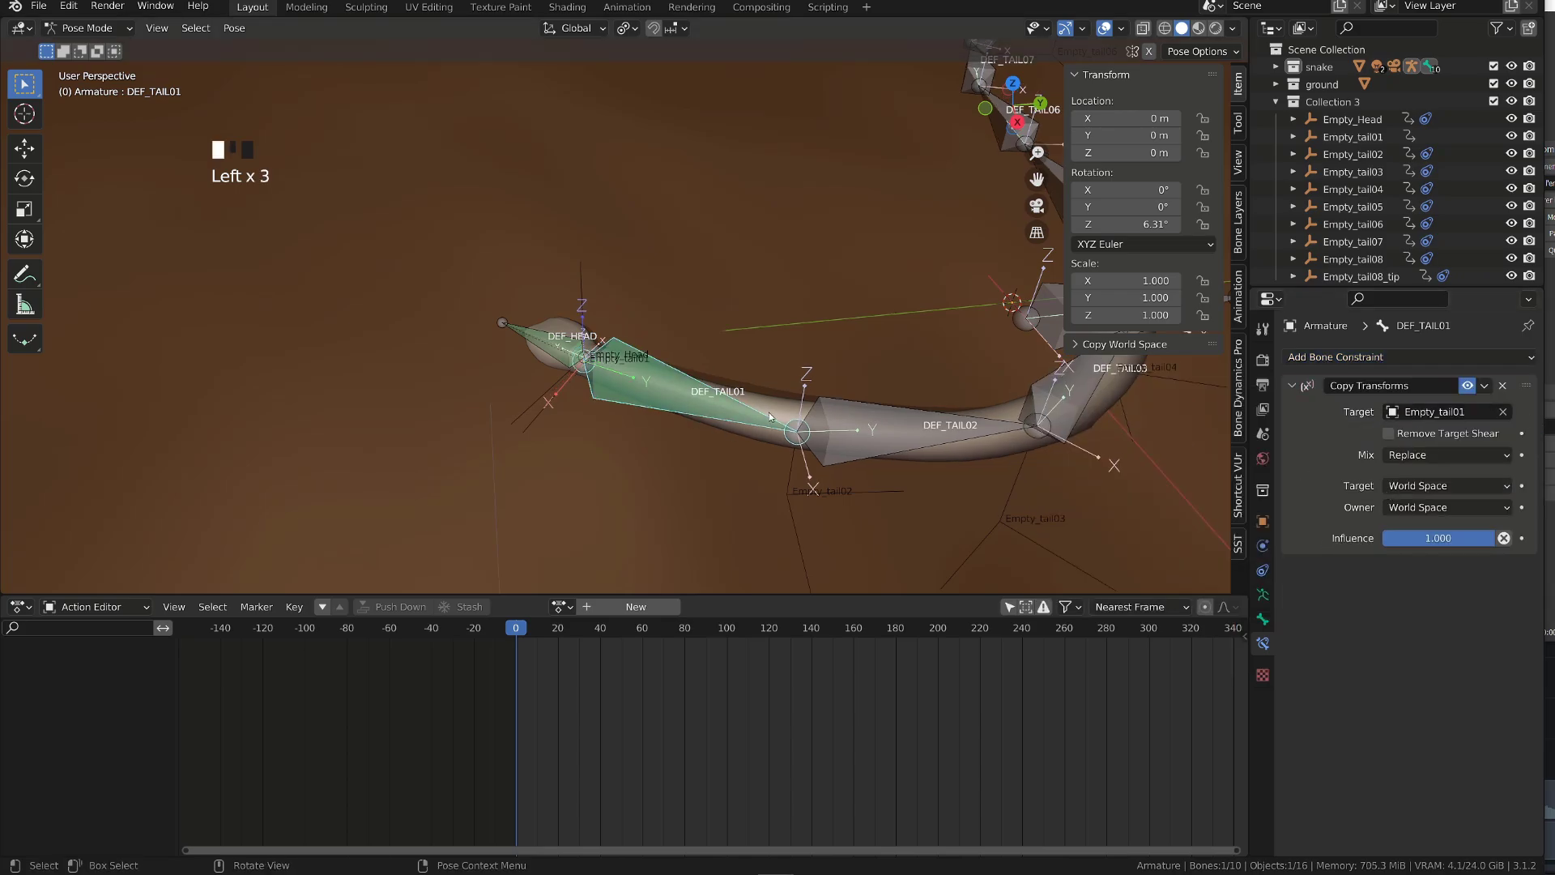
{"action": "left_click", "coordinate": [768, 475]}
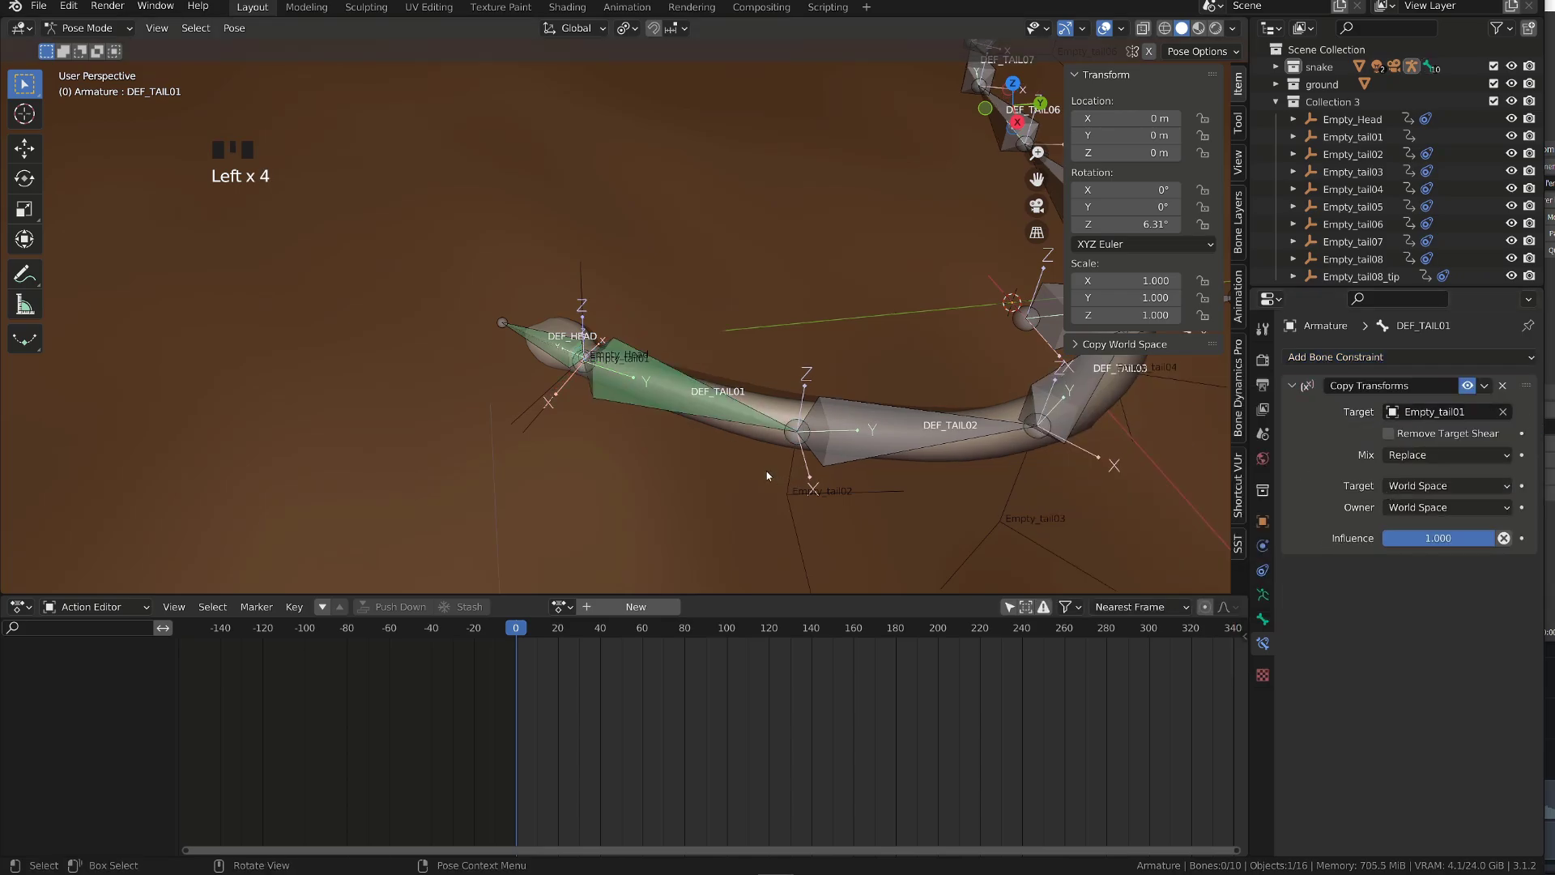
- Test-move Empty_tail01 in Object Mode, cancel the move, and examine how the first tail bone lines up with the empties
{"action": "key", "text": "ctrl+Tab"}
{"action": "left_click", "coordinate": [540, 423]}
{"action": "scroll", "coordinate": [716, 476], "scroll_direction": "down", "scroll_amount": 2}
{"action": "middle_click_drag", "start_coordinate": [716, 477], "coordinate": [715, 447]}
{"action": "key", "text": "g"}
{"action": "right_click", "coordinate": [694, 330]}
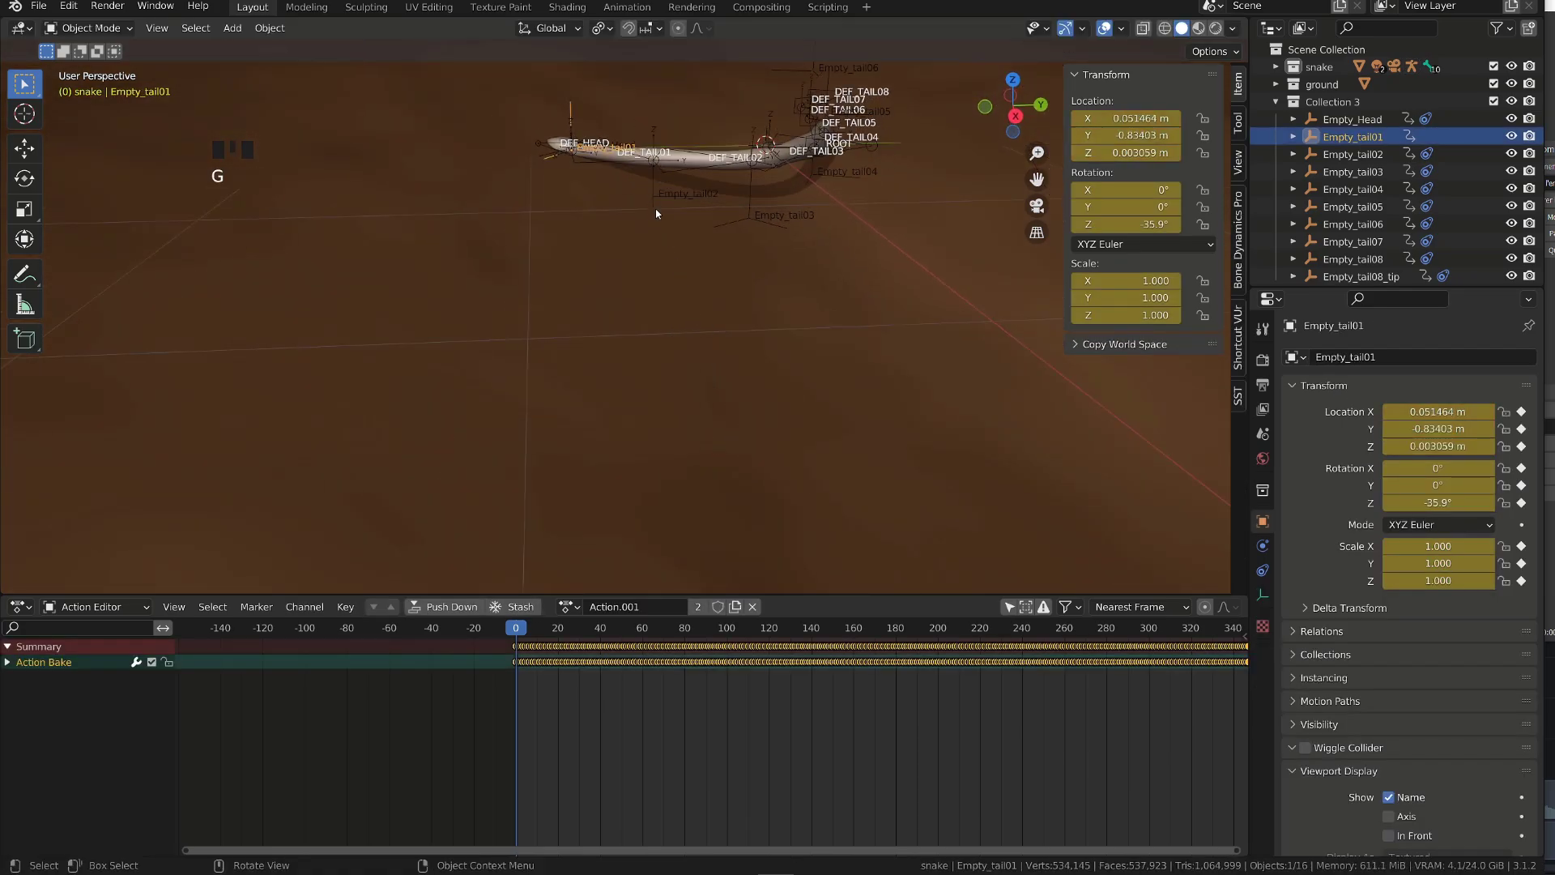
{"action": "middle_click_drag", "start_coordinate": [656, 219], "coordinate": [714, 379]}
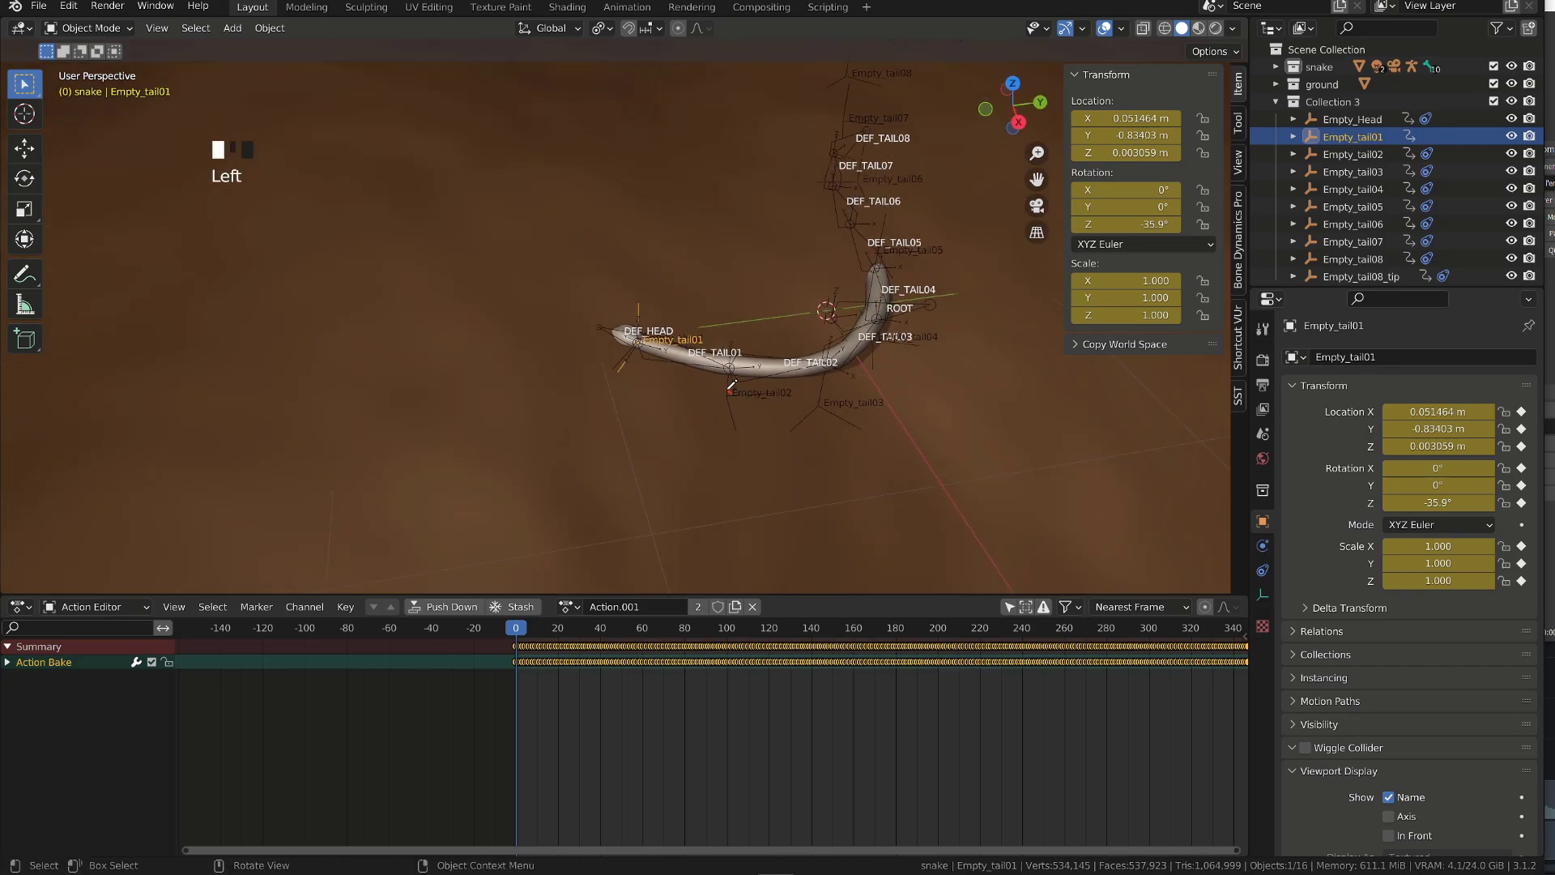
{"action": "scroll", "coordinate": [732, 398], "scroll_direction": "up", "scroll_amount": 3}
{"action": "scroll", "coordinate": [867, 468], "scroll_direction": "down", "scroll_amount": 1}
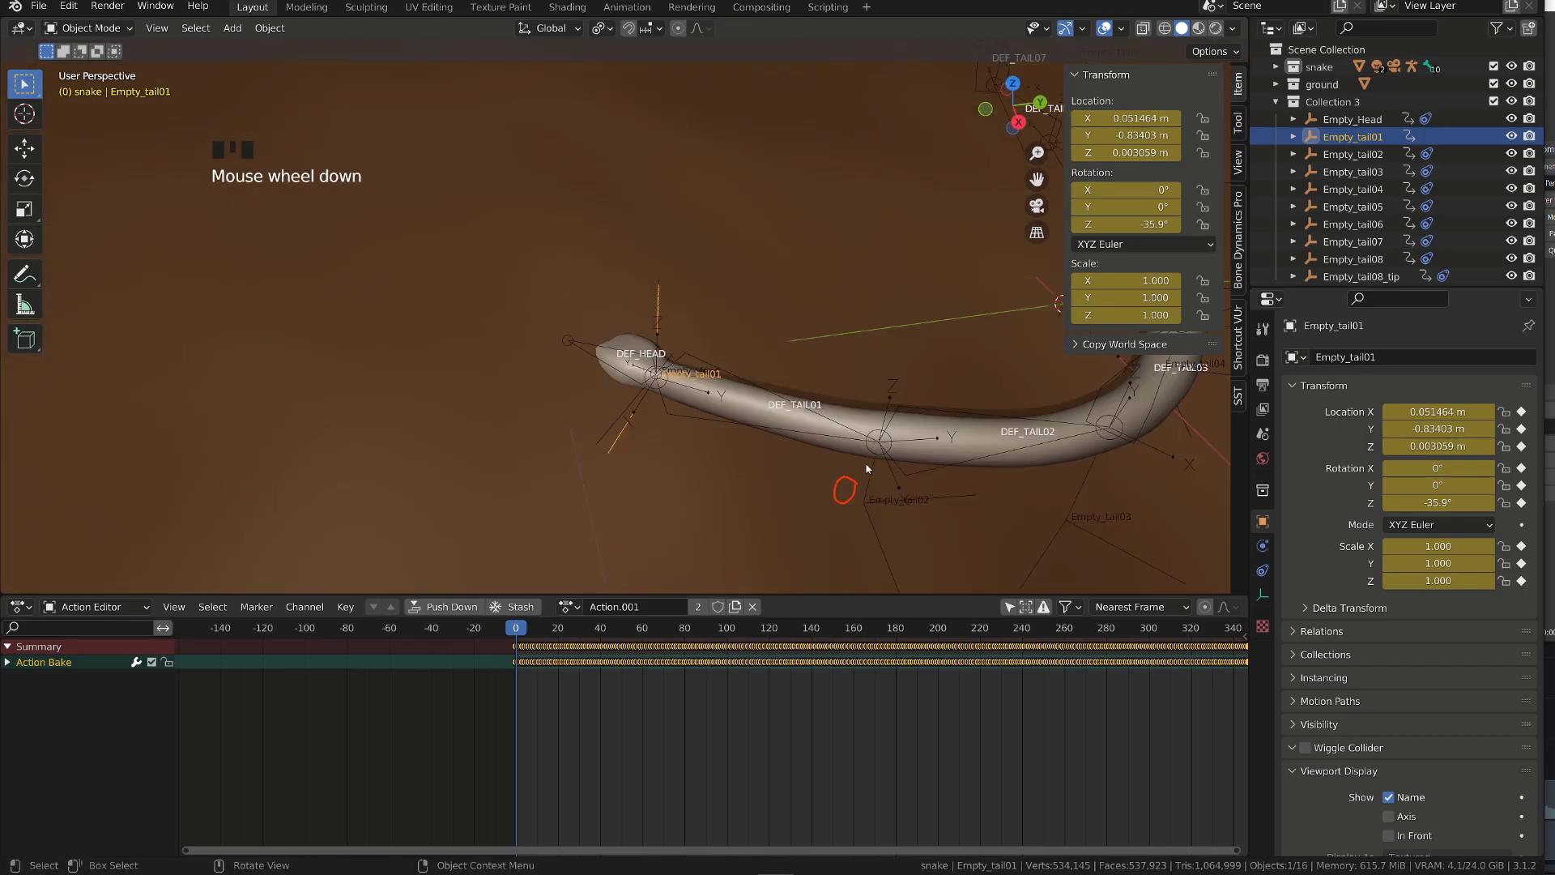
- Add a Stretch To constraint to the DEF_TAIL01 bone, targeting Empty_tail02
{"action": "left_click", "coordinate": [830, 427]}
{"action": "key", "text": "ctrl+Tab"}
{"action": "left_click", "coordinate": [829, 428]}
{"action": "left_click", "coordinate": [1398, 356]}
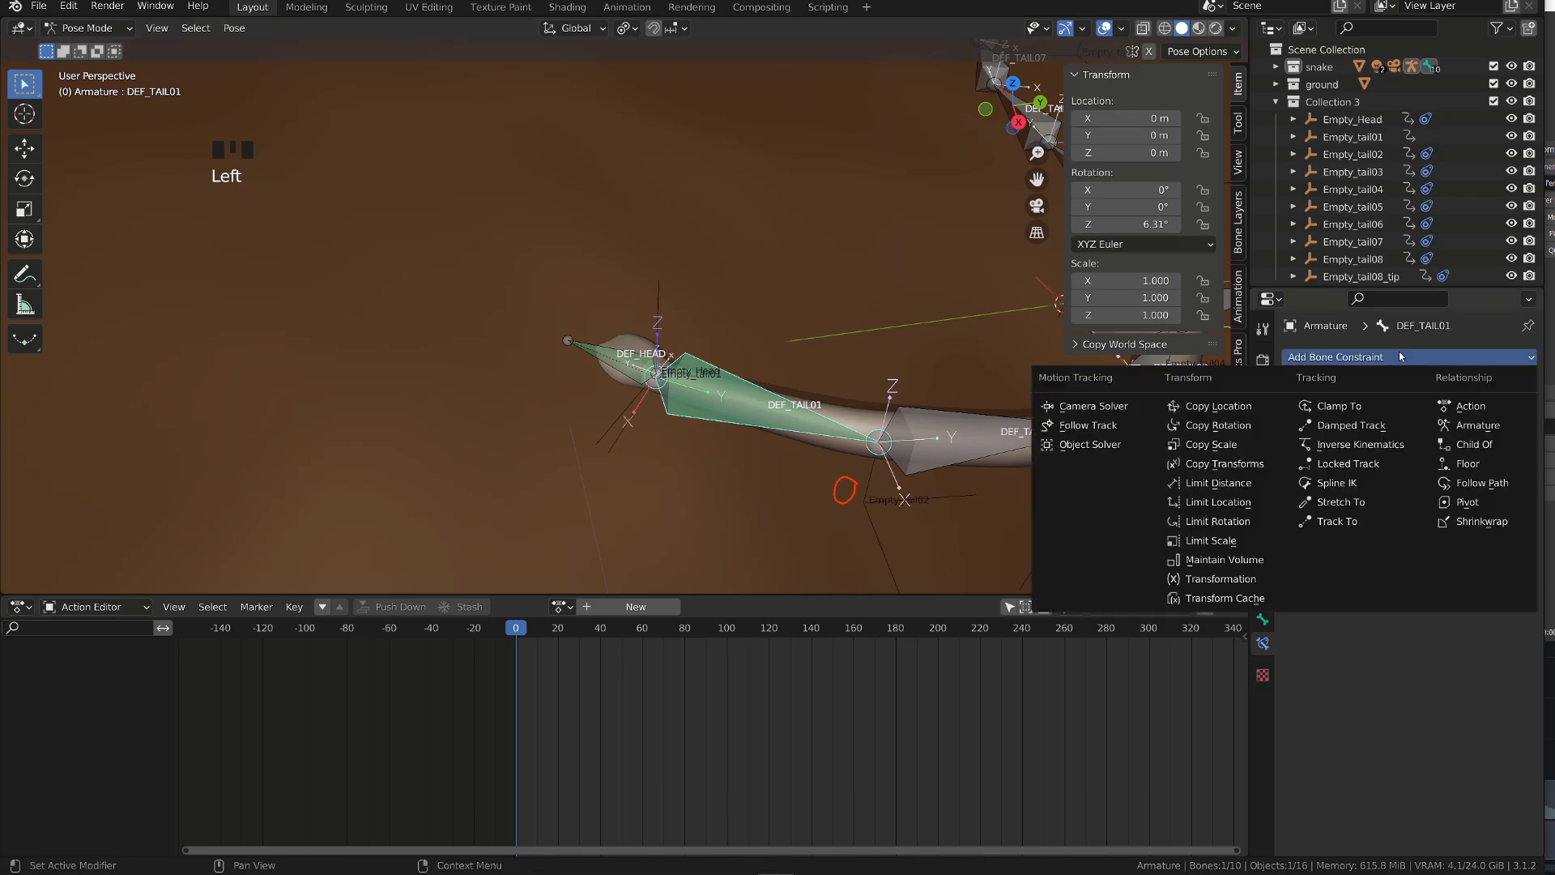
{"action": "left_click", "coordinate": [1360, 502]}
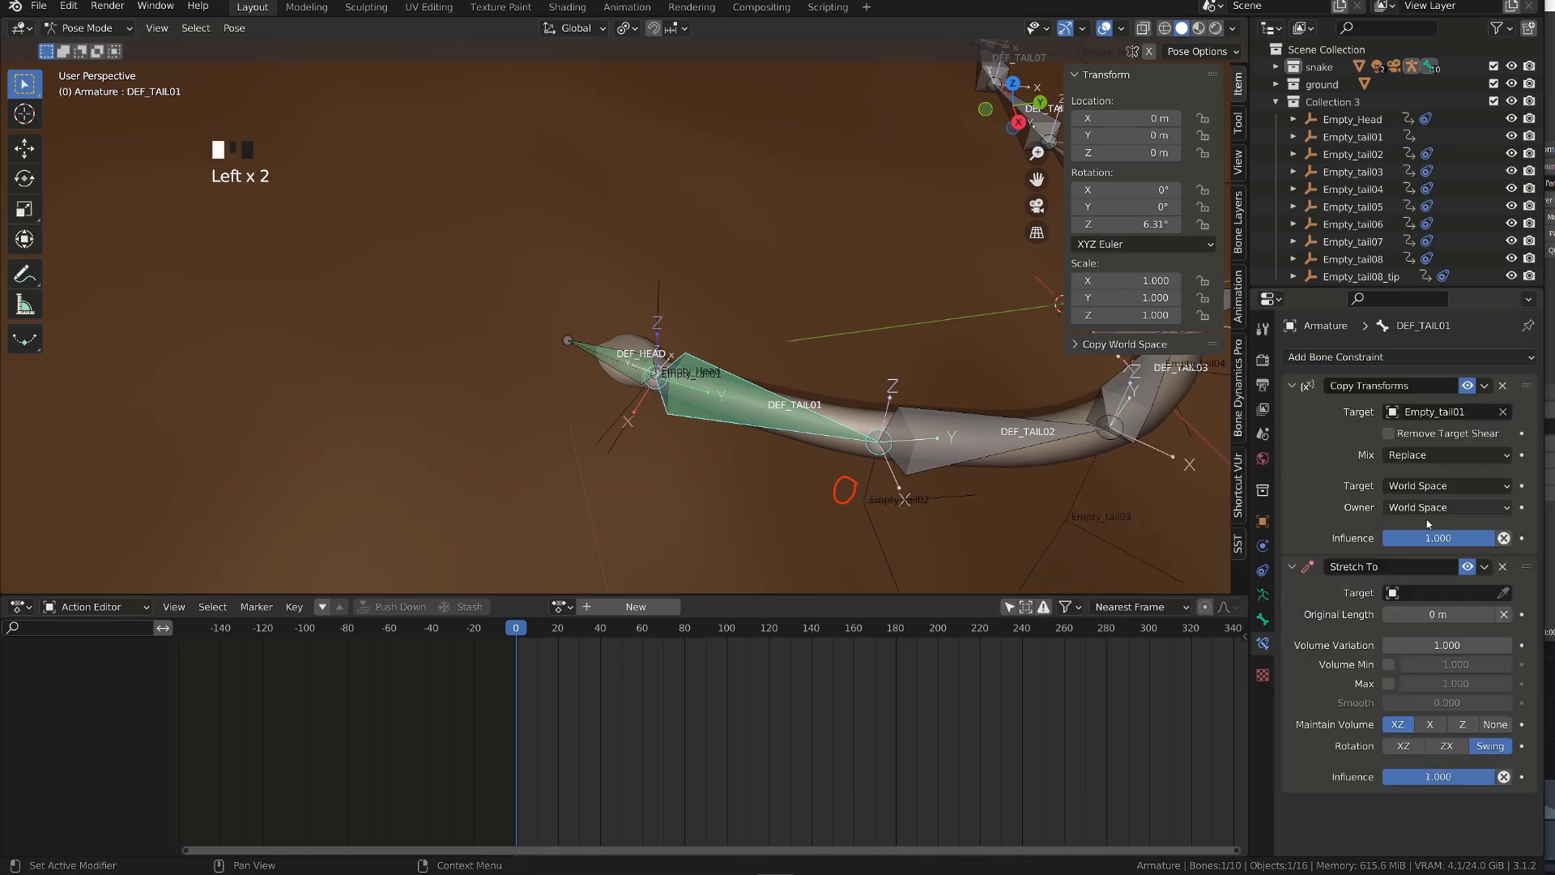
{"action": "left_click", "coordinate": [1437, 592]}
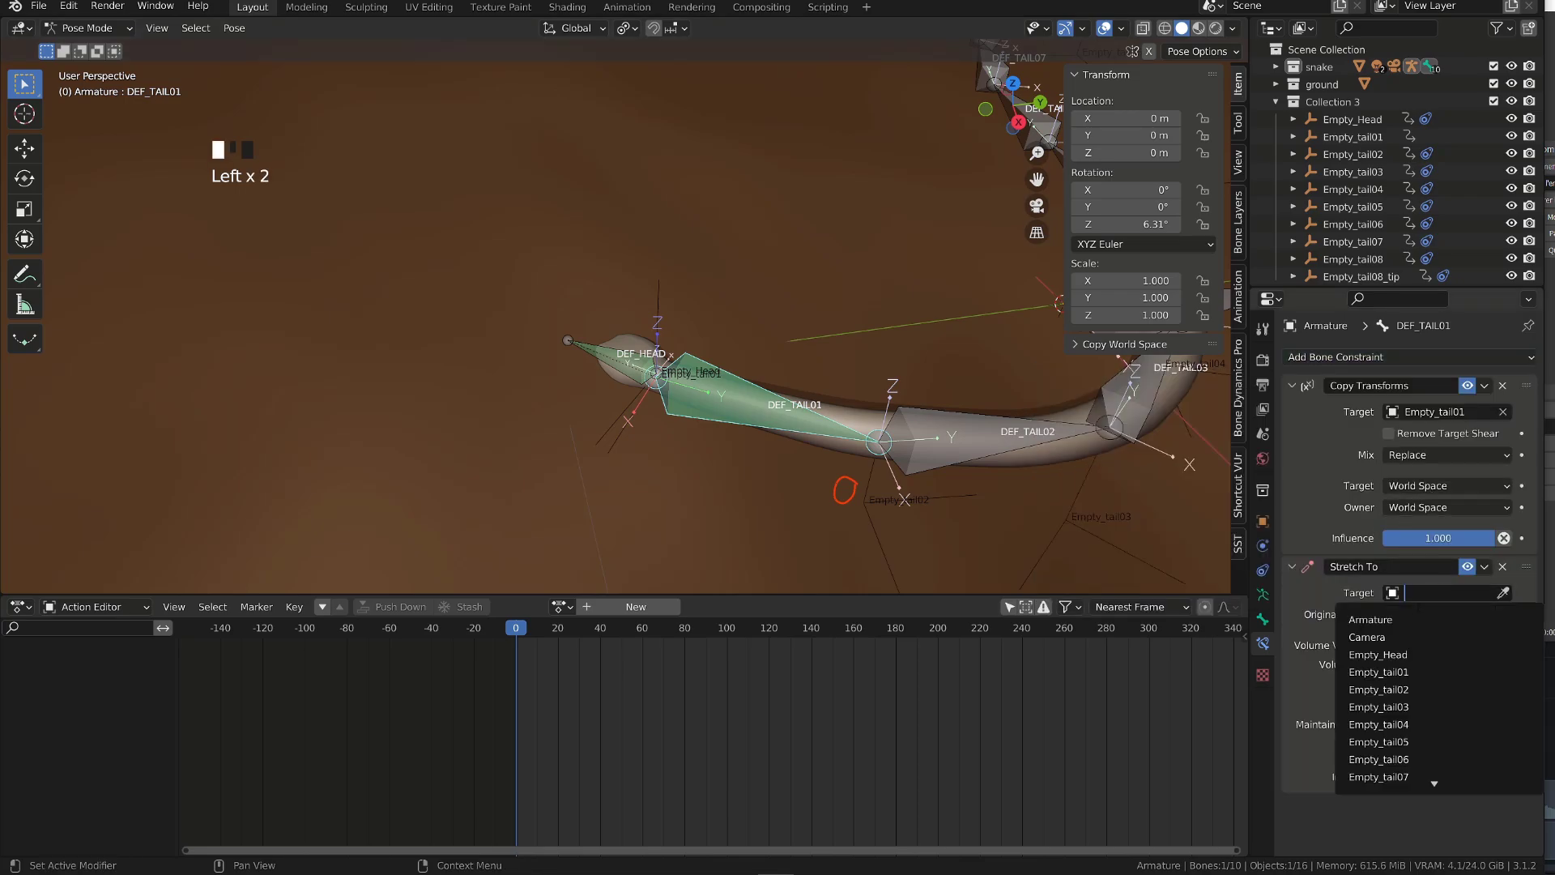
{"action": "left_click", "coordinate": [1409, 688]}
- Add a Copy Transforms constraint to the DEF_TAIL02 bone, targeting Empty_tail02
{"action": "middle_click_drag", "start_coordinate": [916, 533], "coordinate": [861, 475]}
{"action": "middle_click_drag", "start_coordinate": [734, 324], "coordinate": [733, 347]}
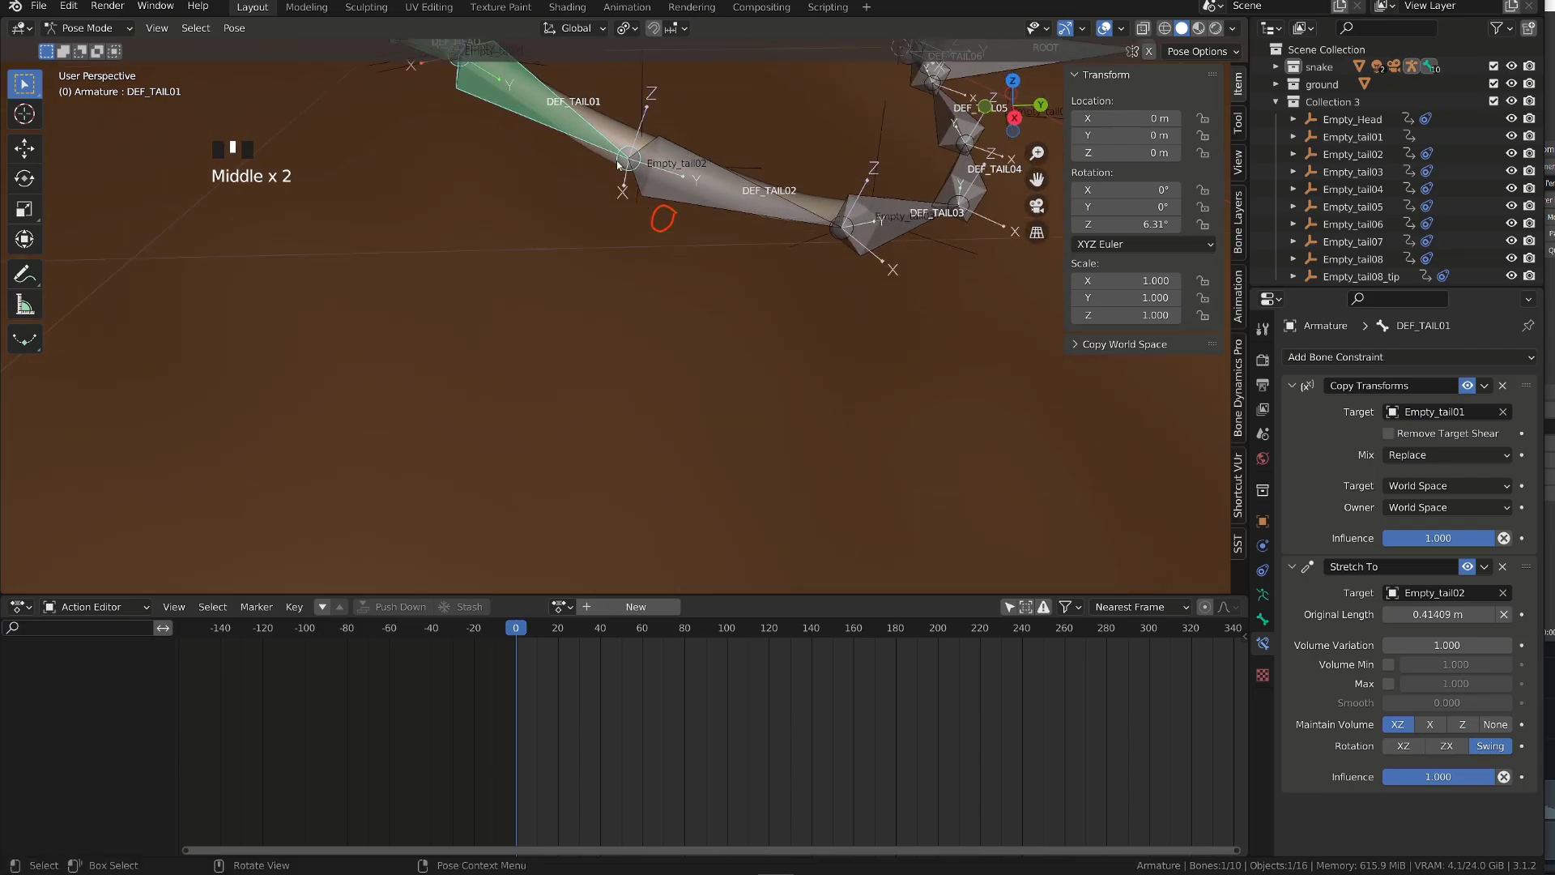
{"action": "middle_click_drag", "start_coordinate": [728, 240], "coordinate": [720, 288], "text": "shift"}
{"action": "left_click", "coordinate": [741, 261]}
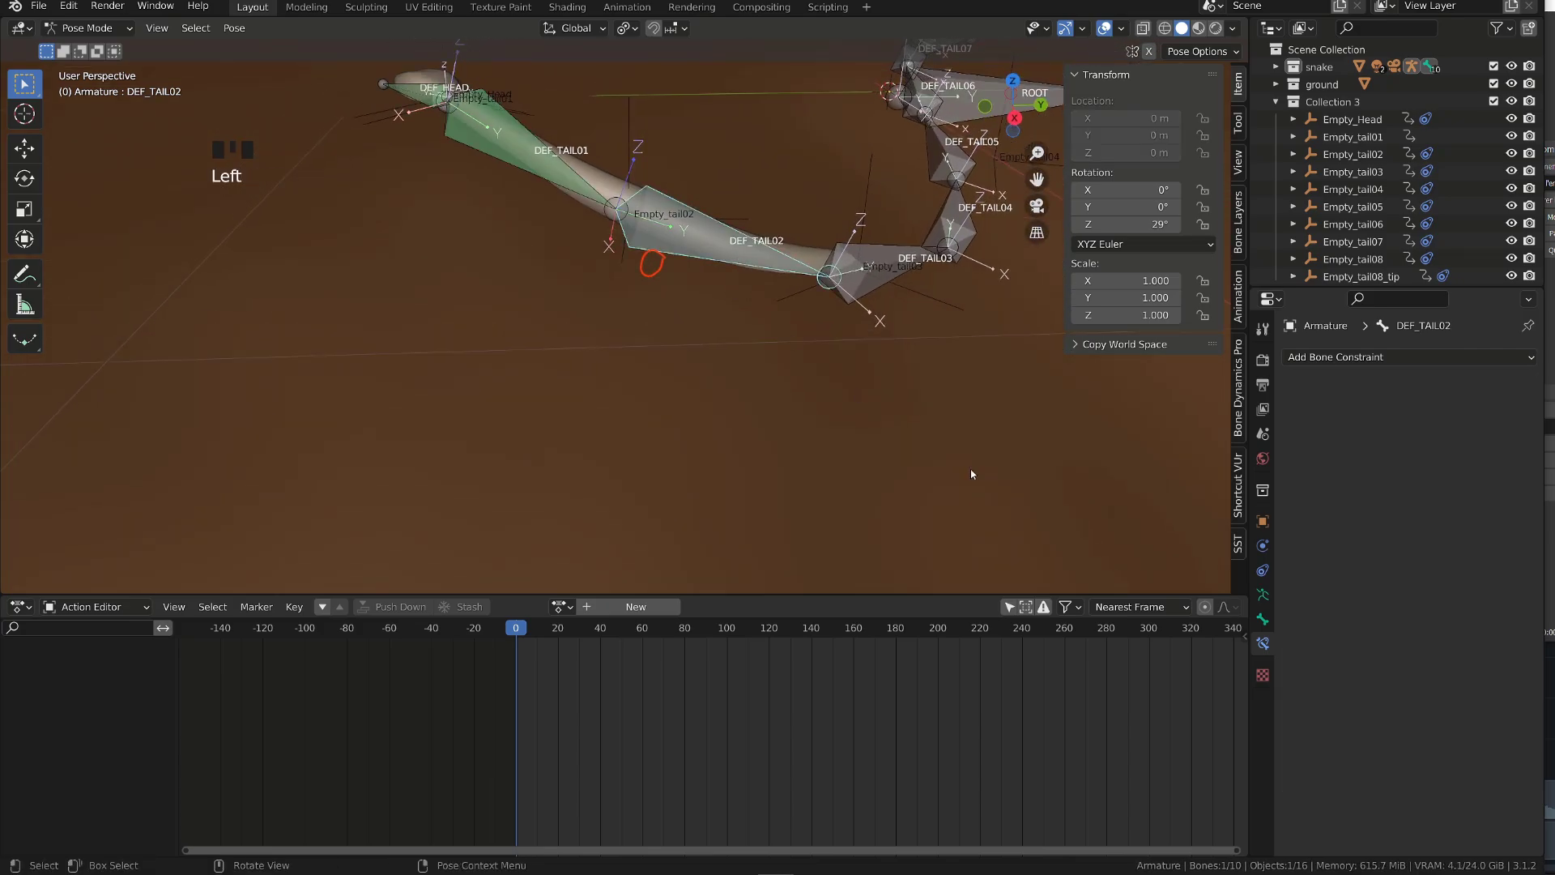
{"action": "left_click", "coordinate": [1423, 360]}
{"action": "left_click", "coordinate": [1227, 470]}
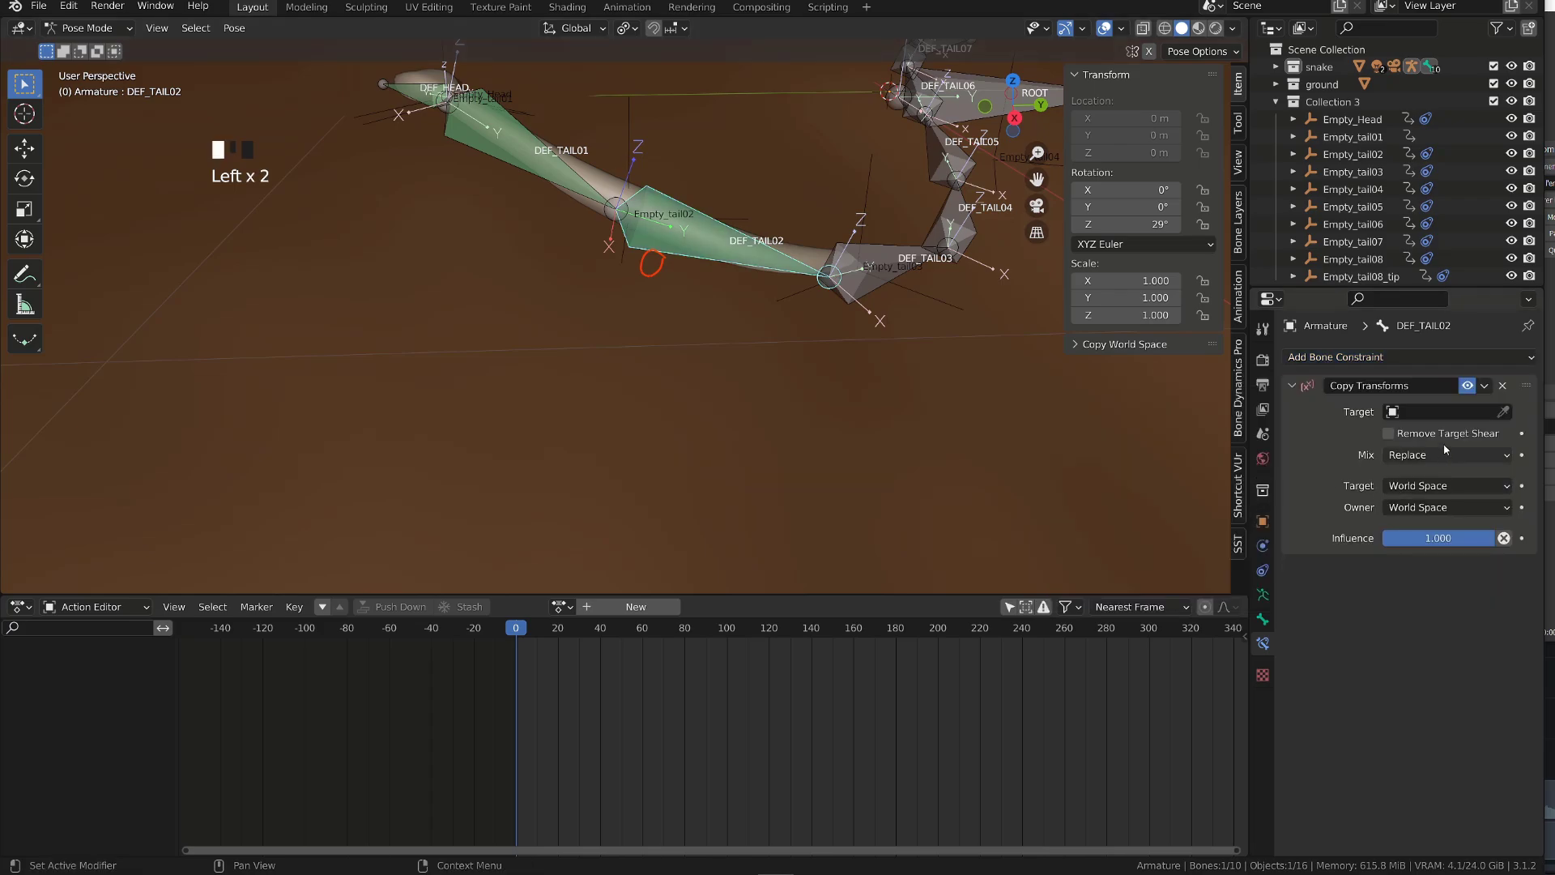
{"action": "left_click", "coordinate": [1441, 411]}
{"action": "left_click", "coordinate": [1426, 526]}
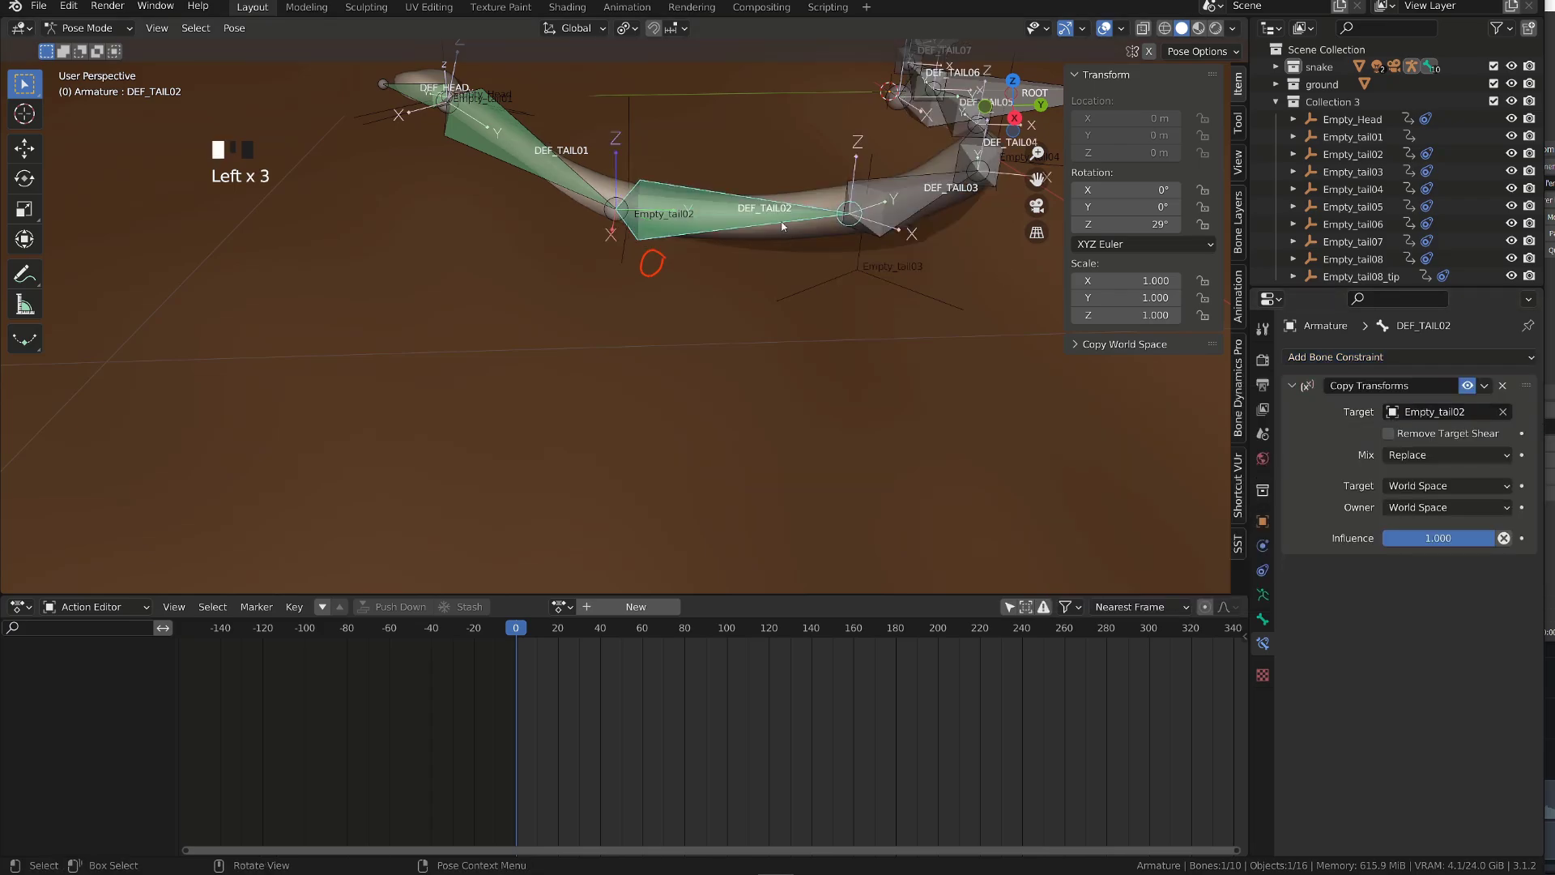
- Add a Stretch To constraint to the DEF_TAIL02 bone, targeting Empty_tail03
{"action": "left_click", "coordinate": [1426, 357]}
{"action": "left_click", "coordinate": [1321, 500]}
{"action": "left_click", "coordinate": [1437, 591]}
{"action": "left_click", "coordinate": [1410, 705]}
- Add a Copy Transforms constraint to the DEF_TAIL03 bone with its matching empty as target, and continue adding bone constraints along the tail
{"action": "middle_click_drag", "start_coordinate": [770, 267], "coordinate": [750, 268]}
{"action": "left_click", "coordinate": [721, 247]}
{"action": "left_click", "coordinate": [1450, 359]}
{"action": "left_click", "coordinate": [1224, 463]}
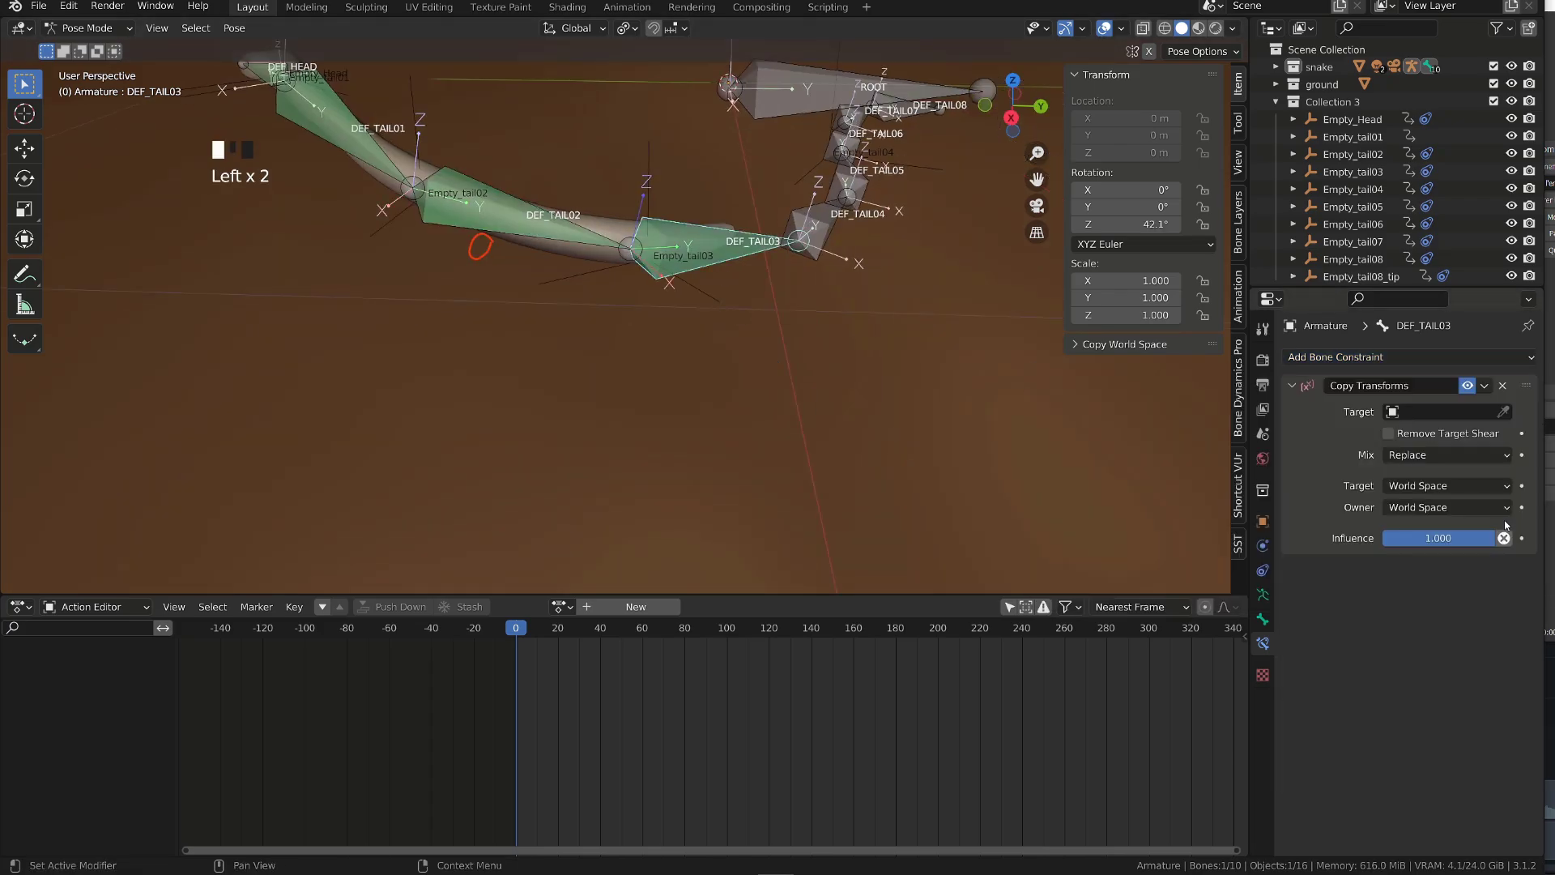
{"action": "left_click", "coordinate": [1441, 411]}
{"action": "left_click", "coordinate": [1426, 544]}
{"action": "left_click", "coordinate": [1417, 357]}
{"action": "left_click", "coordinate": [1227, 469]}
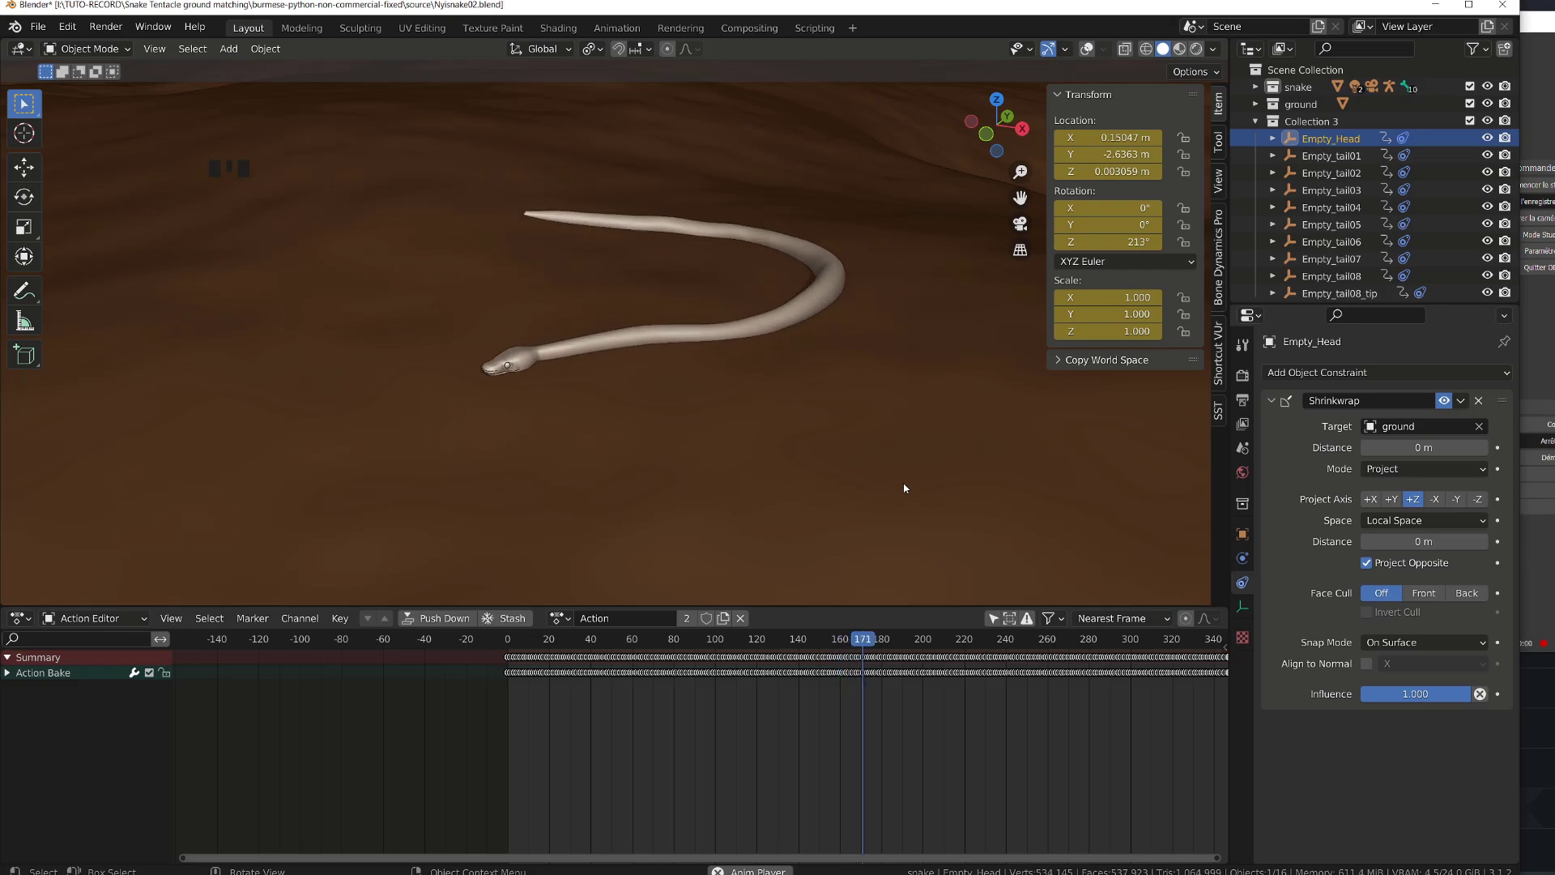
- Stop playback, show the viewport overlays, and set Empty_Head's Shrinkwrap distance to 0.07 m with Snap Mode On Surface
{"action": "key", "text": "space"}
{"action": "key", "text": "shift+alt+z"}
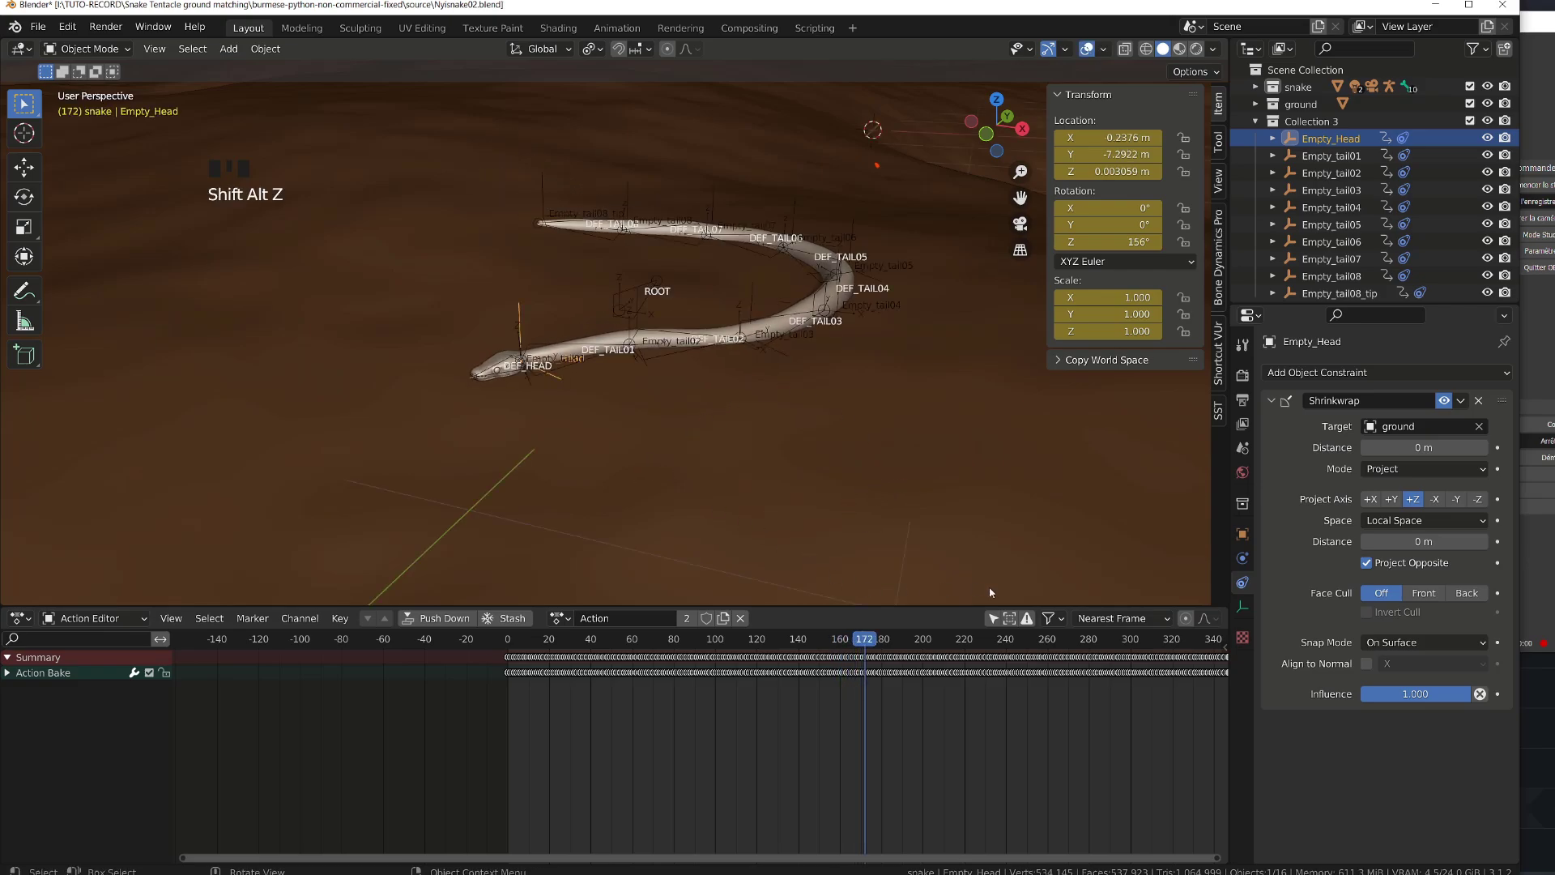
{"action": "left_click", "coordinate": [1376, 643]}
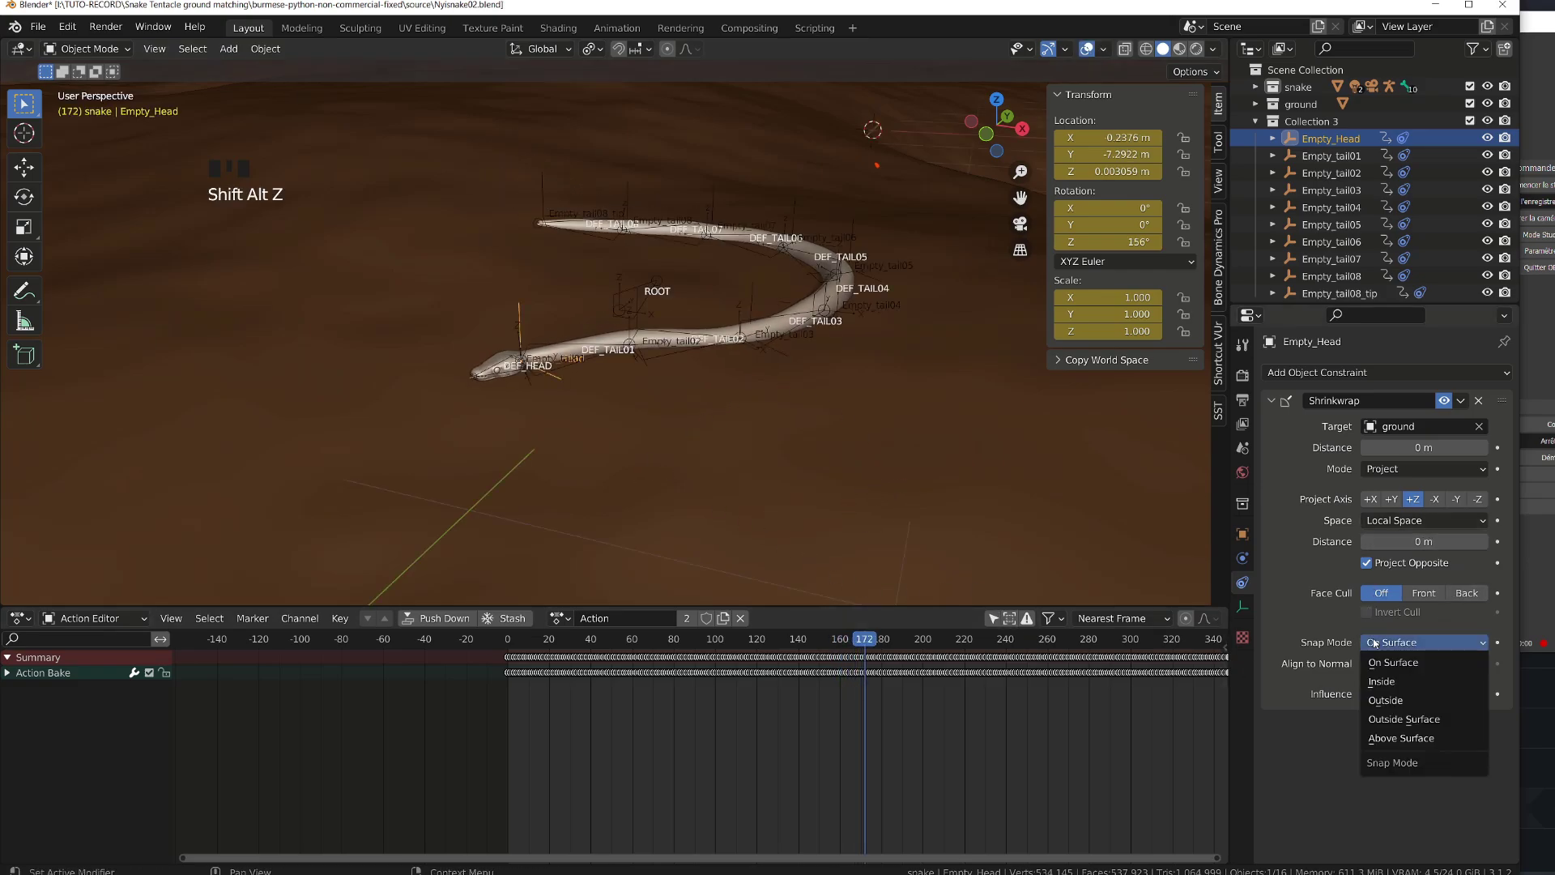
{"action": "left_click", "coordinate": [1411, 663]}
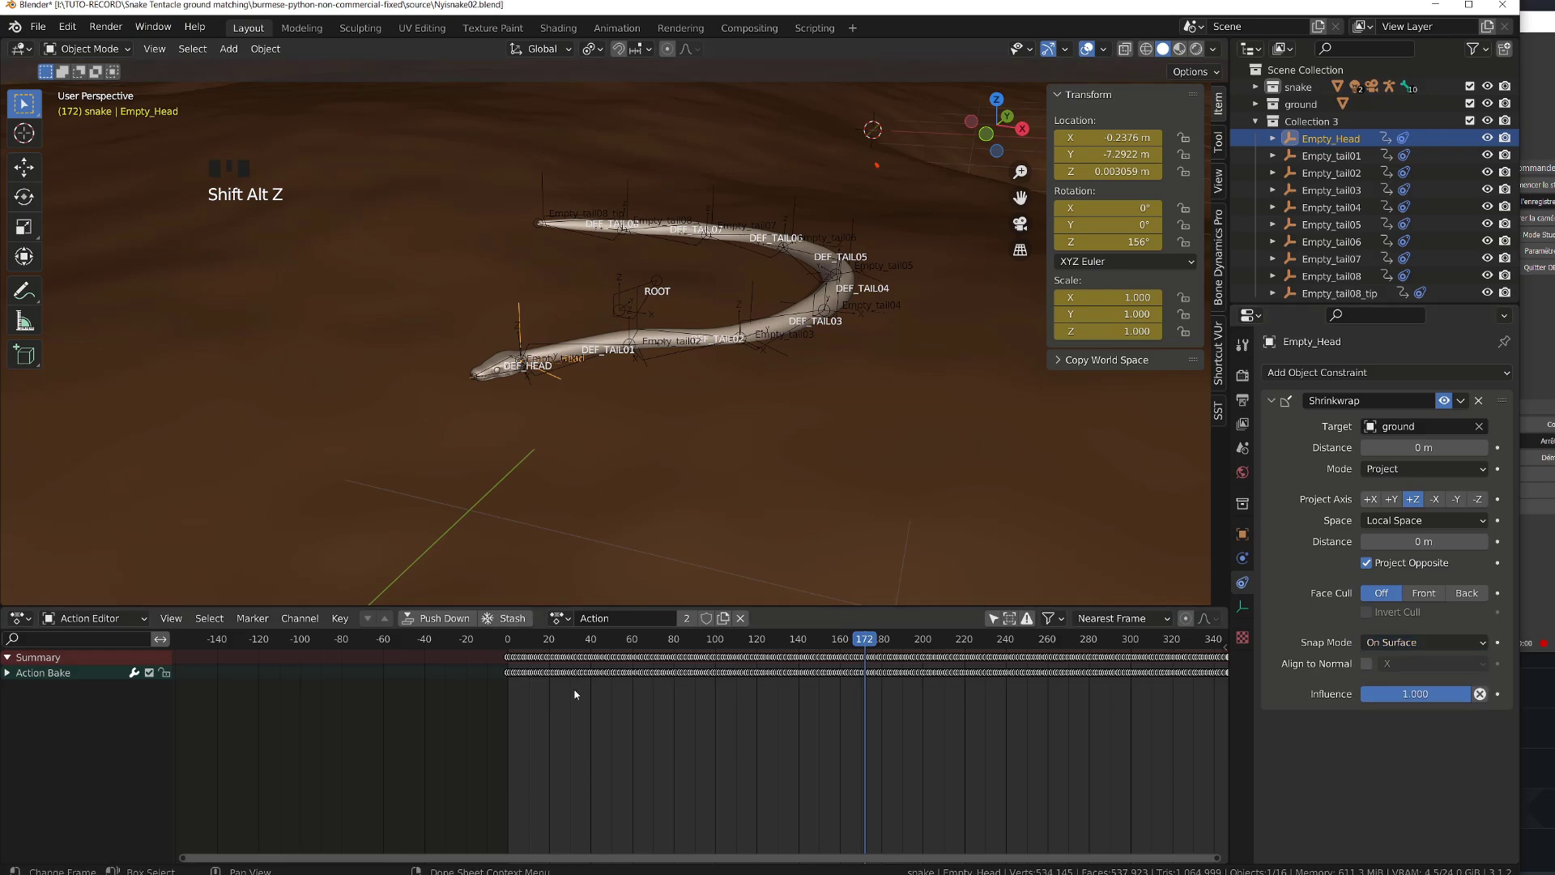
{"action": "left_click_drag", "start_coordinate": [1387, 448], "coordinate": [1421, 447]}
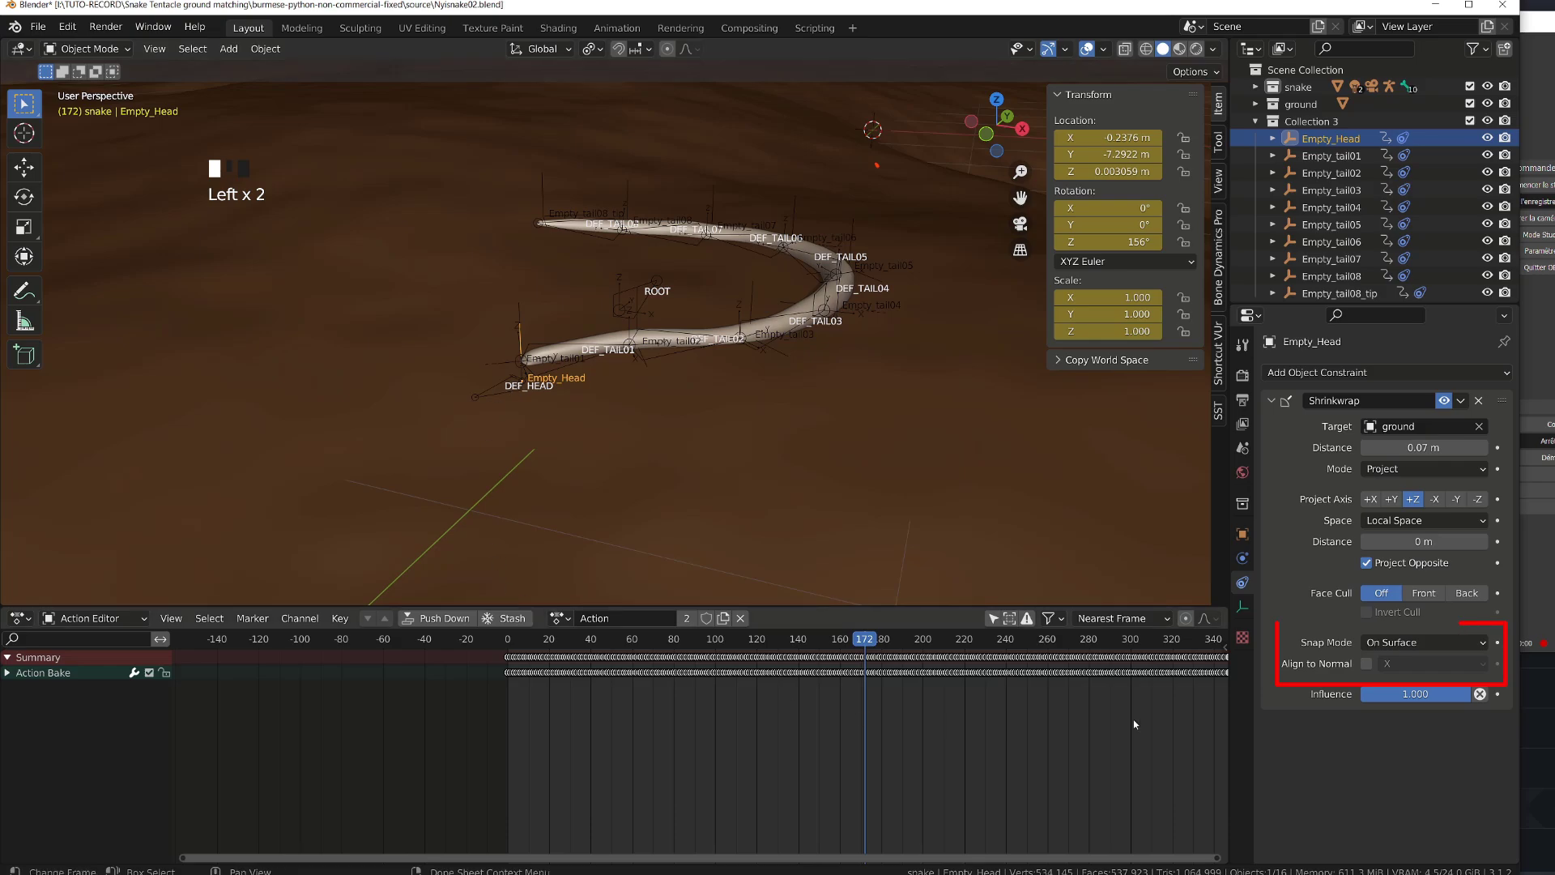
- Set Empty_Head's Shrinkwrap Snap Mode to Above Surface and its distance to 0.02 m
{"action": "left_click", "coordinate": [1475, 642]}
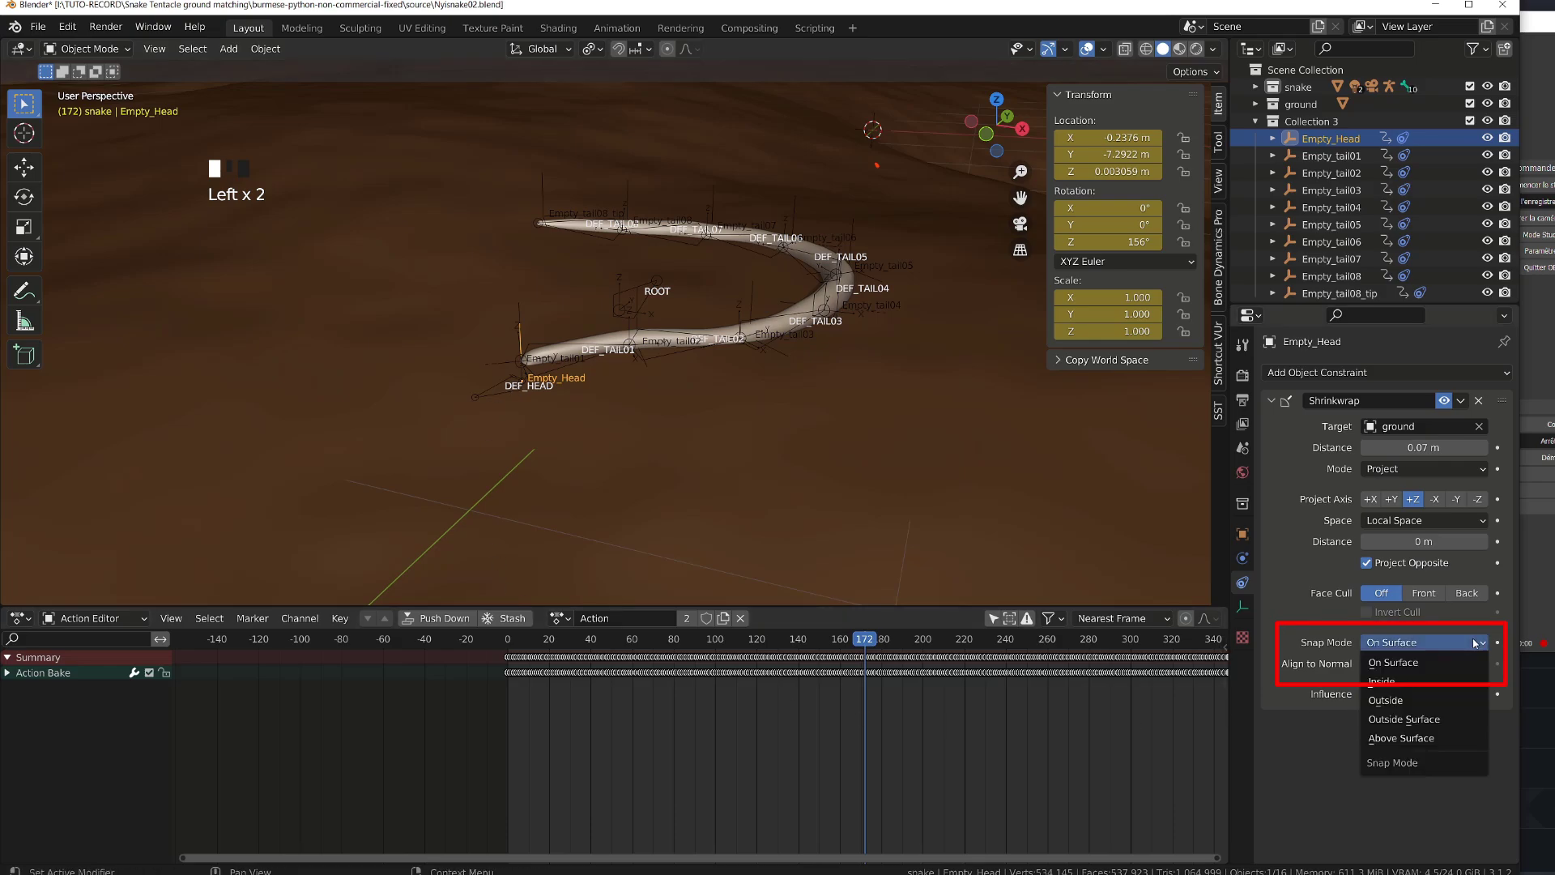
{"action": "left_click", "coordinate": [1424, 737]}
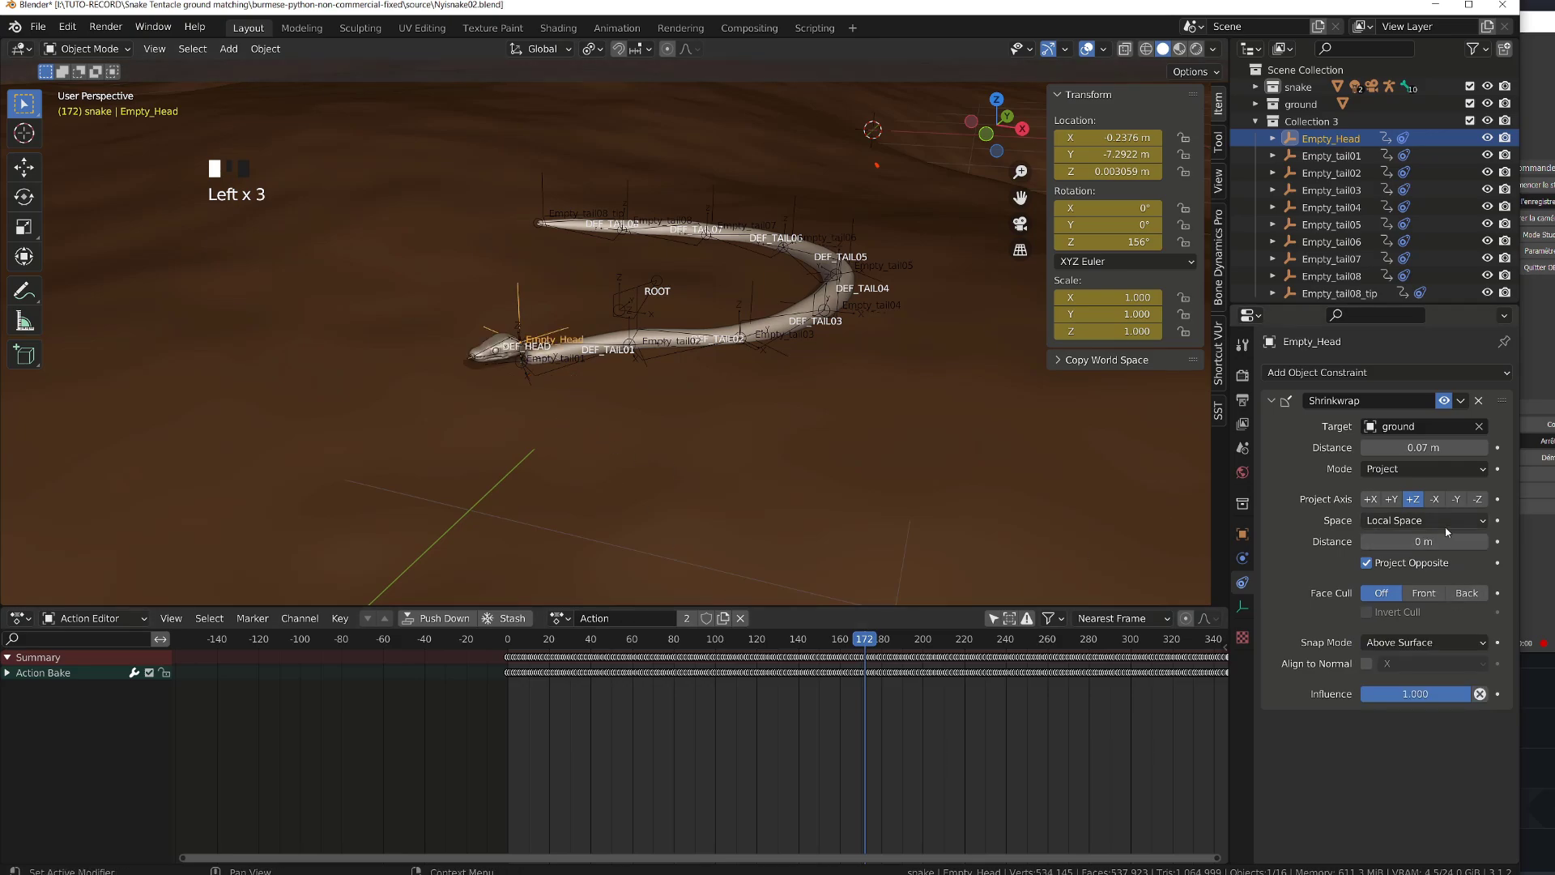
{"action": "left_click", "coordinate": [1424, 448]}
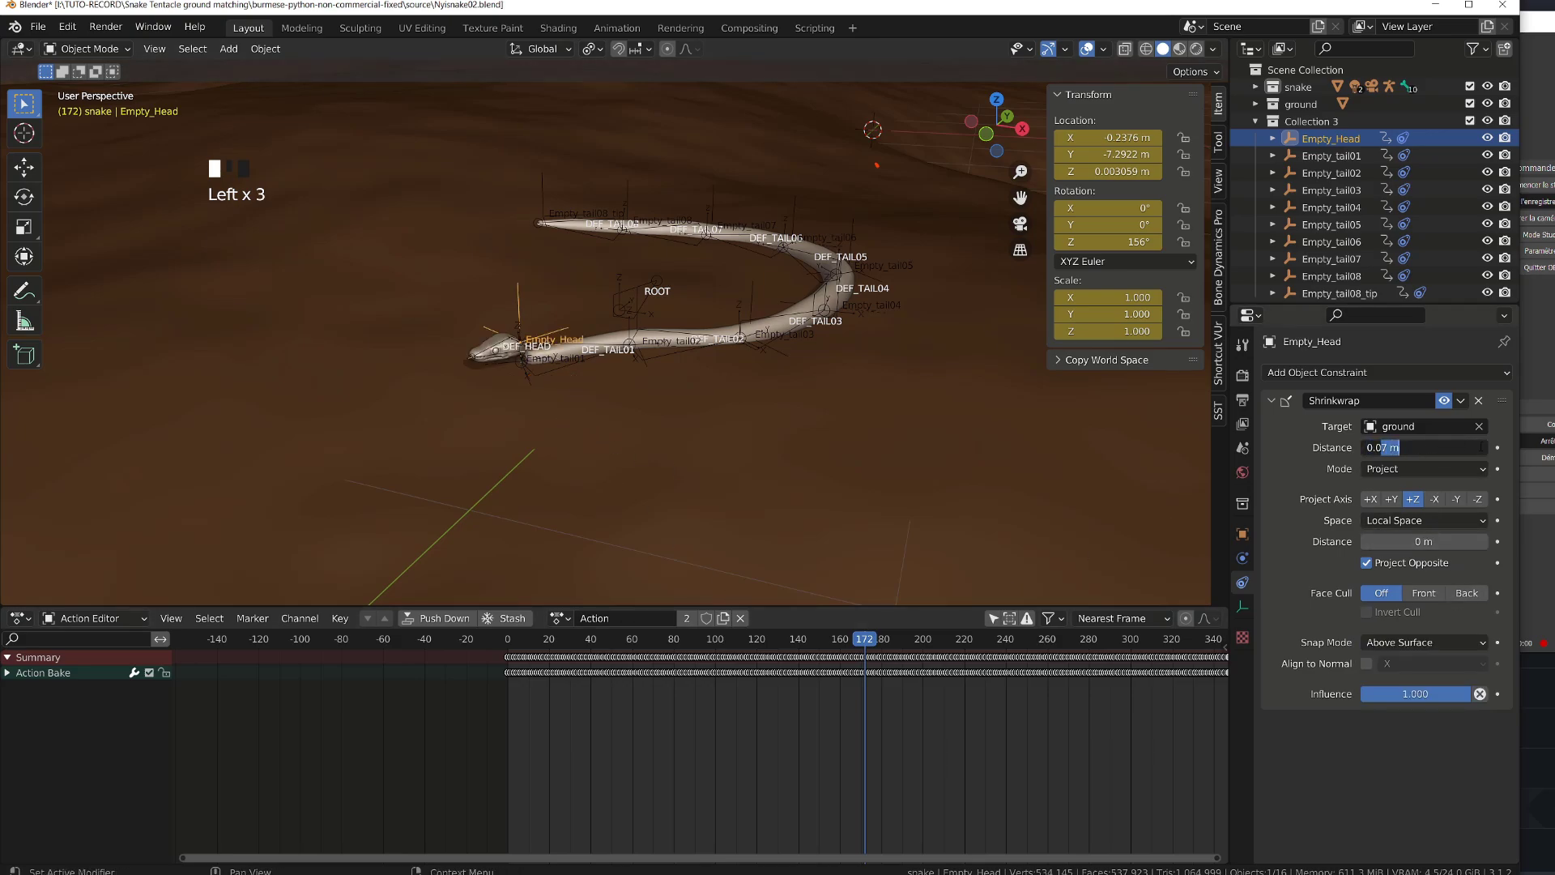
{"action": "type", "text": "2"}
{"action": "key", "text": "Return"}
{"action": "middle_click_drag", "start_coordinate": [516, 431], "coordinate": [510, 417]}
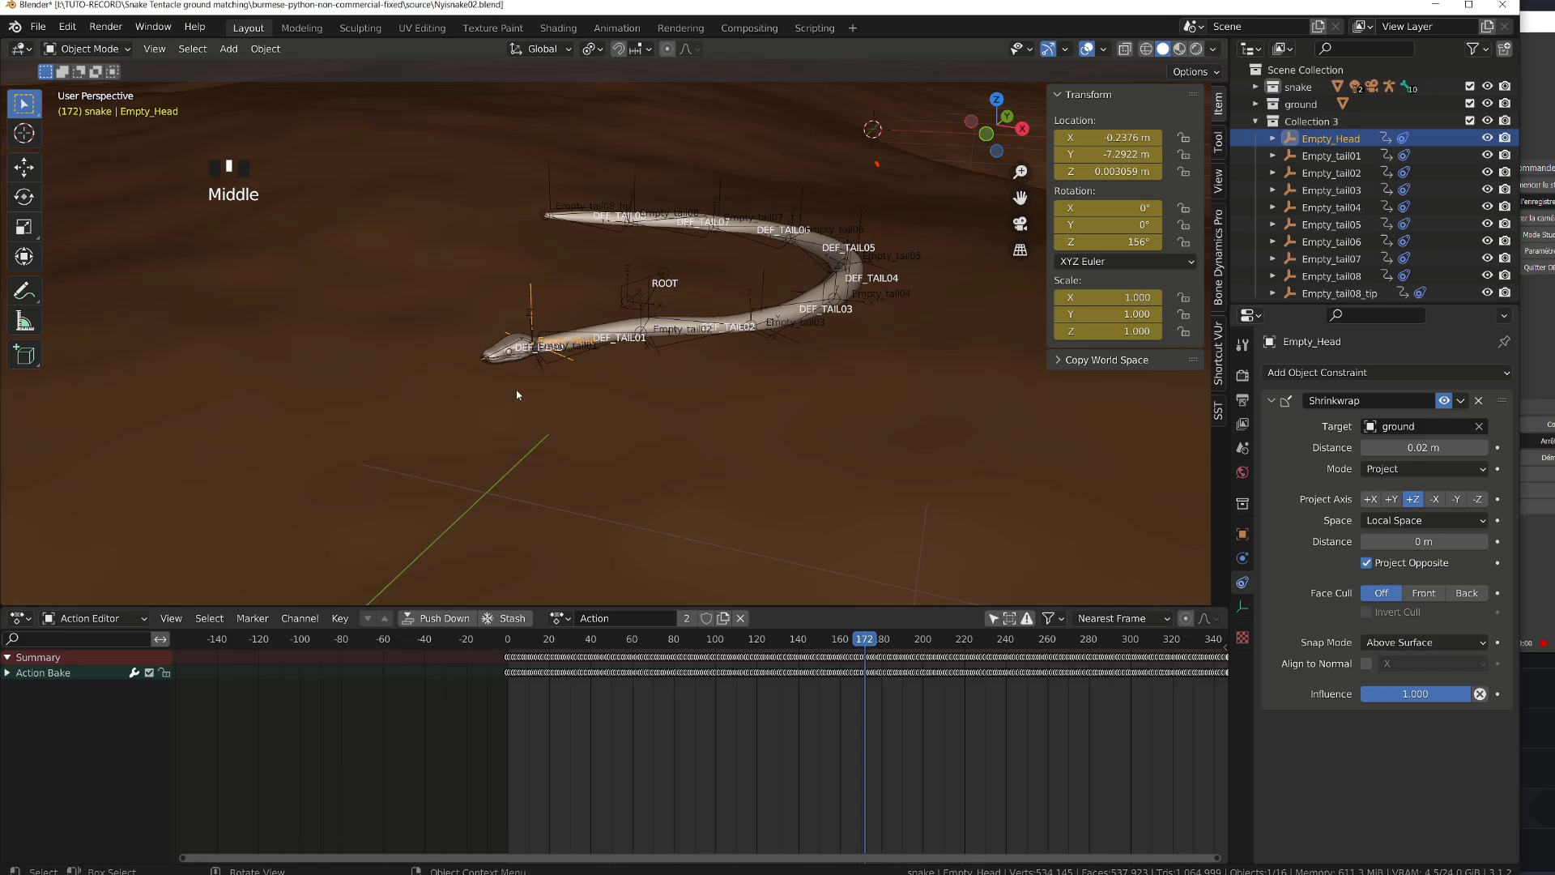
- Select Empty_tail01 to access its Shrinkwrap constraint
{"action": "left_click", "coordinate": [531, 320]}
{"action": "left_click", "coordinate": [529, 316]}
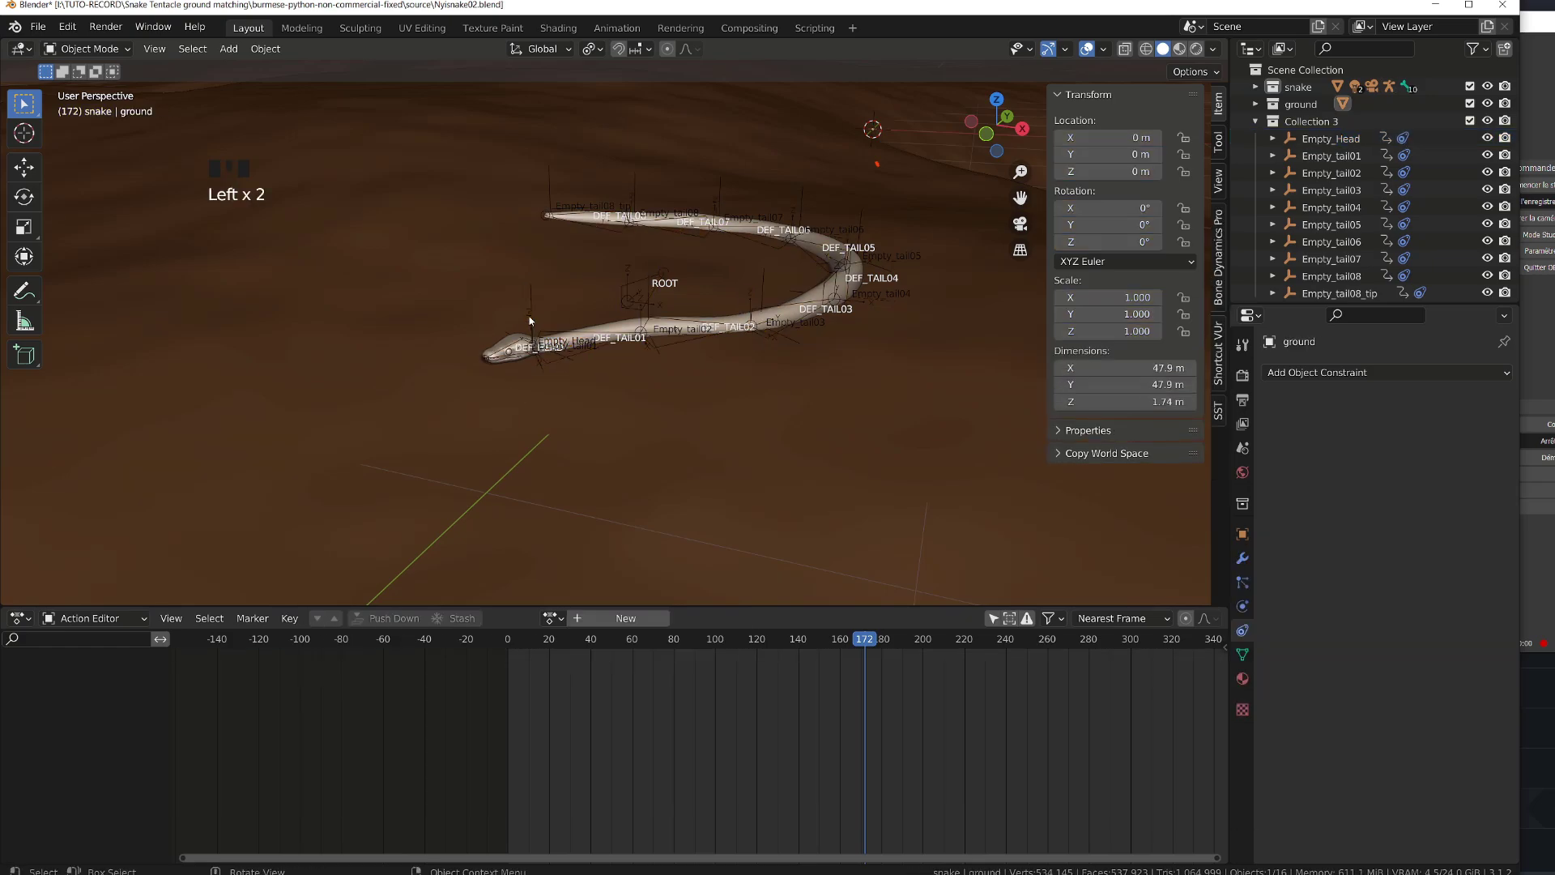
{"action": "left_click", "coordinate": [514, 328]}
{"action": "left_click", "coordinate": [513, 327]}
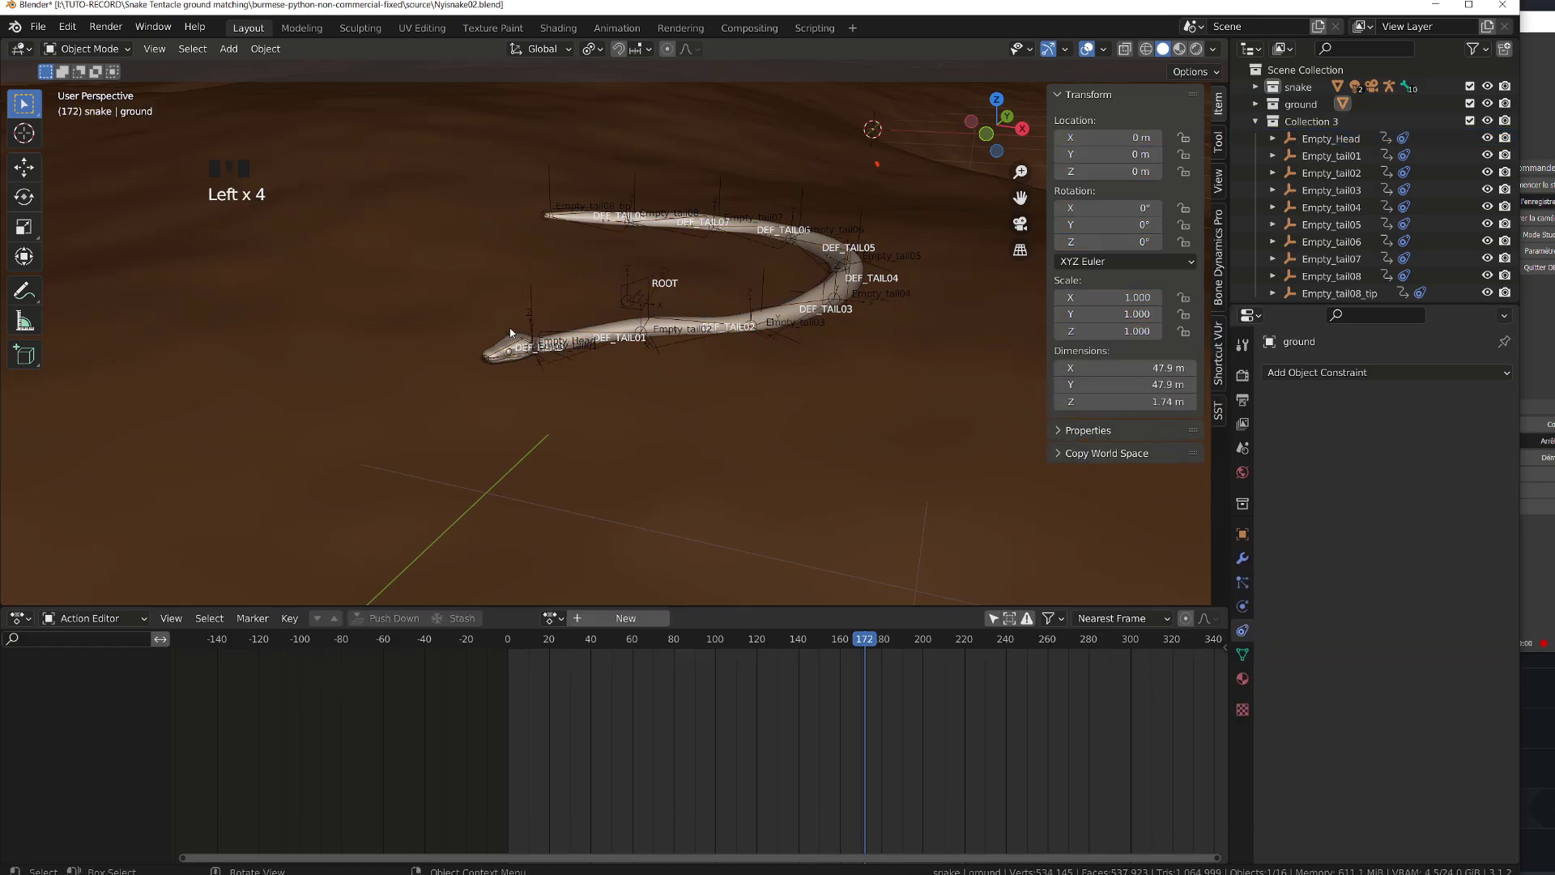
{"action": "left_click", "coordinate": [1334, 157]}
{"action": "left_click", "coordinate": [1333, 157]}
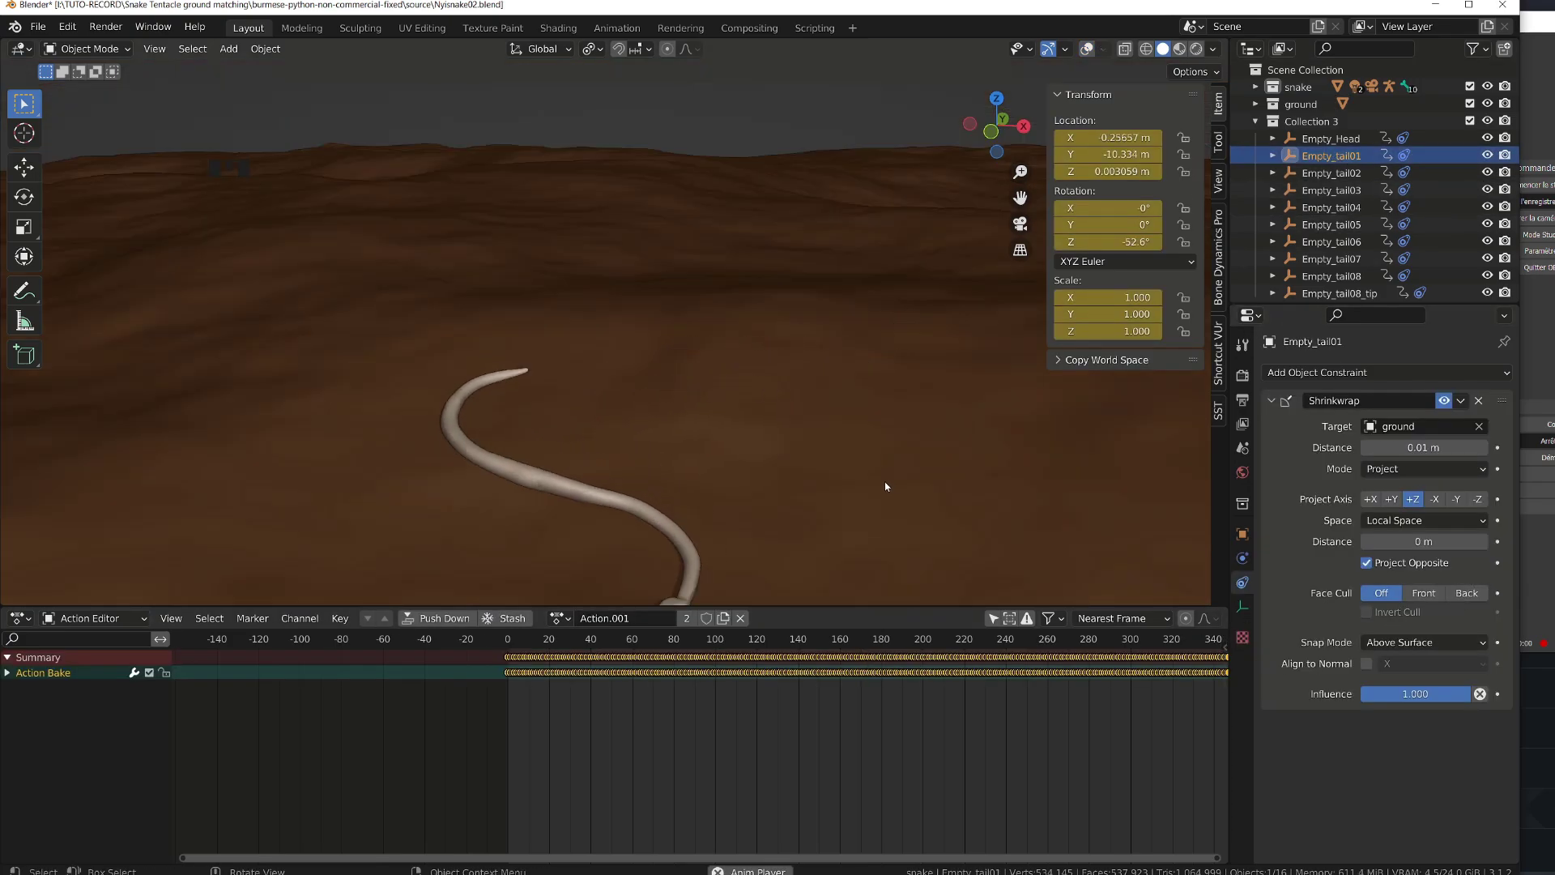
- Scrub through the later frames of the animation and examine how the snake sits on the ground, toggling the viewport overlays
{"action": "left_click", "coordinate": [1094, 647]}
{"action": "left_click_drag", "start_coordinate": [1094, 647], "coordinate": [1144, 655]}
{"action": "middle_click_drag", "start_coordinate": [1002, 515], "coordinate": [1015, 514]}
{"action": "key", "text": "shift+alt+z"}
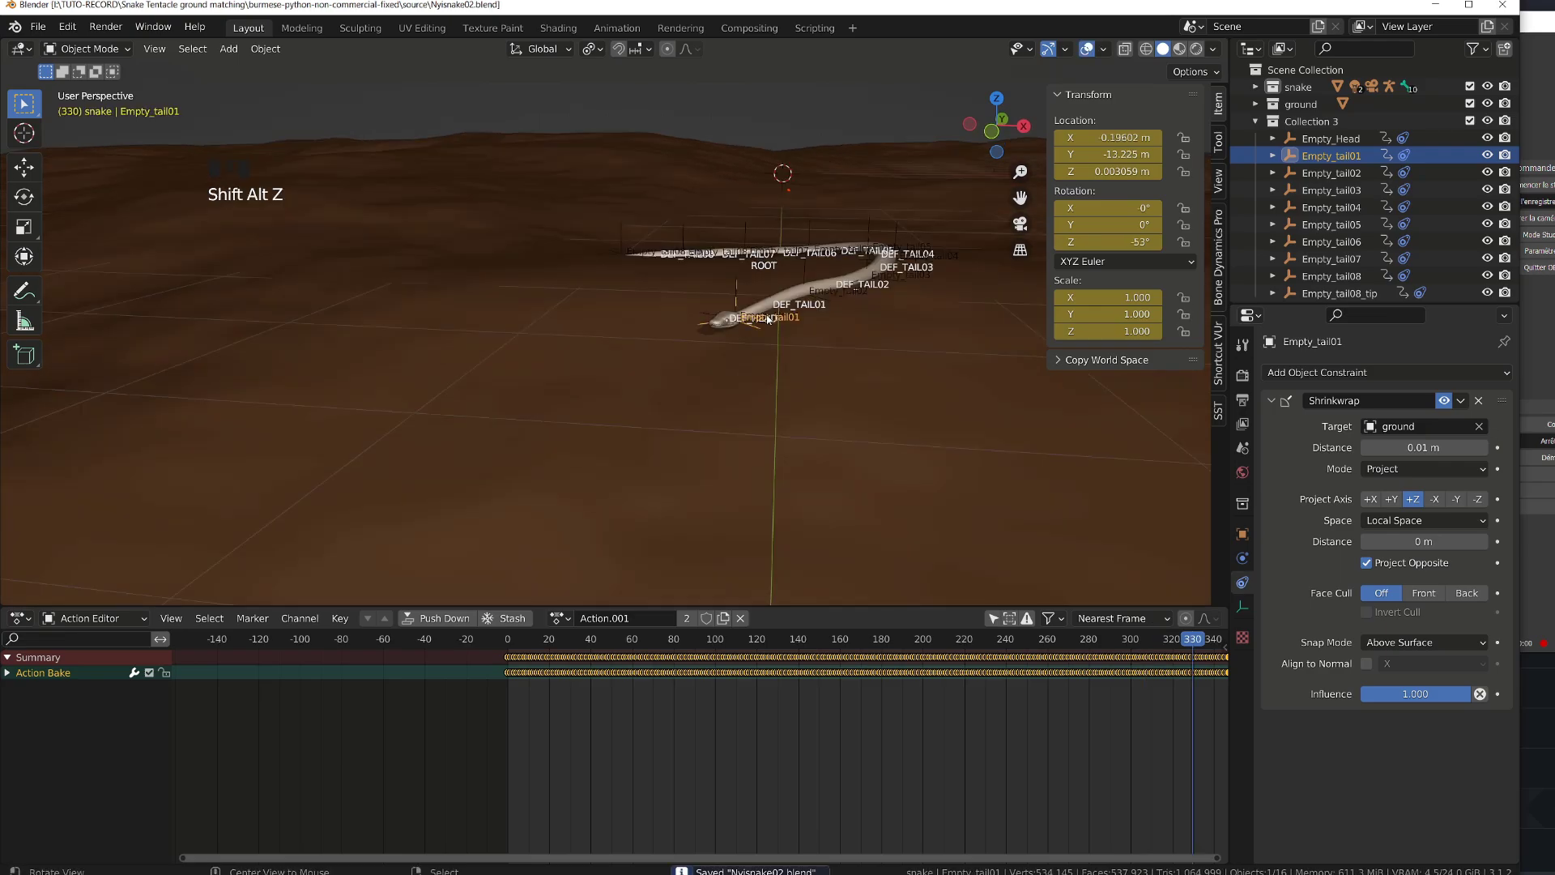
- Select all the snake armature's bones in Pose Mode and bake their action for frames 0 to 797 with Visual Keying and Clear Constraints
{"action": "middle_click_drag", "start_coordinate": [956, 453], "coordinate": [794, 340], "text": "shift"}
{"action": "left_click", "coordinate": [764, 318]}
{"action": "key", "text": "ctrl+Tab"}
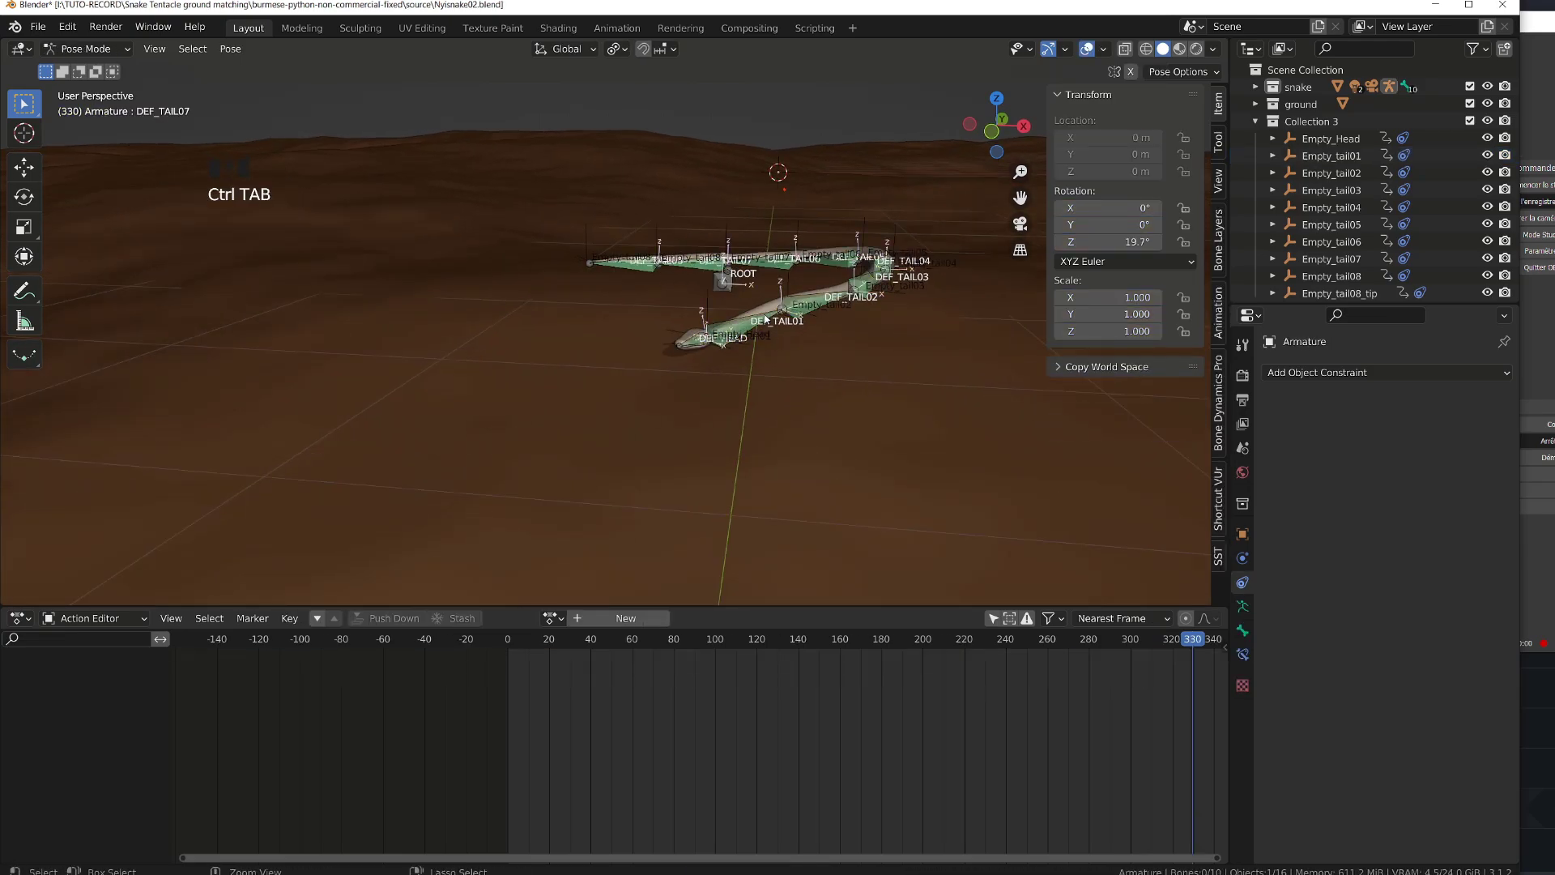
{"action": "key", "text": "a"}
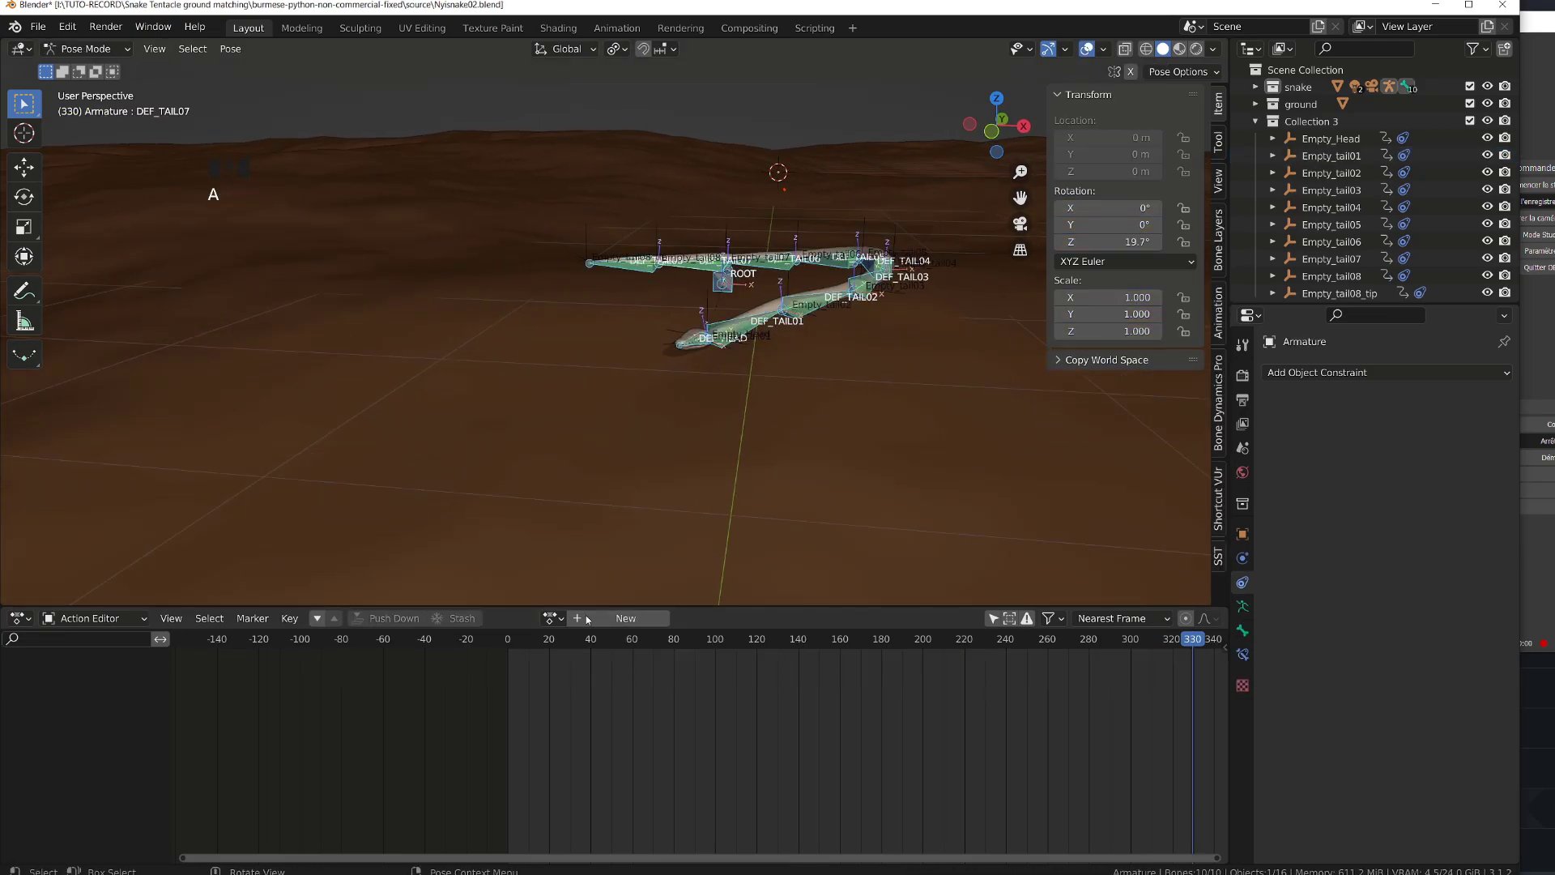
{"action": "key", "text": "q"}
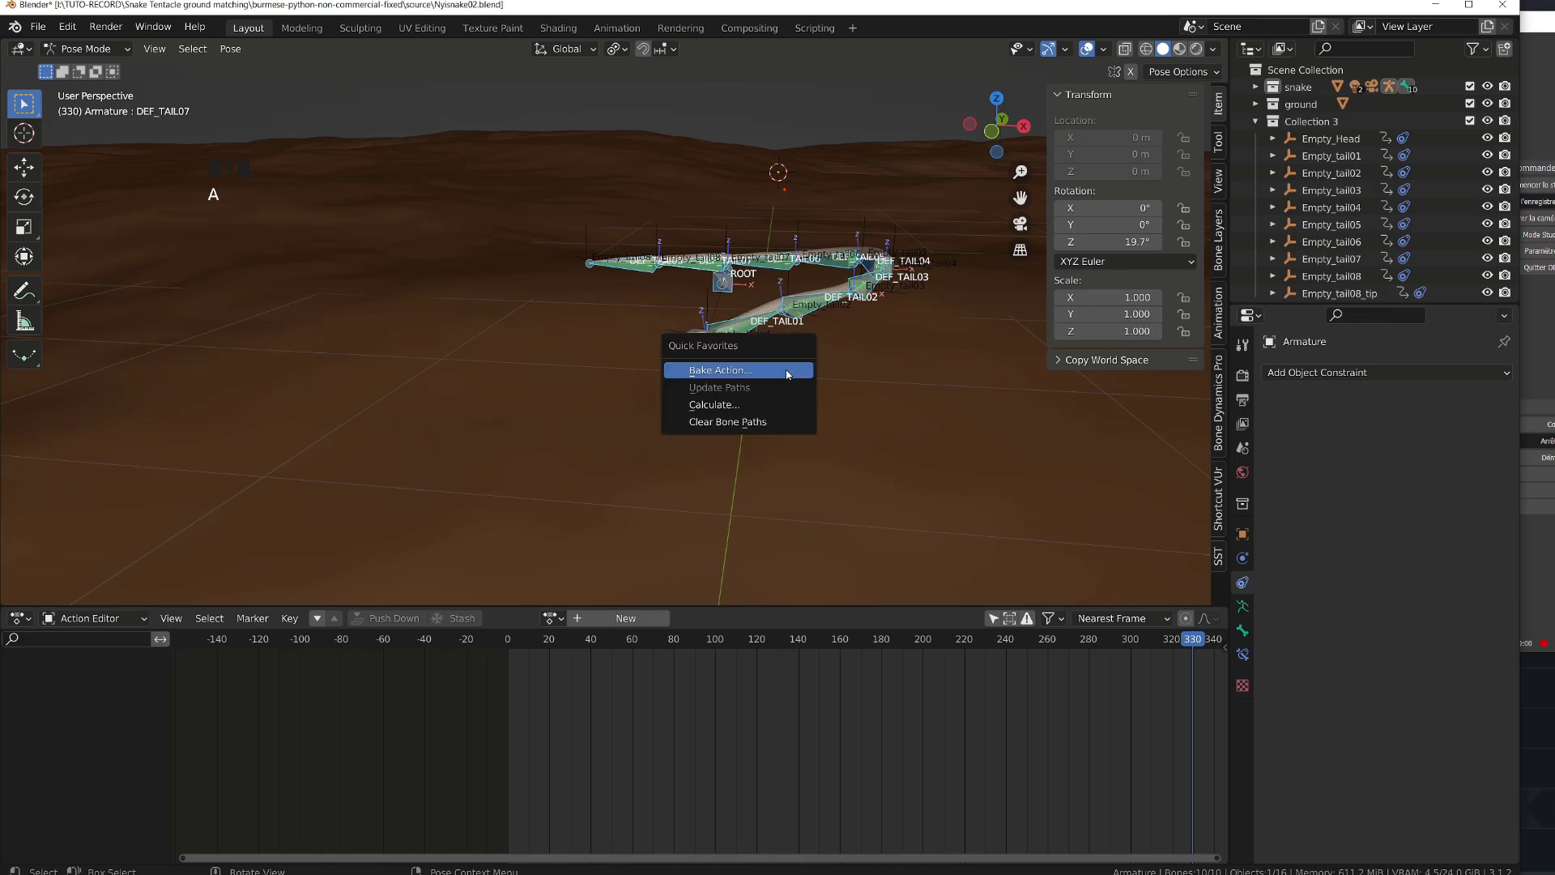
{"action": "left_click", "coordinate": [788, 374]}
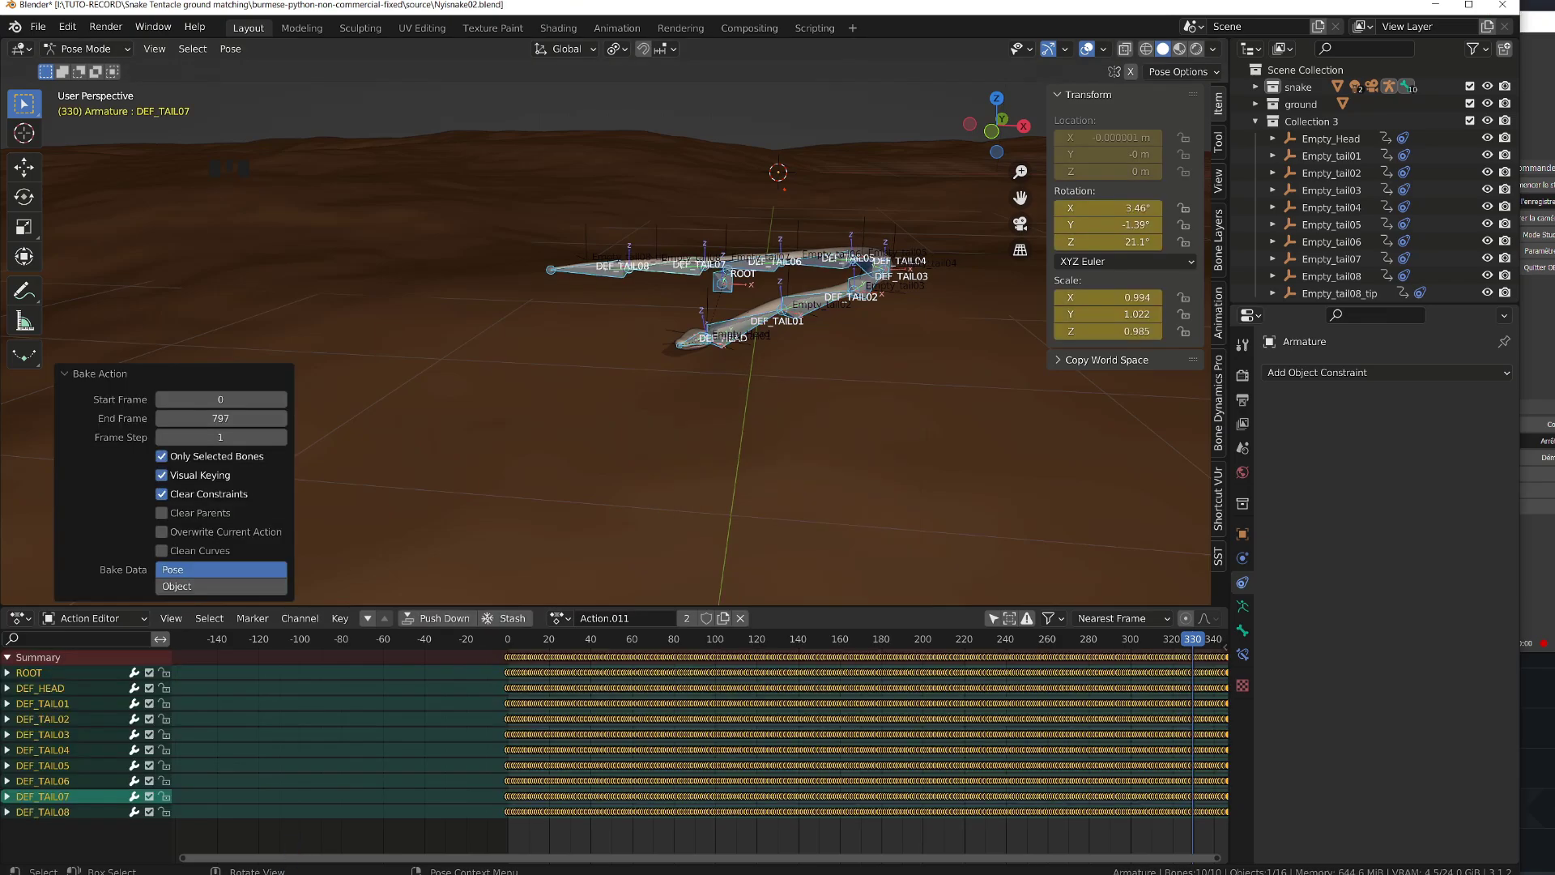
- Hide the viewport overlays and play the baked animation to examine how the snake crawls over the terrain
{"action": "key", "text": "Left"}
{"action": "key", "text": "Left"}
{"action": "key", "text": "Left"}
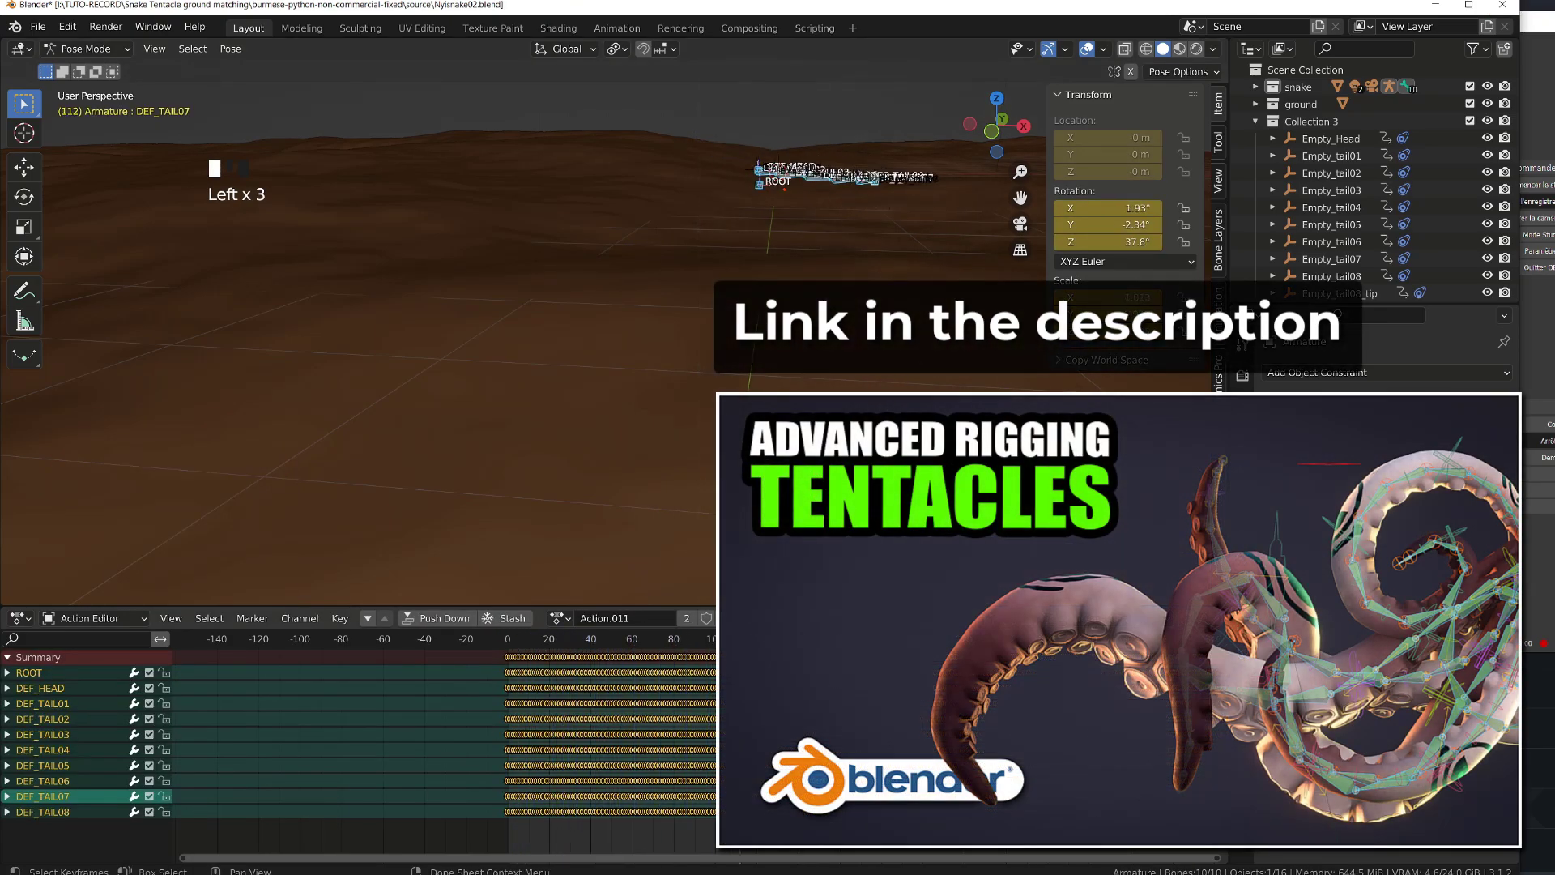
{"action": "key", "text": "shift+alt+z"}
{"action": "key", "text": "space"}
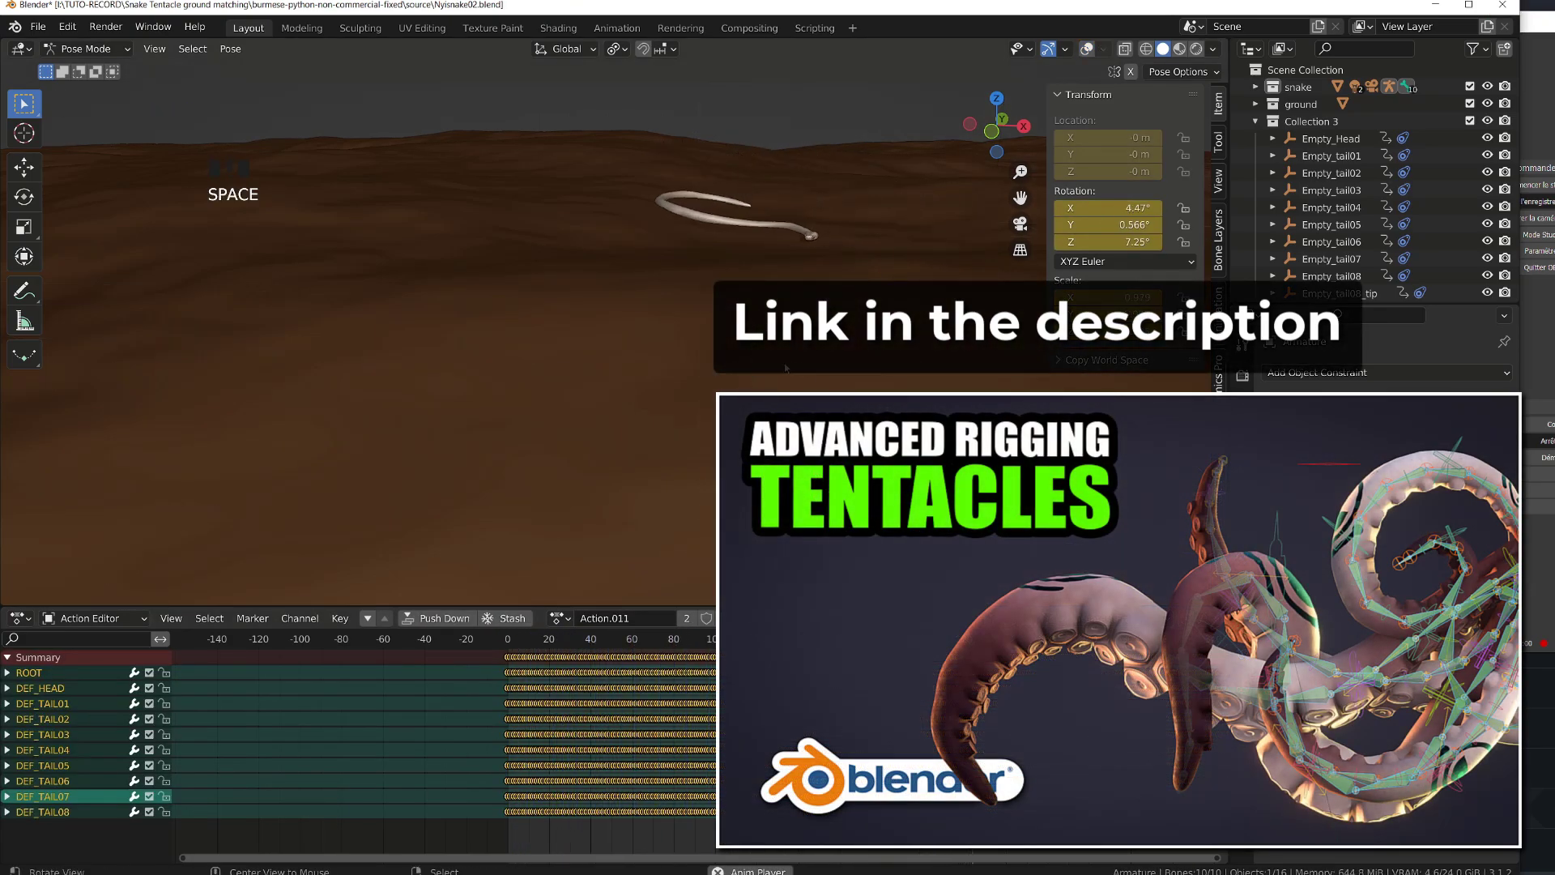
{"action": "middle_click", "coordinate": [486, 324]}
{"action": "middle_click", "coordinate": [486, 324]}
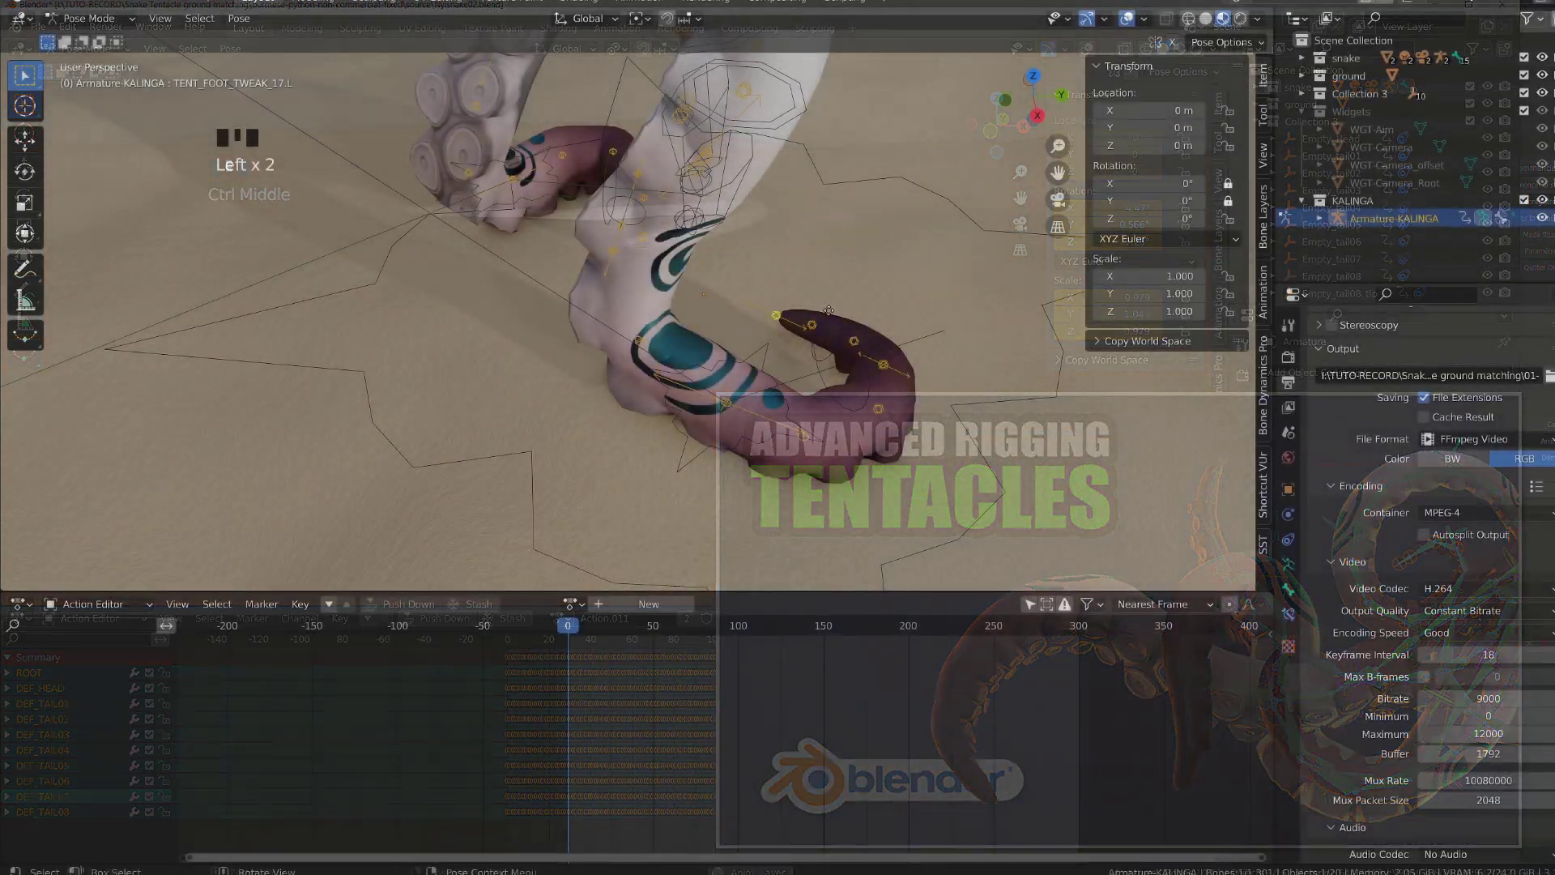
- Add a Shrinkwrap bone constraint to the tentacle's tip bone TENT_FOOT_TWEAK_17.L, targeting ground in Nearest Surface Point mode
{"action": "key", "text": "g"}
{"action": "left_click", "coordinate": [1288, 614]}
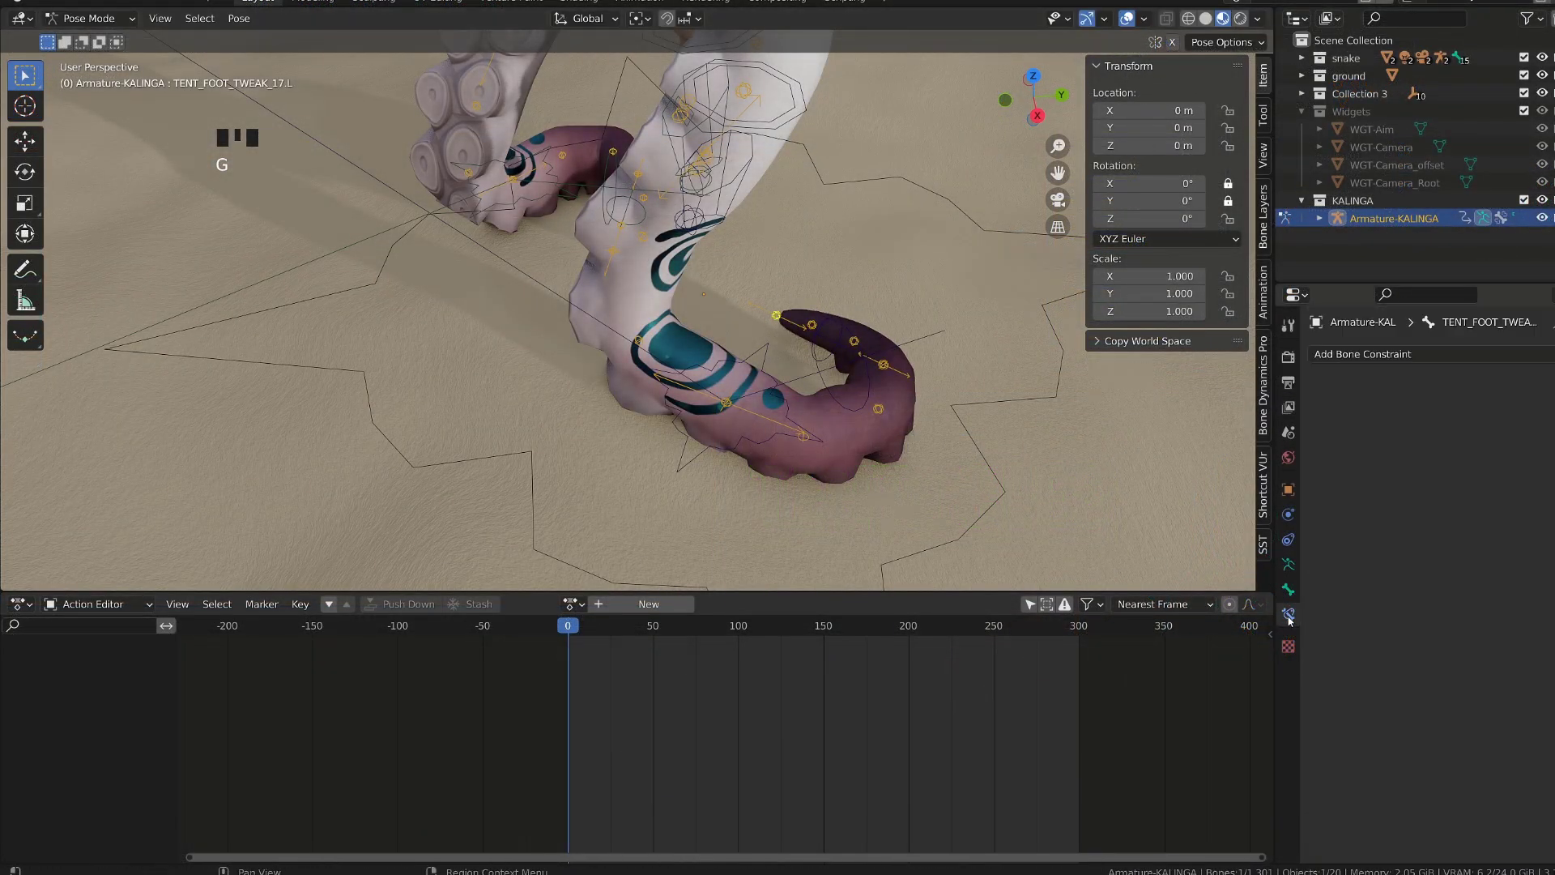
{"action": "left_click", "coordinate": [1363, 354]}
{"action": "left_click", "coordinate": [1518, 521]}
{"action": "left_click", "coordinate": [1475, 410]}
{"action": "left_click", "coordinate": [1423, 455]}
{"action": "middle_click_drag", "start_coordinate": [1191, 518], "coordinate": [1206, 529]}
{"action": "left_click", "coordinate": [1474, 453]}
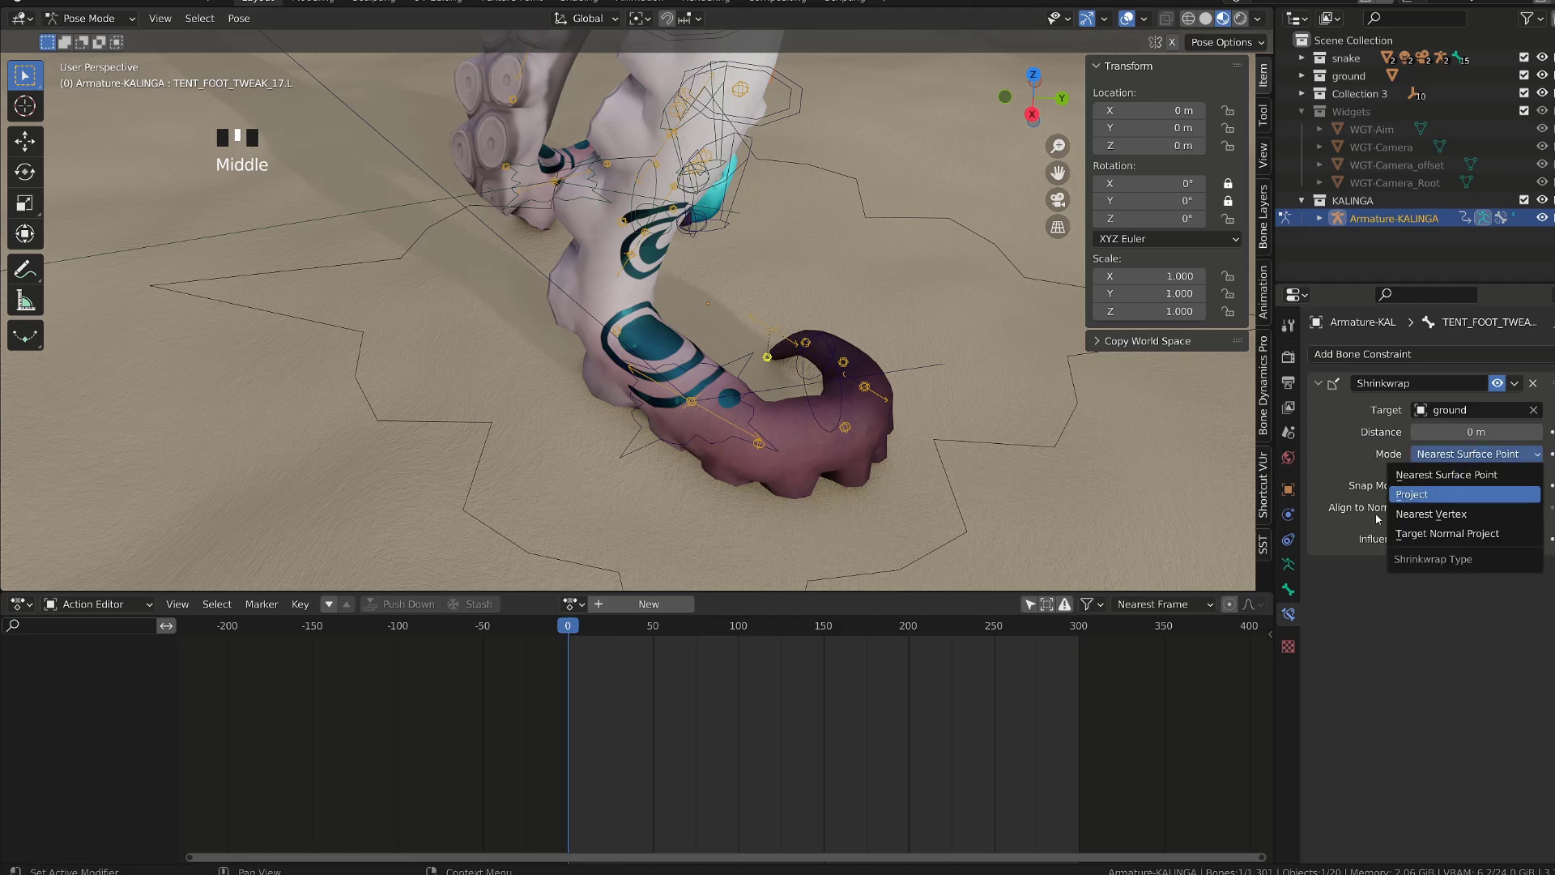
{"action": "left_click", "coordinate": [1450, 473]}
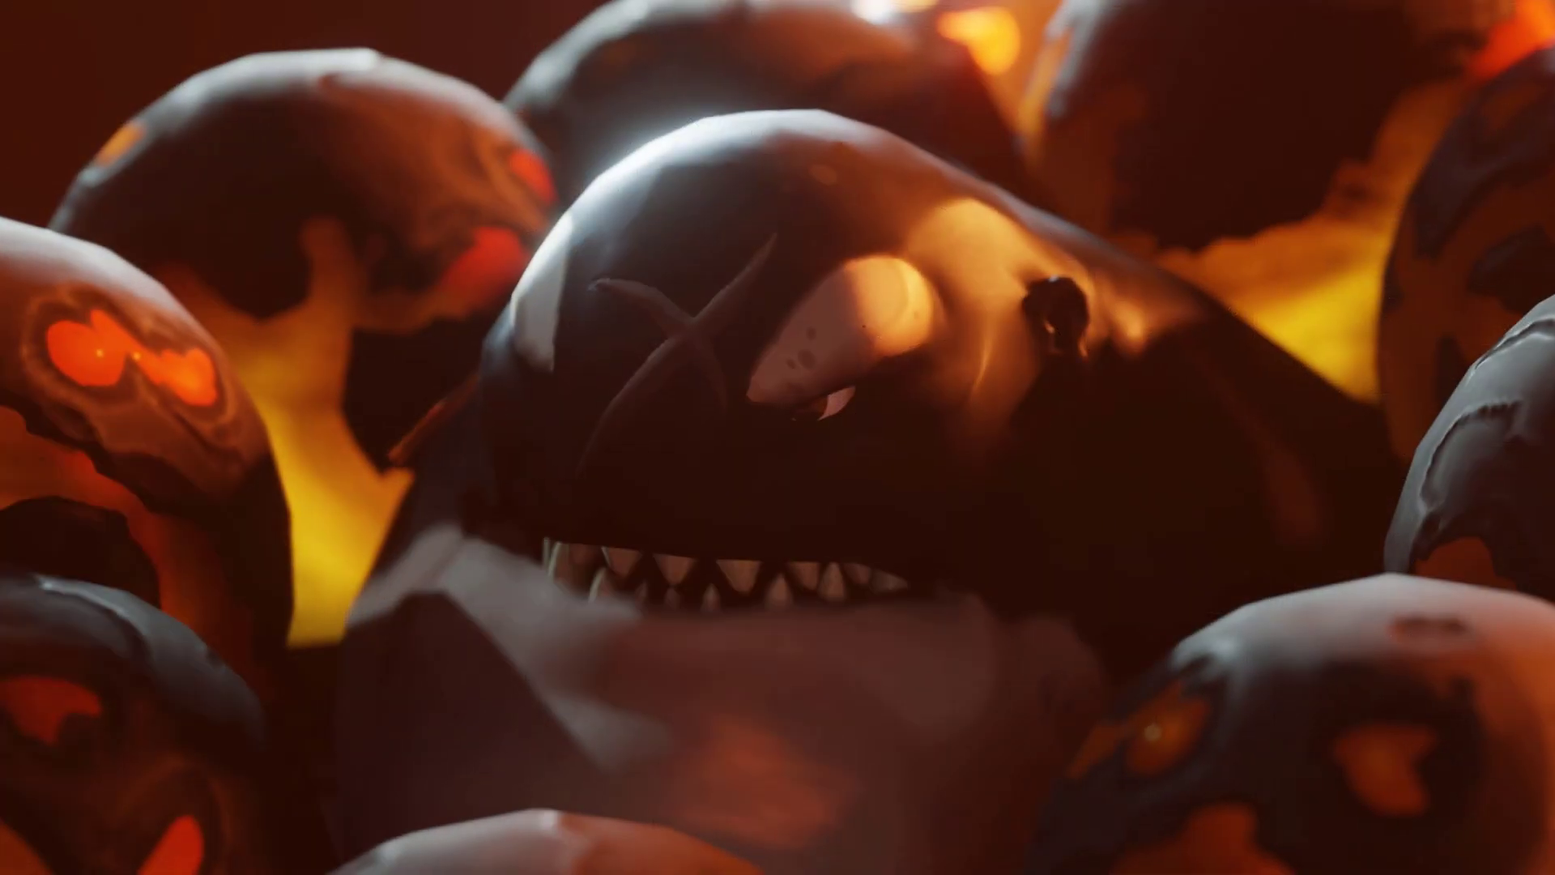